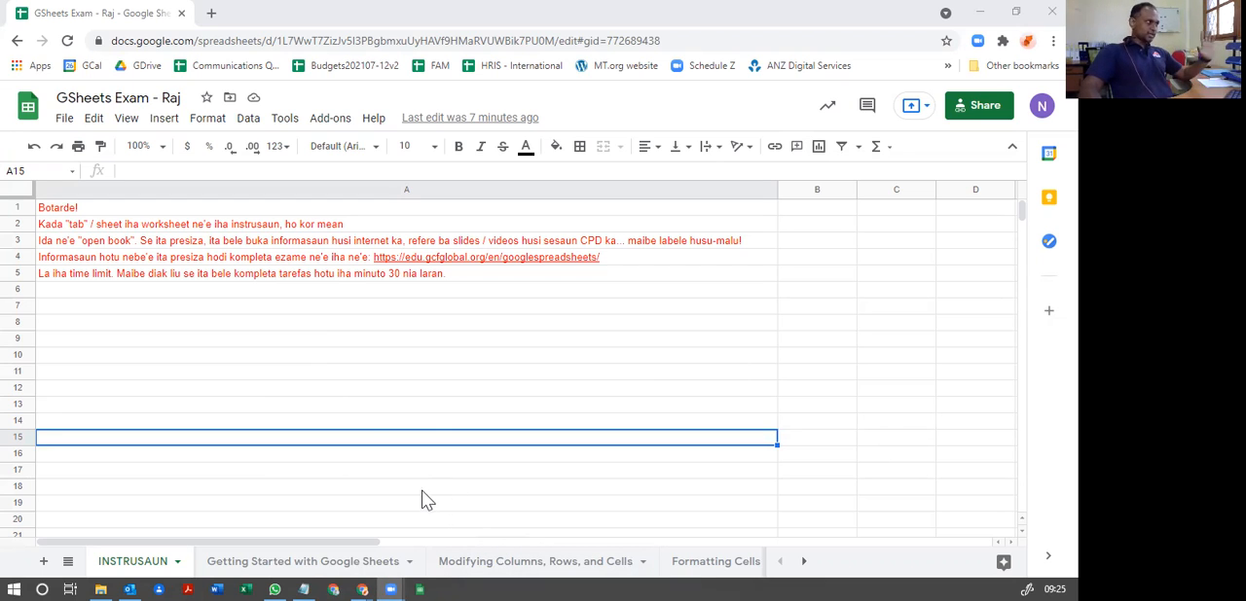
Step: Look through the first exam sheets and the list of all sheets, ending on the INSTRUSAUN sheet
click(111, 565)
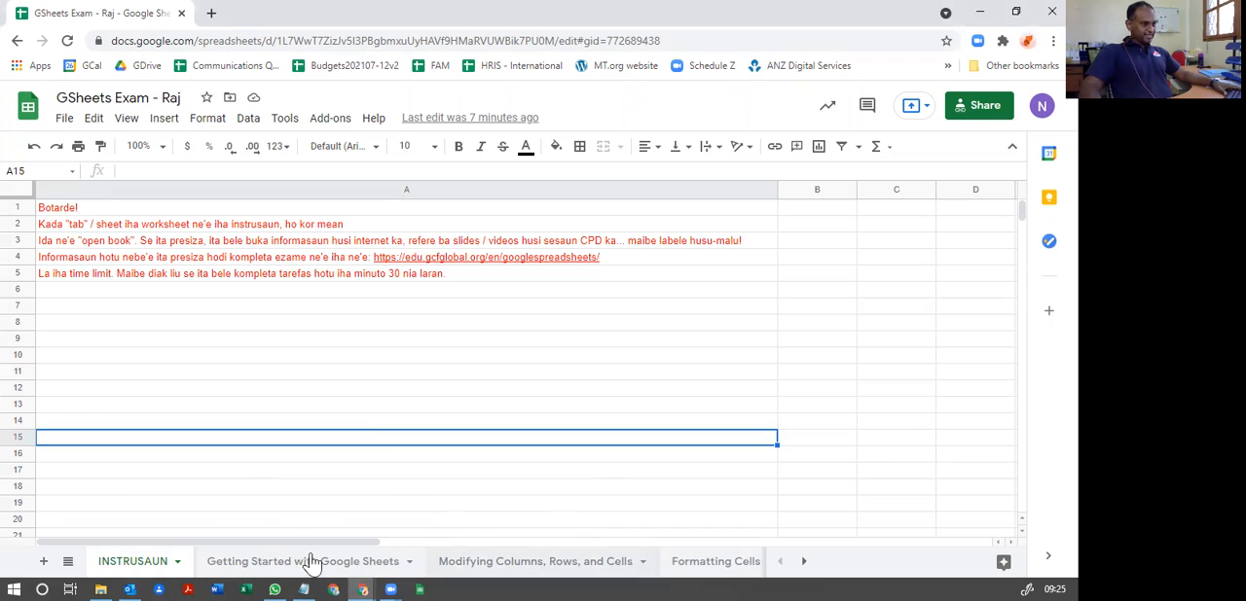
click(249, 564)
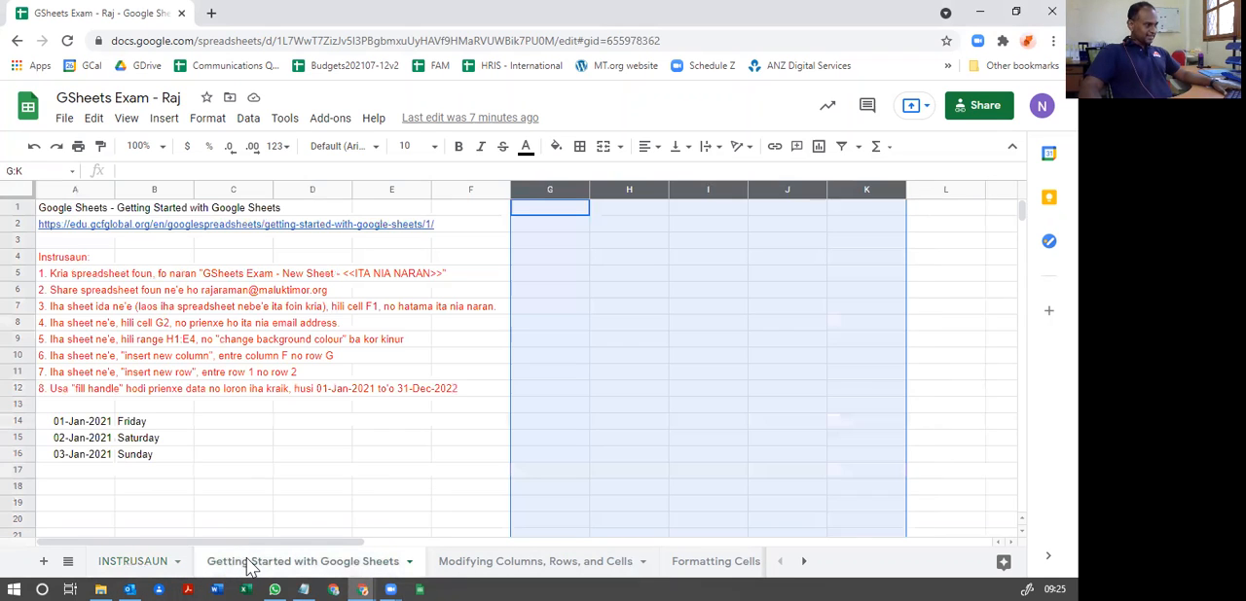
click(495, 569)
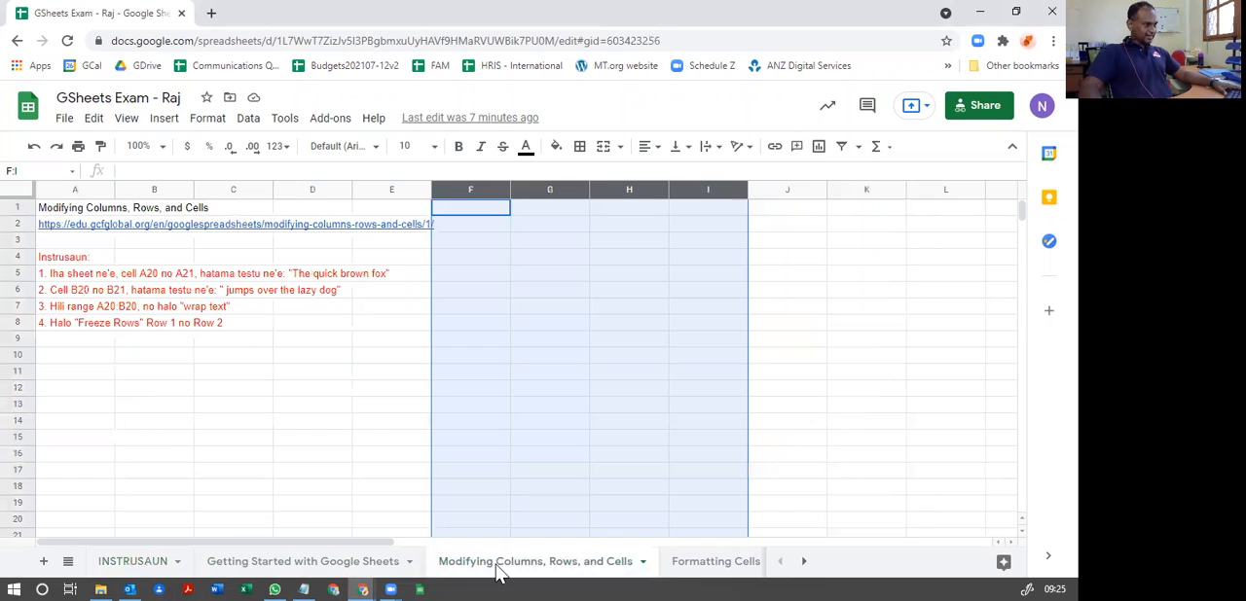
click(117, 570)
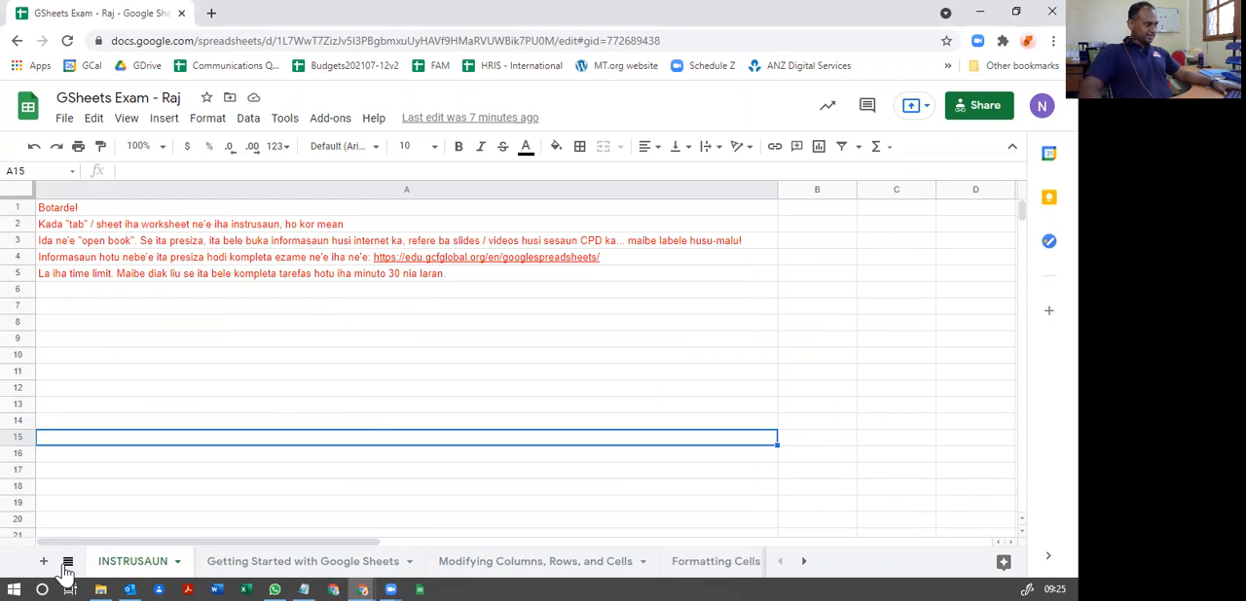
click(68, 562)
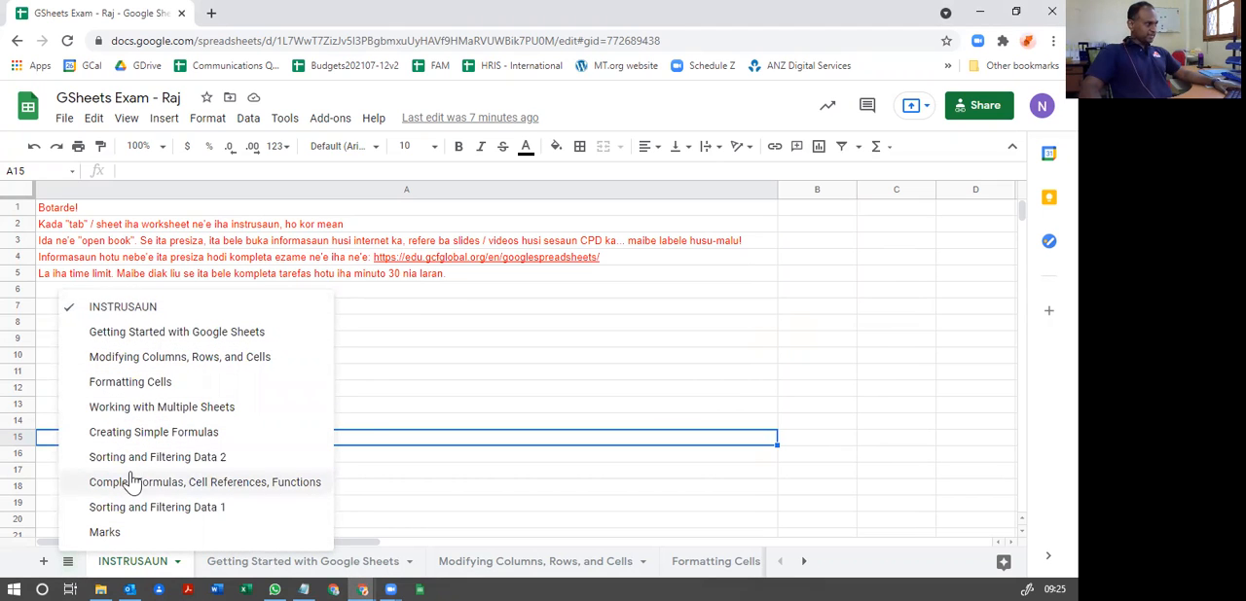
click(121, 314)
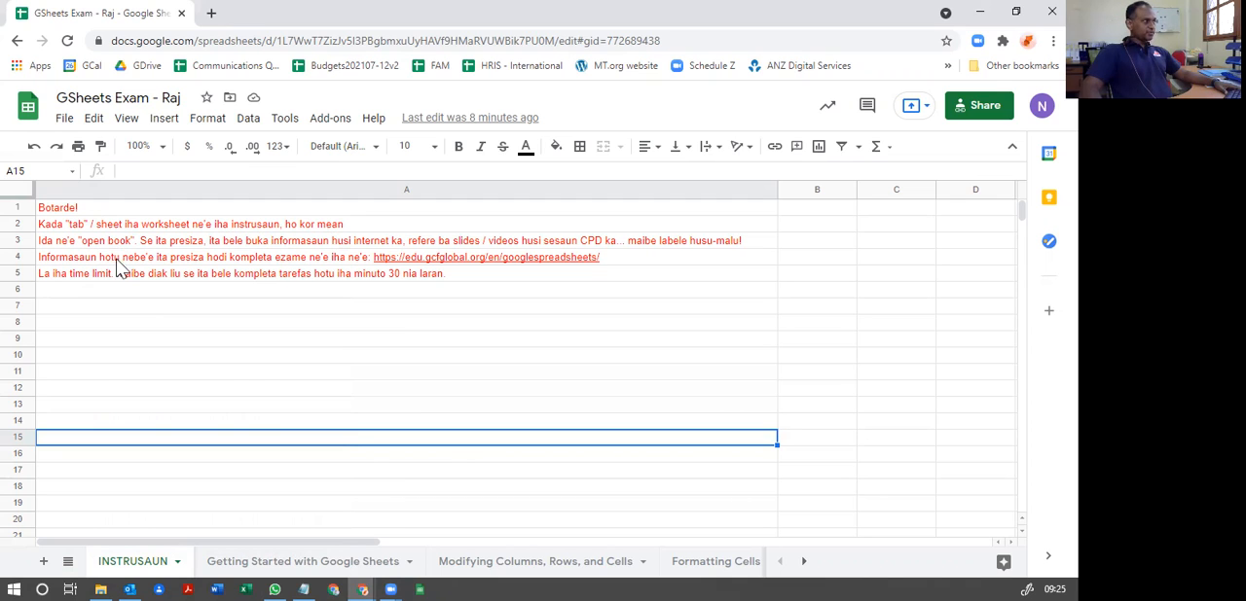
Step: Open the GCFGlobal tutorial linked in the INSTRUSAUN sheet, skim its lesson list, and return to the exam spreadsheet
mouse_move(191, 264)
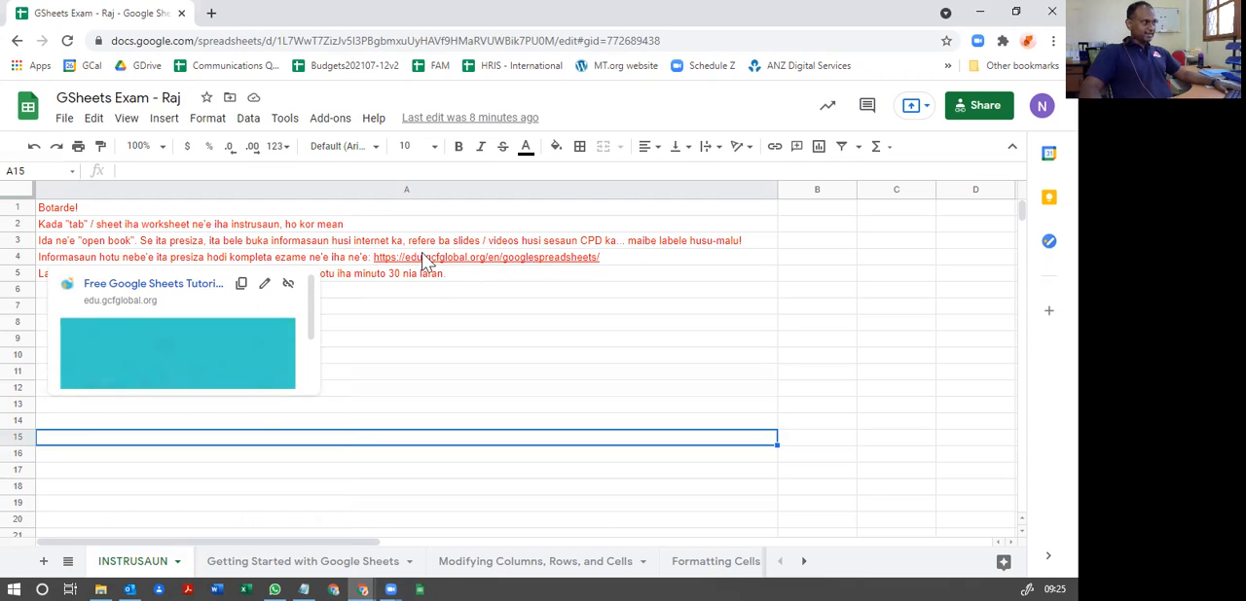
click(154, 285)
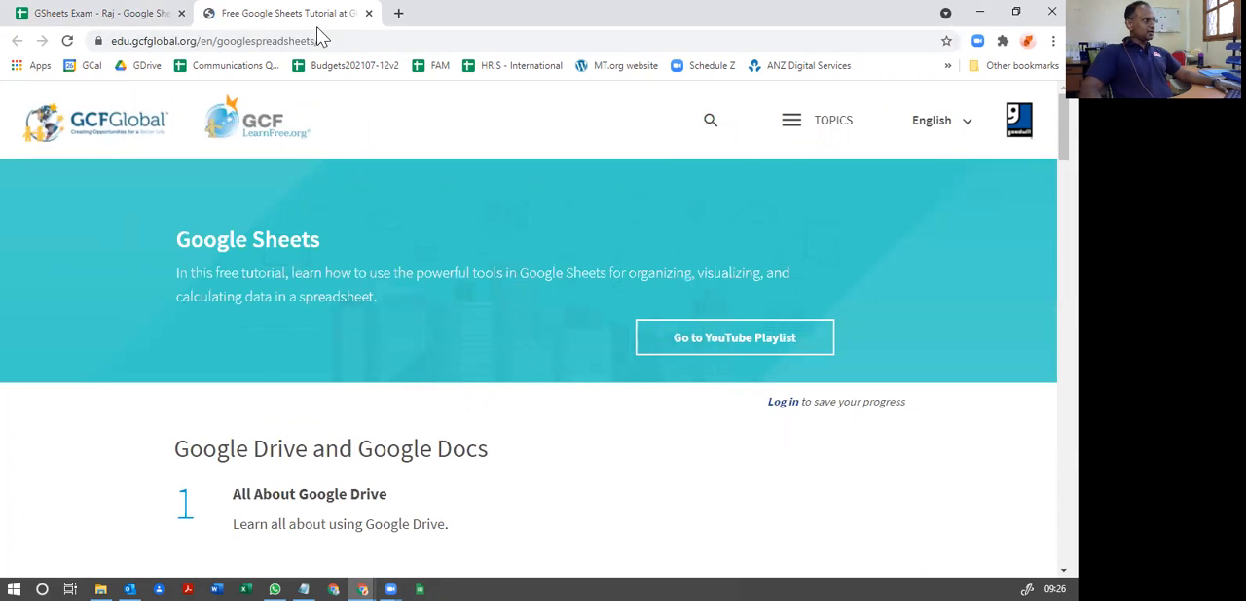
scroll(321, 278, down, 6)
scroll(329, 331, up, 8)
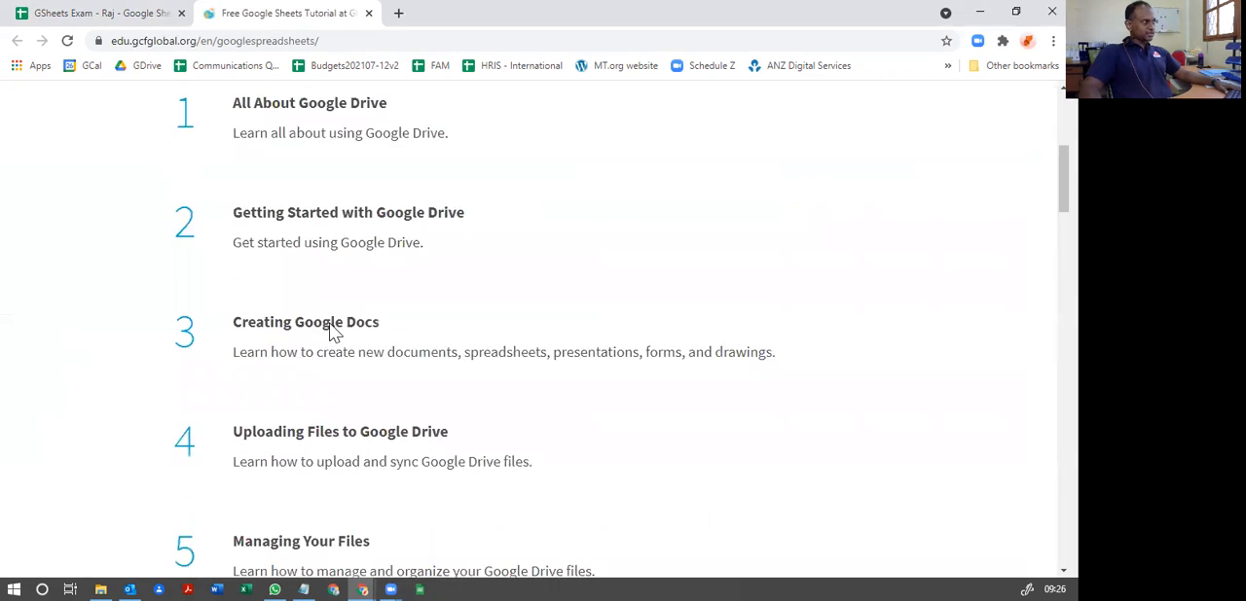
click(117, 13)
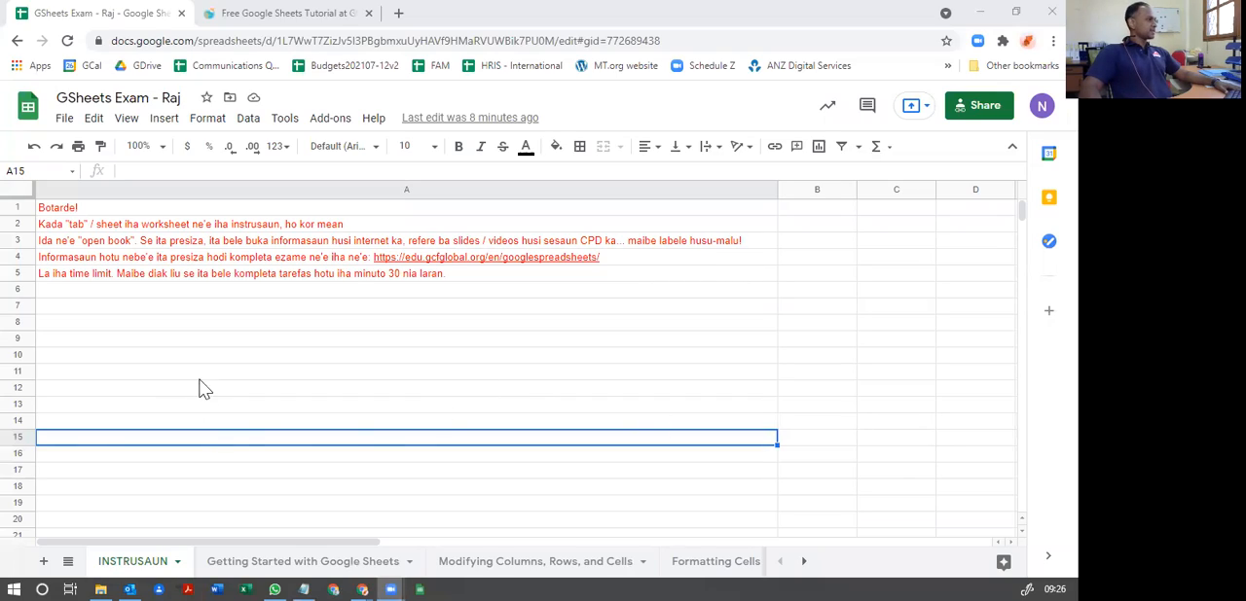
click(146, 355)
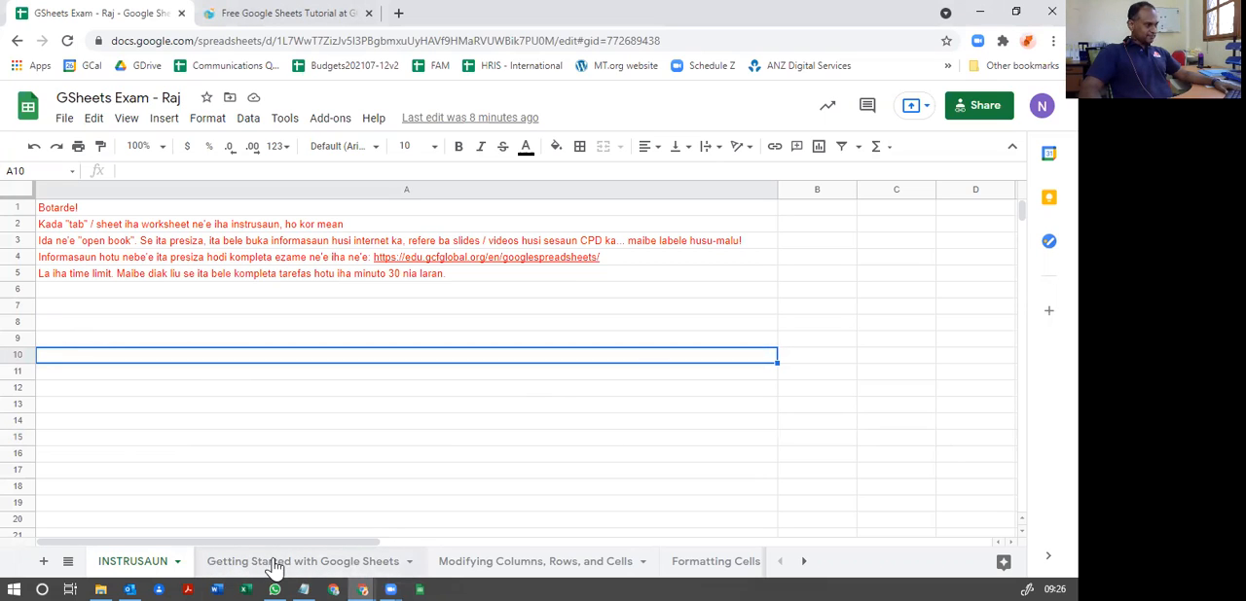
Step: Open the Getting Started with Google Sheets sheet and review its instructions and tutorial link
click(326, 564)
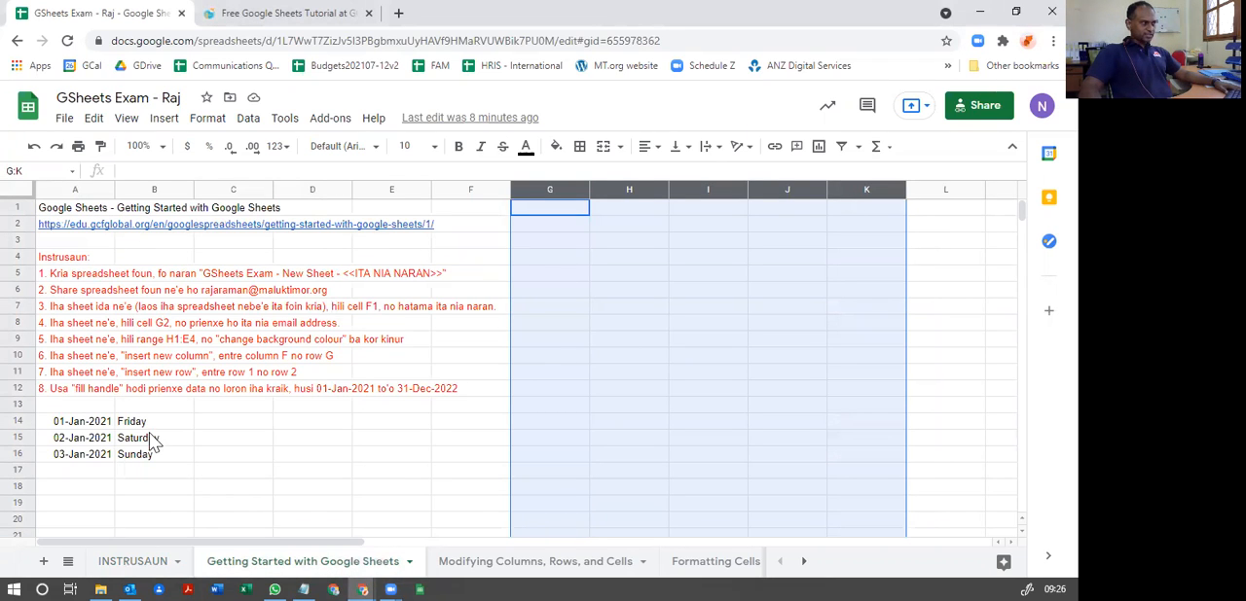
mouse_move(61, 238)
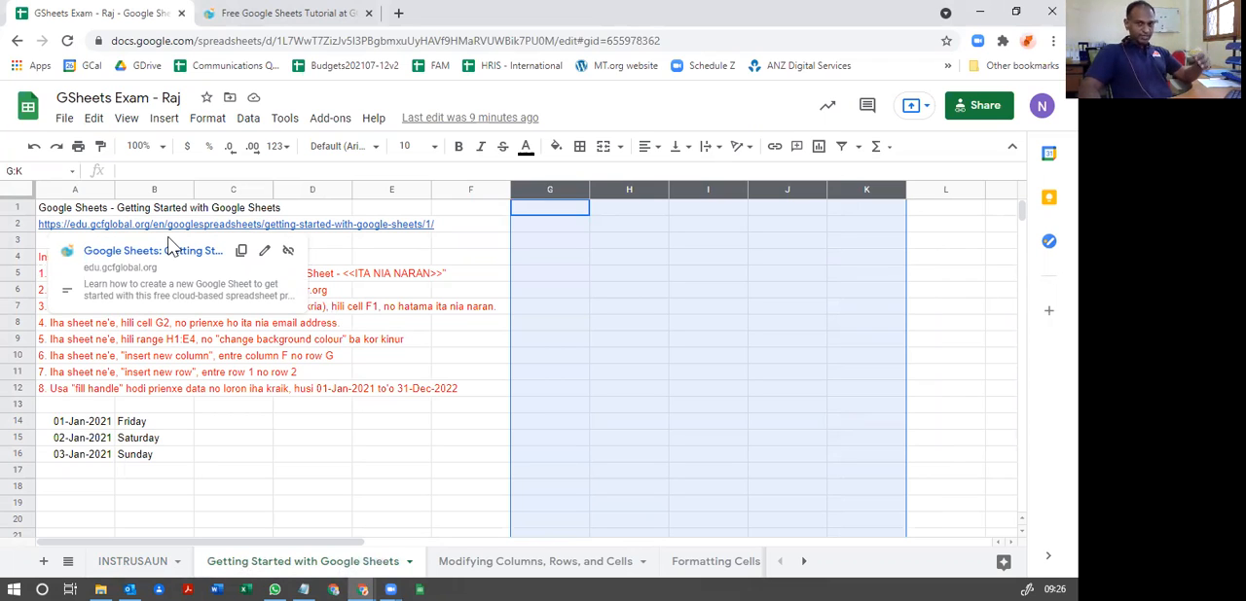
click(329, 242)
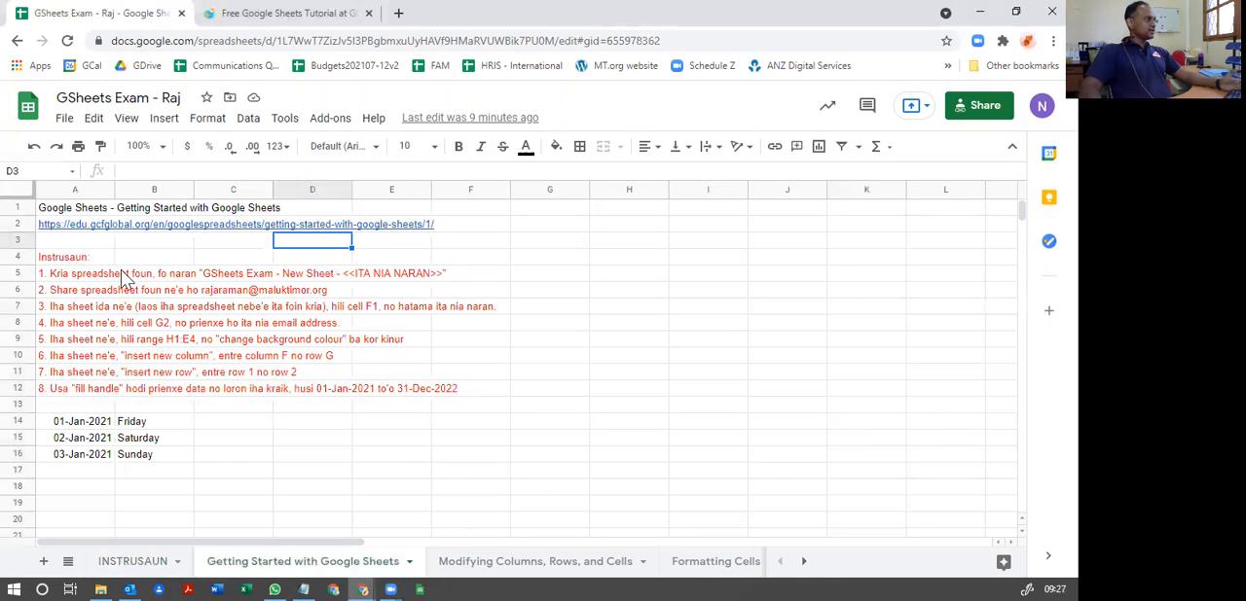
Step: Create a new blank spreadsheet from the exam file
click(64, 121)
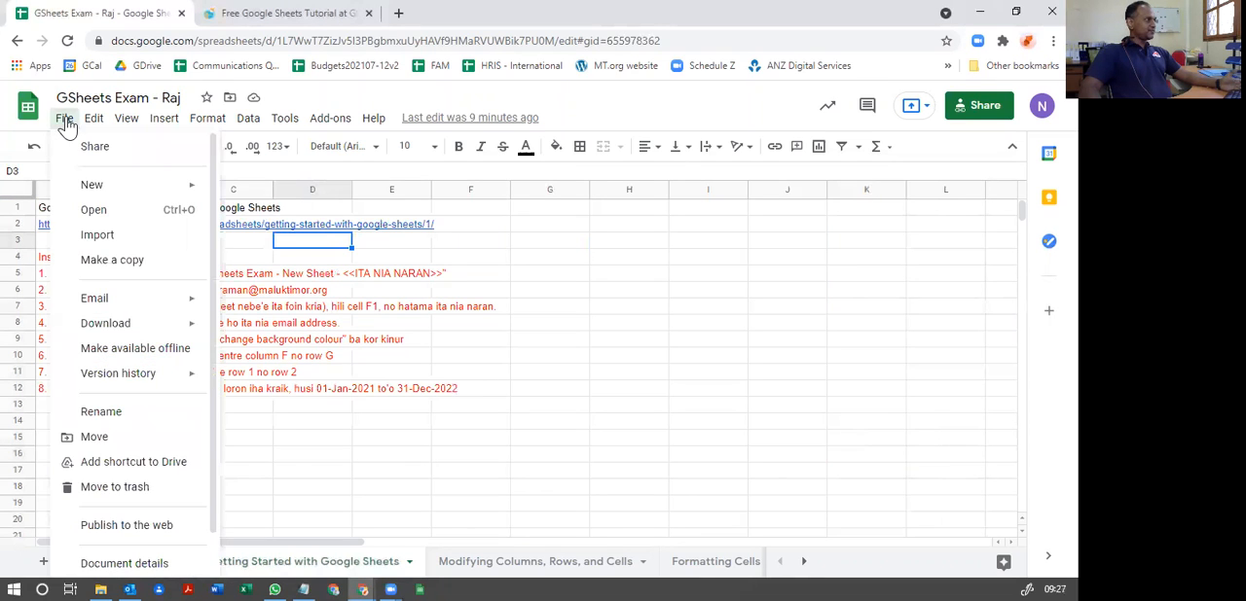
mouse_move(70, 187)
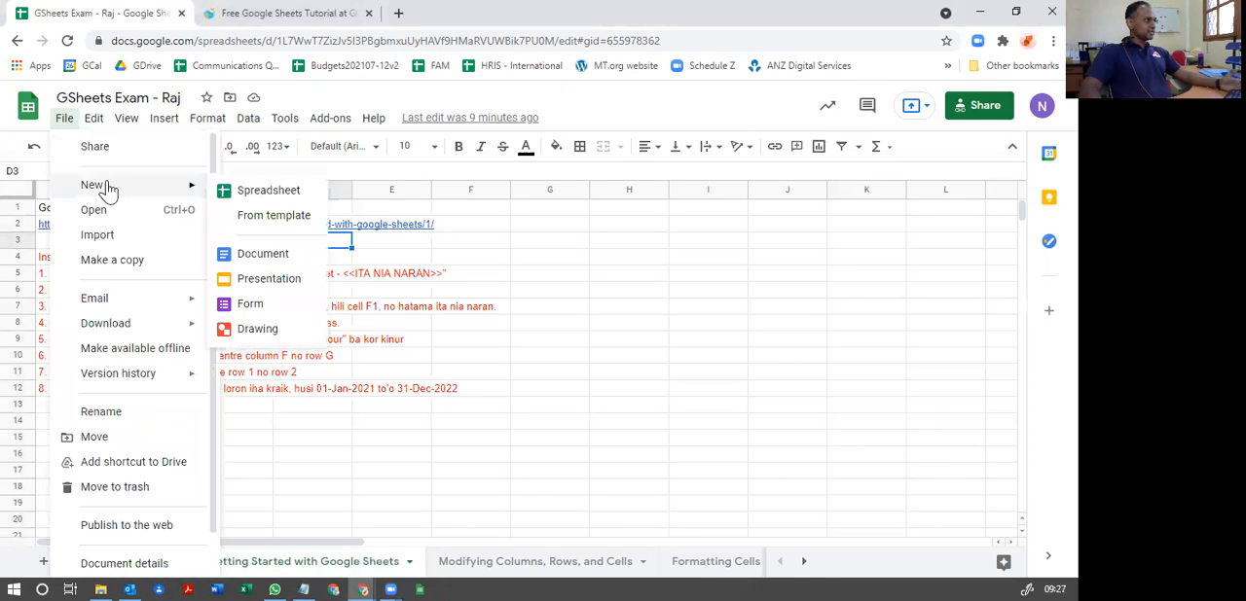
click(277, 202)
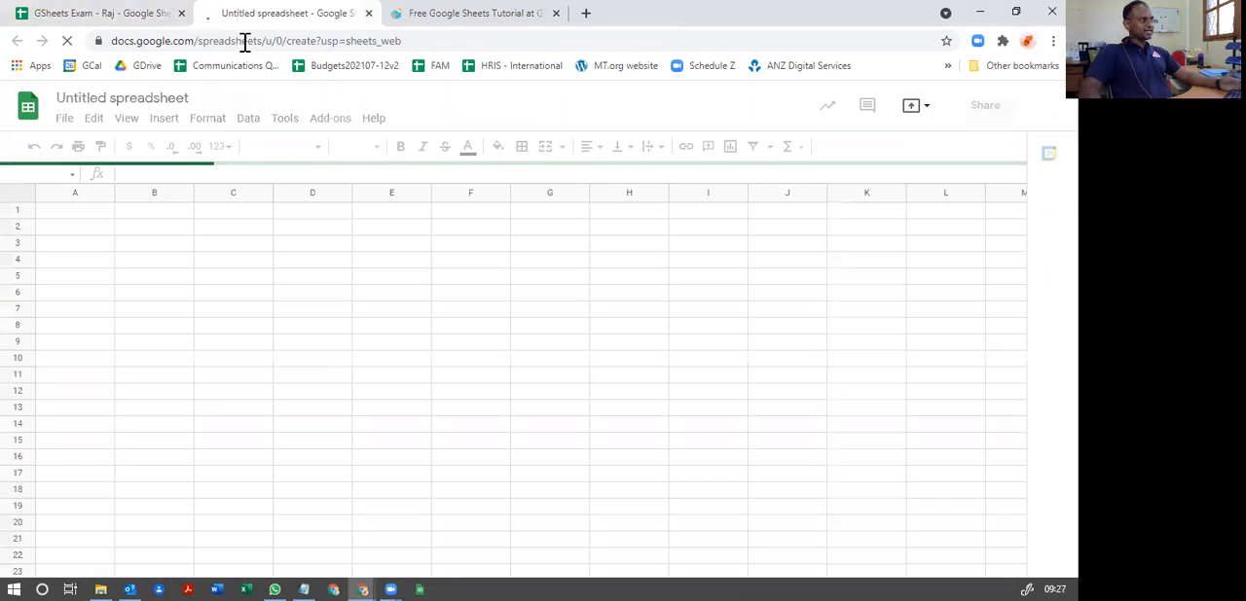
Step: Copy the file name template "GSheets Exam - New Sheet - <<ITA NIA NARAN>>" from instruction 1 in cell A5 of the exam spreadsheet
click(78, 19)
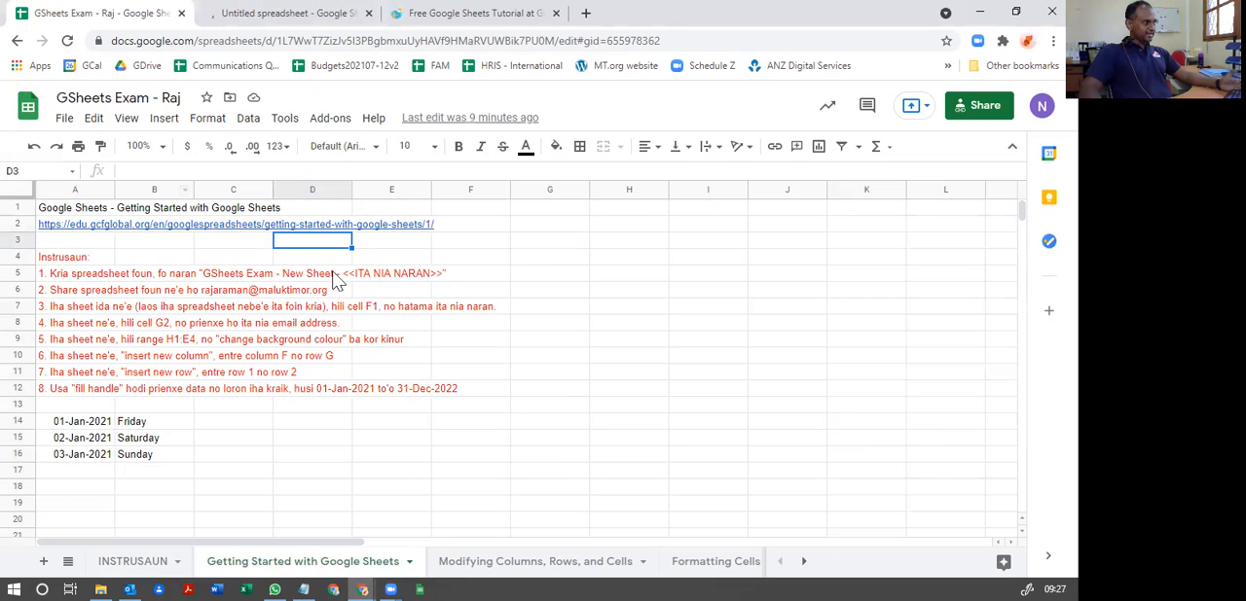
click(83, 280)
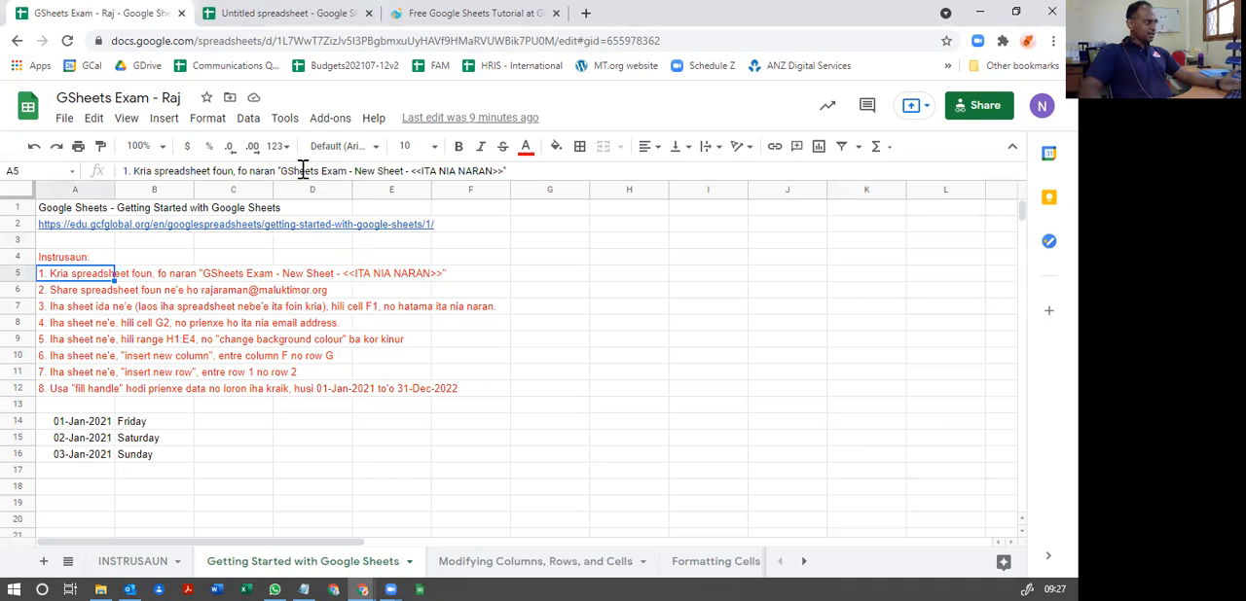
drag(280, 172, 506, 174)
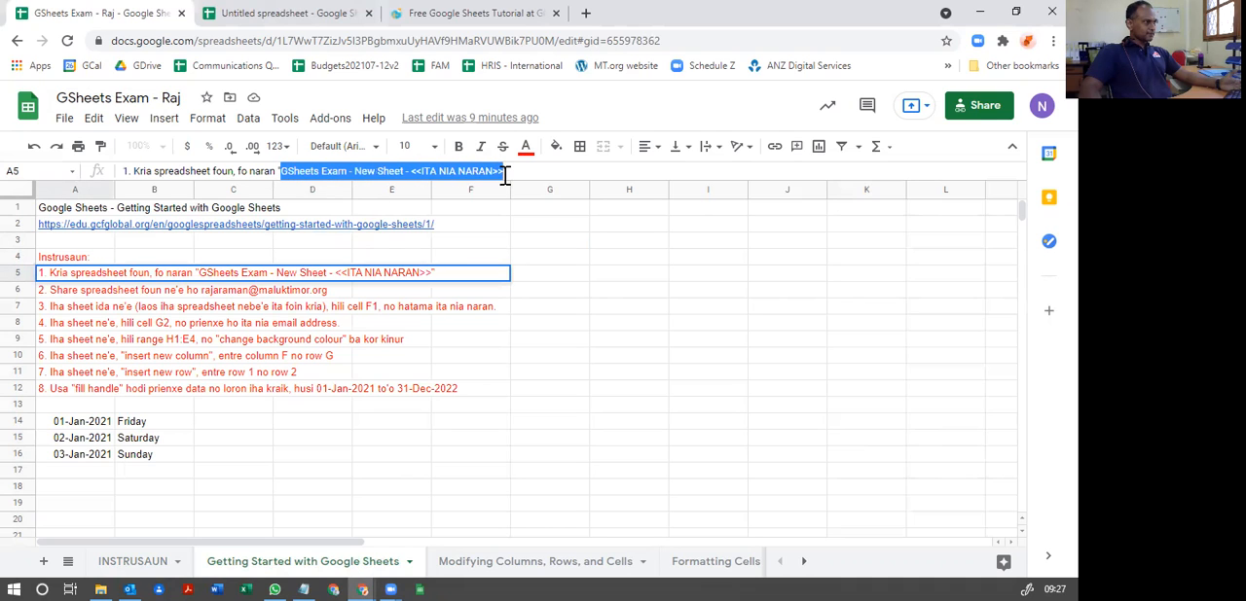
right_click(358, 173)
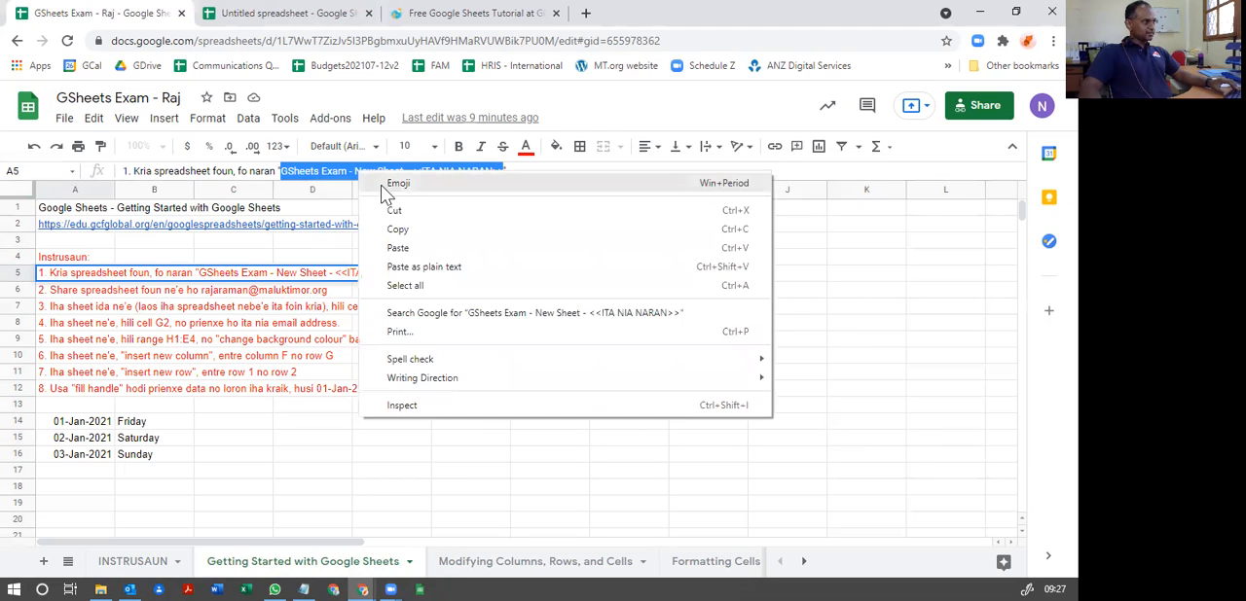
click(399, 230)
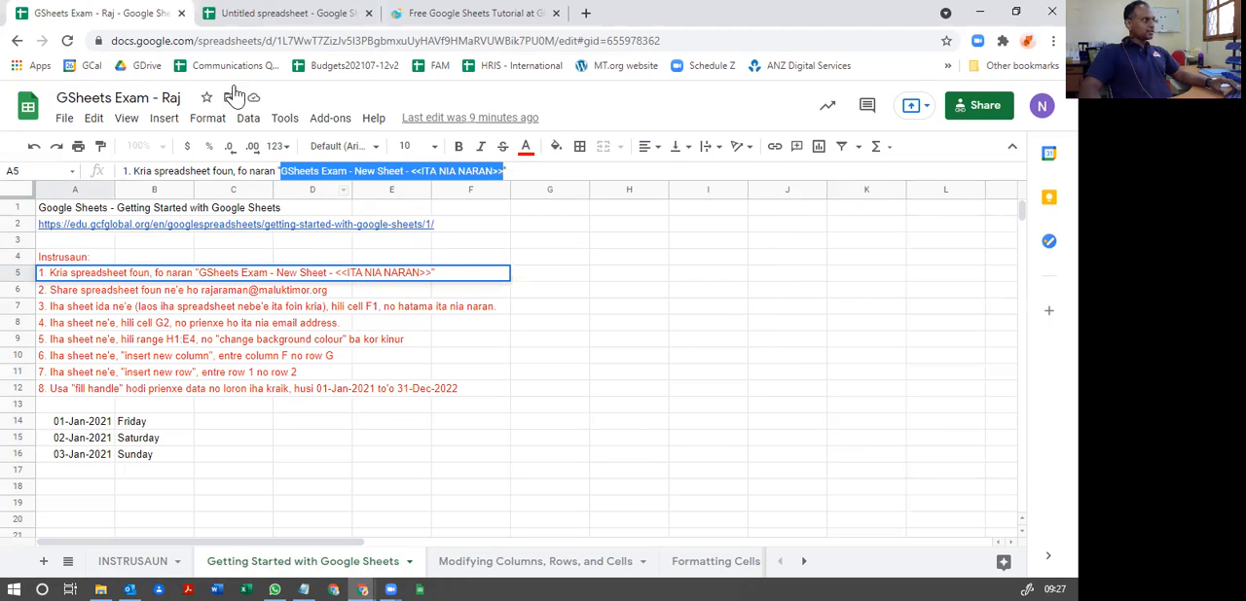
Step: Rename the untitled spreadsheet with the copied "GSheets Exam - New Sheet -" title, replacing the <<ITA NIA NARAN>> placeholder with the person's first name
click(282, 19)
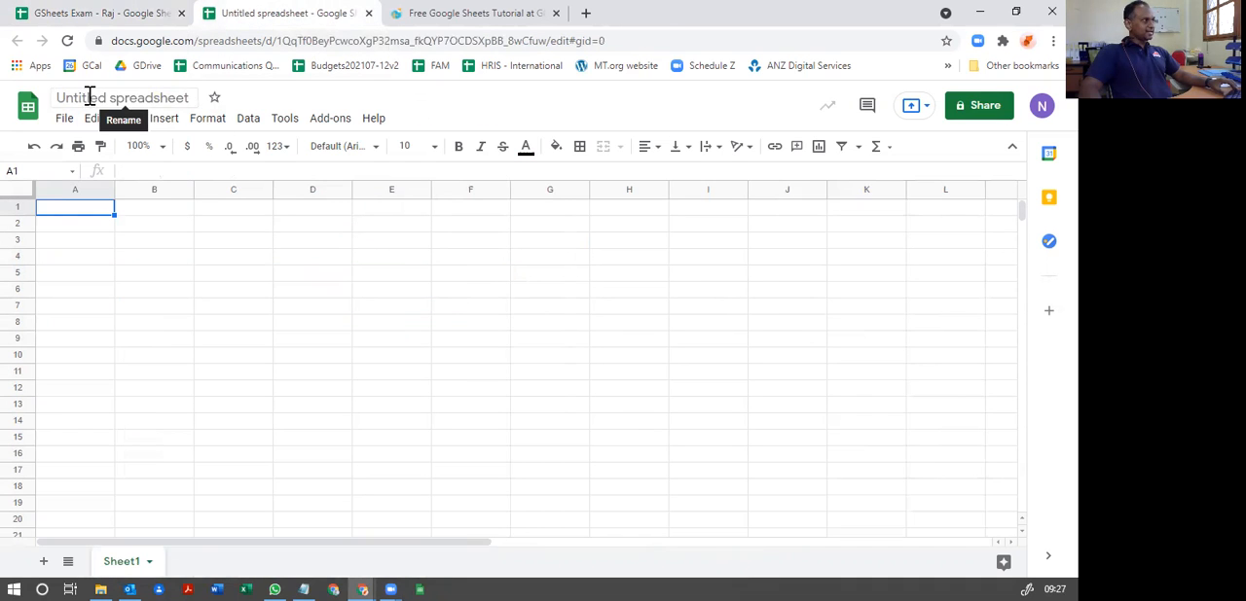
click(57, 99)
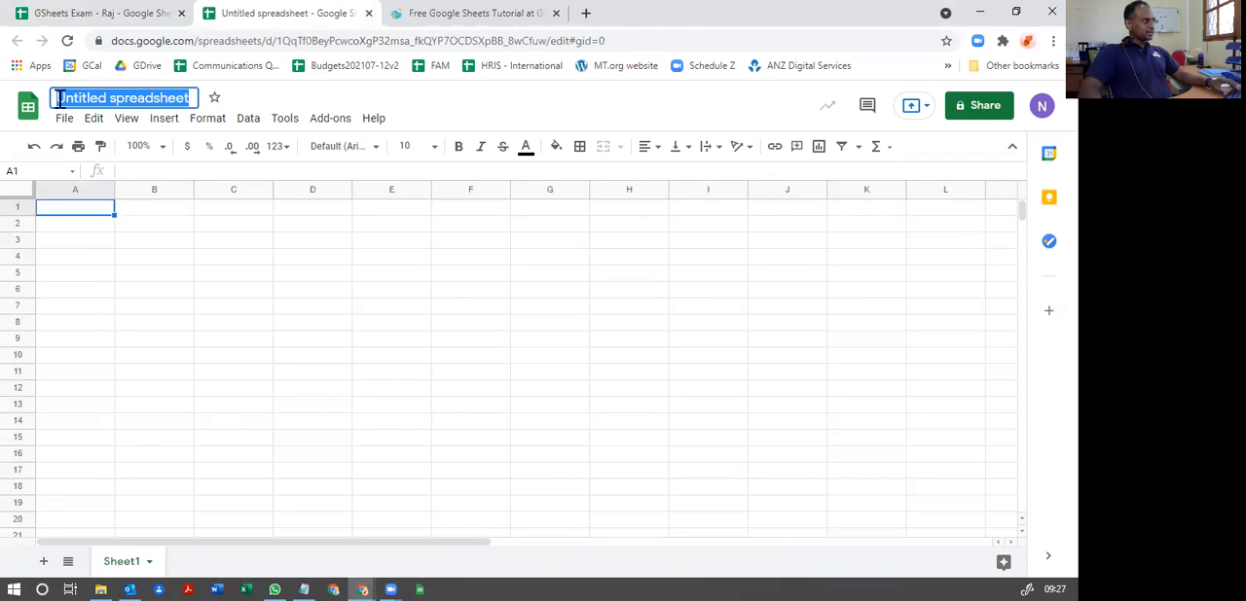
right_click(68, 103)
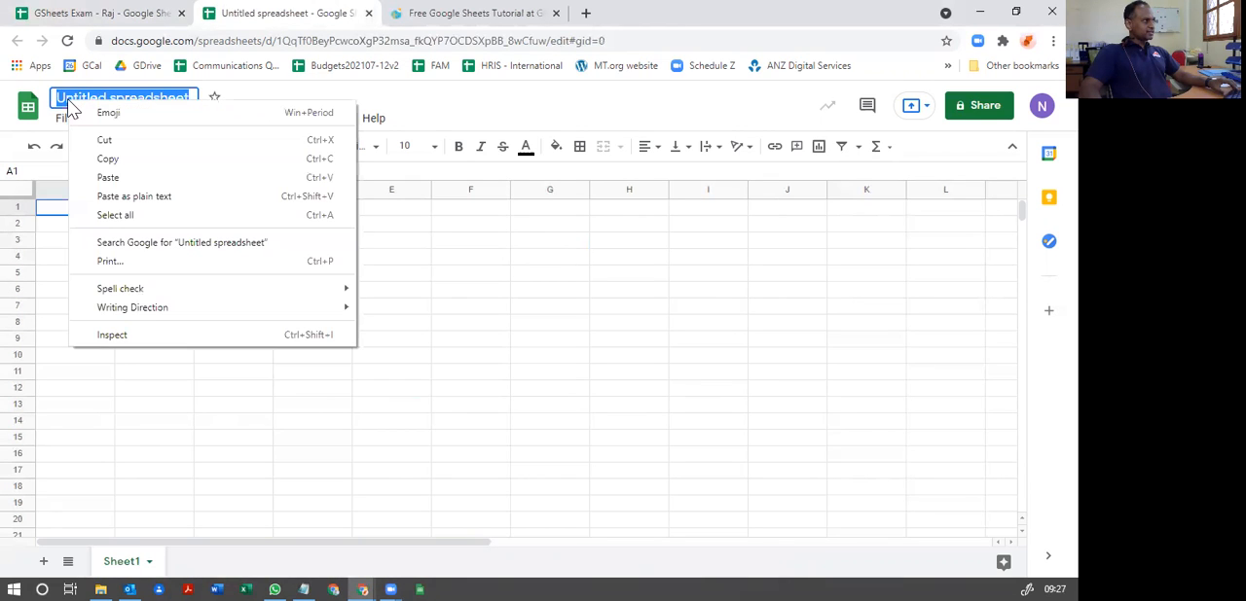
click(108, 177)
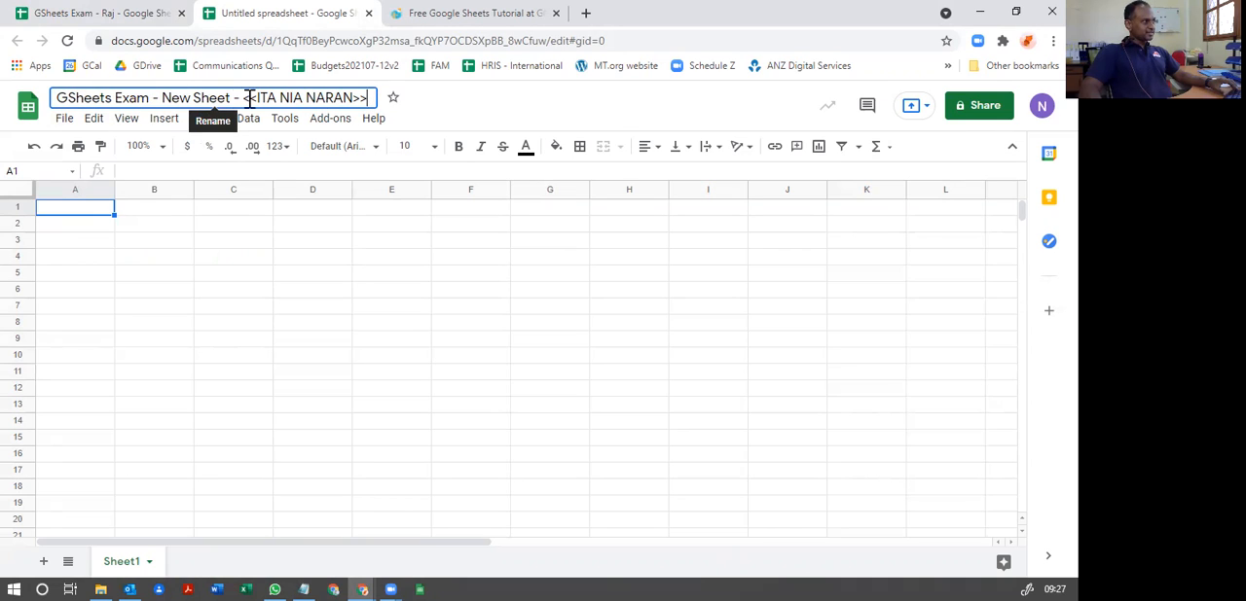
drag(244, 97, 467, 104)
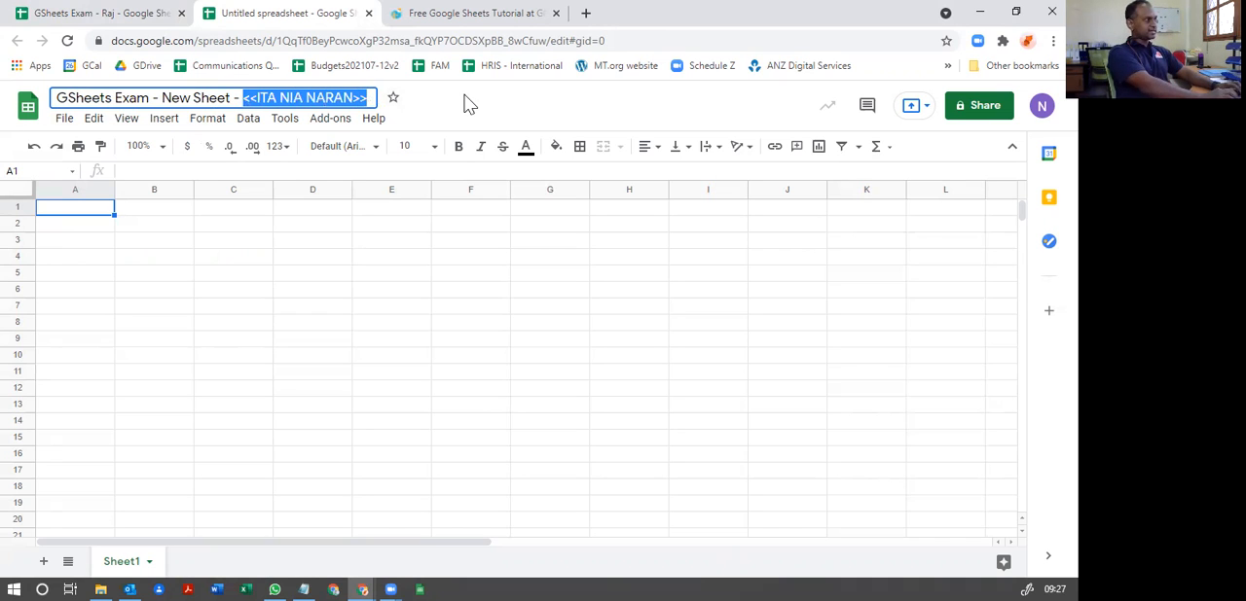
text(Raj)
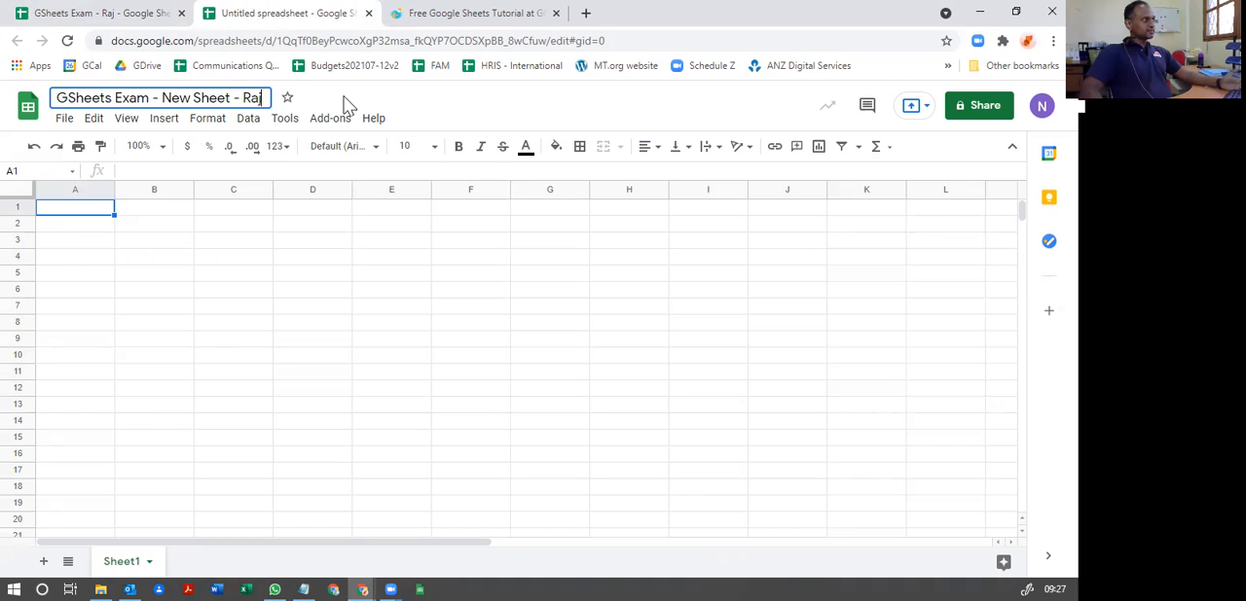
Step: Copy the recipient's e-mail address from instruction 2 in cell A6 of the exam spreadsheet
click(116, 13)
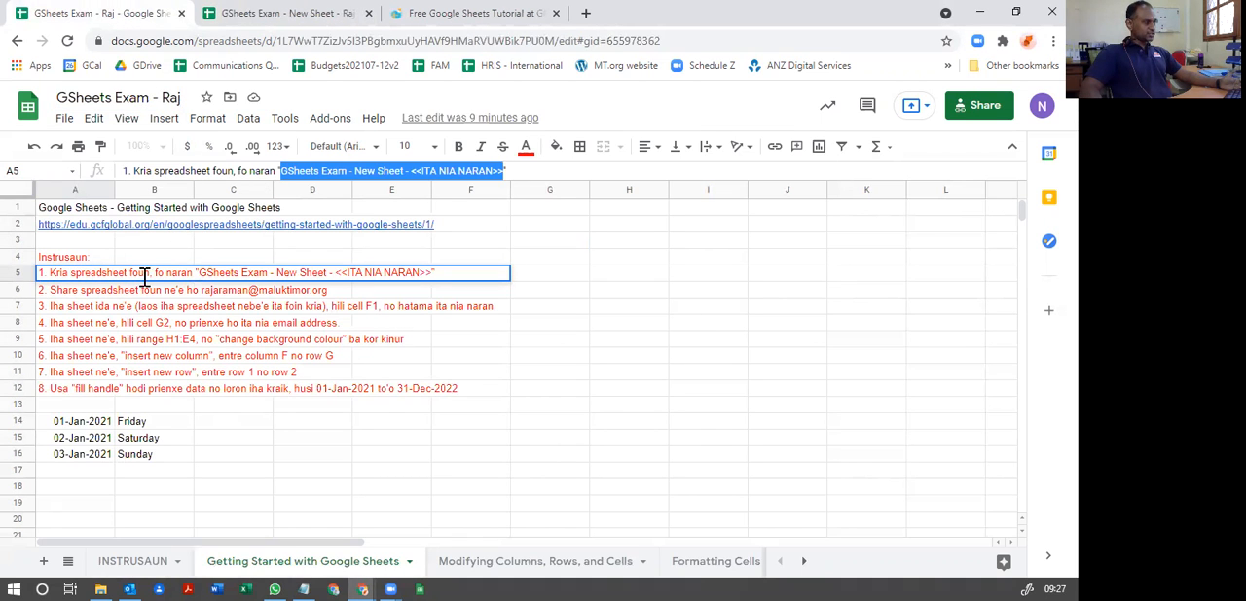
click(57, 292)
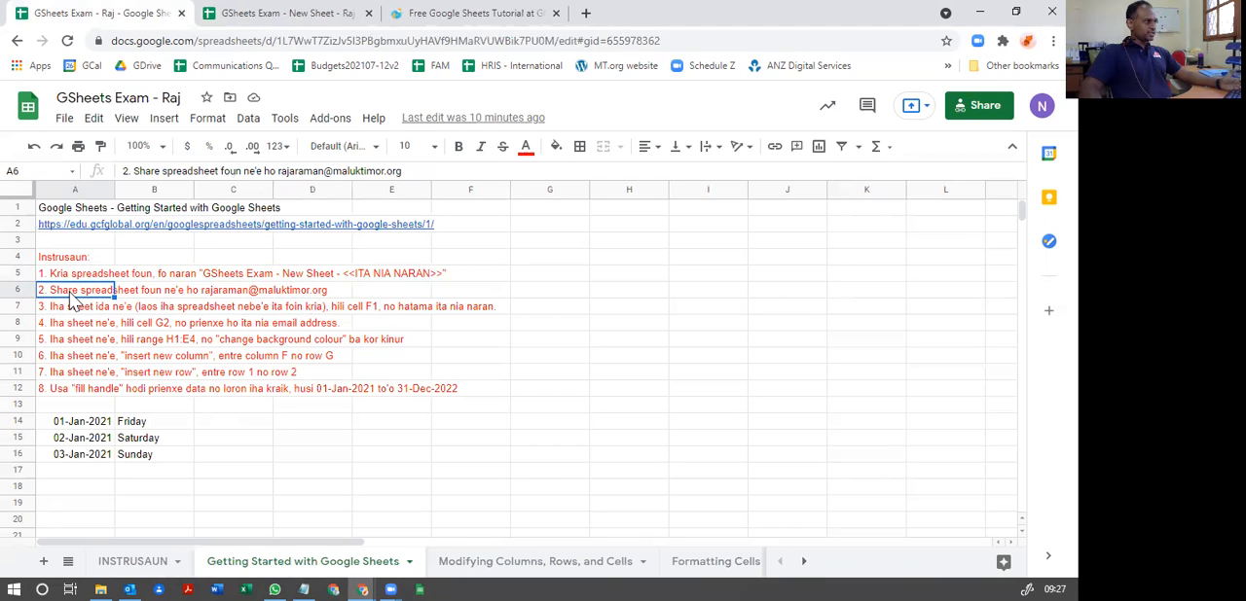
drag(279, 171, 459, 166)
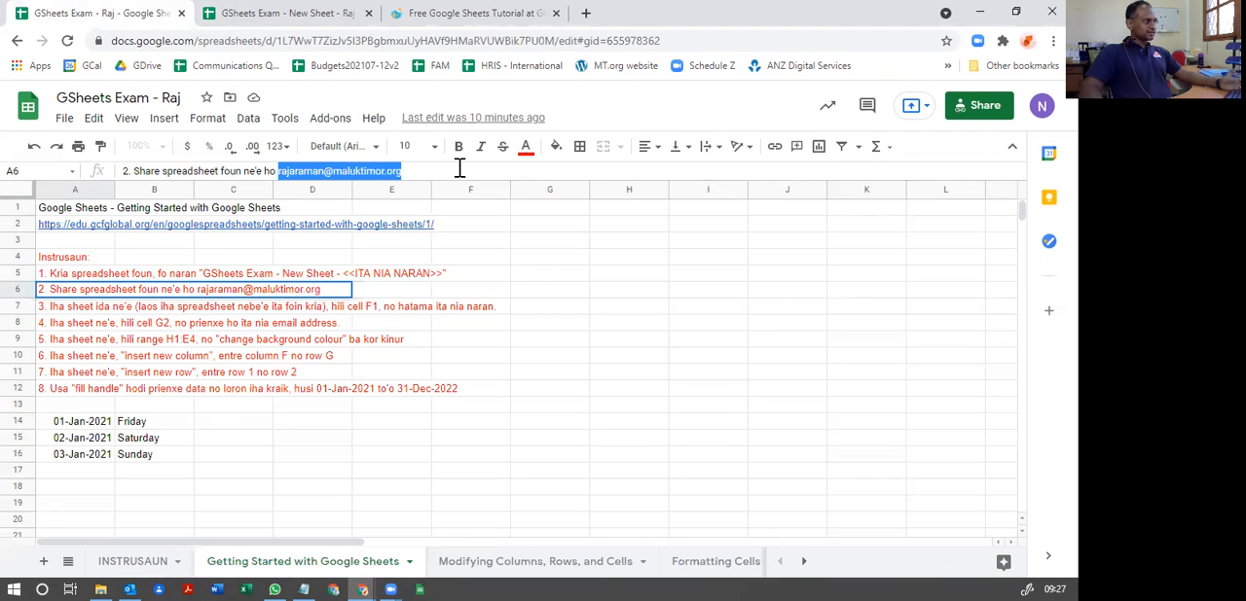
right_click(365, 173)
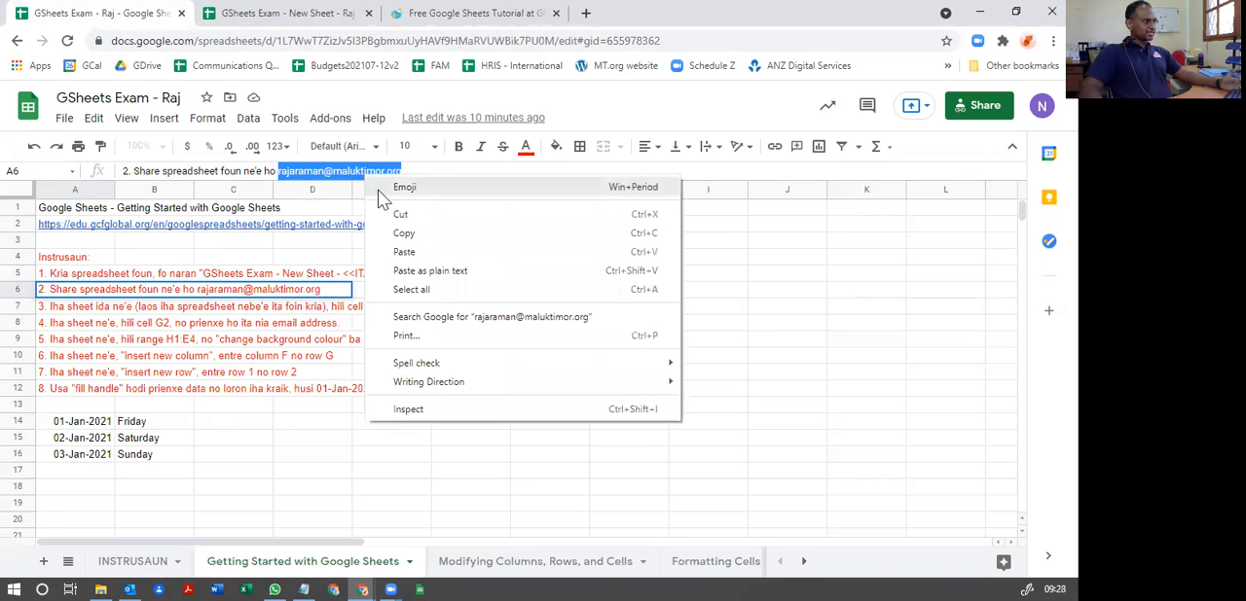
click(401, 234)
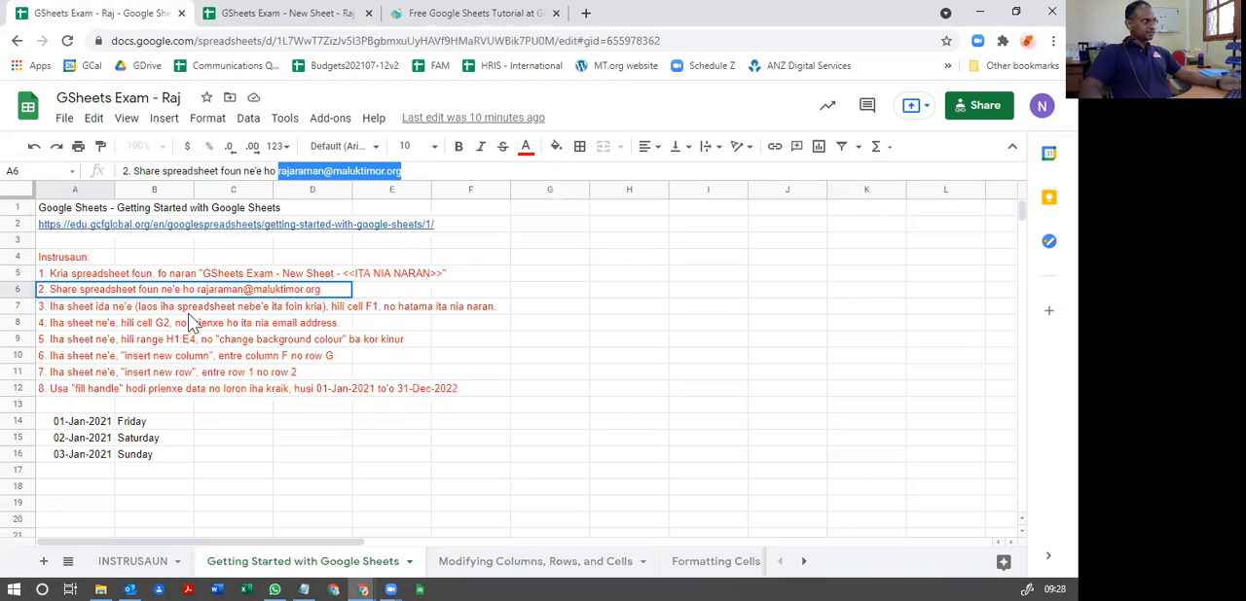
Step: Try to share the new spreadsheet with the recipient's e-mail address given in instruction 2
click(274, 16)
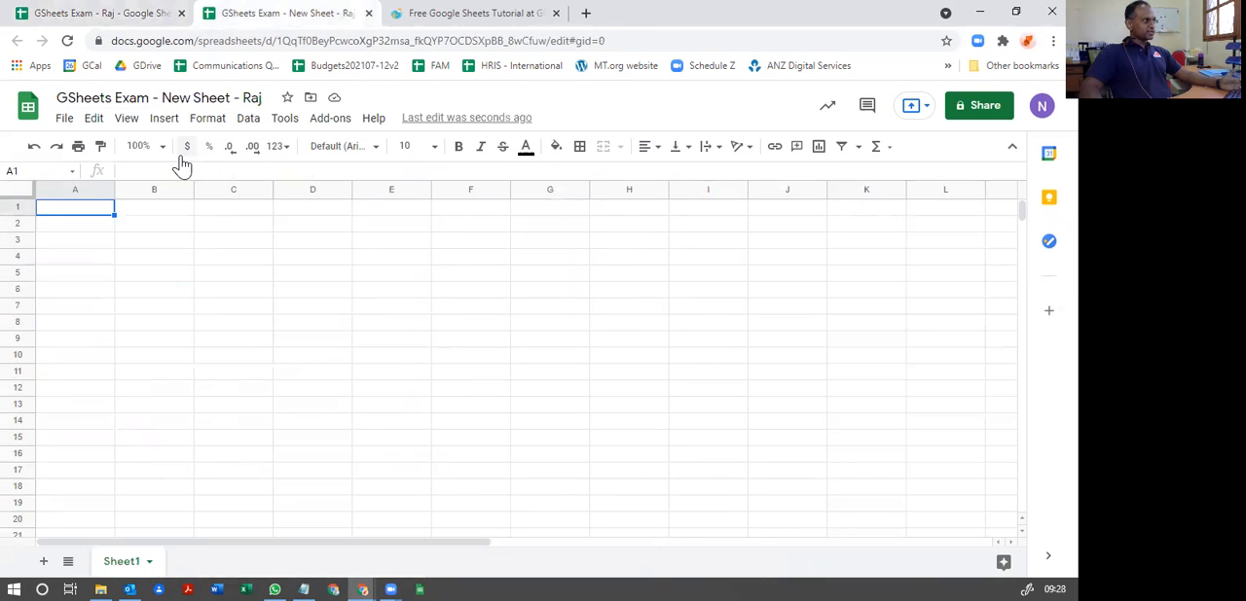
click(983, 113)
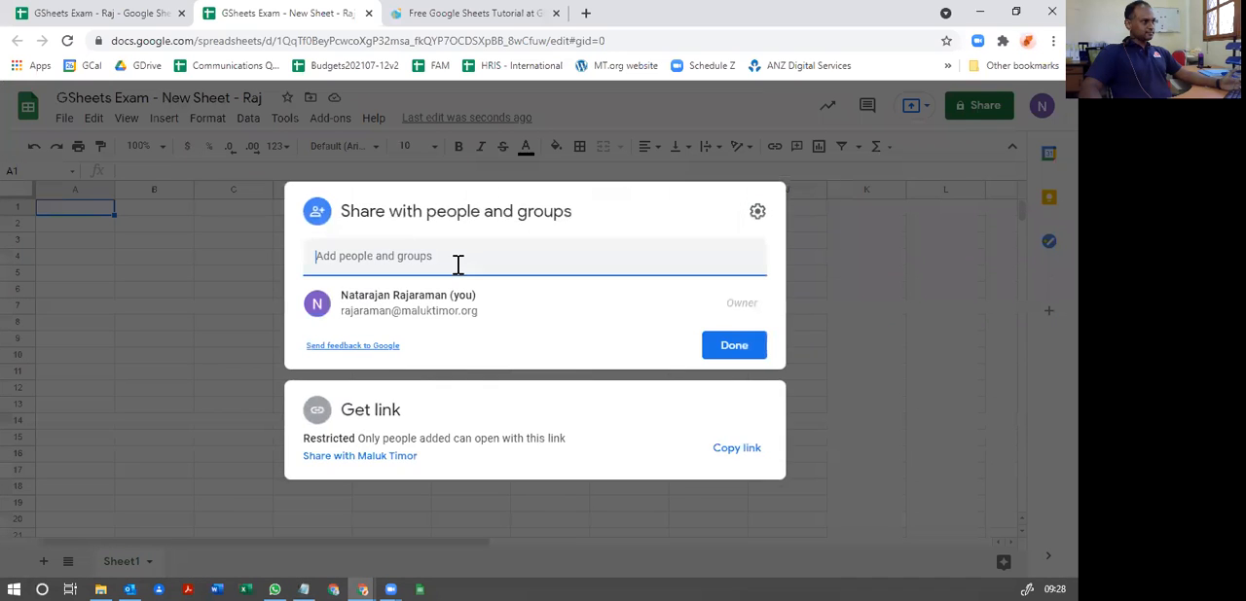
click(347, 257)
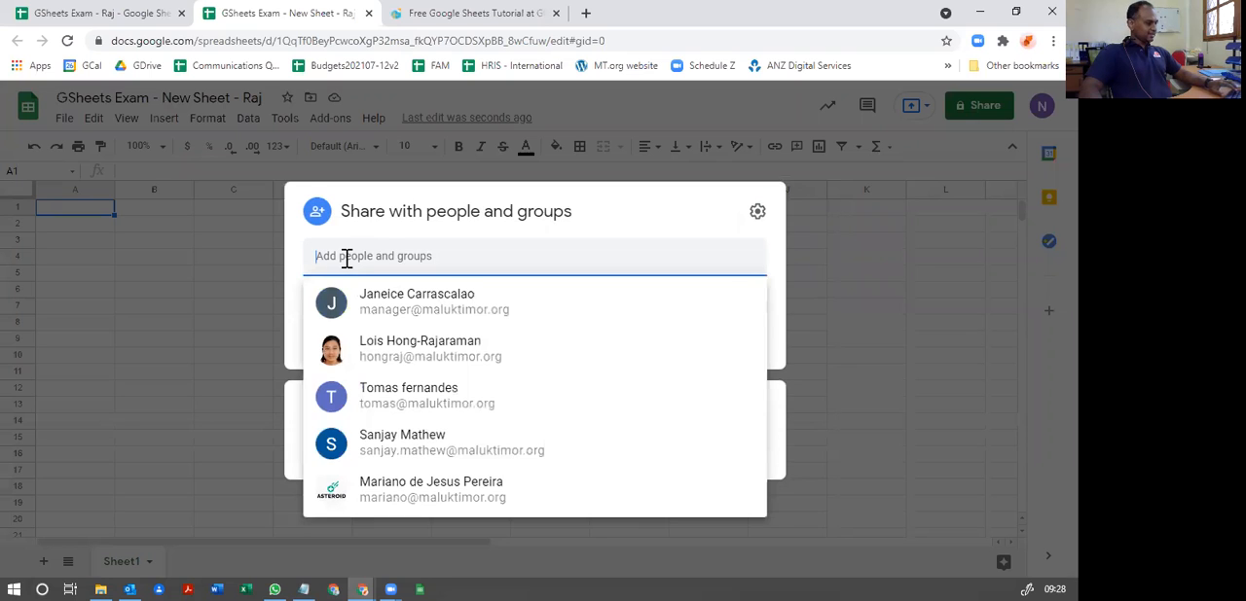
right_click(337, 259)
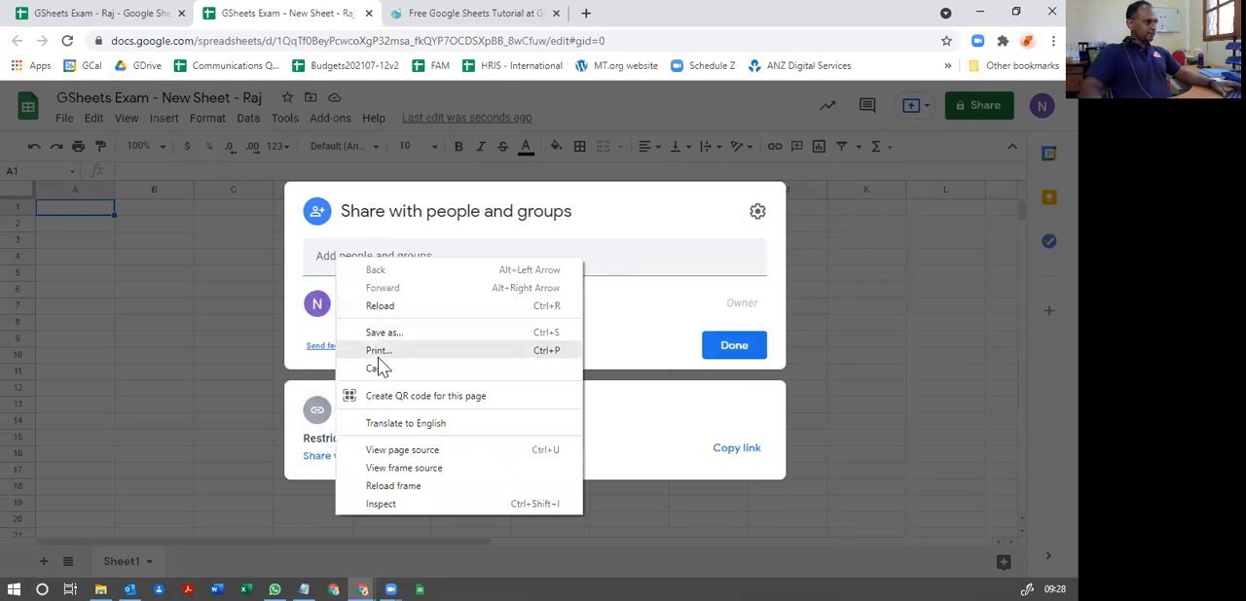
click(317, 255)
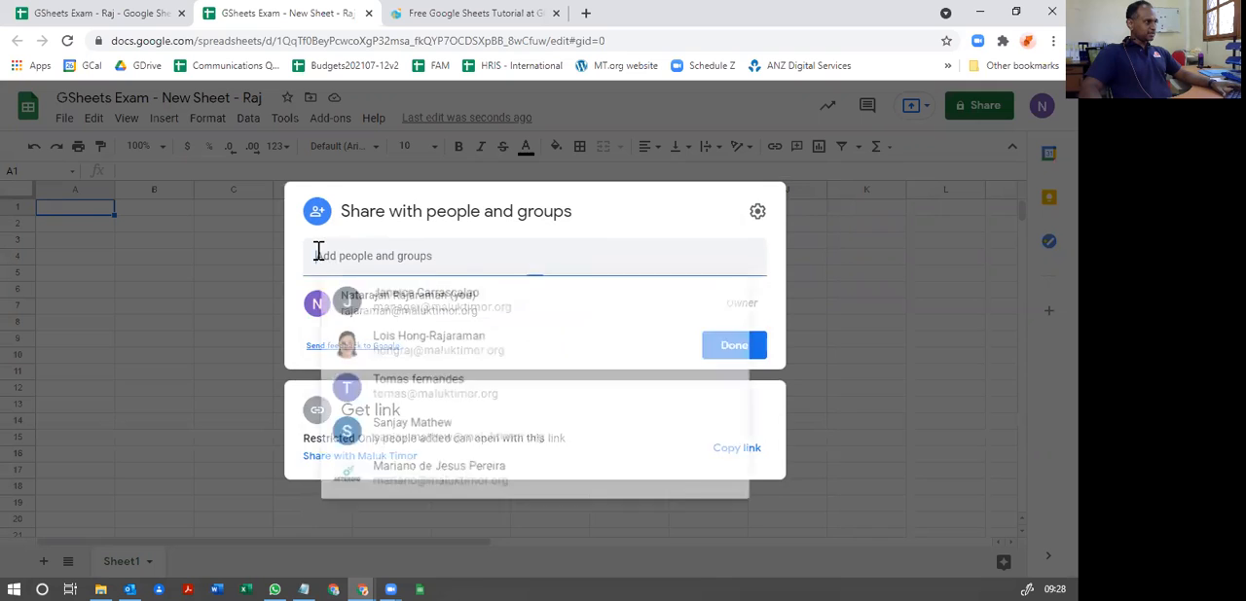
right_click(354, 258)
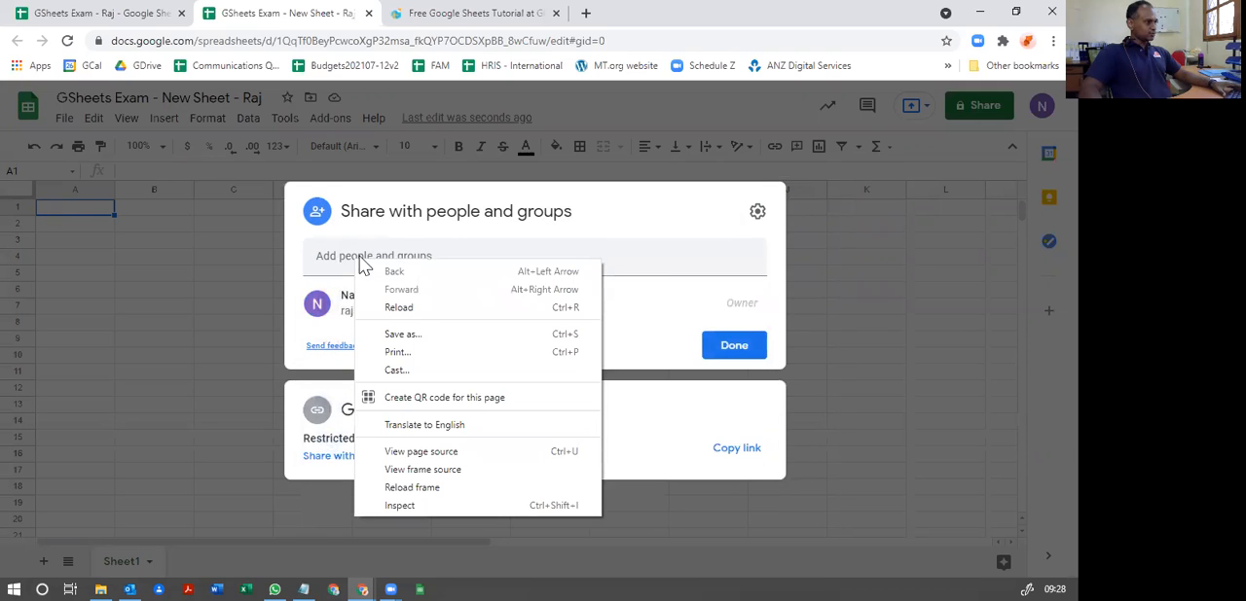
click(393, 255)
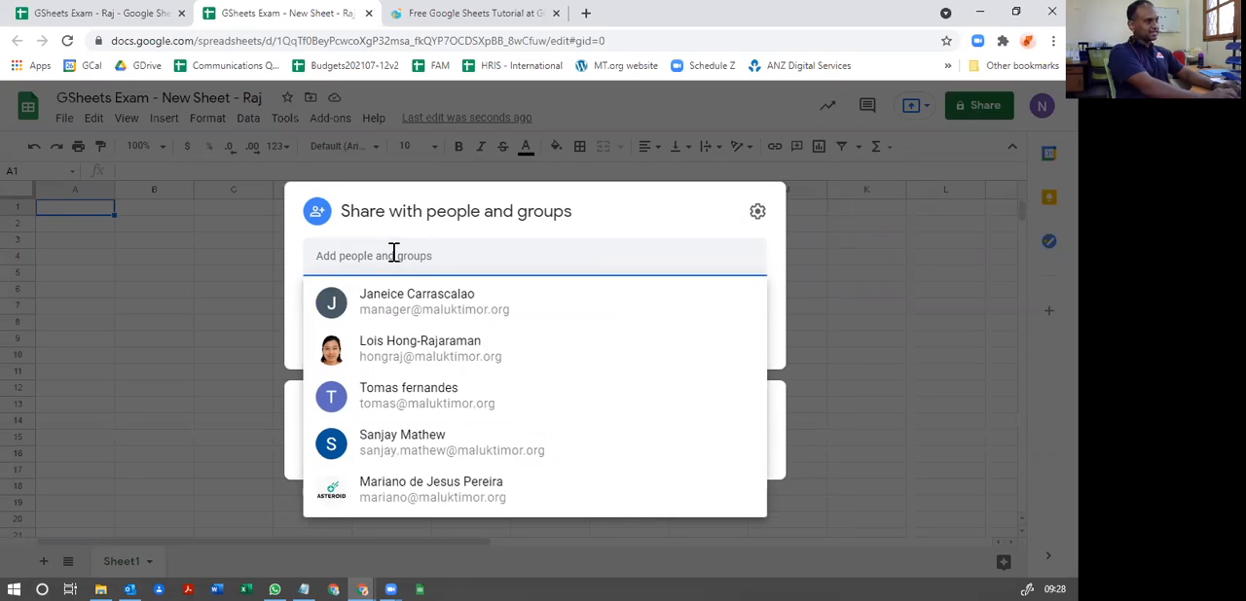
key(ctrl+v)
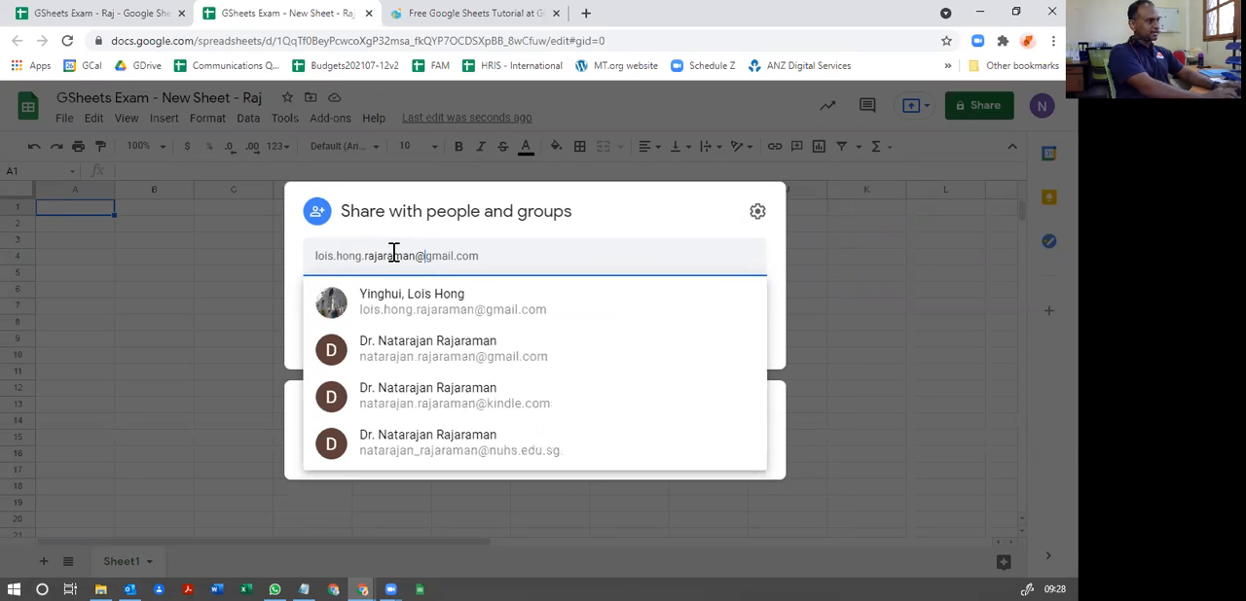
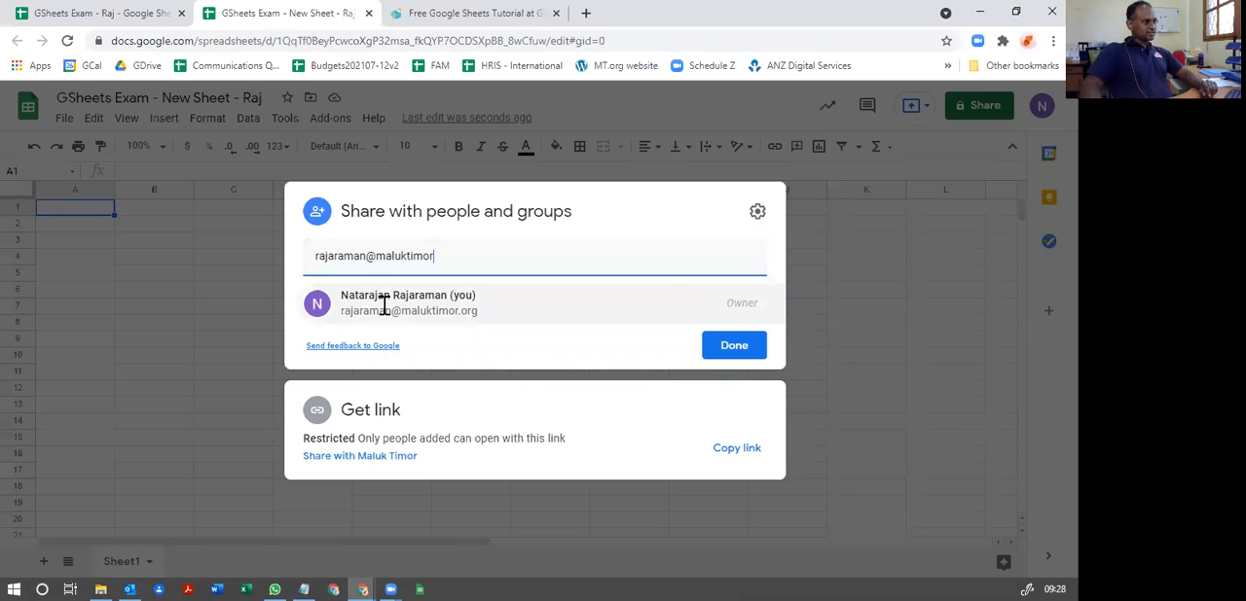
mouse_move(384, 305)
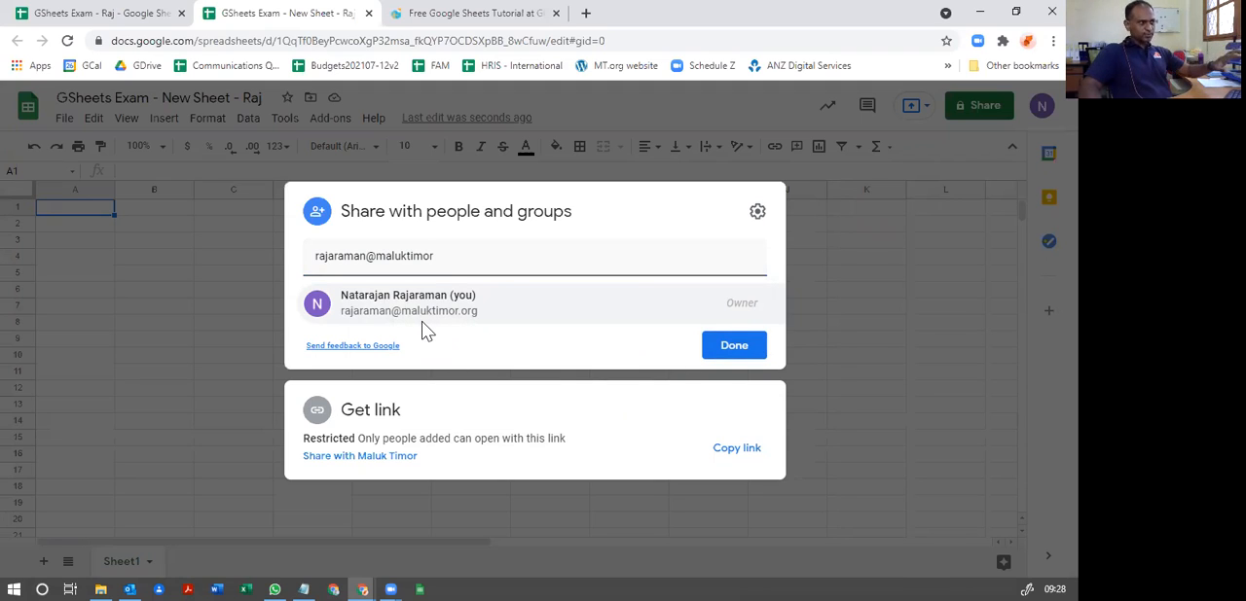
Step: Replace the recipient in the new spreadsheet's sharing dialog with a suggested contact as Editor, and discard the unsent share
triple_click(402, 257)
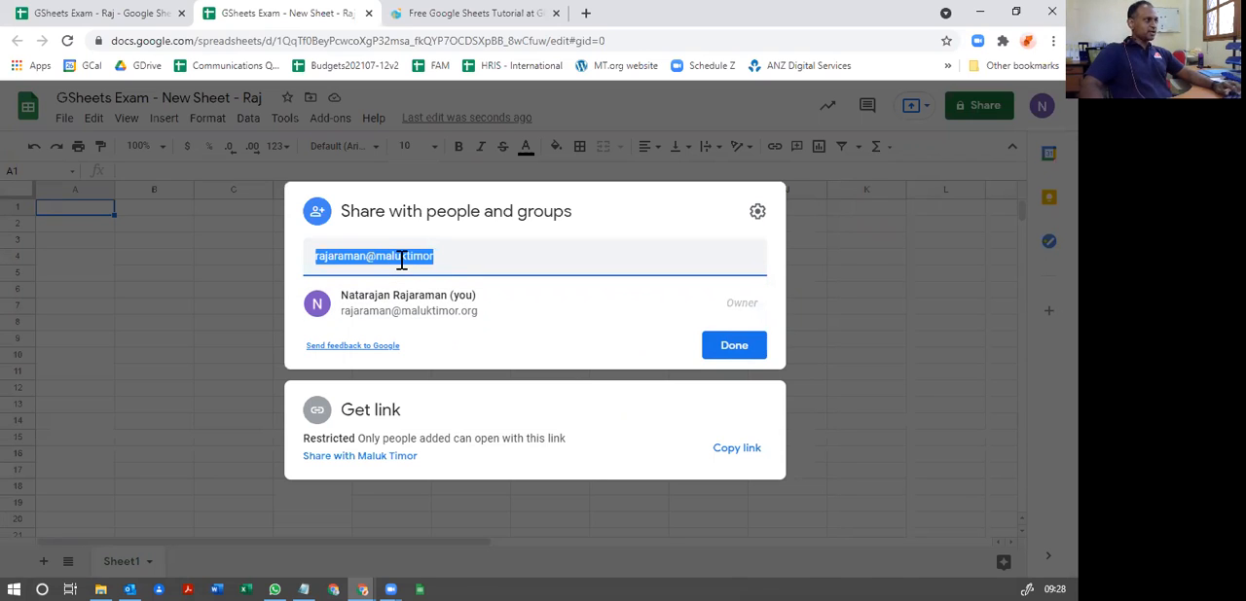
text(lois)
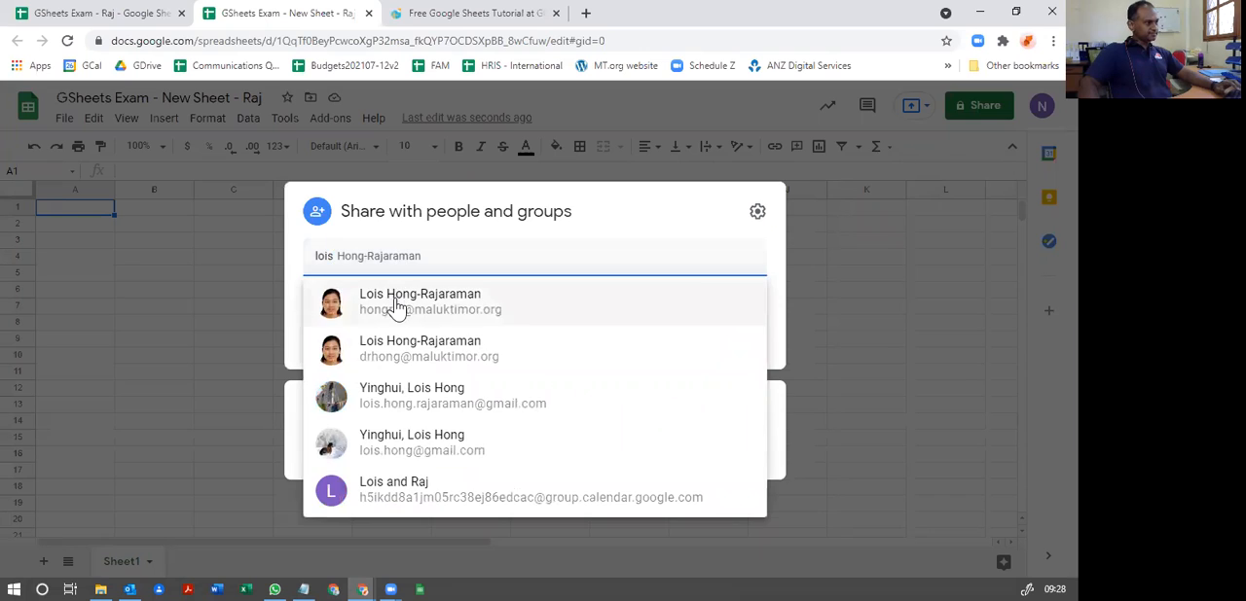
click(397, 304)
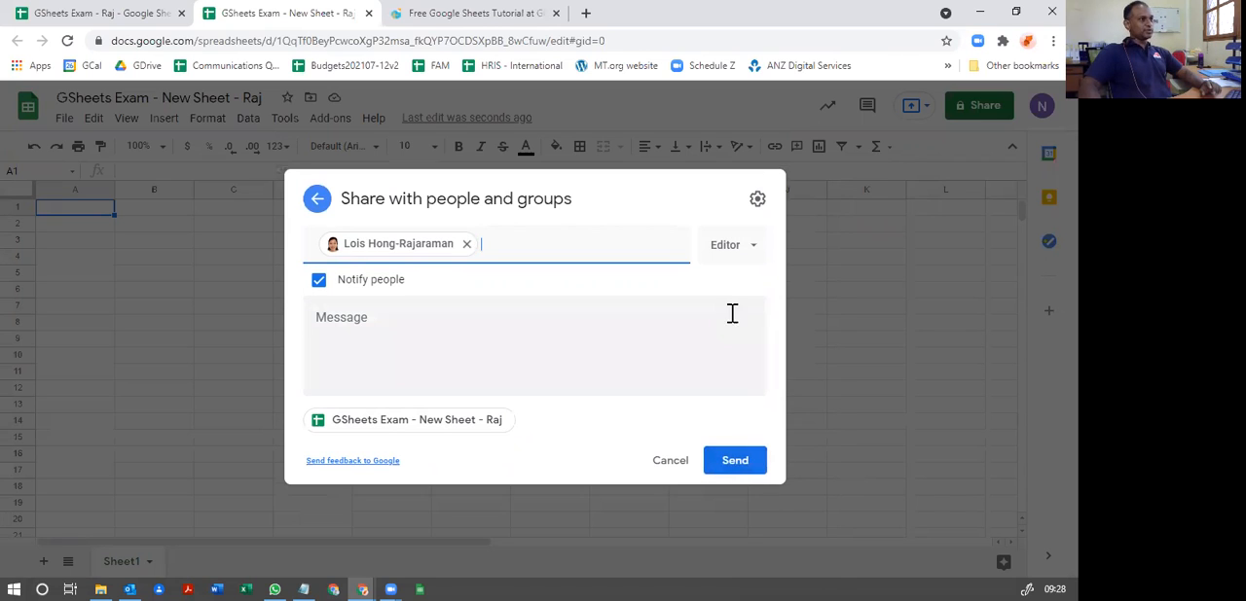
click(839, 294)
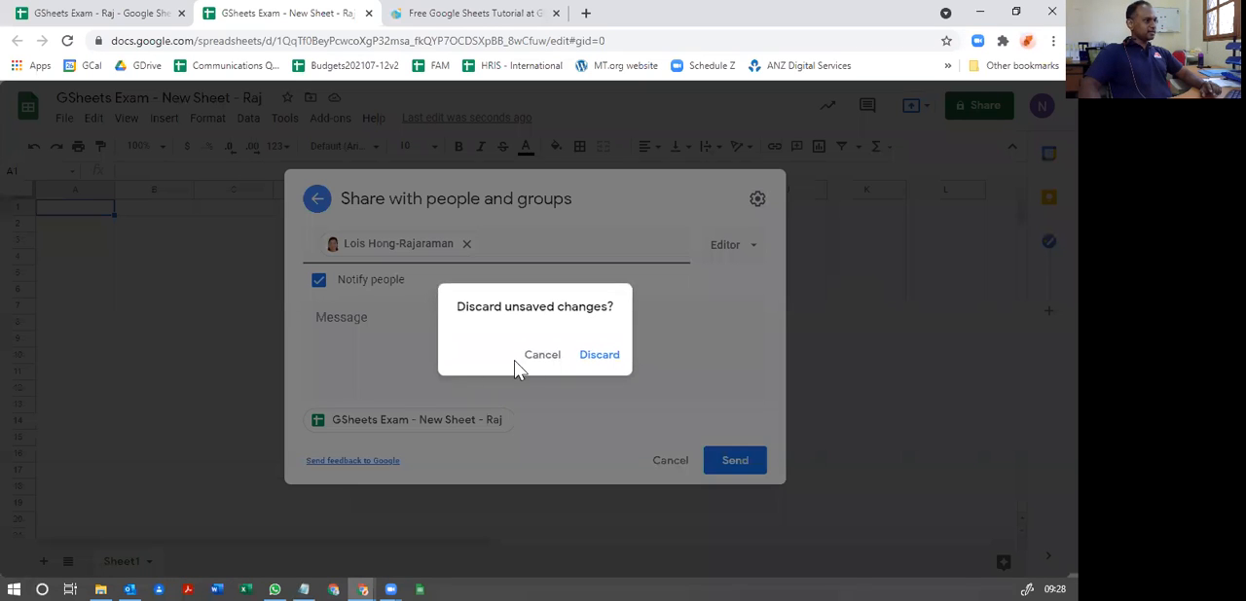
click(595, 358)
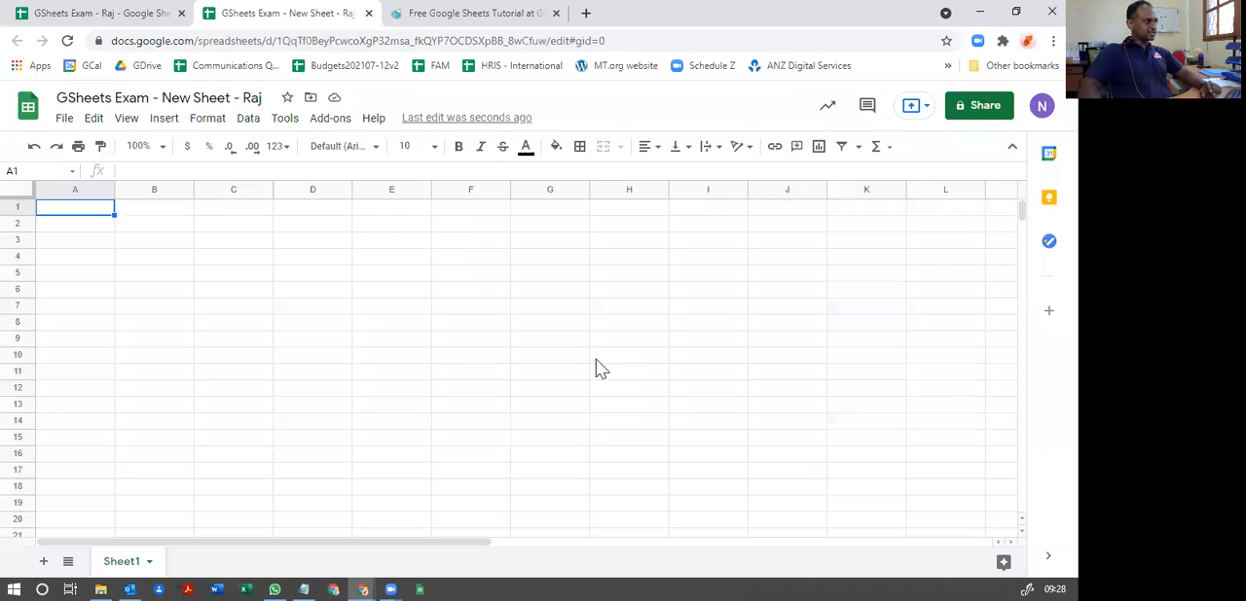
Step: Return to the exam spreadsheet and review instruction 3 in cell A7, checking which of the two spreadsheets it refers to
click(112, 14)
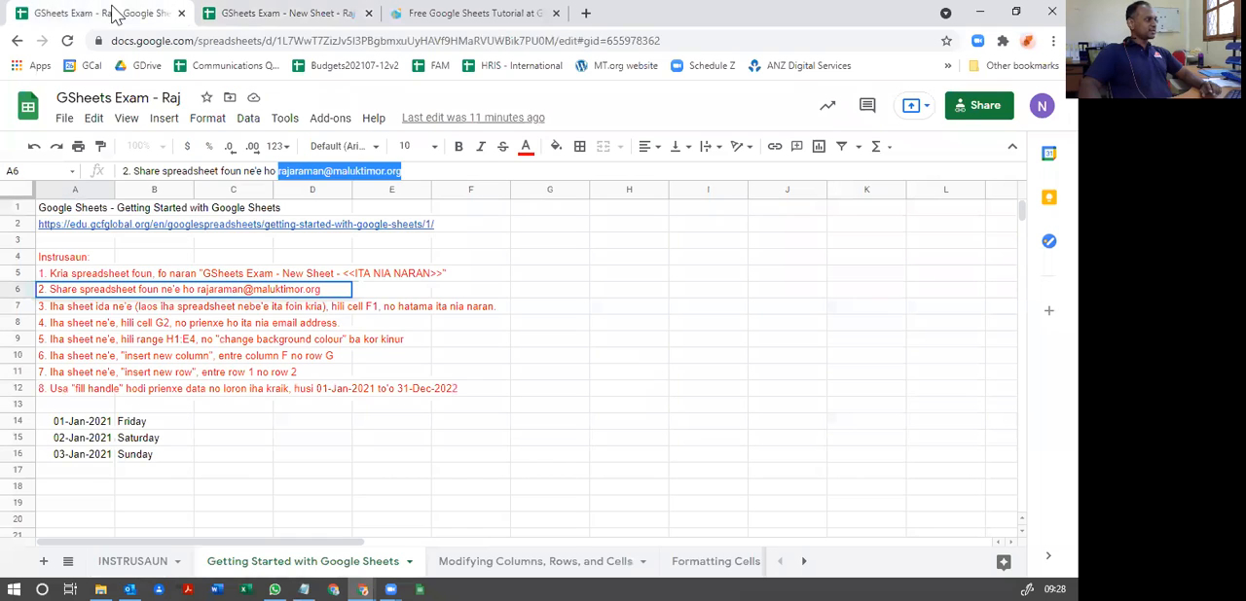
click(59, 309)
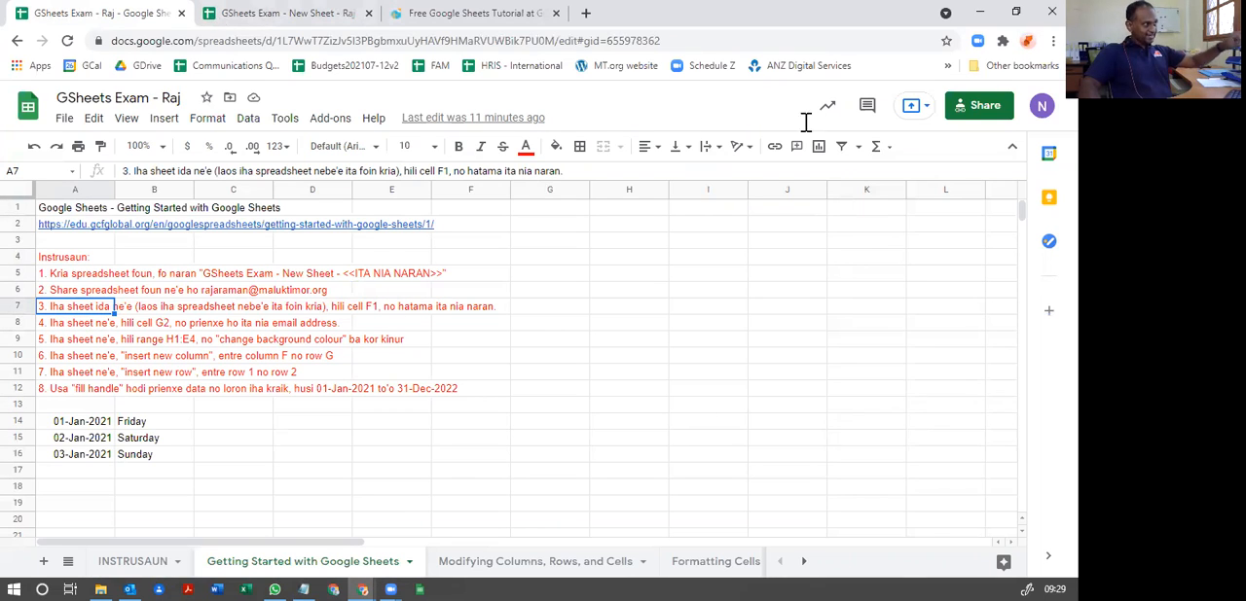
click(263, 16)
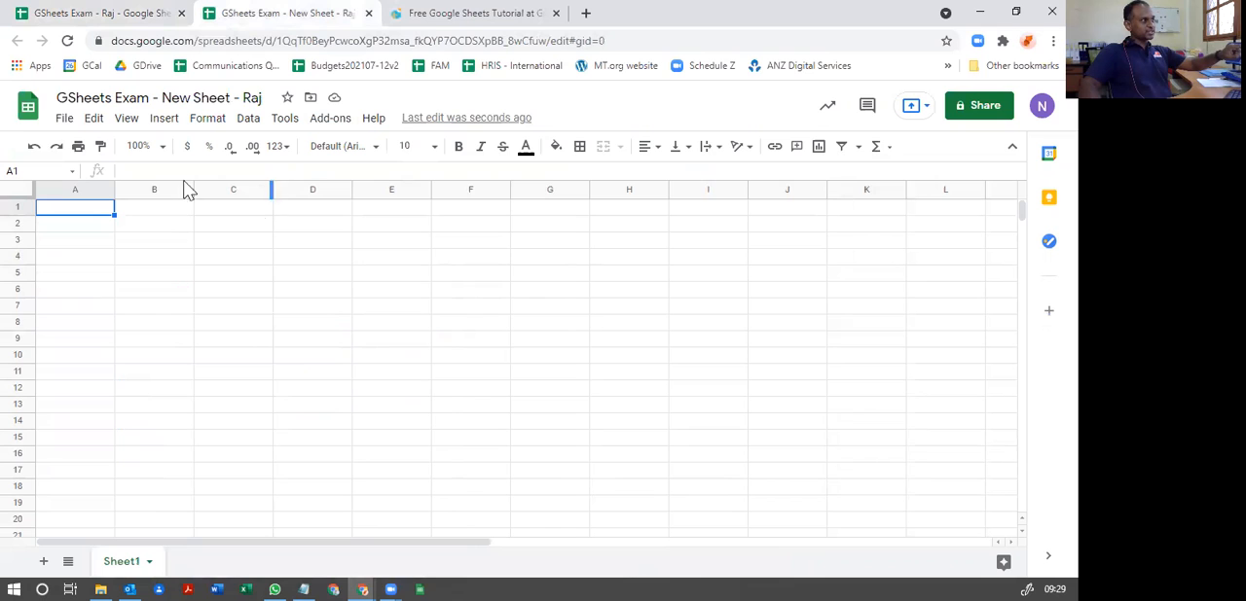
click(146, 13)
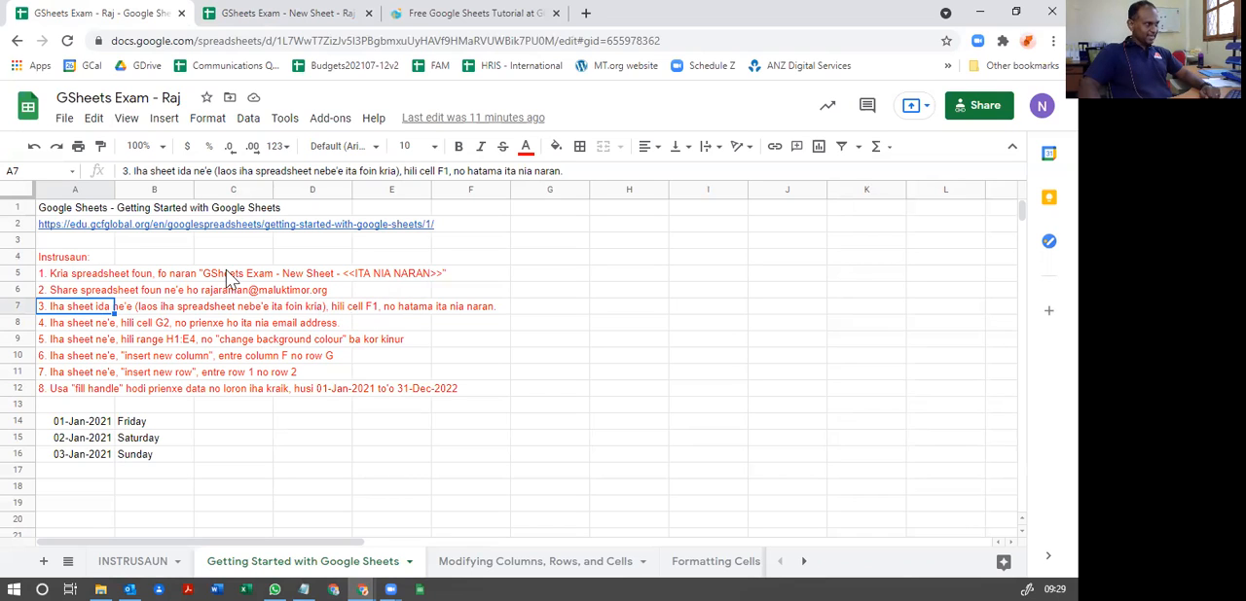
mouse_move(68, 232)
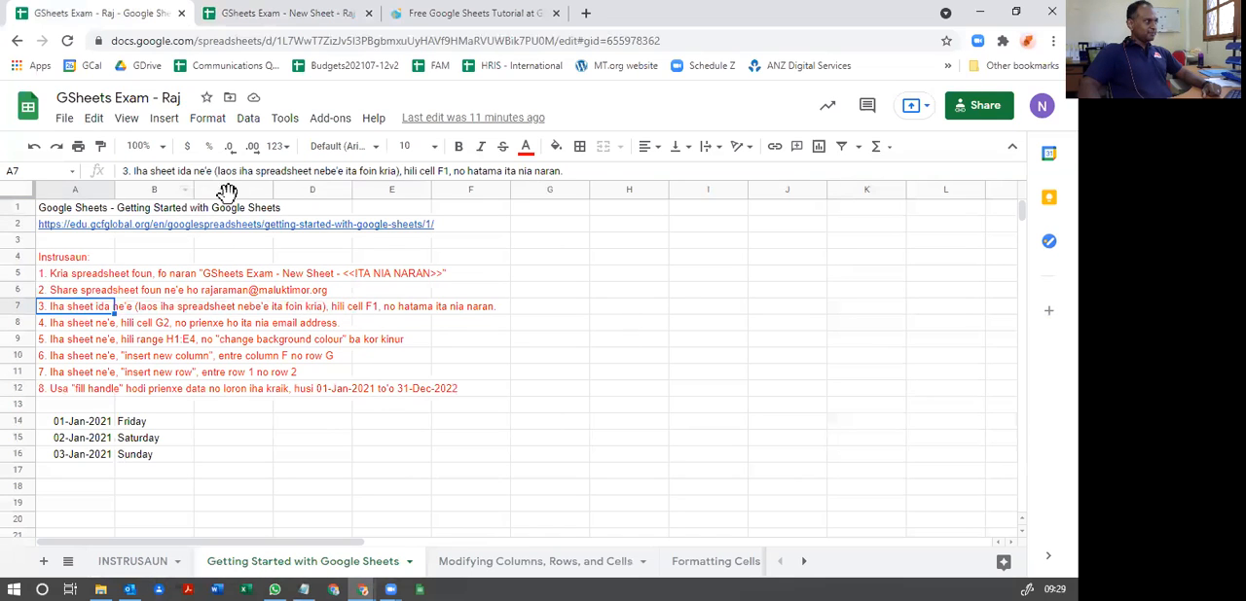
Step: Highlight column F and rows 1 to 5 one at a time to locate where column F meets row 1
click(475, 191)
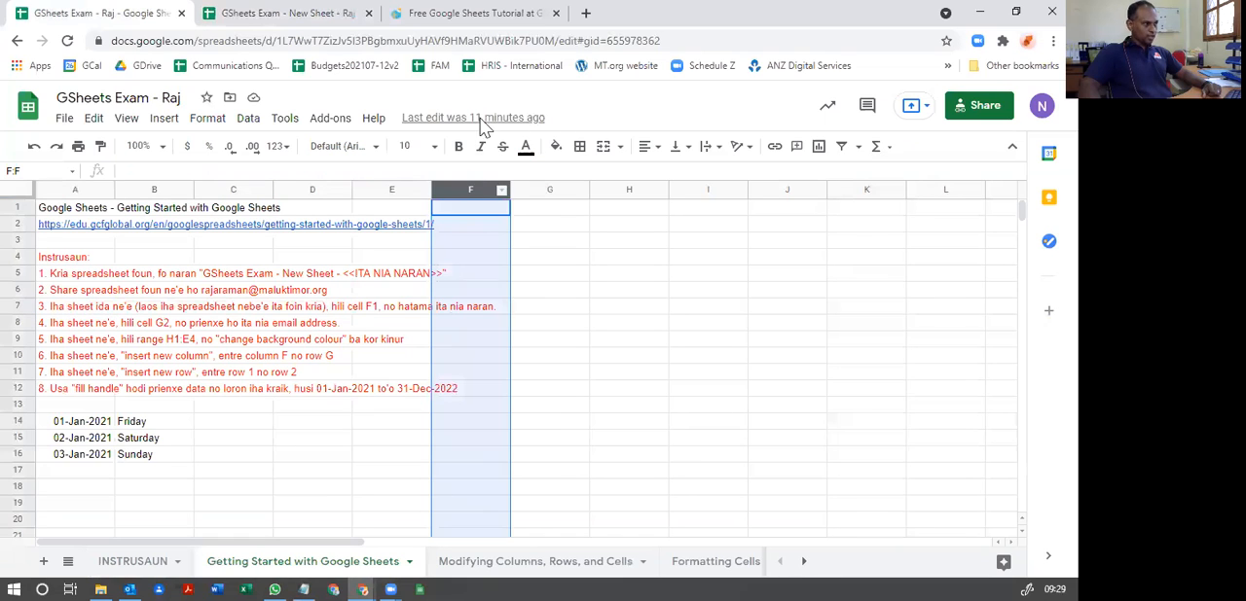
click(19, 208)
click(19, 224)
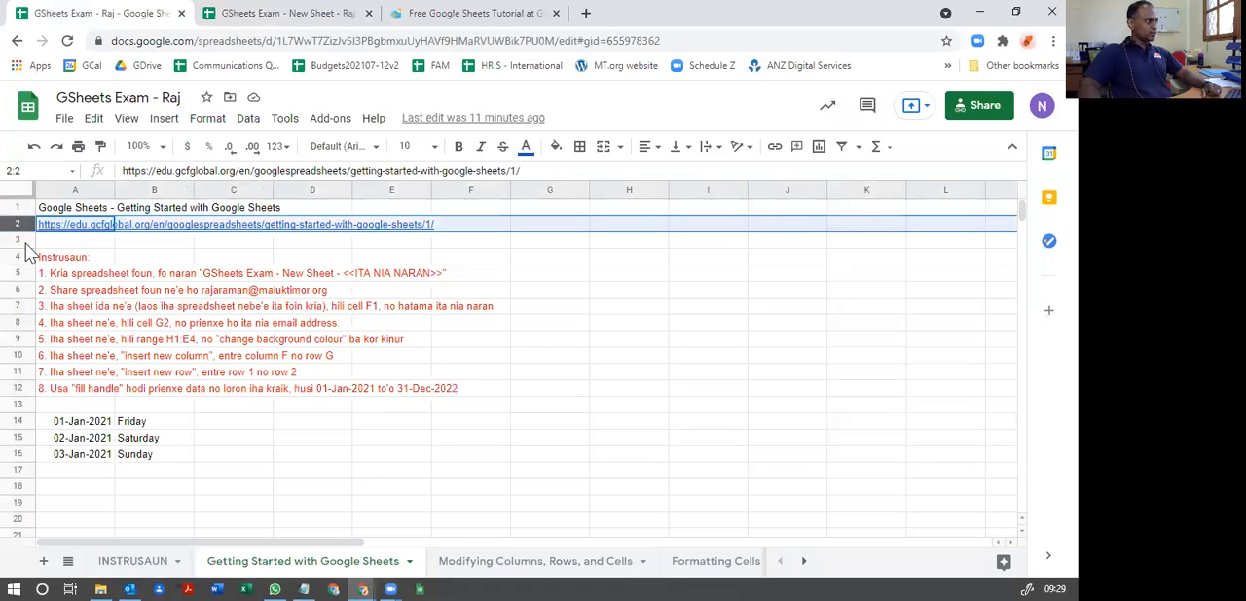
click(20, 240)
click(20, 258)
click(22, 273)
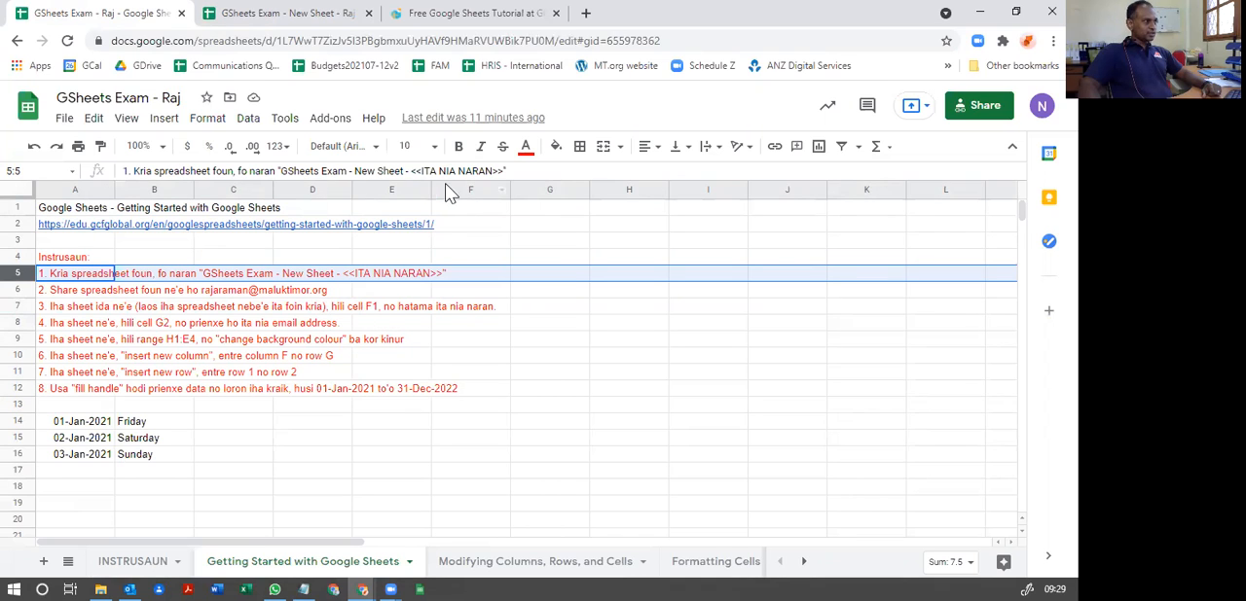
click(470, 188)
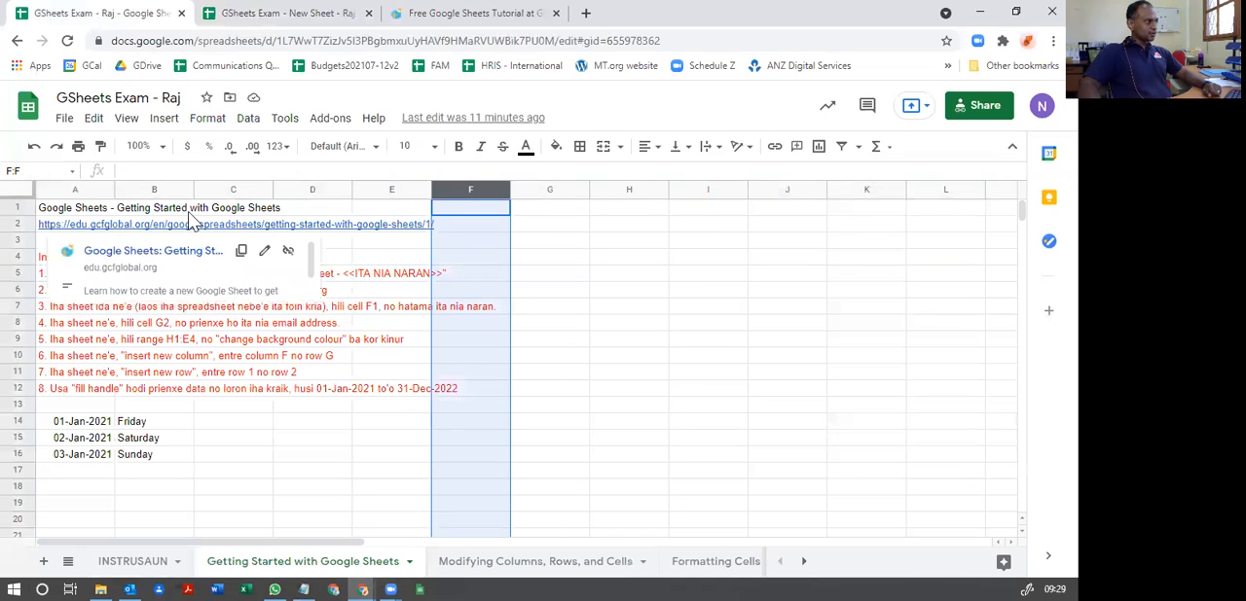
click(17, 207)
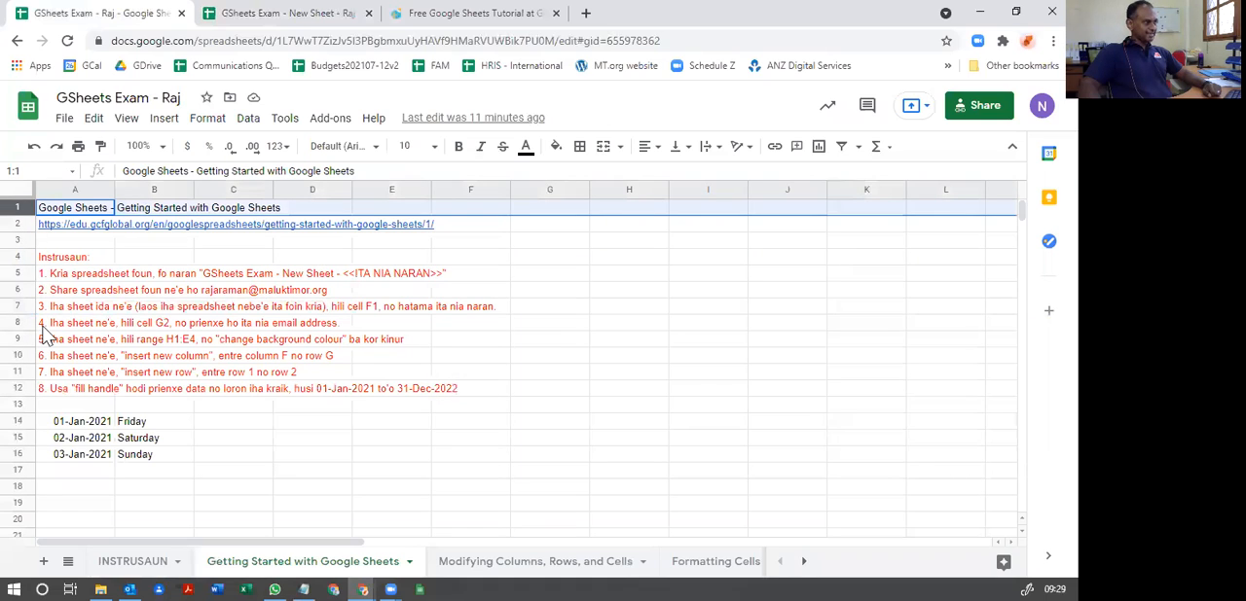
Step: Enter the person's first name in cell F1 of the exam sheet
click(471, 189)
click(465, 208)
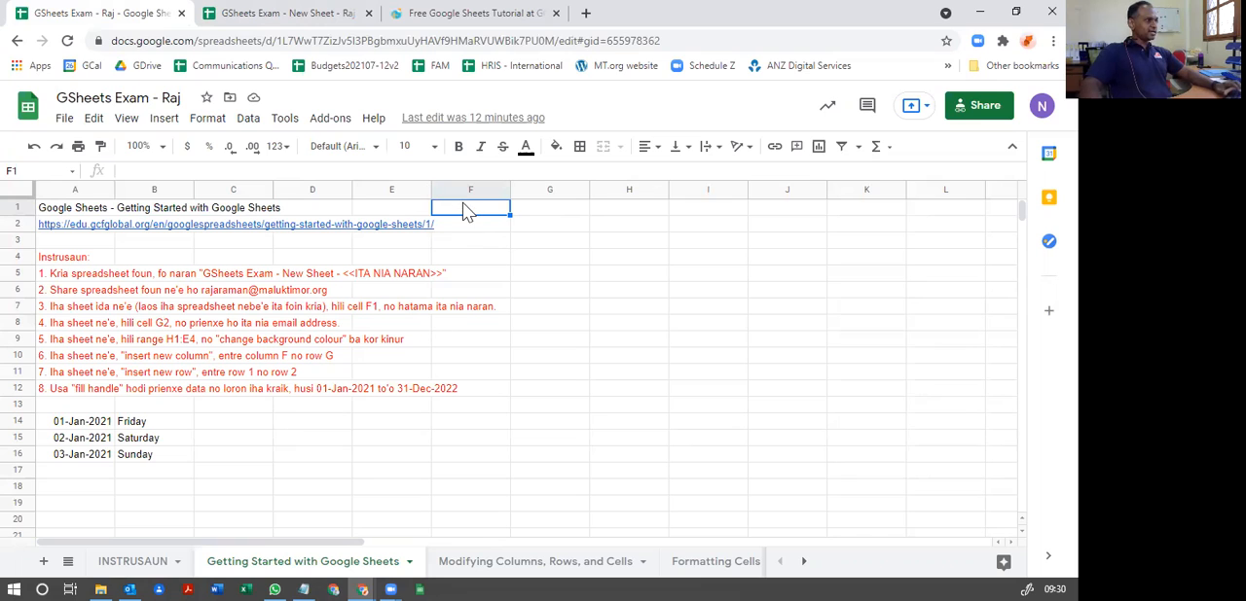
text(Raj)
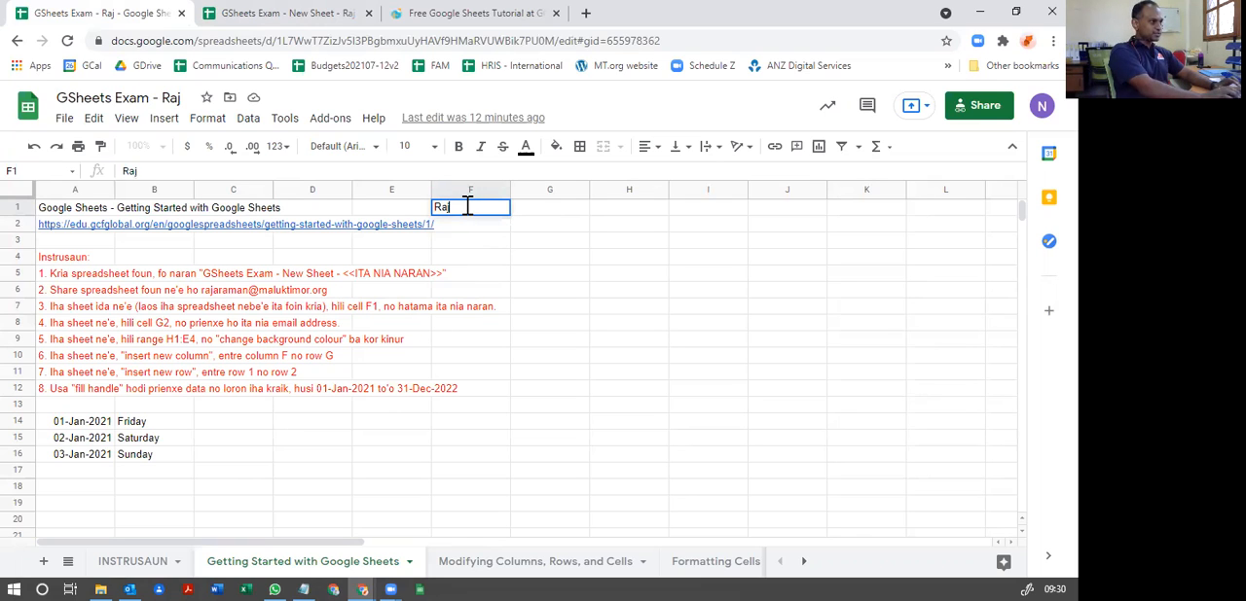
key(Return)
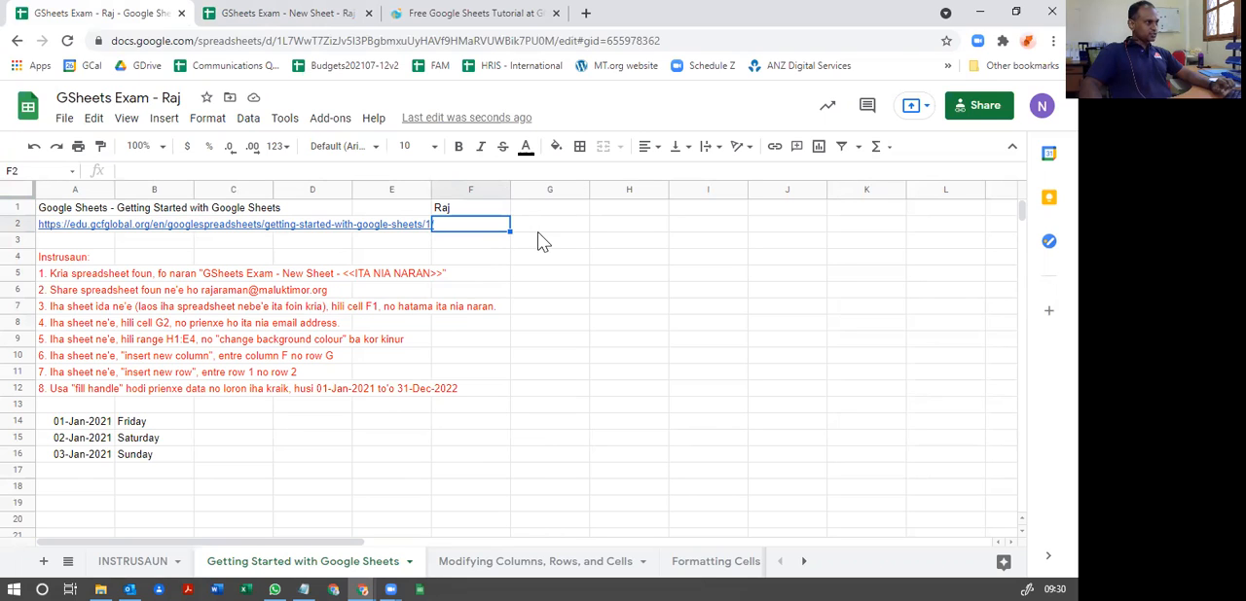
Step: Enter the person's e-mail address in cell G2
click(544, 225)
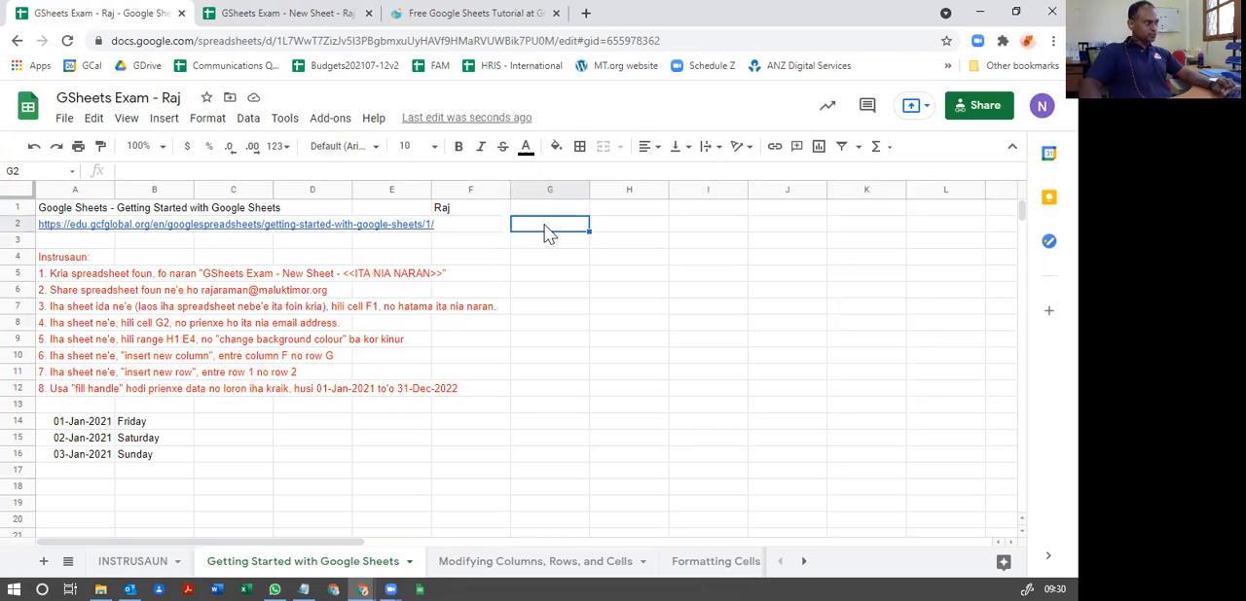
key(Return)
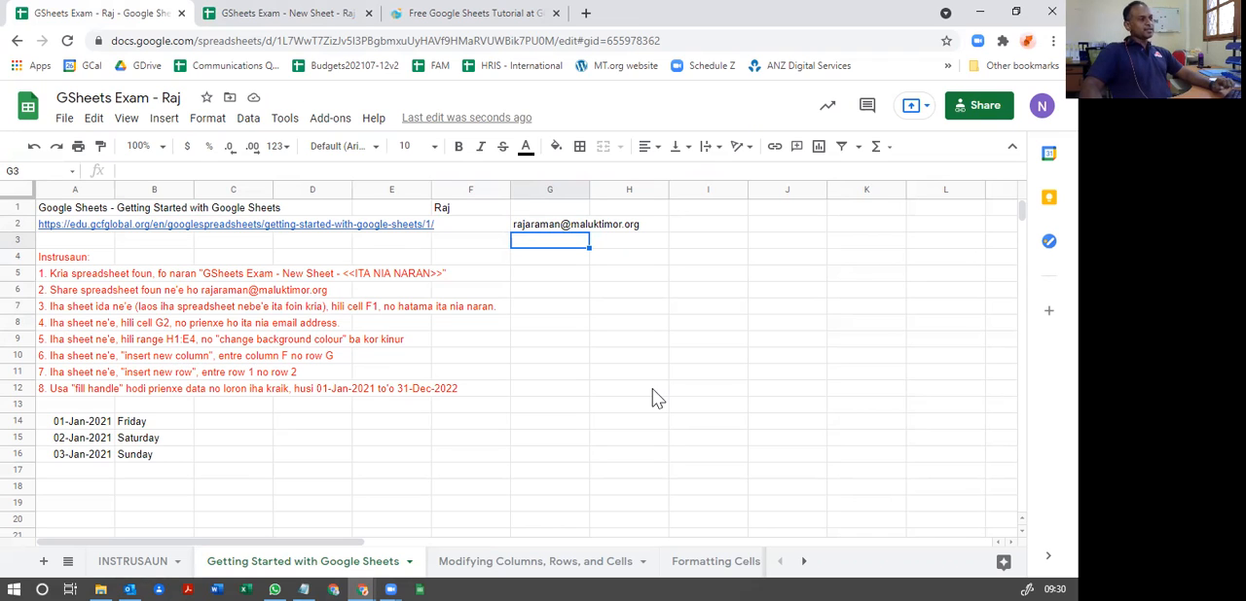
Step: Select single cells in row 5 and the range G5:I5 to compare a cell with a range
click(637, 277)
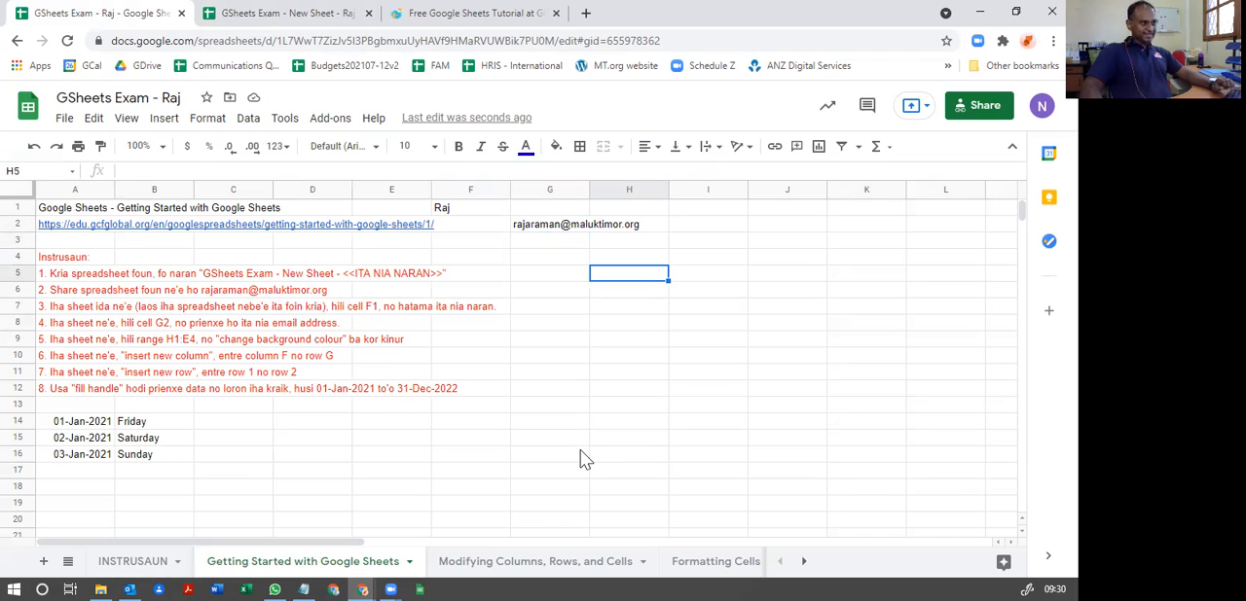
click(707, 282)
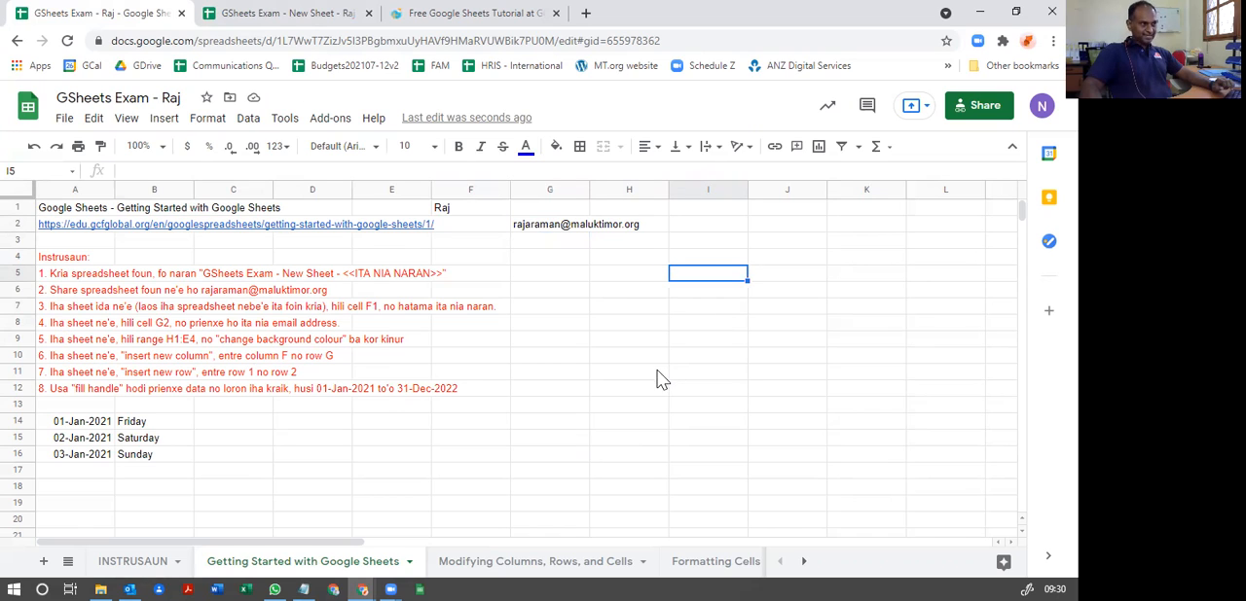
click(545, 277)
drag(574, 279, 705, 282)
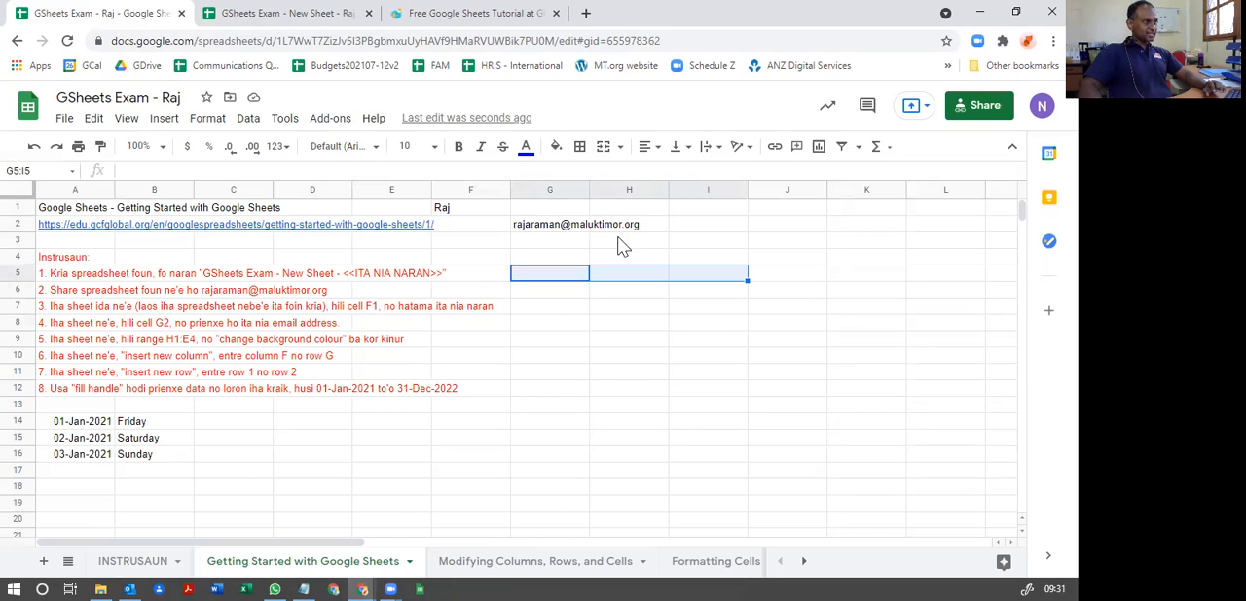
Step: Label the range's corner cells by entering "CELL H1" in H1 and "CELL E4" in E4
click(627, 209)
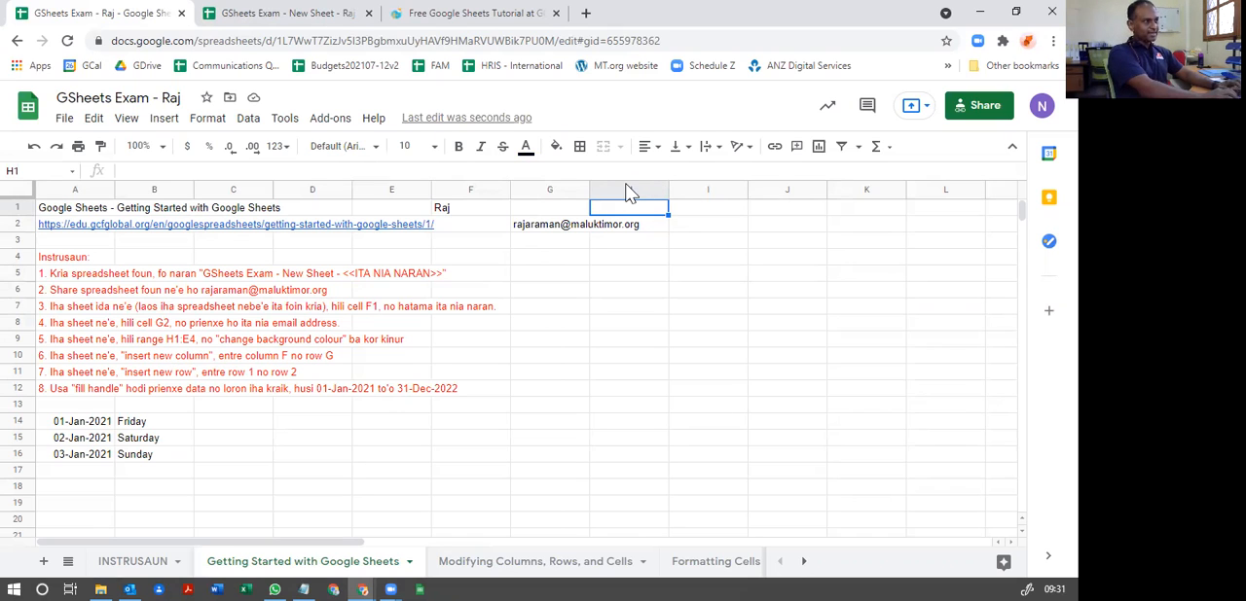
text(CELL H1)
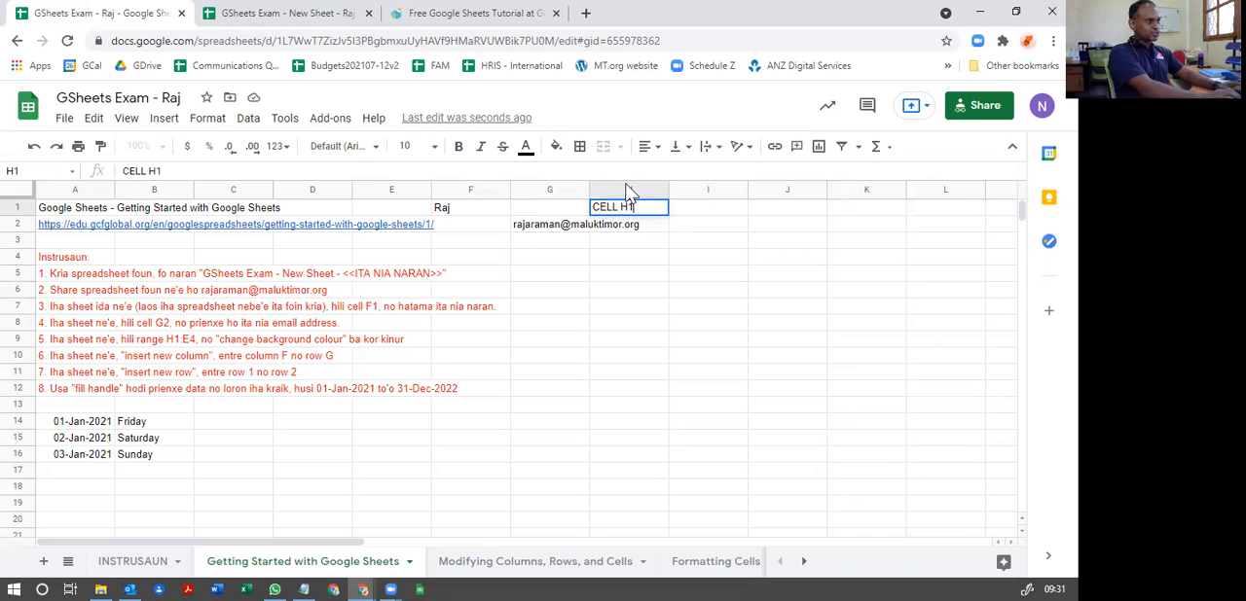
key(Return)
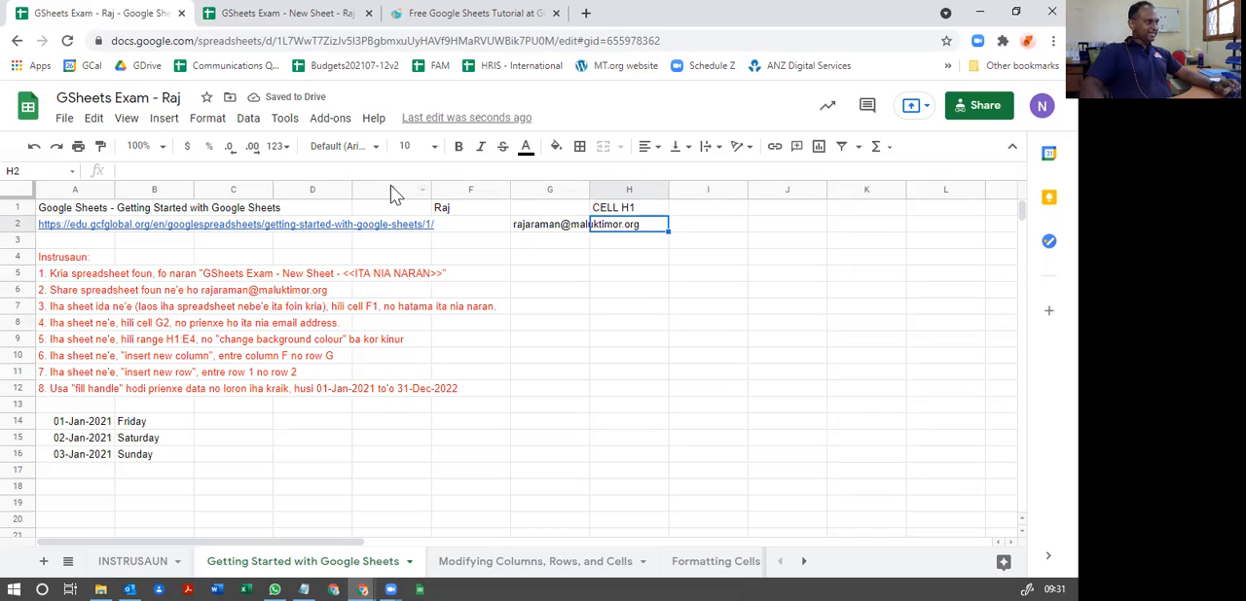
click(380, 259)
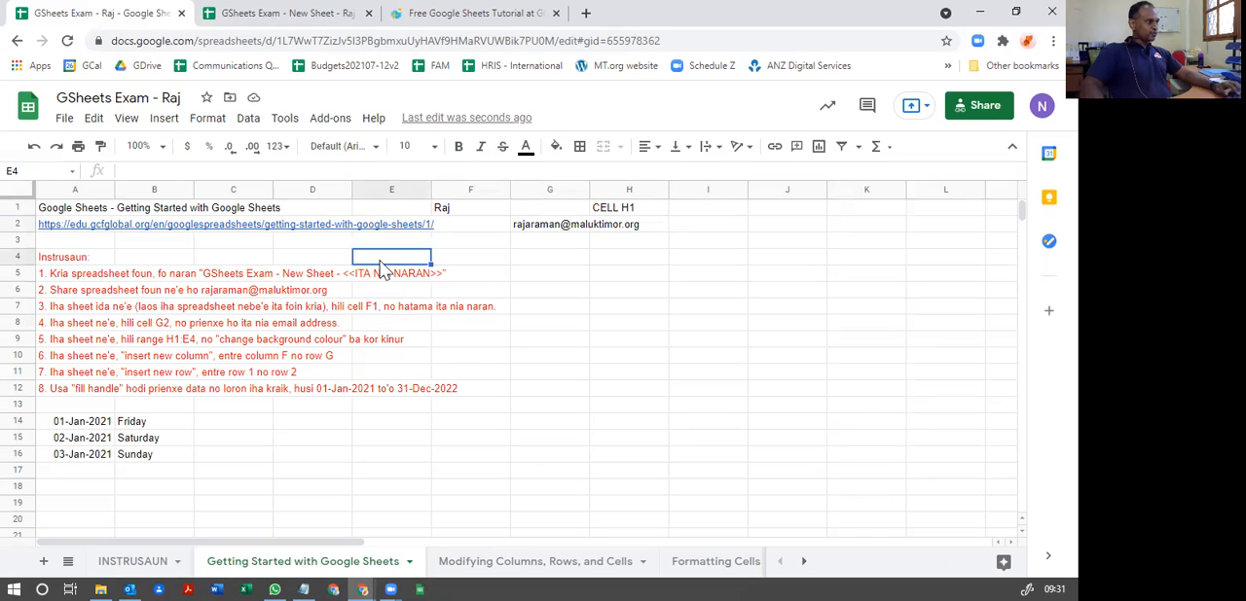
text(CELL E4)
key(Return)
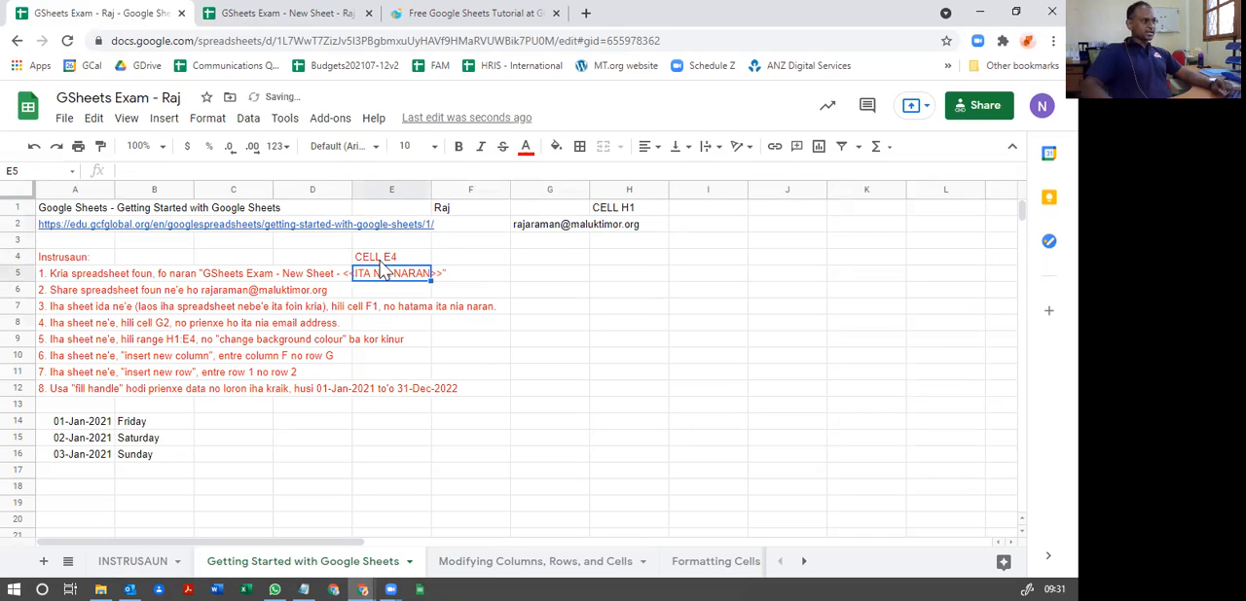
Step: Select the block between H1 and E4 from different starting corners to compare how the range is formed
drag(617, 212, 370, 259)
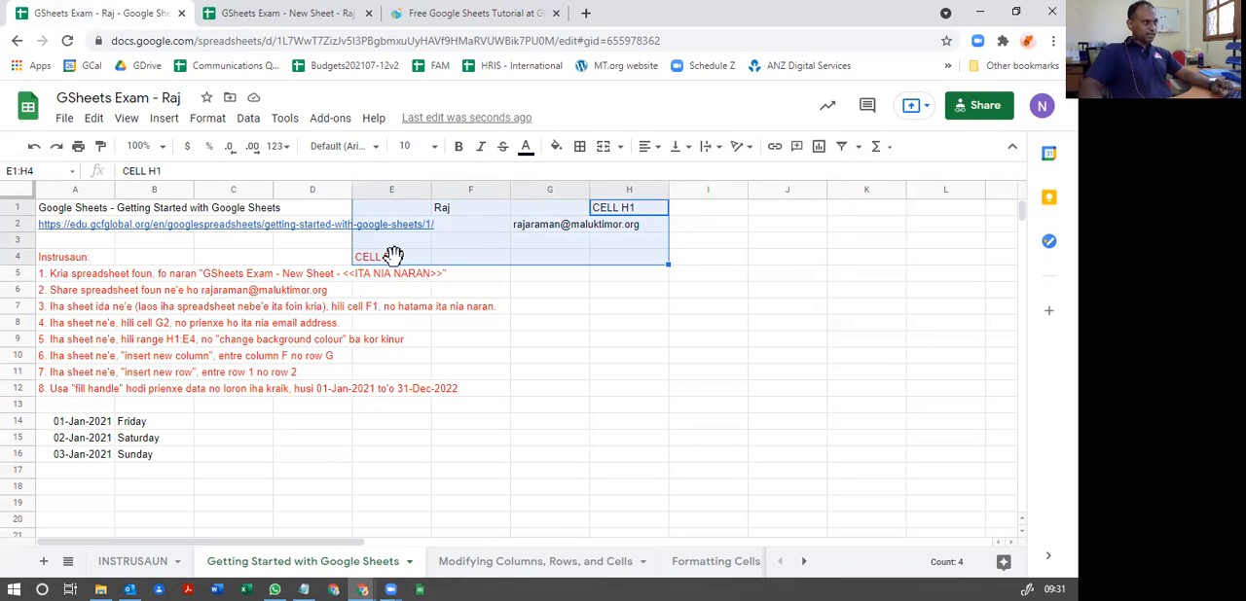
click(379, 208)
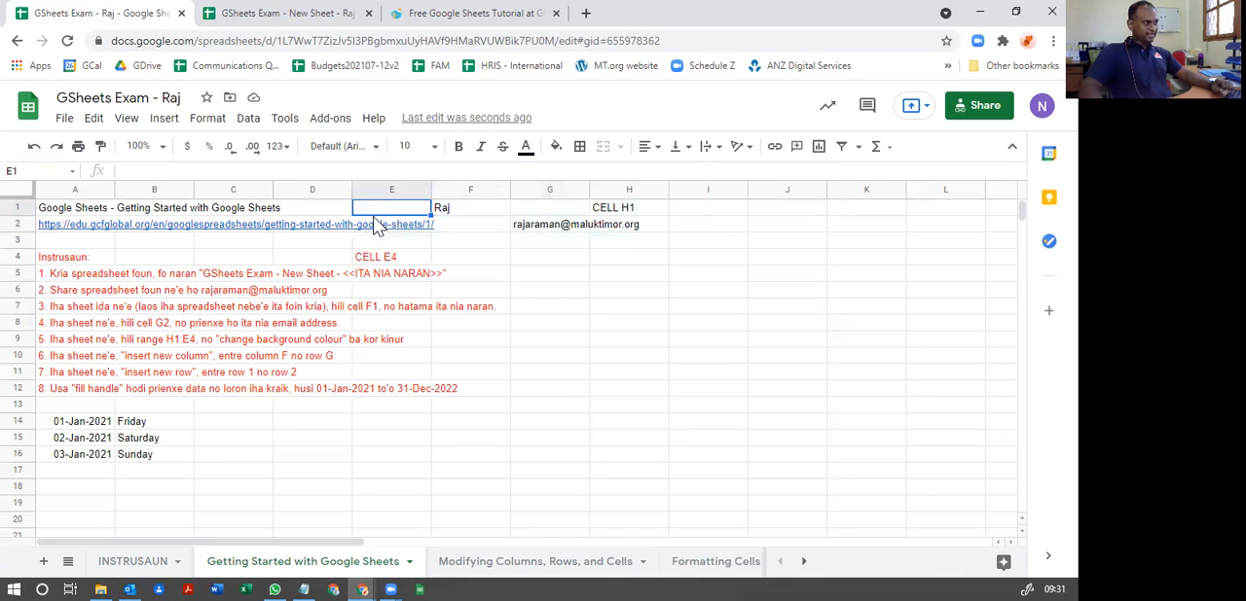
drag(382, 214, 607, 261)
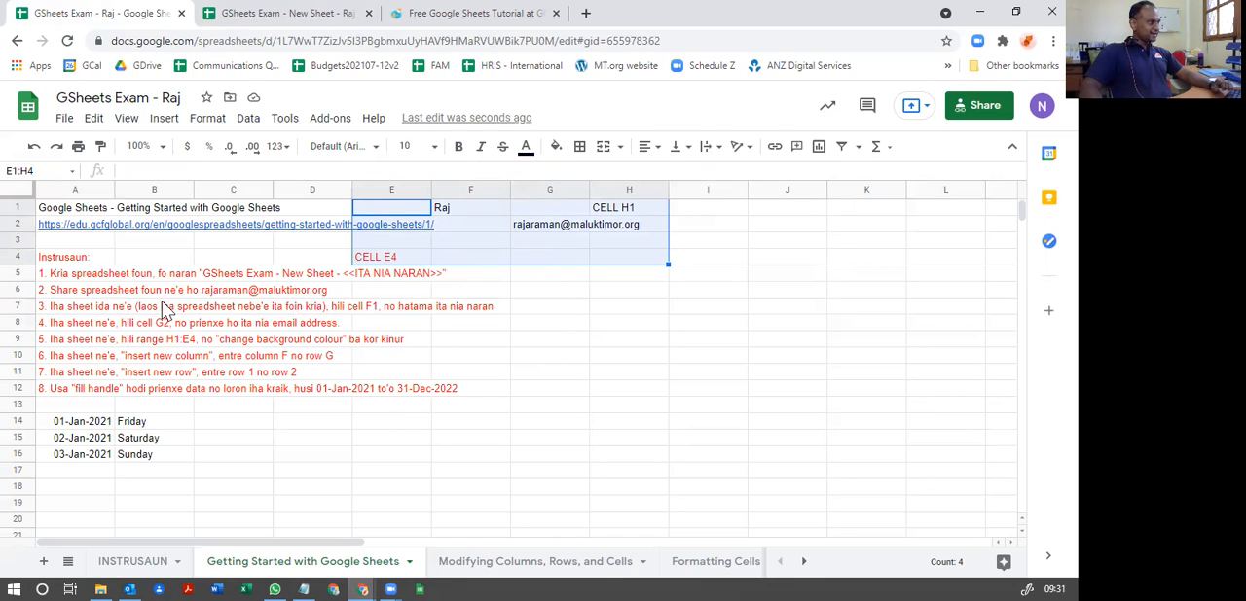
click(614, 263)
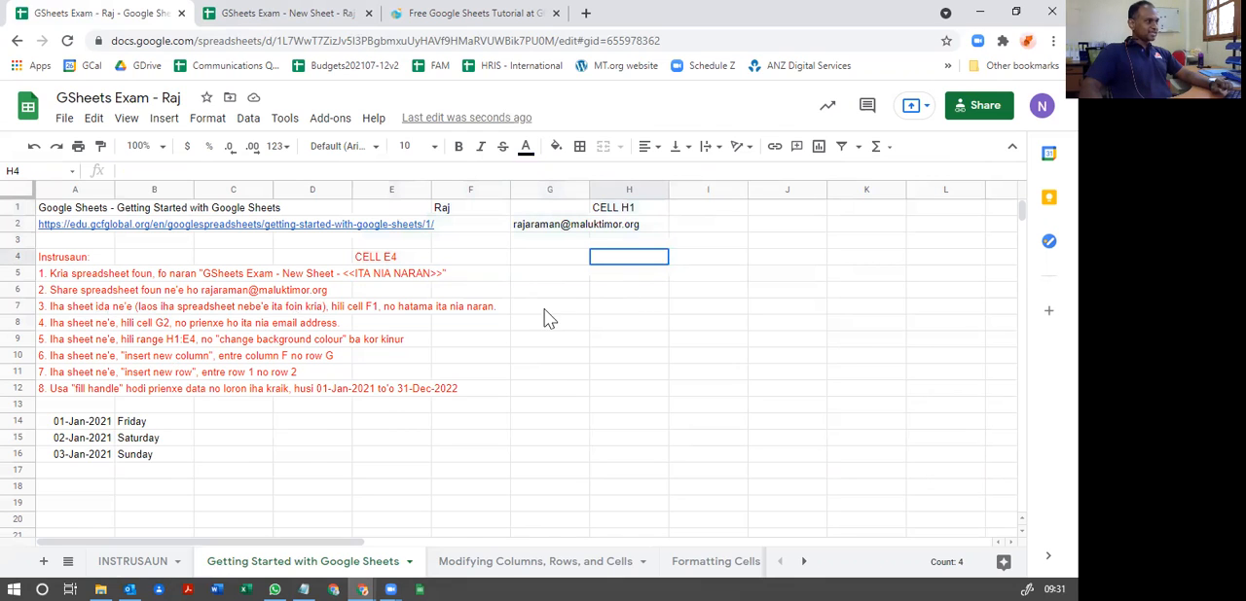
Step: Fill the range from H1 to E4 with a yellow background colour
drag(611, 207, 391, 270)
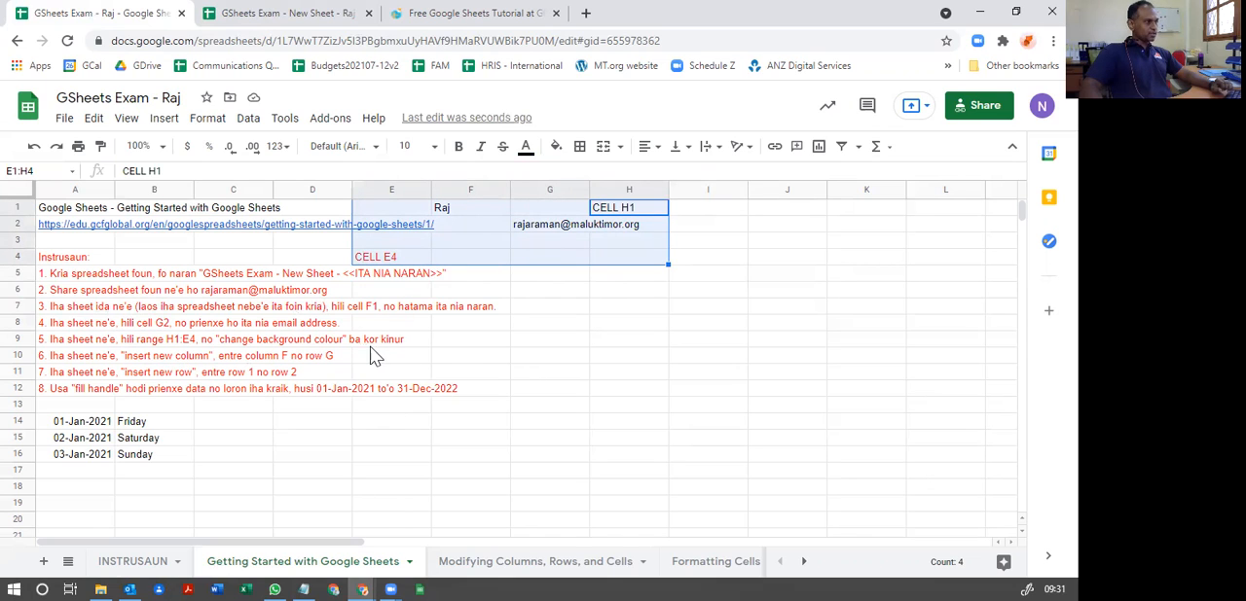
click(555, 147)
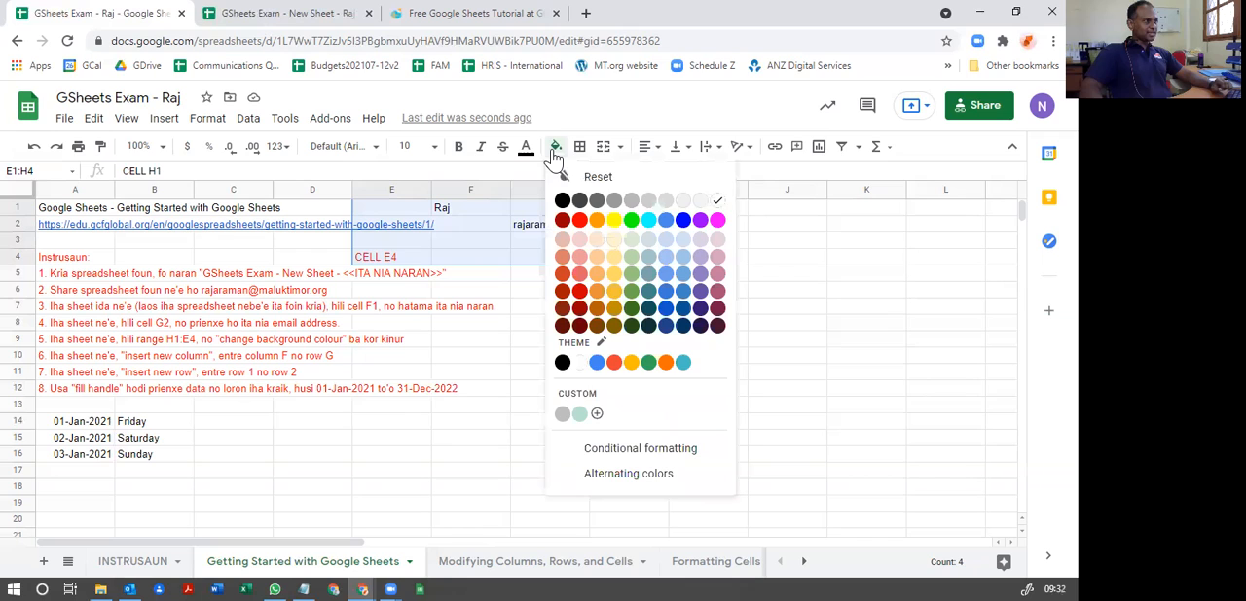
click(614, 220)
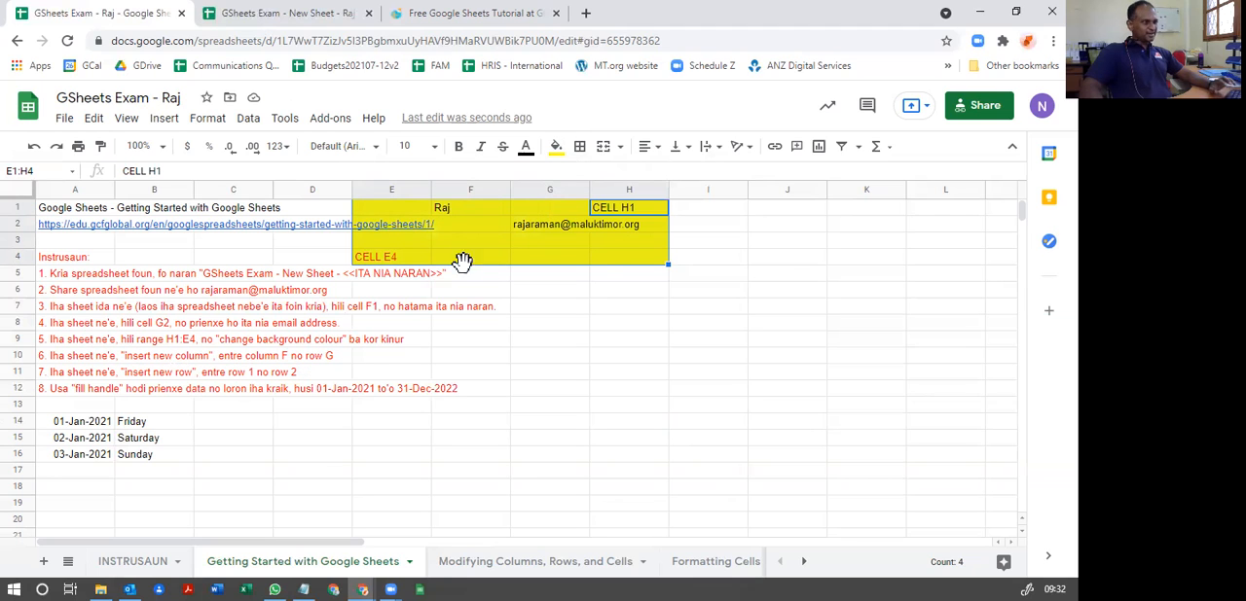
Step: Clear the corner labels from cells H1 and E4
click(603, 209)
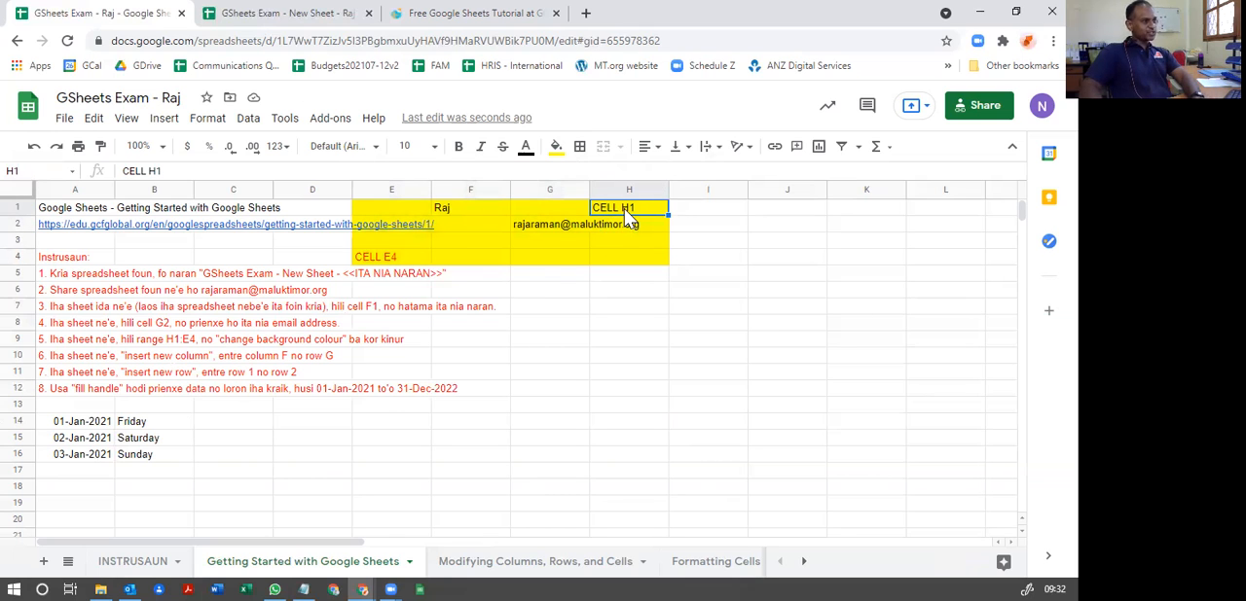
key(Delete)
click(404, 258)
key(Delete)
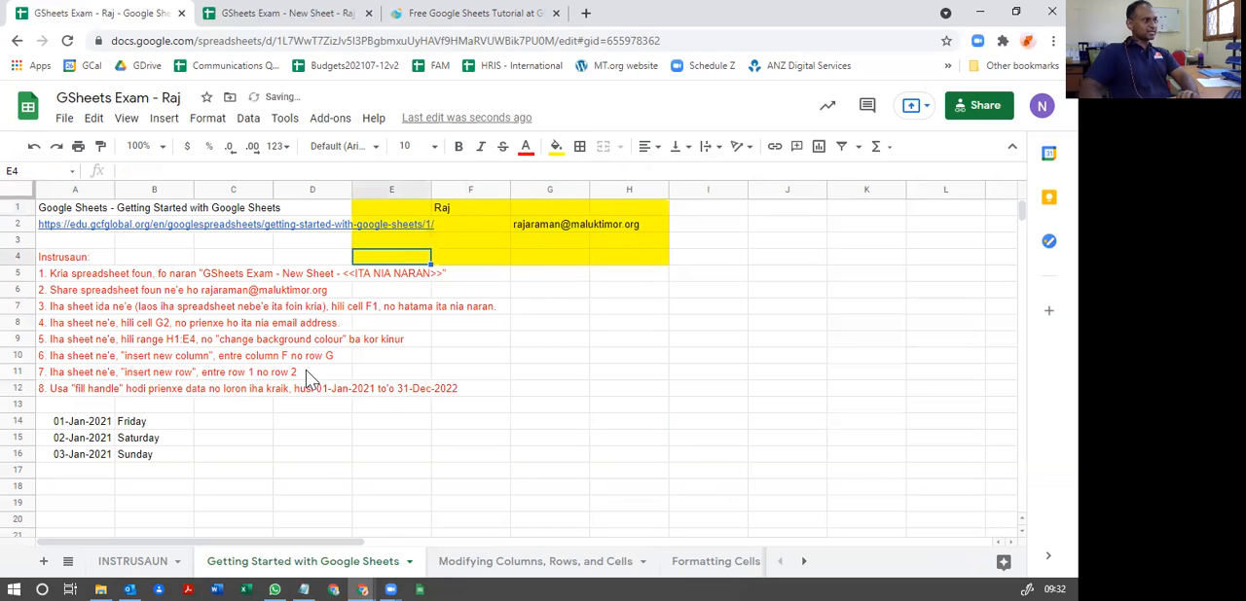
Step: Examine instructions 5 and 6 and highlight column F to see where the new column belongs
click(425, 357)
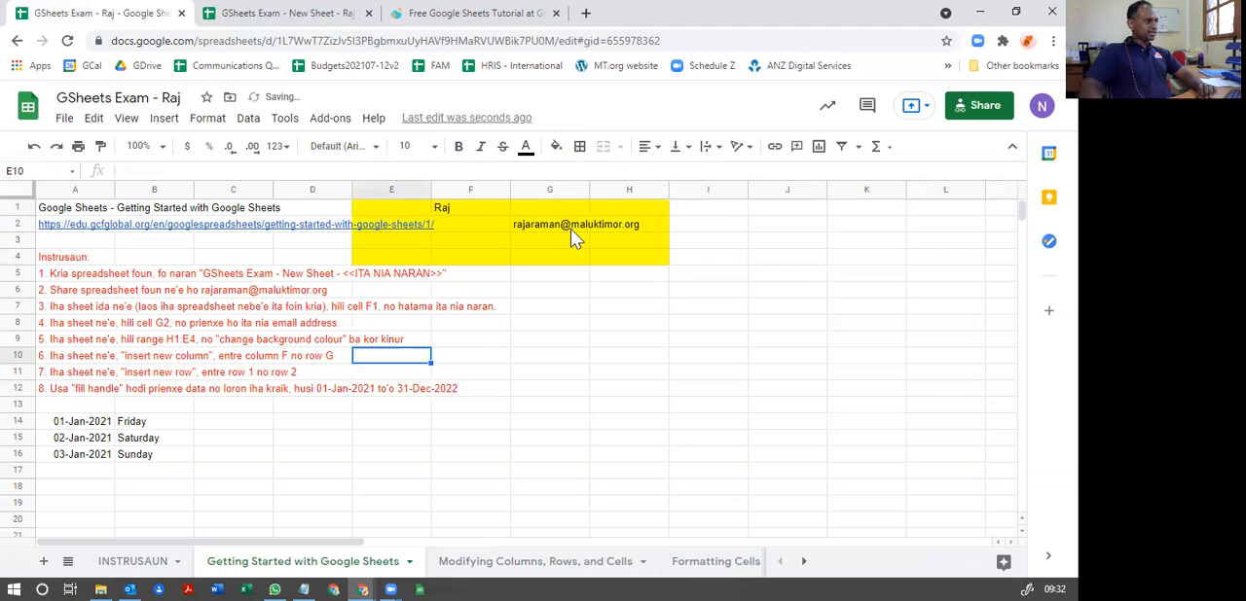
click(70, 340)
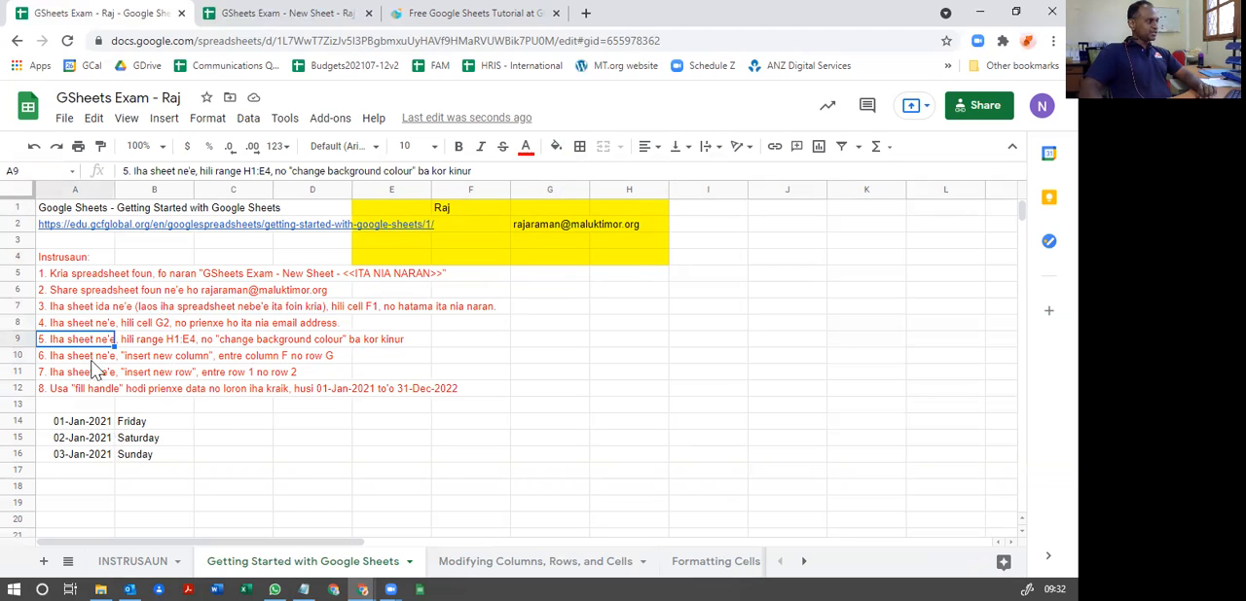
click(141, 358)
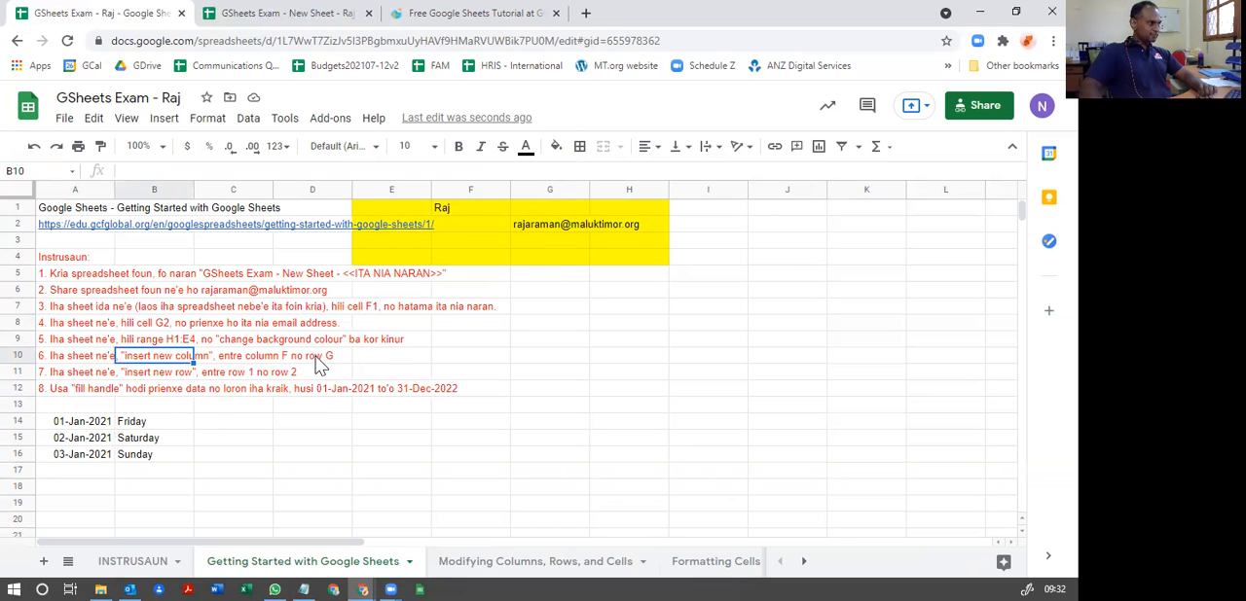
click(471, 190)
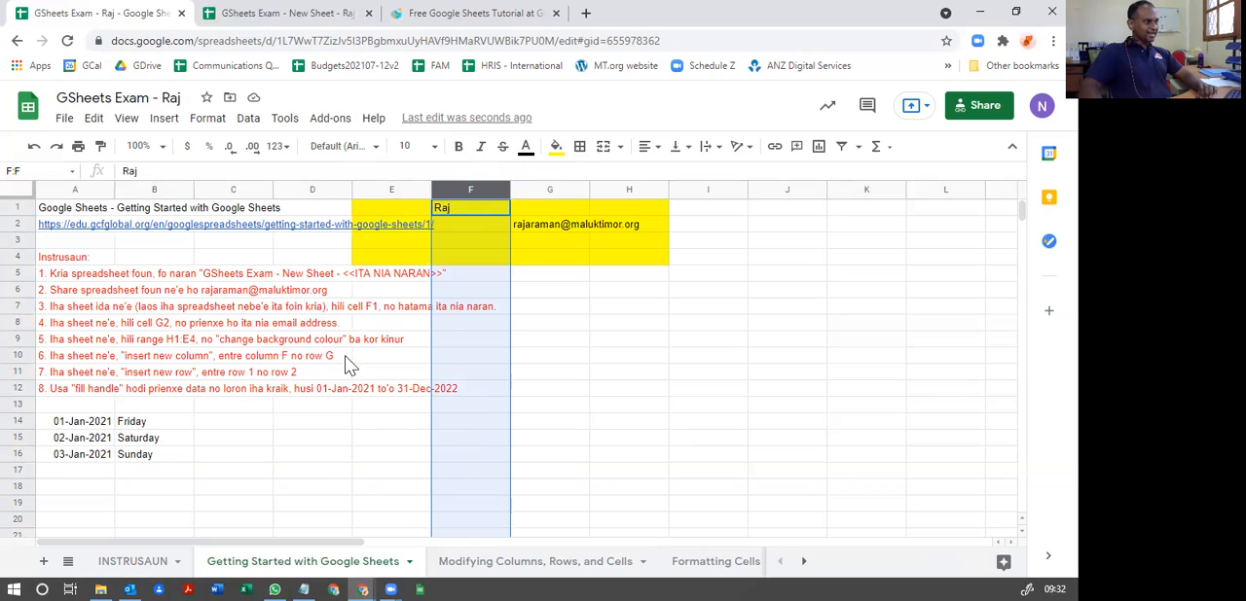
click(312, 361)
Step: Correct instruction 6 in cell A10 so its ending reads "entre column F no column G"
click(64, 354)
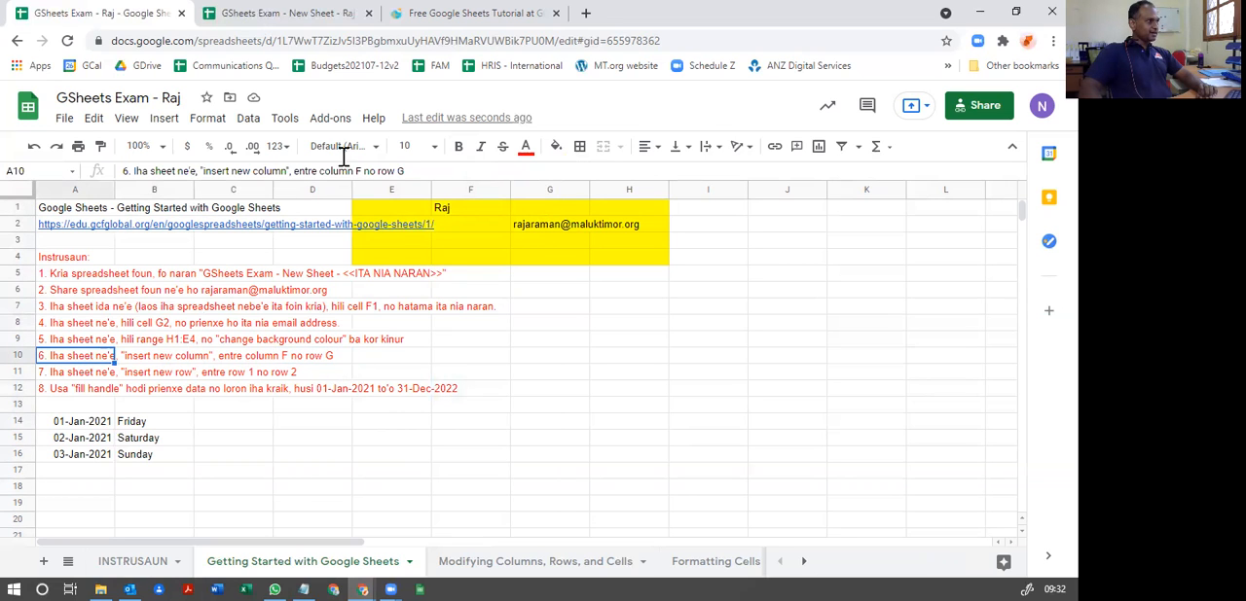
double_click(387, 171)
text(COLU)
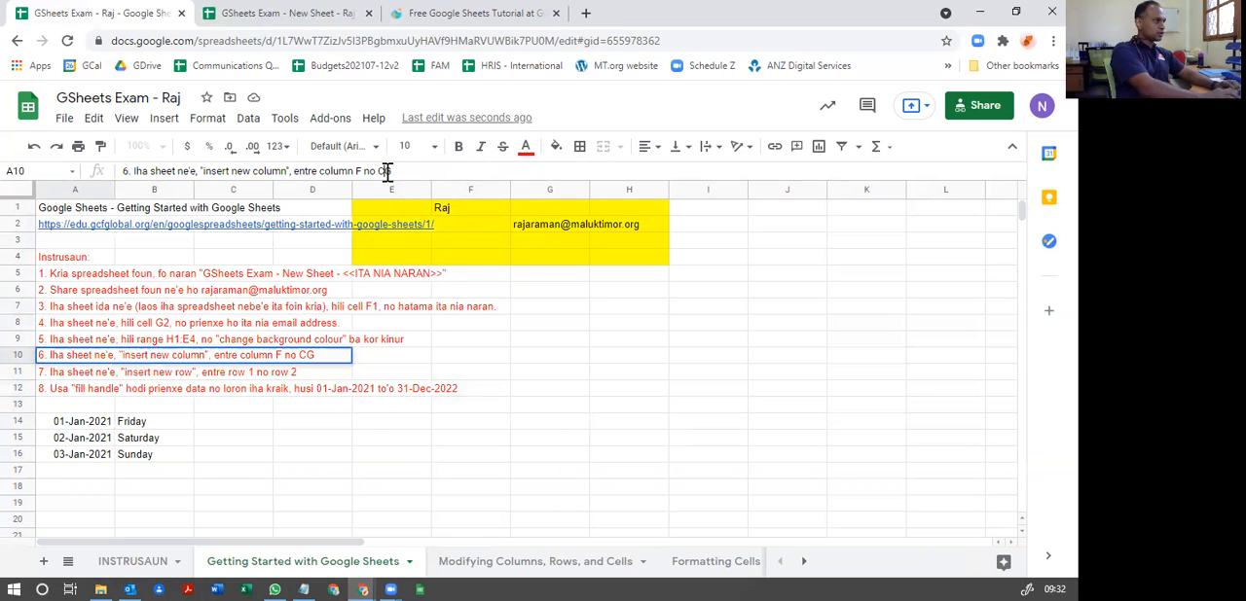
key(BackSpace)
key(BackSpace)
key(BackSpace)
key(BackSpace)
text(col)
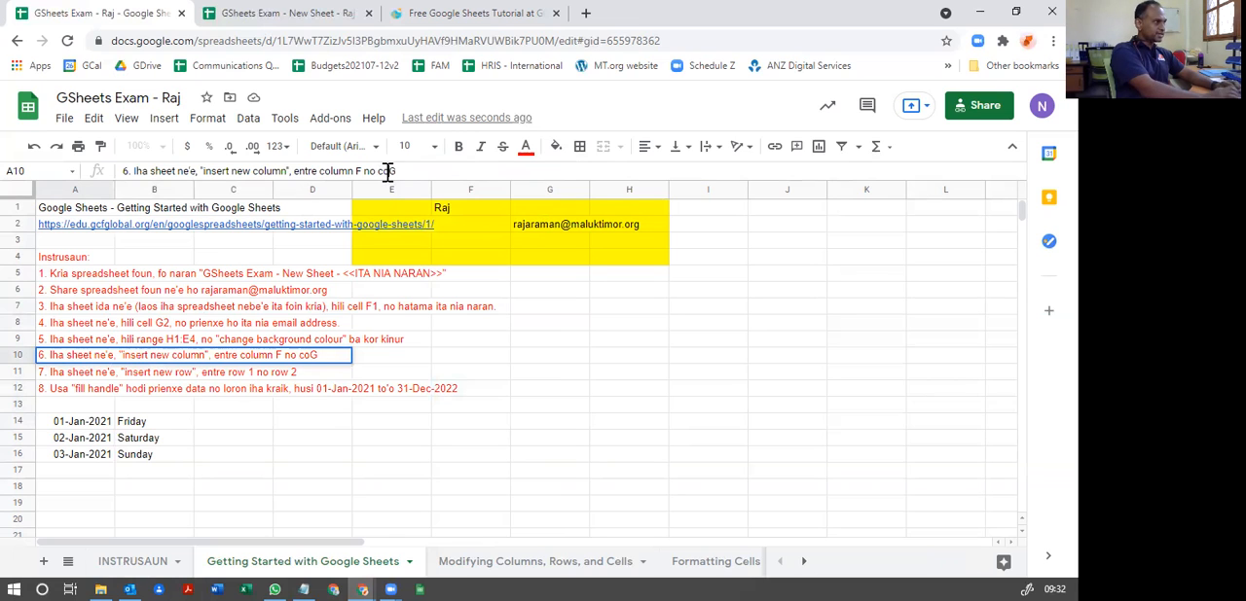
text(umn)
key(Return)
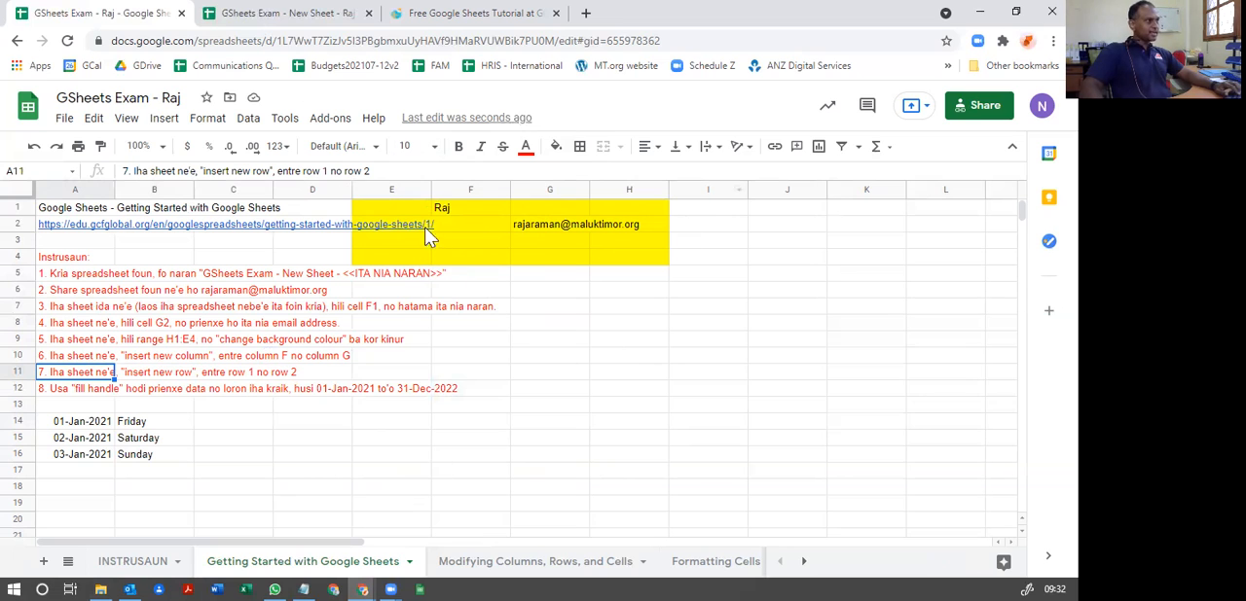
Step: Highlight columns E to H one at a time and revisit F and G to locate the insertion point for instruction 6
click(393, 191)
click(470, 190)
click(548, 190)
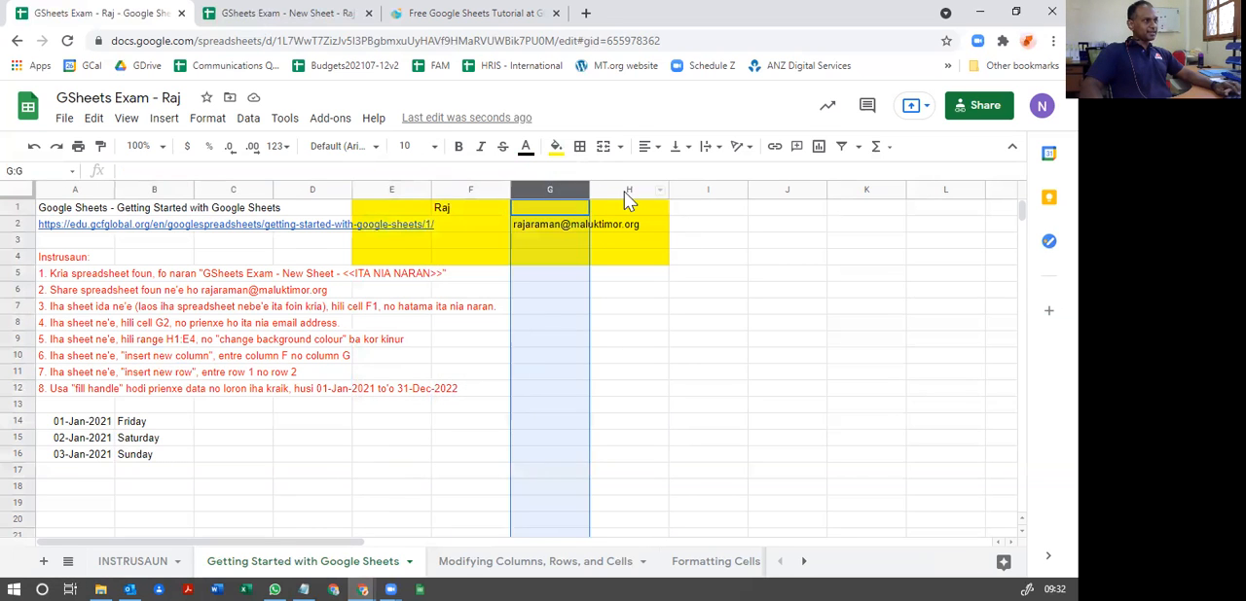
click(624, 191)
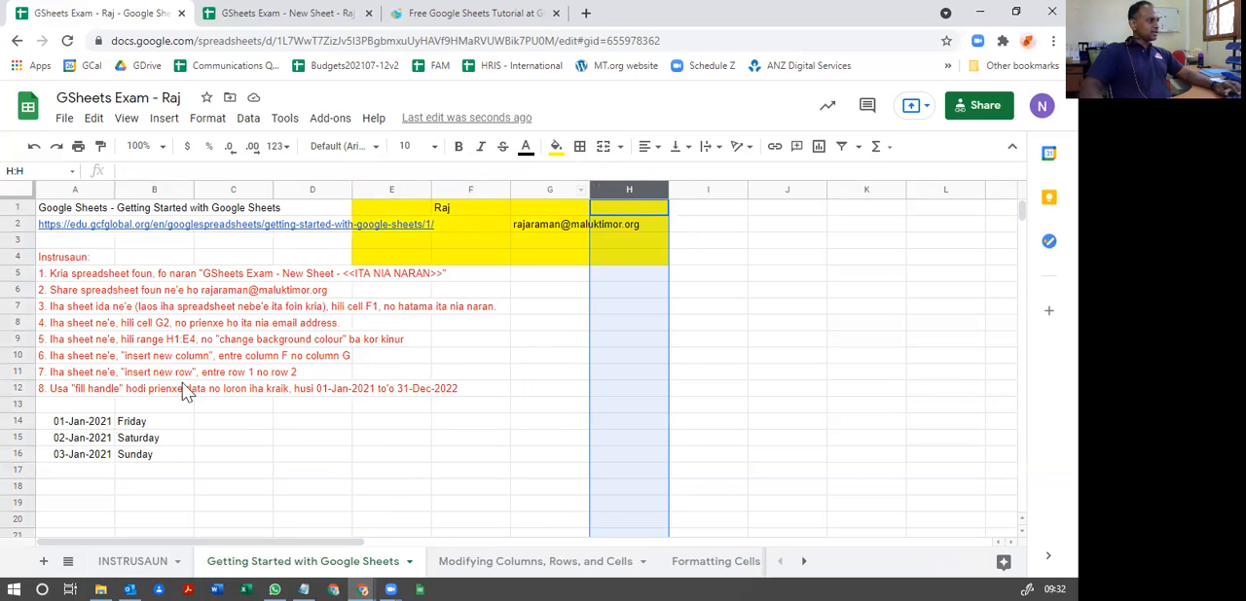
click(185, 358)
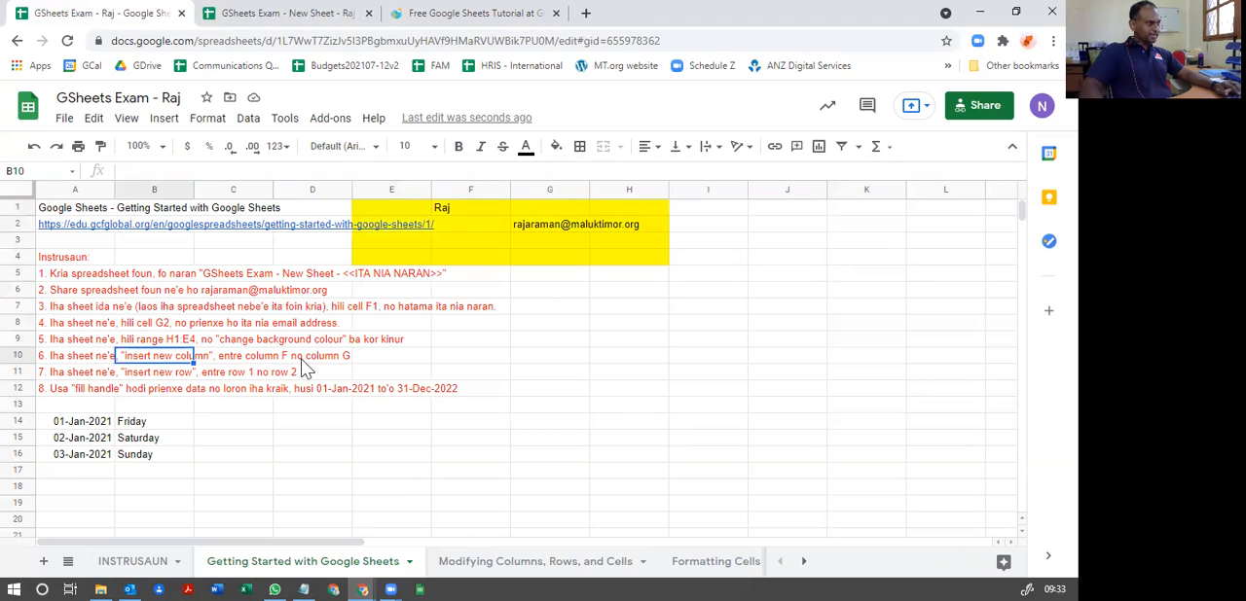
click(466, 189)
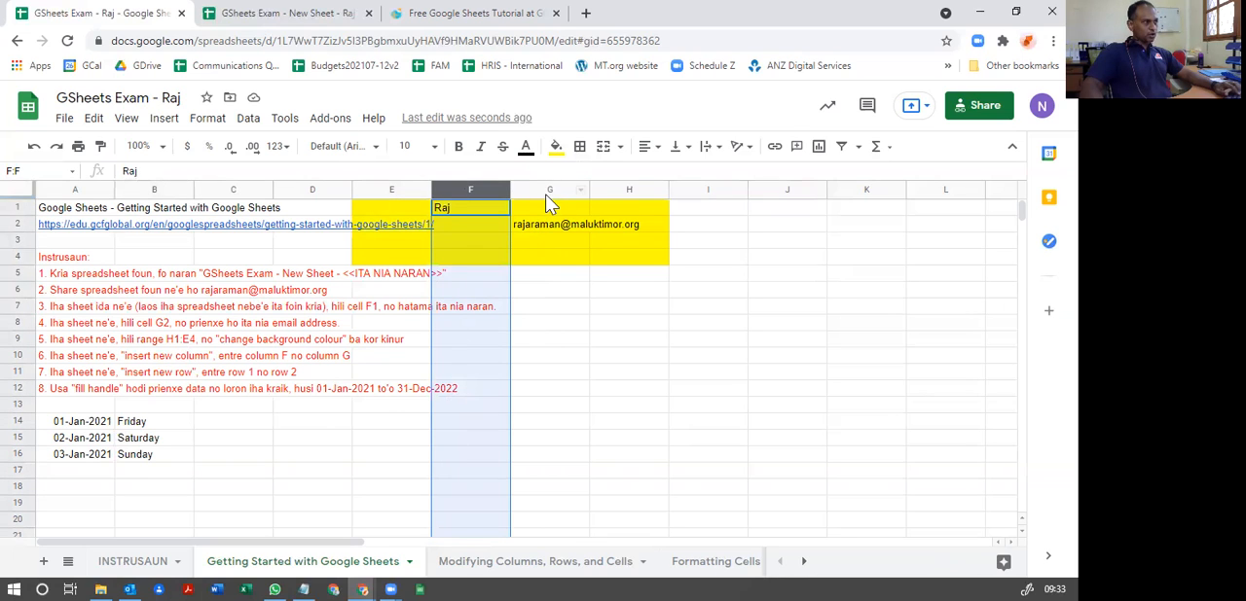
click(545, 190)
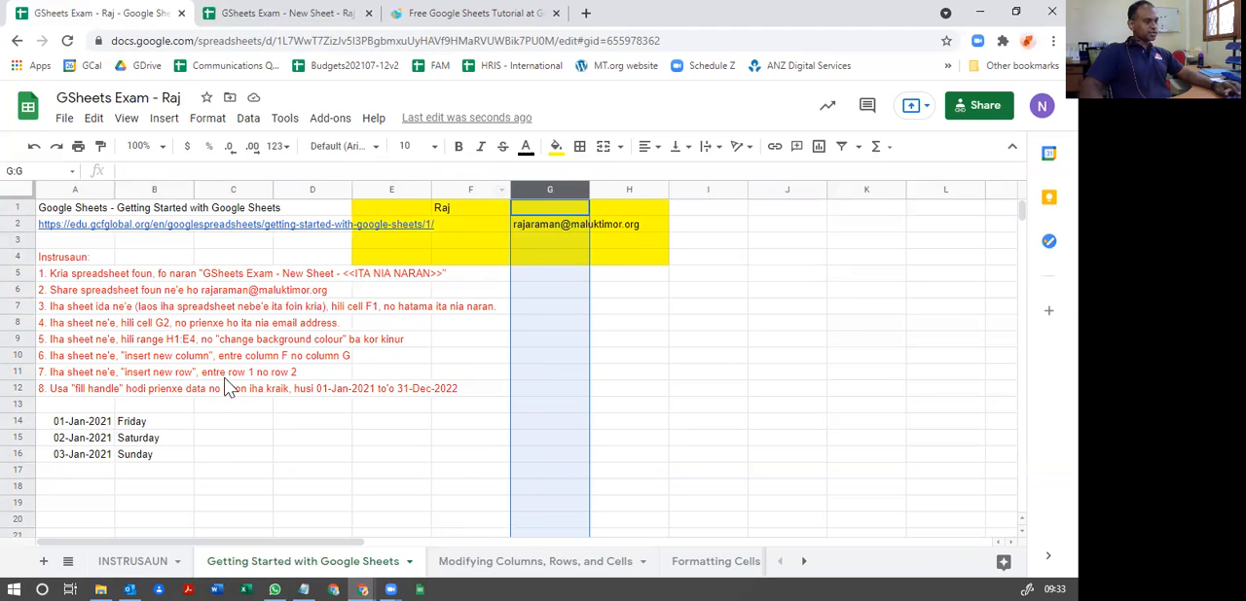
Step: Try inserting one column to the right of column F and undo the insertion
click(462, 188)
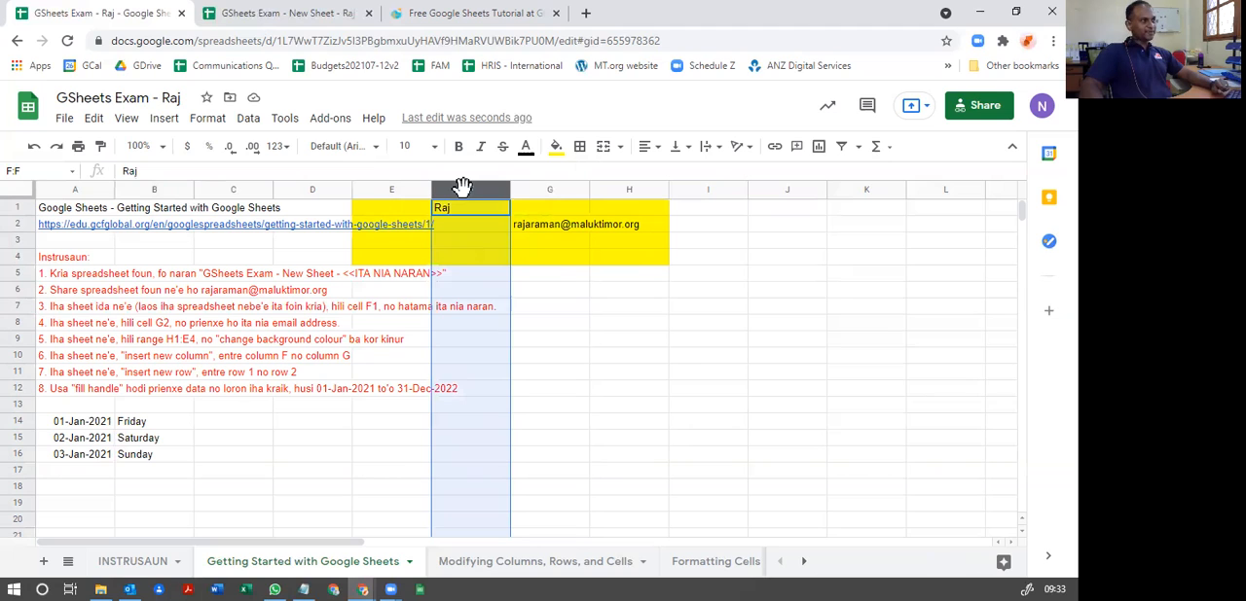
right_click(462, 187)
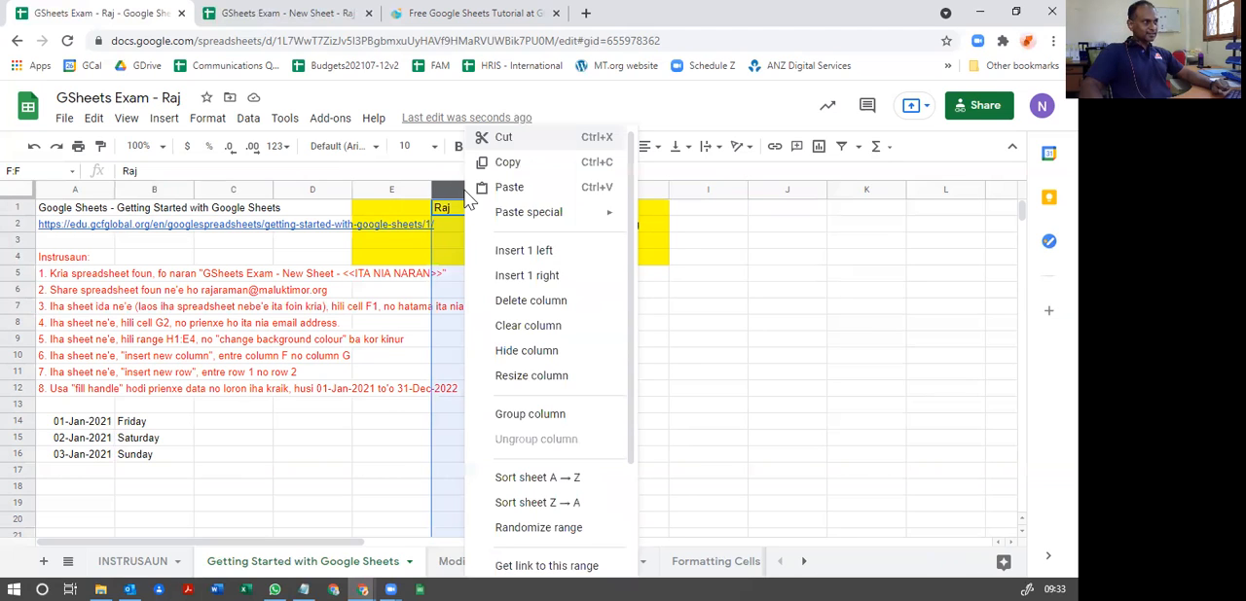
click(527, 276)
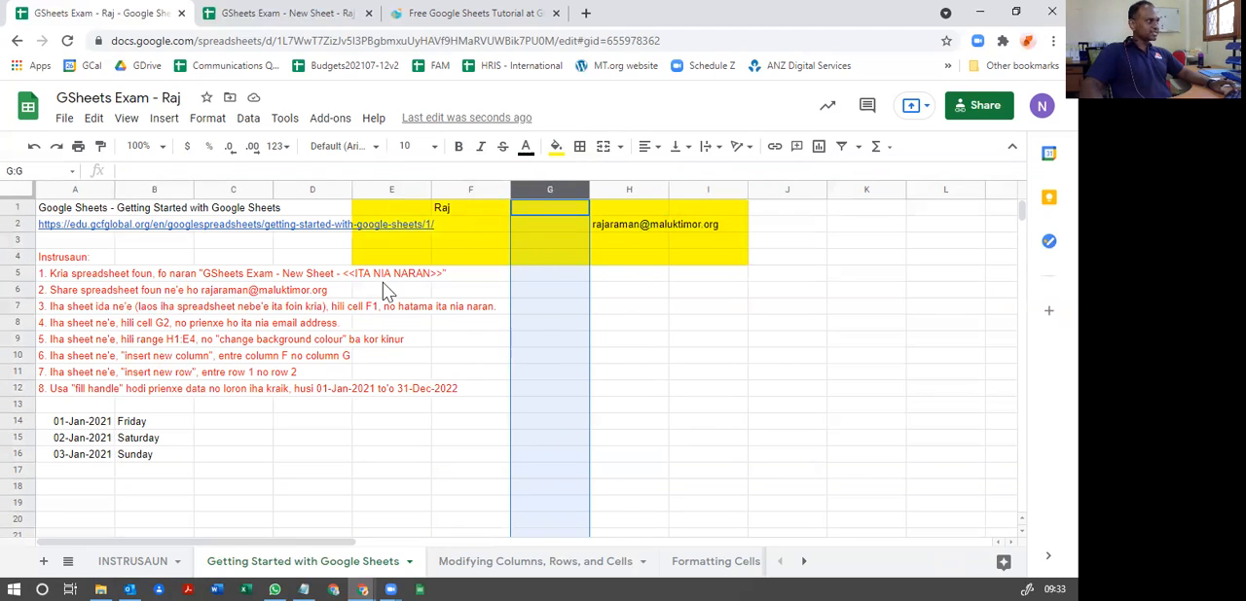
click(34, 148)
click(536, 375)
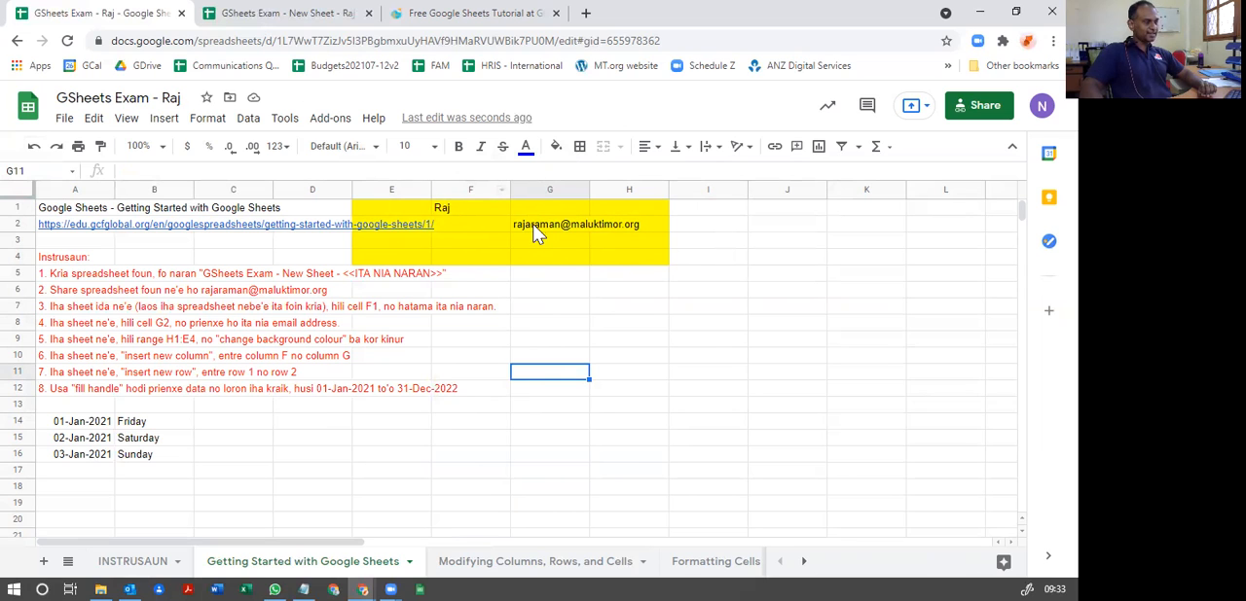
Step: Insert one new column to the right of column F
click(471, 189)
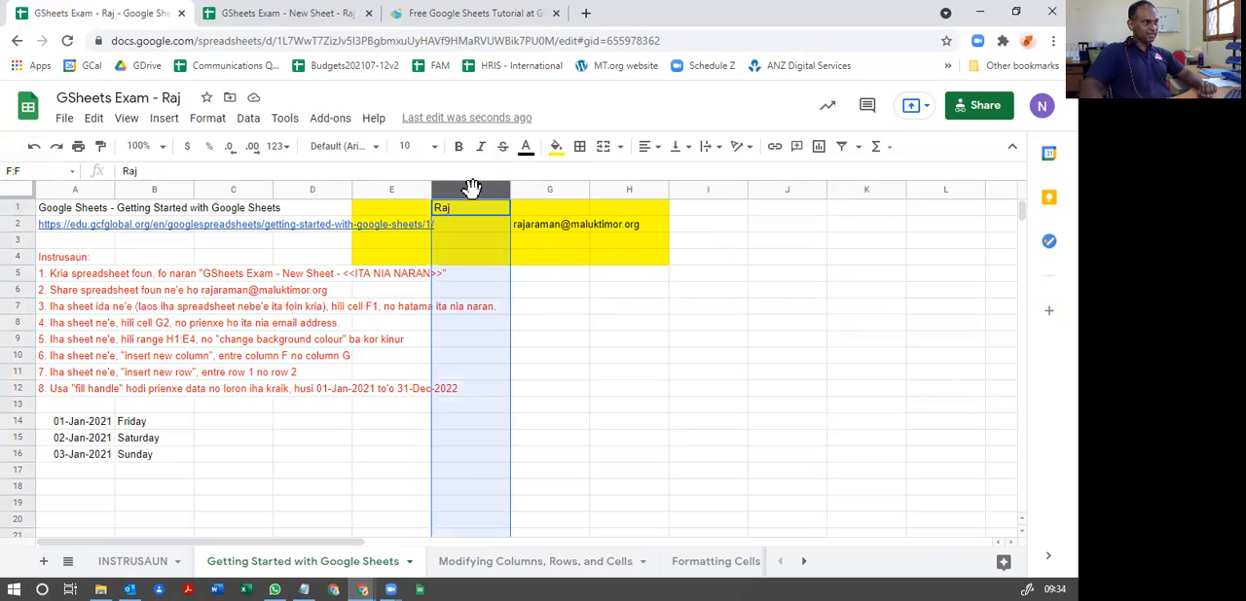
right_click(473, 195)
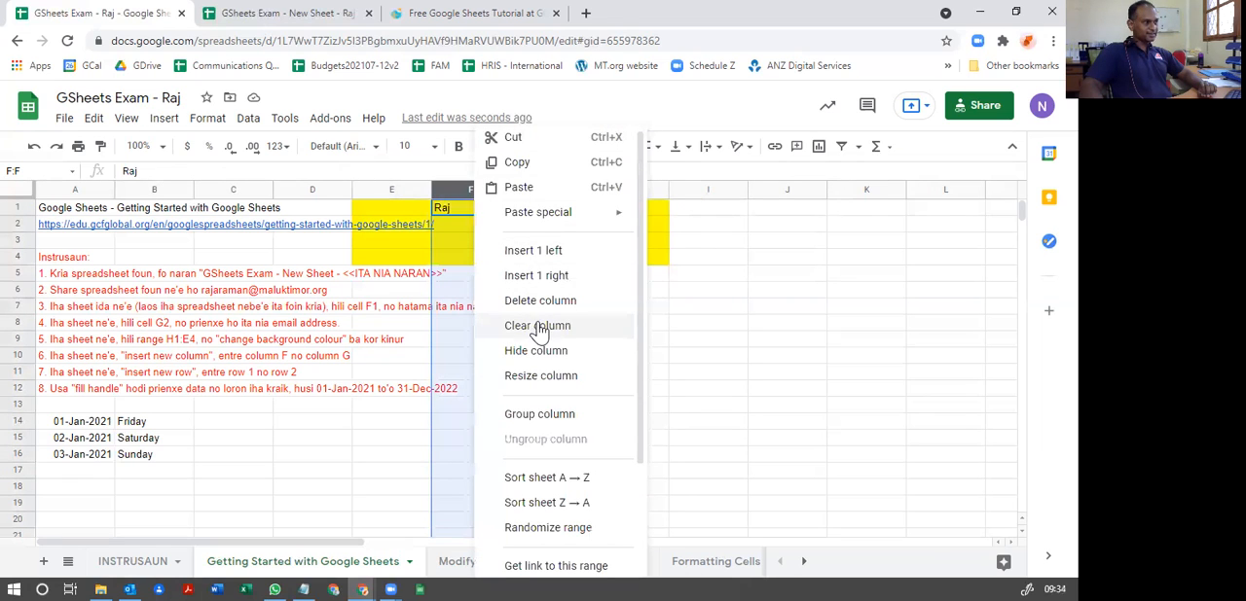
click(536, 276)
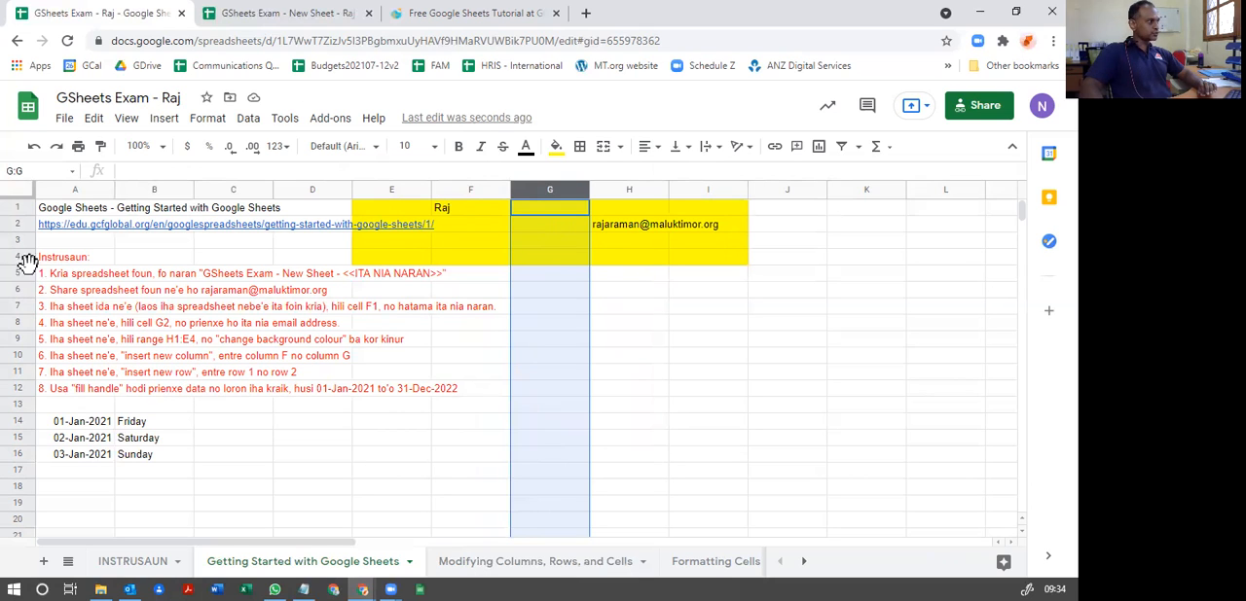
Step: Insert one new row between row 1 and row 2
click(18, 205)
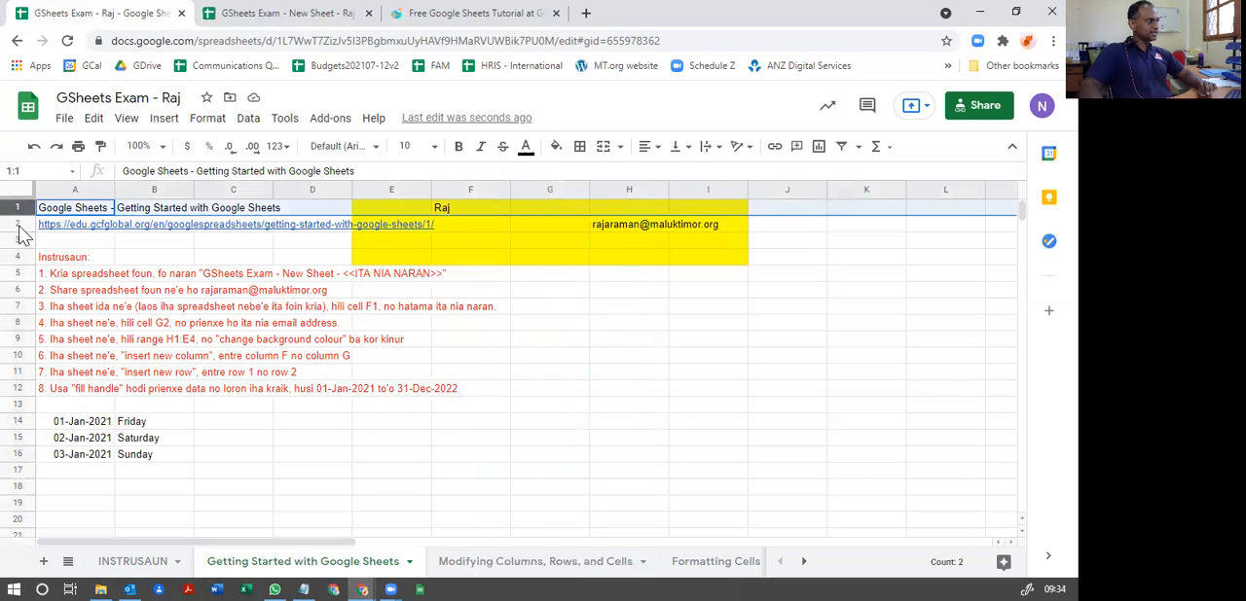
click(17, 224)
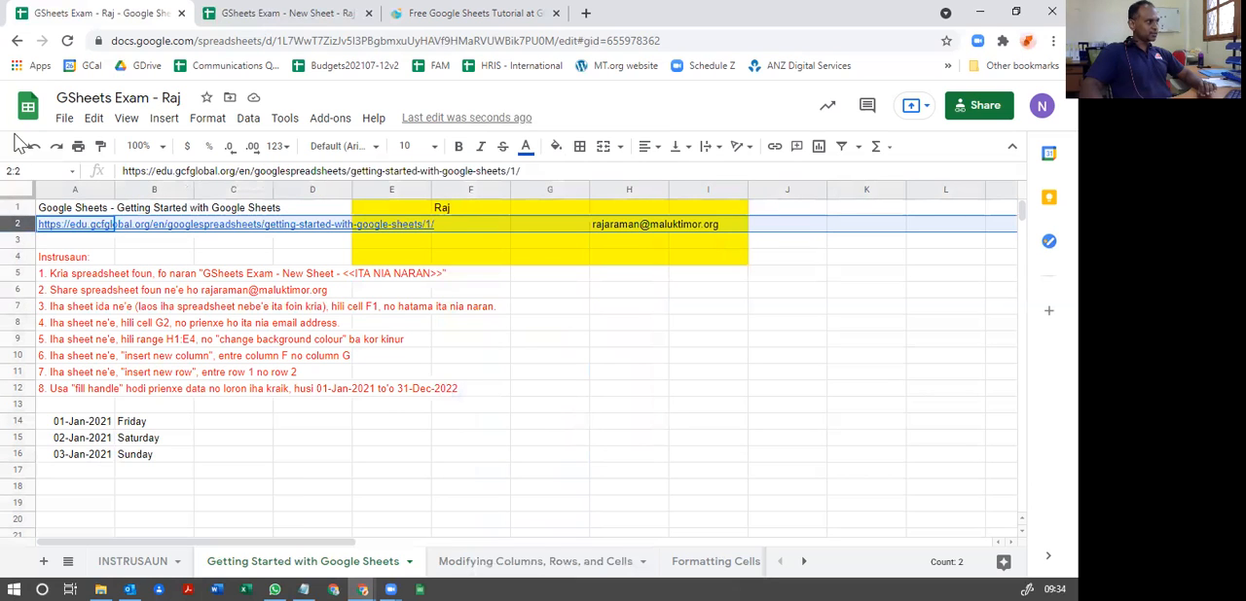
click(12, 212)
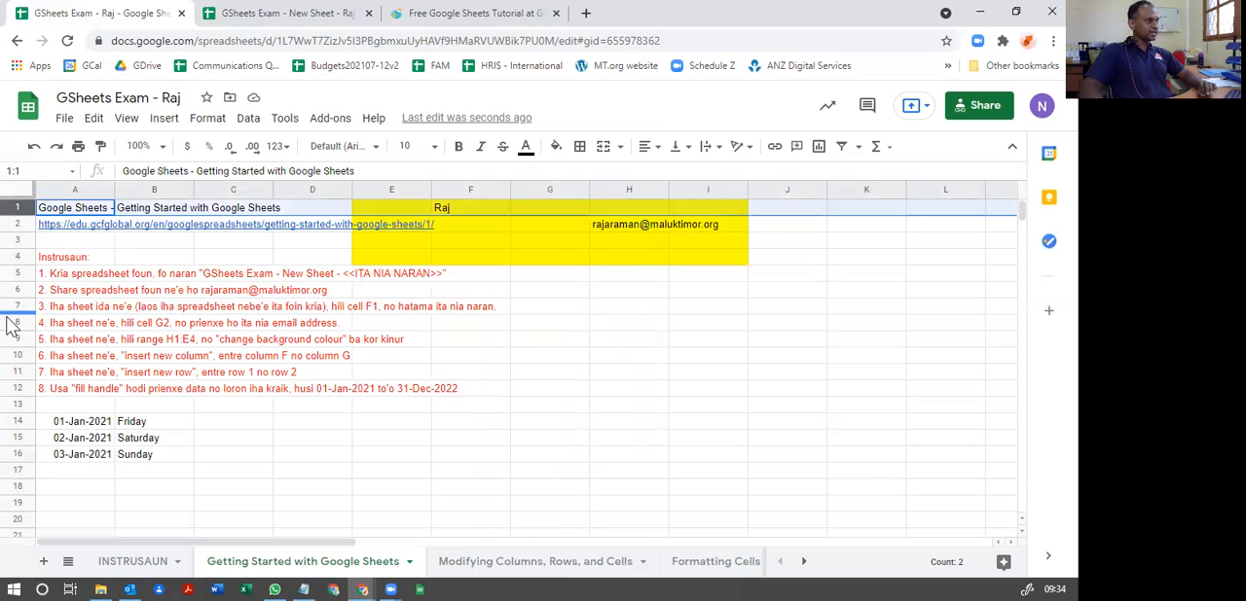
right_click(19, 212)
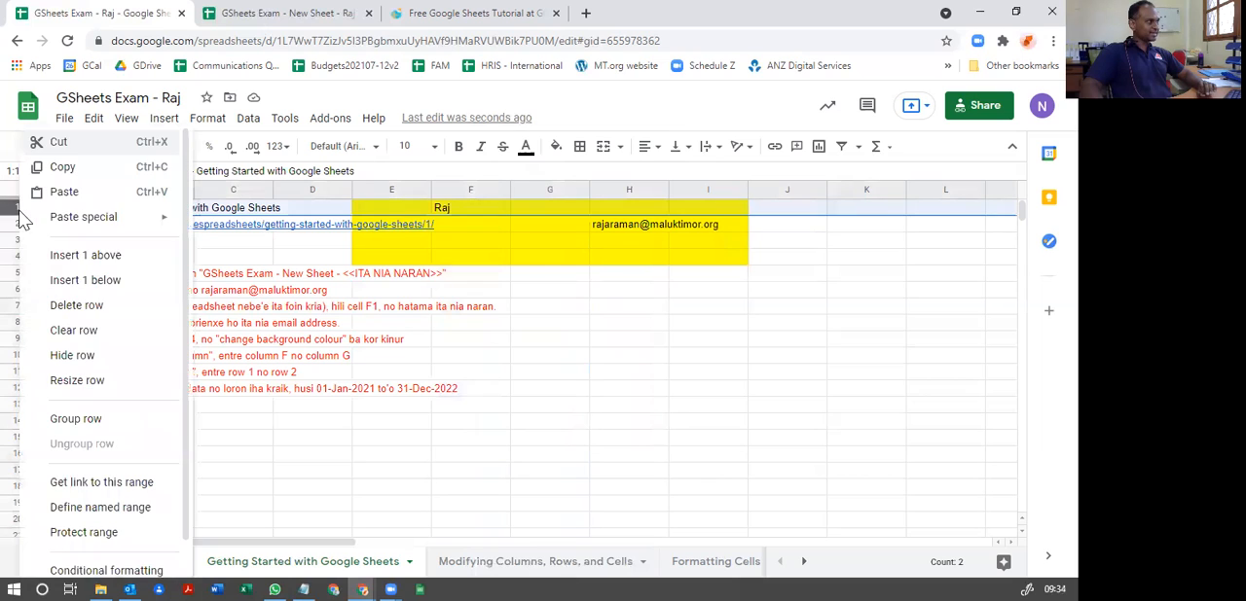
click(88, 284)
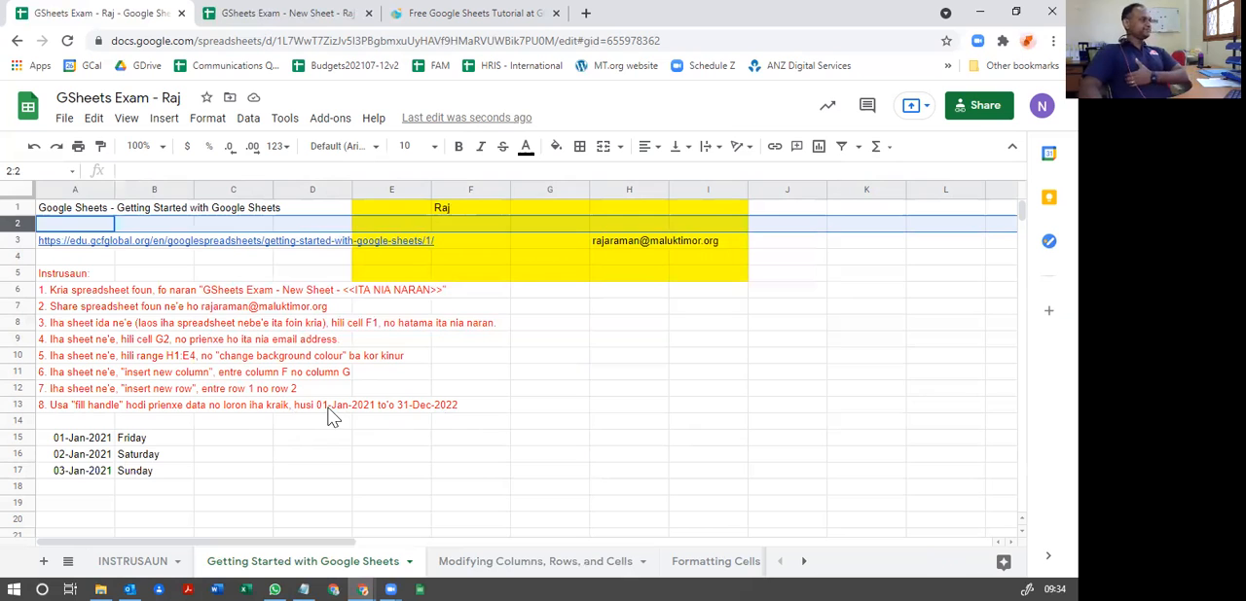
Step: Extend the date series from A15:A17 down to A20 with the fill handle, reaching 06-Jan-2021
scroll(306, 425, down, 3)
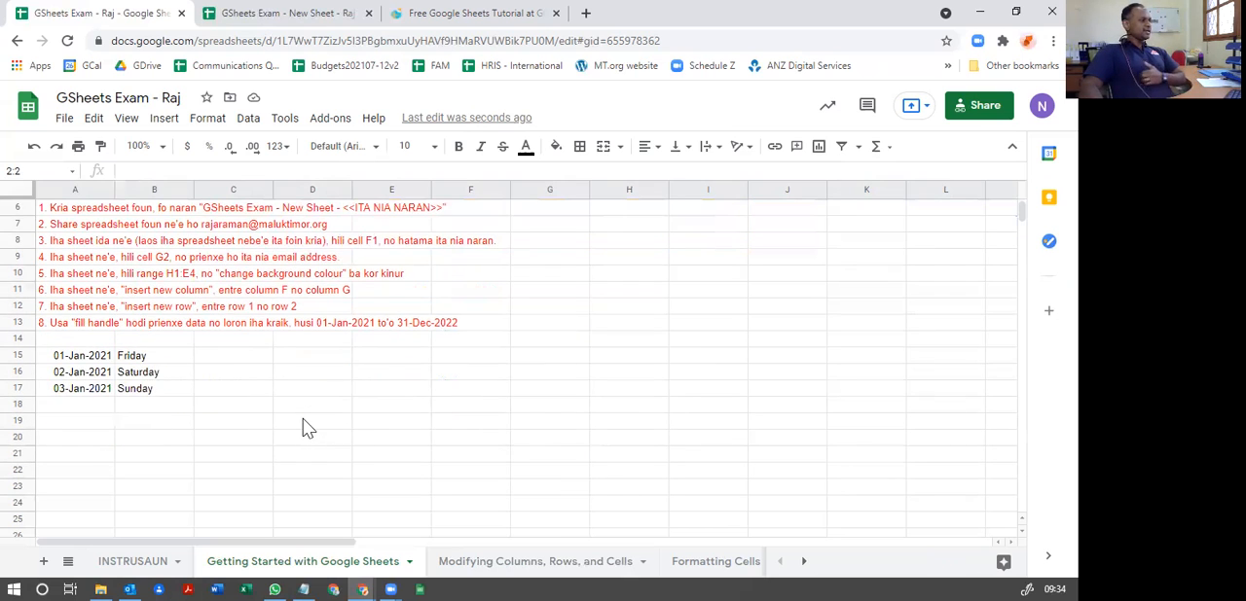
click(85, 331)
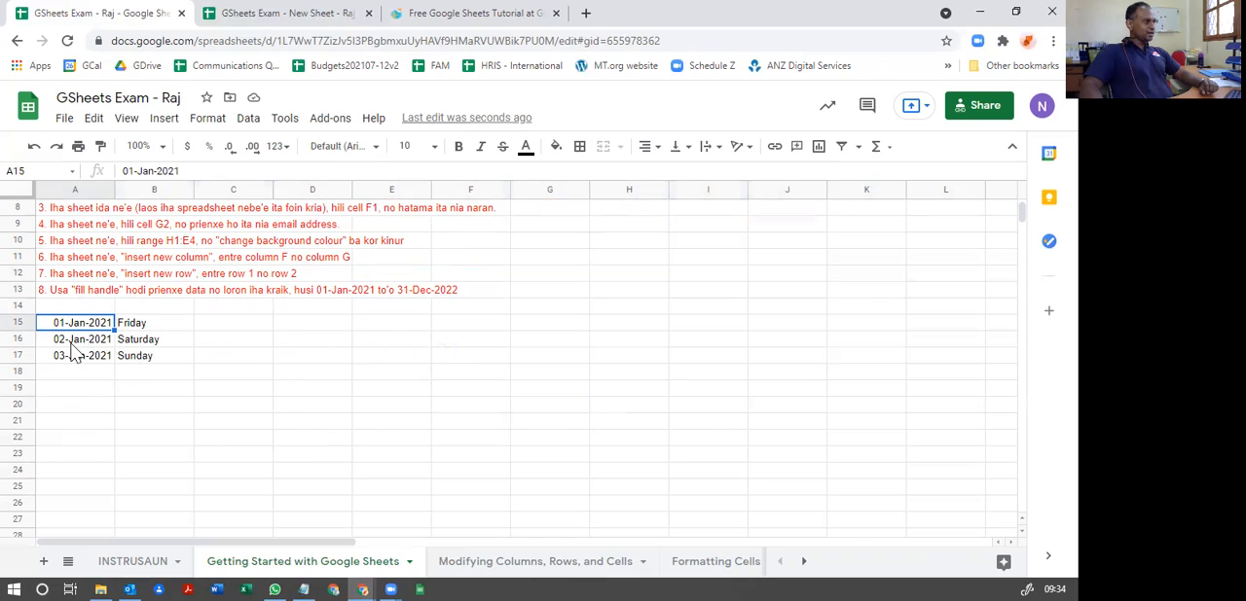
drag(78, 331, 78, 364)
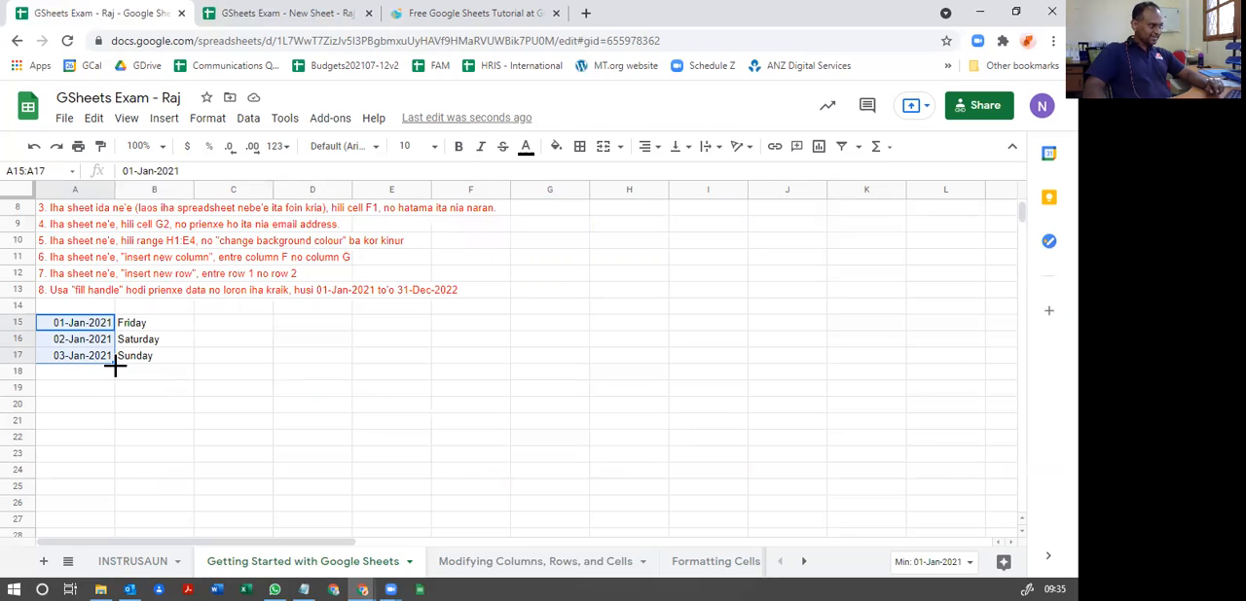
drag(115, 365, 109, 406)
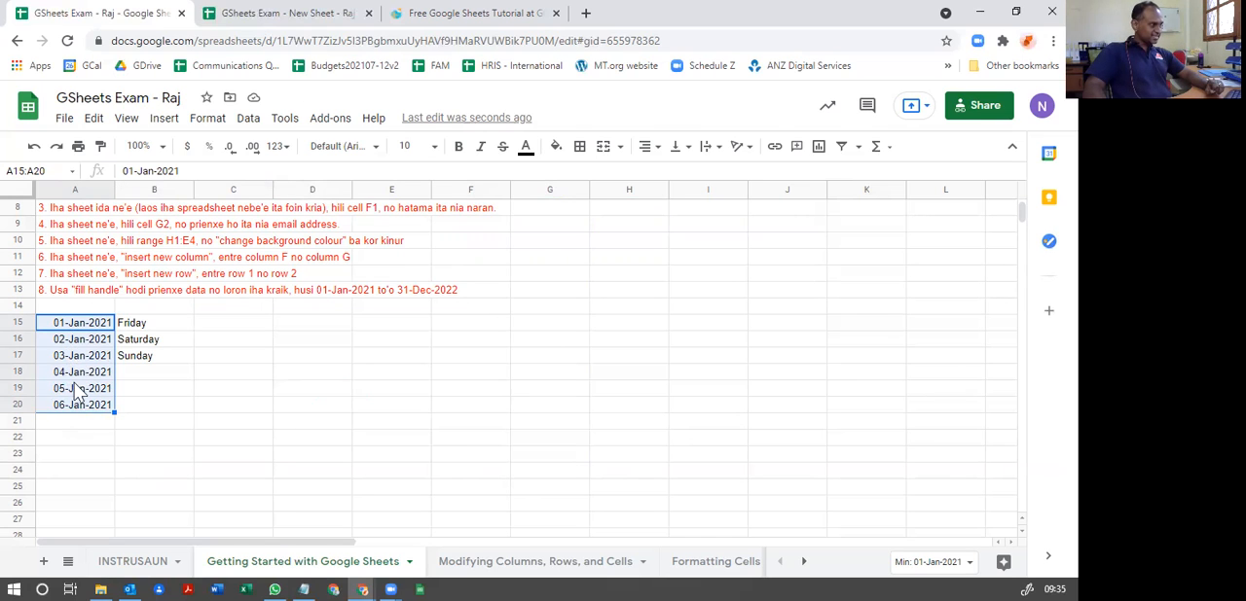
Step: Continue filling the dates in column A down to row 60, reaching 15-Feb-2021
scroll(69, 389, down, 3)
scroll(92, 379, down, 1)
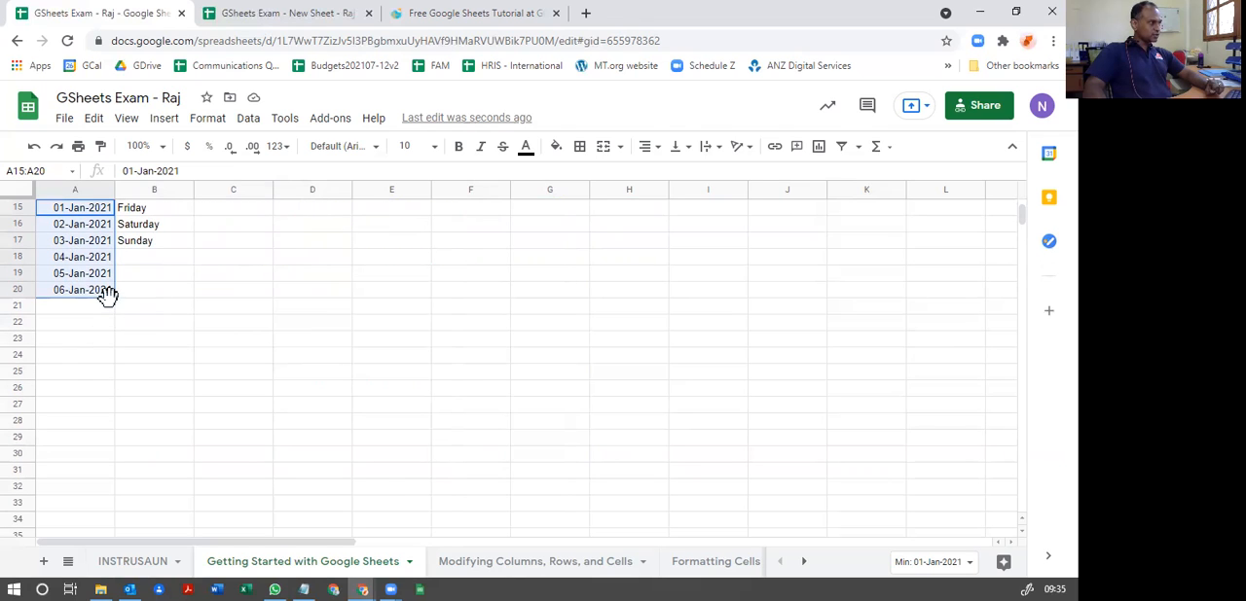
drag(114, 331, 98, 453)
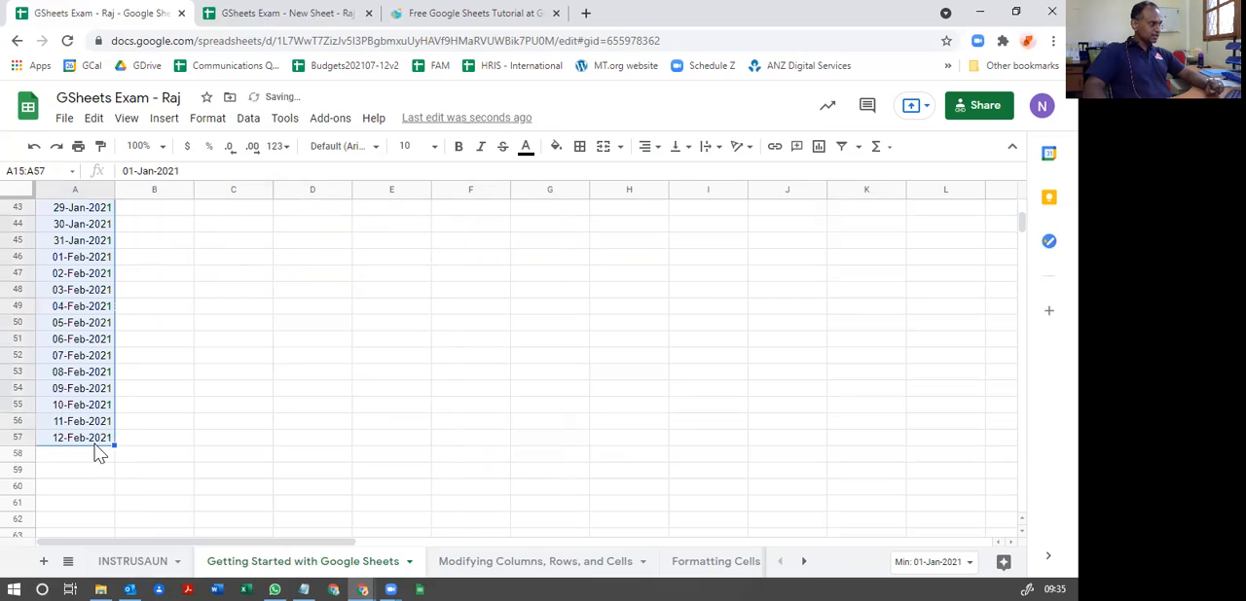
scroll(73, 312, up, 1)
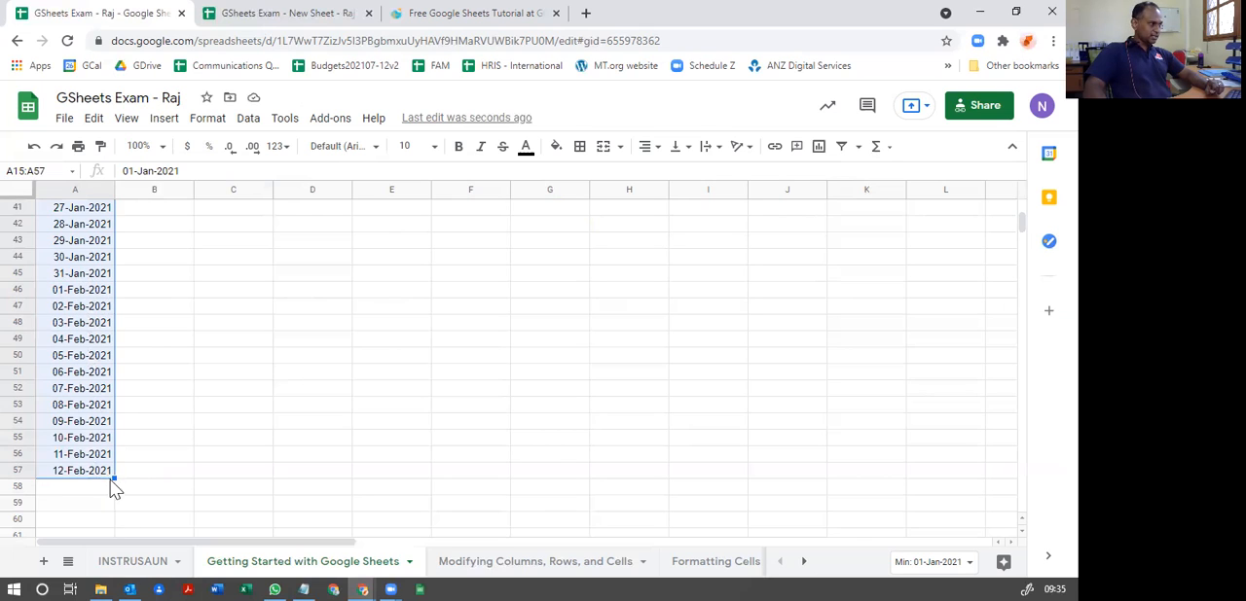
drag(113, 477, 111, 529)
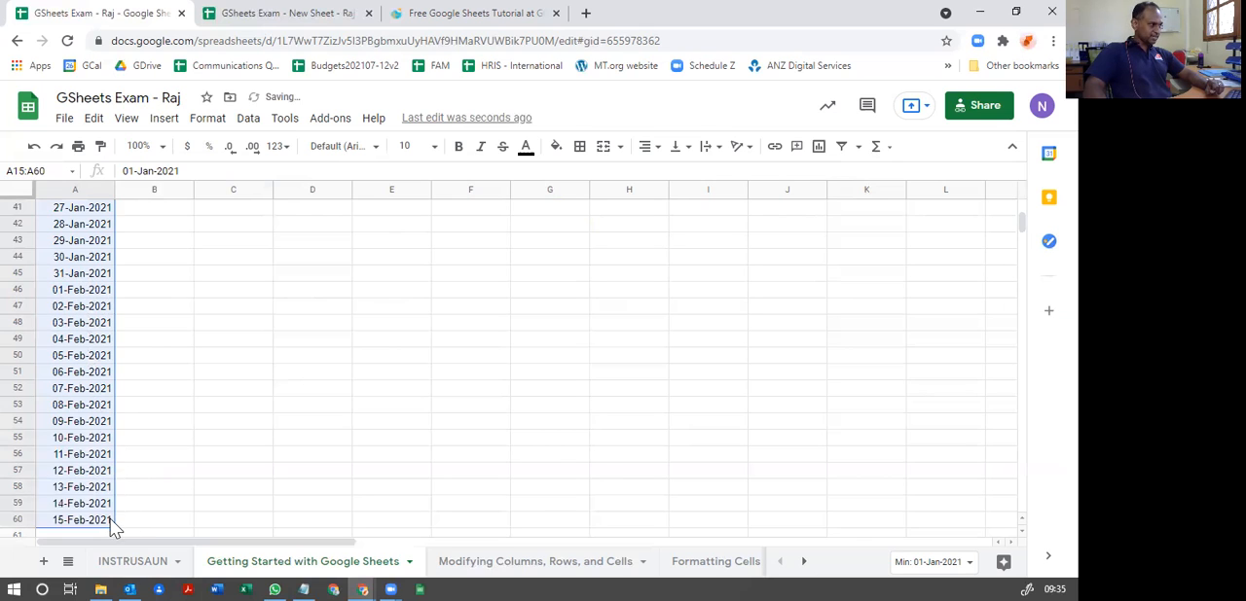
Step: Fill the weekday names from B15:B17 down column B to row 60, matching the dates
scroll(107, 509, up, 4)
scroll(104, 487, up, 4)
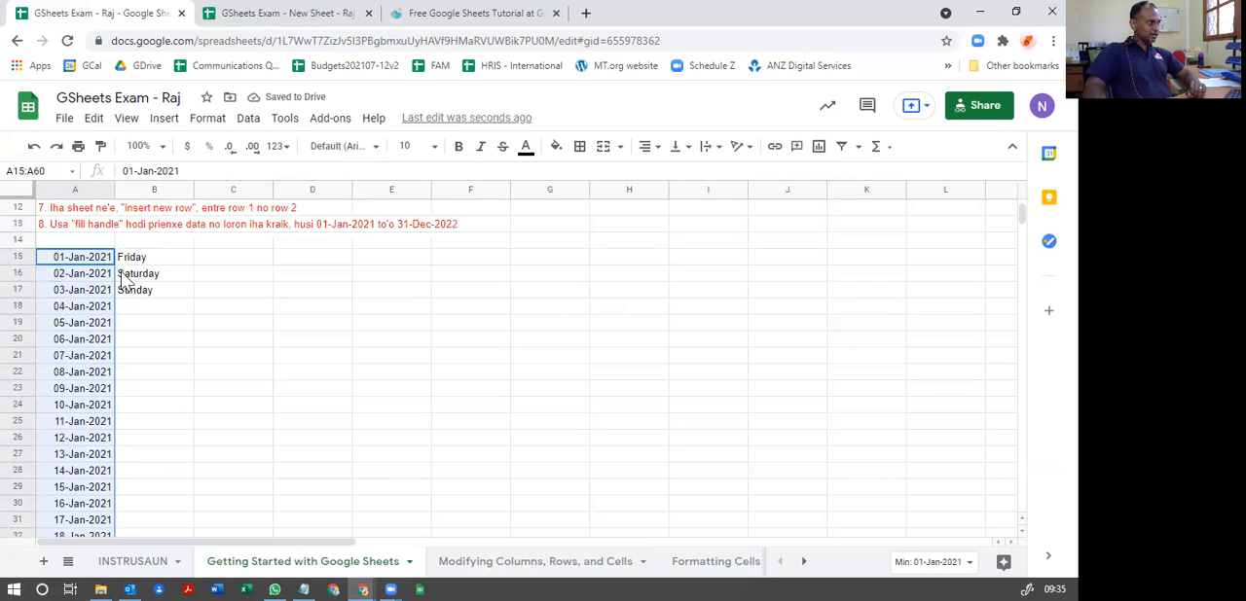
drag(132, 258, 177, 480)
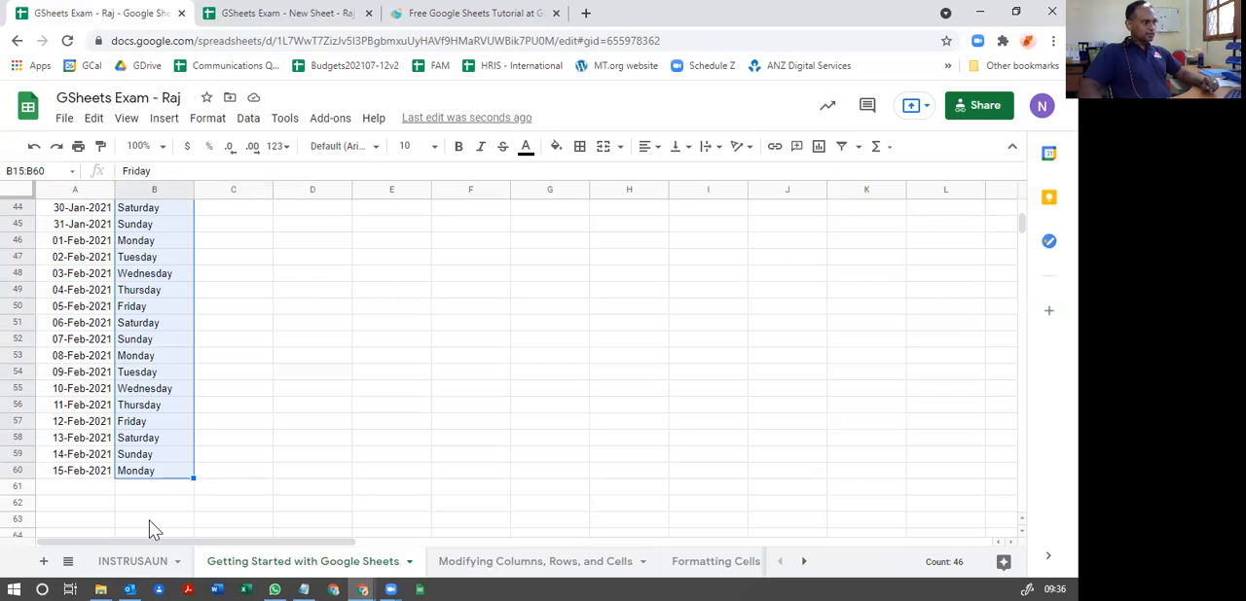
scroll(146, 516, up, 9)
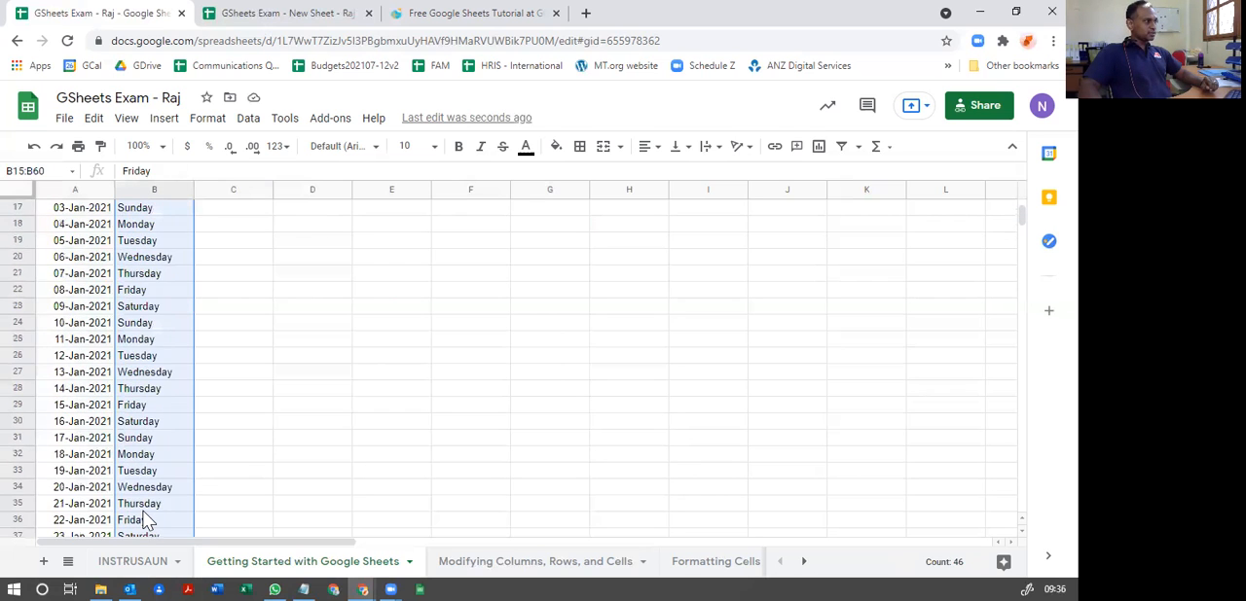
scroll(146, 516, up, 3)
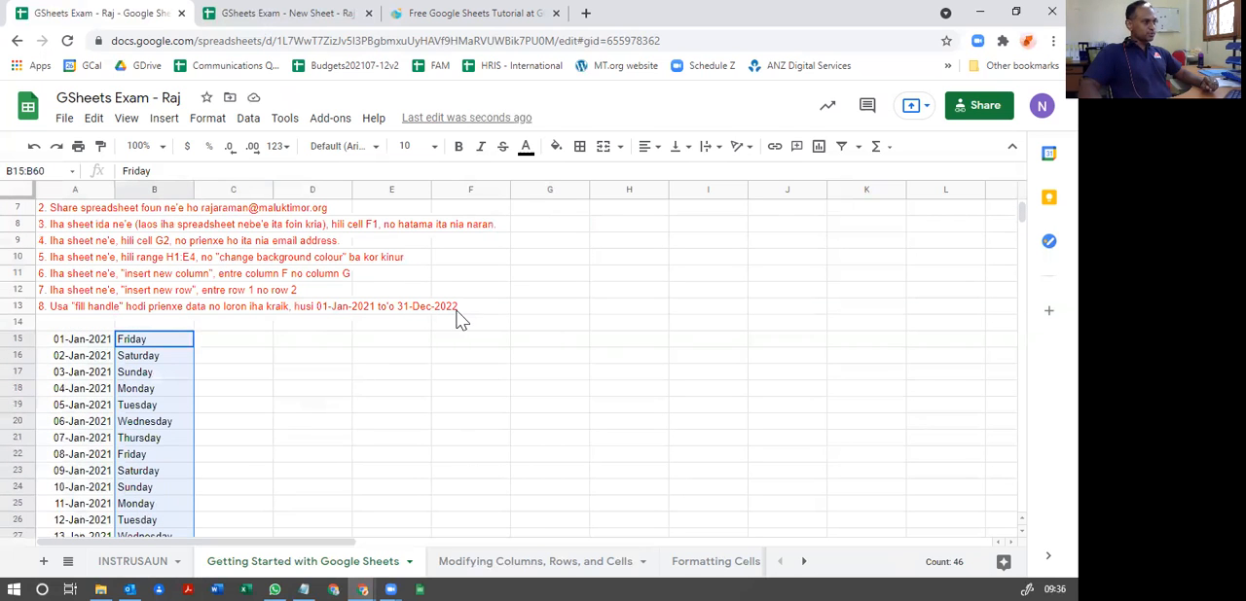
Step: Select A15:B60 and fill the dates and weekdays together down to row 421, reaching 11-Feb-2022
click(88, 343)
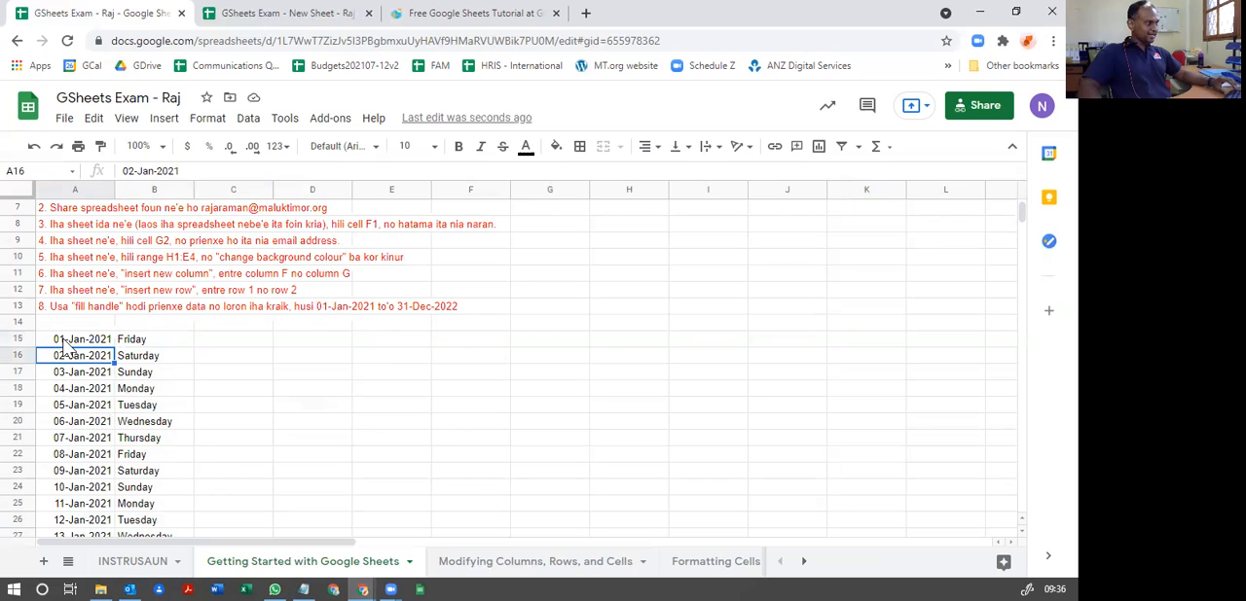
drag(64, 341, 156, 422)
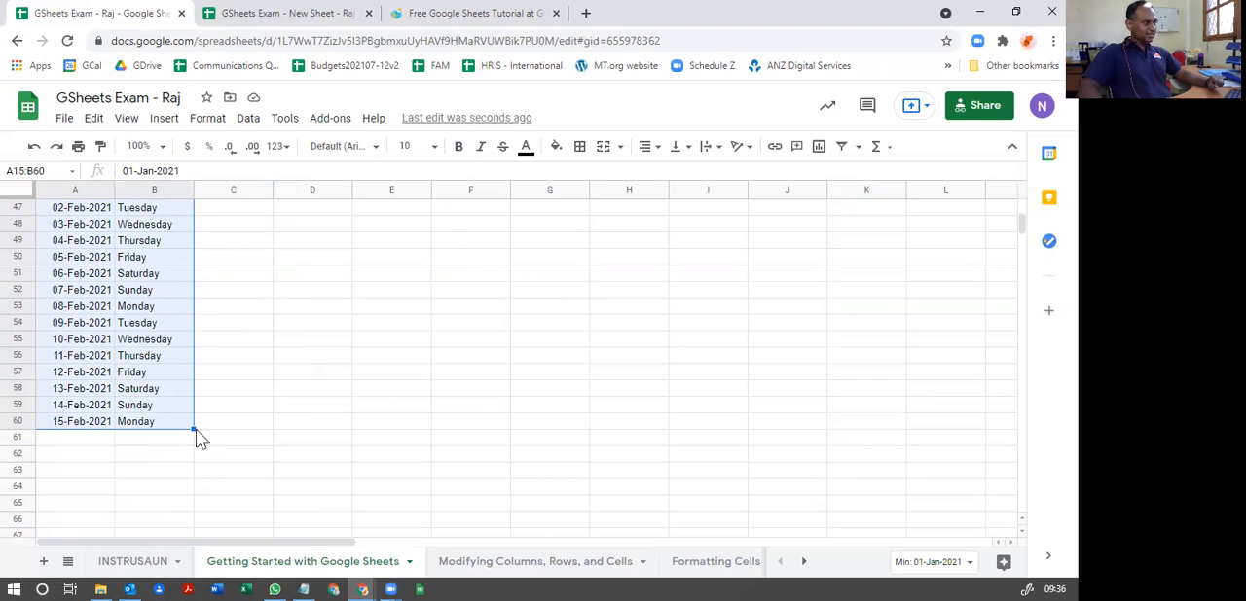
drag(194, 430, 214, 569)
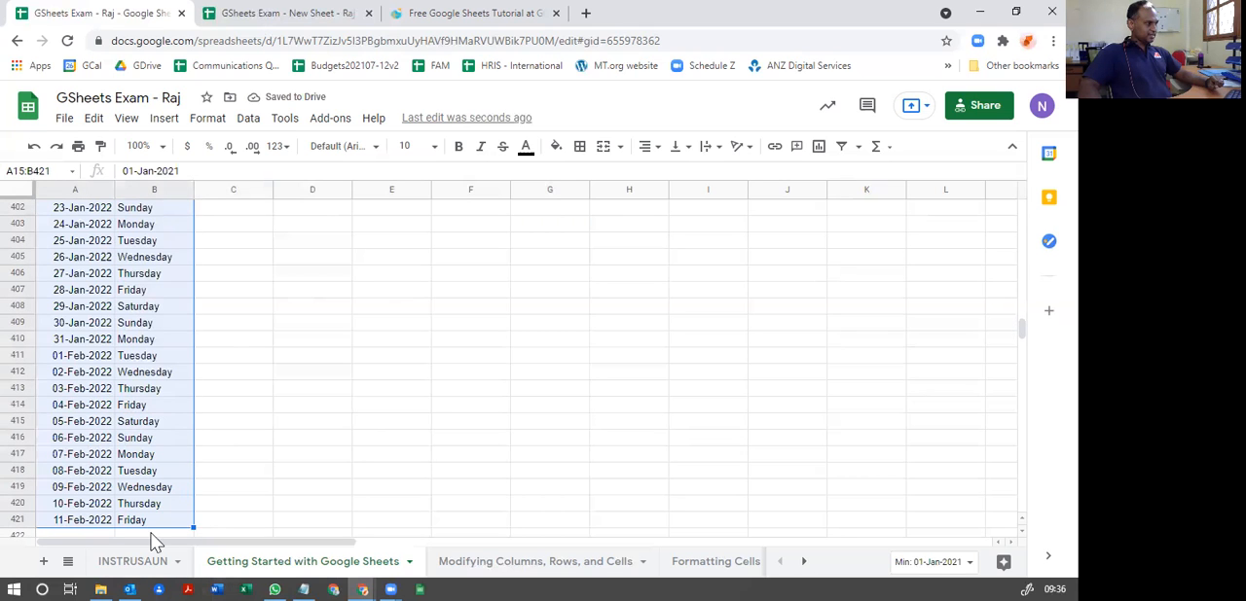
Step: Extend the date and weekday fill in columns A and B past 31-Dec-2022, down to row 819
scroll(107, 486, down, 3)
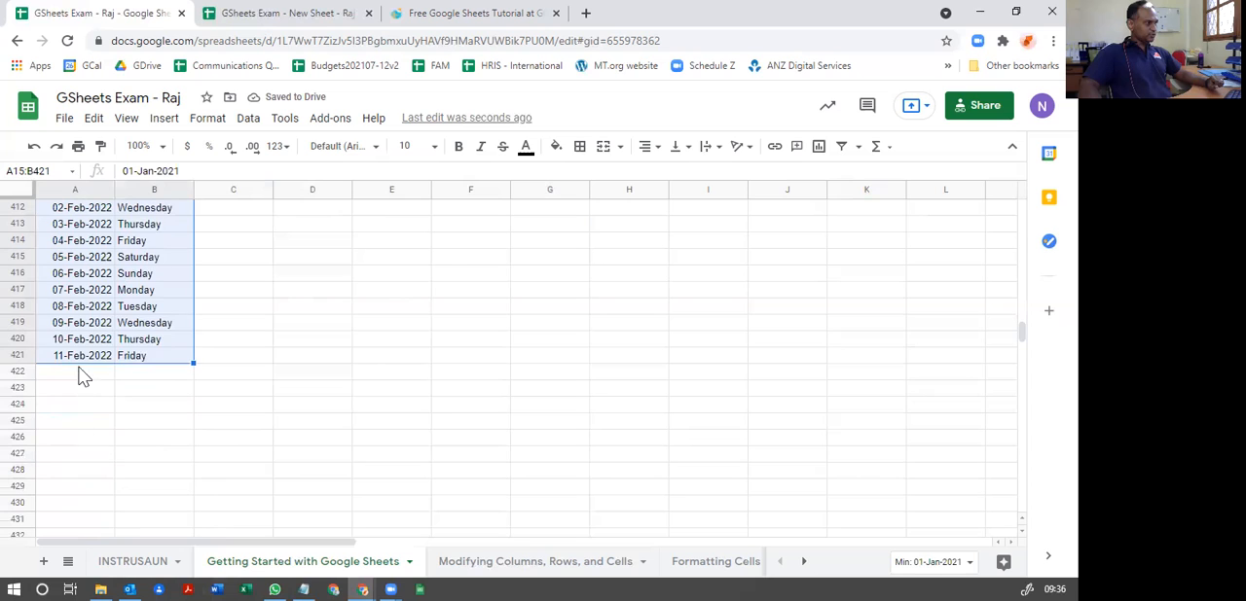
scroll(85, 376, down, 2)
drag(191, 283, 192, 574)
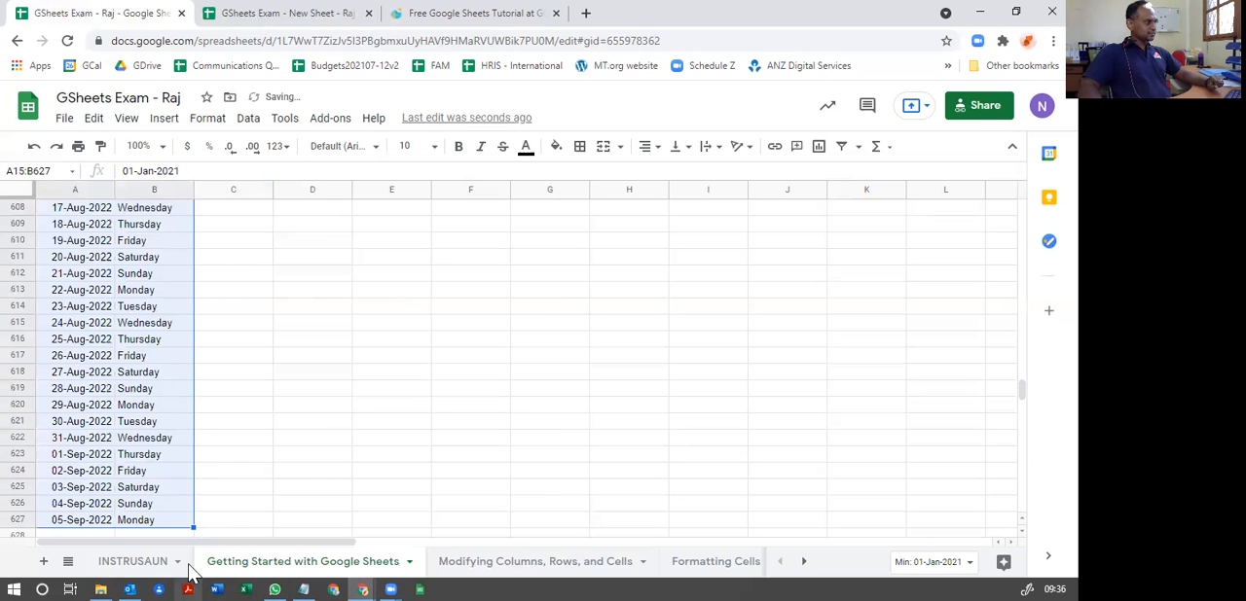
scroll(62, 448, down, 3)
drag(191, 410, 198, 574)
Step: Clear the surplus dates and weekdays from 01-Jan-2023 onward in A745:B819, so the series ends at 31-Dec-2022
scroll(98, 465, down, 3)
scroll(97, 464, up, 8)
scroll(100, 468, up, 8)
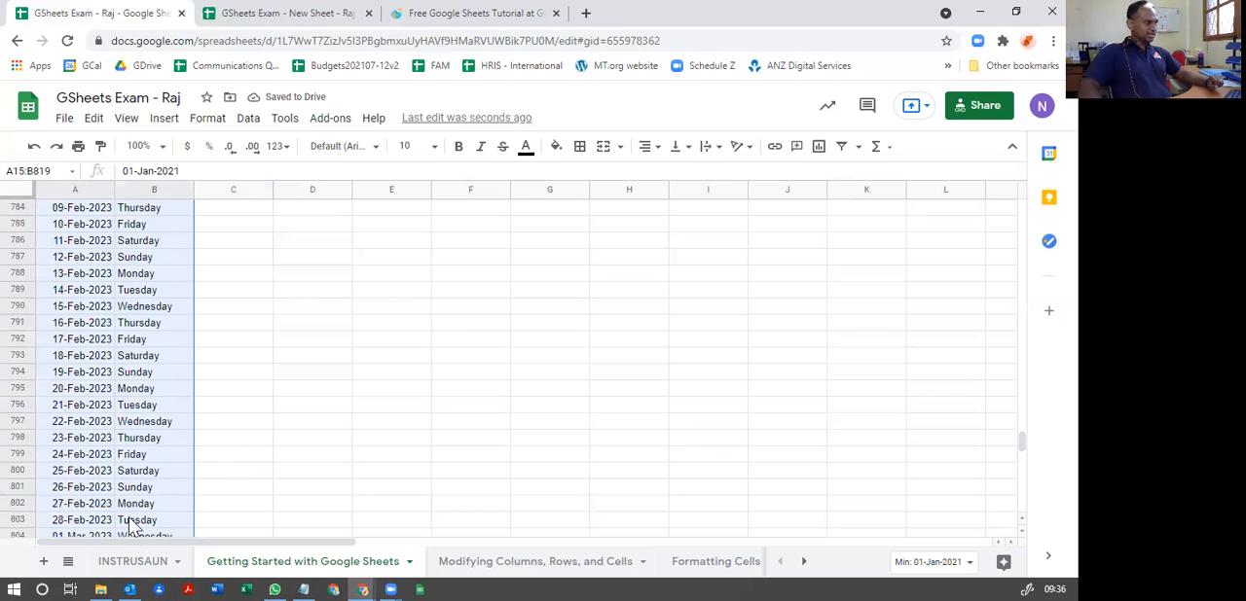
scroll(114, 461, up, 7)
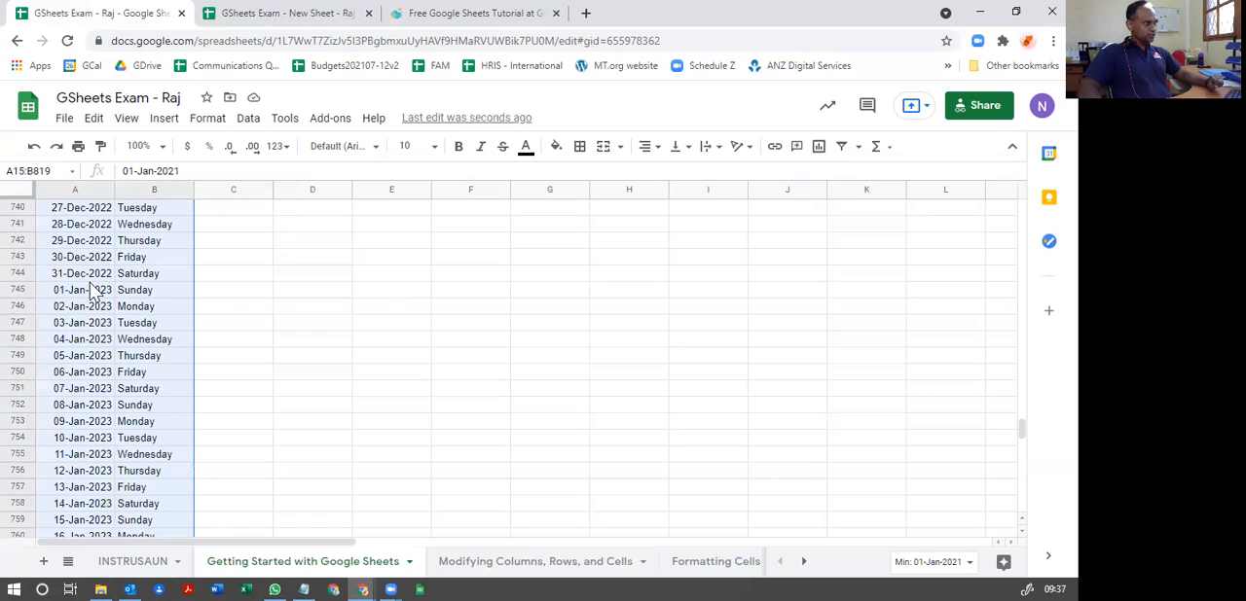
click(313, 307)
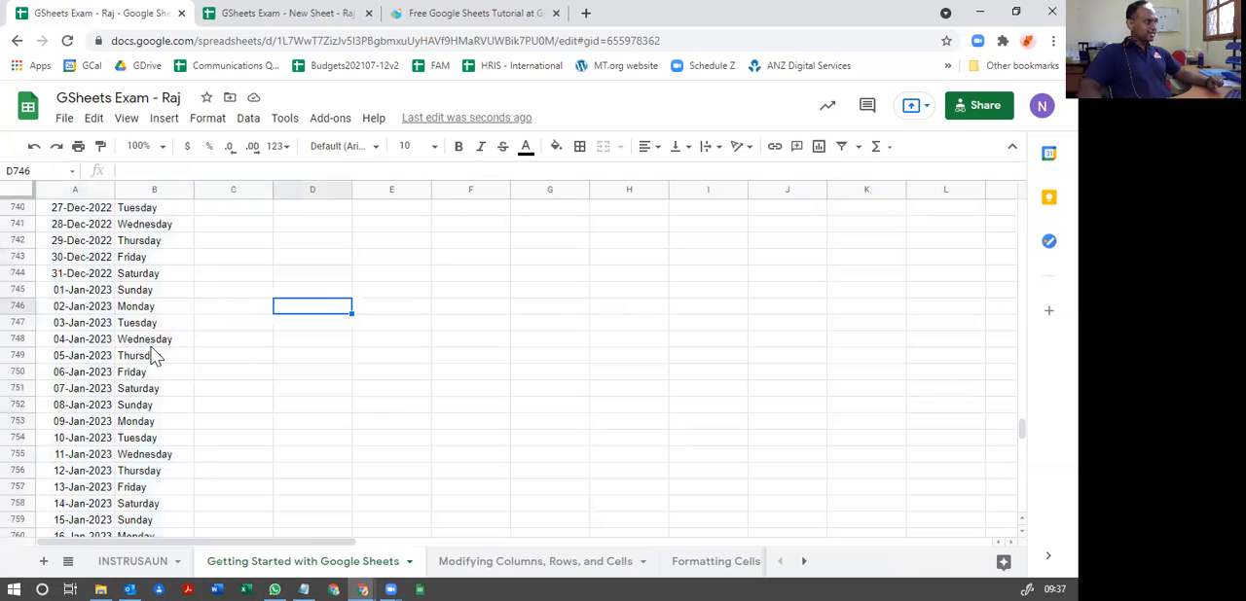
click(66, 292)
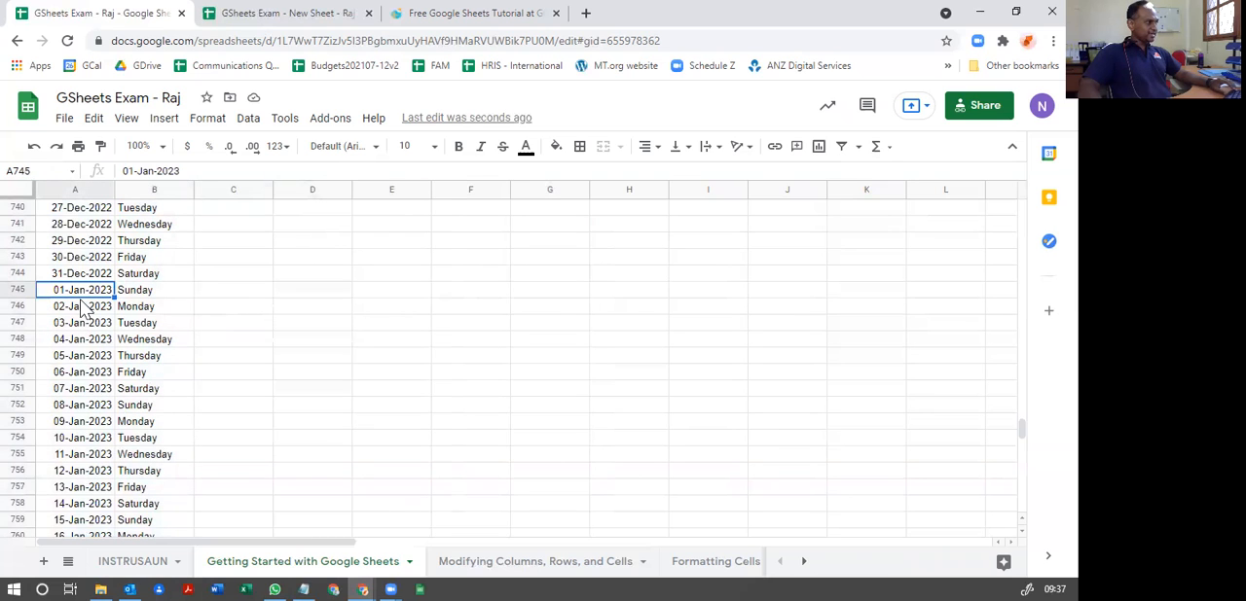
scroll(142, 373, down, 15)
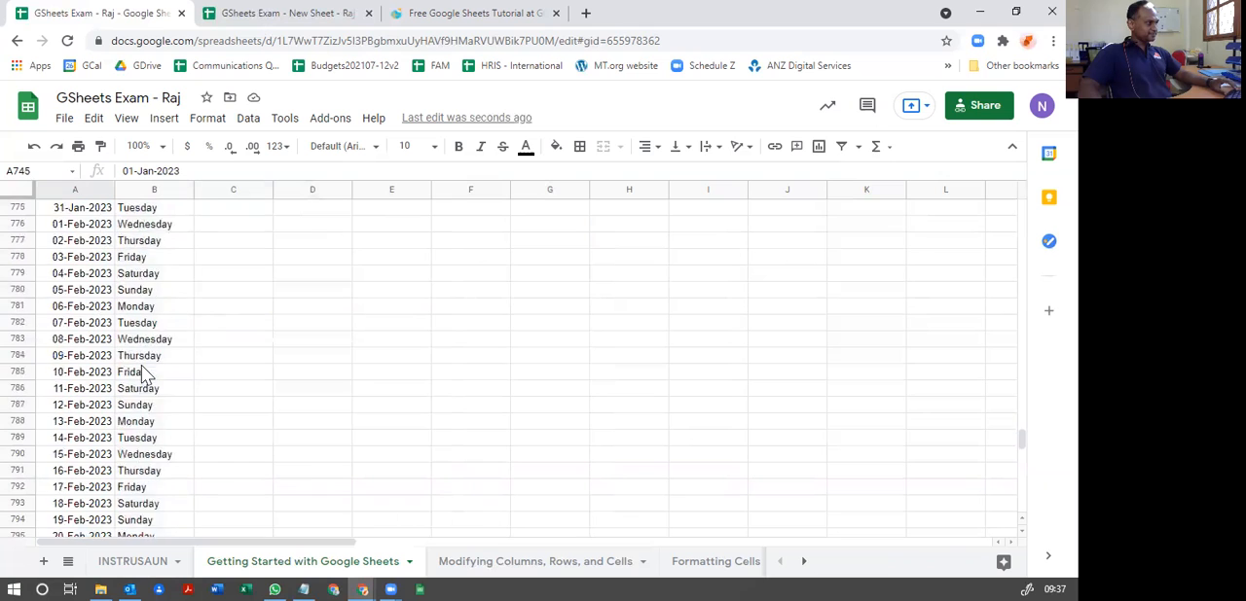
scroll(142, 373, up, 15)
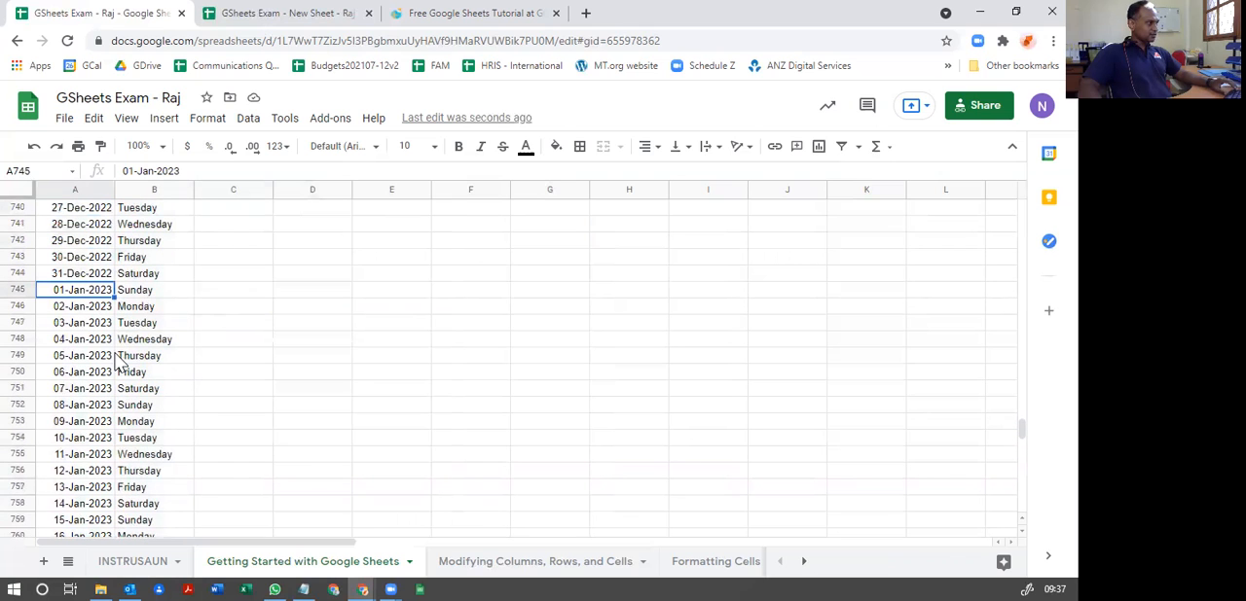
drag(73, 294, 160, 352)
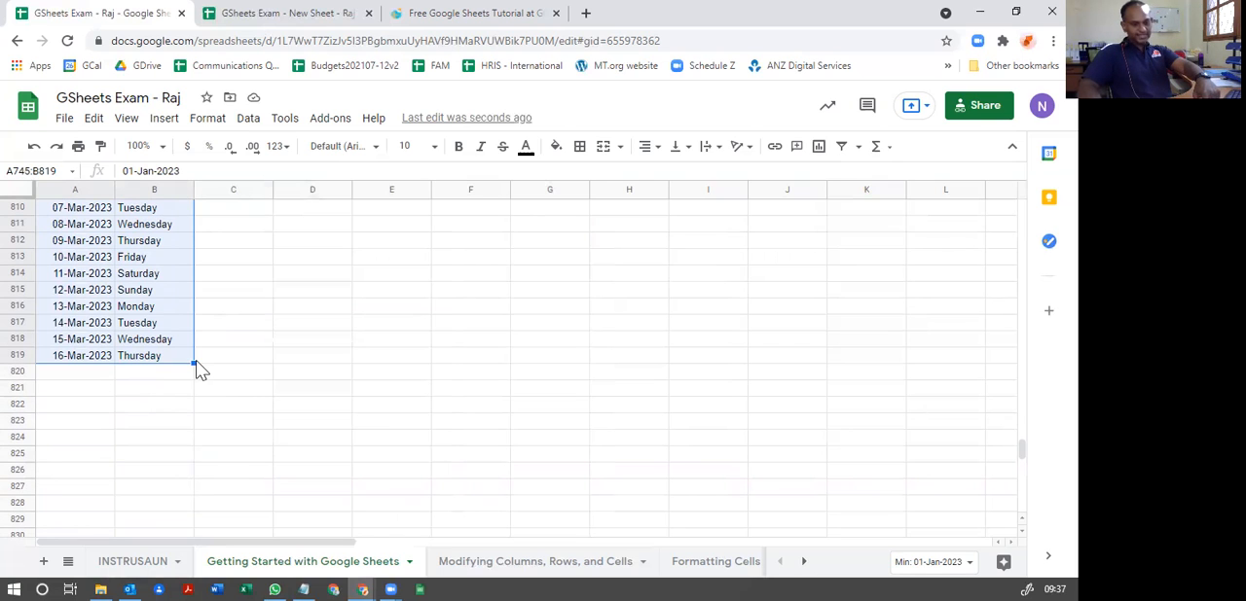
key(Delete)
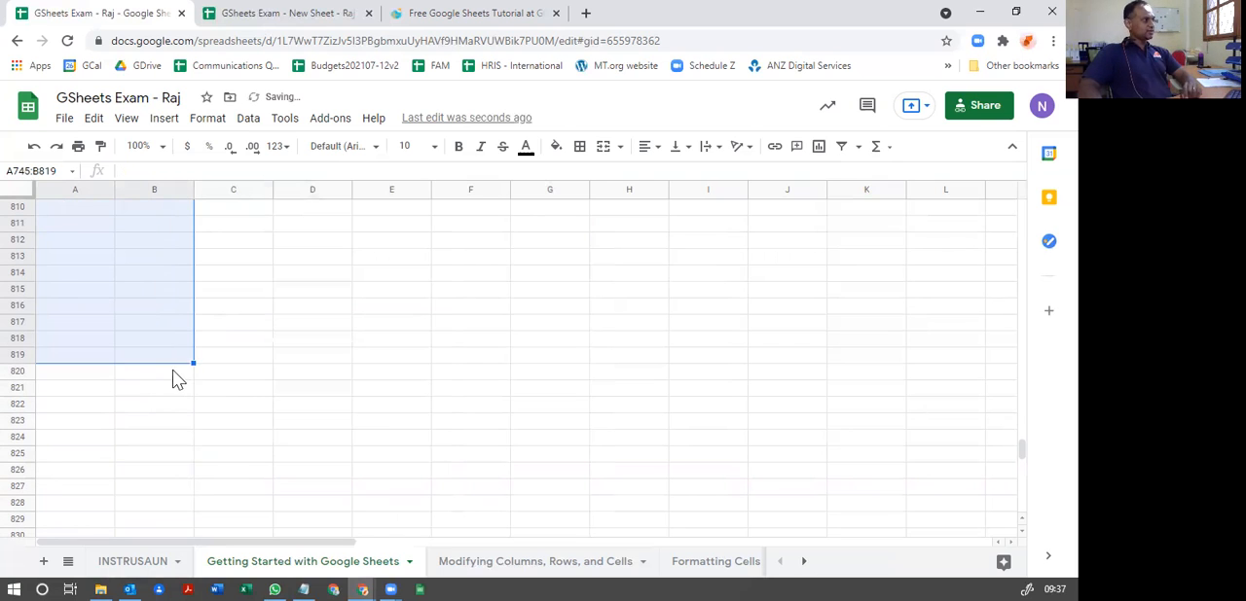
scroll(163, 389, up, 10)
scroll(164, 393, up, 4)
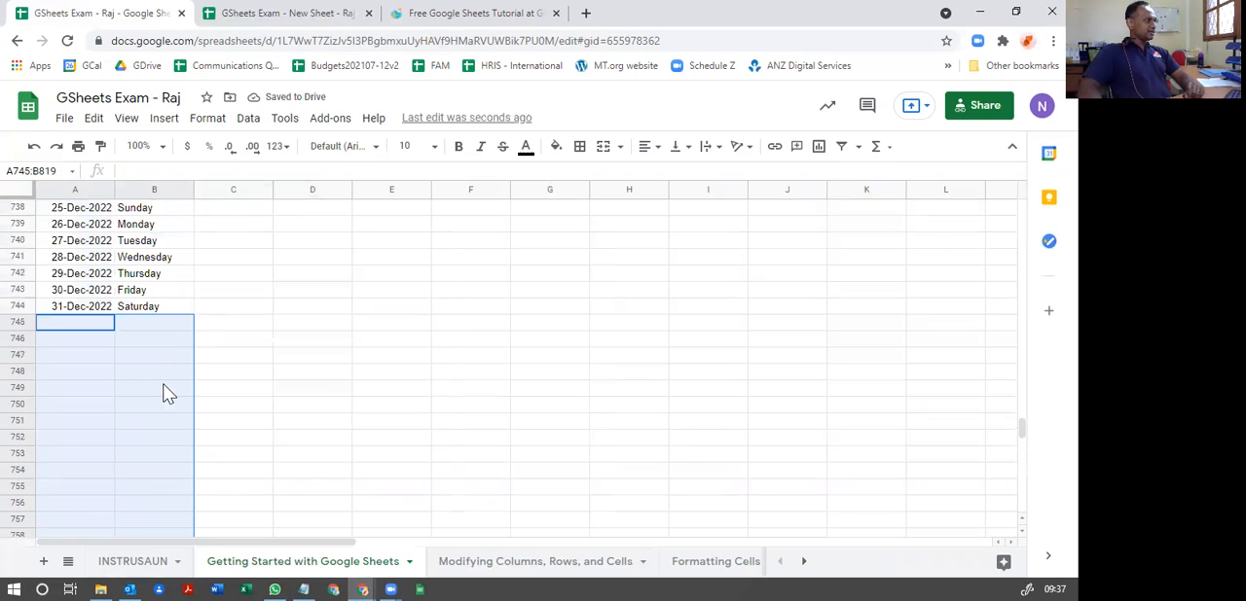
click(318, 389)
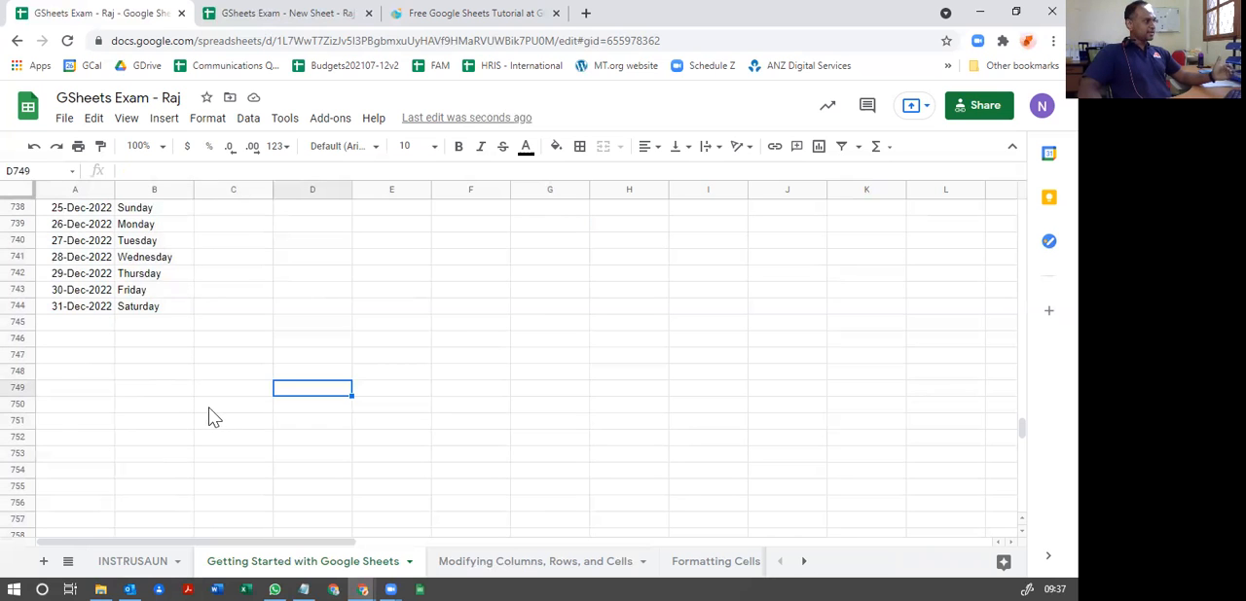
Step: Return to the start of the sheet and open the "Modifying Columns, Rows, and Cells" sheet
scroll(214, 417, up, 10)
drag(1024, 421, 1024, 206)
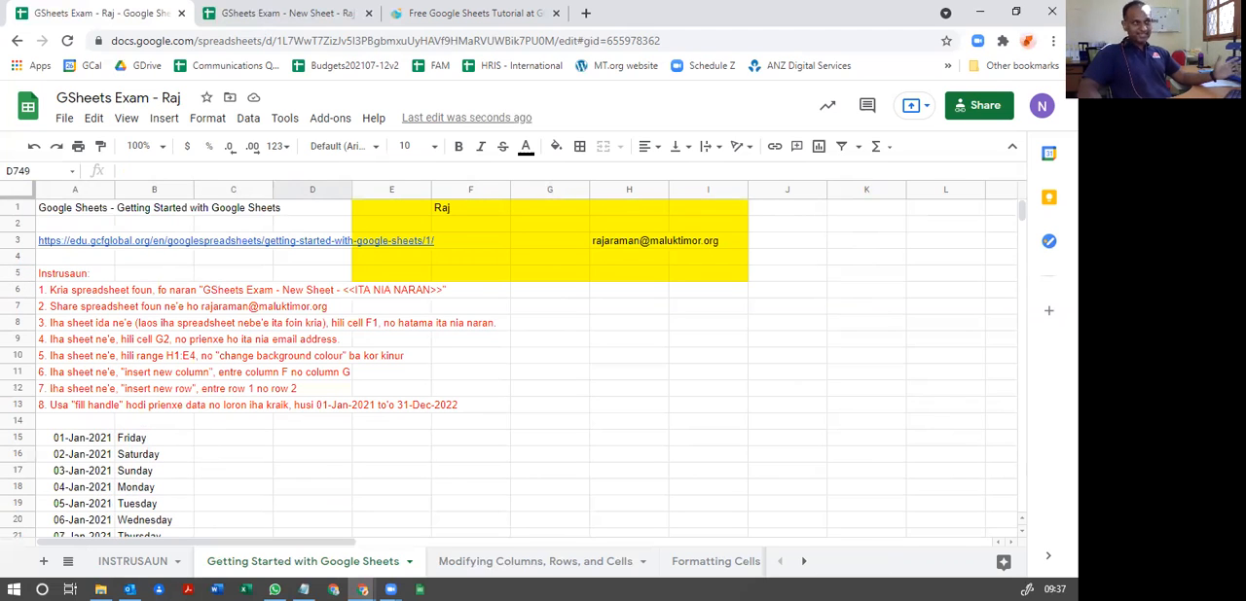
click(68, 564)
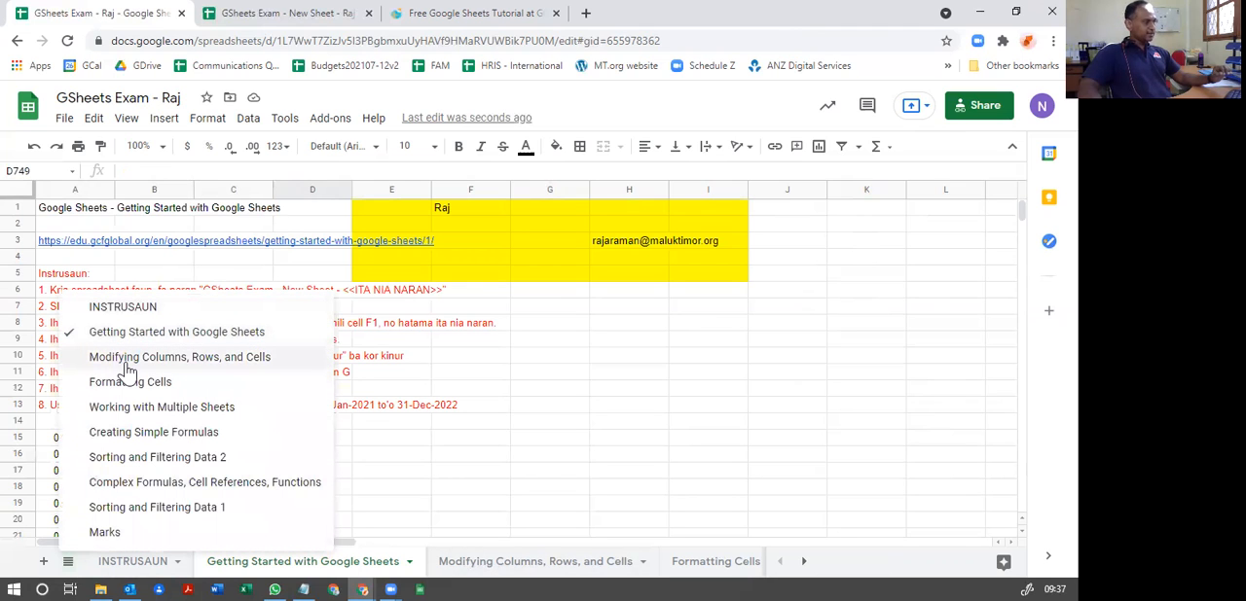
click(188, 362)
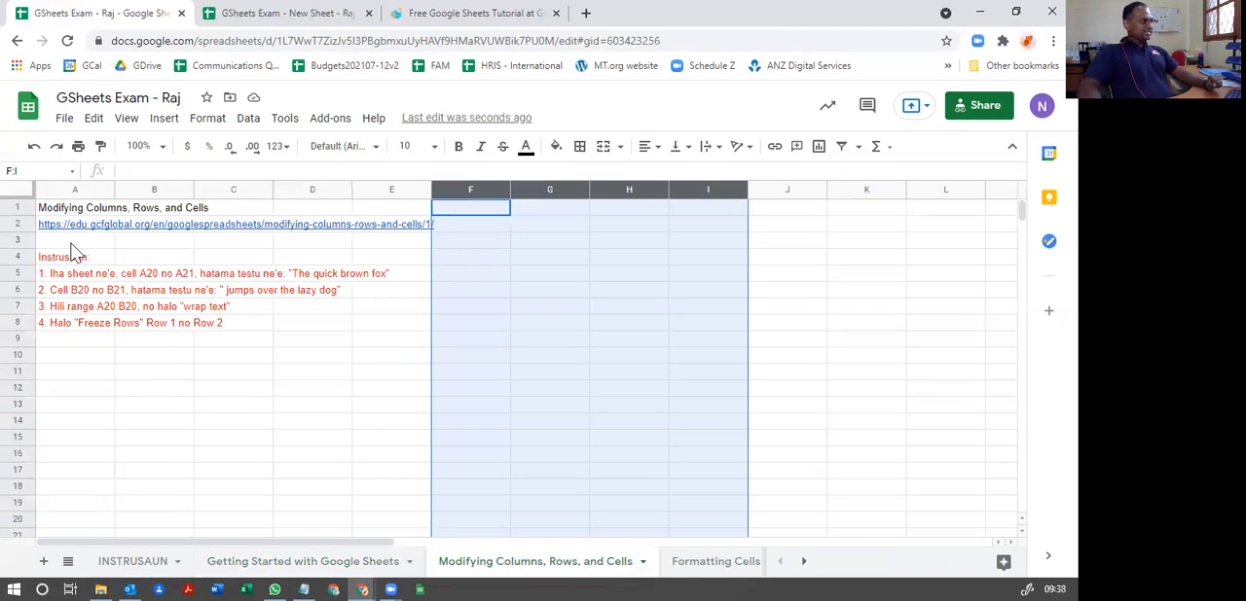
click(71, 243)
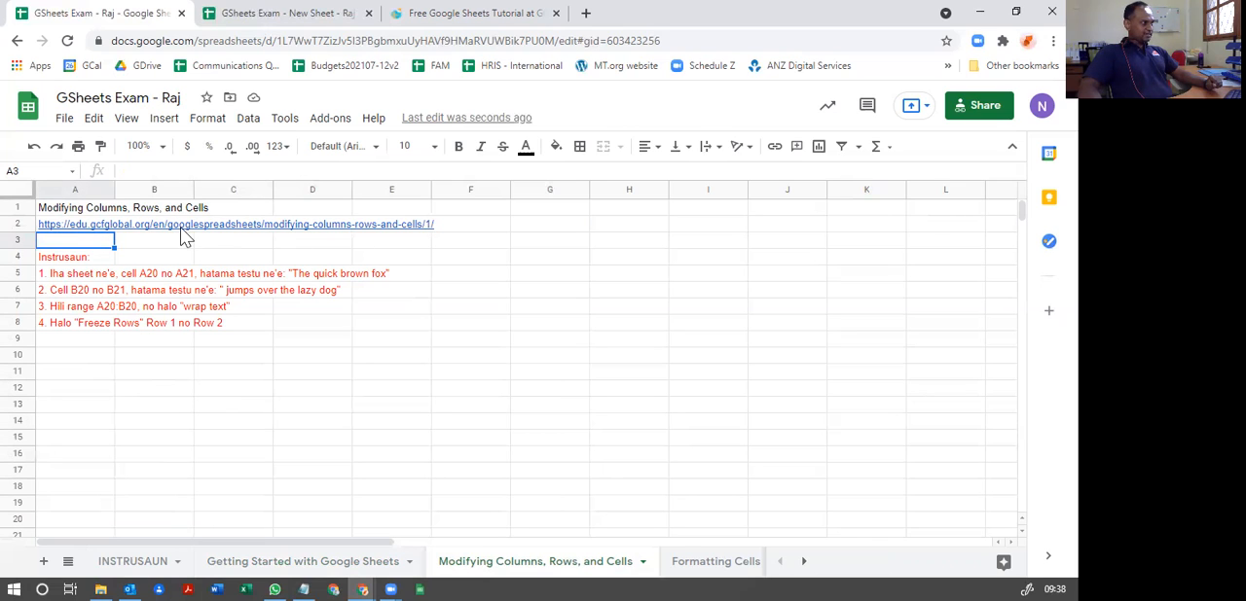
key(Right)
key(Right)
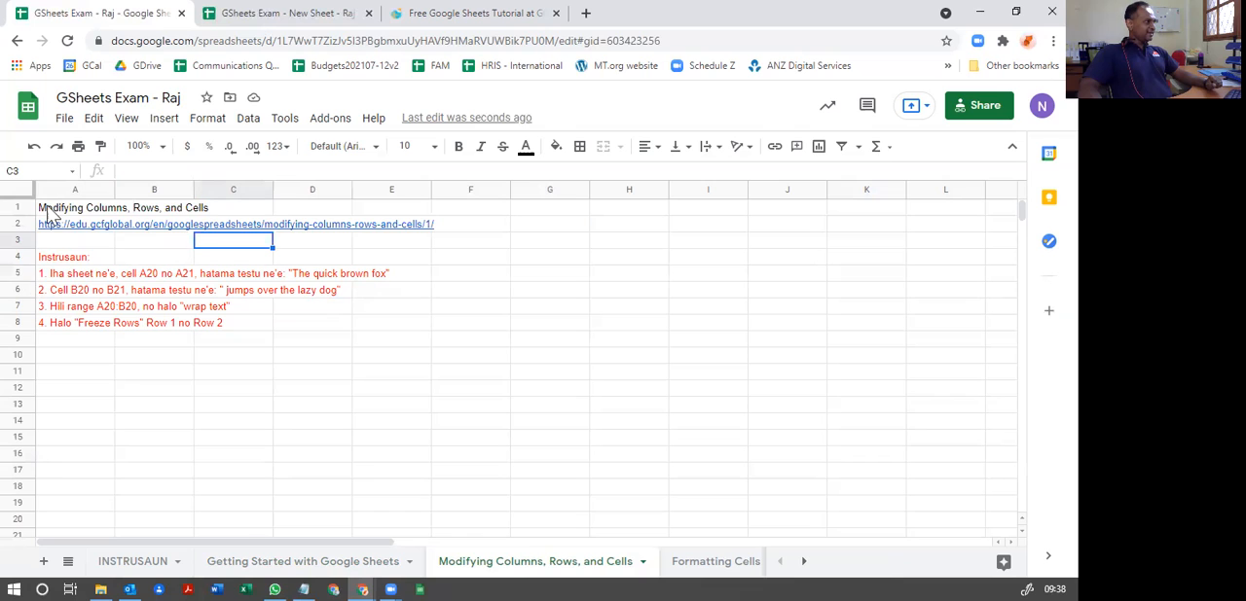
click(75, 187)
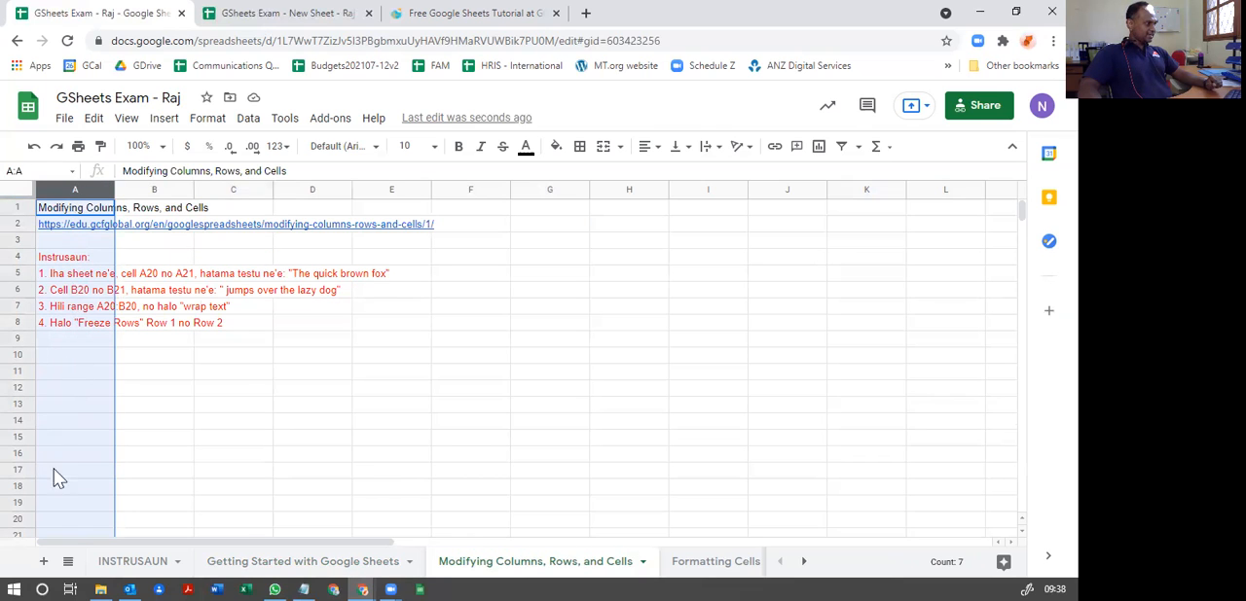
Step: Enter "The quick brown fox" in cell A20
click(67, 520)
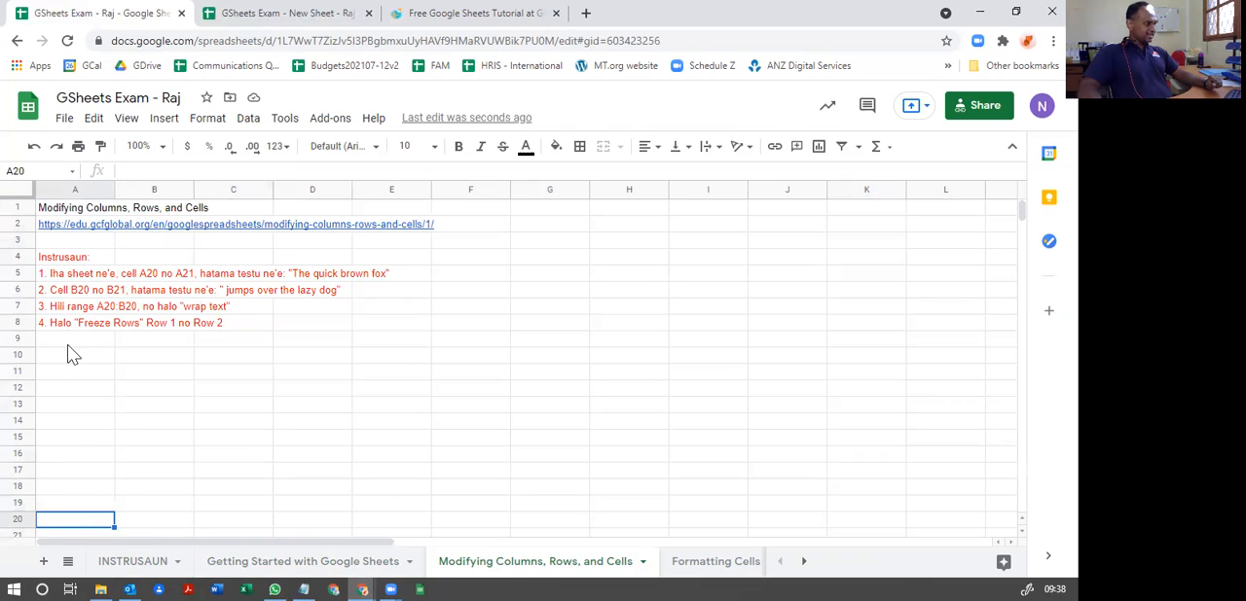
text(The quick bro)
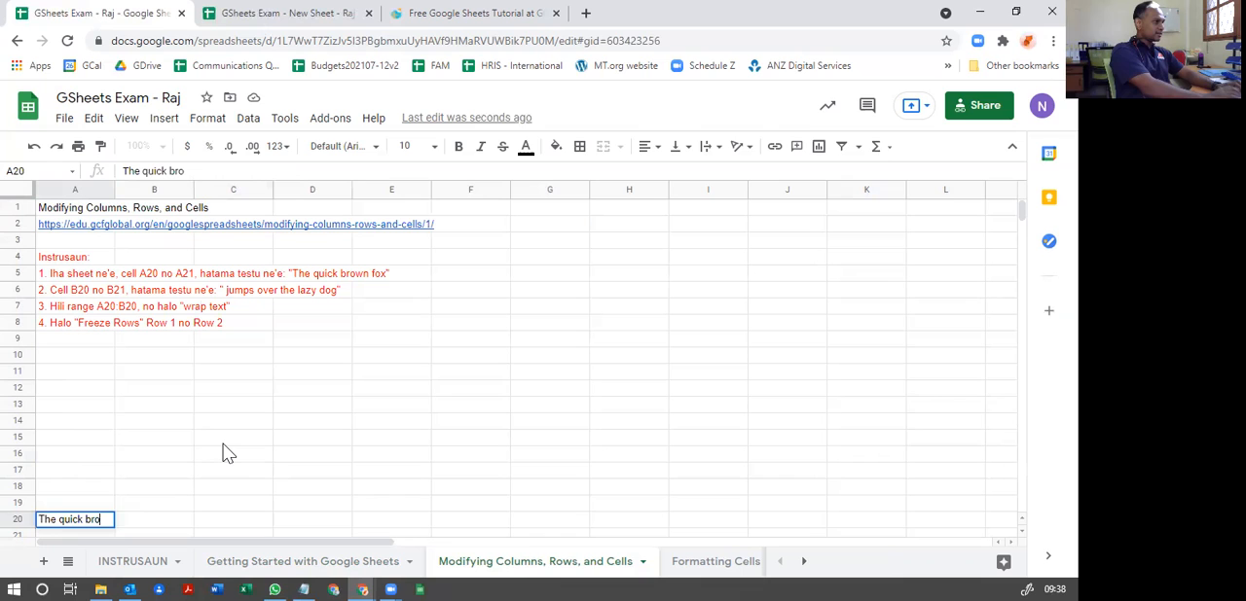
text(wn fox)
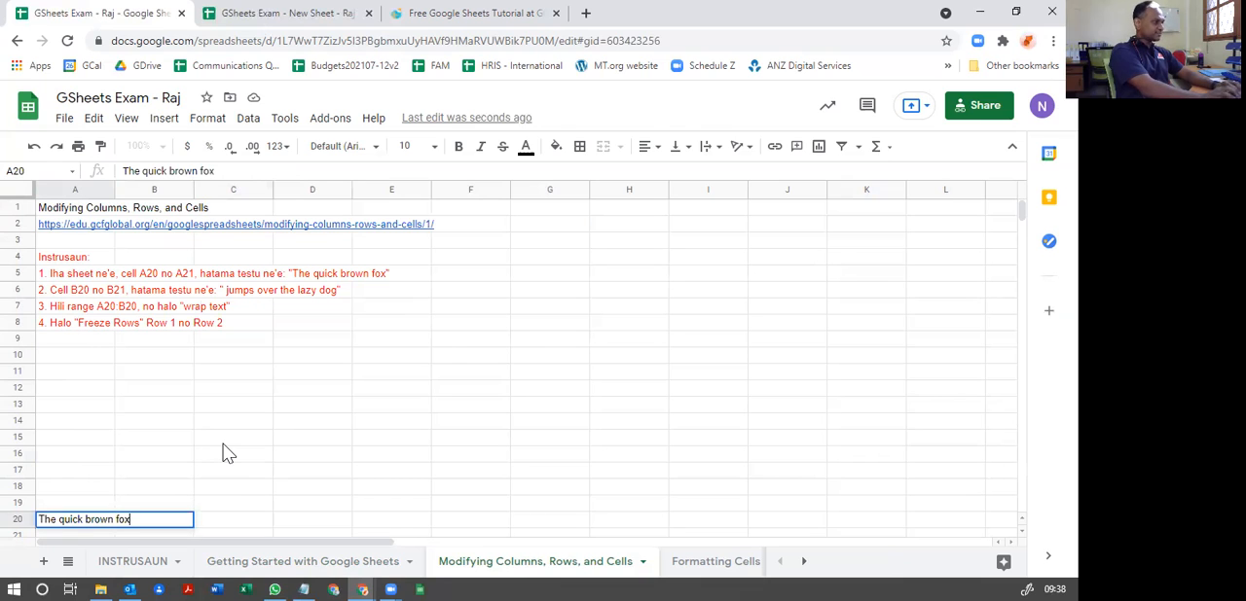
key(Return)
key(Up)
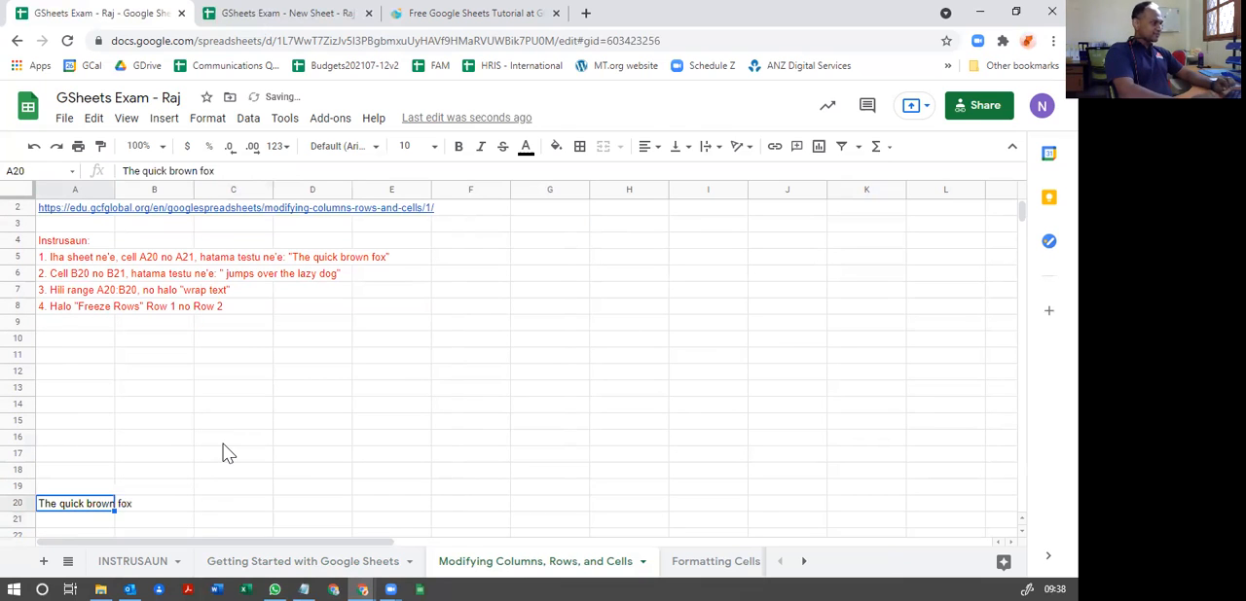
key(Right)
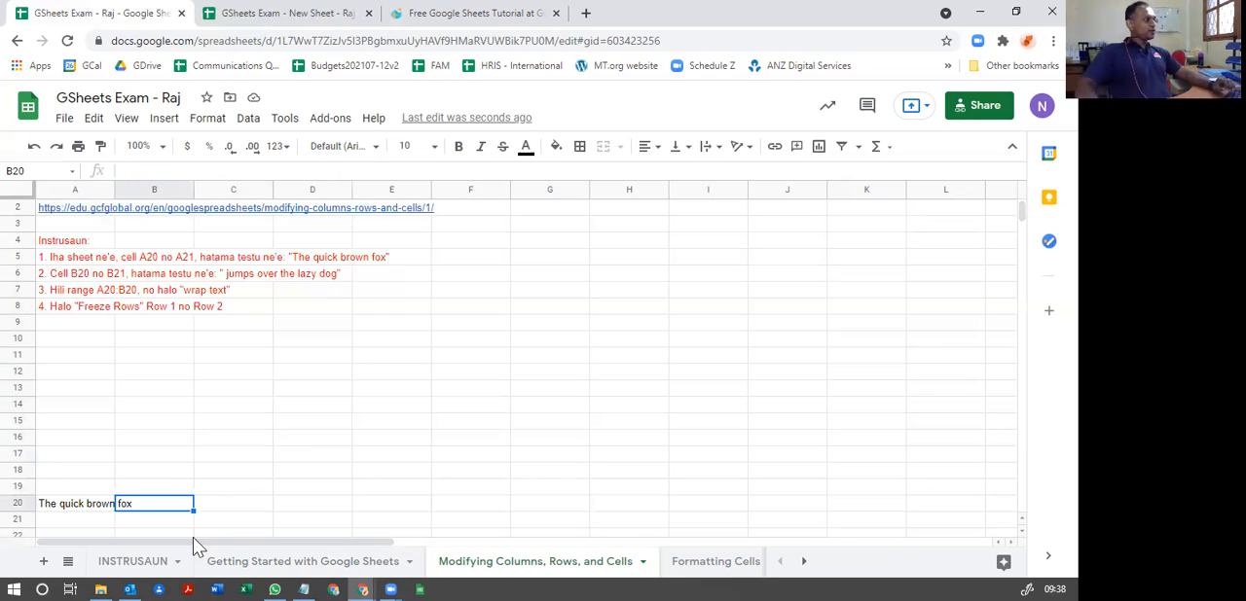
Step: Copy the phrase "The quick brown fox" from the instruction in A5 and paste it into cell B20
click(75, 261)
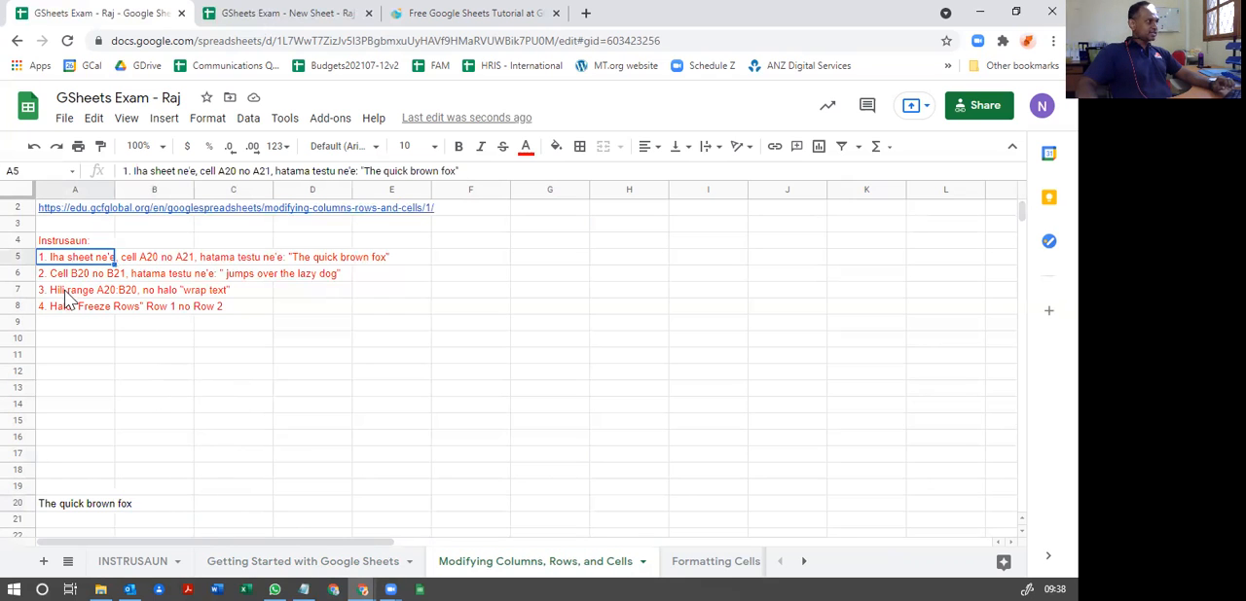
click(373, 171)
drag(372, 172, 435, 219)
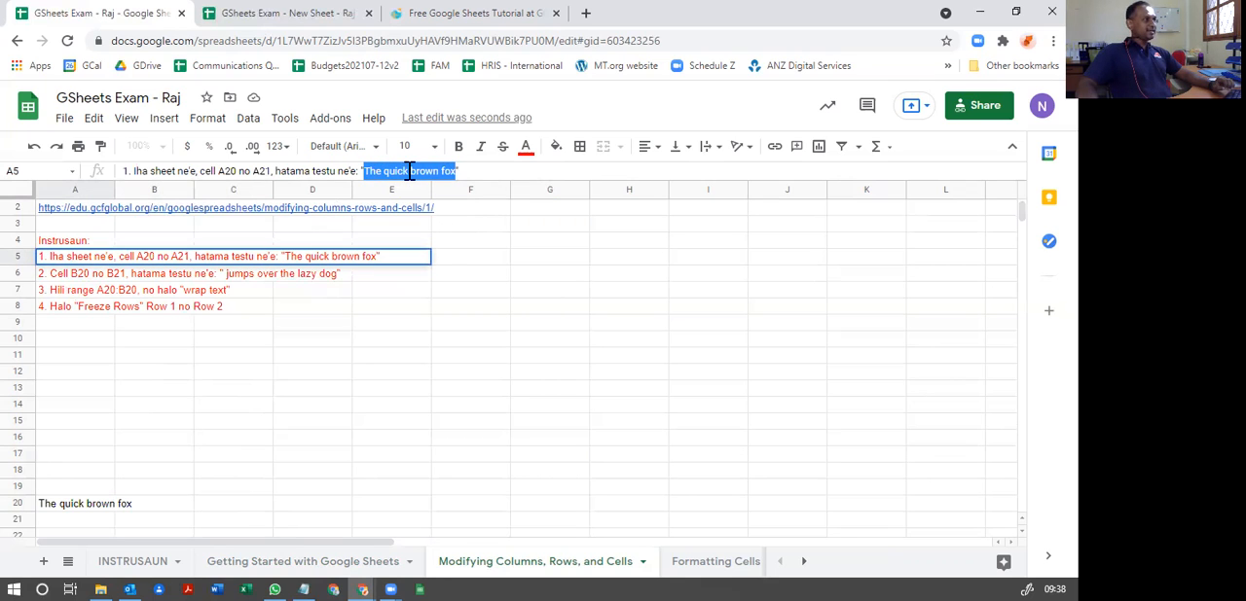
right_click(409, 171)
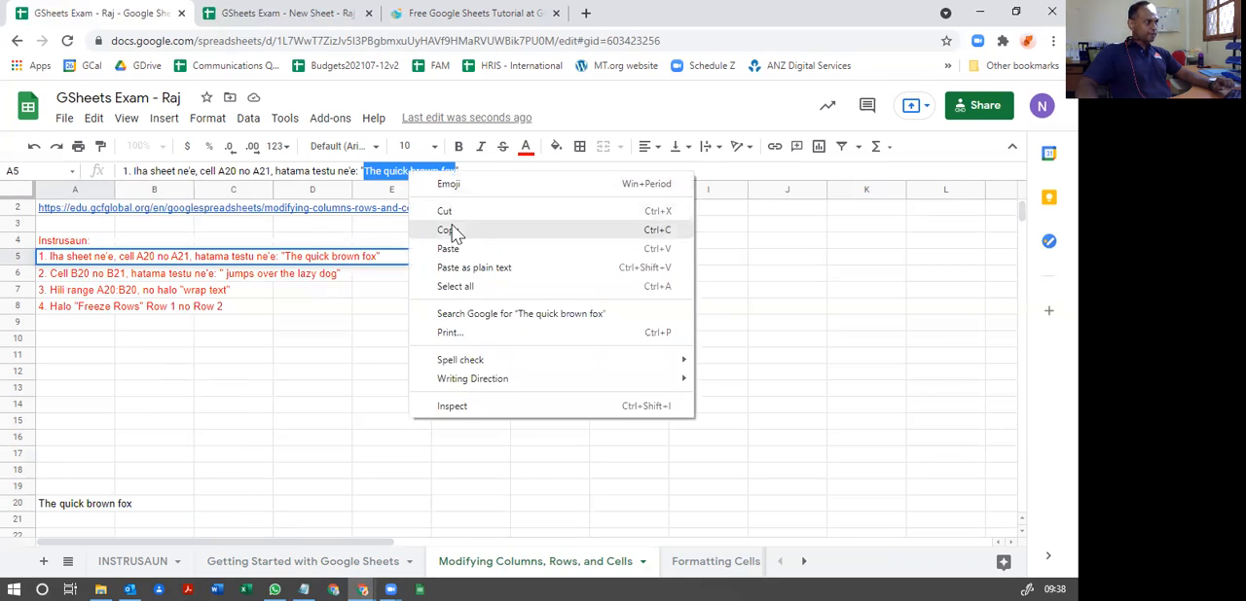
click(452, 230)
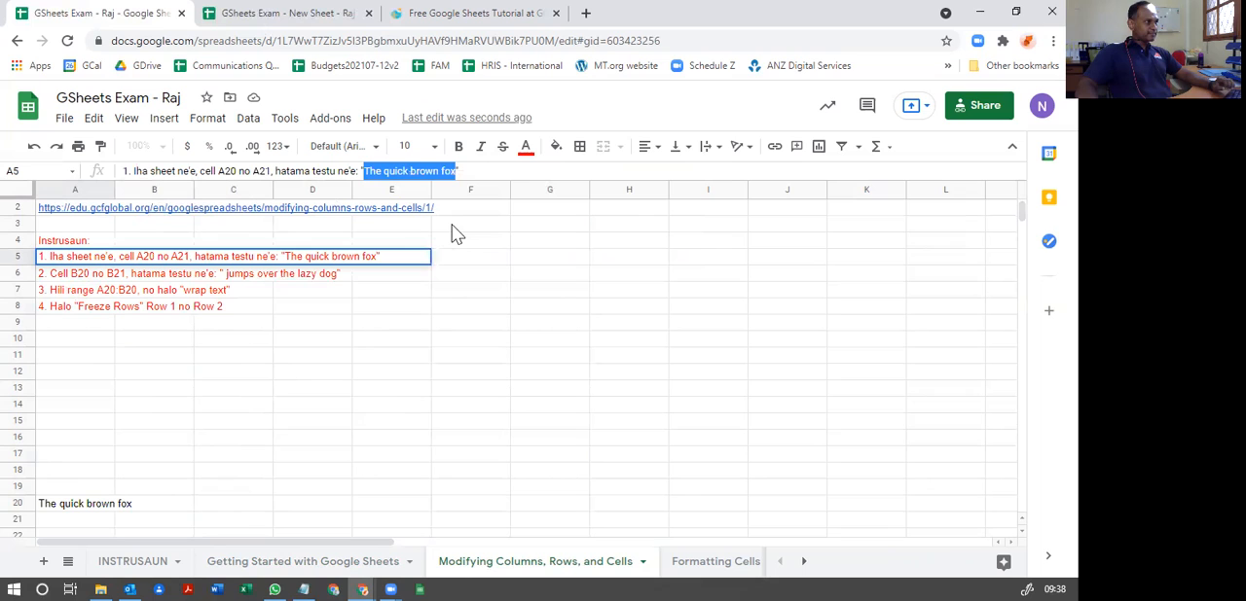
click(153, 507)
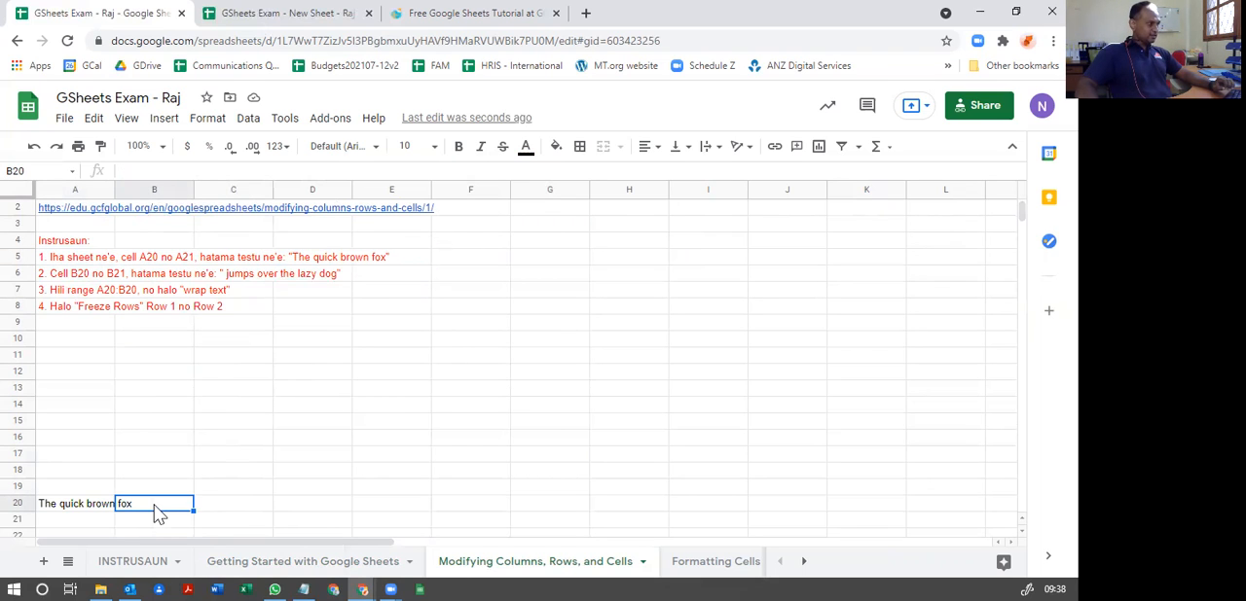
right_click(155, 508)
click(201, 192)
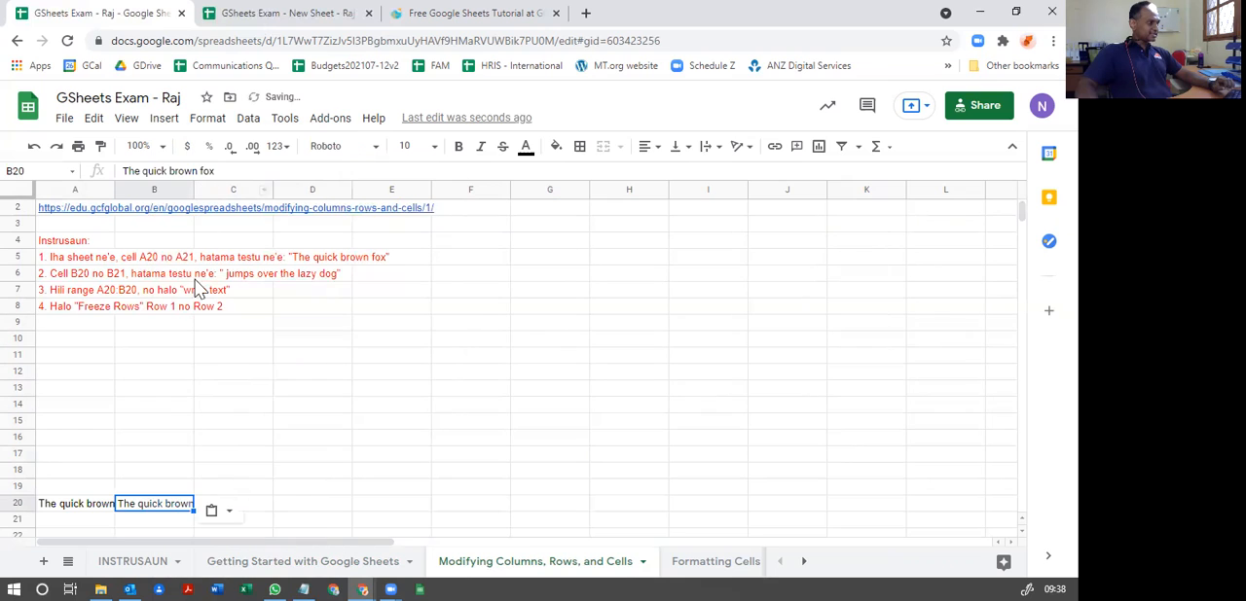
click(151, 489)
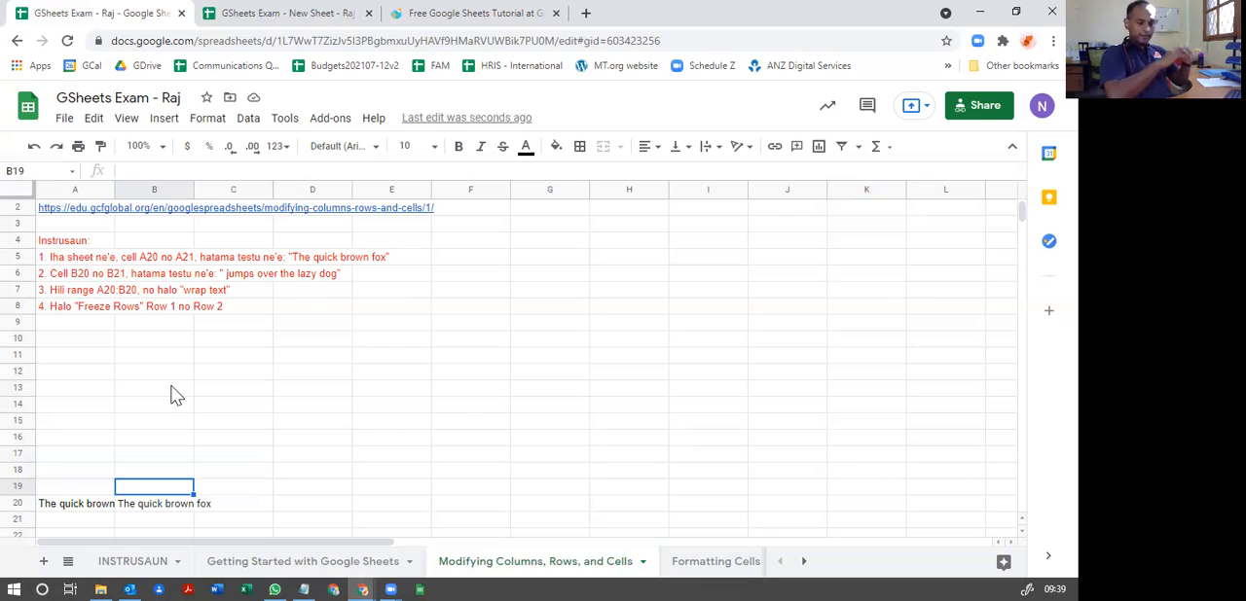
click(179, 387)
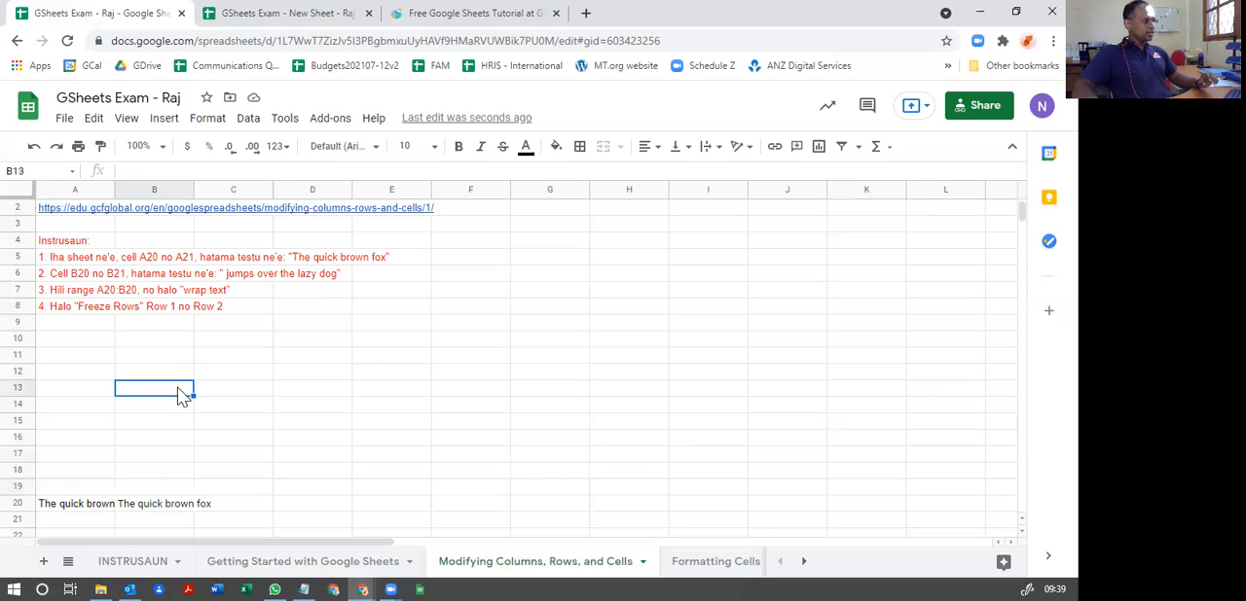
click(76, 256)
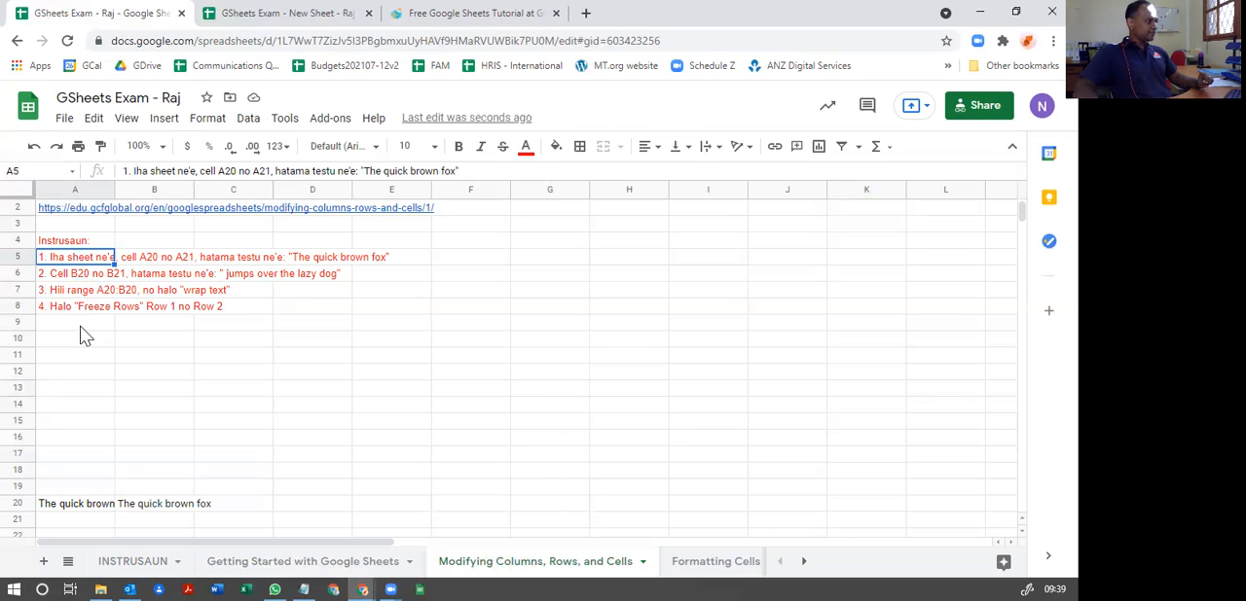
click(111, 391)
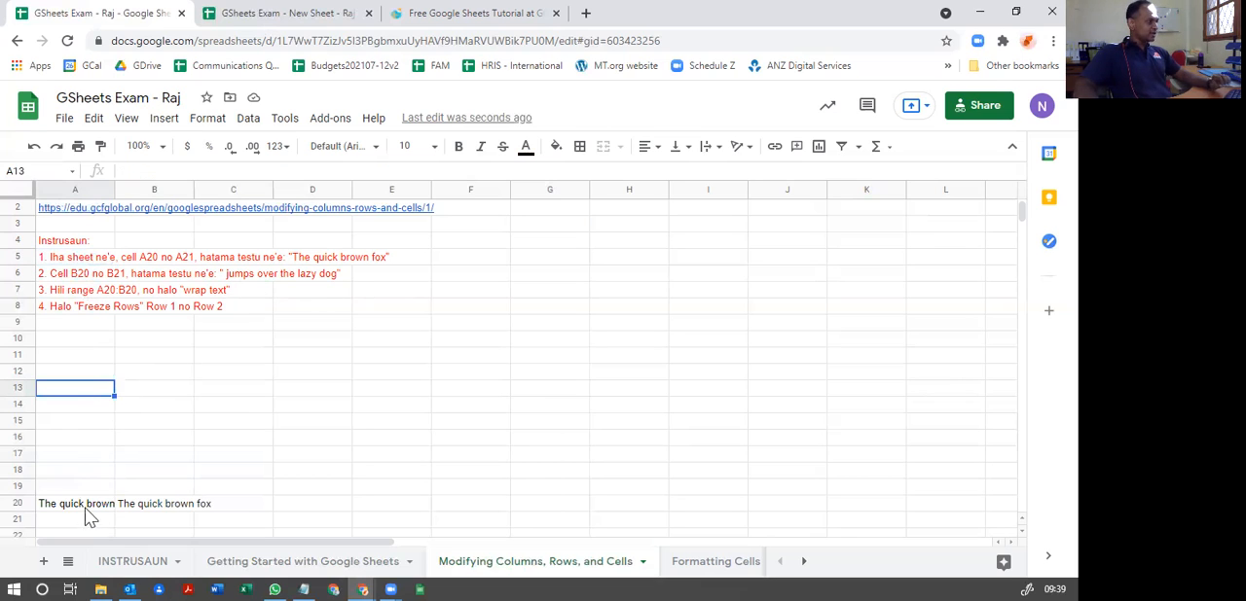
click(76, 512)
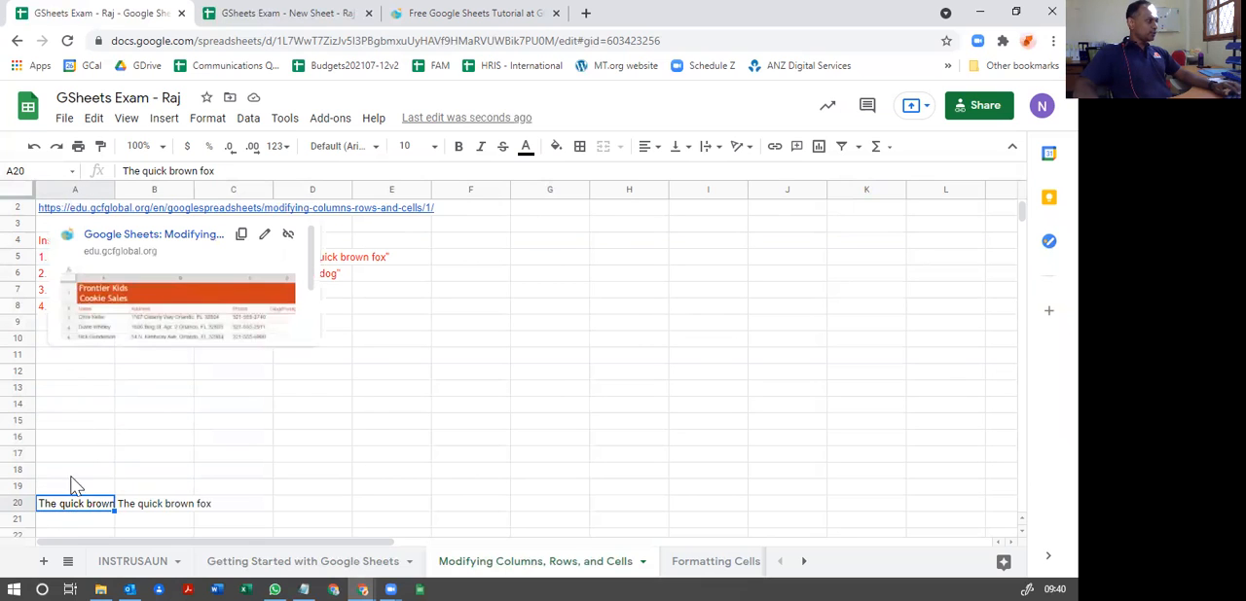
click(65, 524)
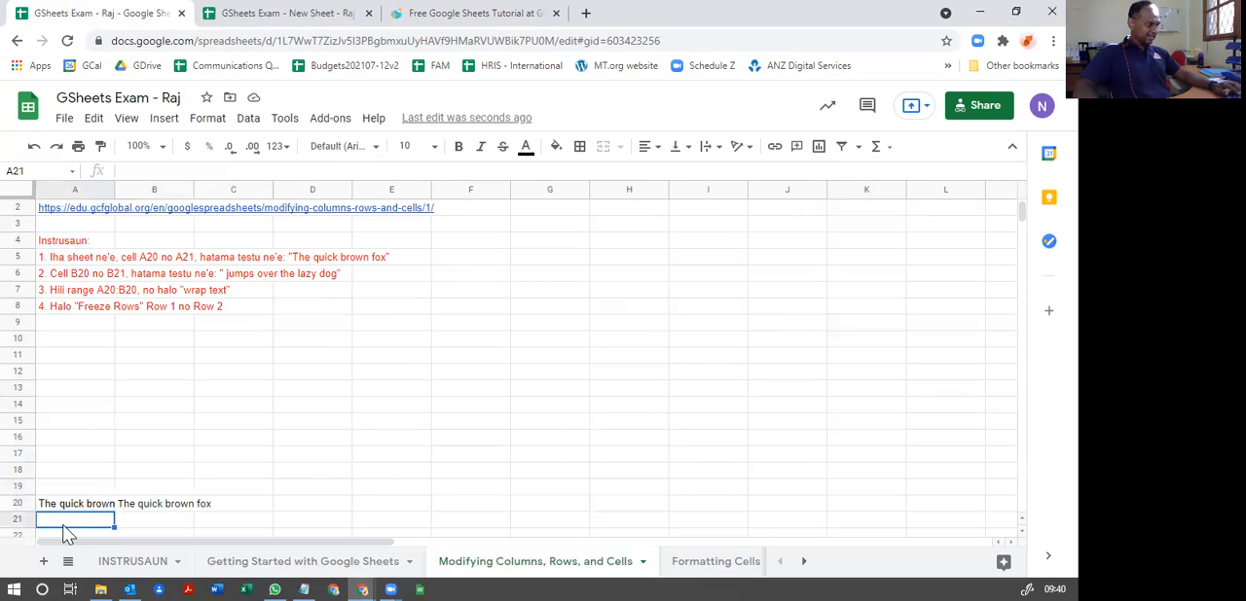
Step: Move the text "The quick brown fox" from cell B20 to cell A21
click(141, 508)
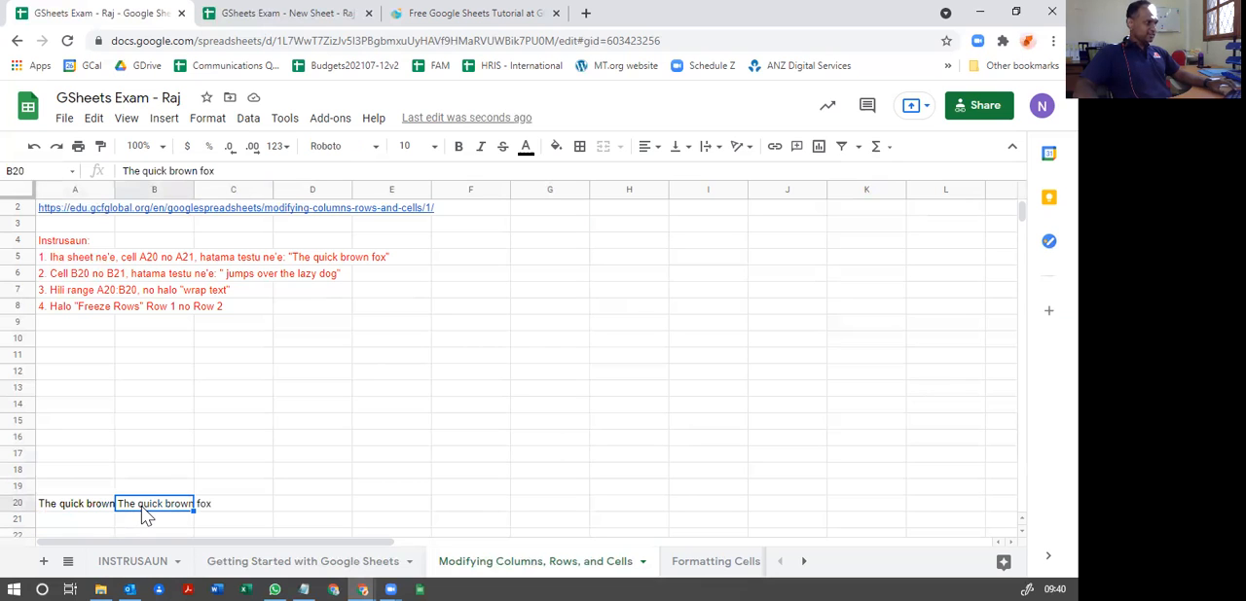
key(ctrl+x)
click(87, 522)
key(ctrl+v)
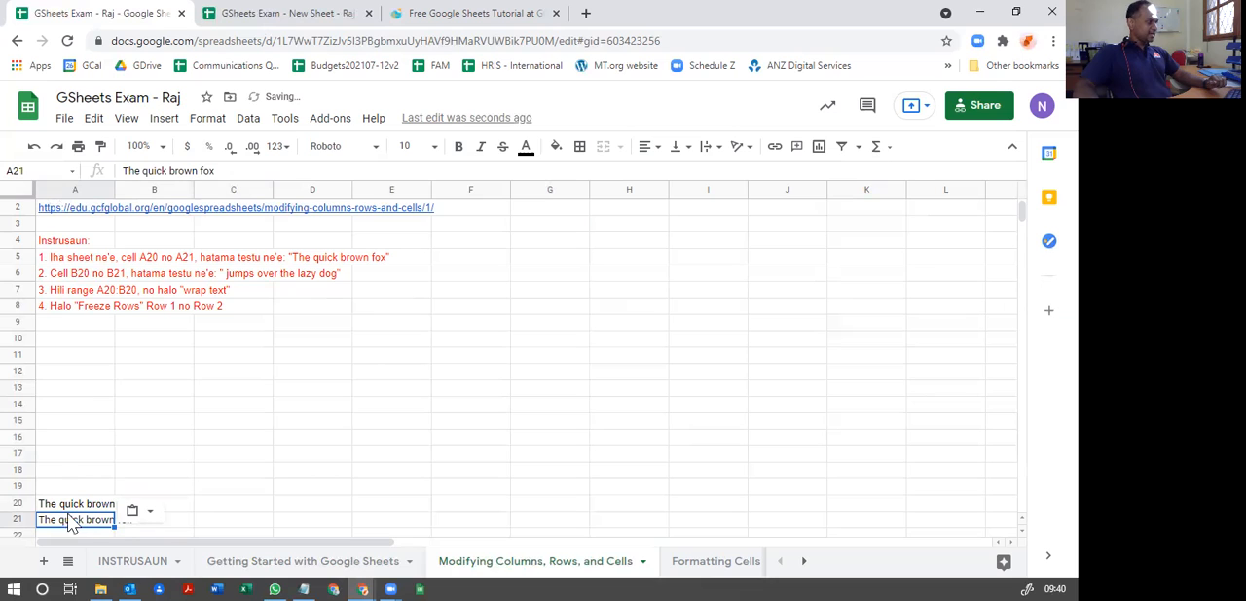
click(69, 508)
click(61, 523)
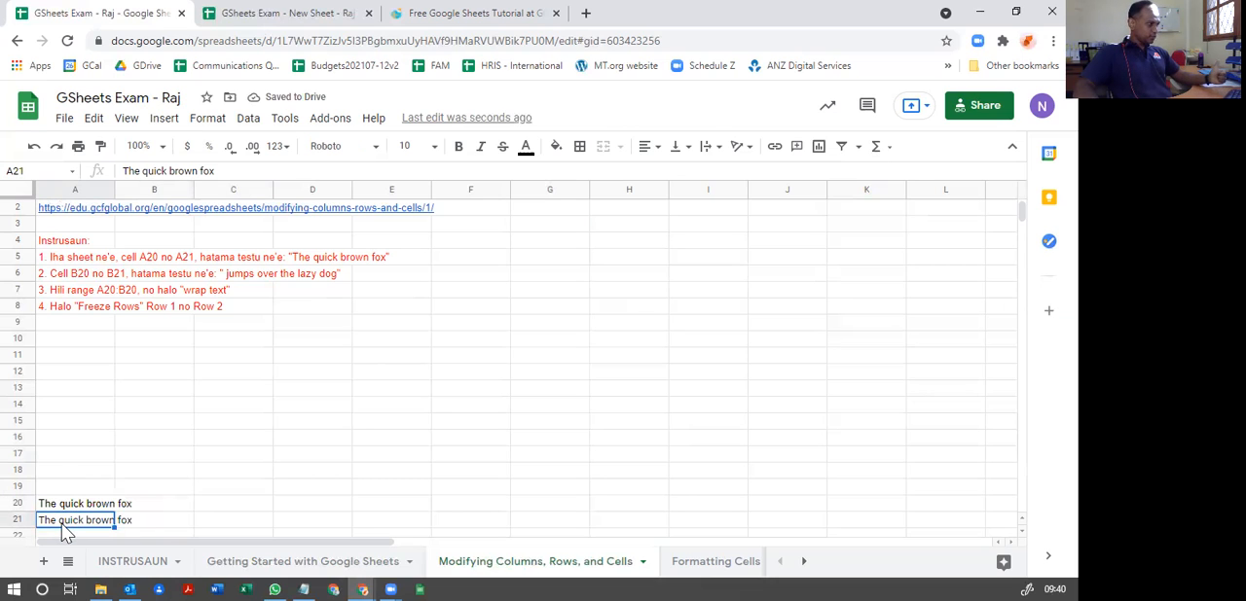
Step: Copy the phrase "jumps over the lazy dog" from the instruction in A6 and paste it into cell B20
click(146, 507)
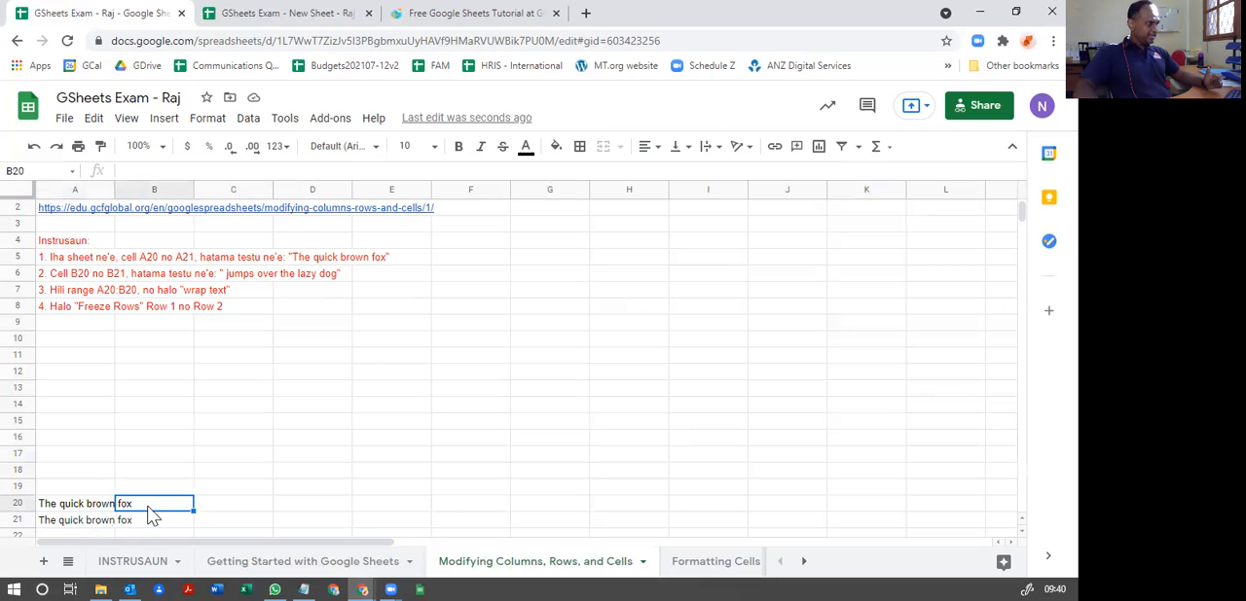
click(153, 523)
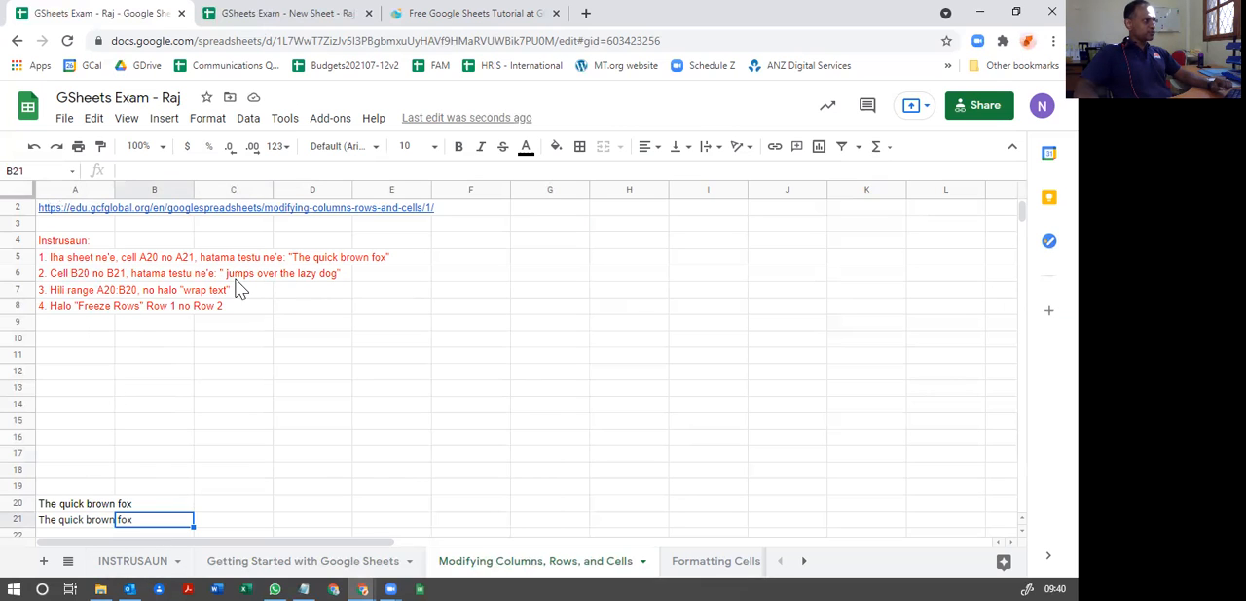
click(214, 276)
double_click(220, 275)
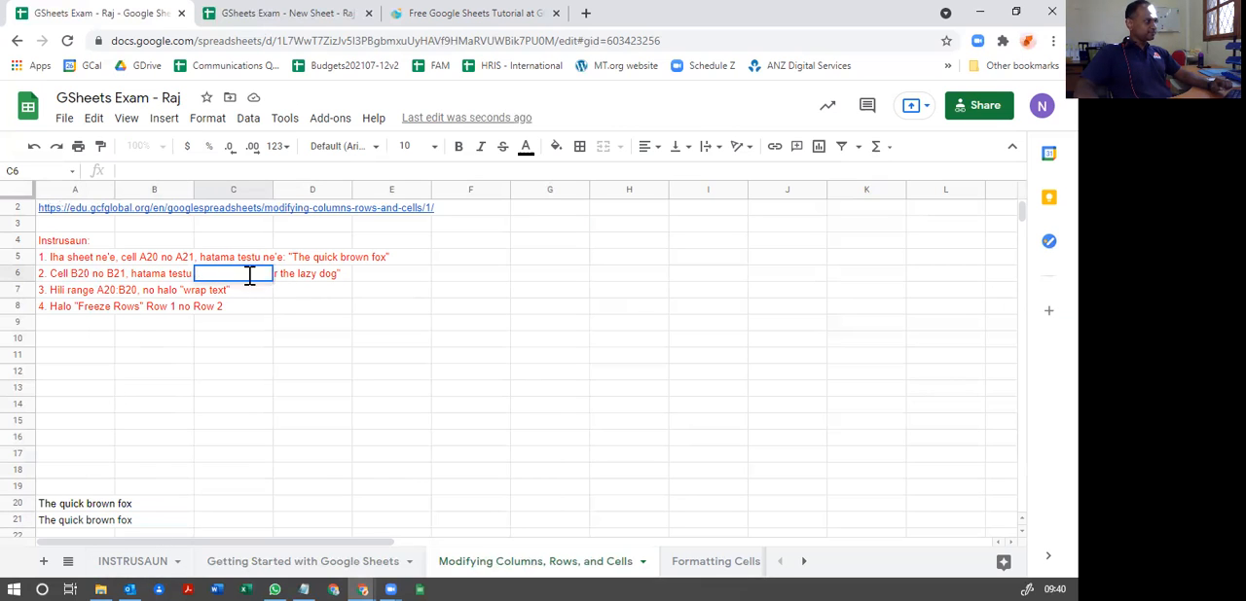
click(75, 279)
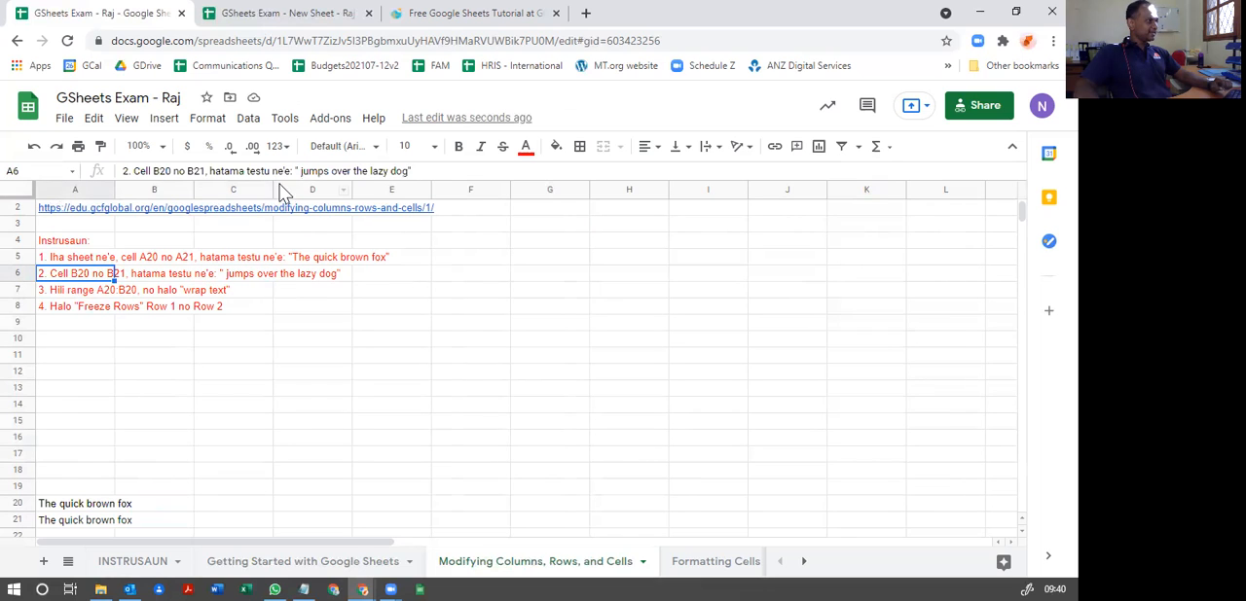
drag(299, 172, 409, 171)
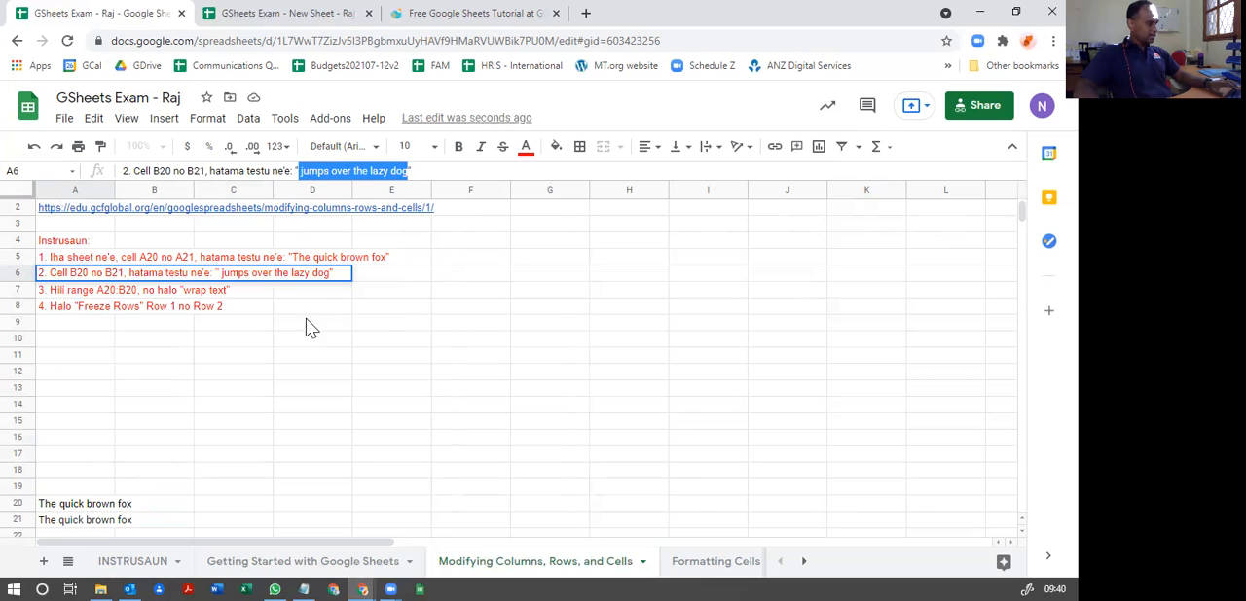
right_click(322, 172)
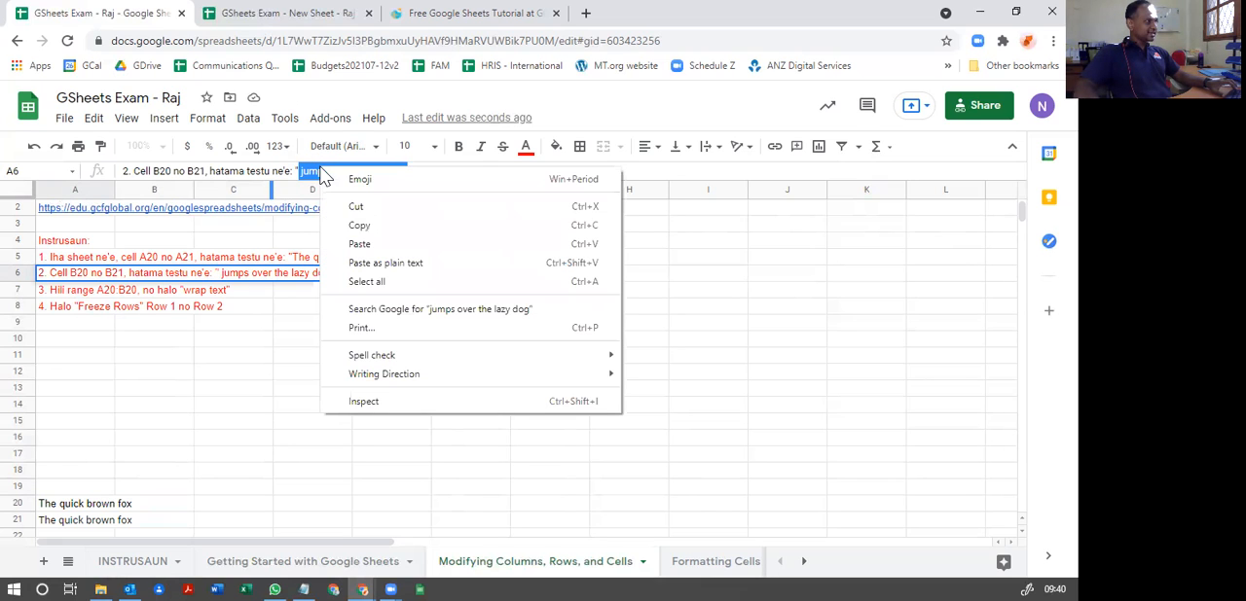
click(356, 227)
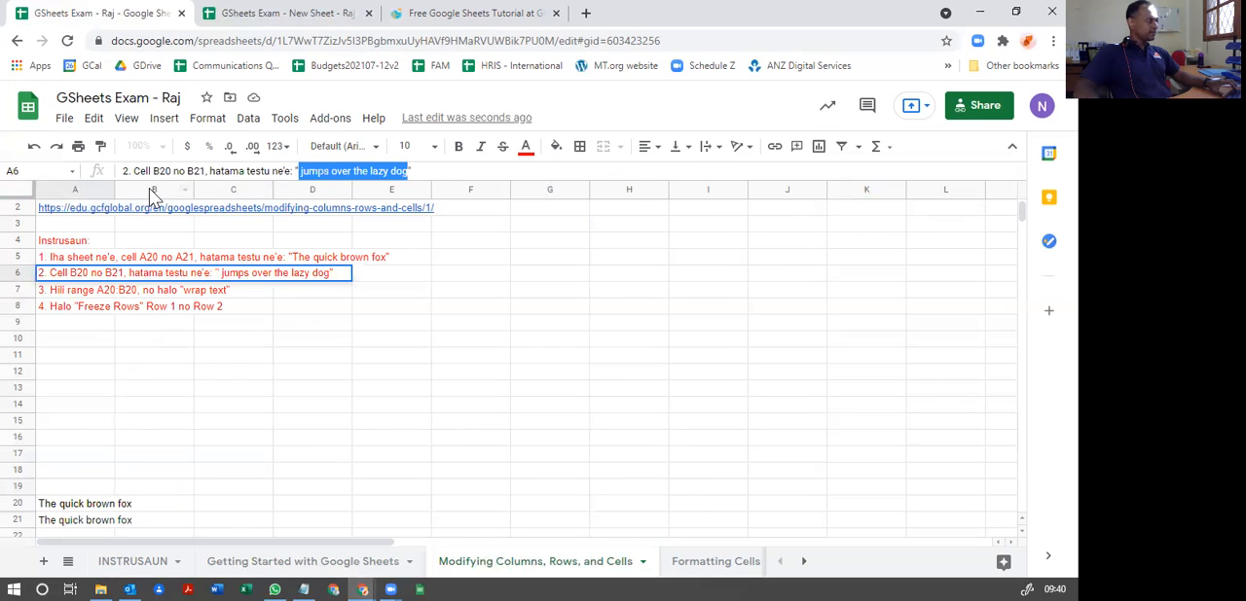
click(139, 508)
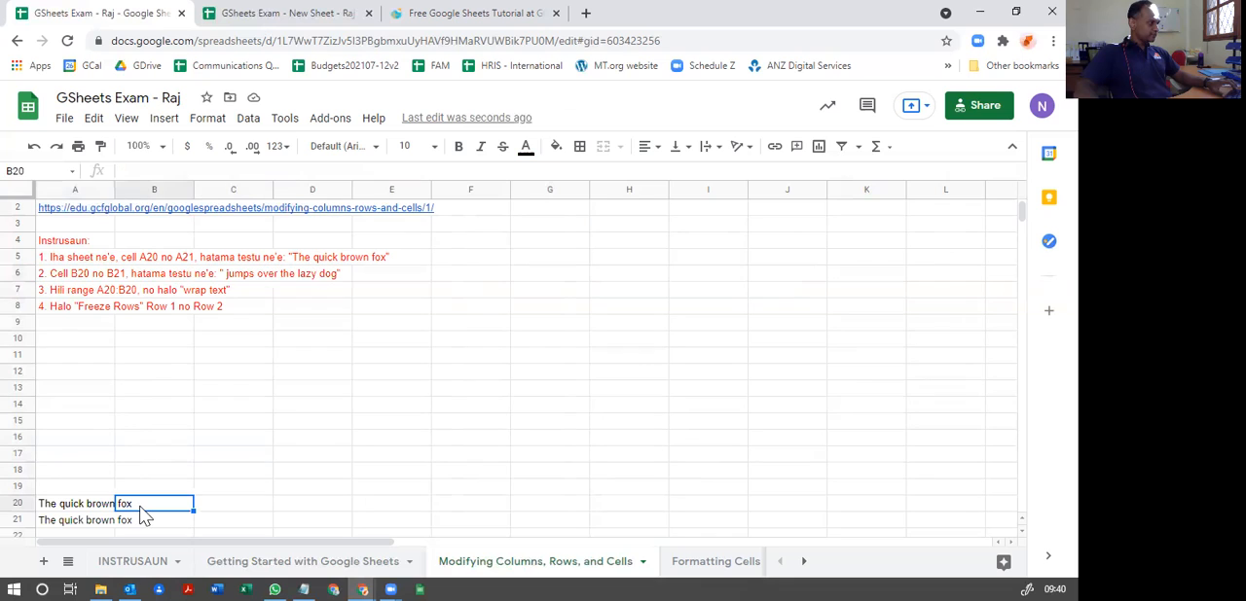
key(ctrl+v)
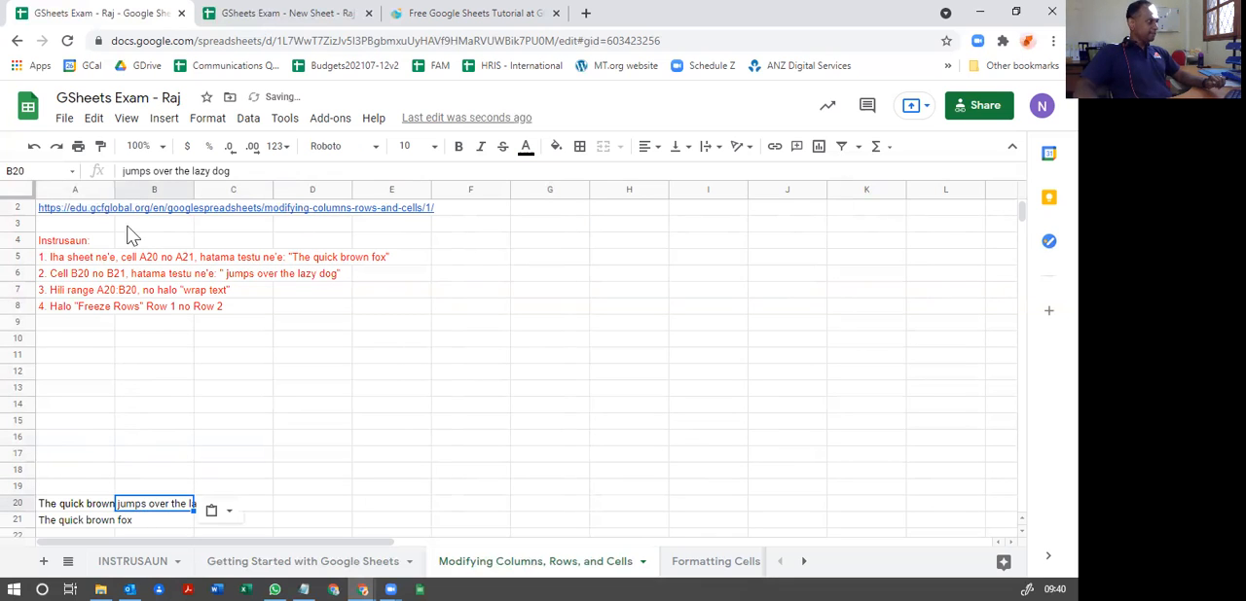
Step: Paste the copied phrase "jumps over the lazy dog" into cell B21 as well
click(145, 519)
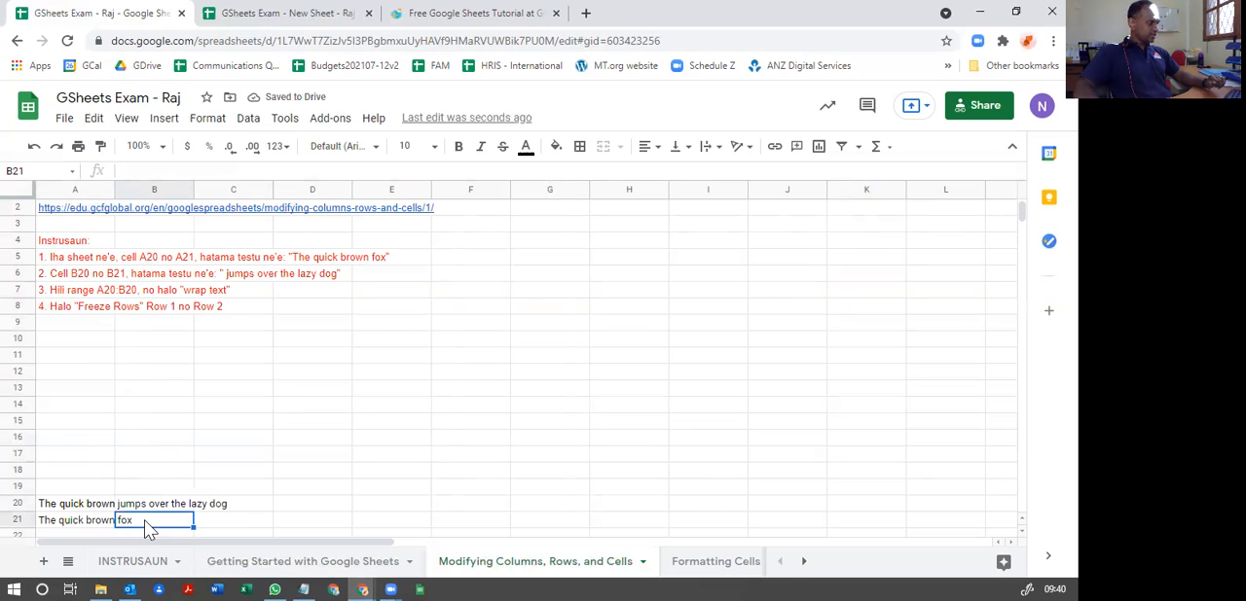
right_click(145, 521)
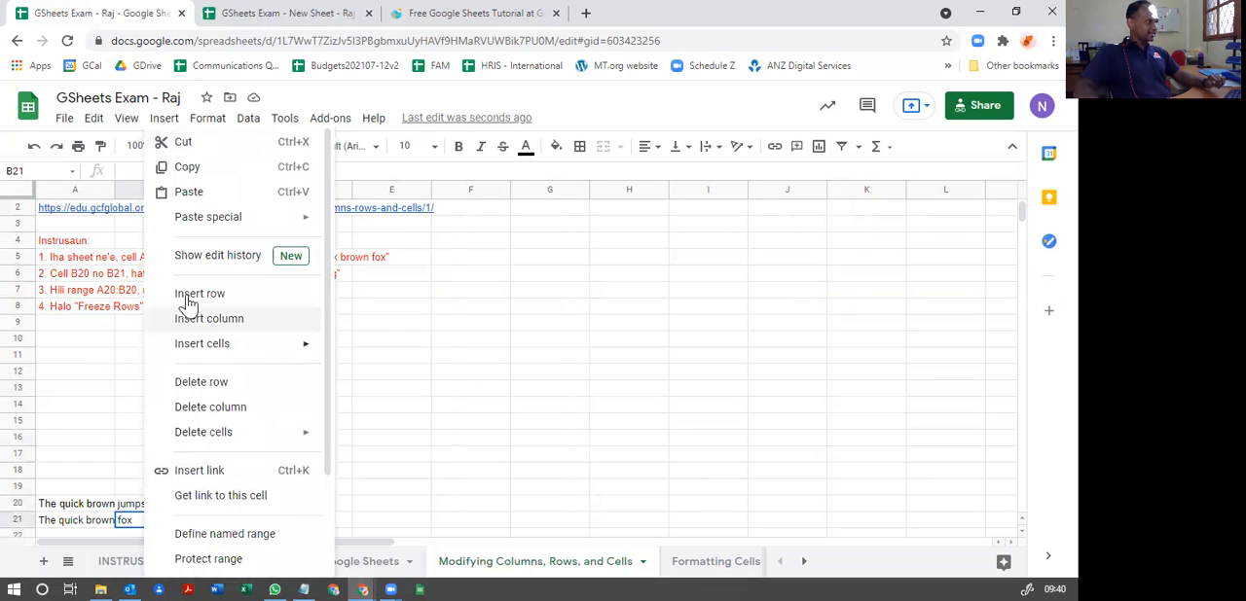
click(192, 193)
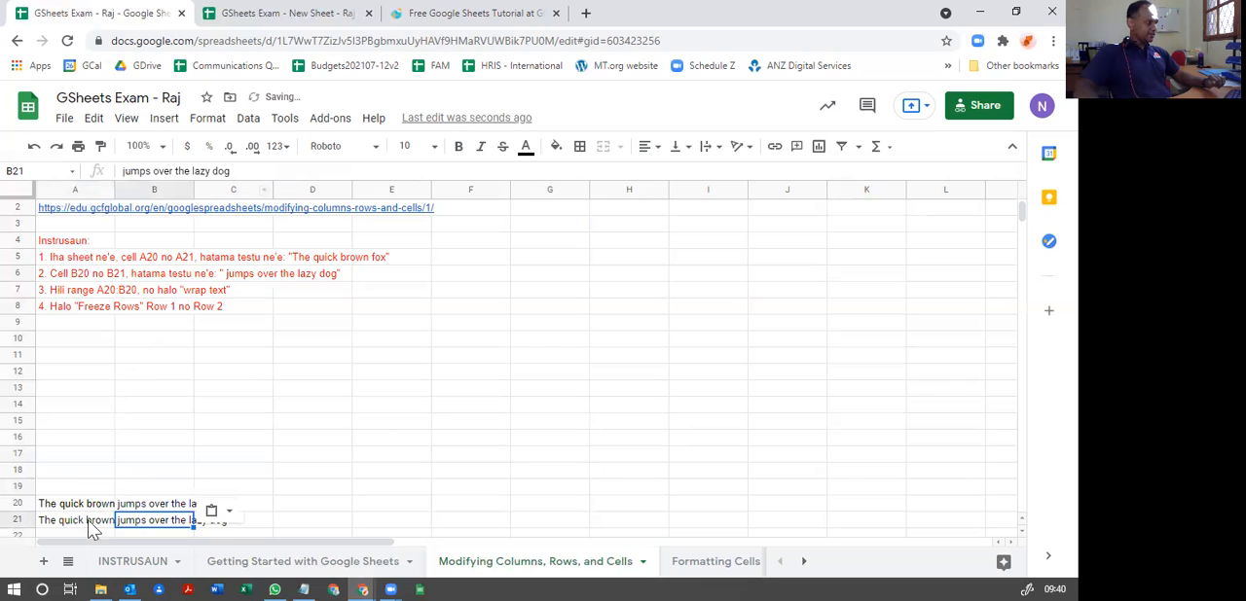
Step: Apply text wrapping to the range A20:B20
click(143, 474)
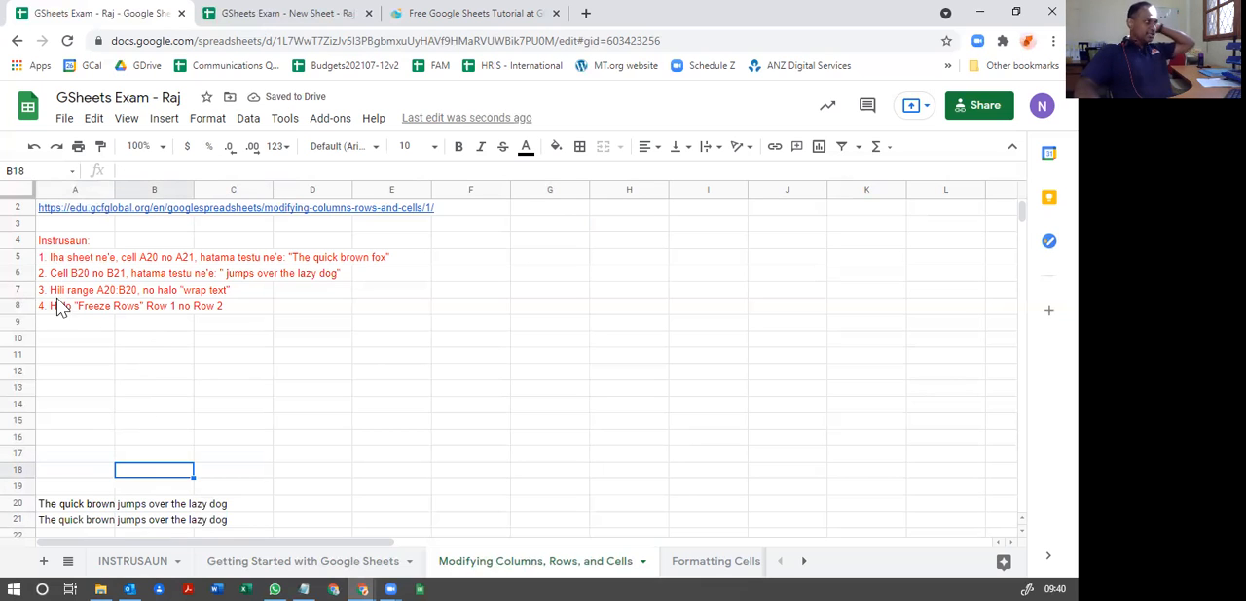
click(70, 507)
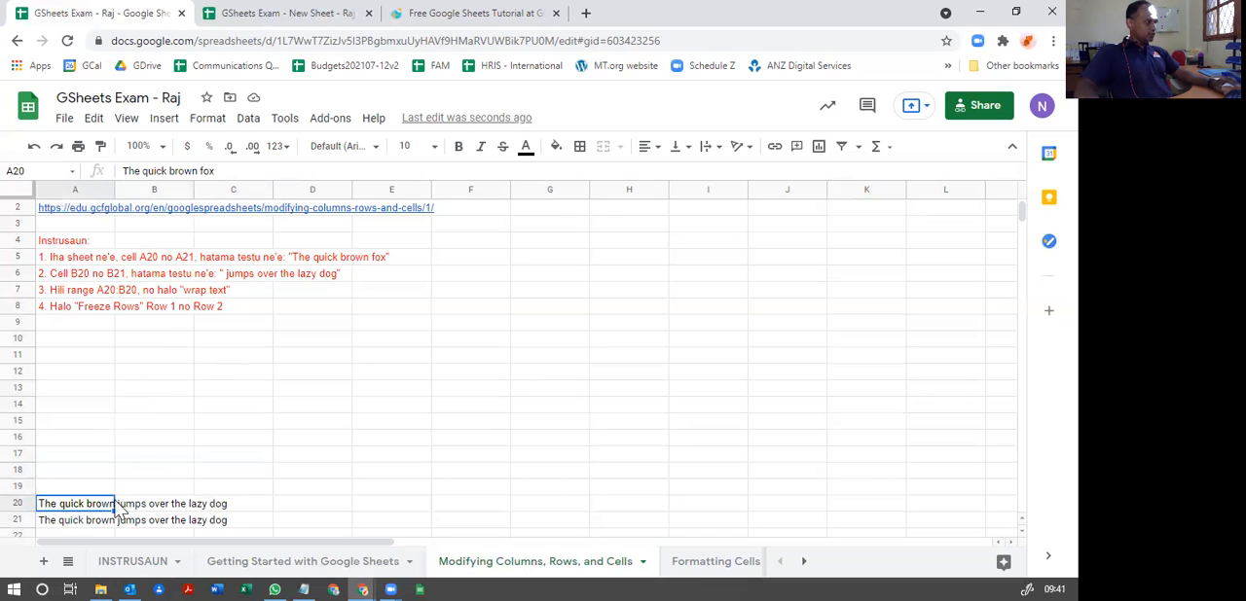
click(152, 506)
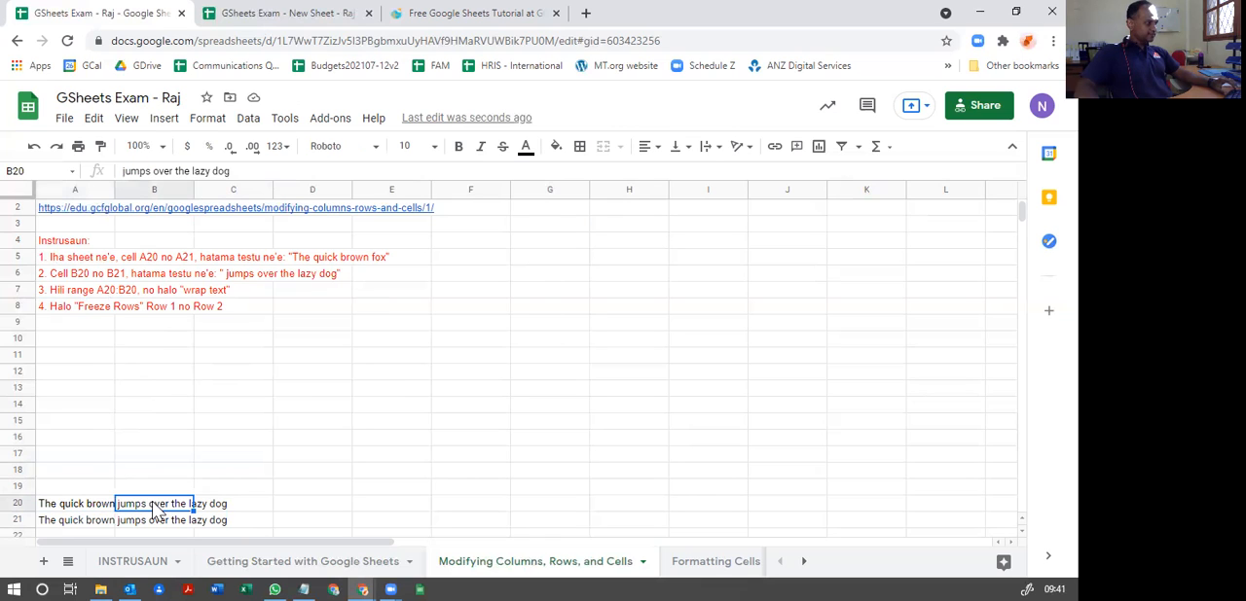
click(62, 507)
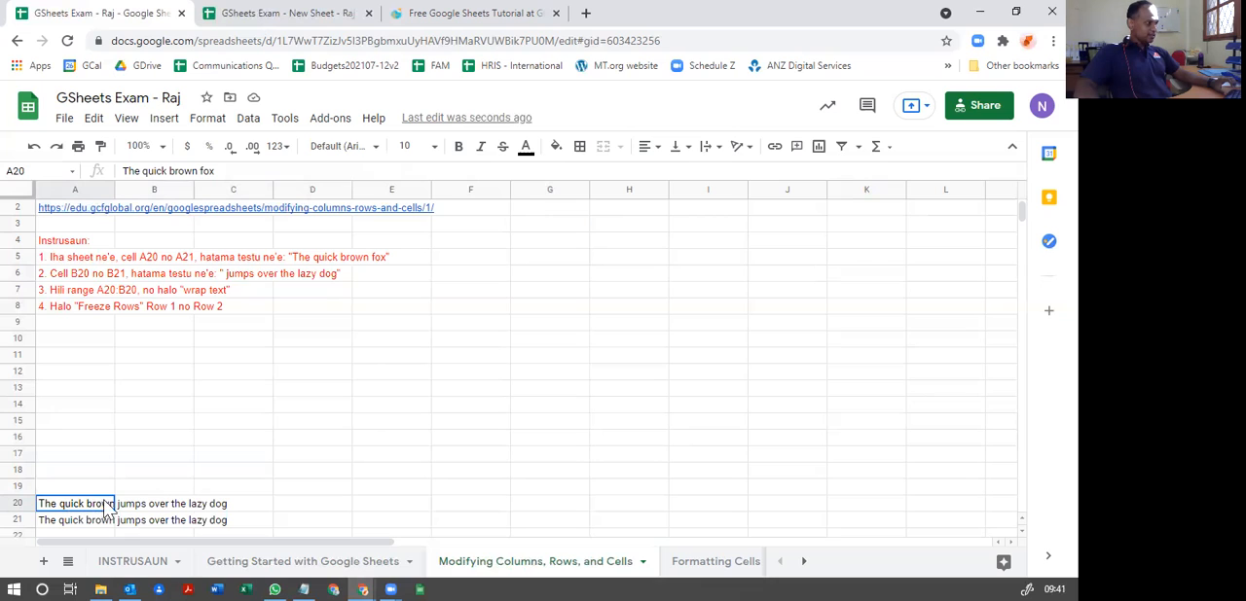
drag(98, 509, 152, 506)
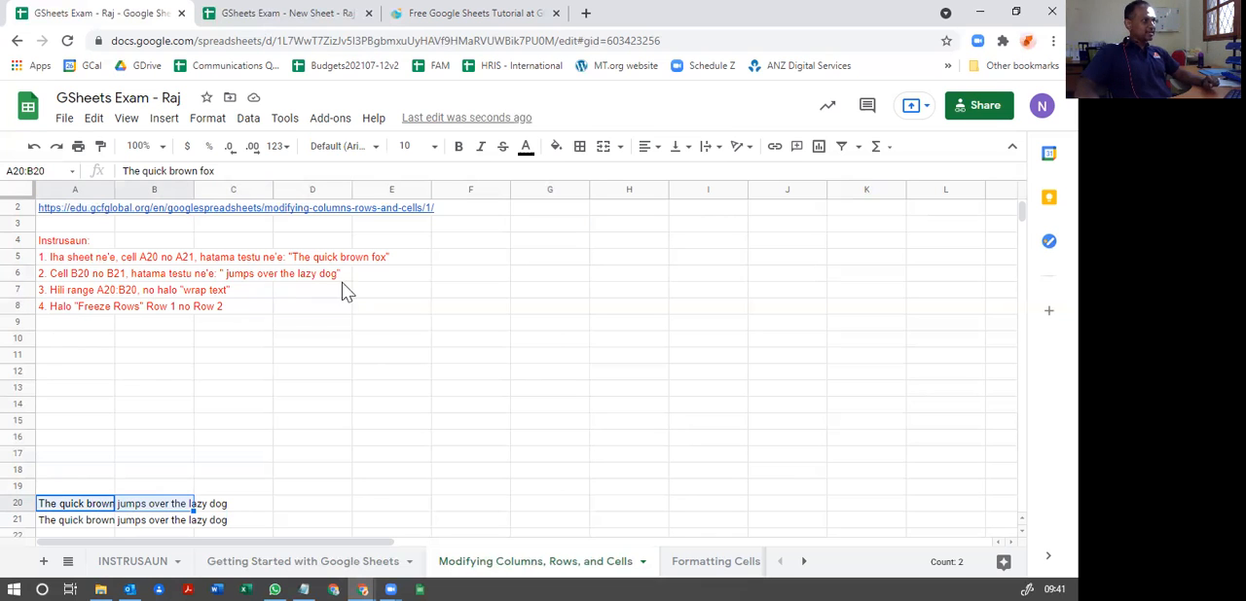
click(718, 154)
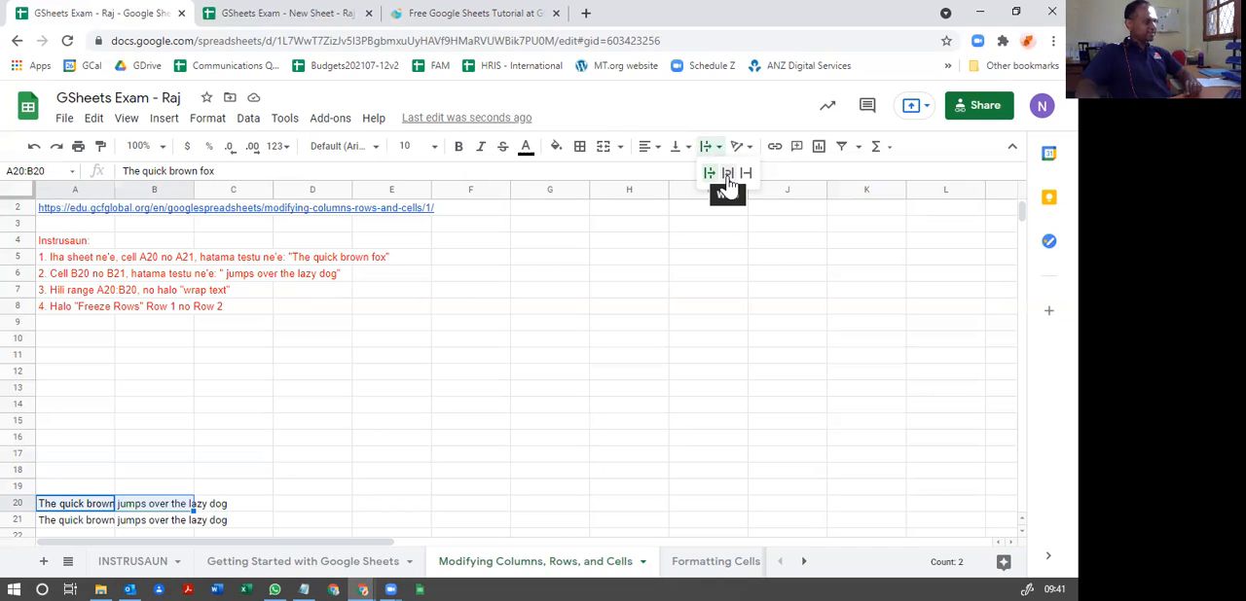
click(726, 175)
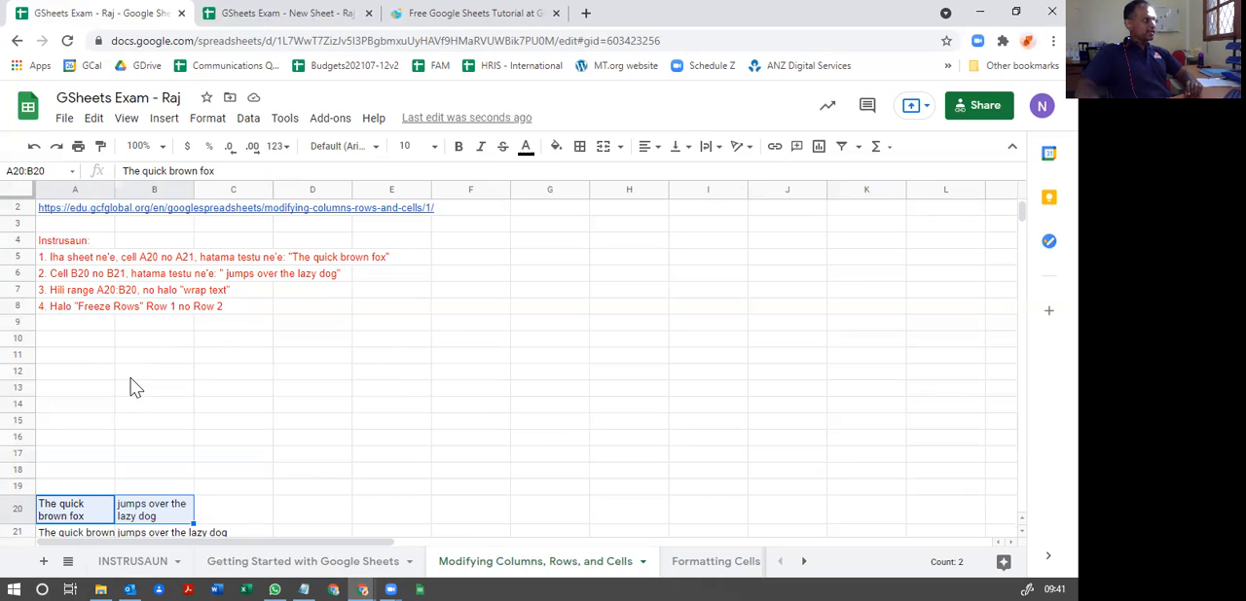
Step: Freeze the first two rows of the sheet using the Freeze command's 2 rows option
scroll(130, 387, up, 1)
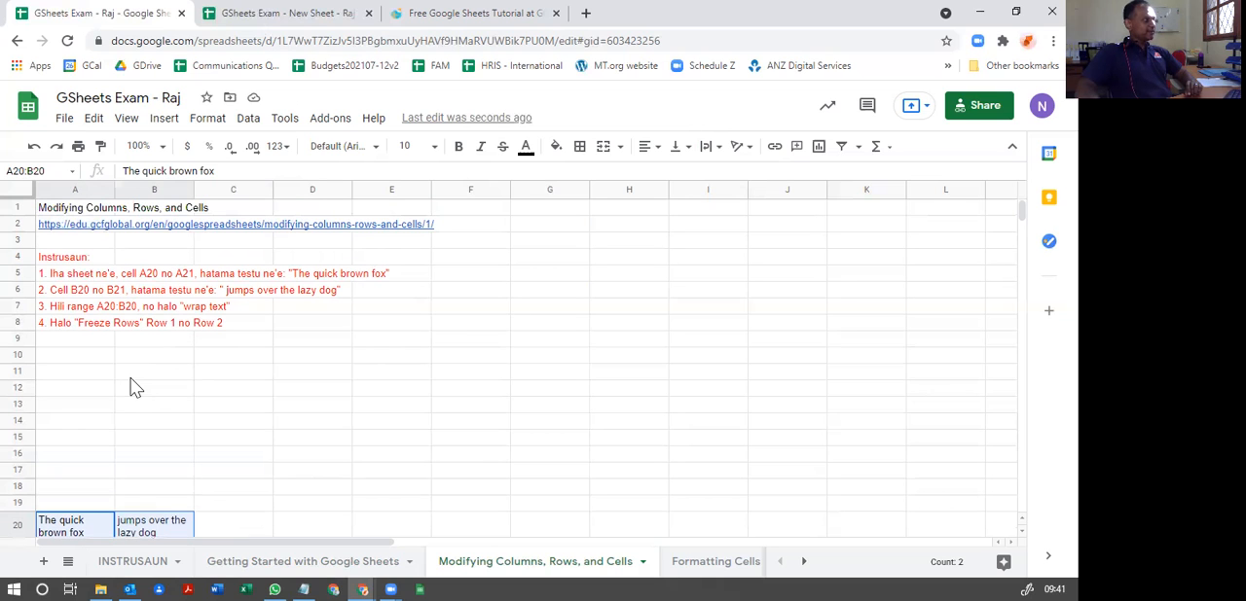
click(16, 208)
click(18, 226)
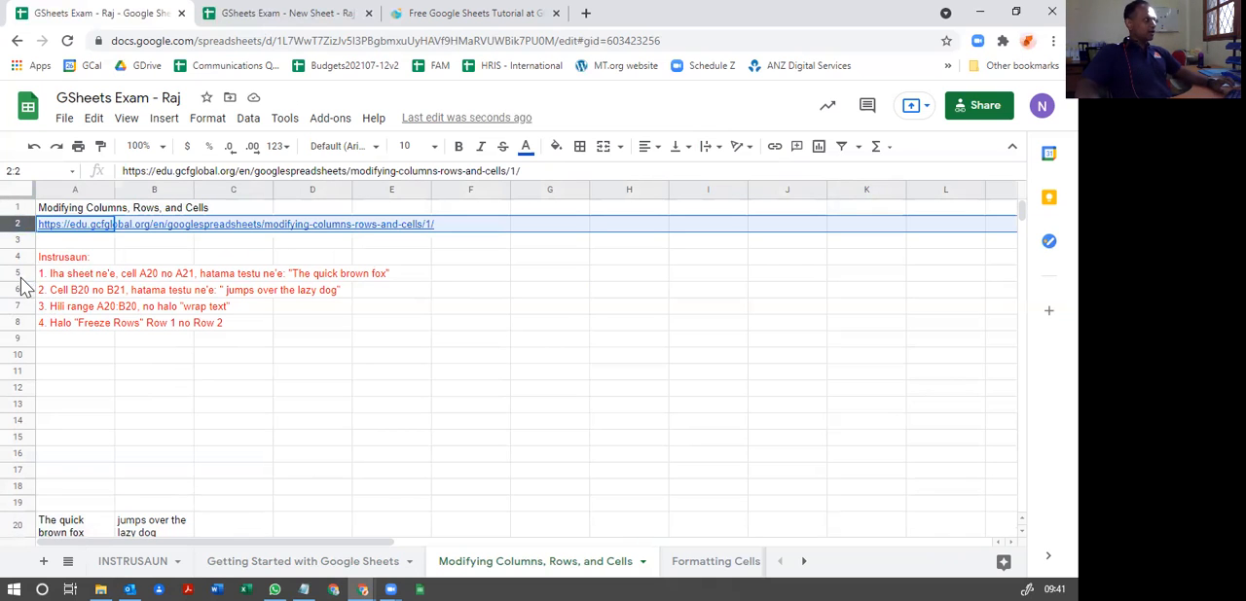
click(17, 204)
drag(17, 204, 17, 214)
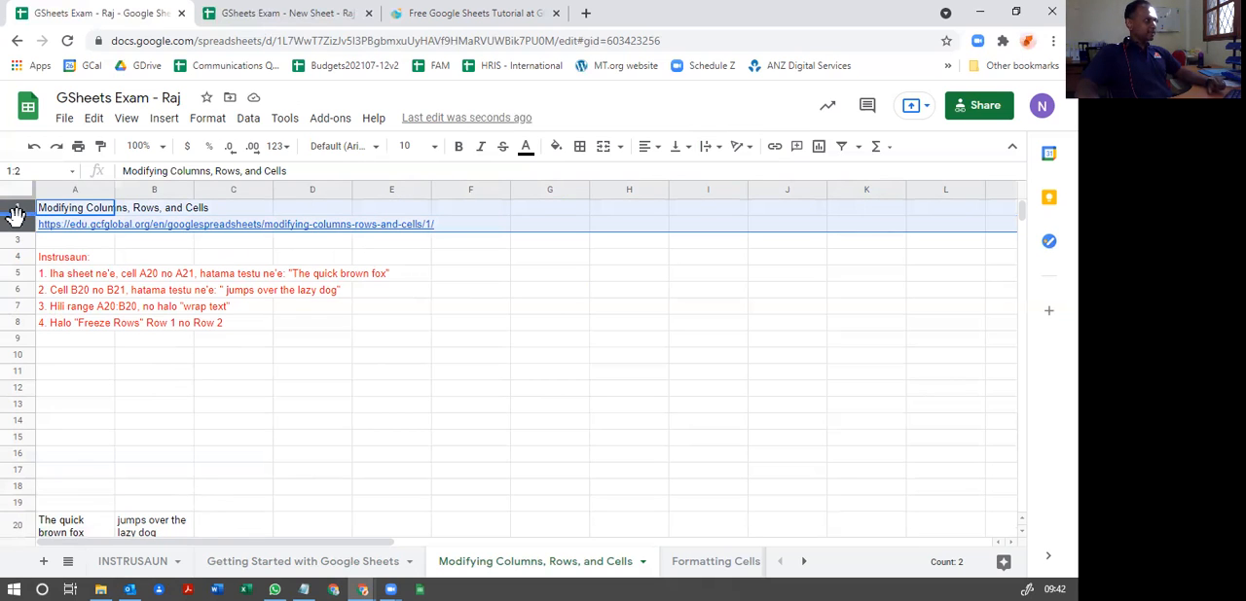
right_click(17, 218)
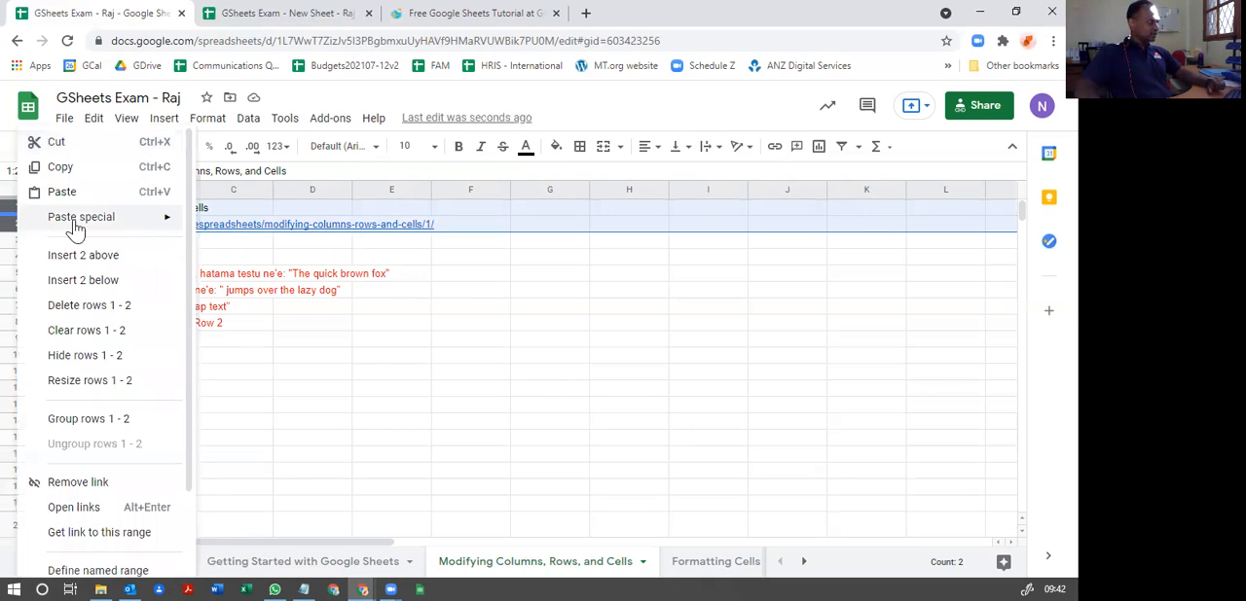
scroll(97, 331, down, 2)
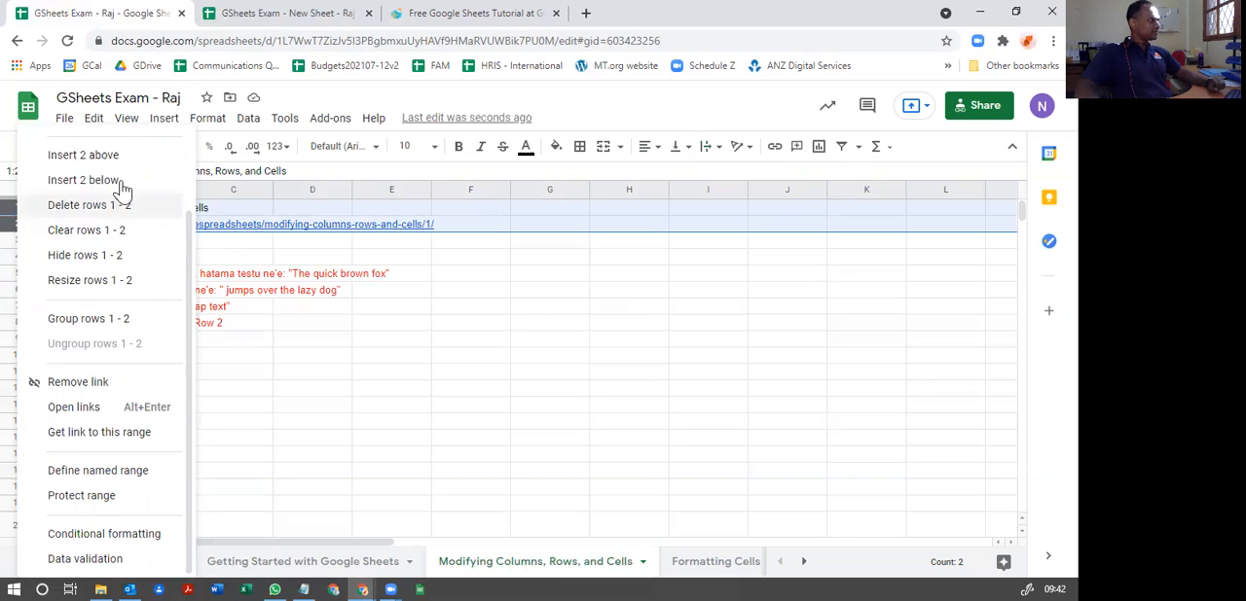
click(127, 120)
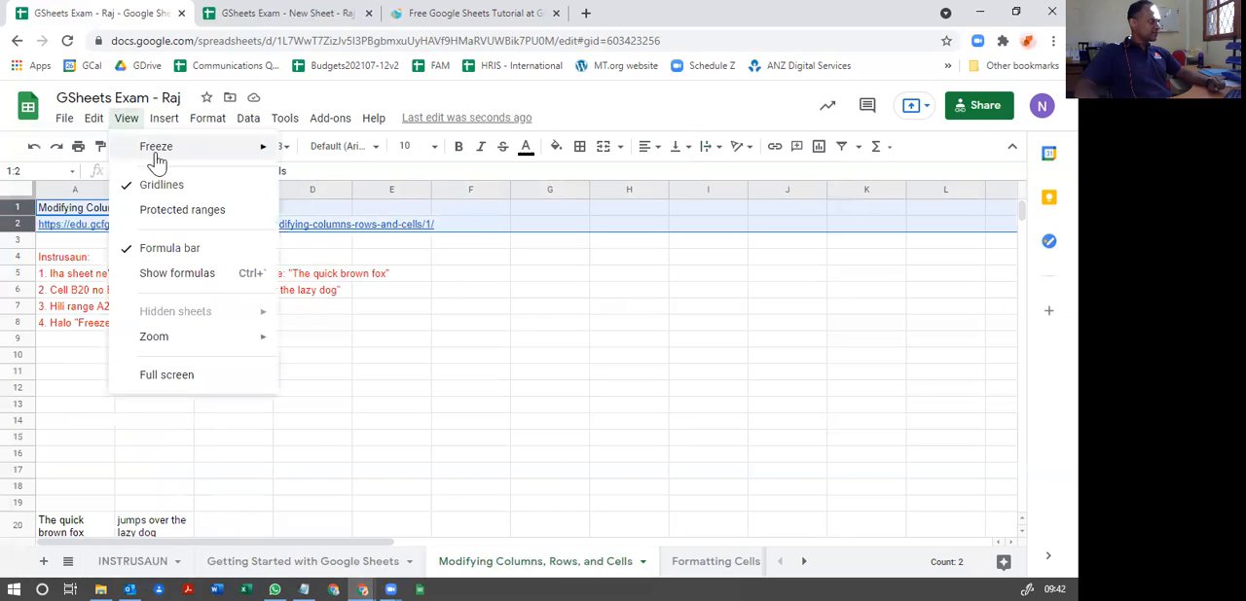
mouse_move(158, 162)
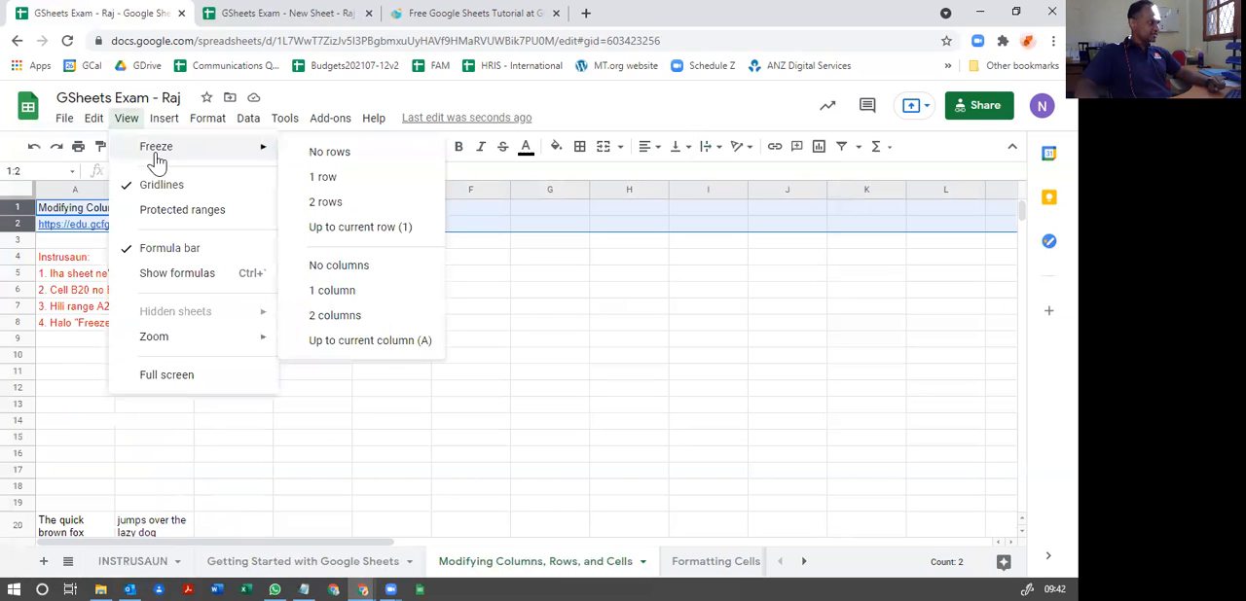
click(324, 205)
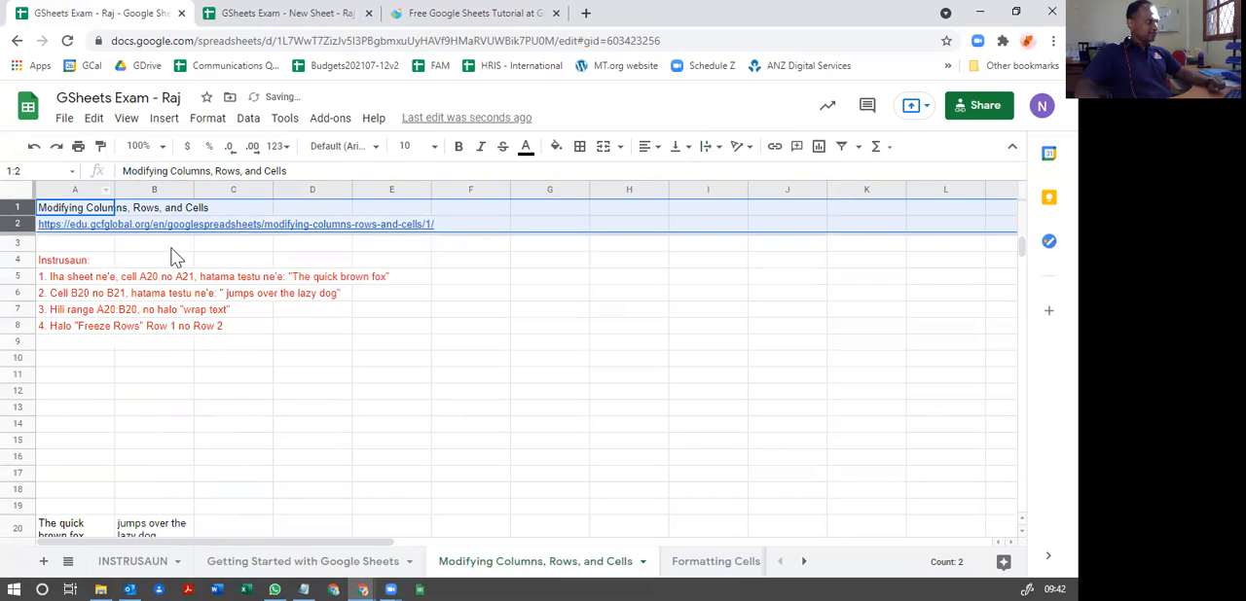
click(502, 281)
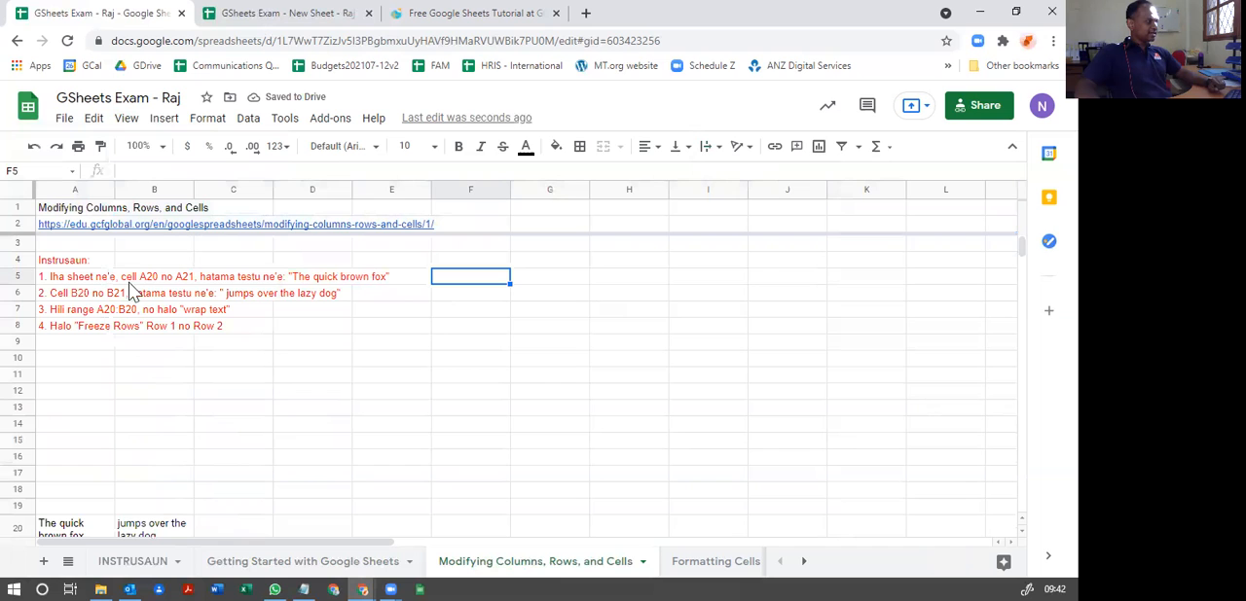
Step: Check how the frozen header rows behave over the data, and undo the row freeze
scroll(169, 313, down, 1)
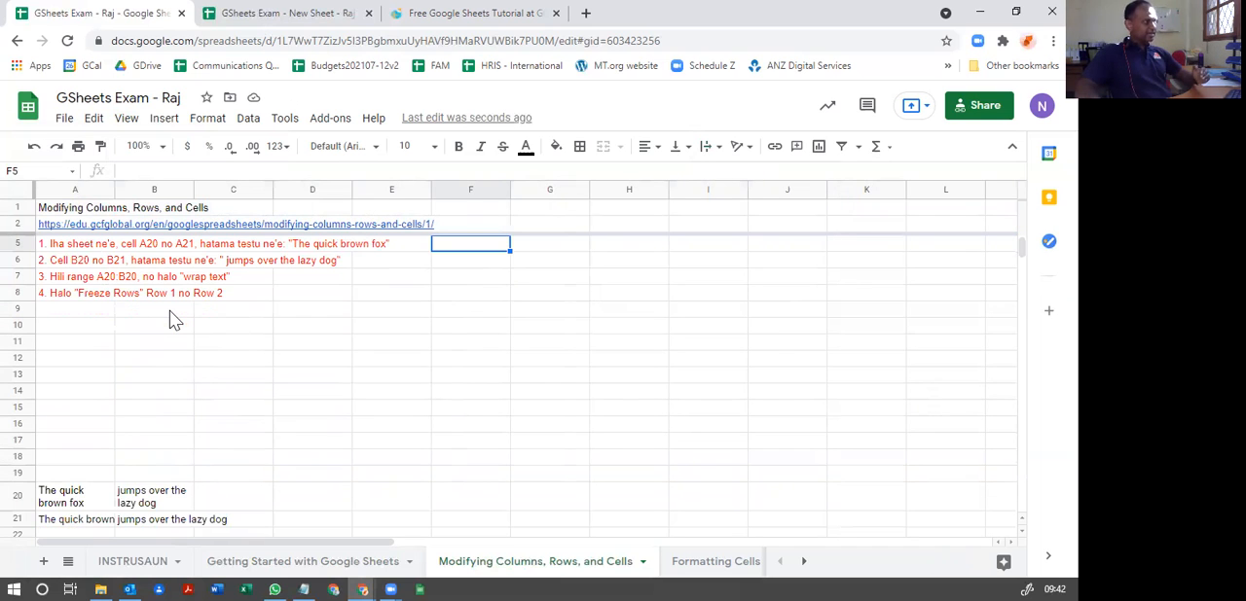
scroll(169, 321, down, 7)
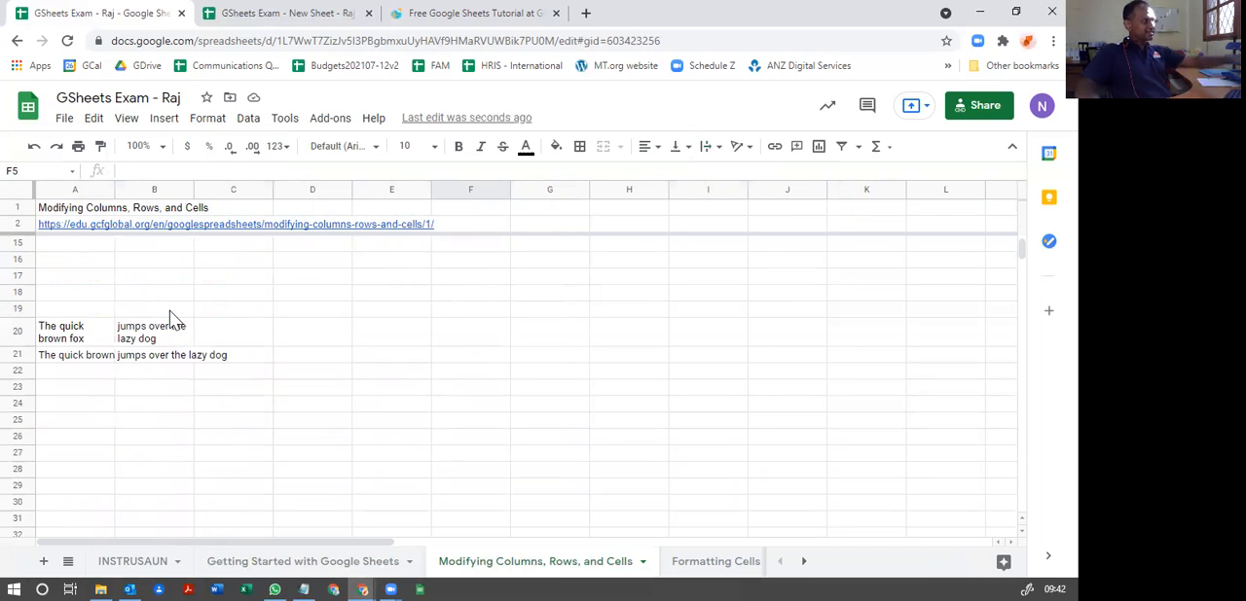
scroll(169, 311, up, 7)
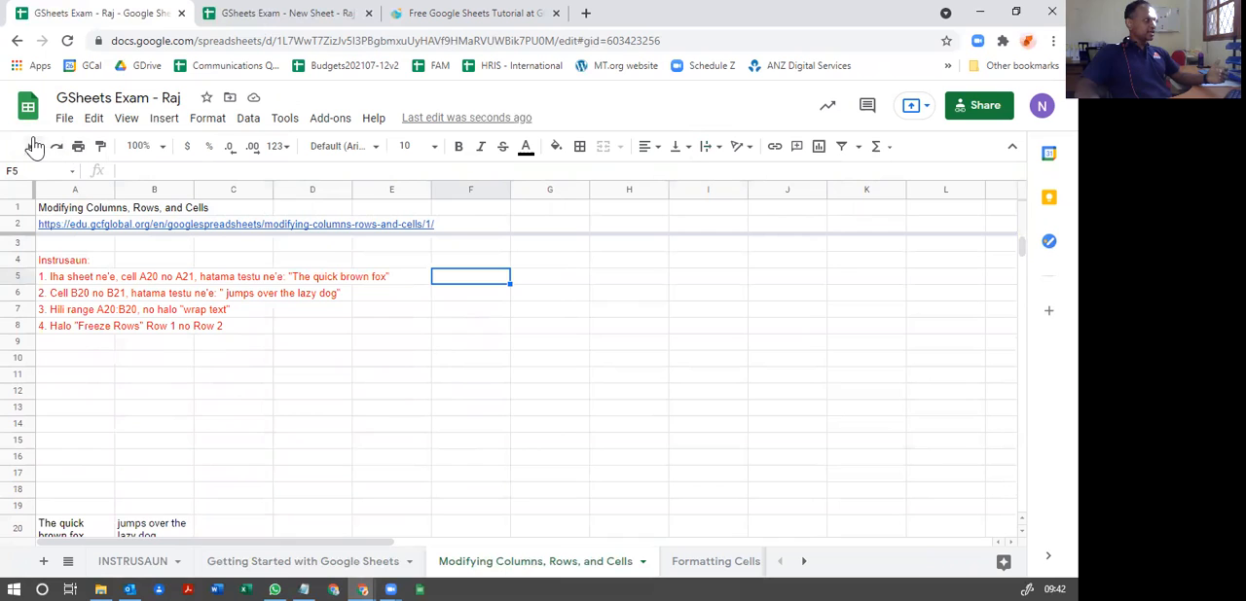
click(34, 147)
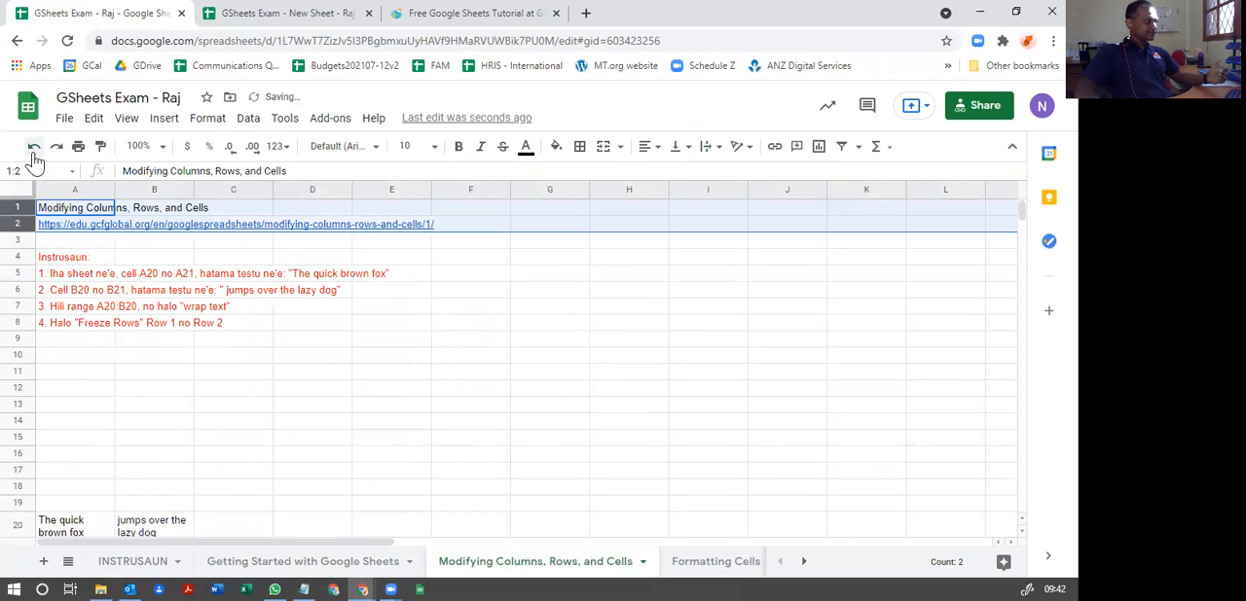
click(218, 246)
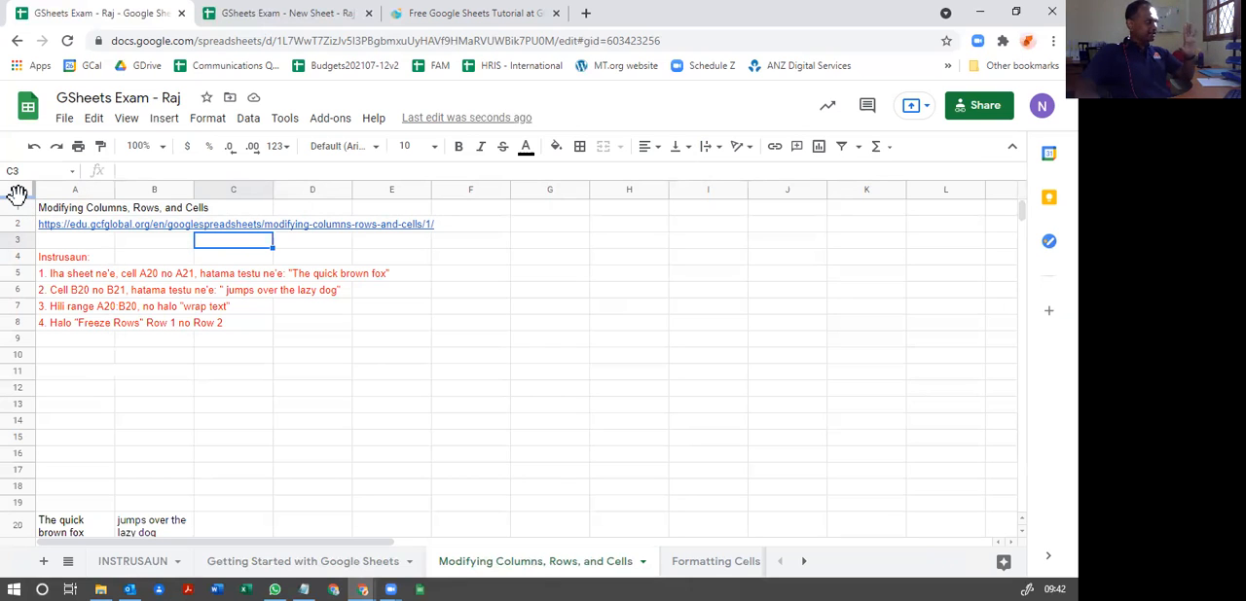
Step: Freeze rows 1 and 2 by moving the freeze divider directly below row 2, and check them against the rows beneath
drag(18, 193, 19, 235)
scroll(205, 358, down, 2)
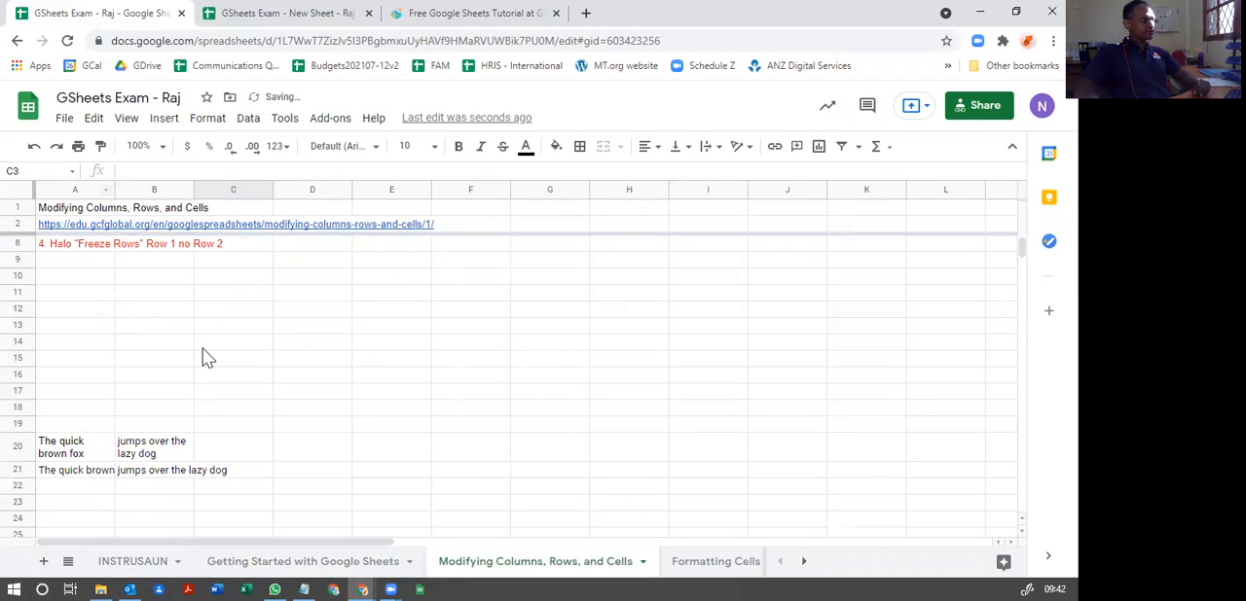
scroll(203, 350, down, 7)
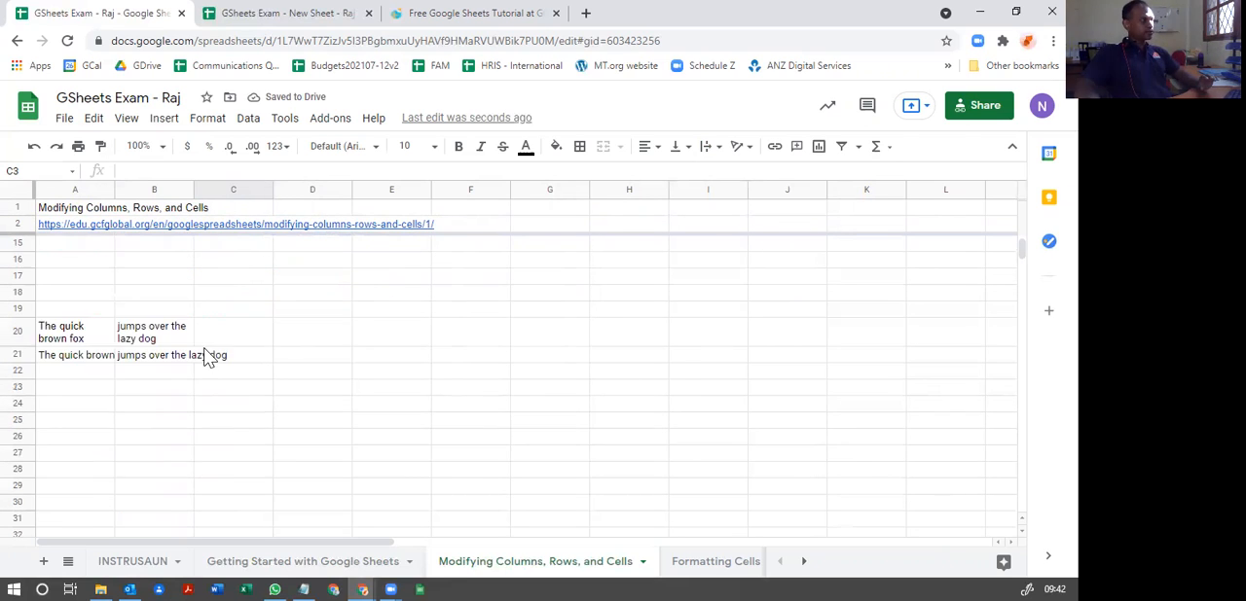
scroll(138, 400, up, 8)
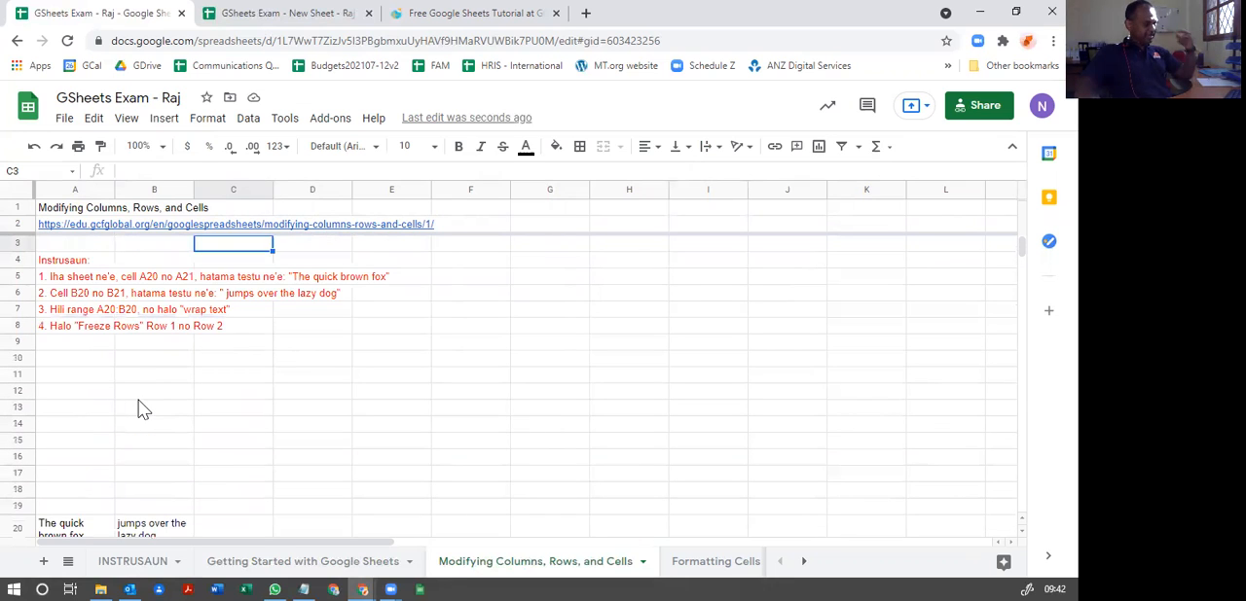
scroll(139, 399, down, 2)
scroll(138, 400, down, 18)
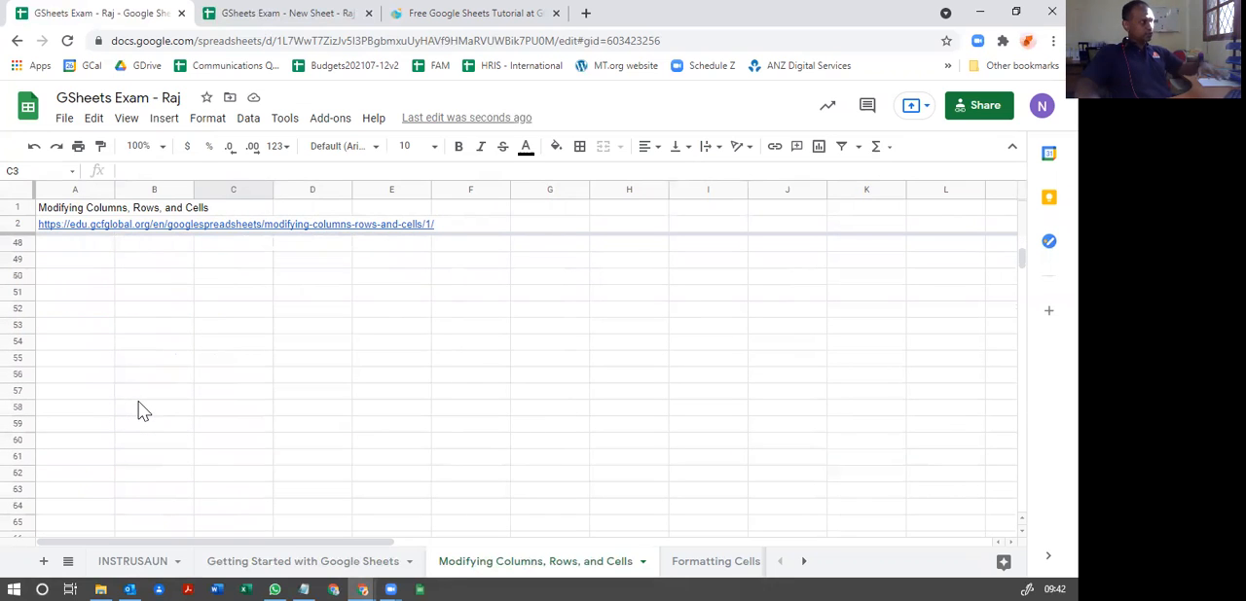
scroll(138, 405, up, 20)
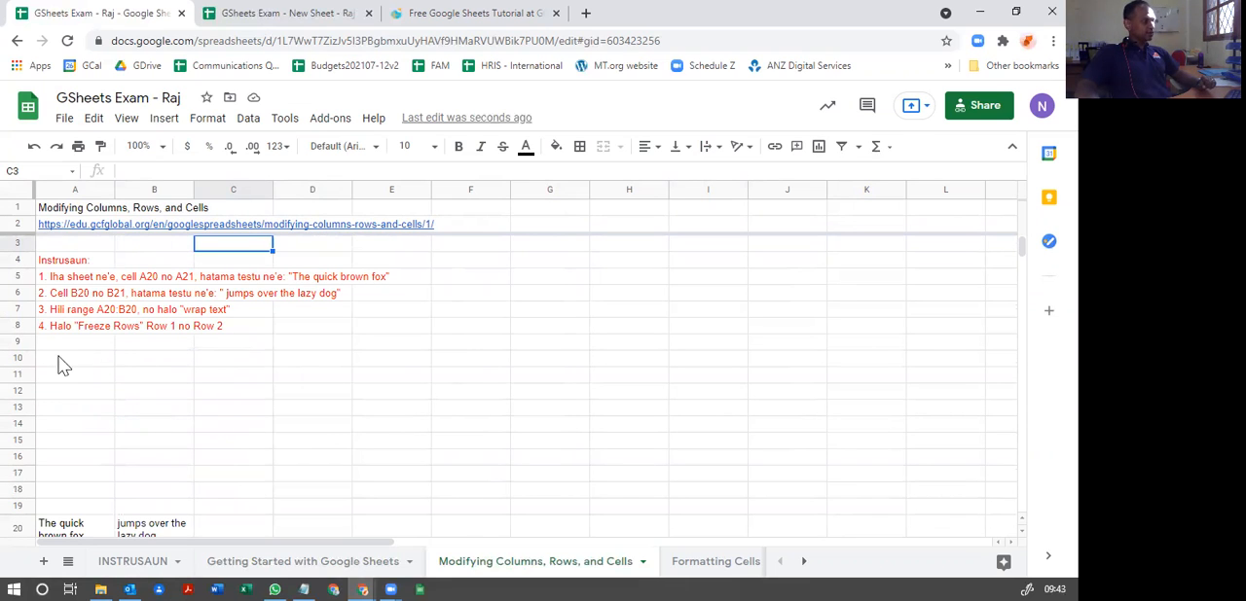
click(168, 391)
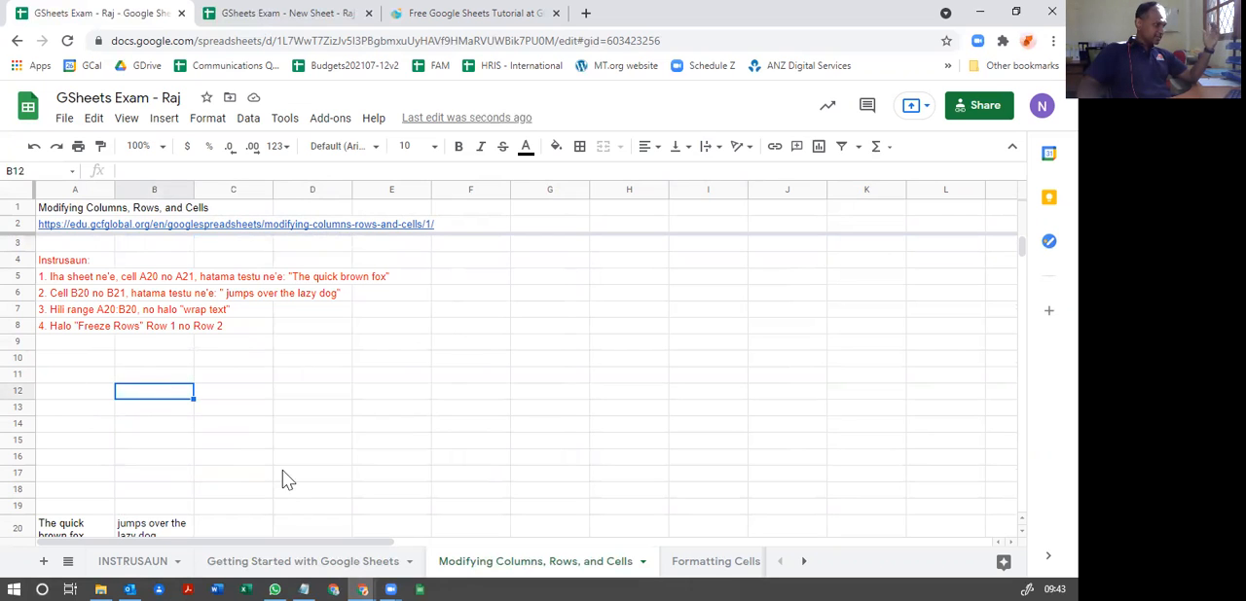
Step: Open the Formatting Cells sheet and enter "1230 RHD" in cell A15
click(689, 569)
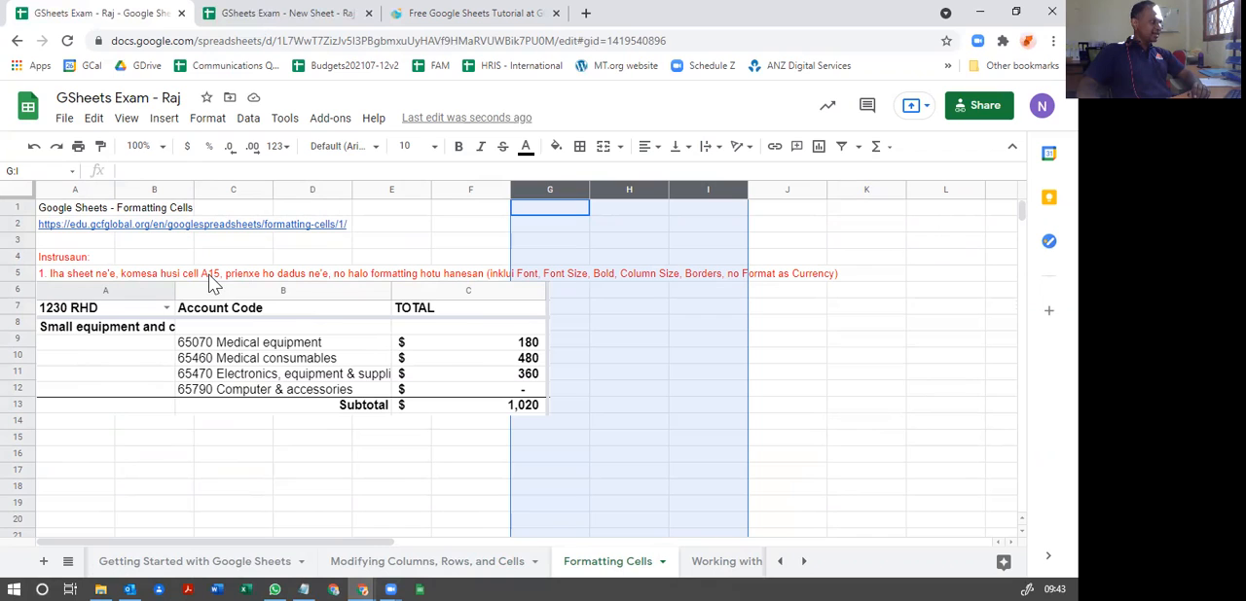
click(64, 445)
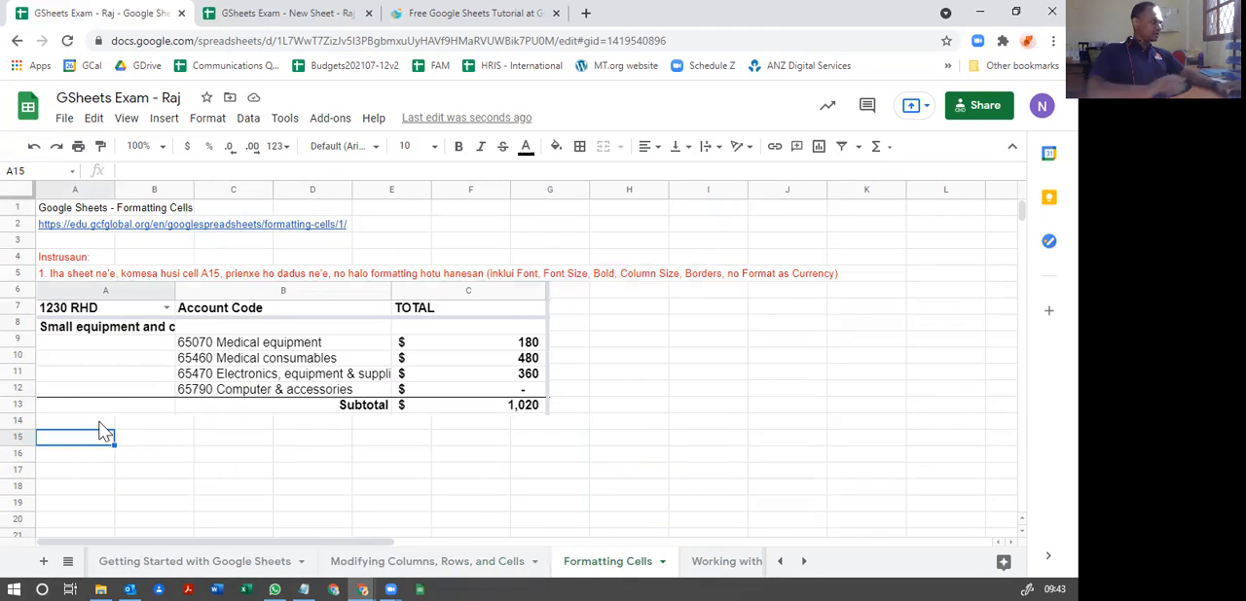
text(1230 RHD)
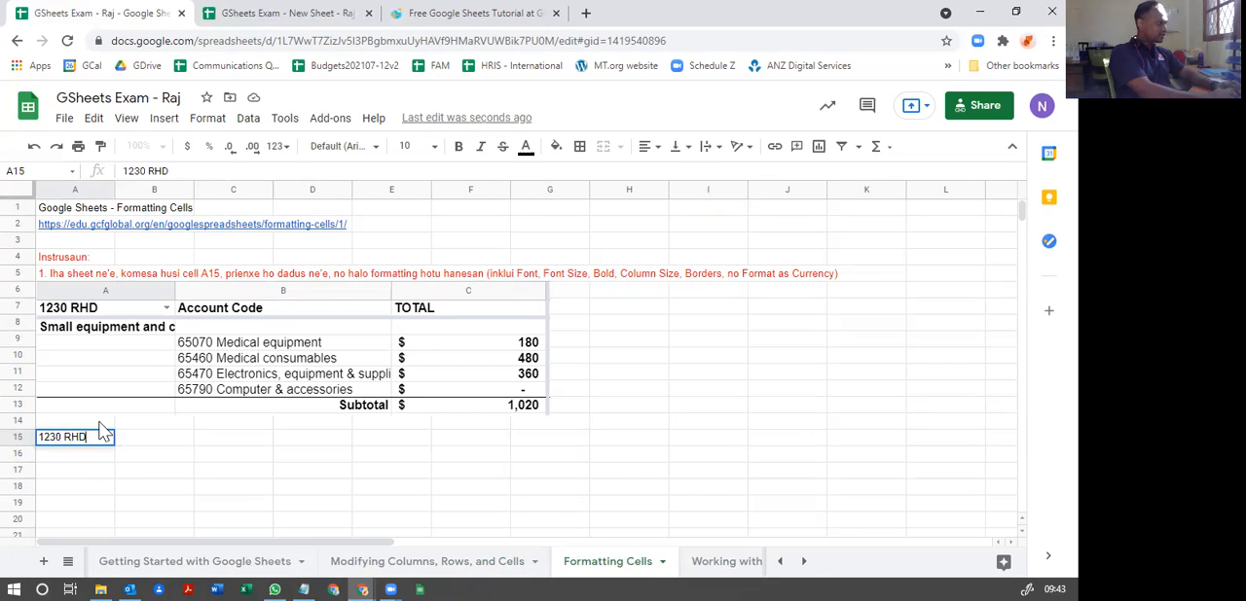
key(Return)
Step: Enter "Small equipment and c..." in cell A16 and return to cell A15
text(S)
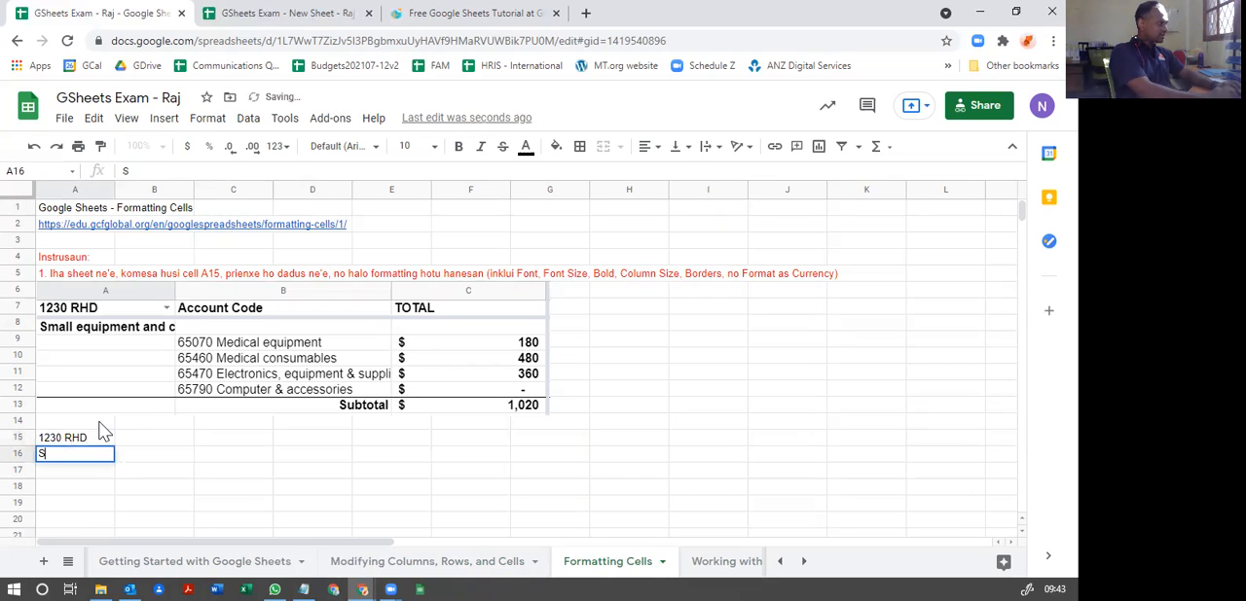
text(mall equi)
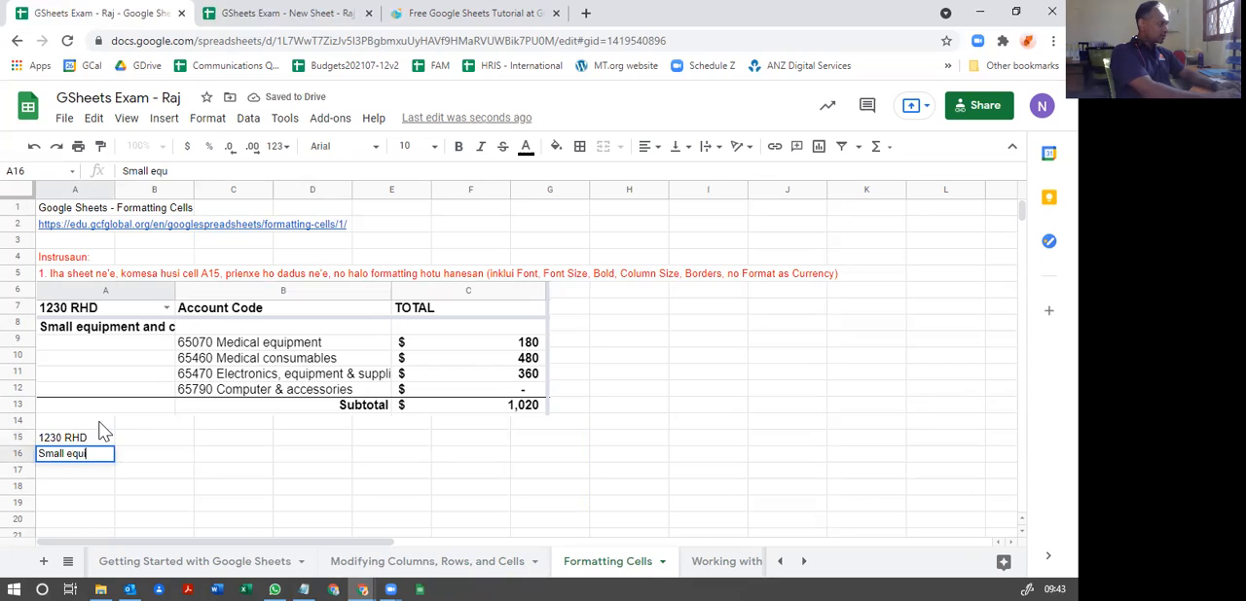
text(pment and c..nsumab)
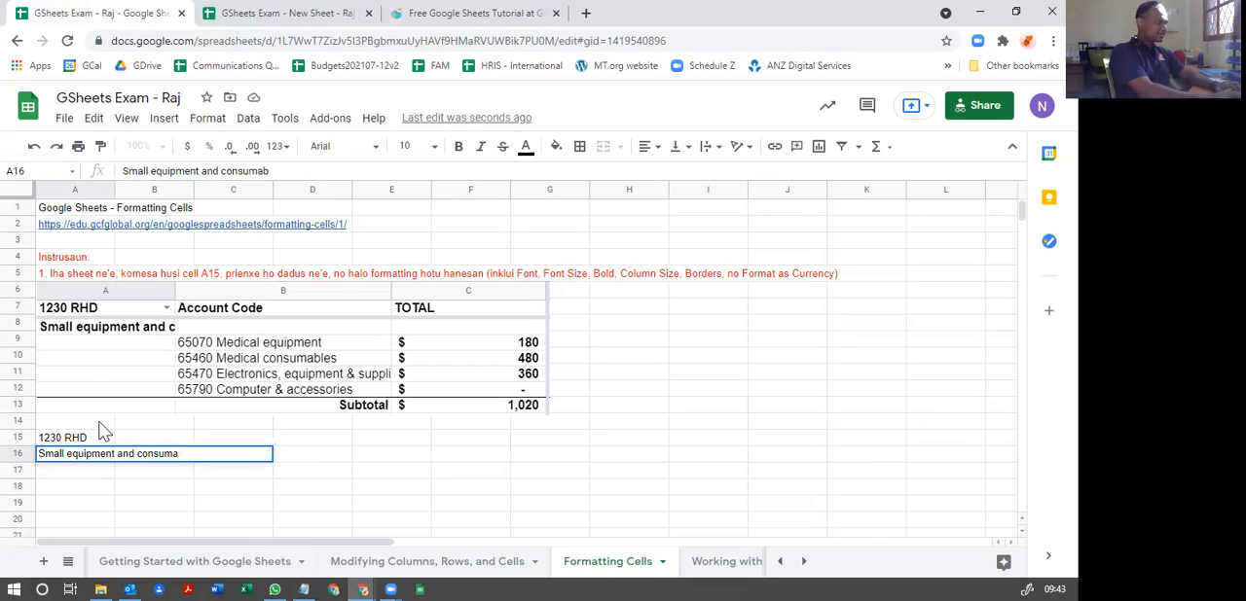
text(les.)
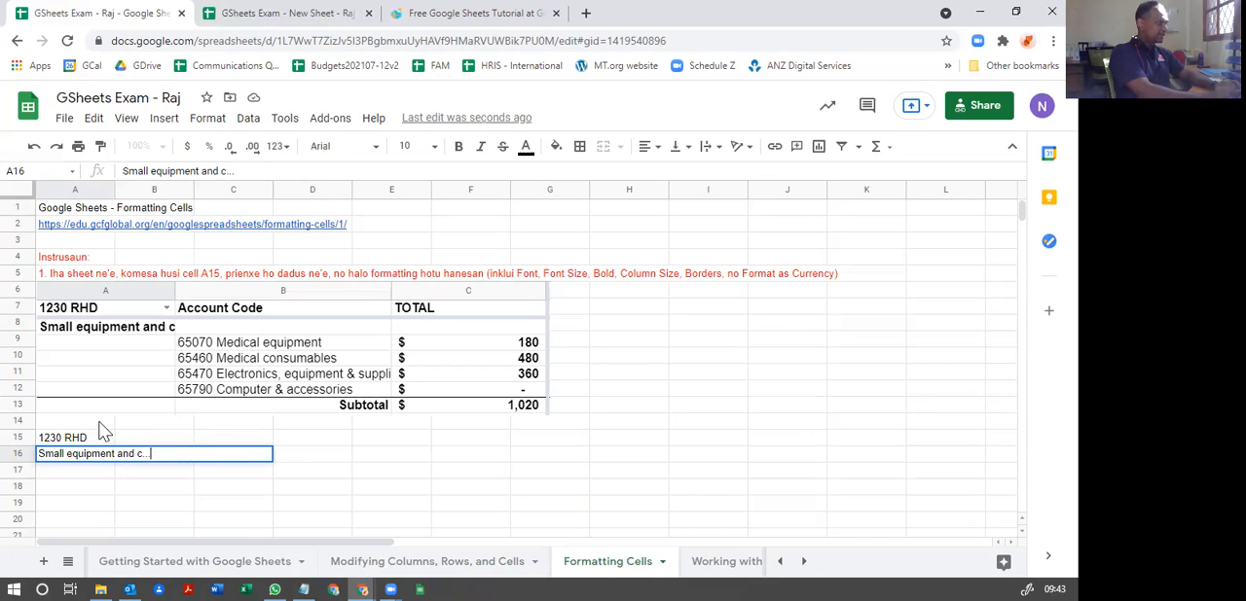
text(.)
key(Return)
key(Up)
key(Up)
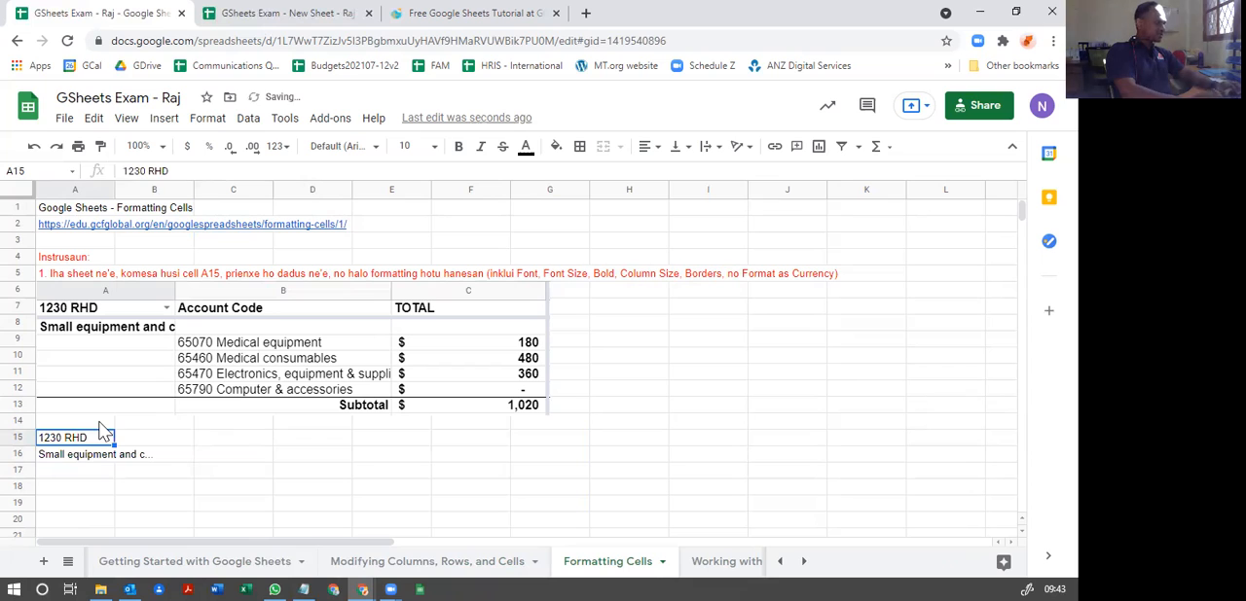
Step: Enter "Account Code" in cell B15 and leave cell B16 empty
key(Right)
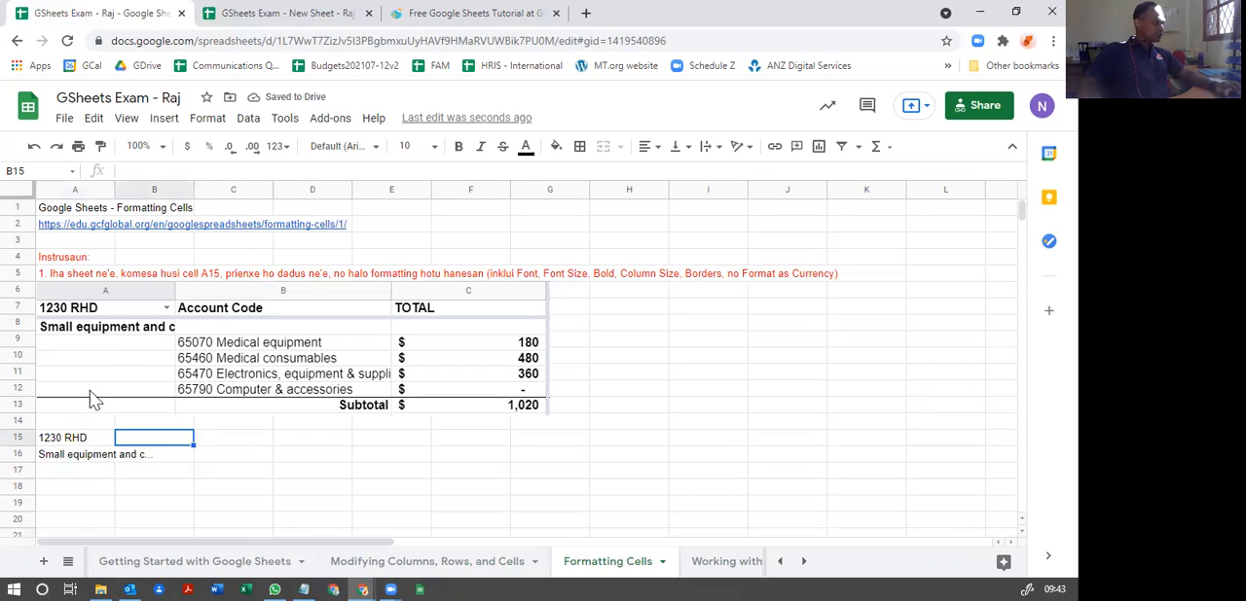
text(Account Code)
key(Return)
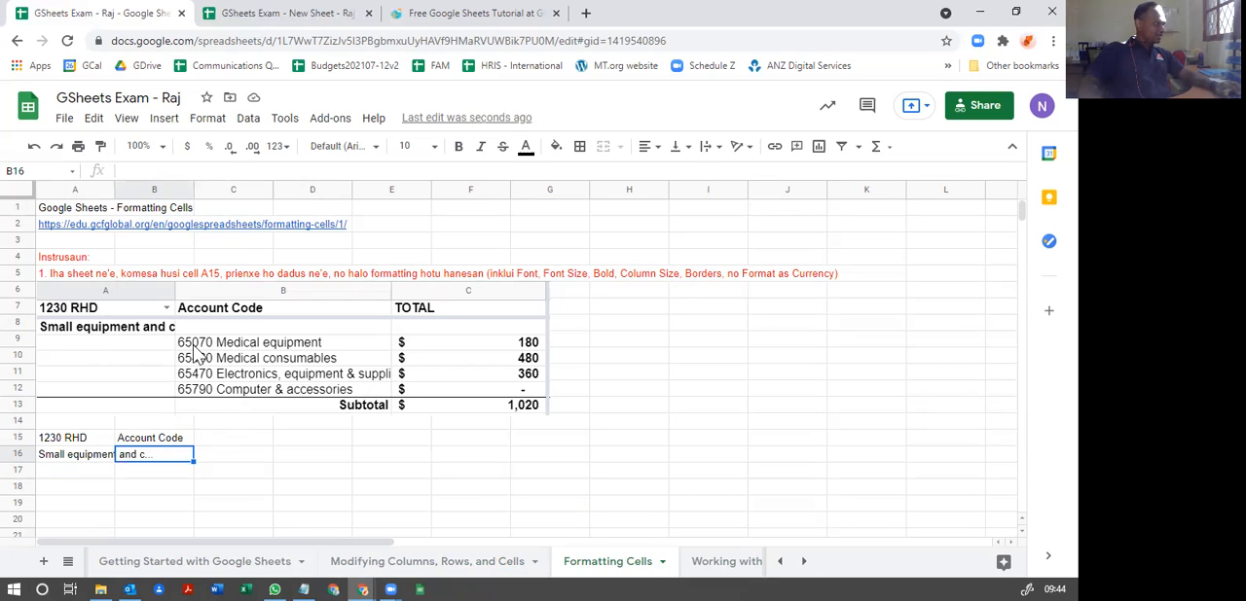
text(df)
key(BackSpace)
key(BackSpace)
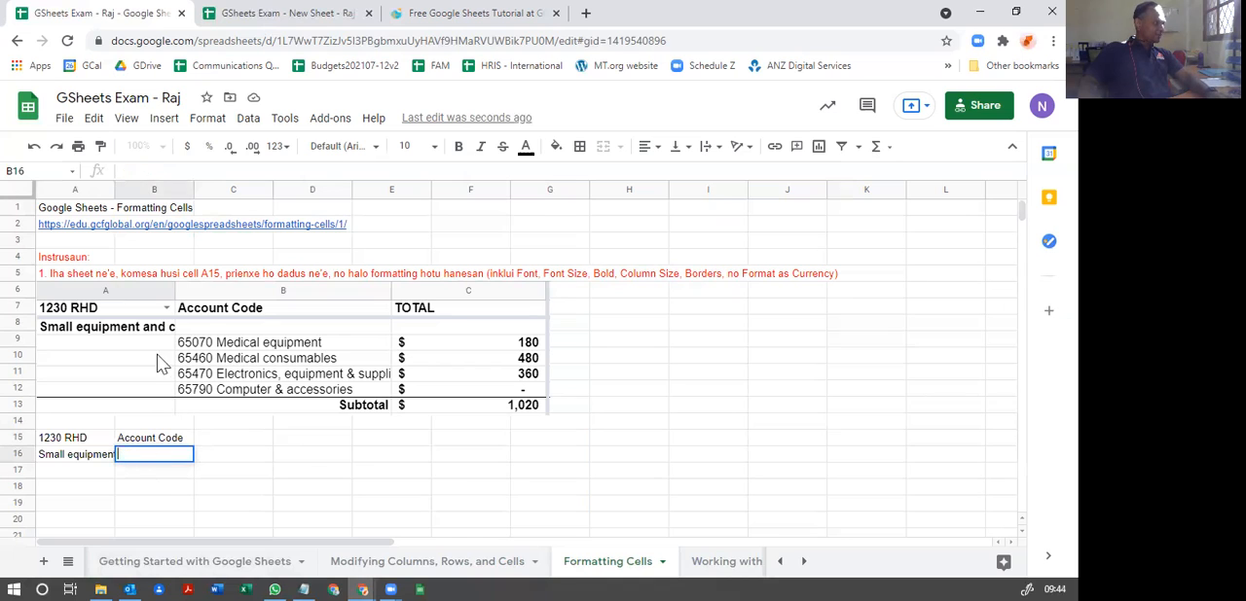
Step: Enter "65070 Medical equipment" in cell B17, with "equipment" in lowercase
click(125, 470)
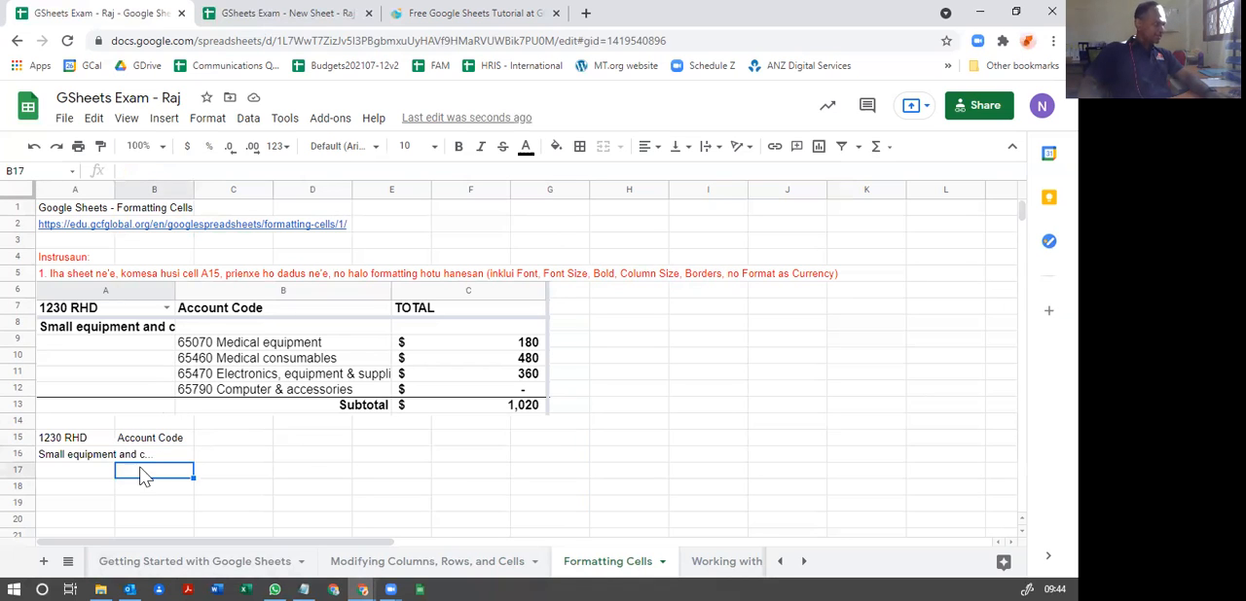
text(6)
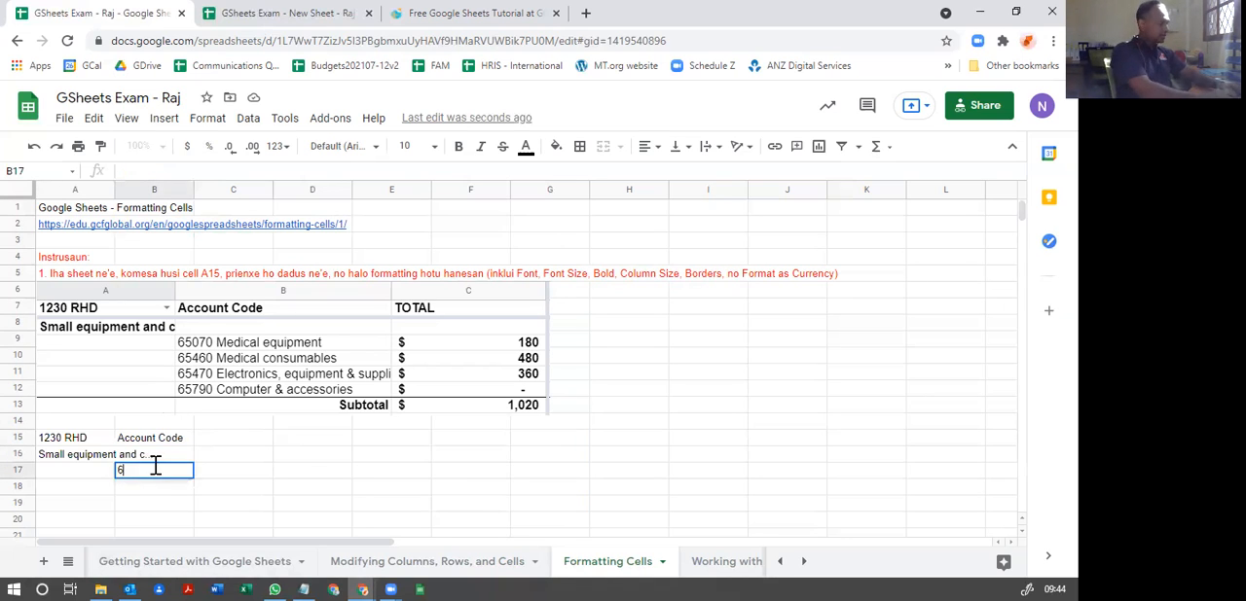
text(5070)
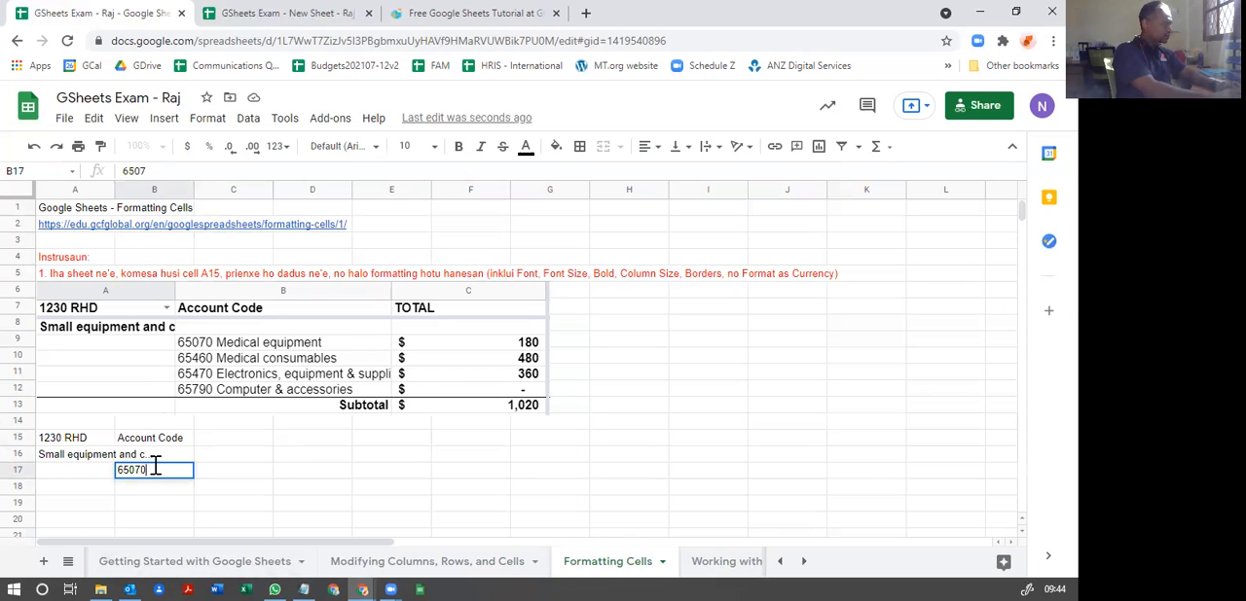
text( Medical equipment)
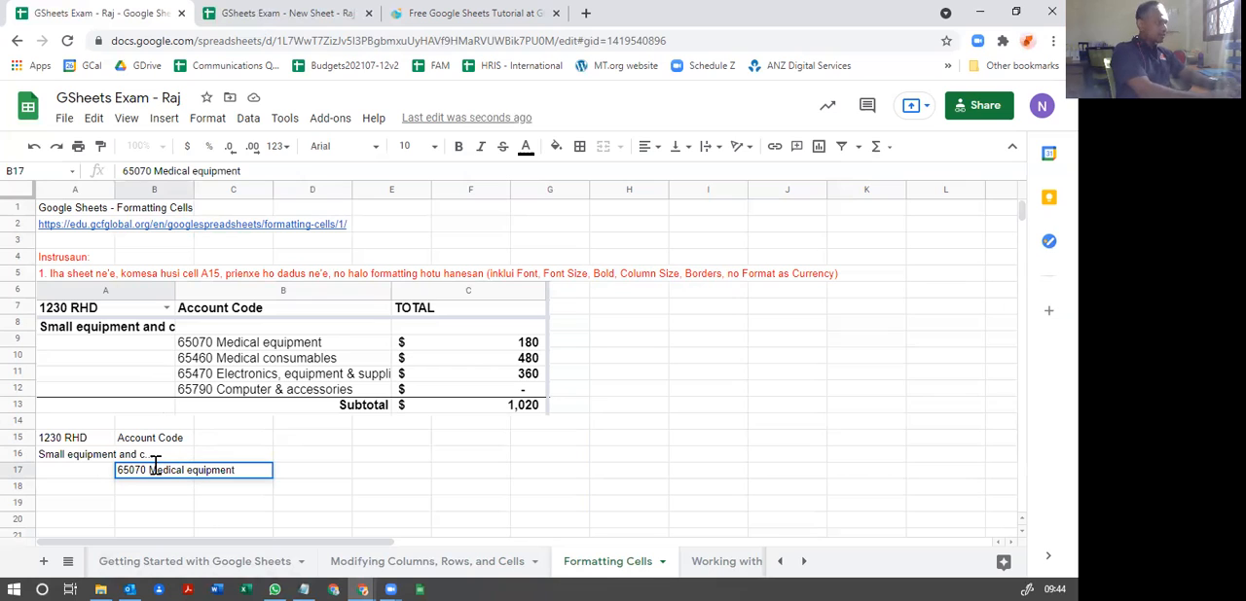
key(BackSpace)
key(BackSpace)
key(BackSpace)
key(BackSpace)
key(BackSpace)
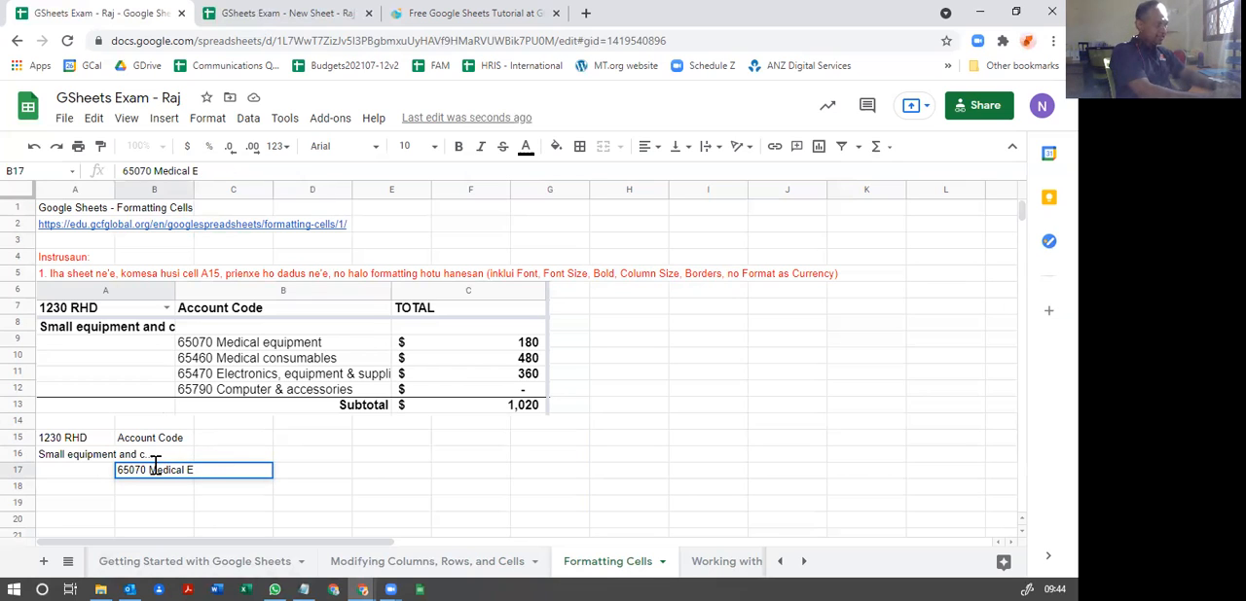
text(equipment)
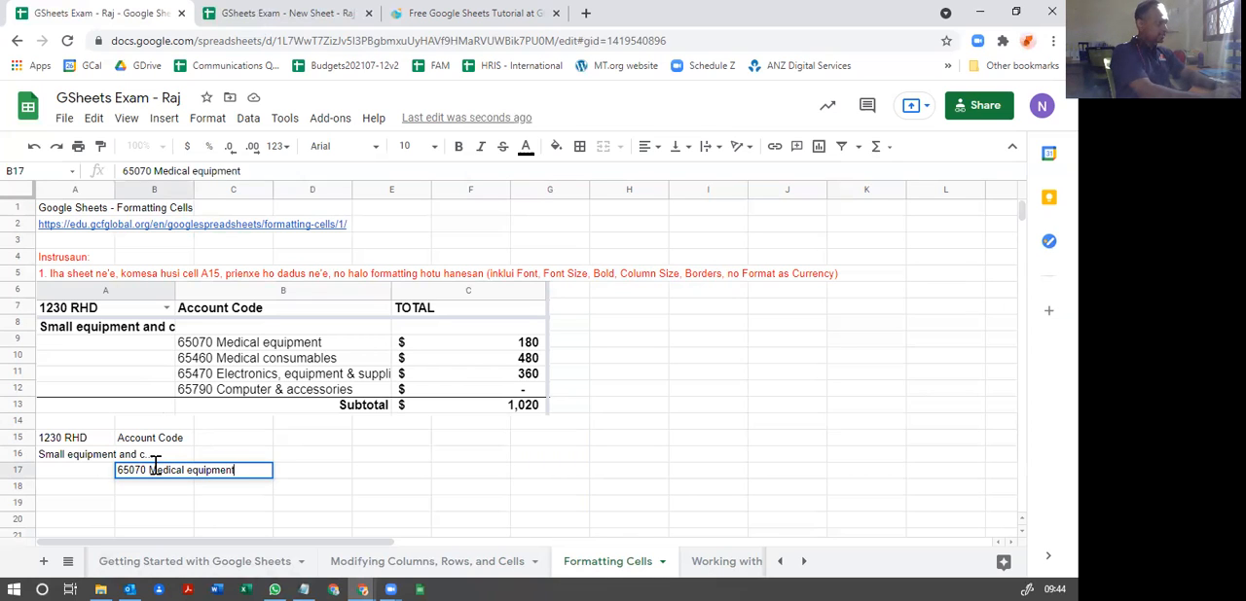
key(Return)
Step: Enter "65460 Medical consumables" in cell B18
text(65)
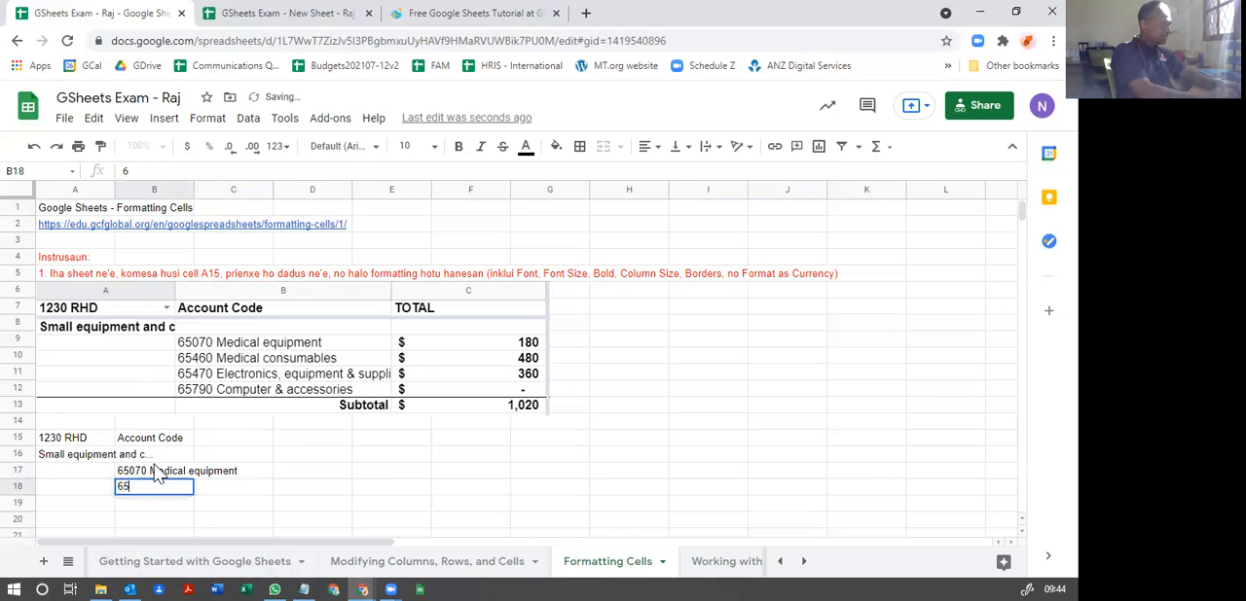
text(460 Medical consumables)
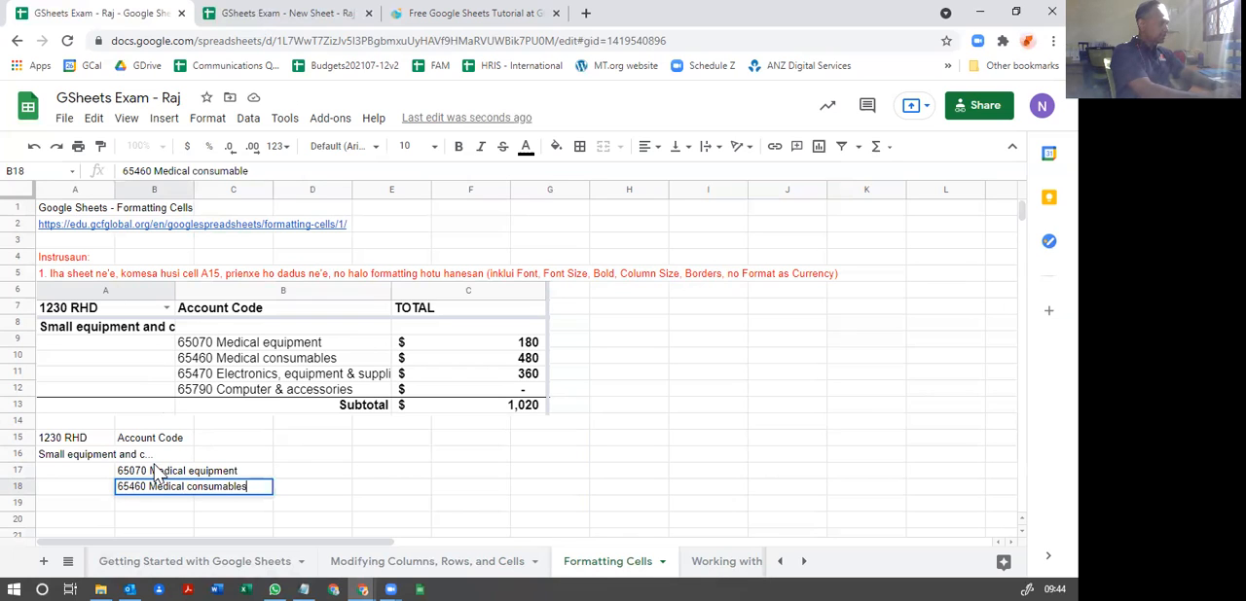
key(Return)
Step: Enter "65470 Electronics, equipment & suppli..." in cell B19
text(65)
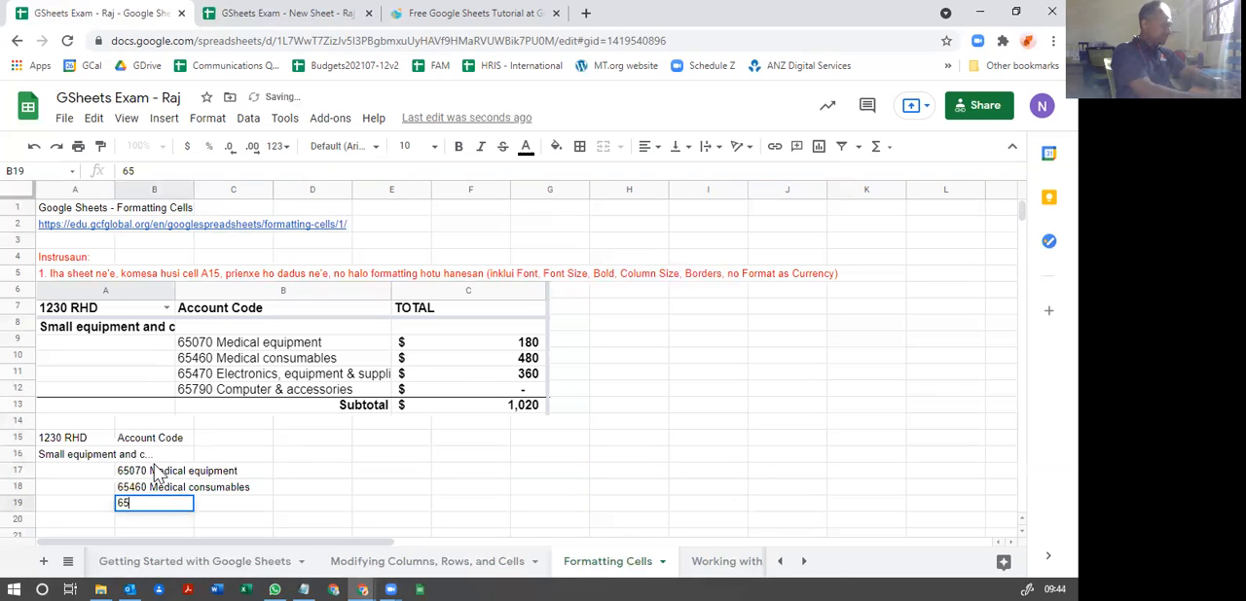
text(470)
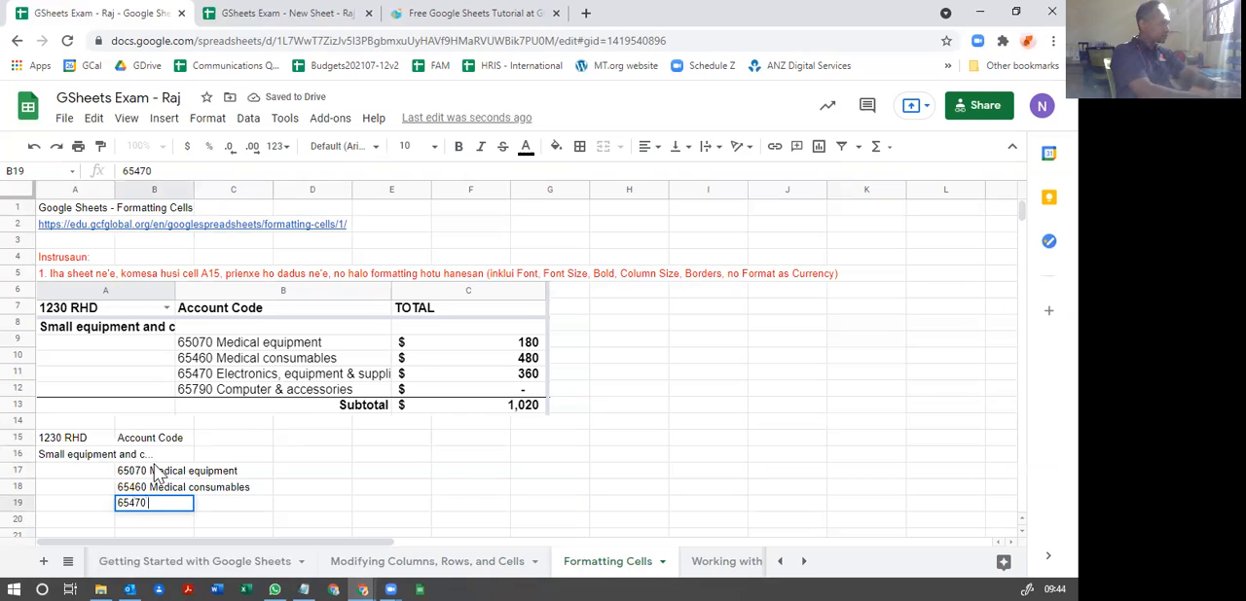
text( Electronics, equipment &)
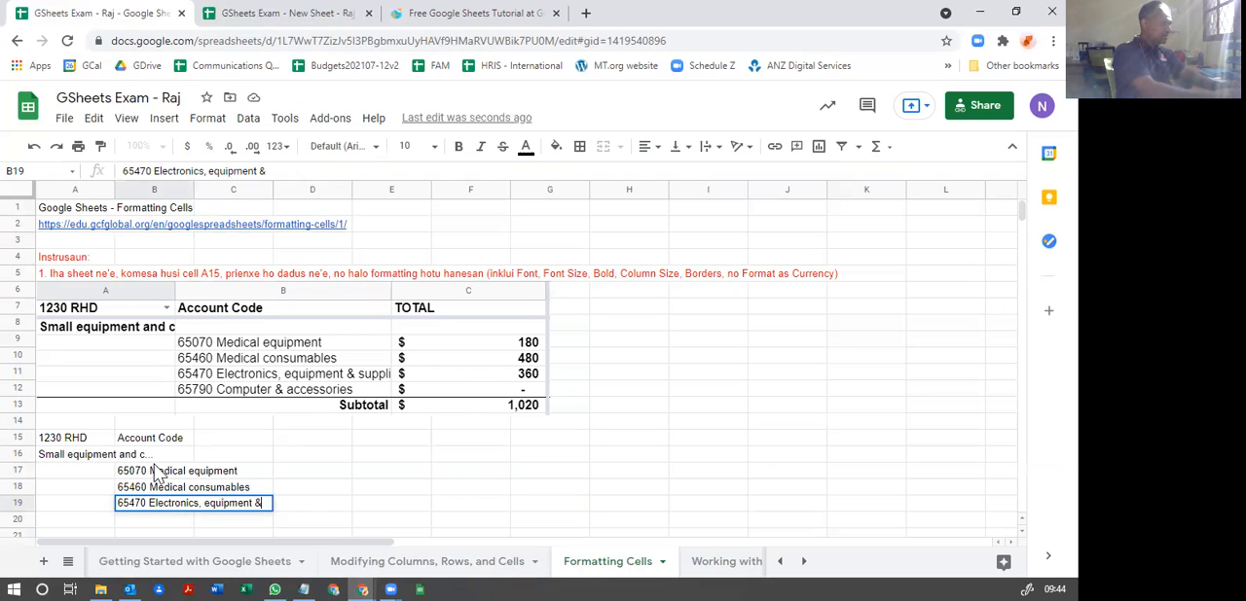
text( suppliers)
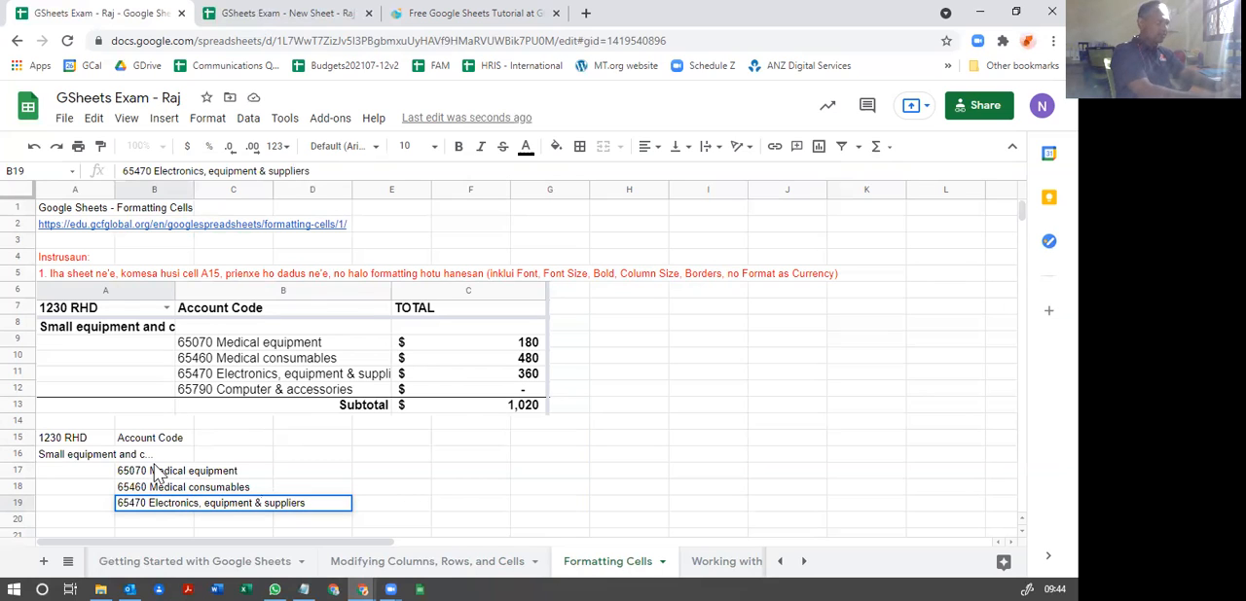
key(BackSpace)
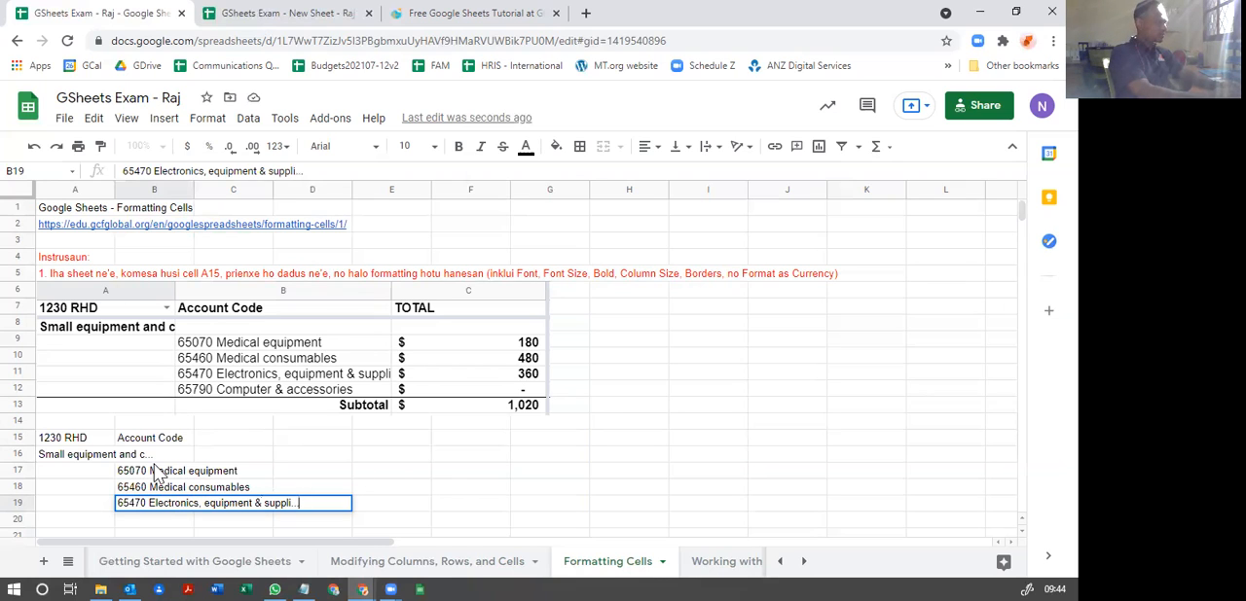
text(...)
key(Return)
Step: Enter "65790 Computer & accessories" in cell B20
text(65)
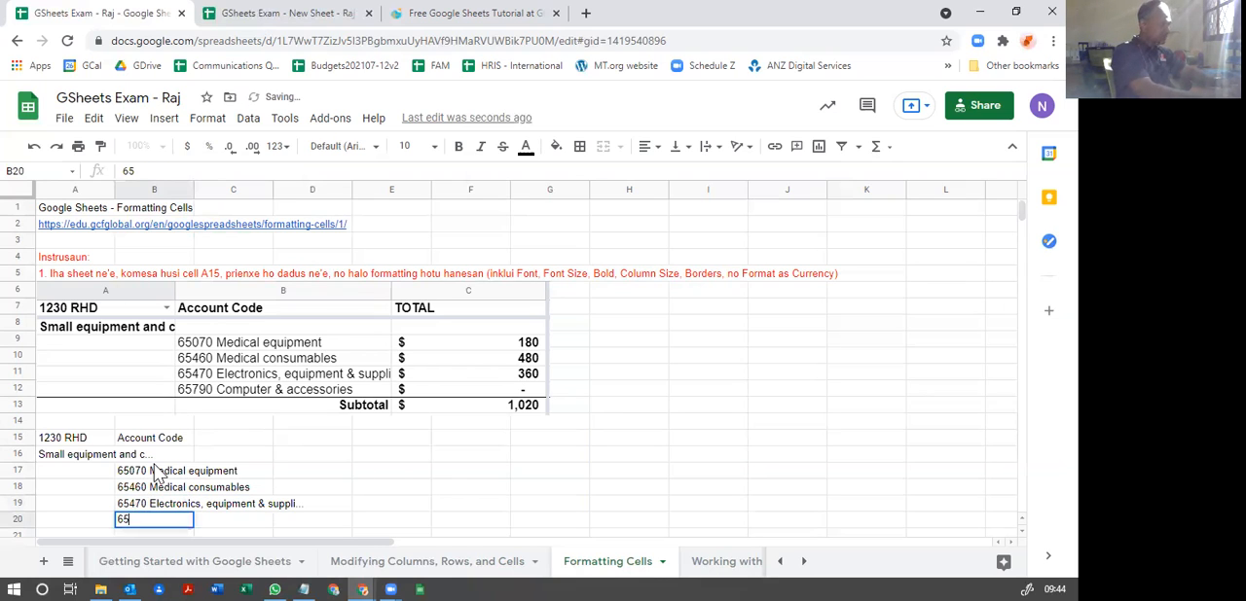
text(790 Computer & accessories)
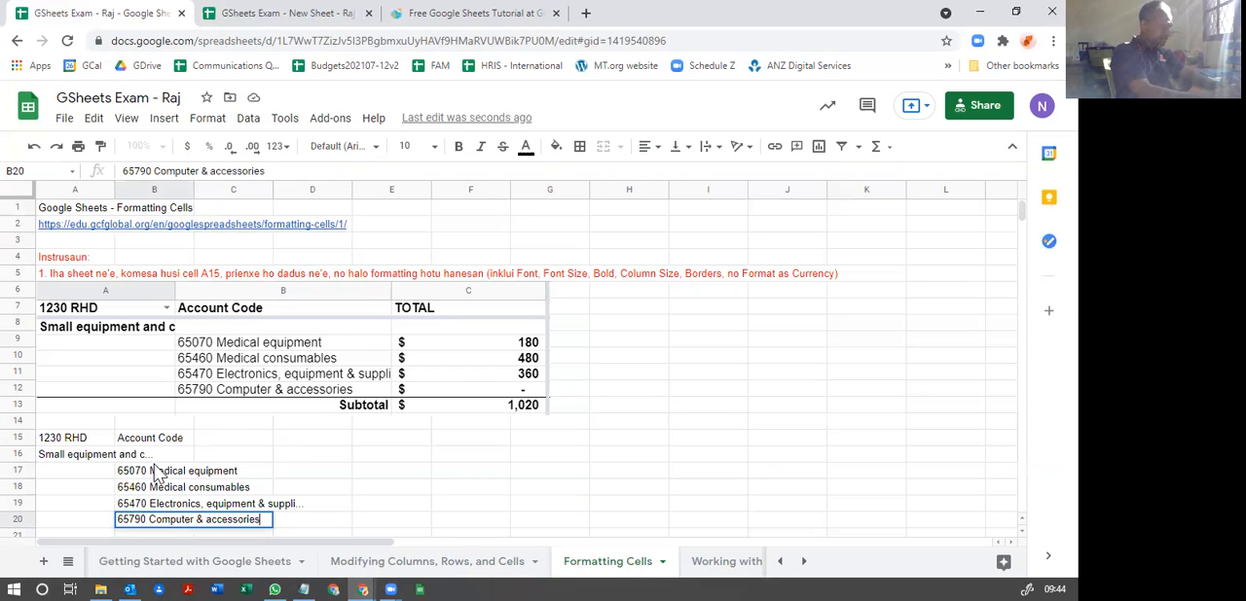
key(Return)
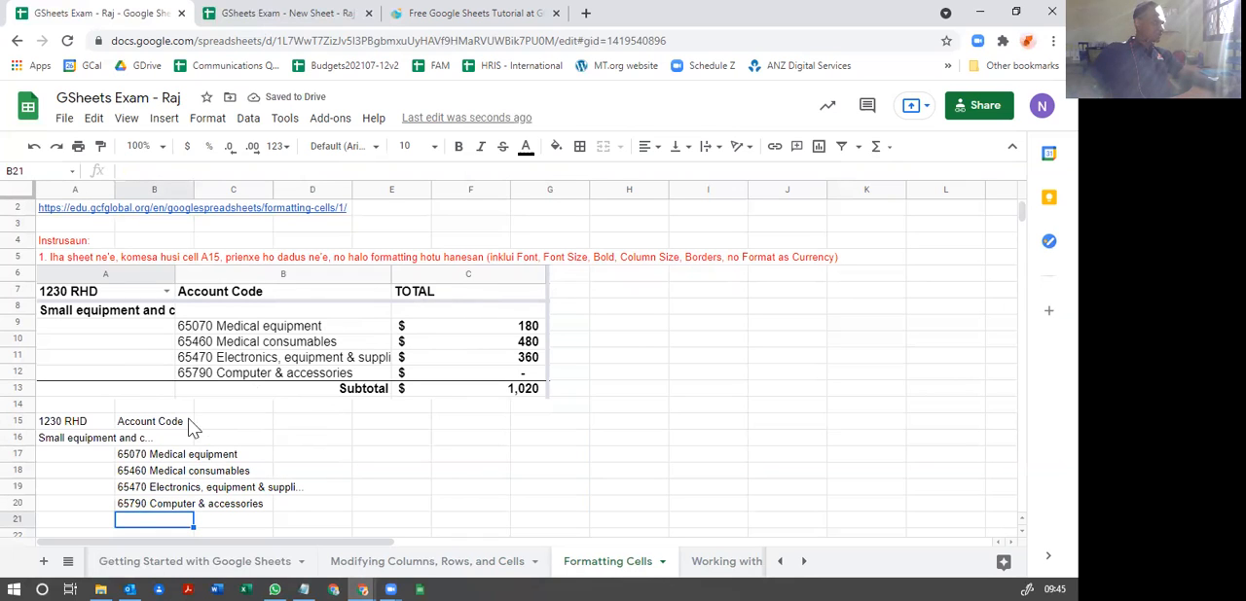
Step: Enter the heading "TOTAL" in cell D15
click(305, 423)
text(T)
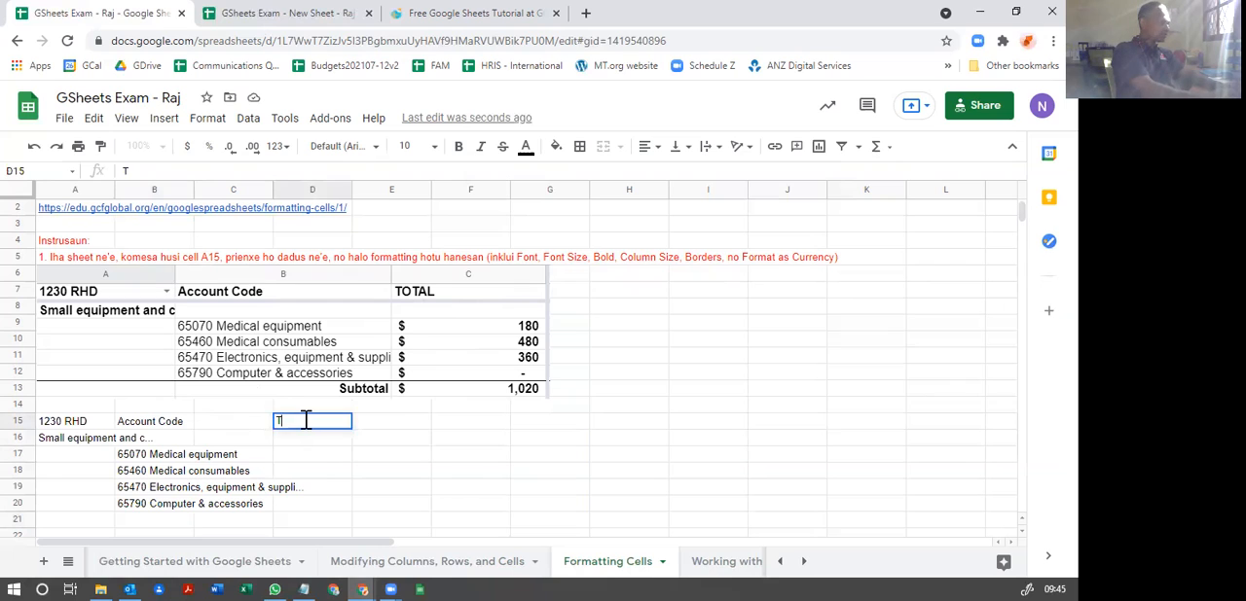
text(OTAL)
key(Return)
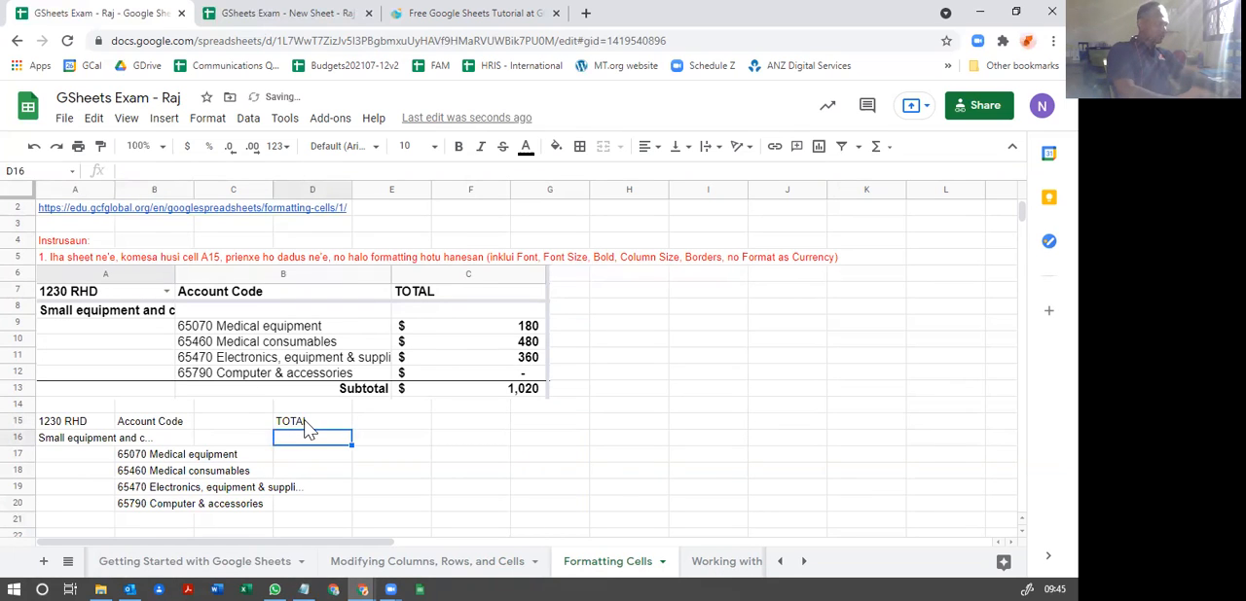
Step: Enter the amounts 180, 480 and 360 in cells D17 to D19
key(Down)
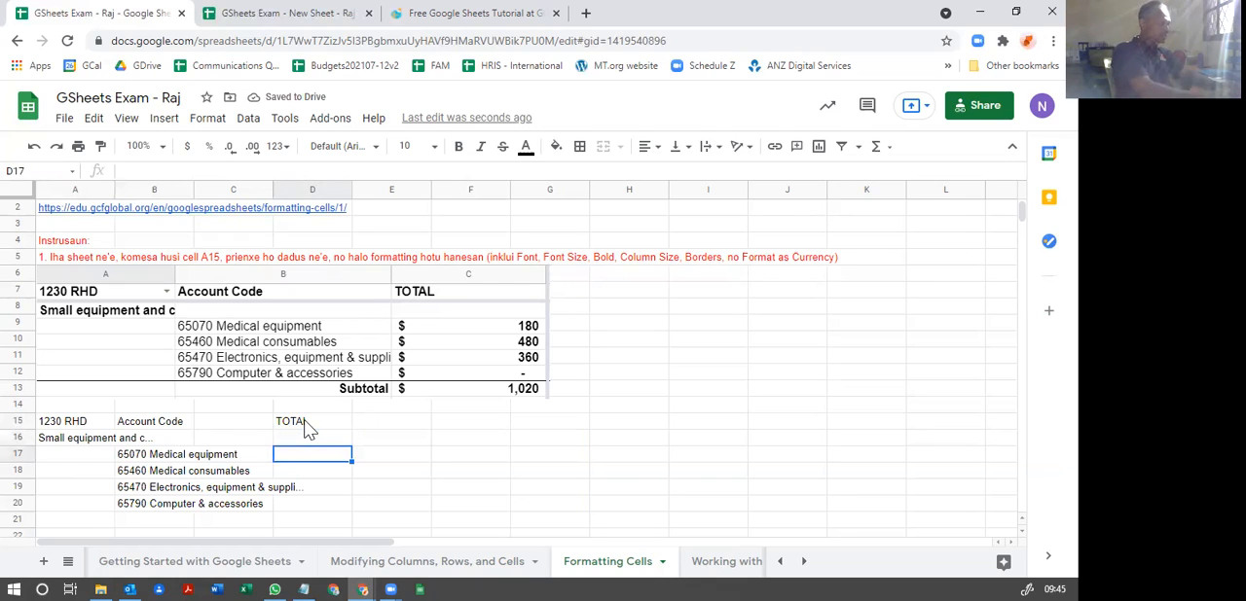
text(180)
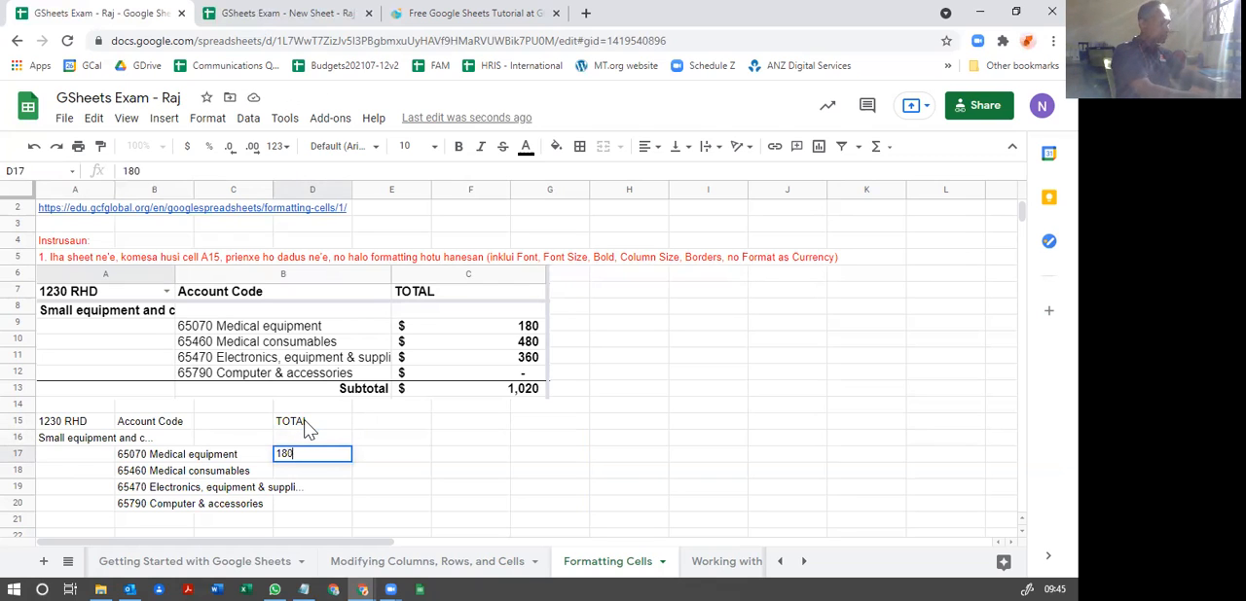
key(Return)
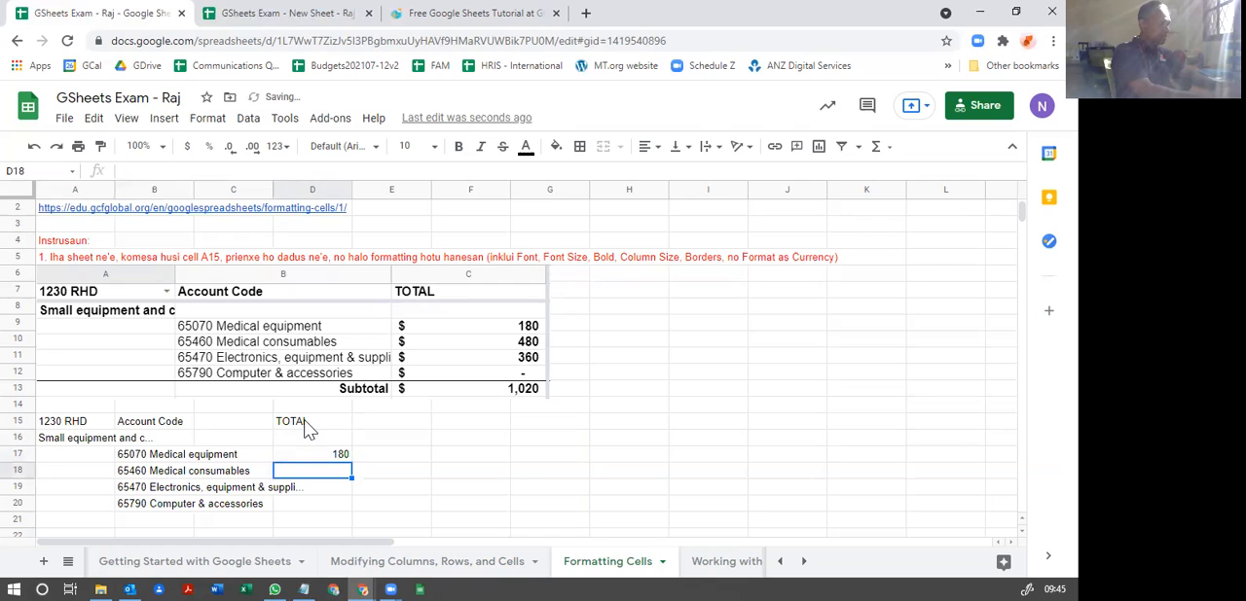
text(48)
text(0)
key(Return)
text(360)
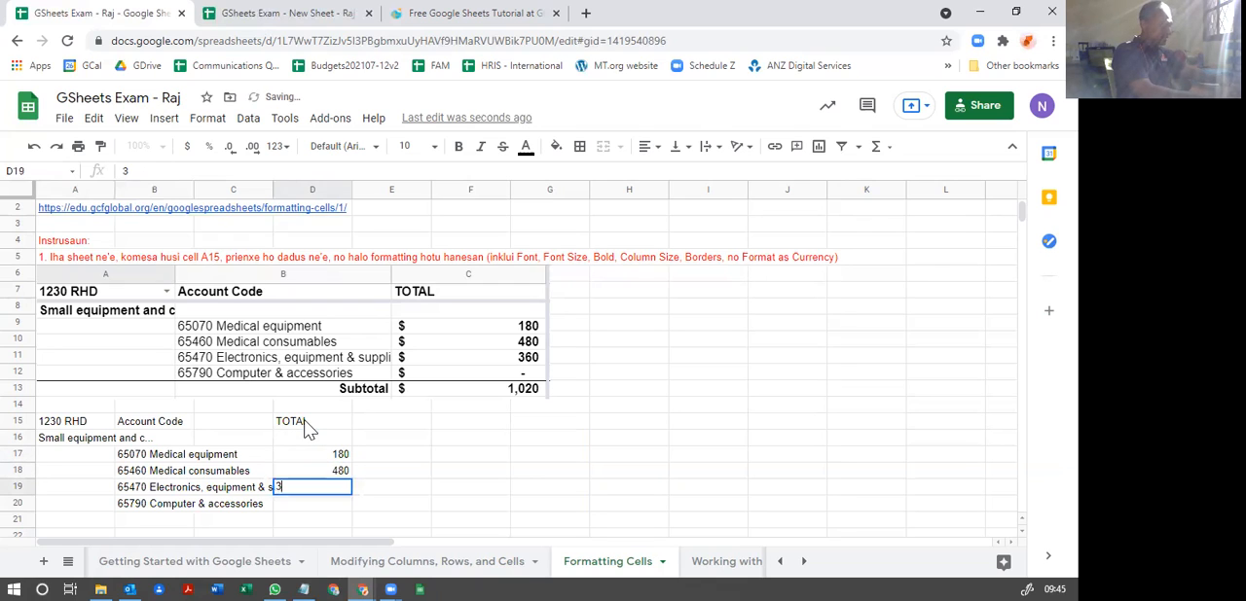
key(Return)
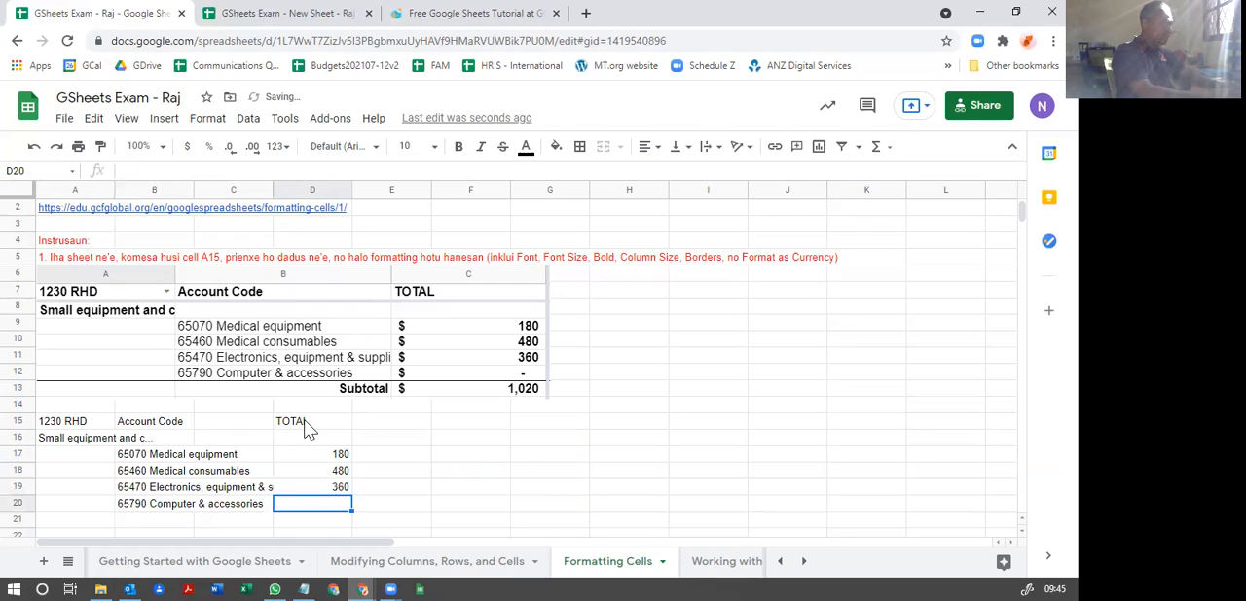
Step: Try entering 1020 as the subtotal amount in cell D21, leaving D20 blank
key(Return)
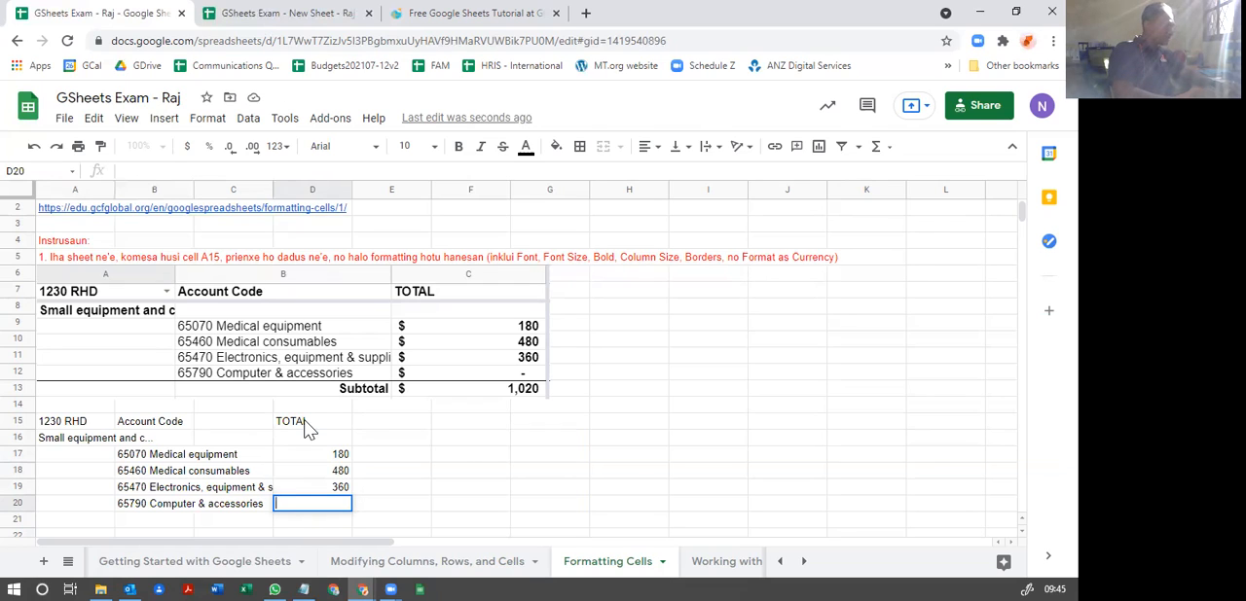
key(Return)
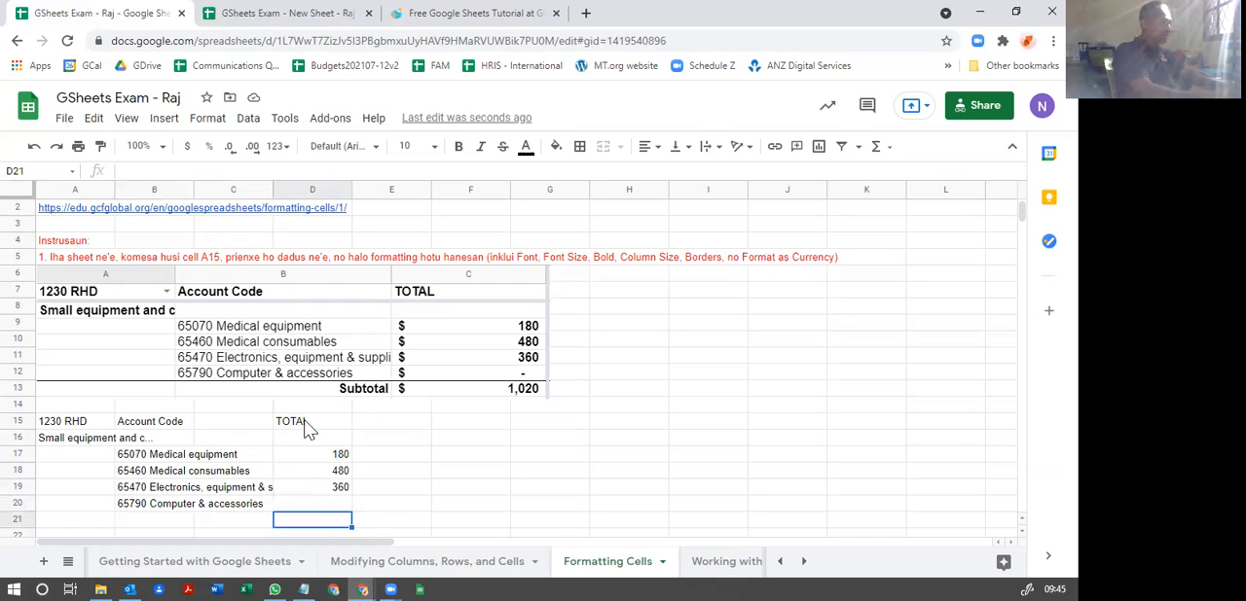
text(1020)
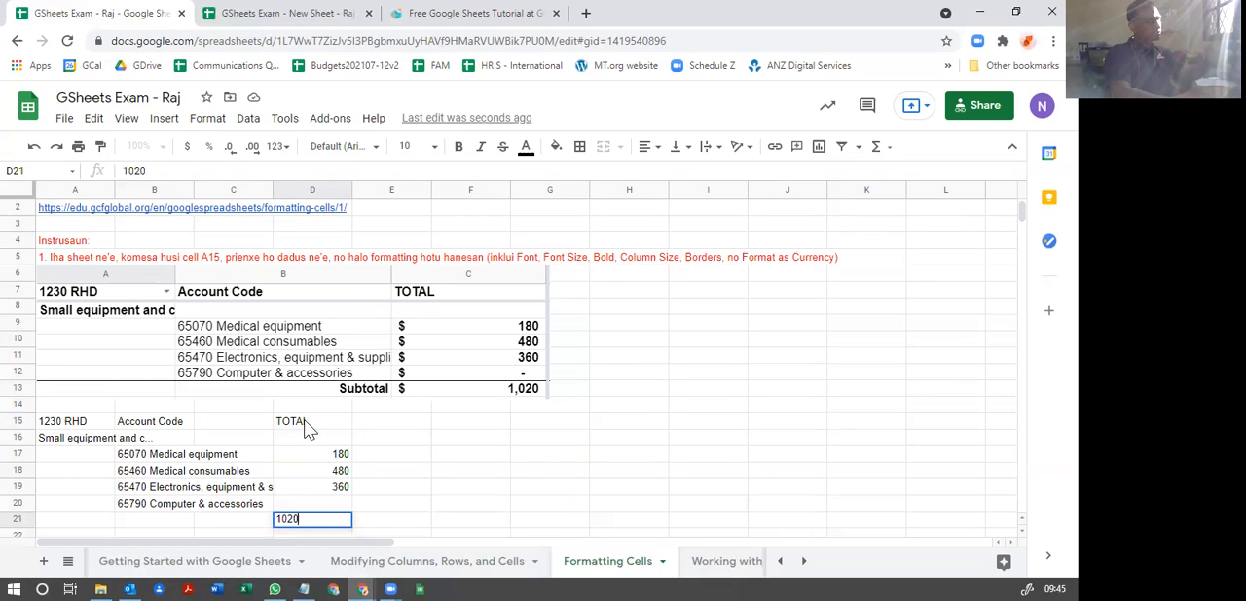
key(Return)
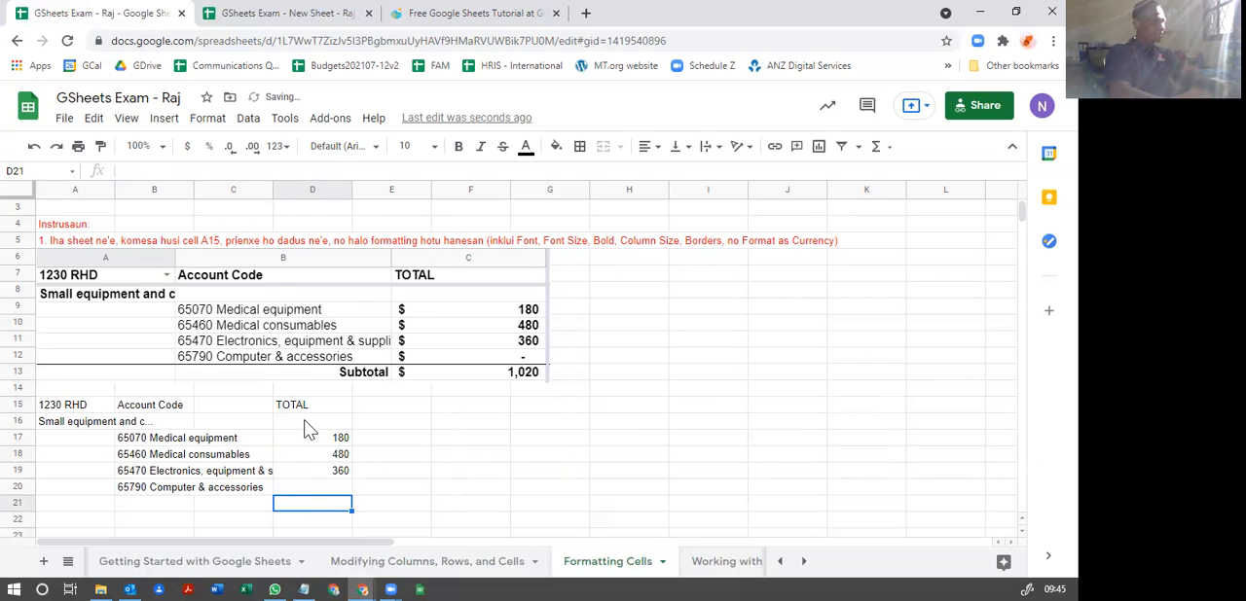
Step: Enter the label "Subtotal" in cell B21, below the account codes
key(Left)
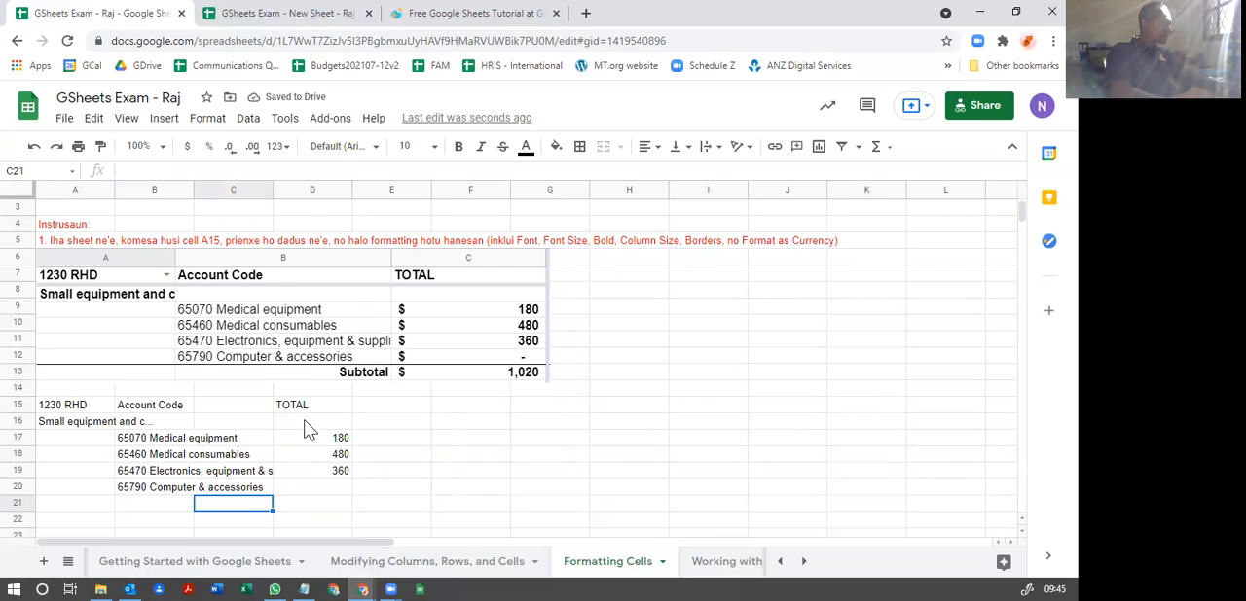
key(Left)
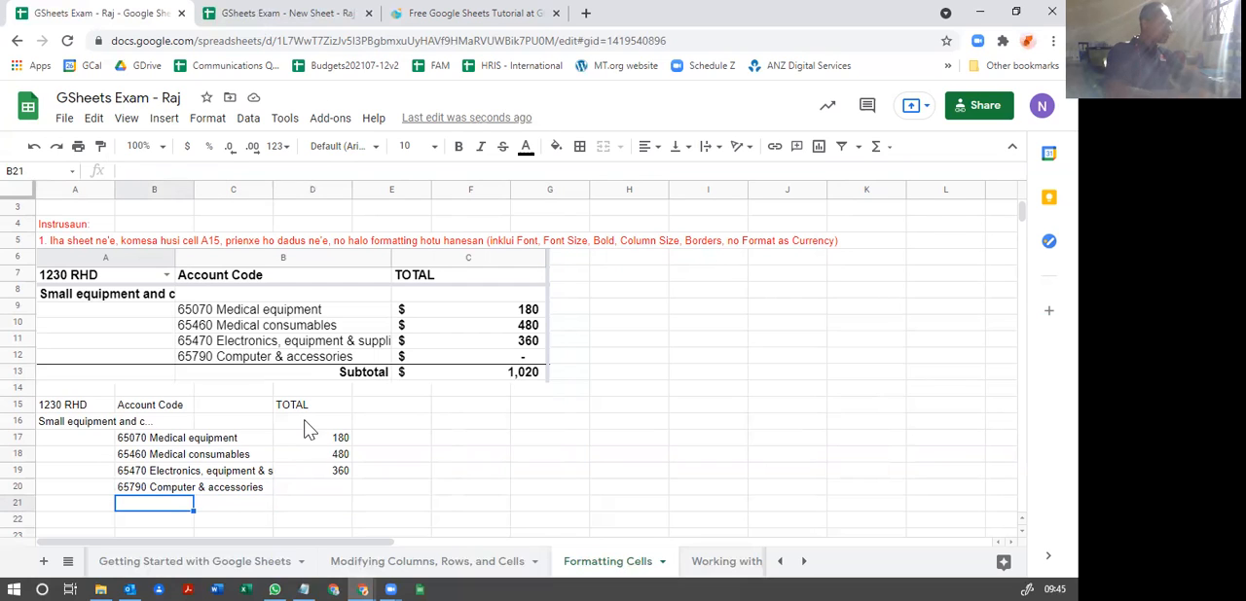
text(s)
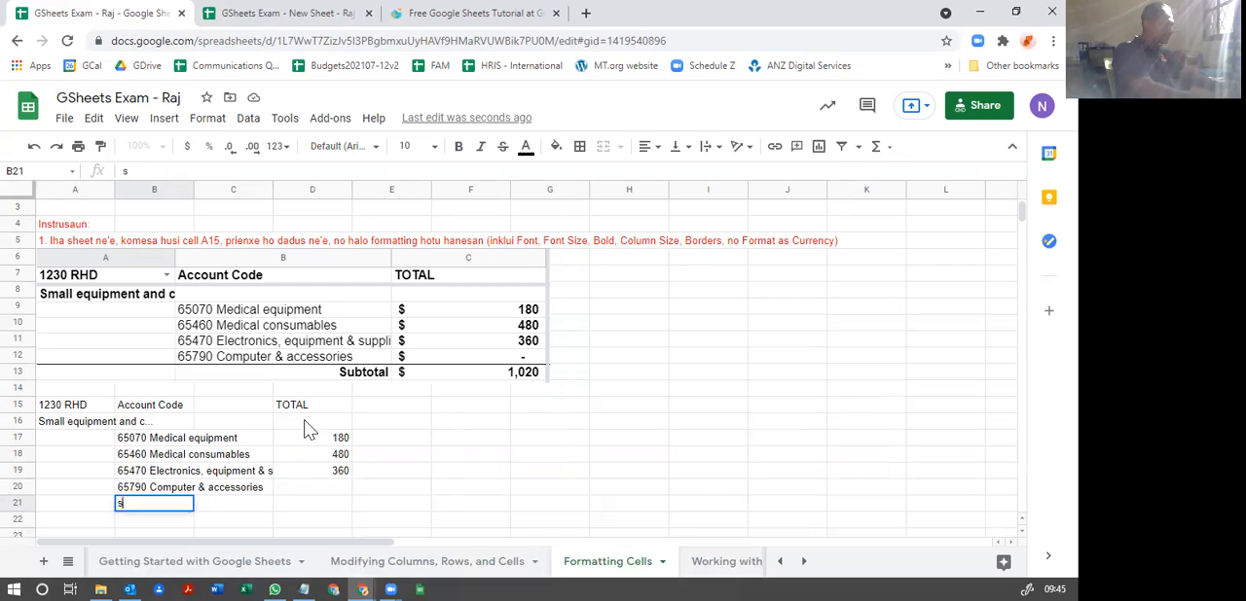
key(BackSpace)
key(BackSpace)
text(Subtotal)
key(Return)
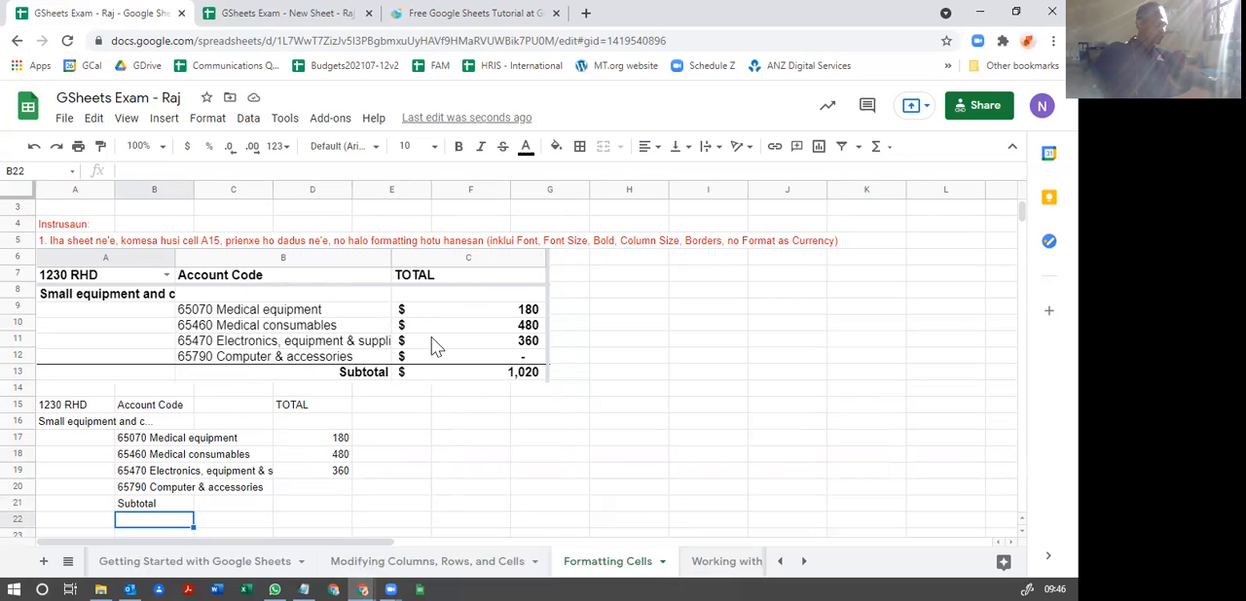
Step: Move the TOTAL heading and its amounts from D15:D19 into column C, starting at cell C15
drag(295, 408, 301, 468)
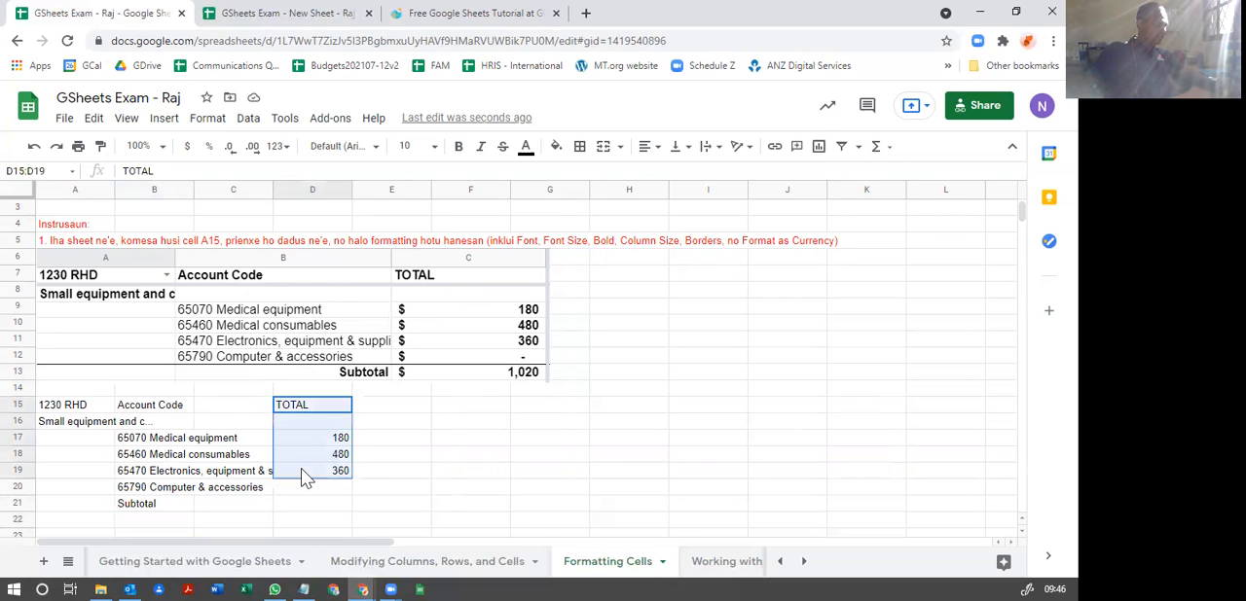
right_click(319, 415)
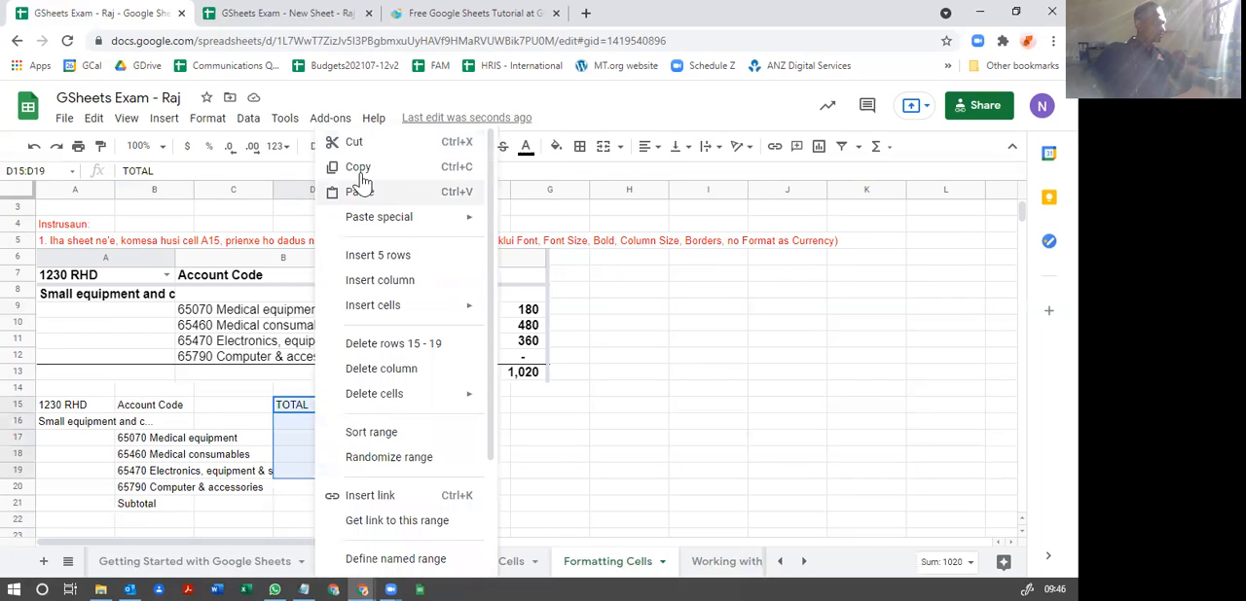
click(355, 141)
click(226, 413)
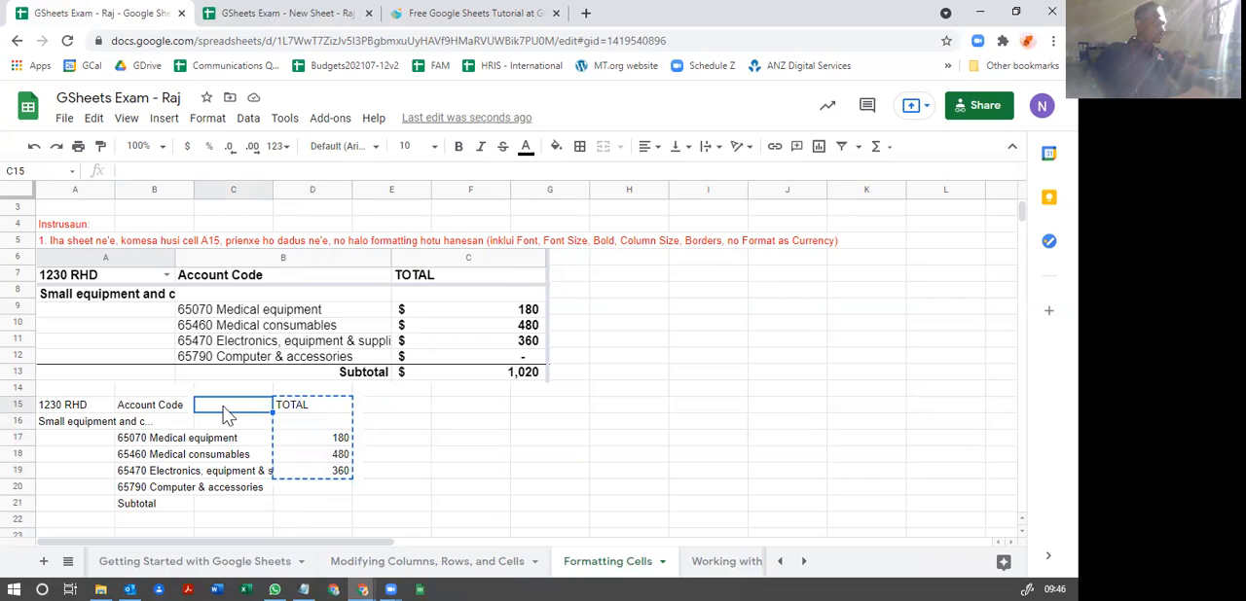
right_click(224, 414)
click(274, 200)
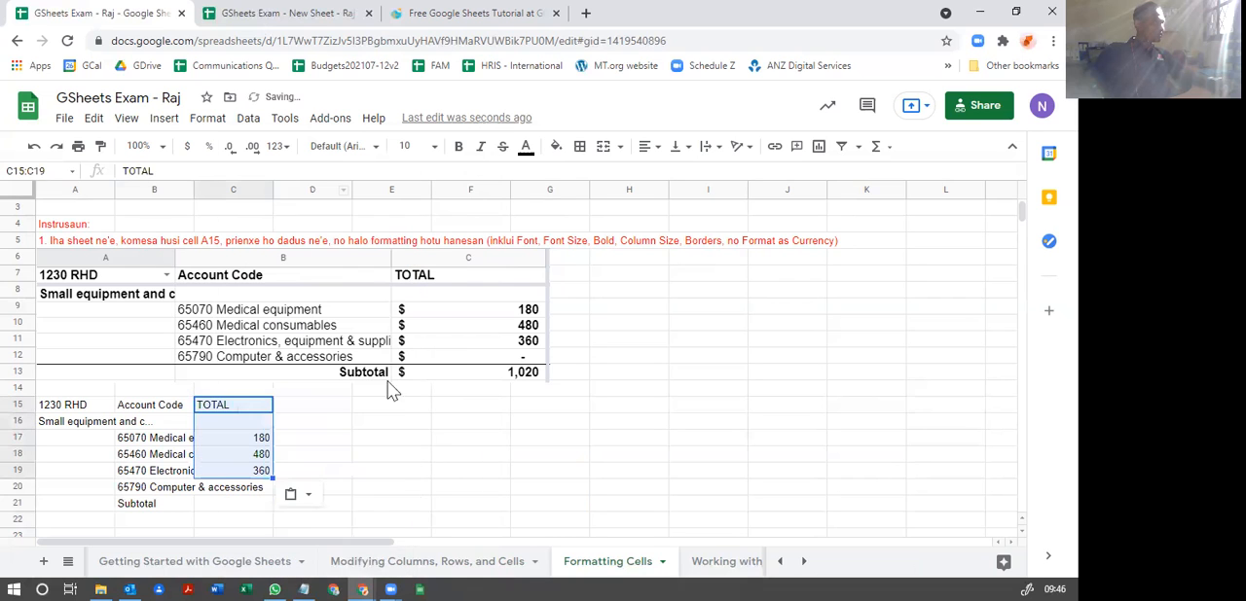
click(399, 450)
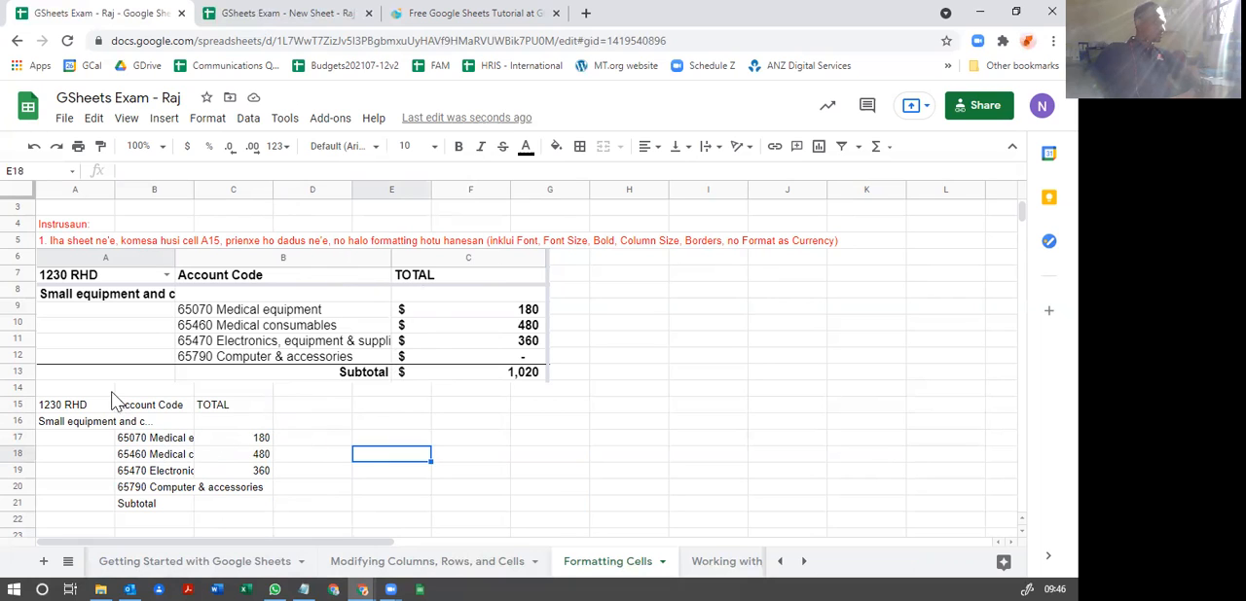
Step: Widen column A to match the width of the first column in the reference table image
drag(113, 186, 175, 186)
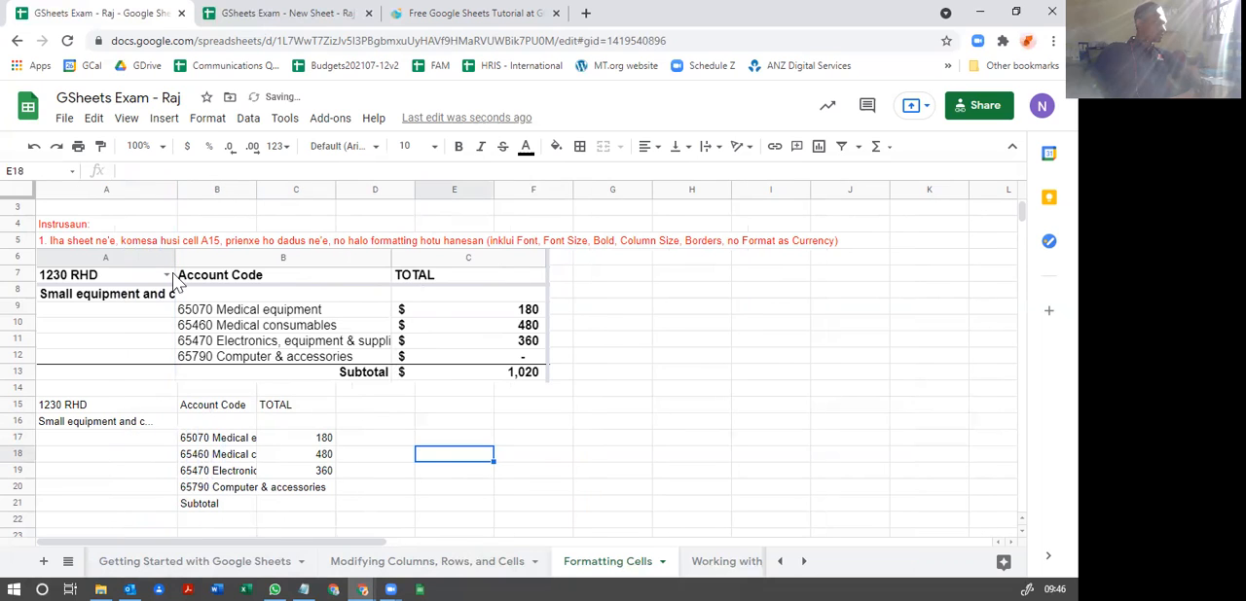
click(177, 187)
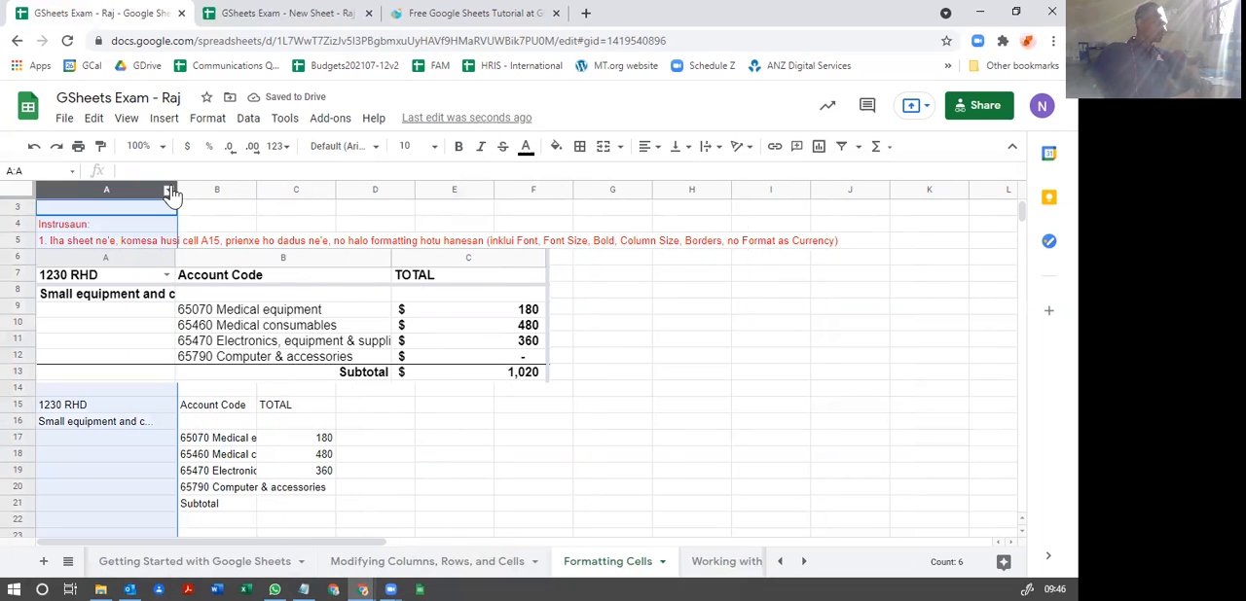
drag(177, 191, 173, 191)
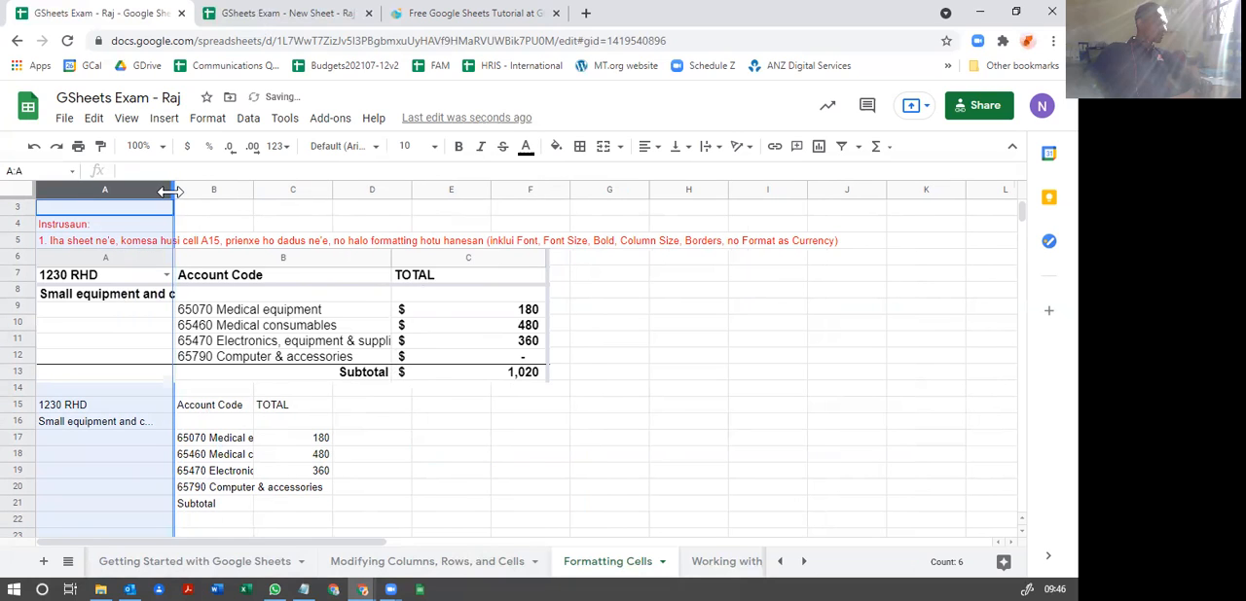
drag(170, 190, 174, 191)
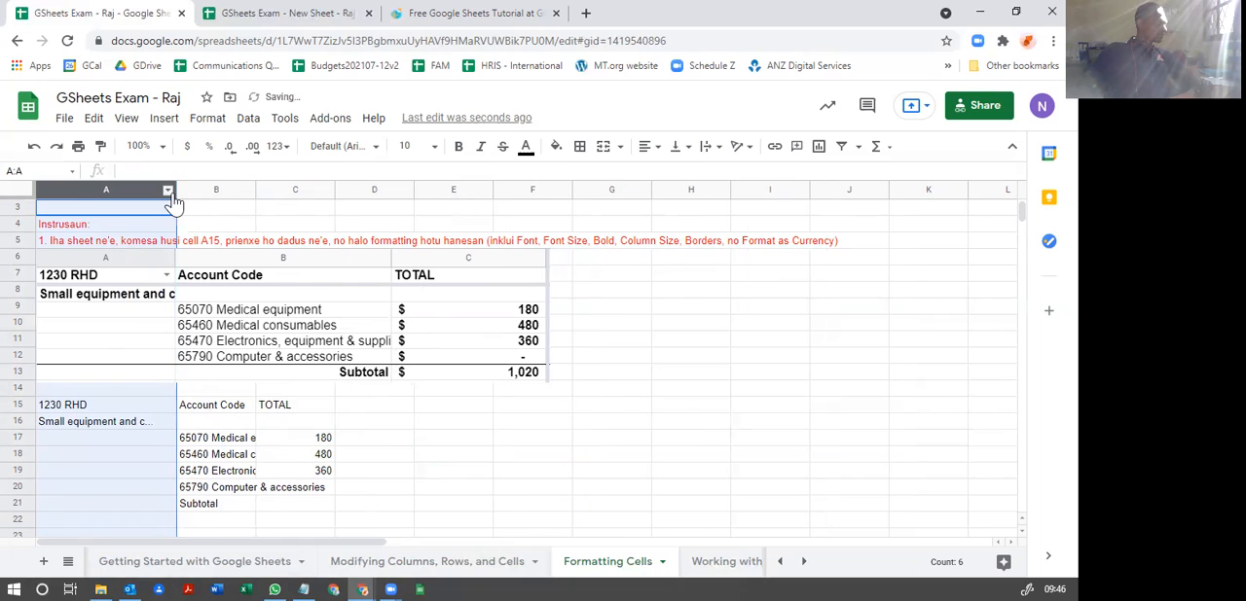
Step: Widen columns B and C to match the Account Code and TOTAL columns in the reference image
click(243, 443)
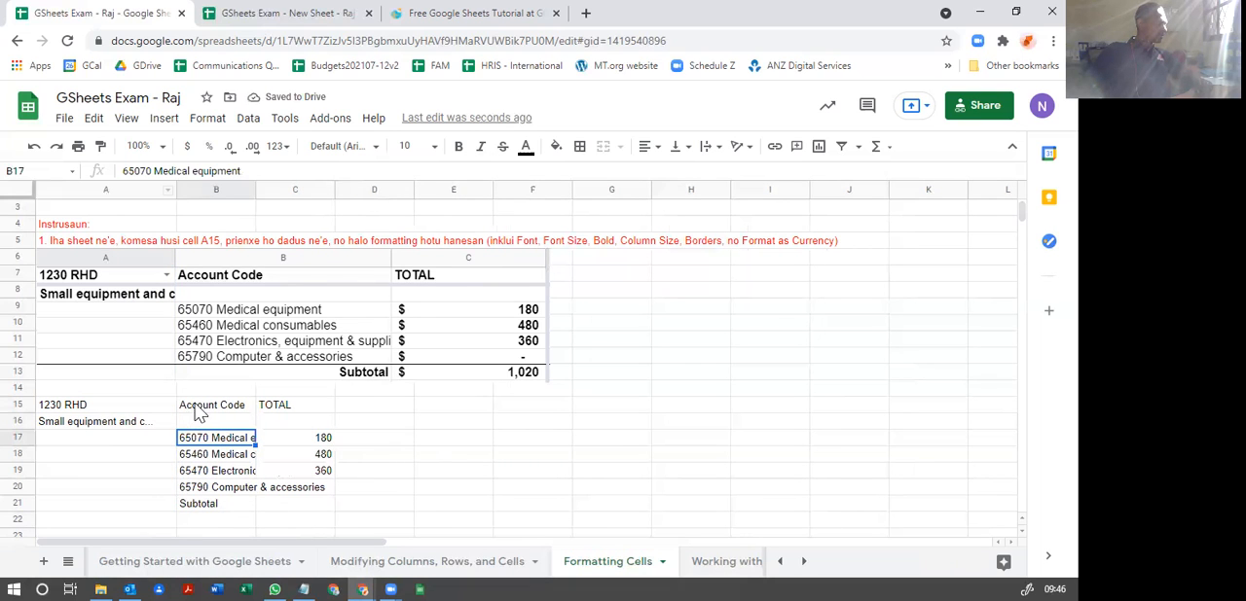
drag(253, 189, 394, 191)
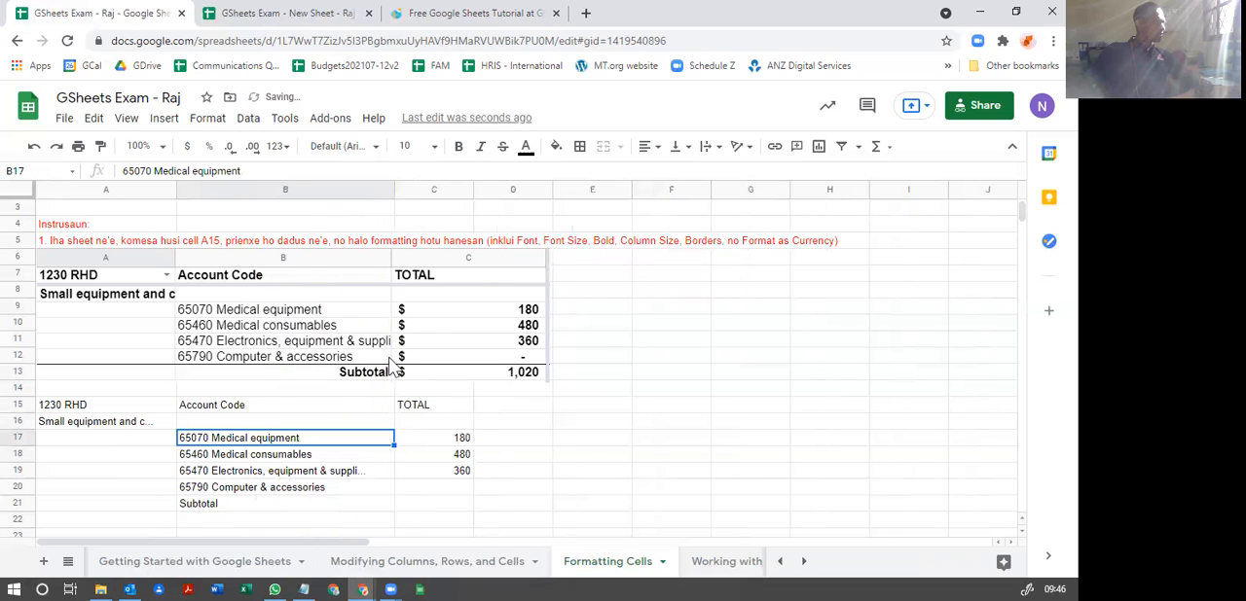
drag(473, 189, 548, 189)
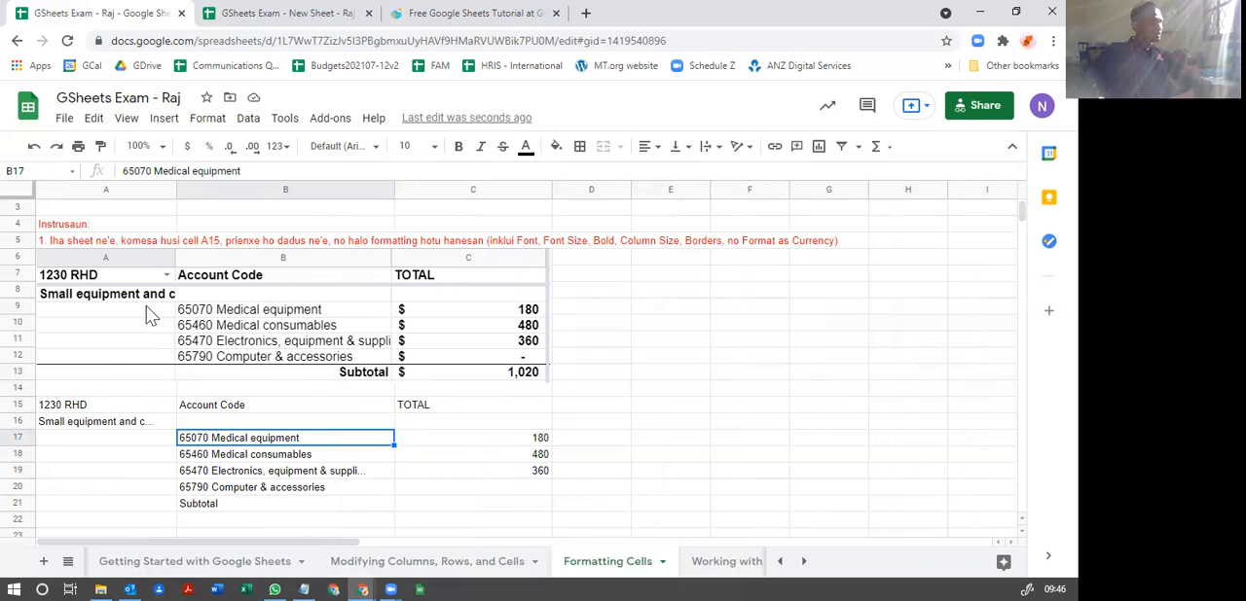
Step: Make rows 15 and 16 bold and set their font size to 12
click(95, 426)
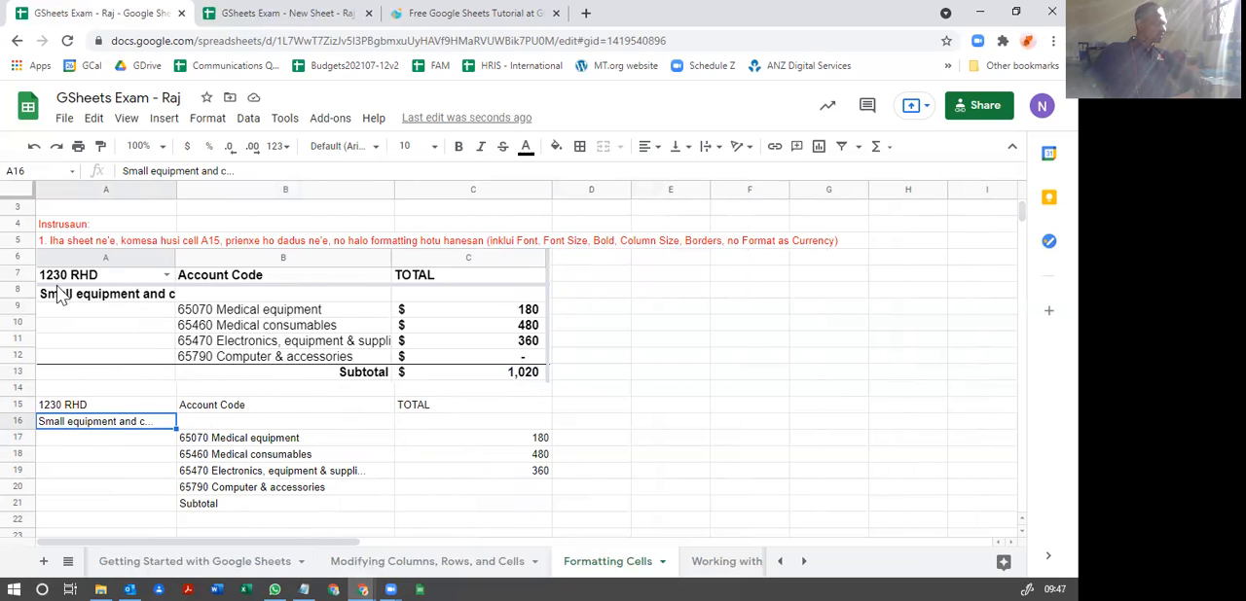
click(16, 405)
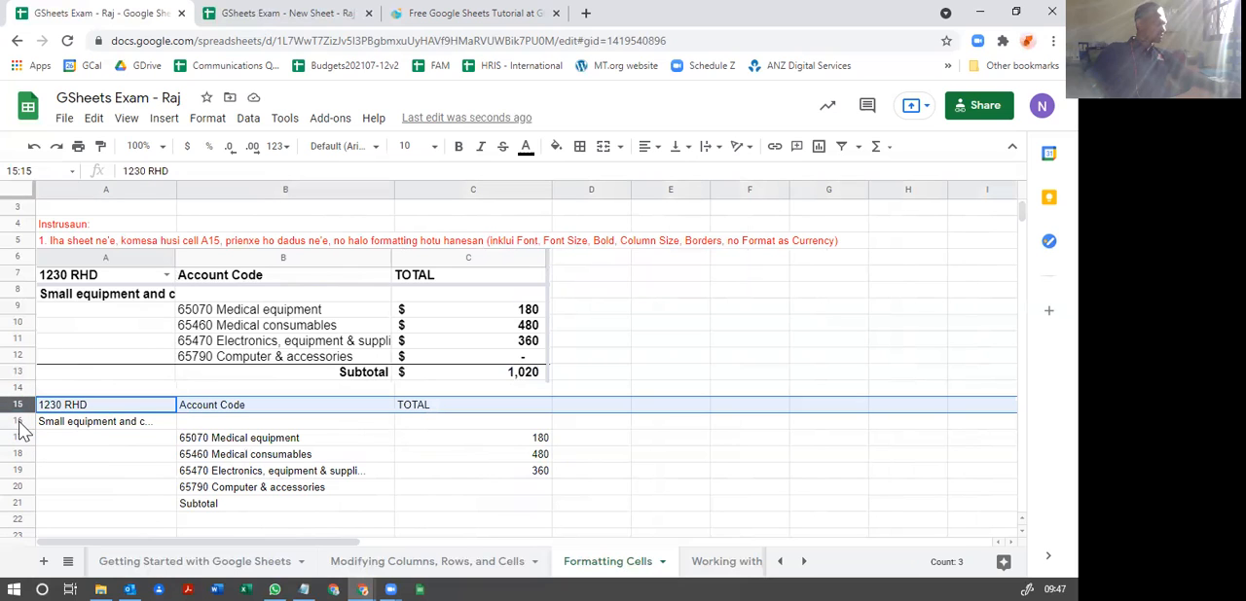
shift+click(19, 422)
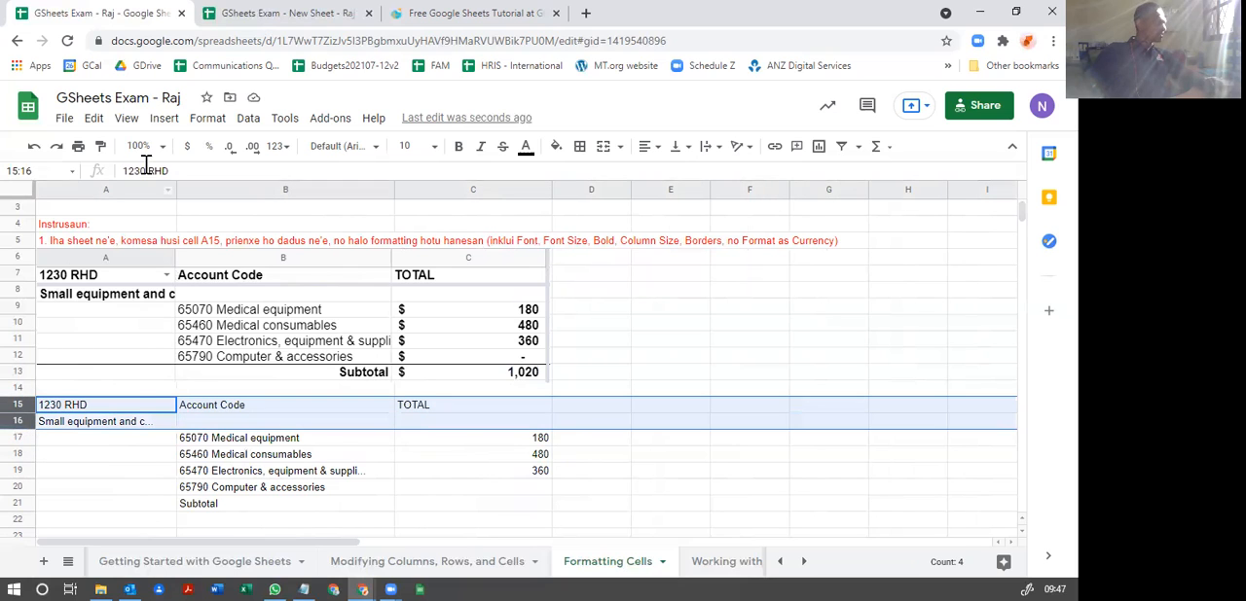
click(409, 146)
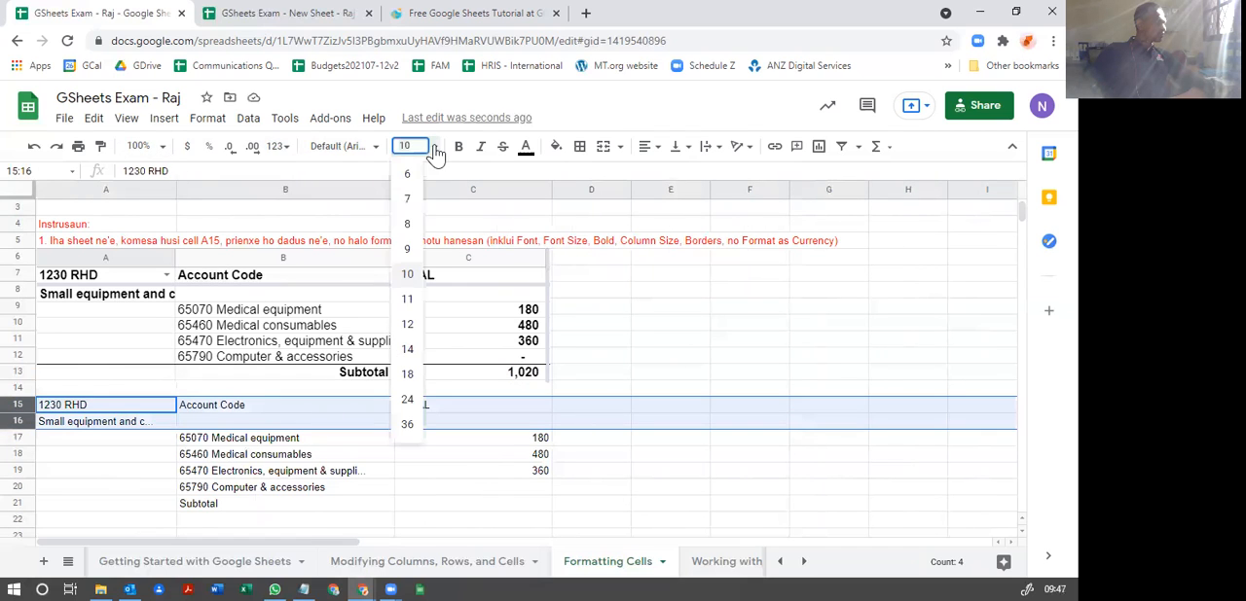
click(409, 300)
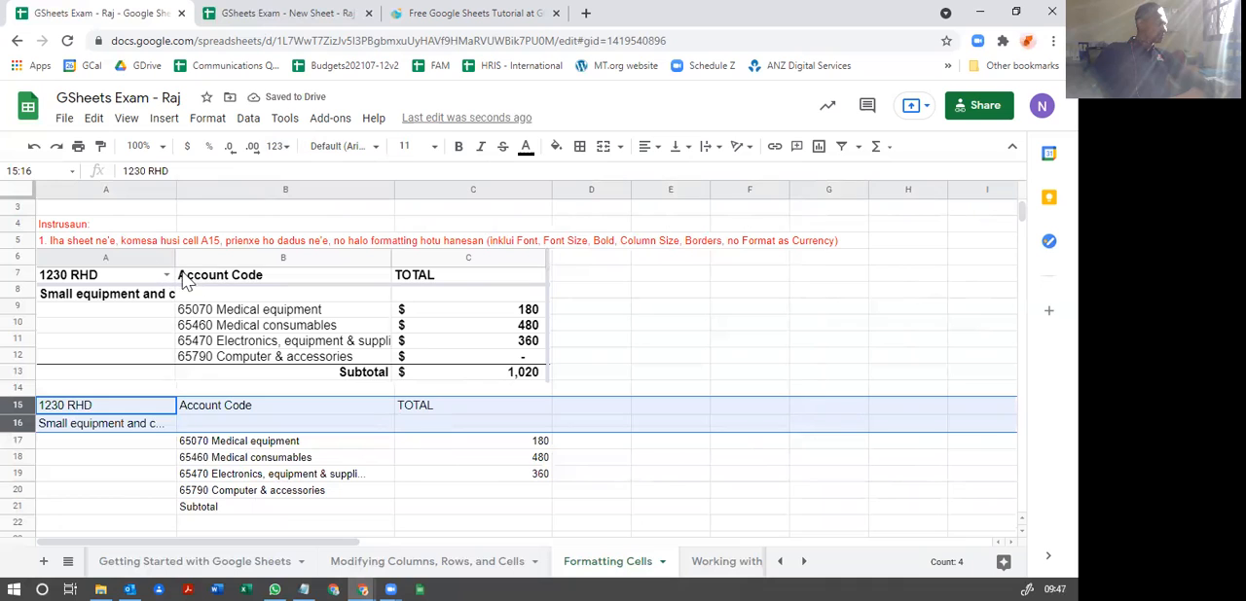
click(458, 146)
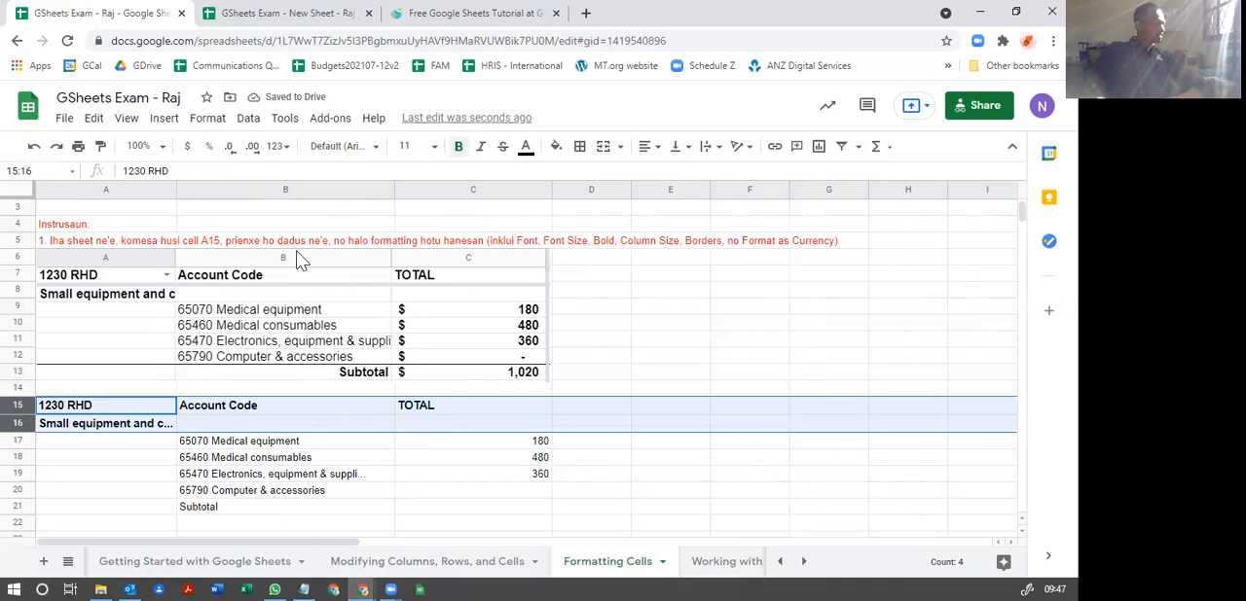
click(406, 146)
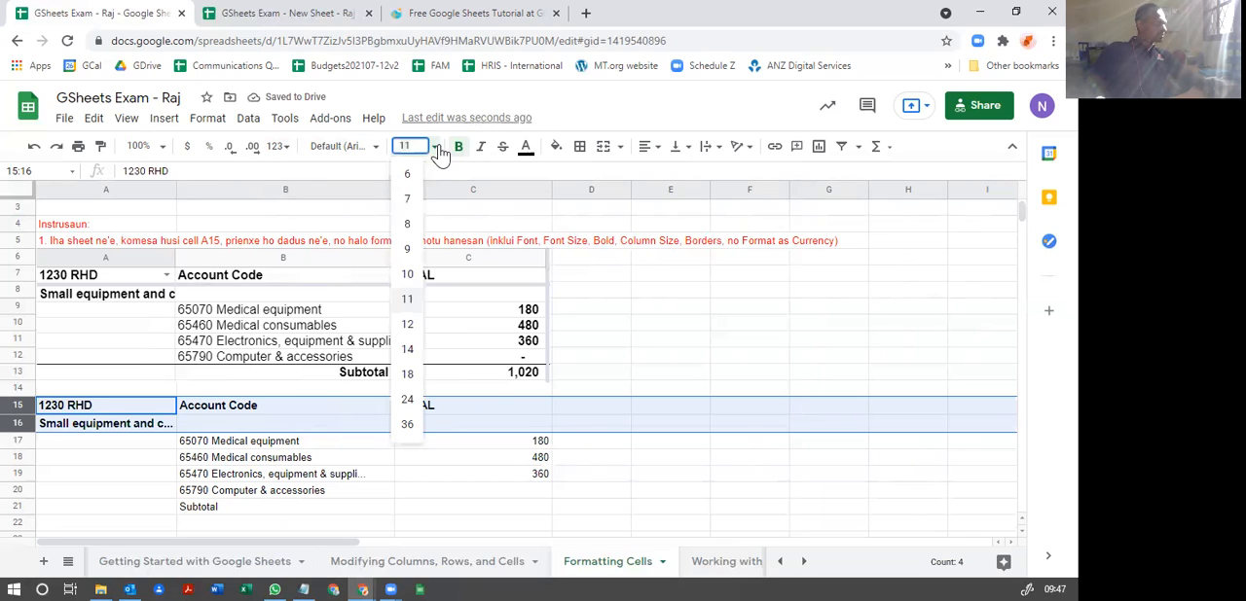
click(407, 336)
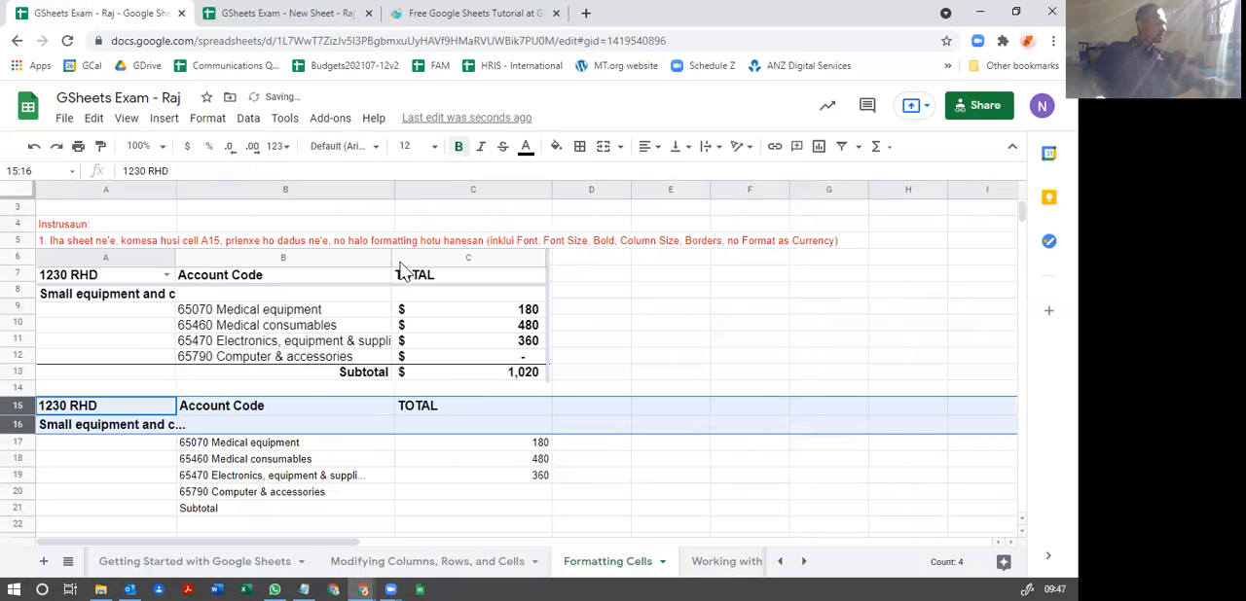
Step: Set the font size of the account codes and amounts in B17:C21 to 12
click(278, 462)
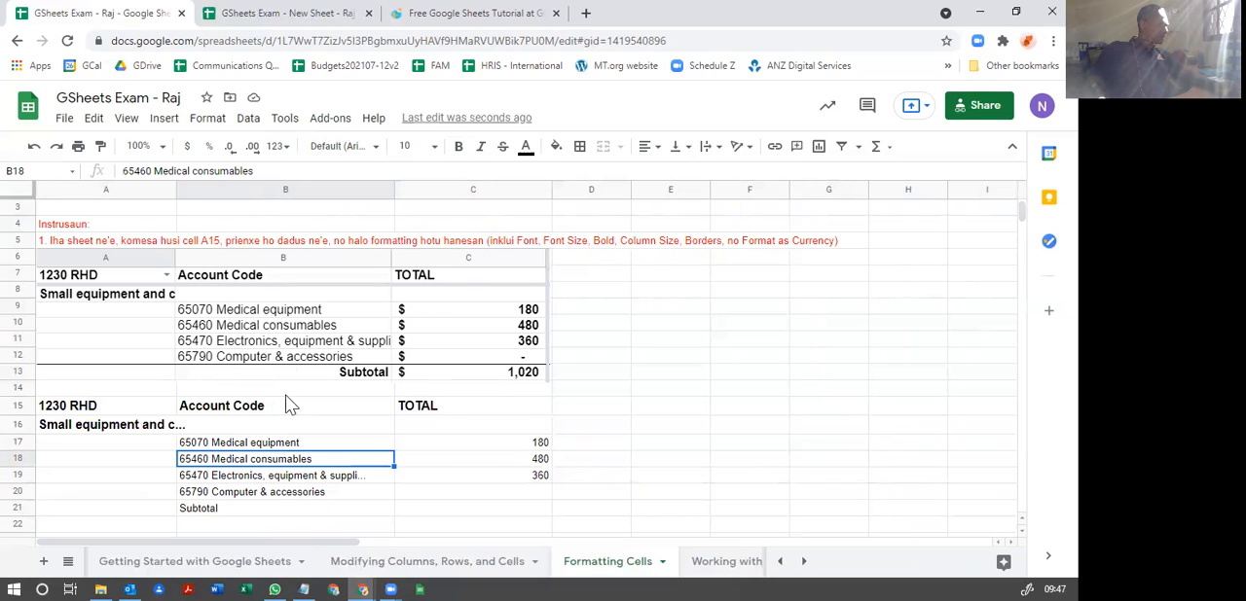
click(240, 443)
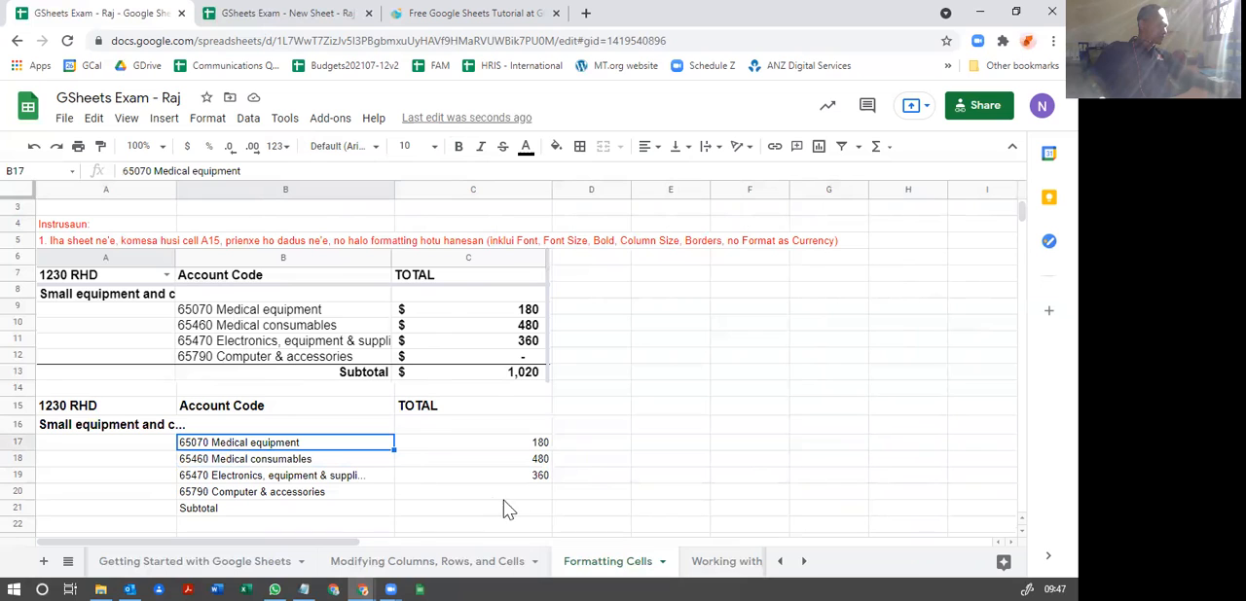
shift+click(531, 511)
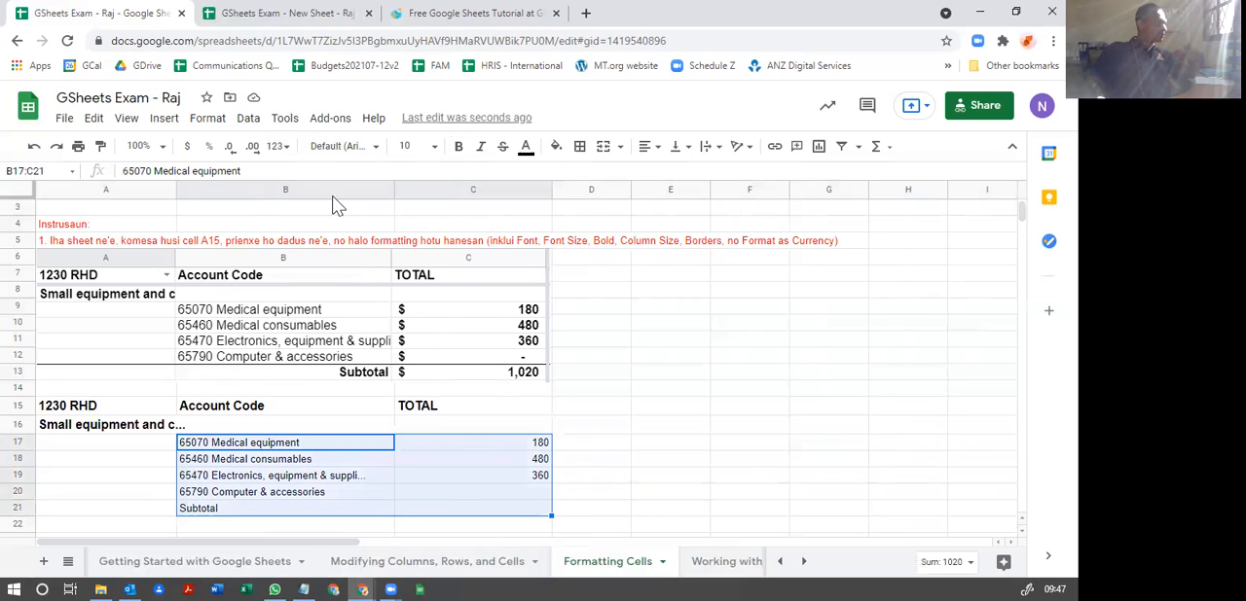
click(428, 148)
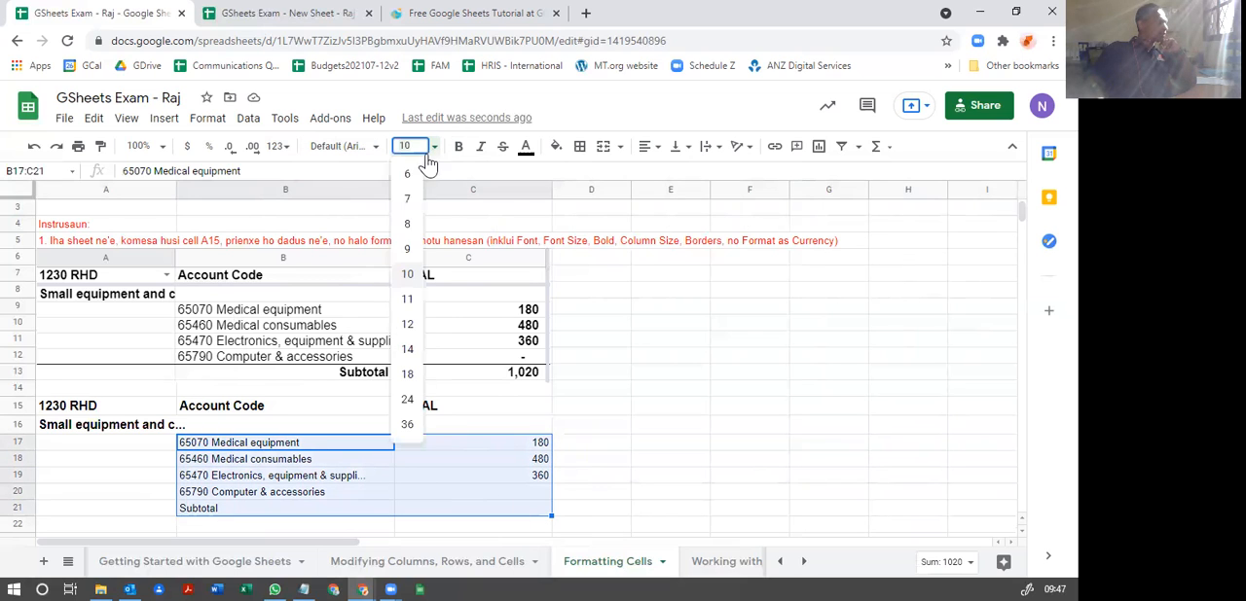
click(408, 299)
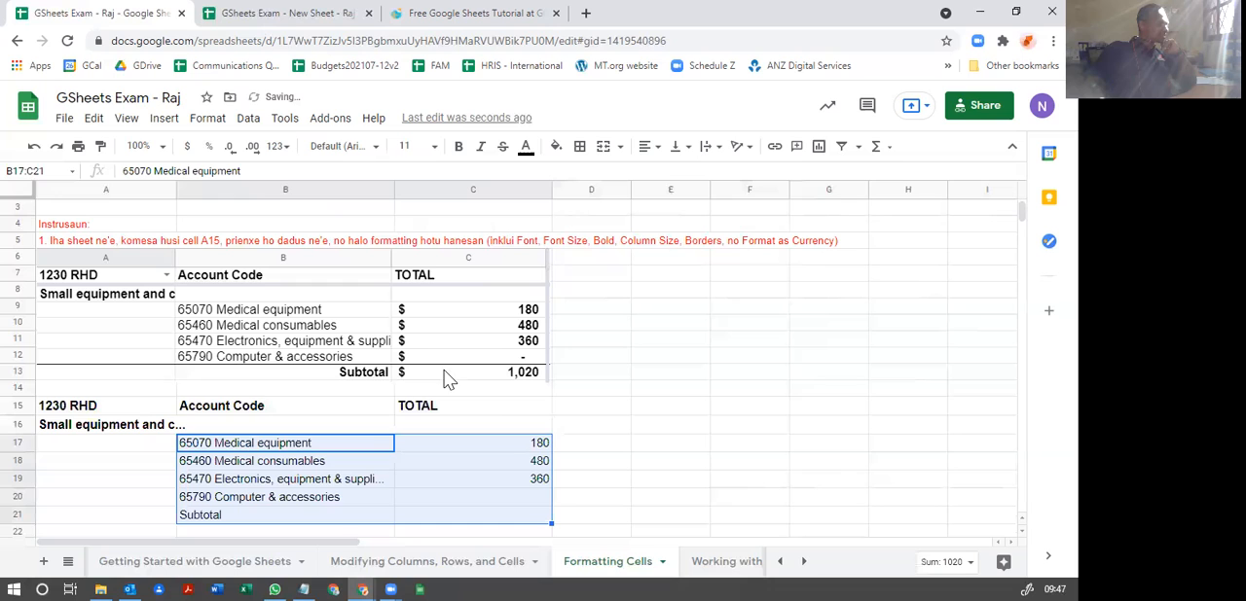
click(434, 151)
click(407, 324)
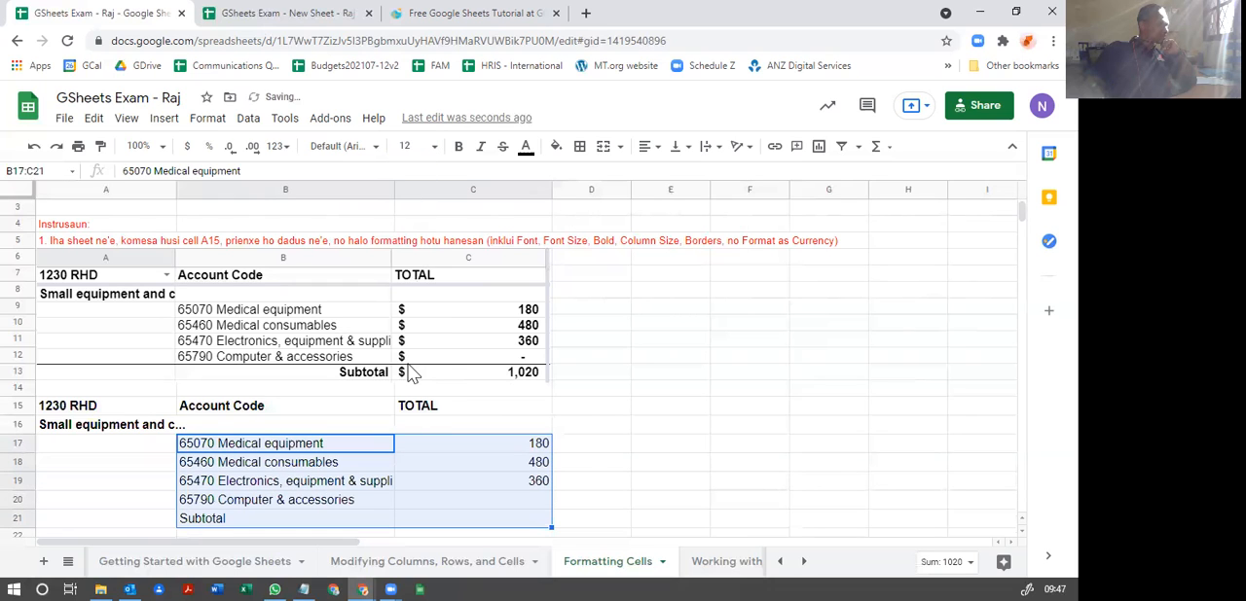
Step: Make the amount cells C17:C21 bold and narrow column C slightly to match the reference image
click(418, 484)
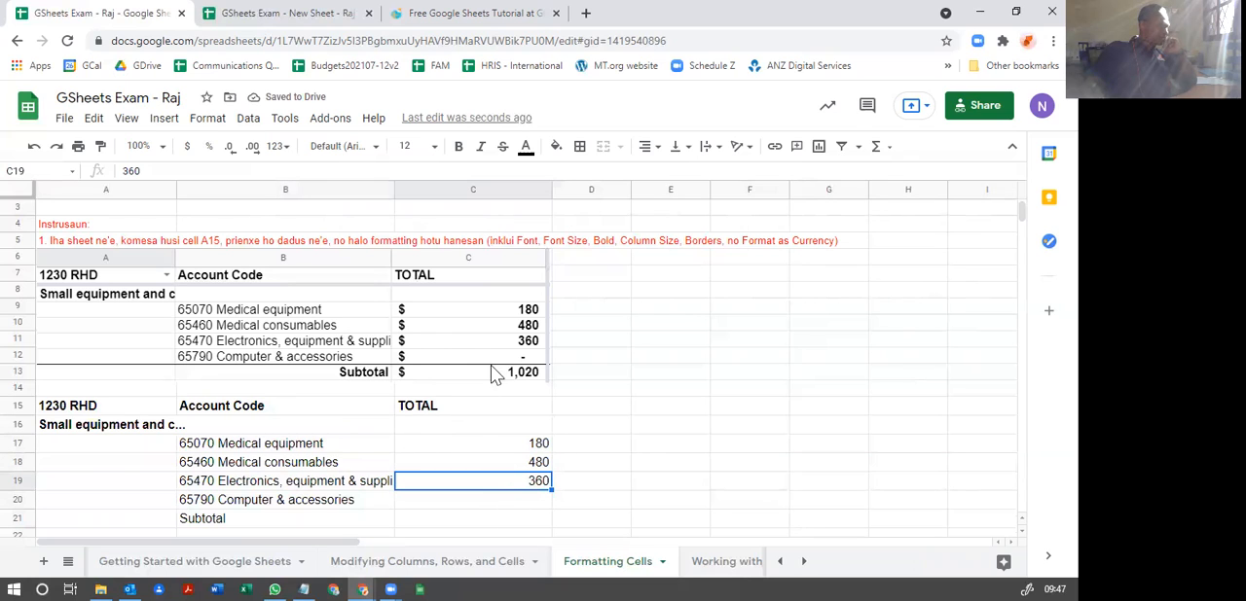
click(510, 448)
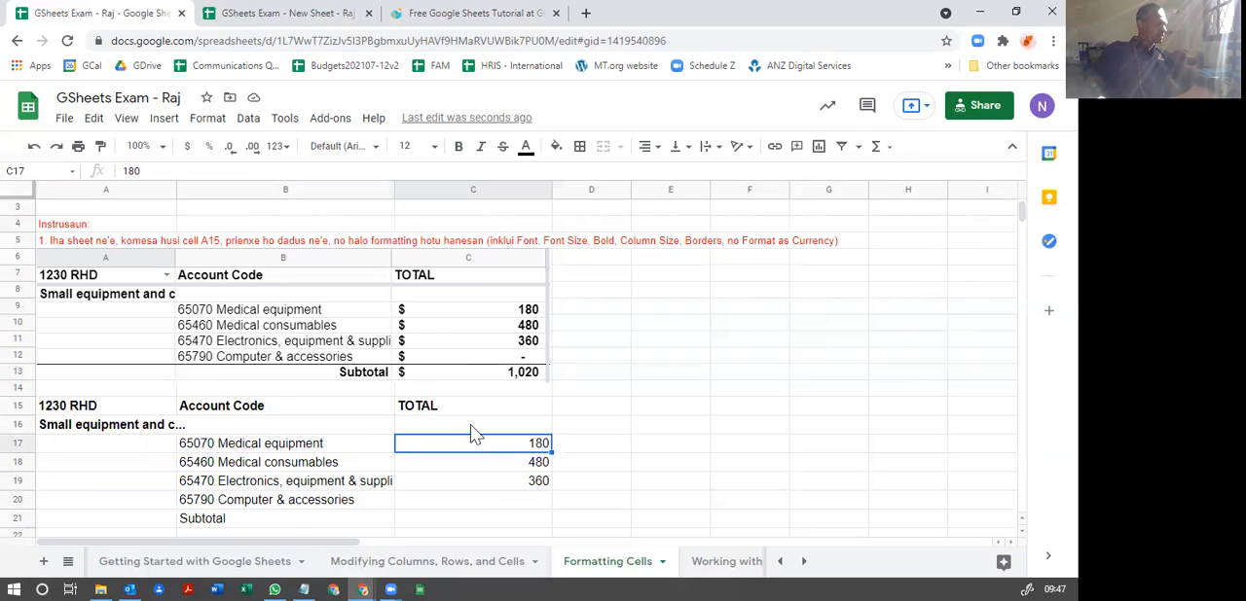
shift+click(457, 519)
click(458, 146)
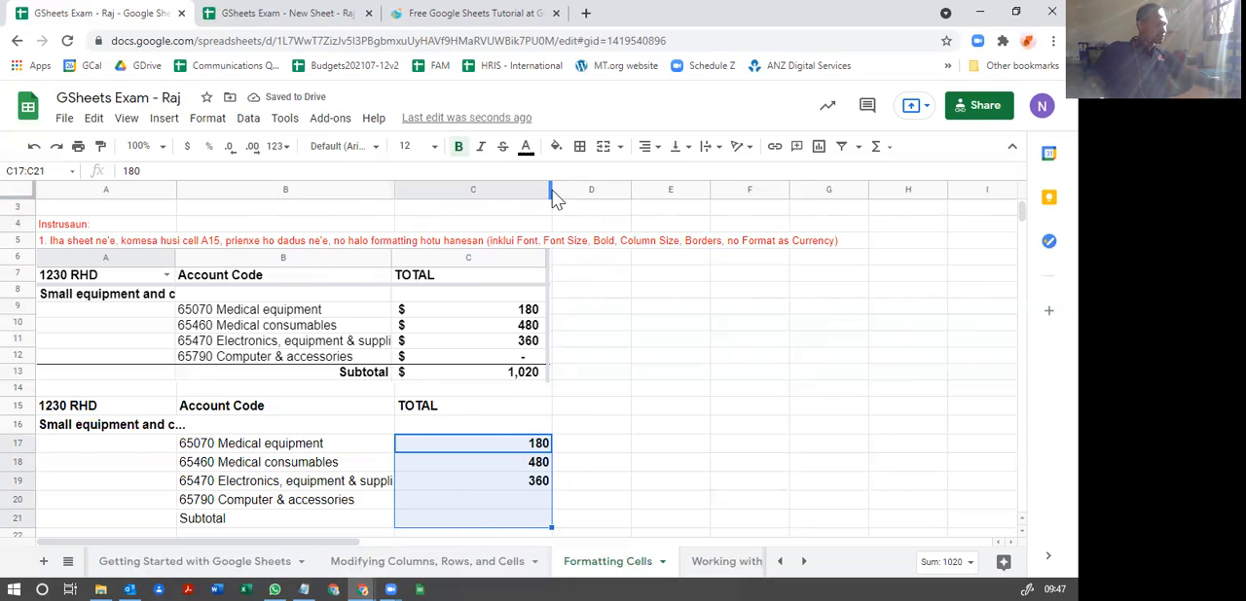
drag(553, 195, 546, 189)
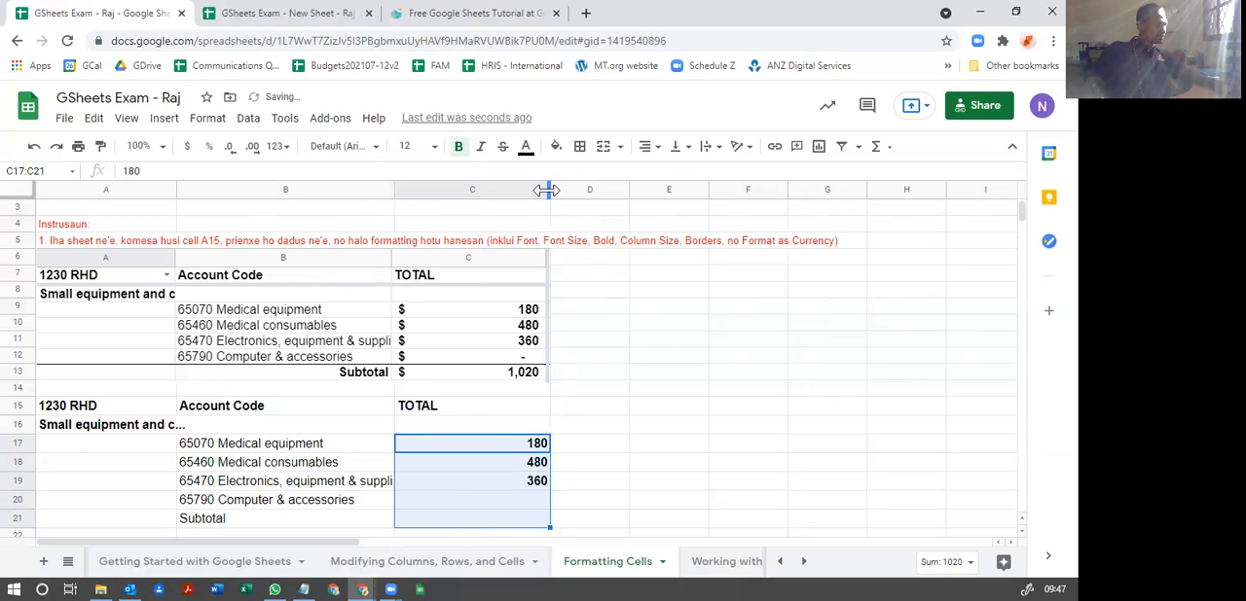
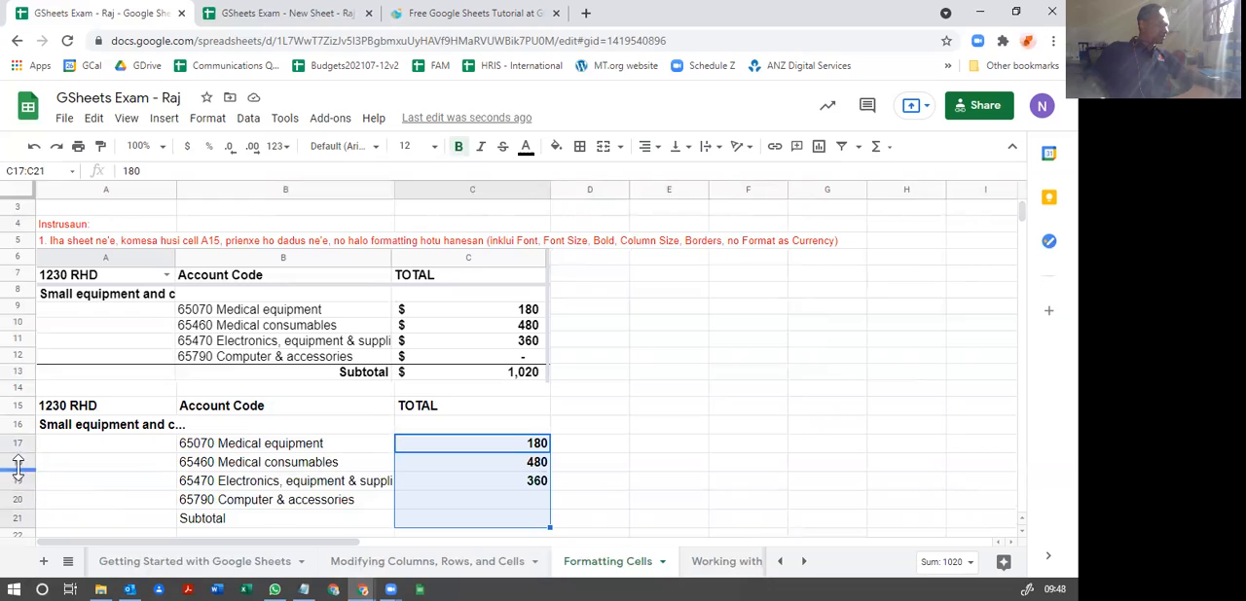
Step: Add a thick gray bottom border to the header cells A15:C15
click(47, 409)
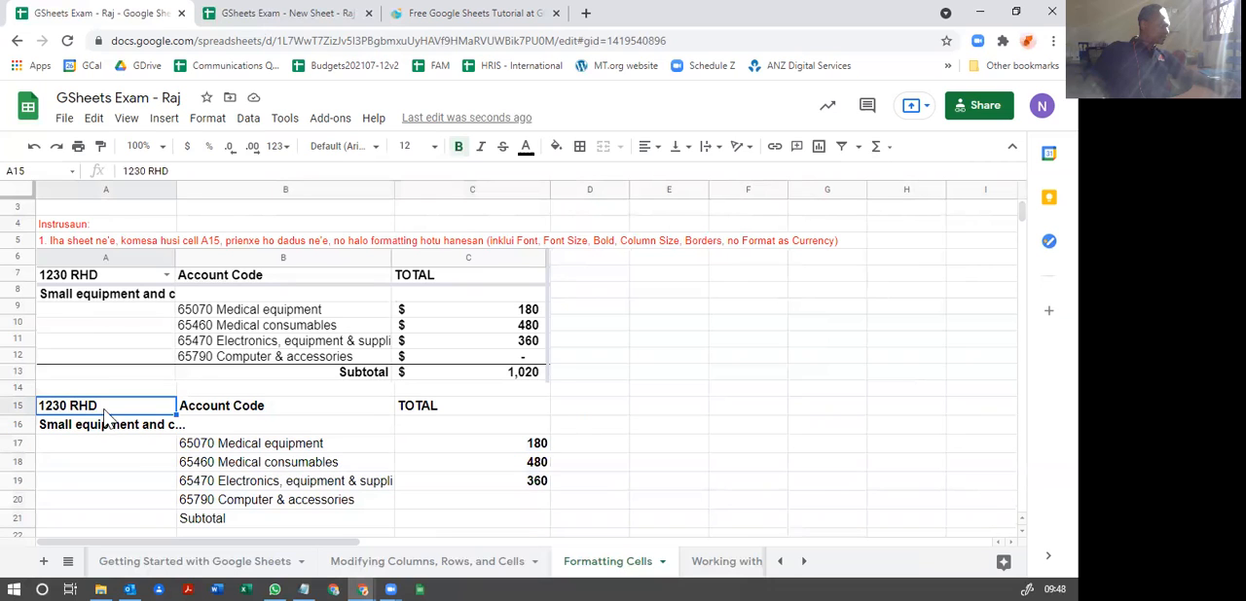
shift+click(477, 413)
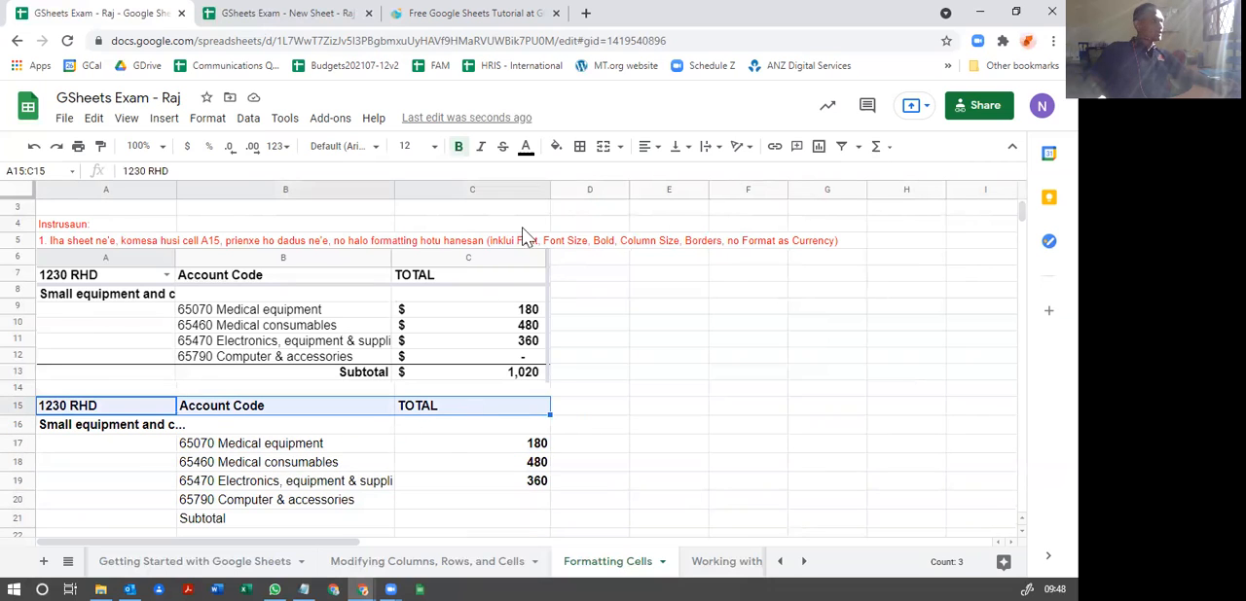
click(581, 148)
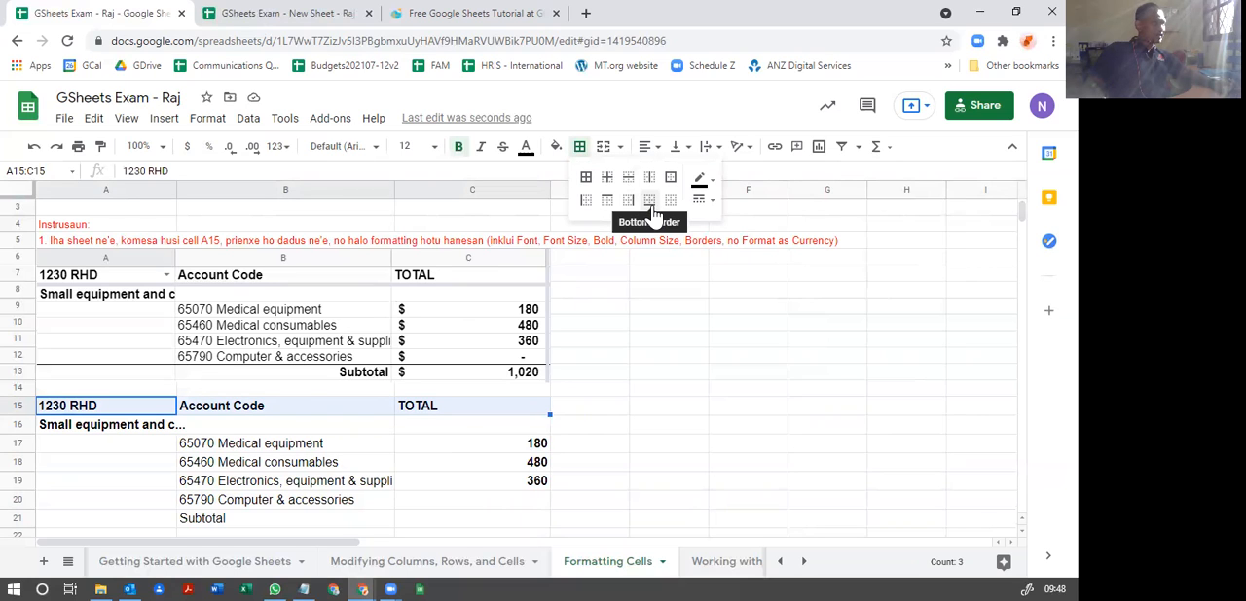
click(712, 193)
click(755, 241)
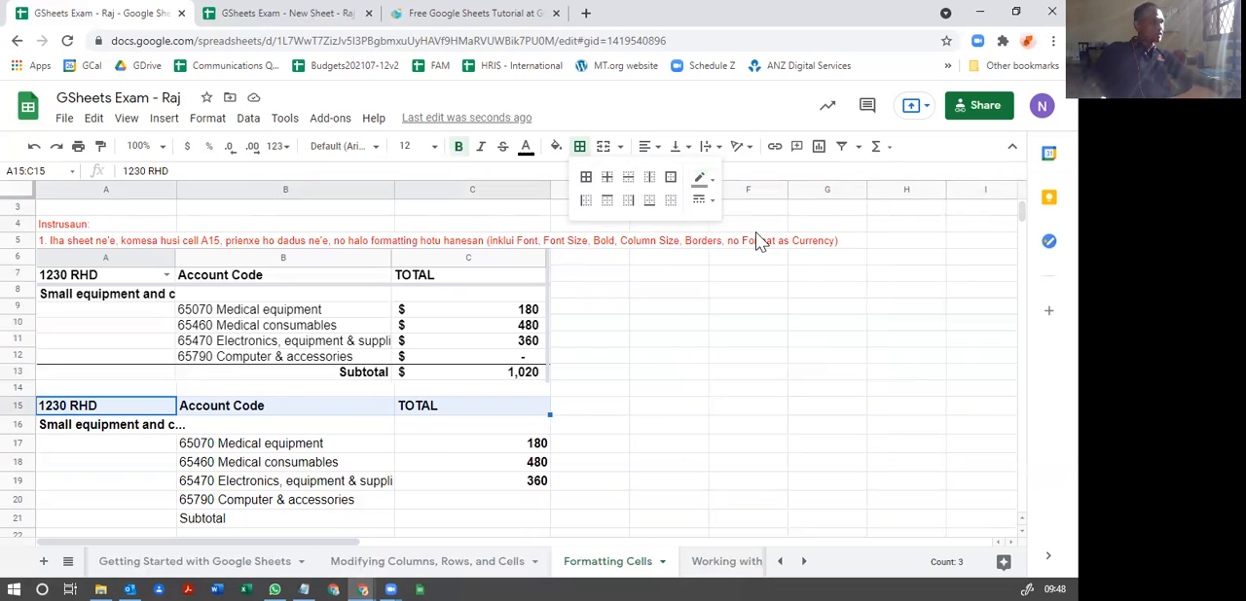
click(702, 200)
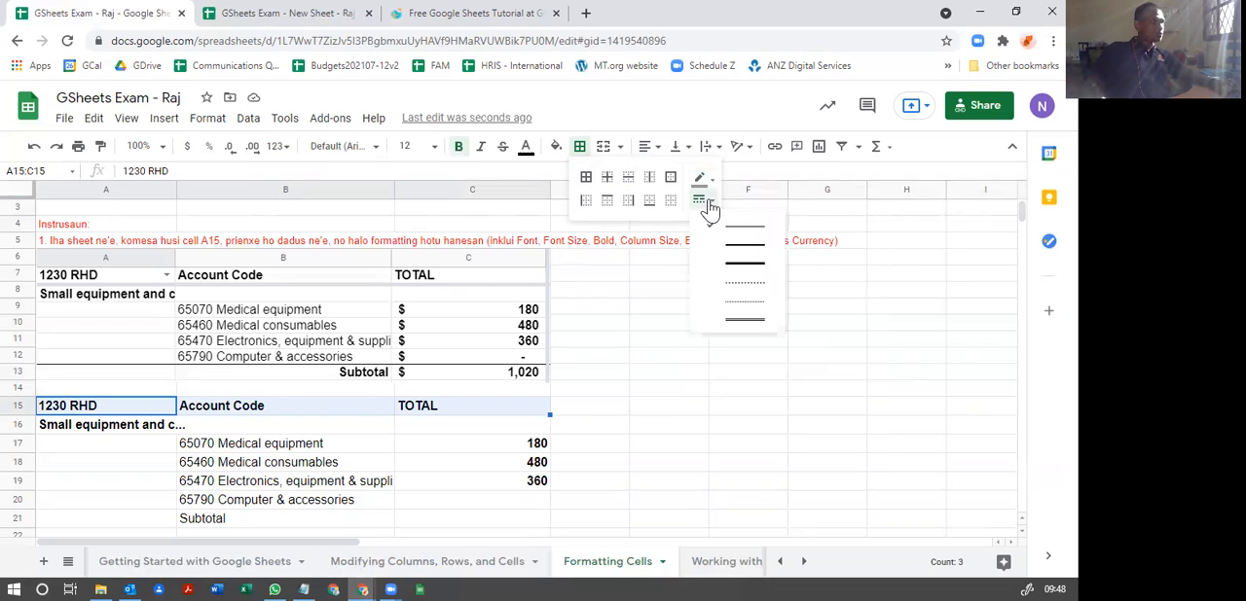
click(743, 269)
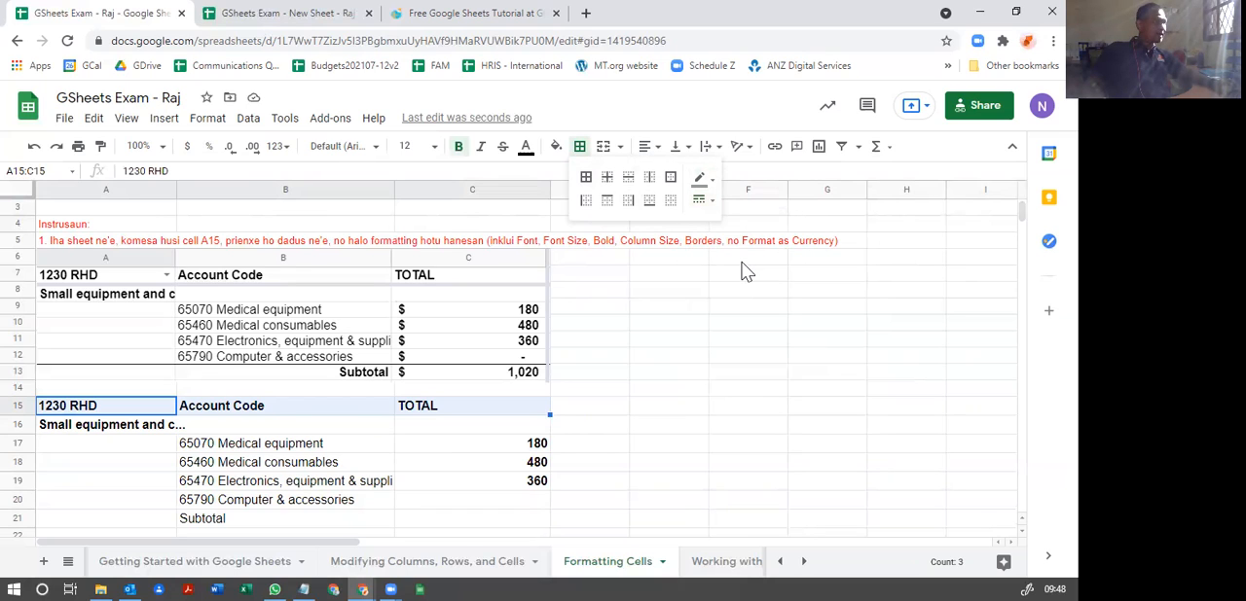
click(650, 211)
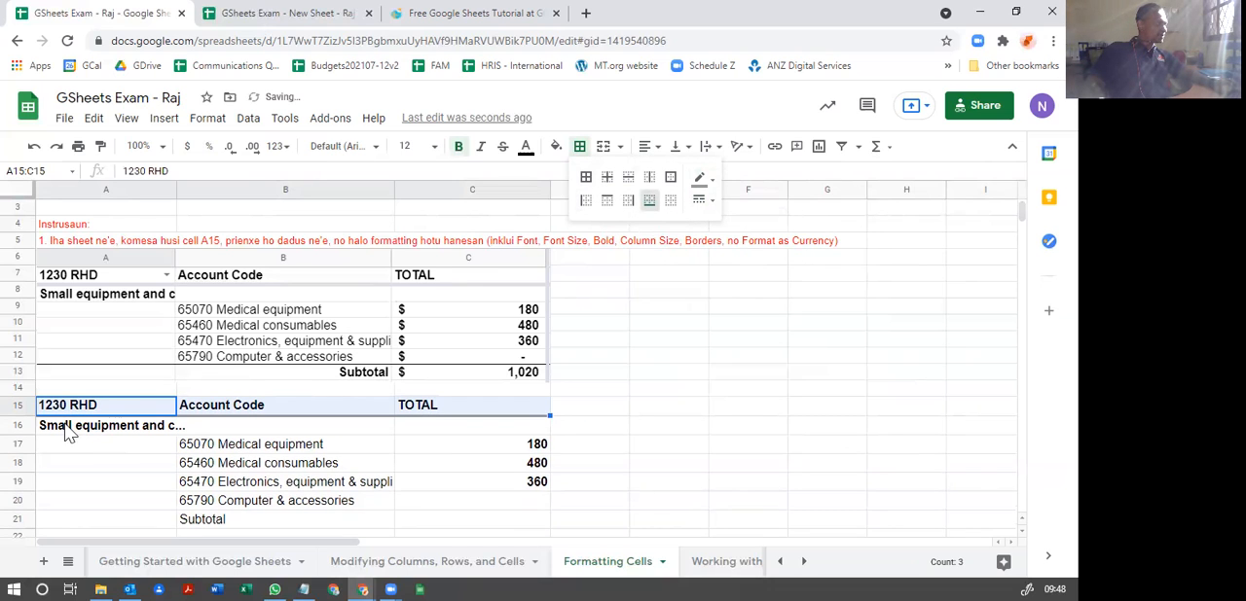
click(444, 466)
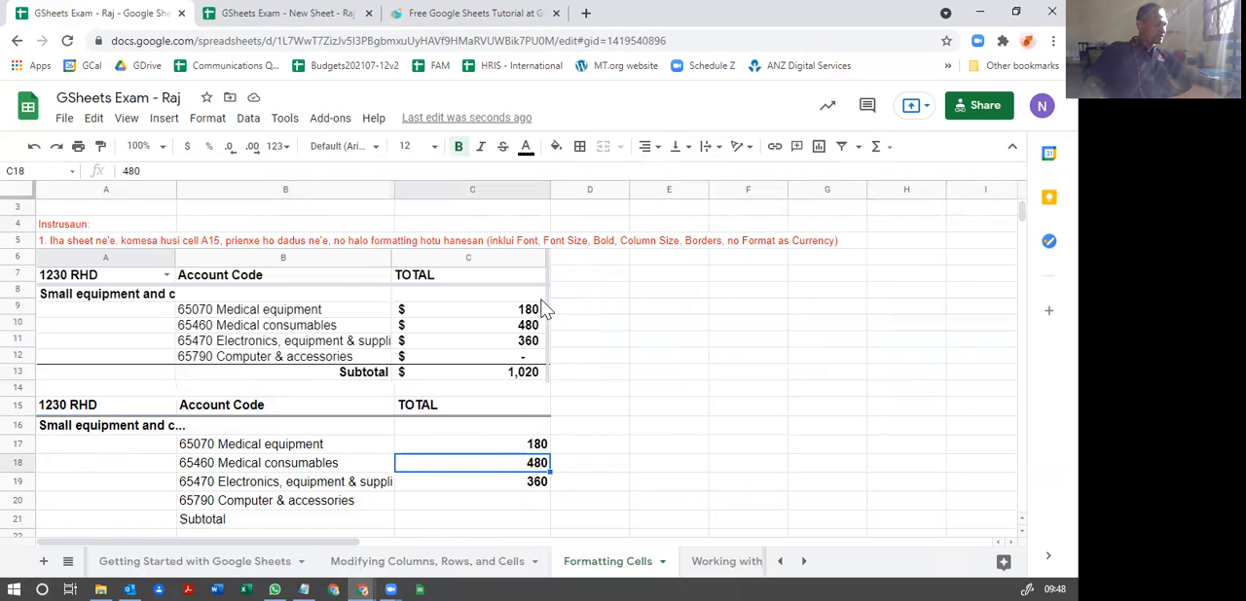
Step: Add a thick gray right border along the TOTAL column cells C15:C21
scroll(487, 443, down, 1)
drag(466, 380, 476, 500)
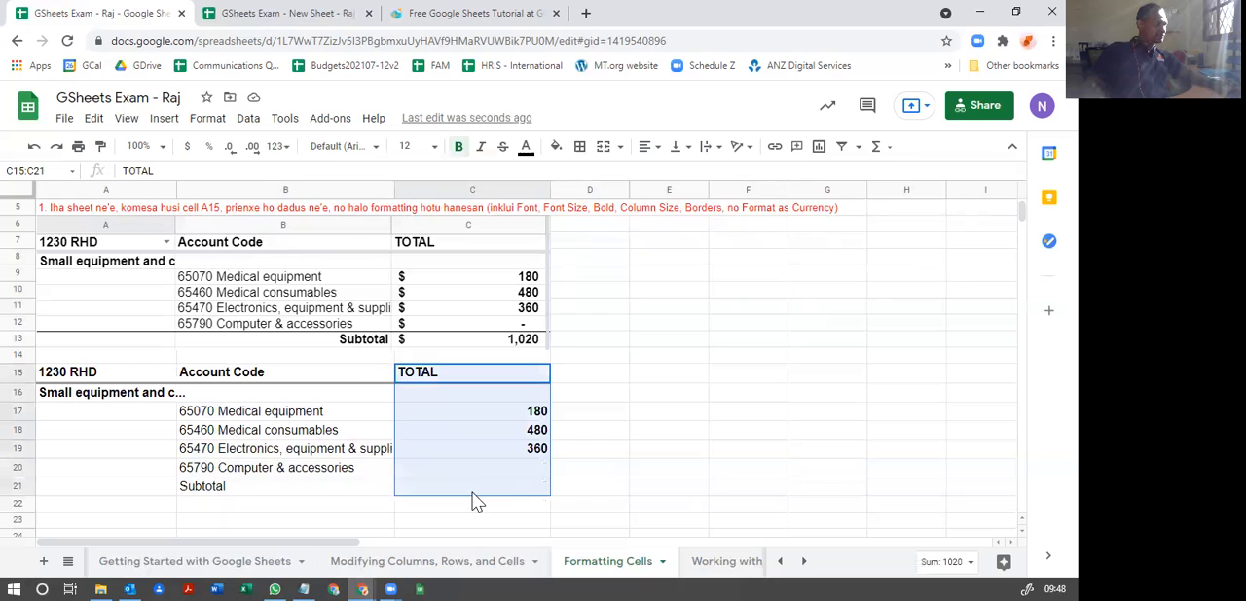
click(580, 152)
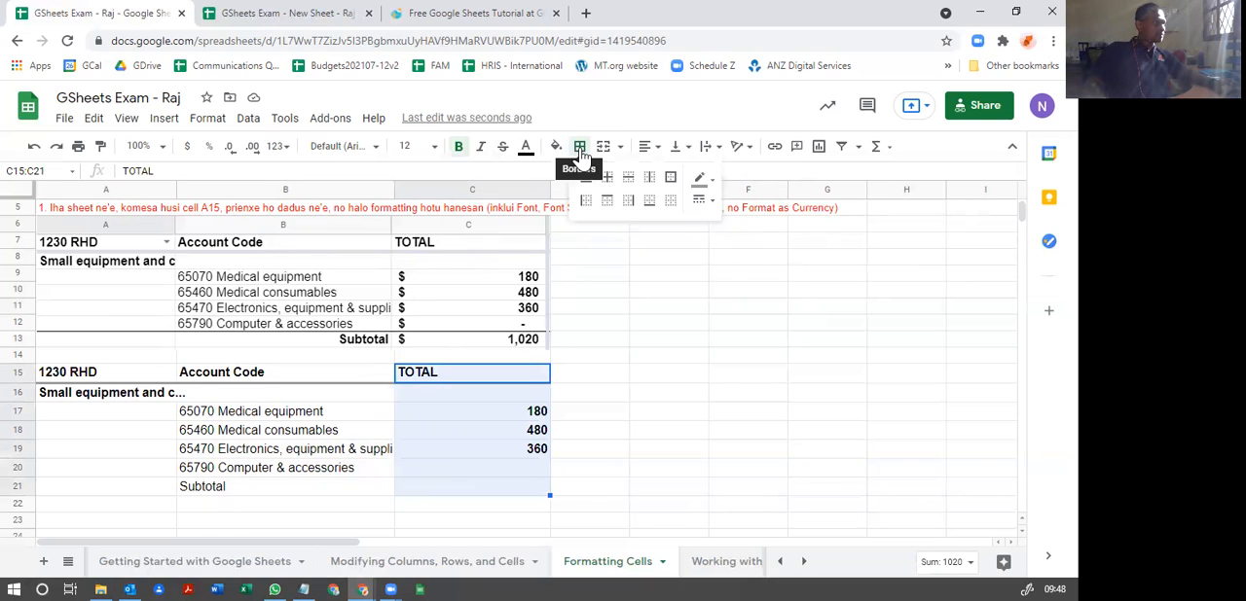
click(701, 180)
click(757, 234)
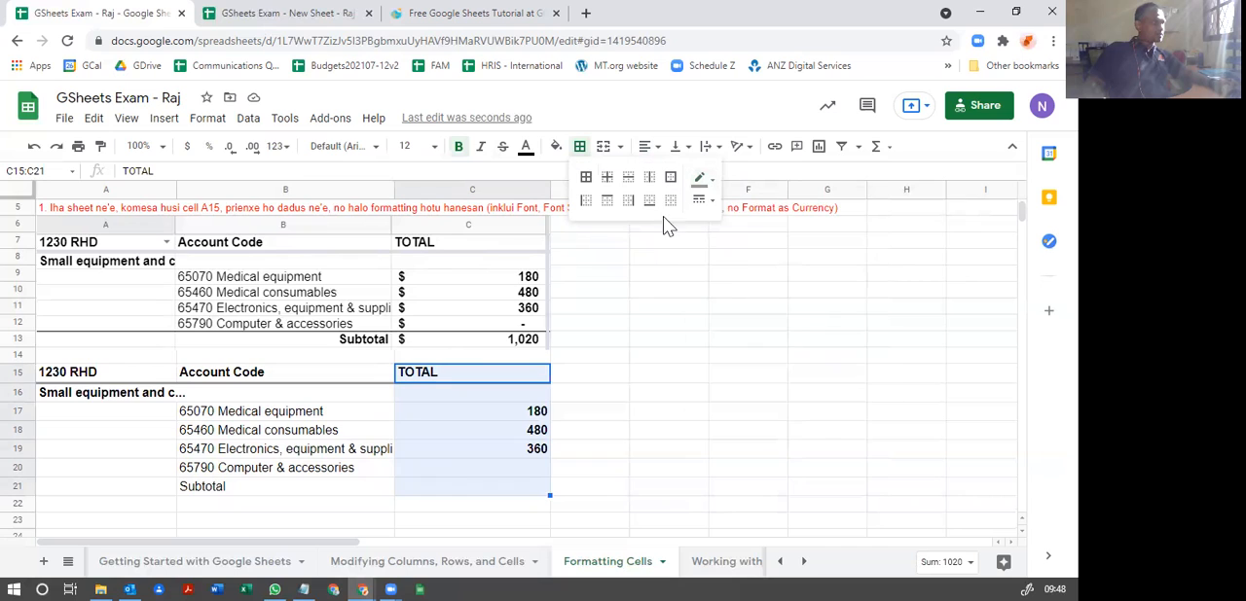
click(704, 201)
click(747, 265)
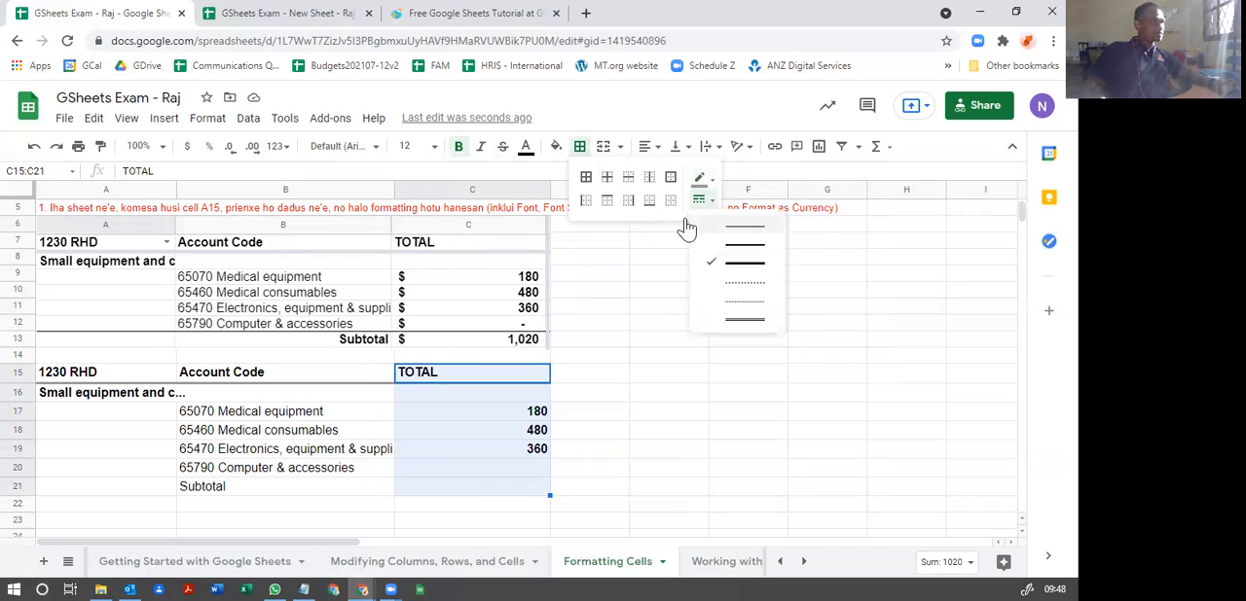
click(629, 205)
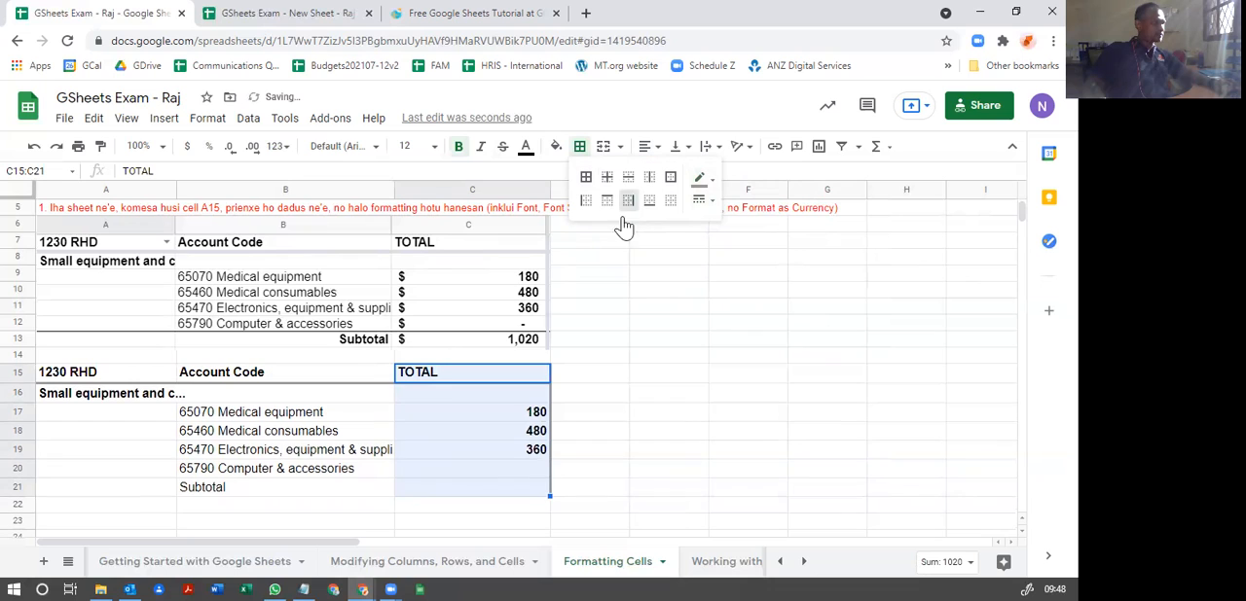
click(578, 396)
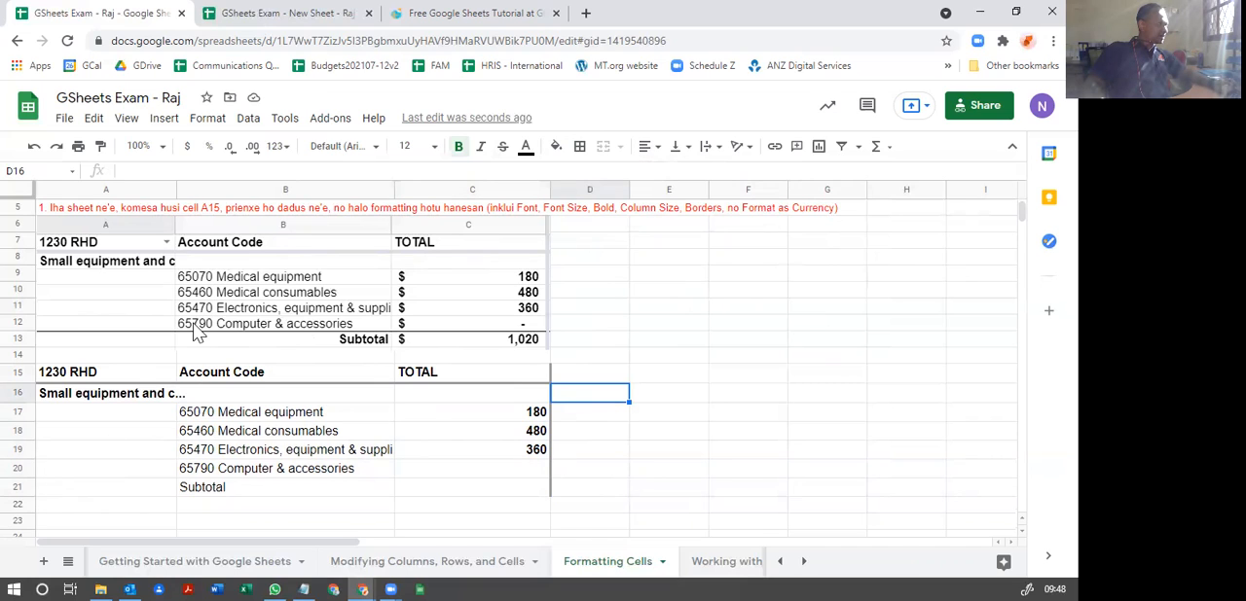
Step: Add a black, medium-thickness bottom border to cells A20:C20, above the Subtotal row
drag(54, 477, 503, 473)
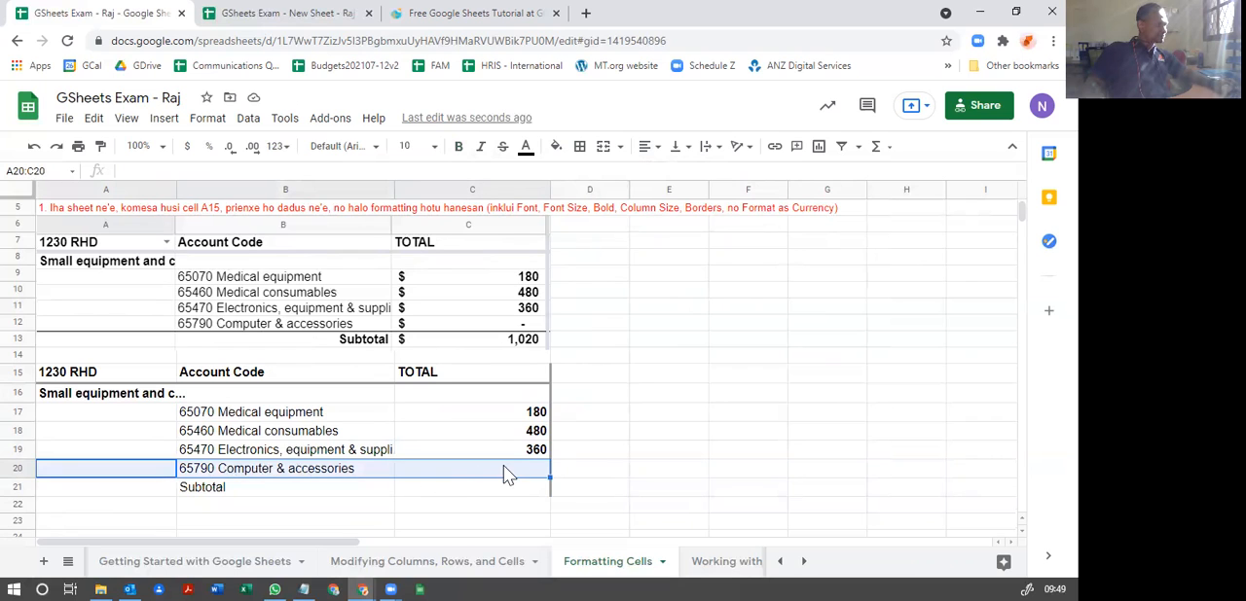
click(579, 146)
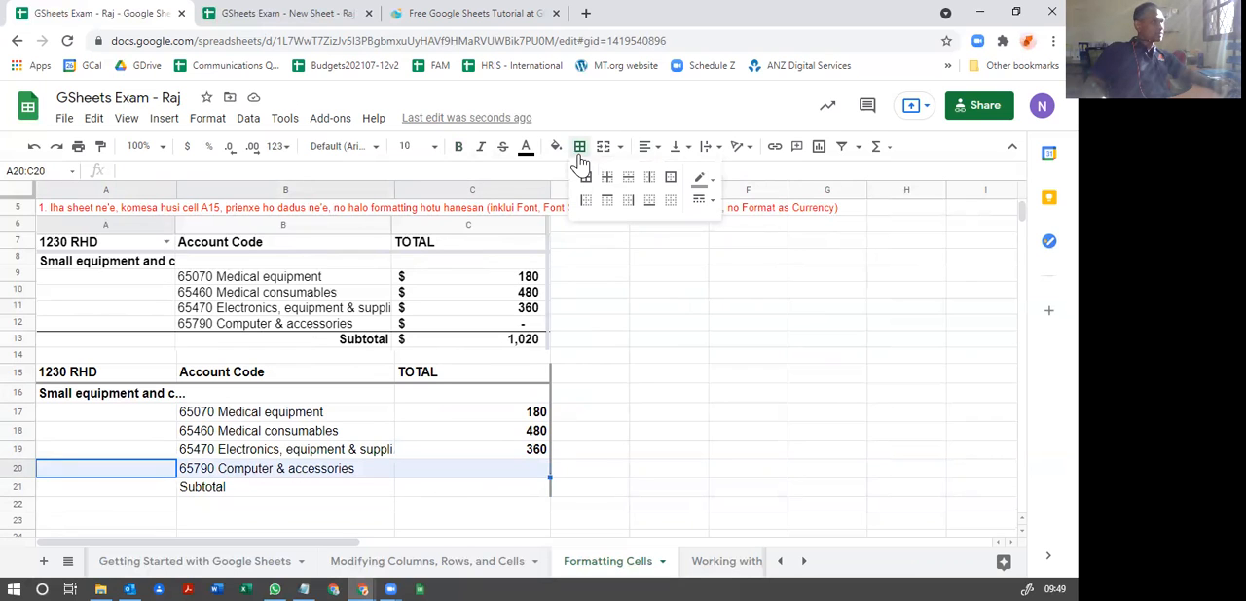
click(701, 181)
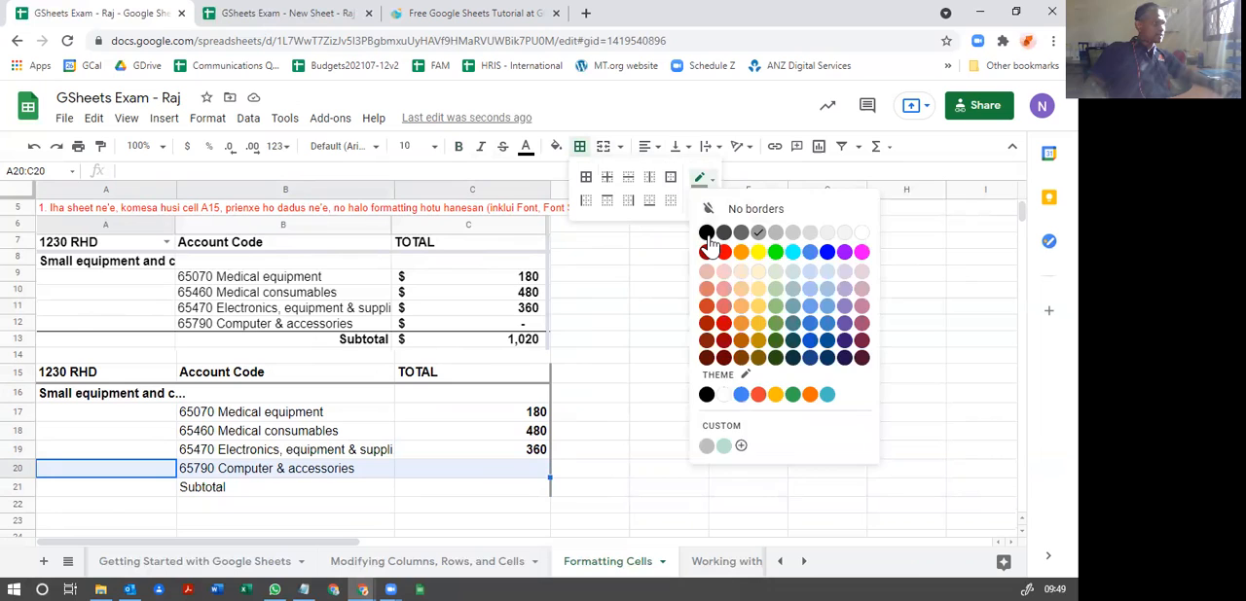
click(707, 234)
click(700, 199)
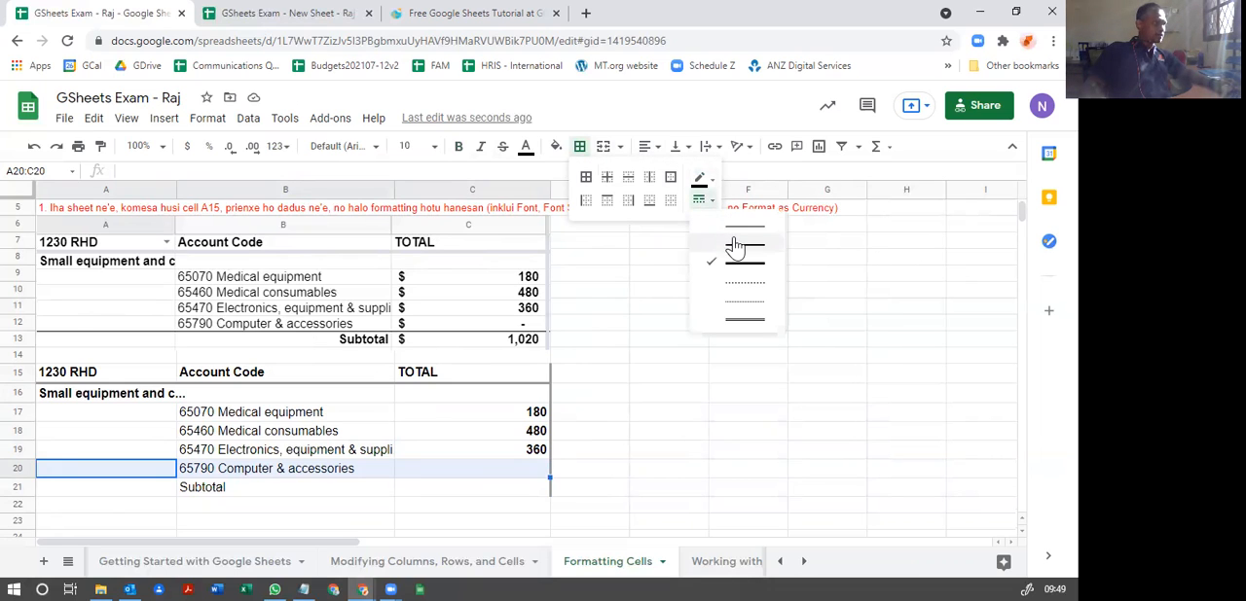
click(737, 237)
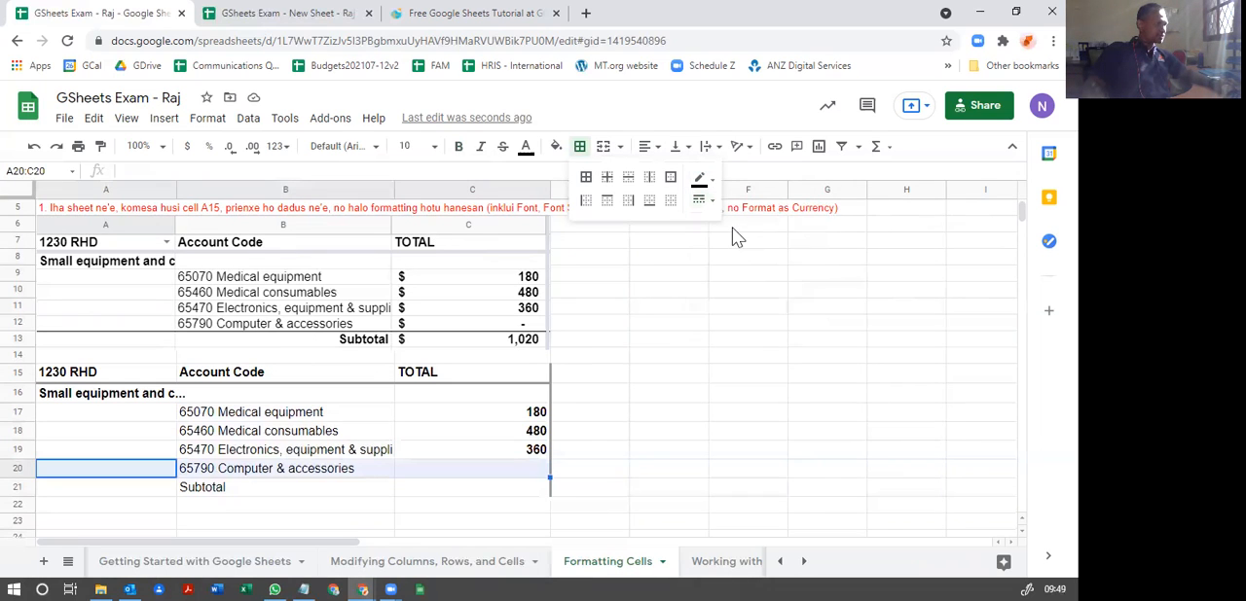
click(648, 201)
click(337, 471)
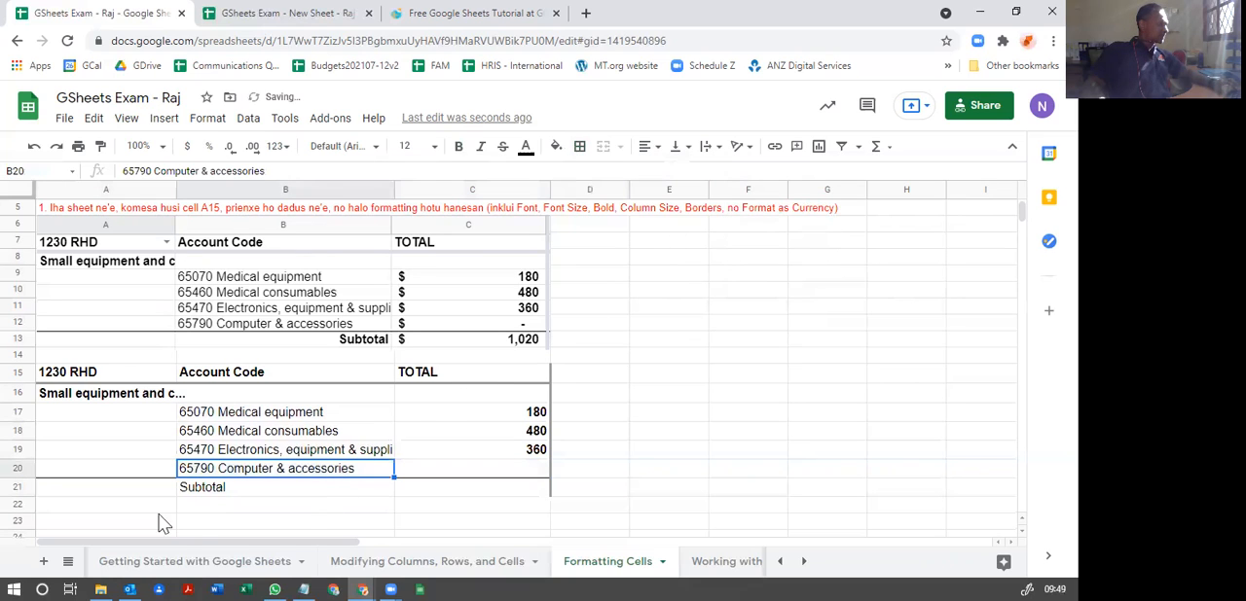
Step: Make the Subtotal label in B21 bold and align it to the right
click(223, 492)
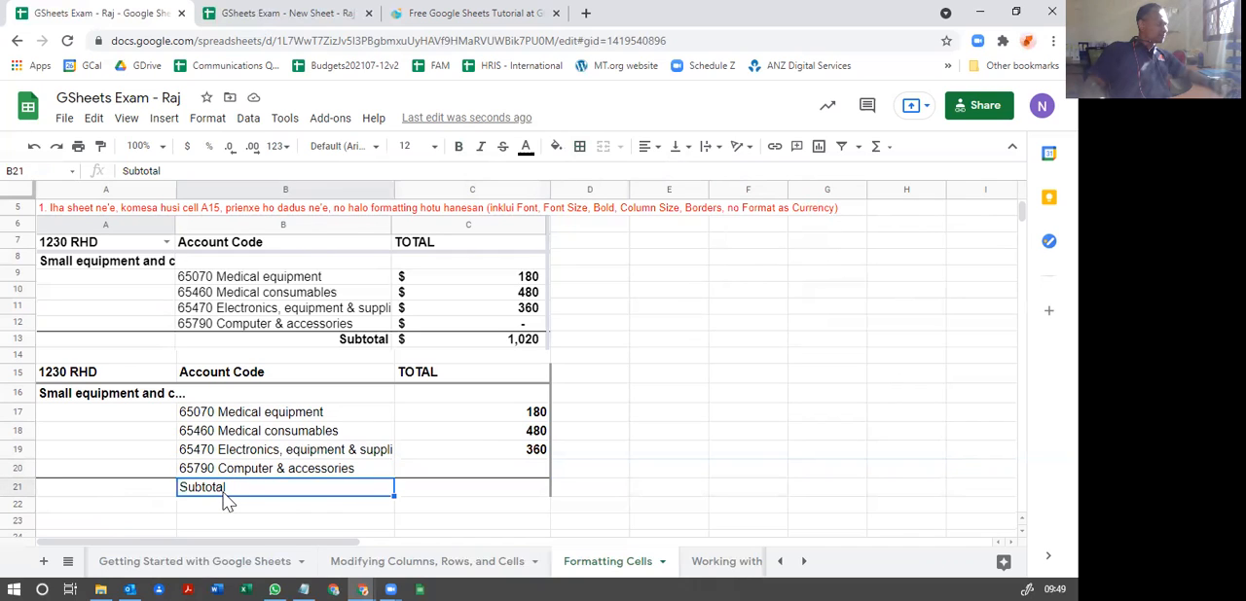
click(462, 148)
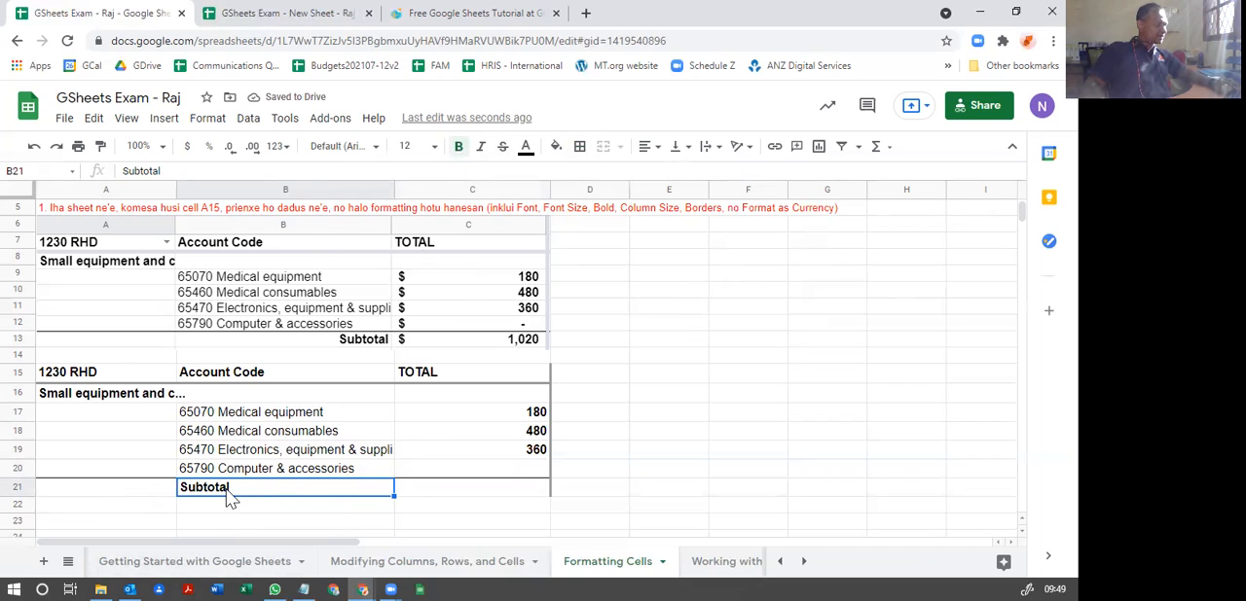
click(650, 147)
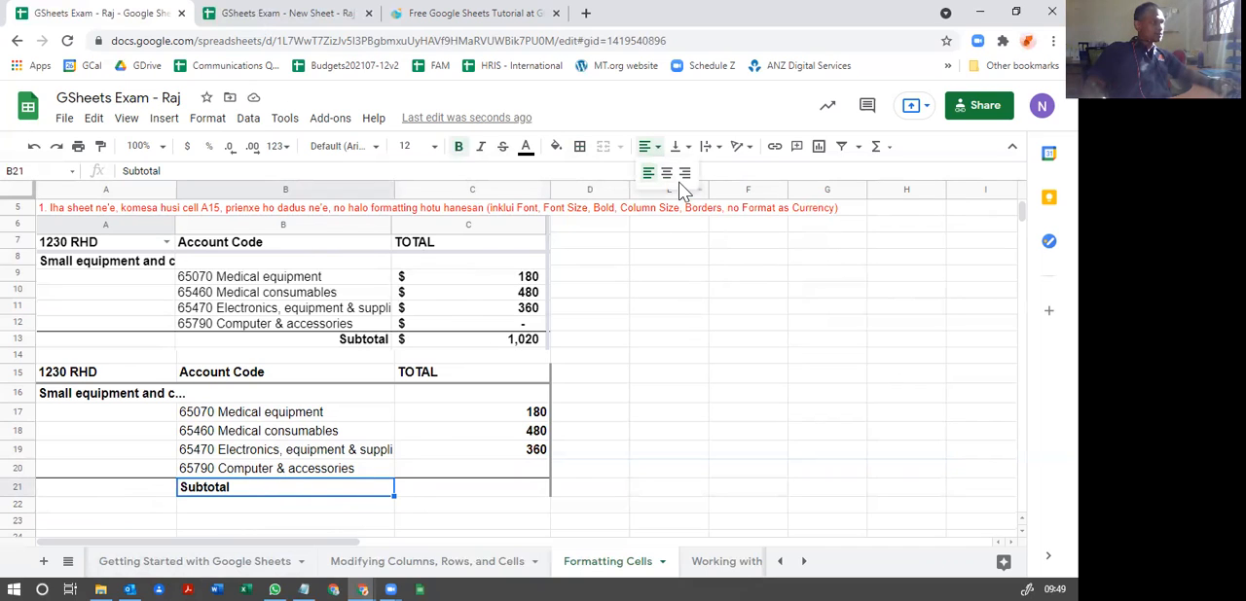
click(684, 174)
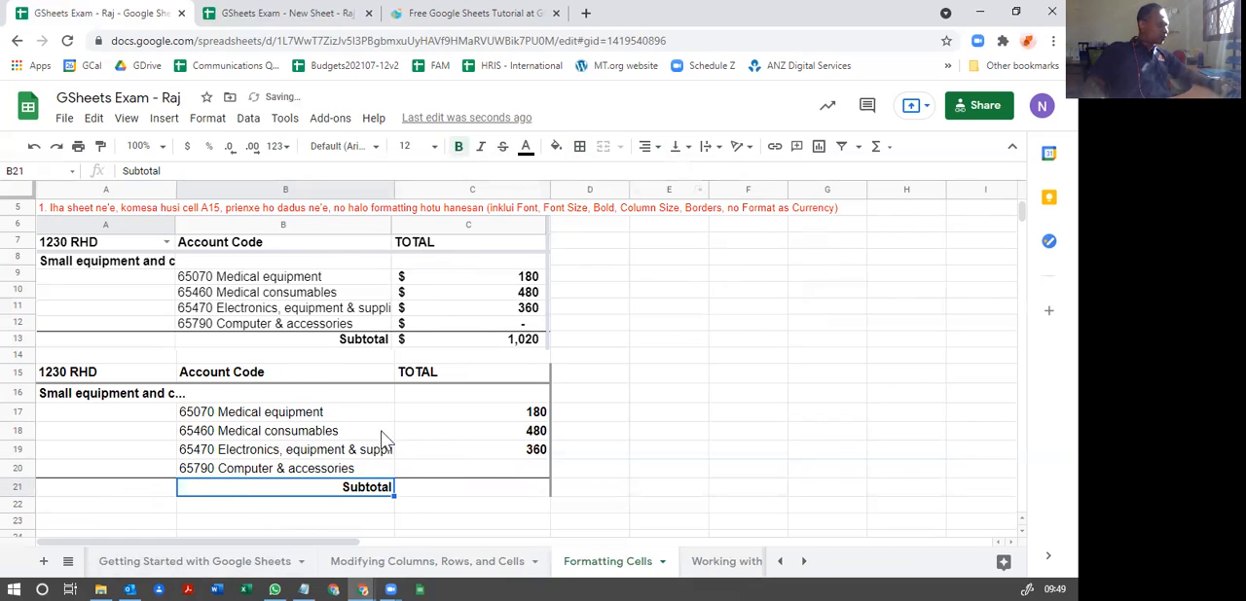
click(614, 432)
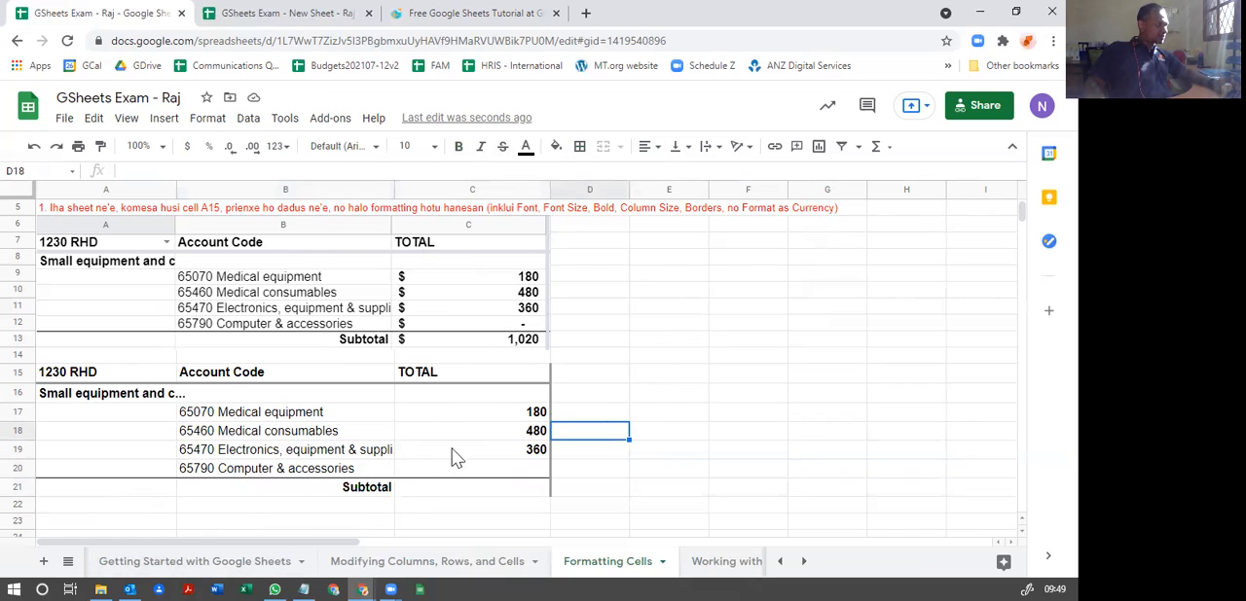
Step: Format the amount cells C17:C21 as currency
click(527, 416)
click(527, 430)
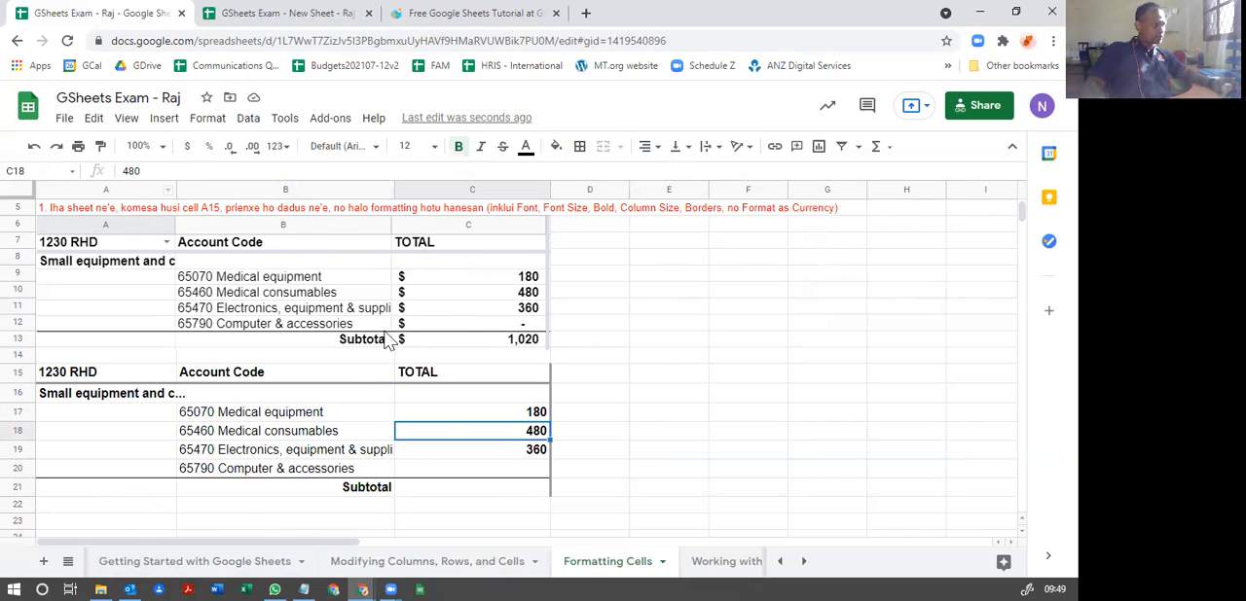
click(483, 414)
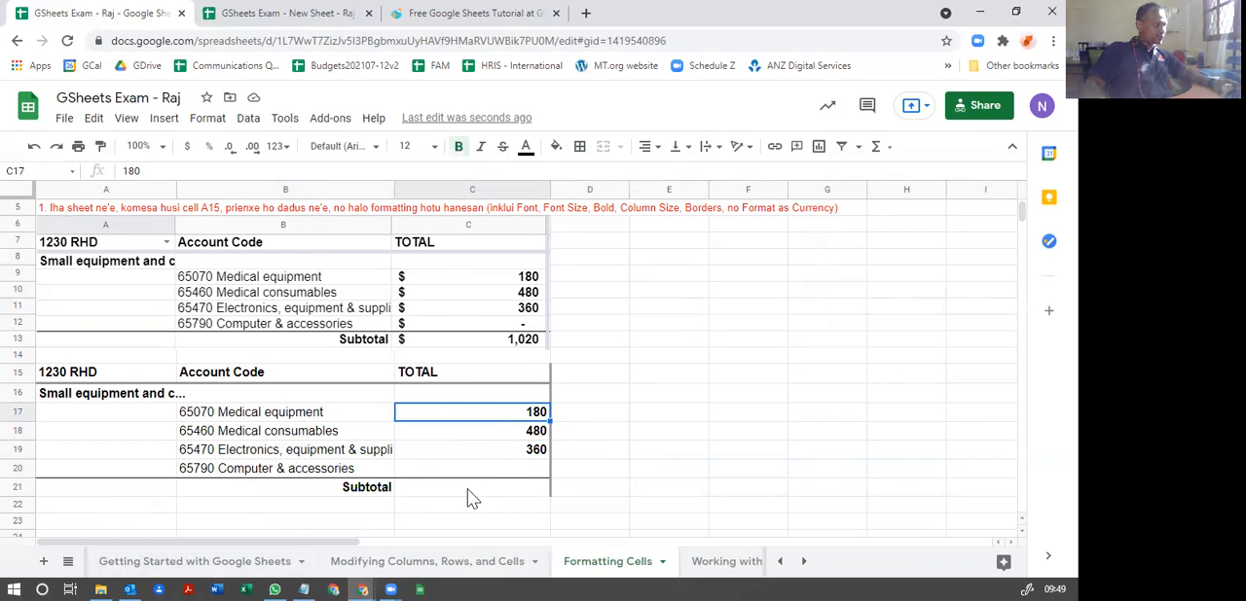
shift+click(467, 489)
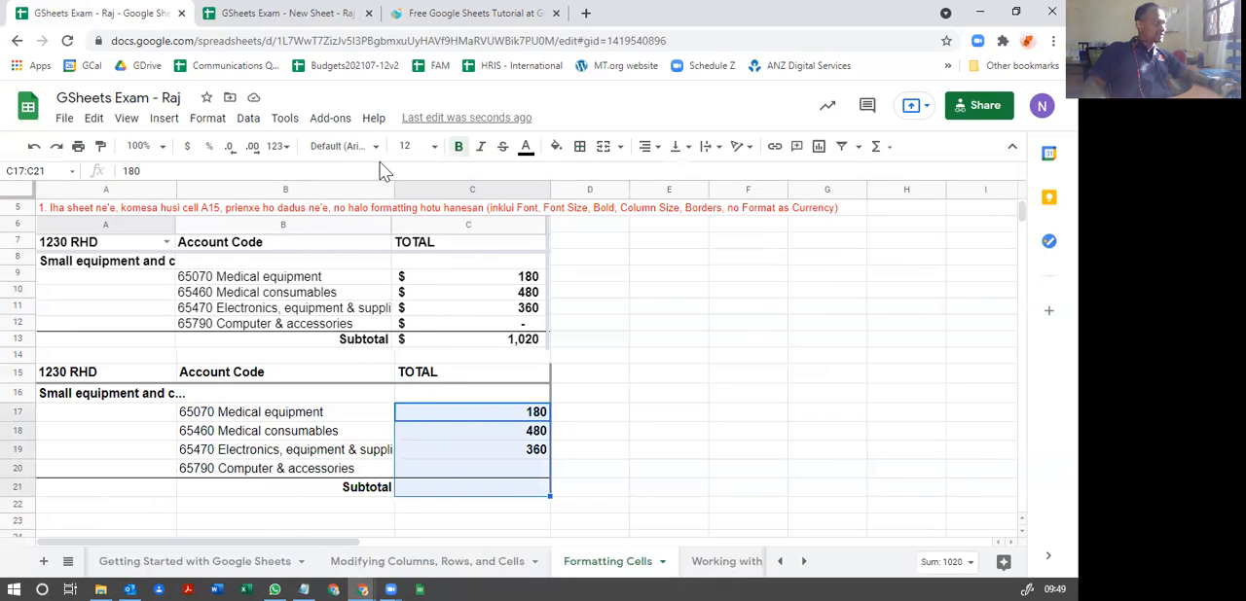
click(188, 153)
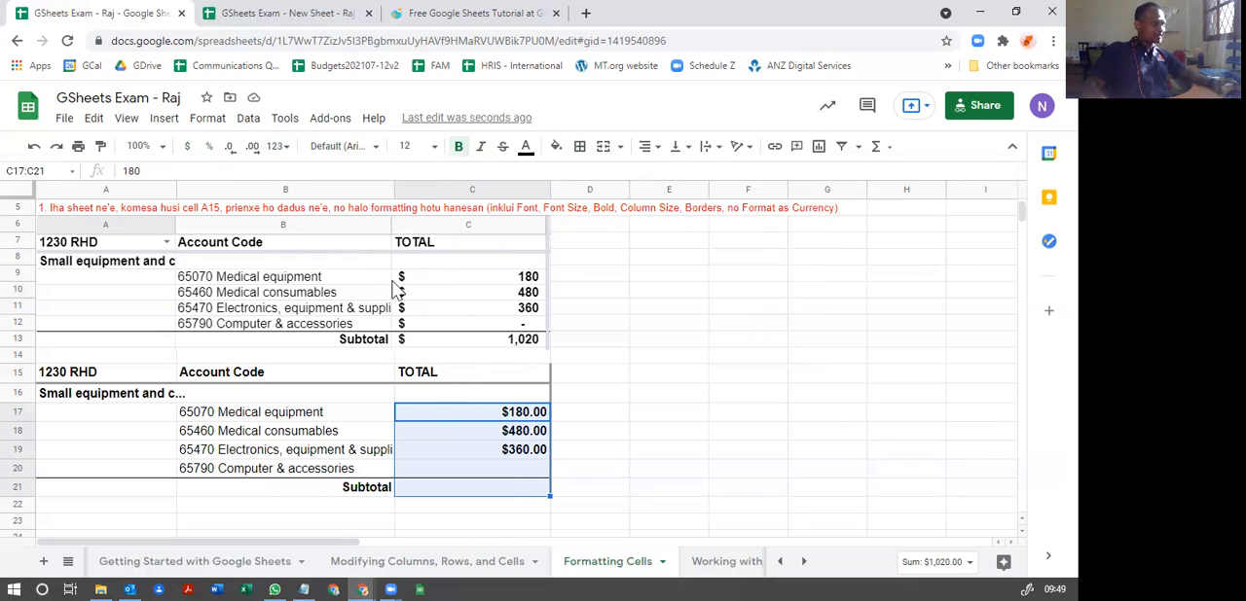
Step: Examine the custom currency formats available for the amount cells C17:C21, without applying one
click(207, 119)
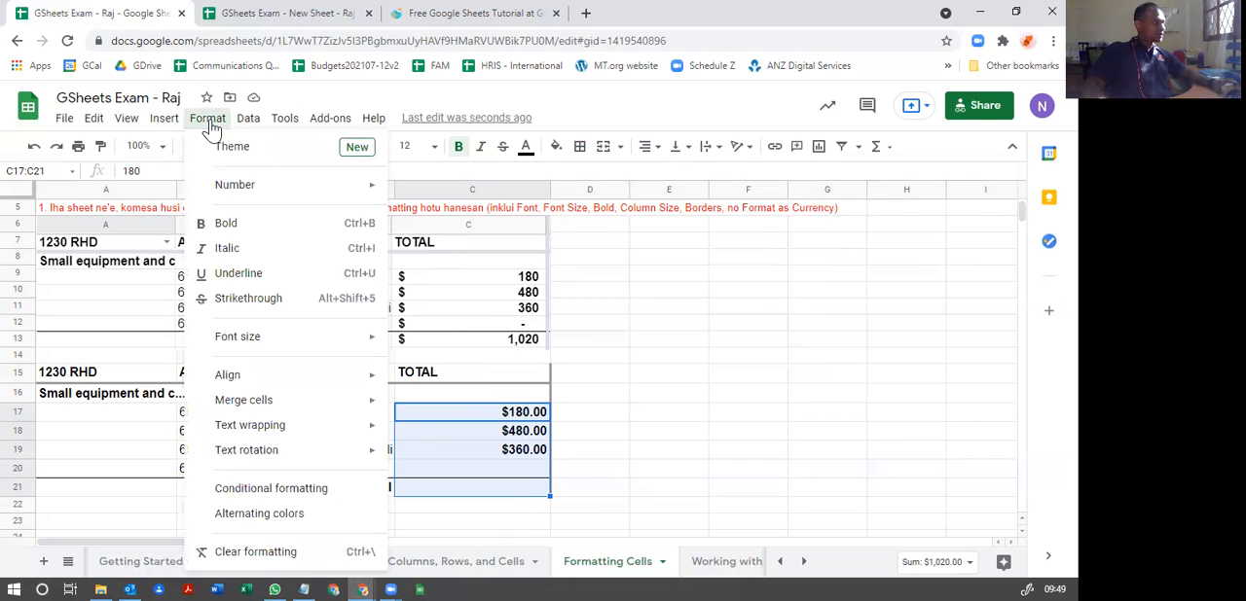
mouse_move(246, 191)
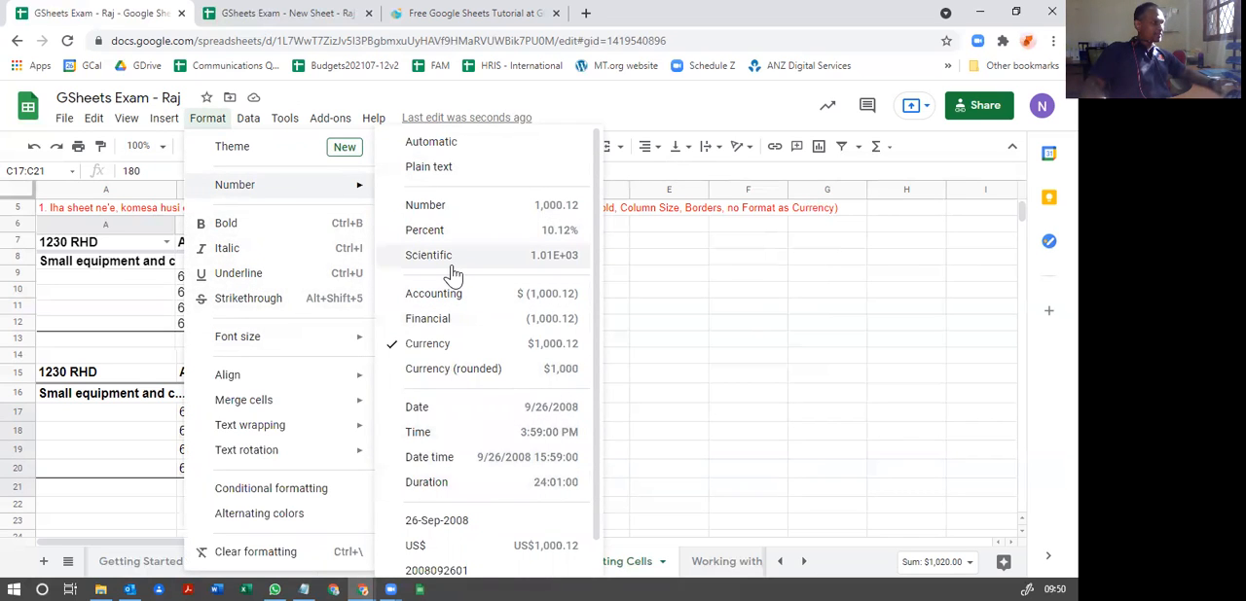
scroll(458, 336, down, 1)
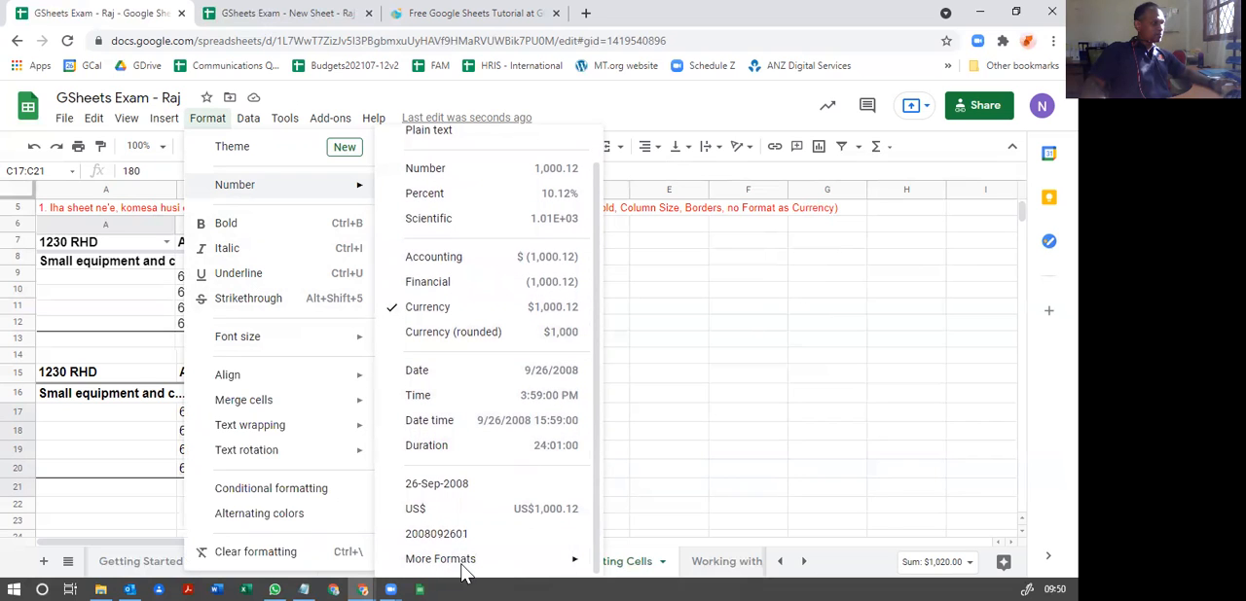
mouse_move(457, 565)
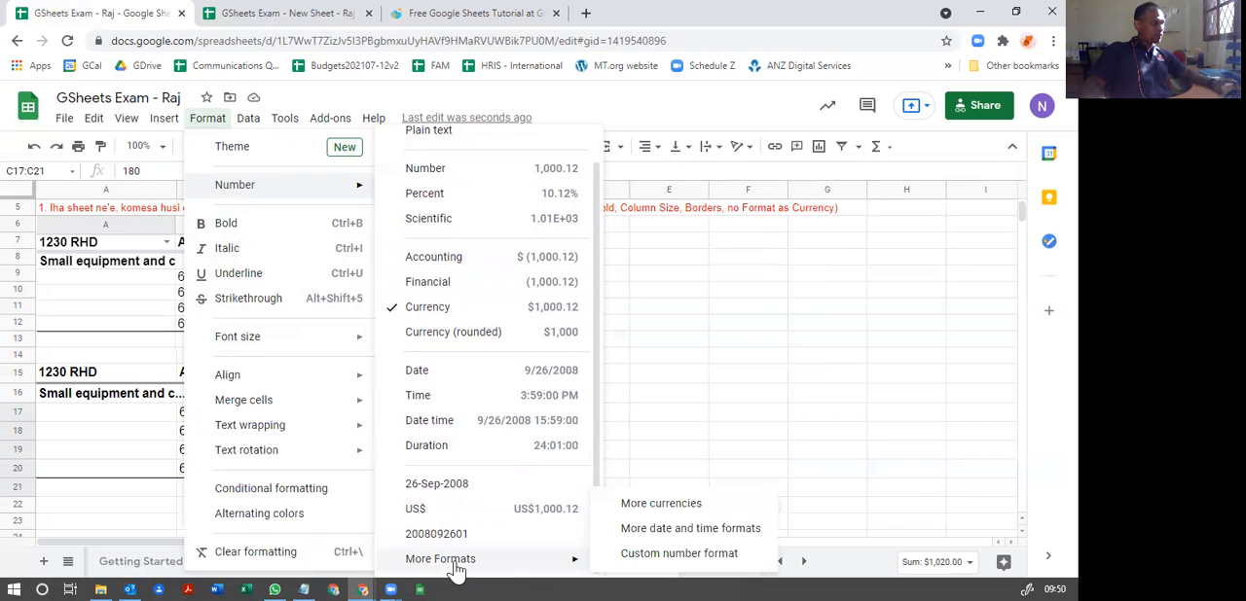
click(632, 506)
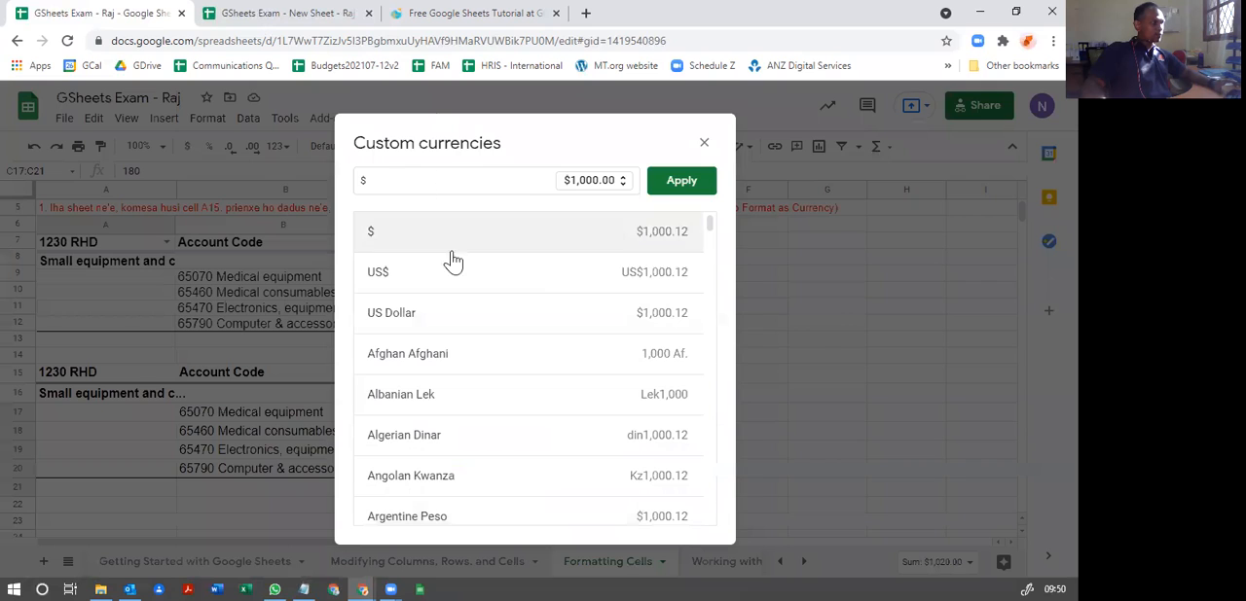
scroll(496, 438, down, 3)
scroll(467, 456, down, 2)
scroll(458, 443, up, 4)
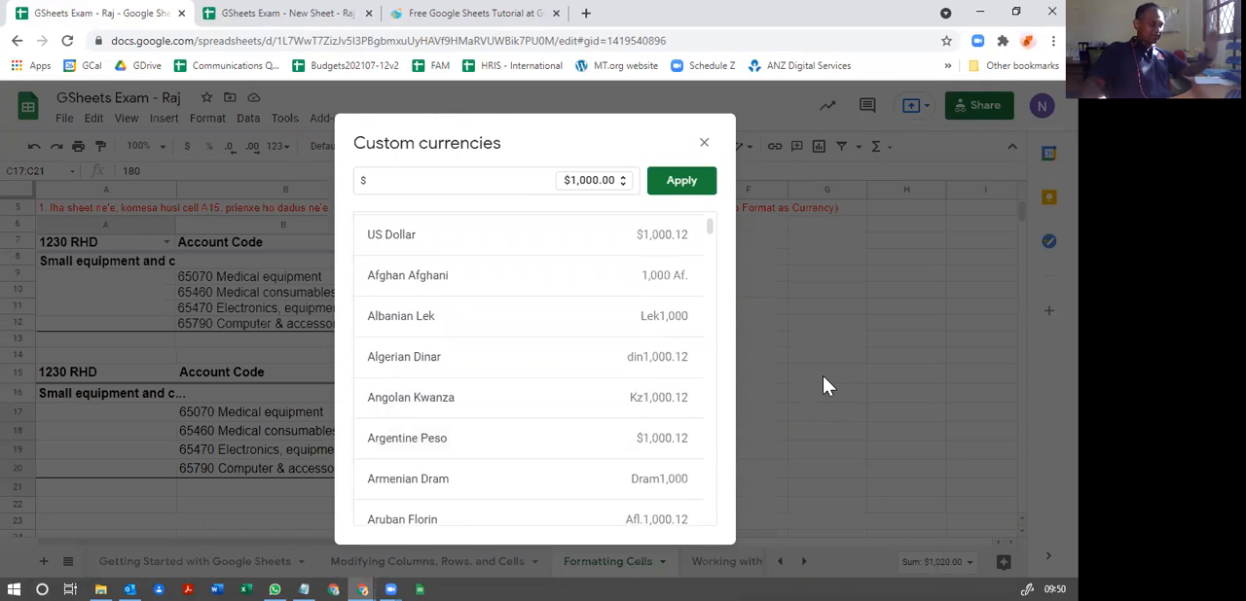
click(704, 142)
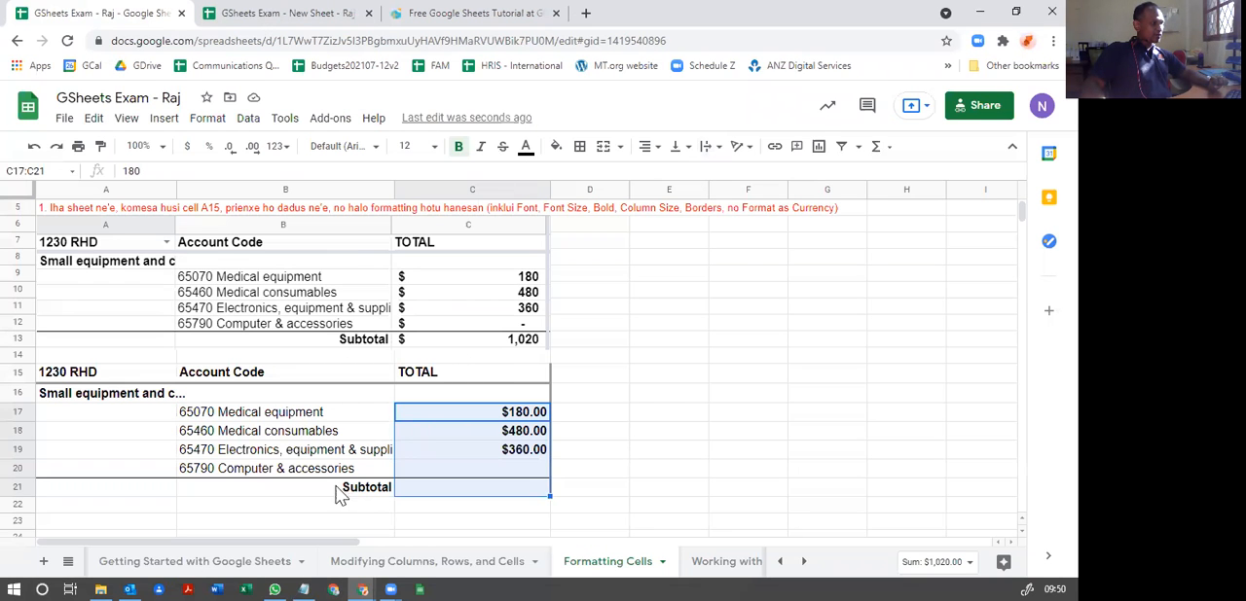
Step: Calculate the subtotal in C21 with the suggested formula =SUM(C16:C20)
click(513, 498)
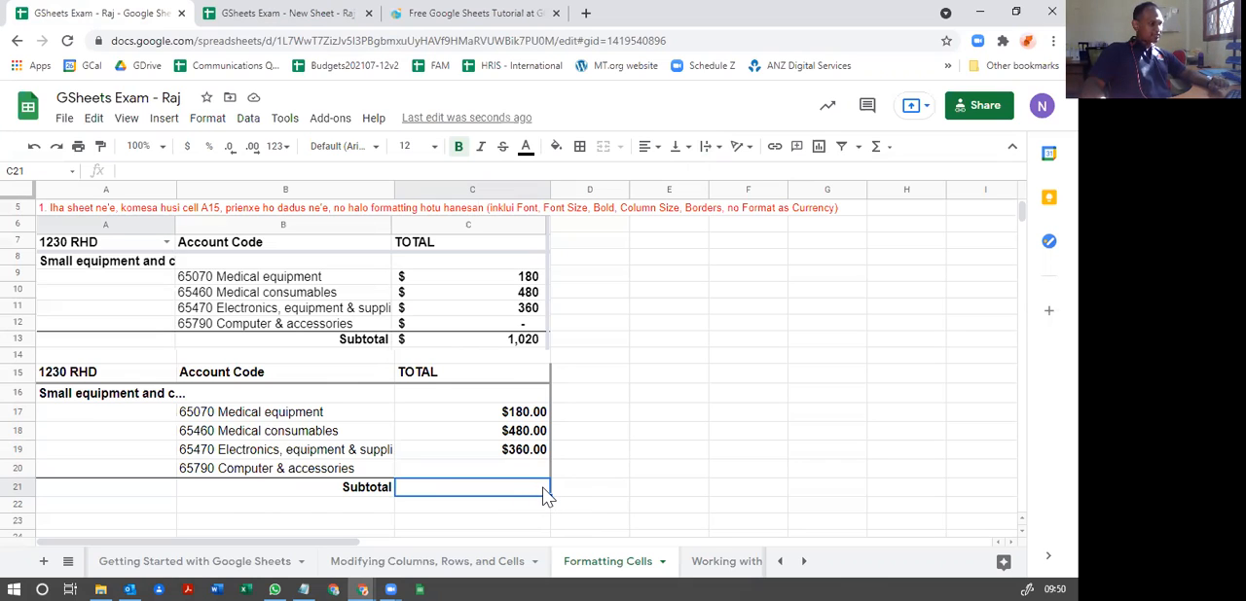
text(=)
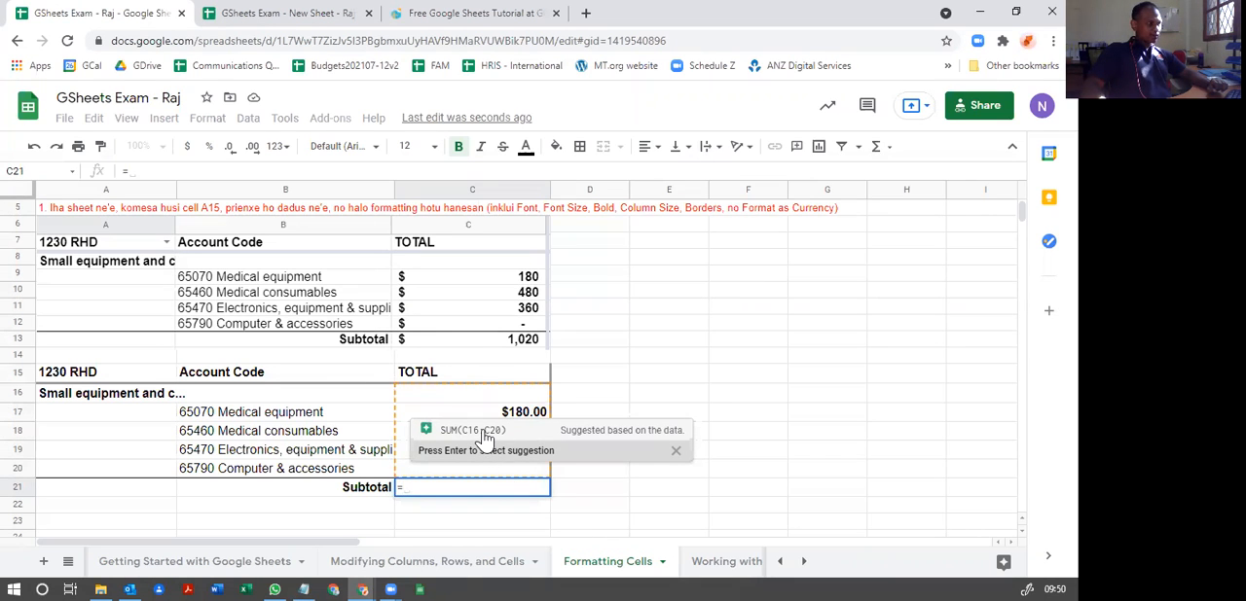
click(484, 438)
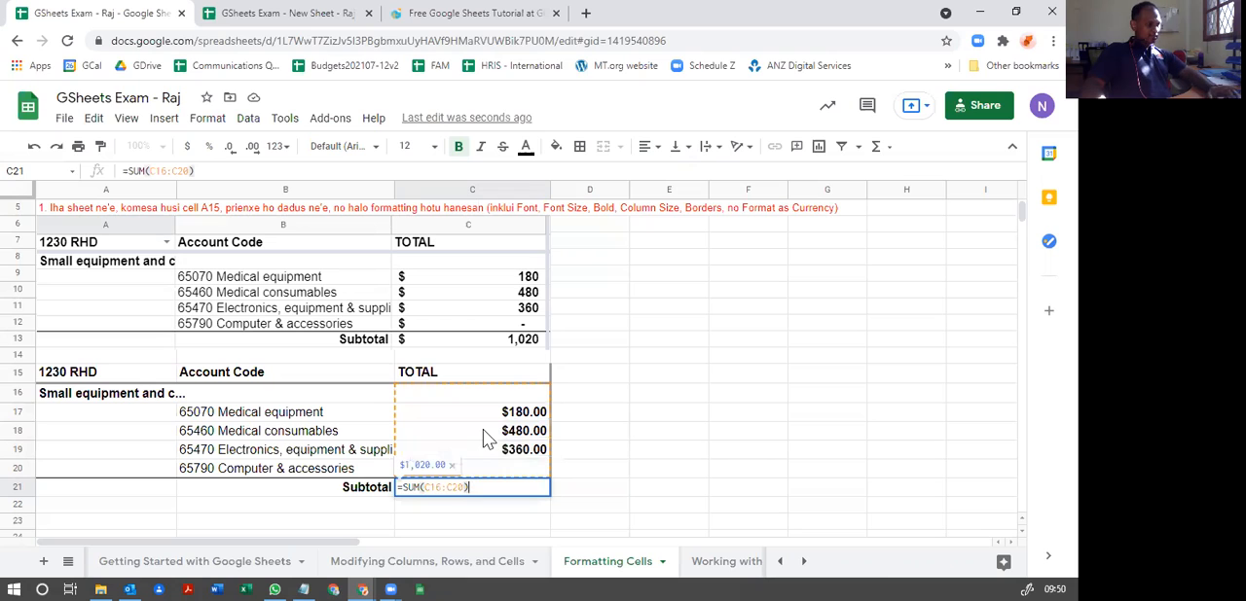
key(Return)
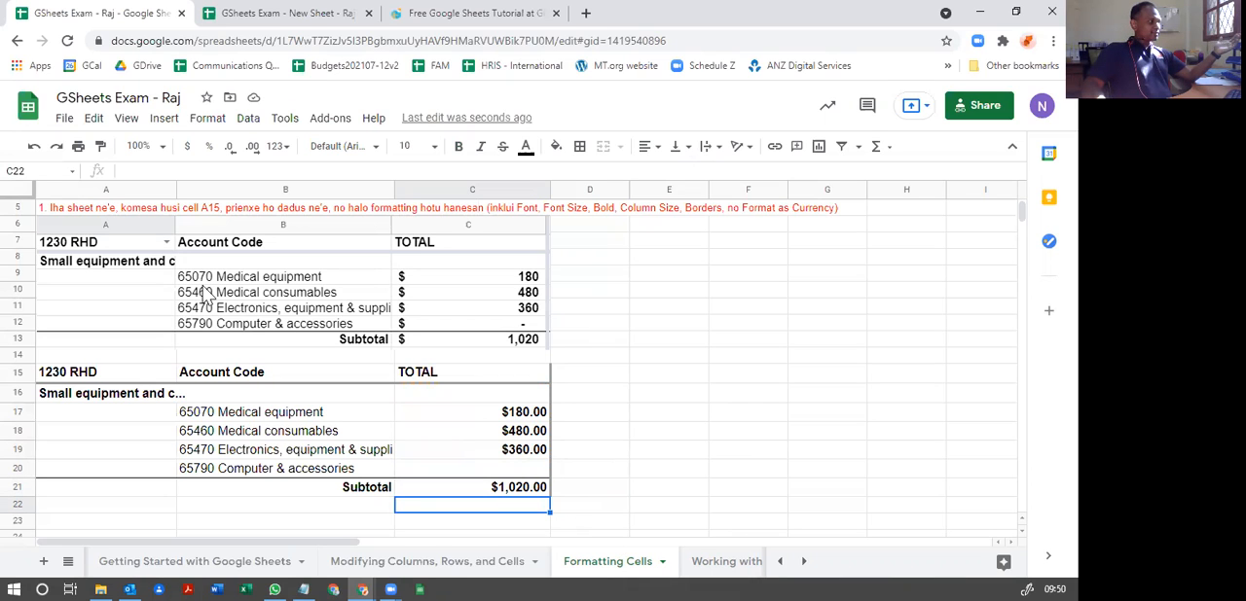
Step: Open the Working with Multiple Sheets sheet and read its instruction alongside the GSheets Exam - New Sheet spreadsheet it refers to
scroll(252, 384, up, 2)
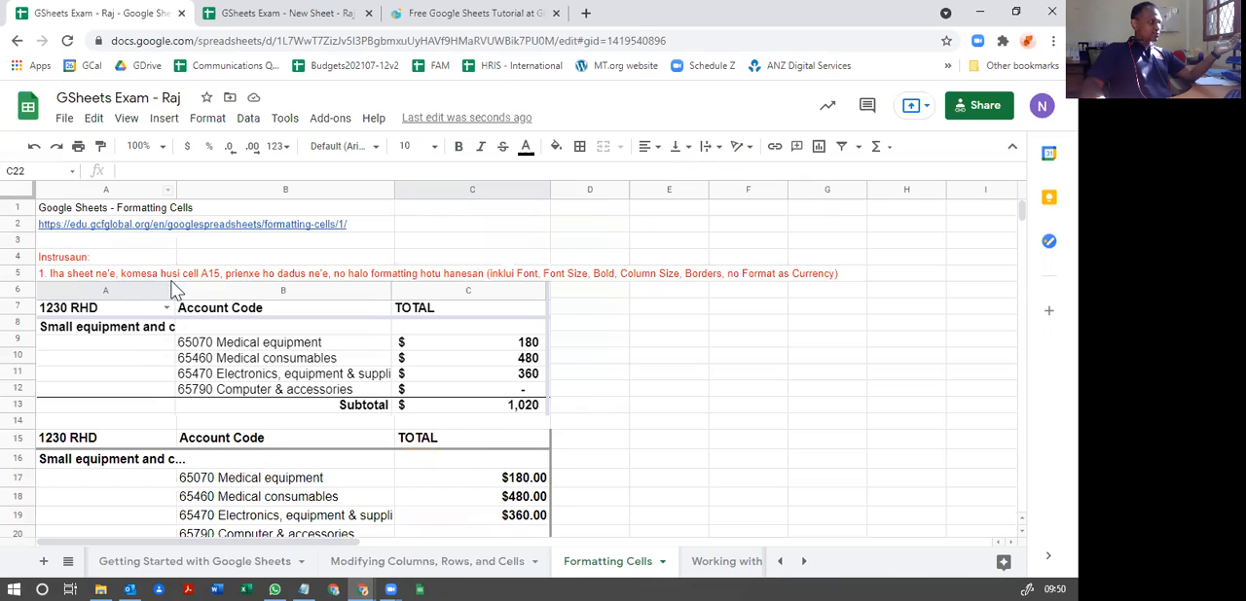
scroll(97, 292, down, 1)
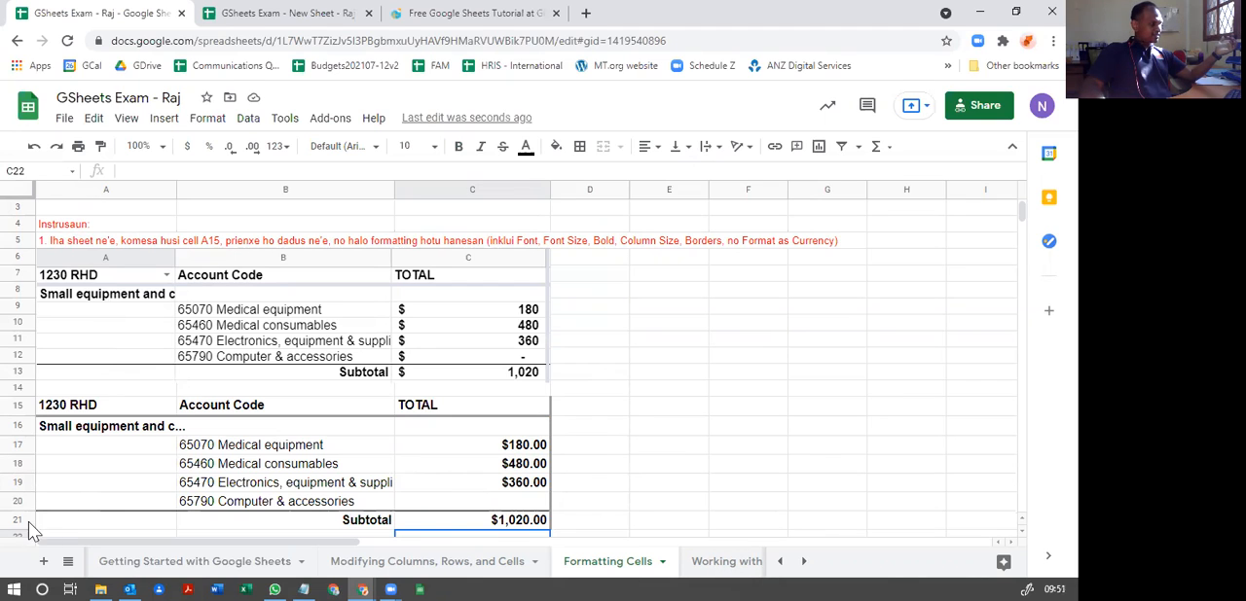
click(68, 561)
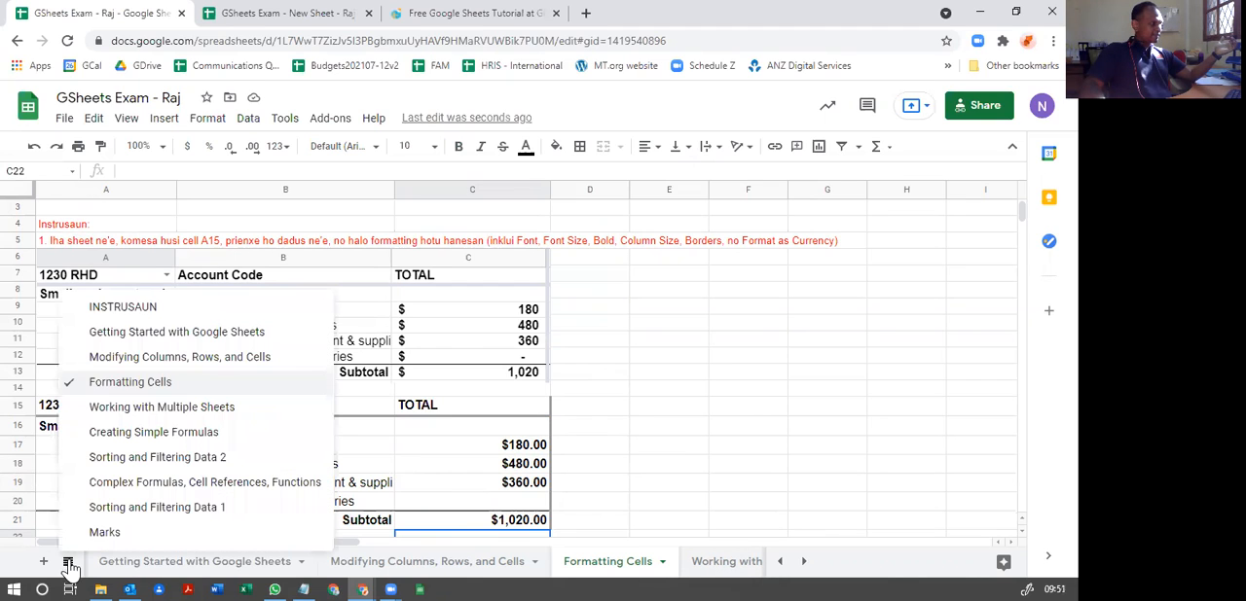
click(139, 409)
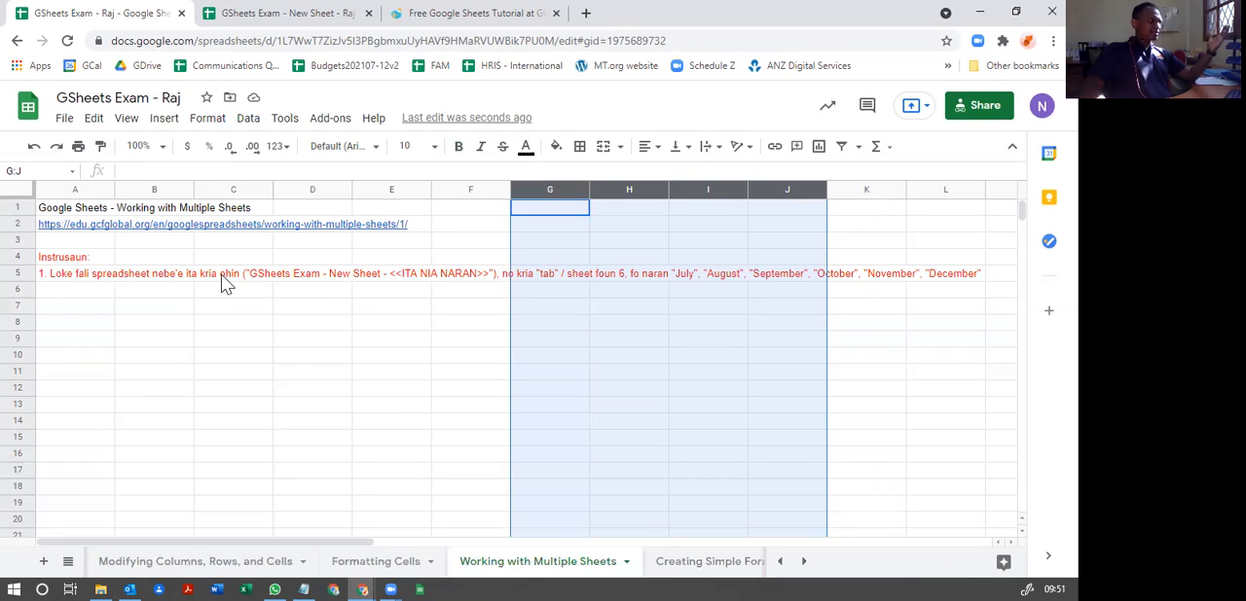
click(265, 23)
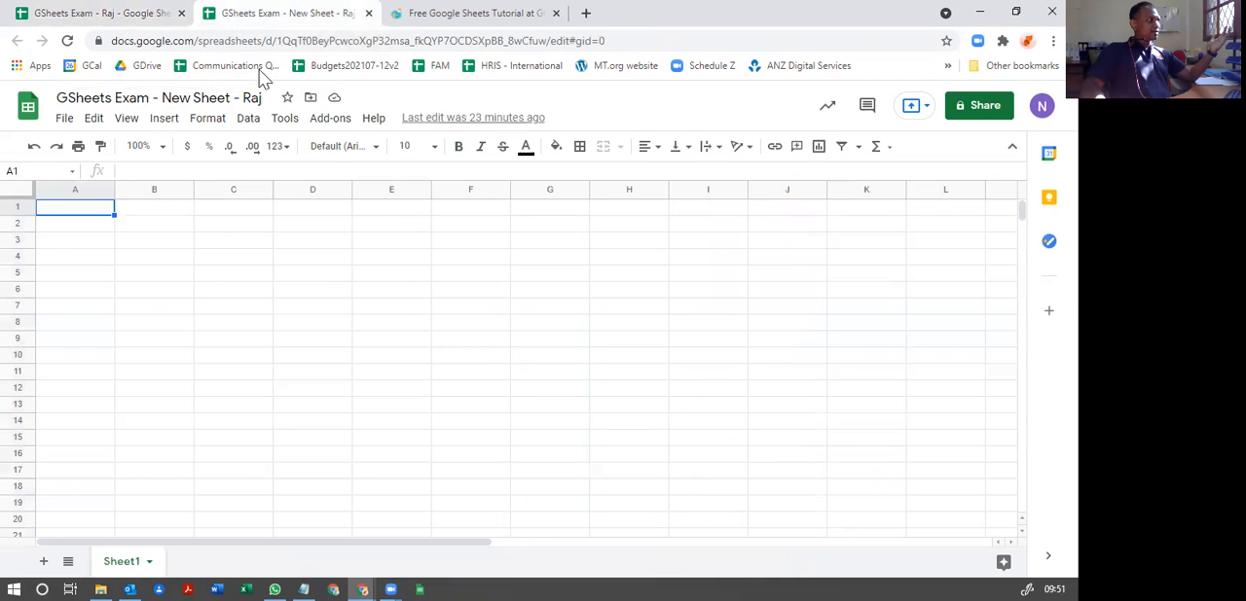
click(97, 14)
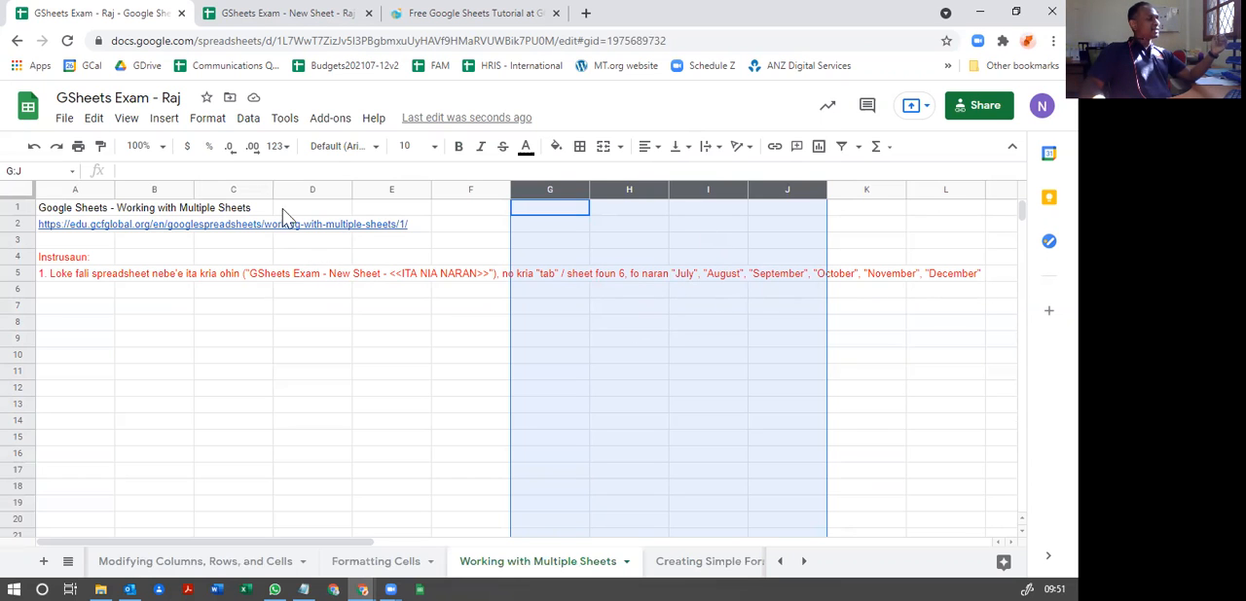
Step: Add six new sheets to the GSheets Exam - New Sheet spreadsheet
click(258, 19)
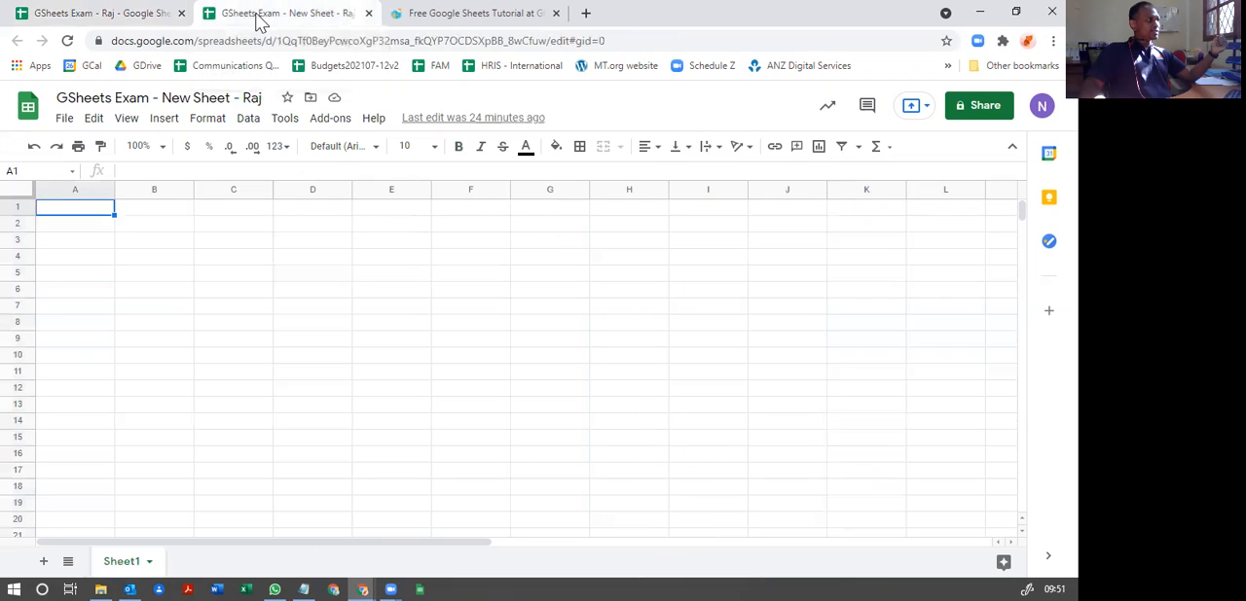
click(44, 564)
click(44, 564)
click(44, 564)
click(44, 564)
click(44, 563)
click(44, 563)
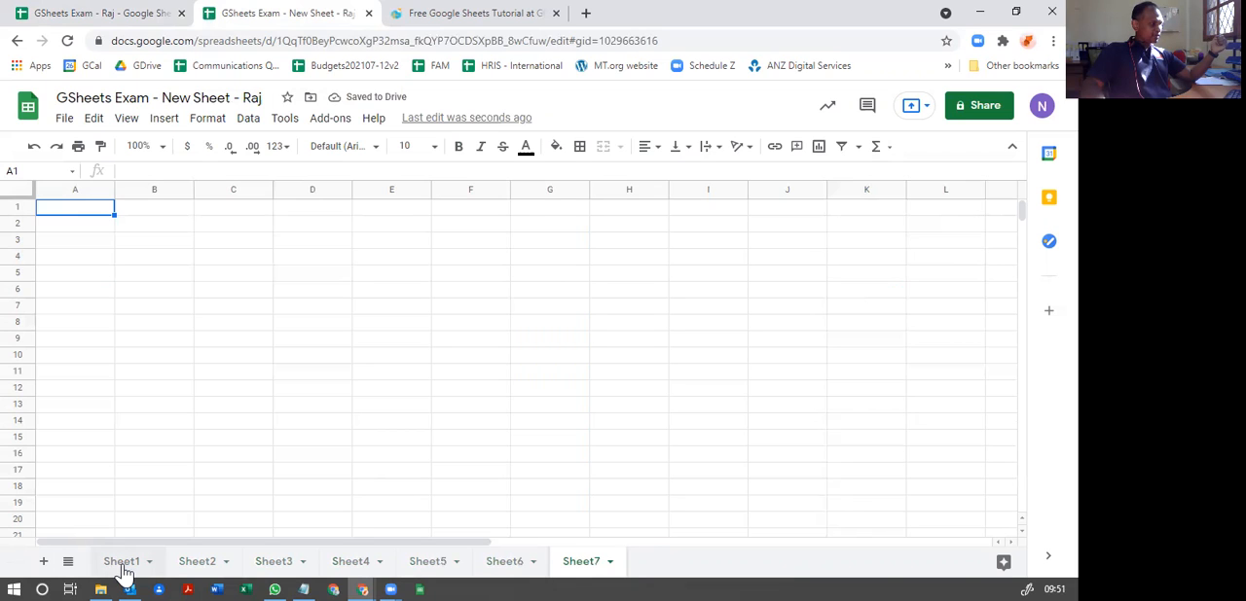
Step: Rename Sheet1 as July and Sheet2 as August
right_click(124, 573)
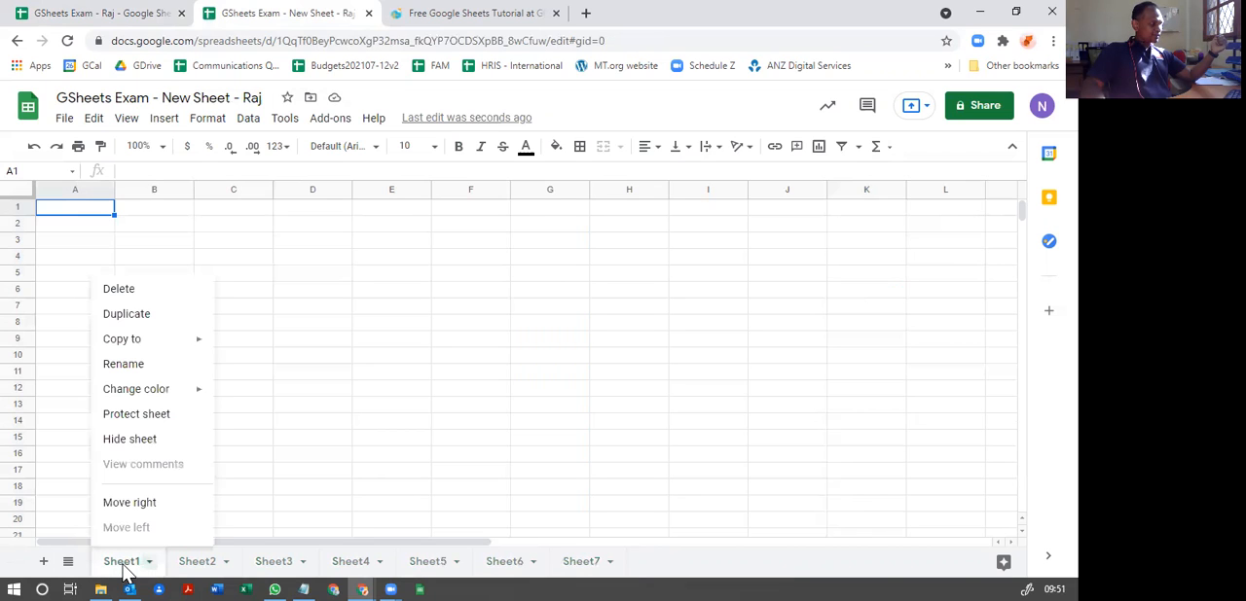
click(133, 370)
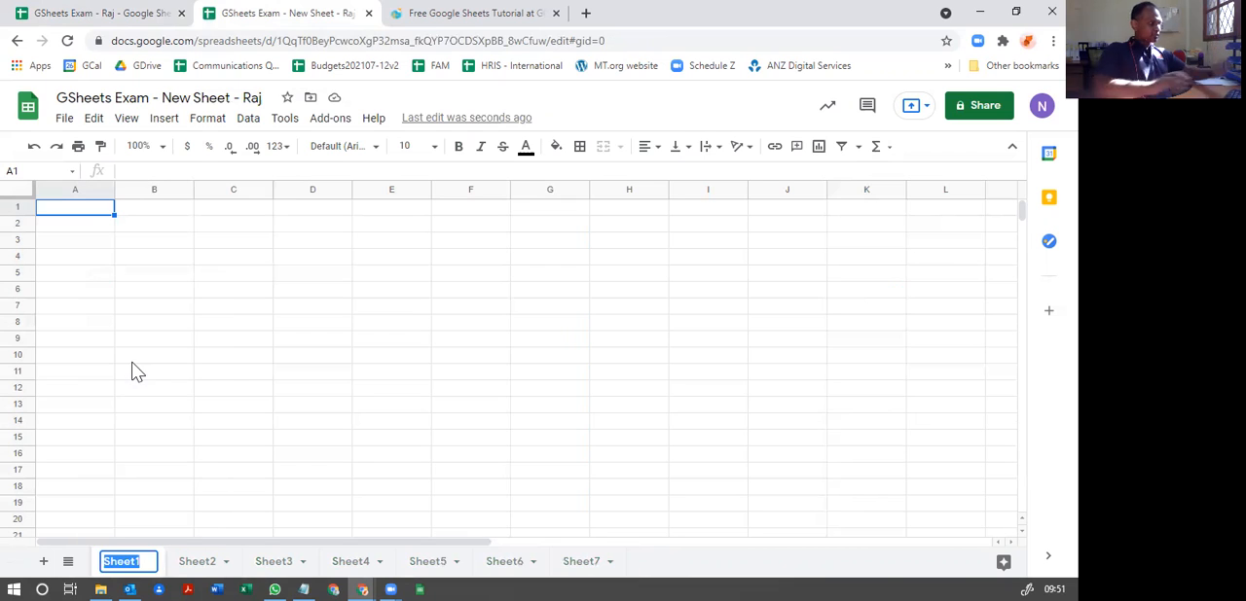
text(y)
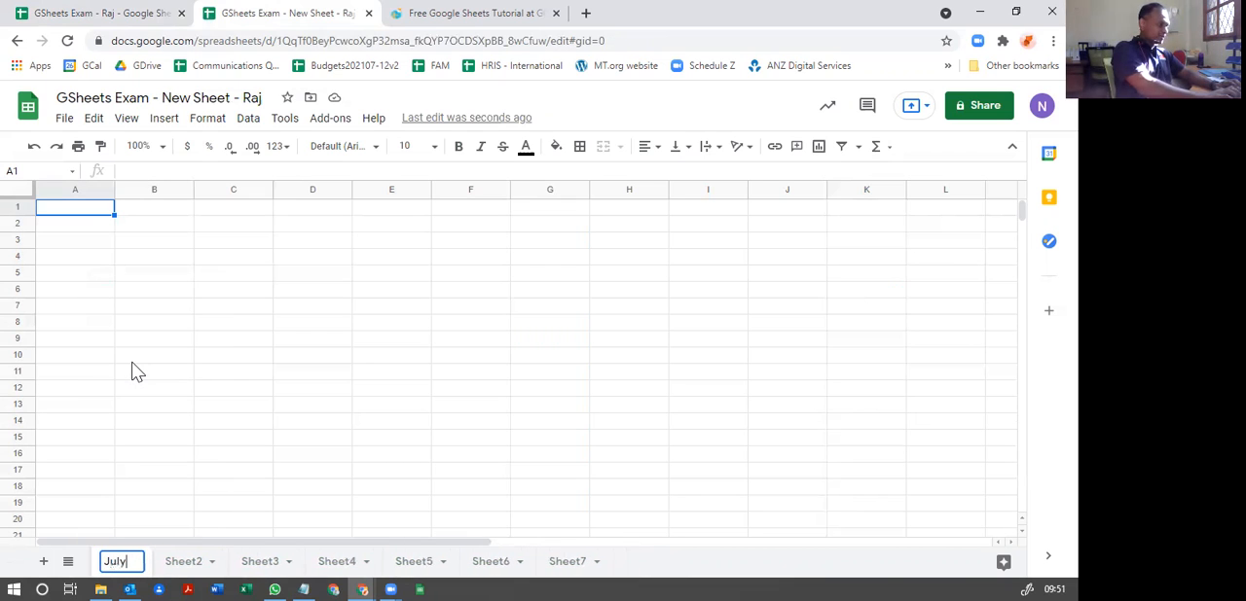
key(Return)
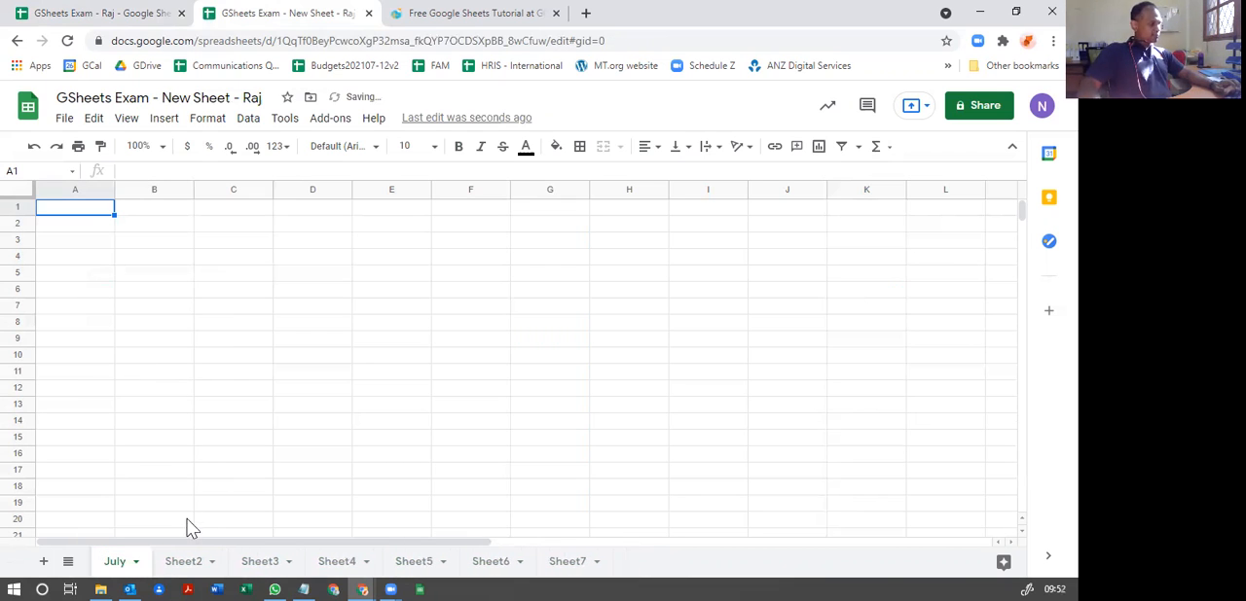
right_click(183, 561)
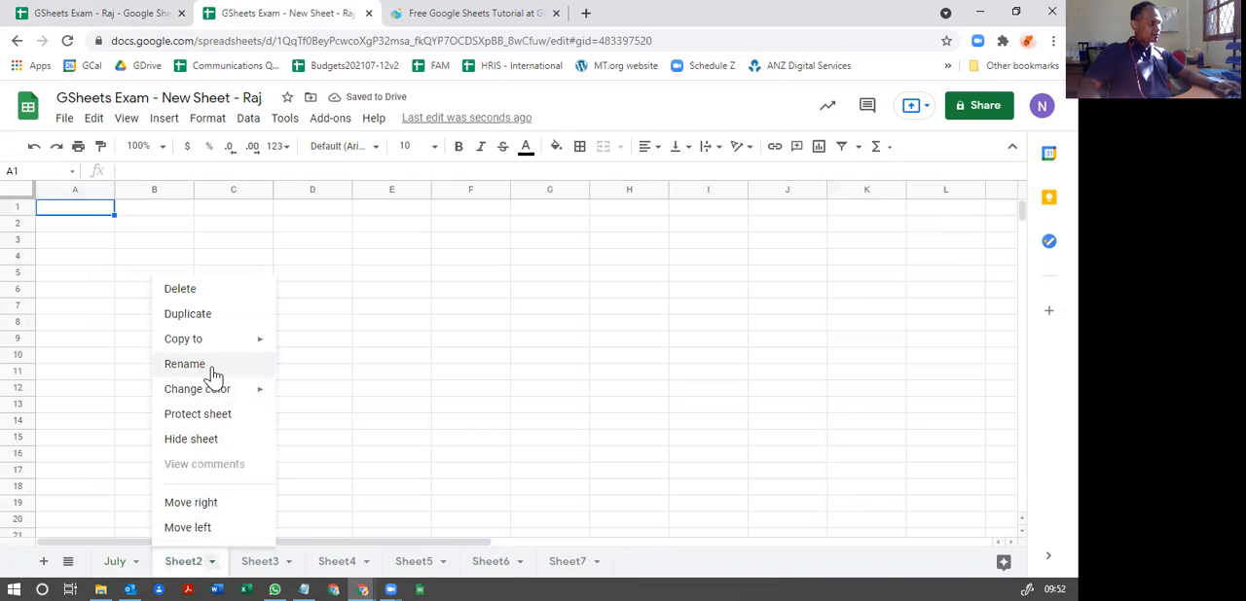
click(213, 368)
text(August)
key(Return)
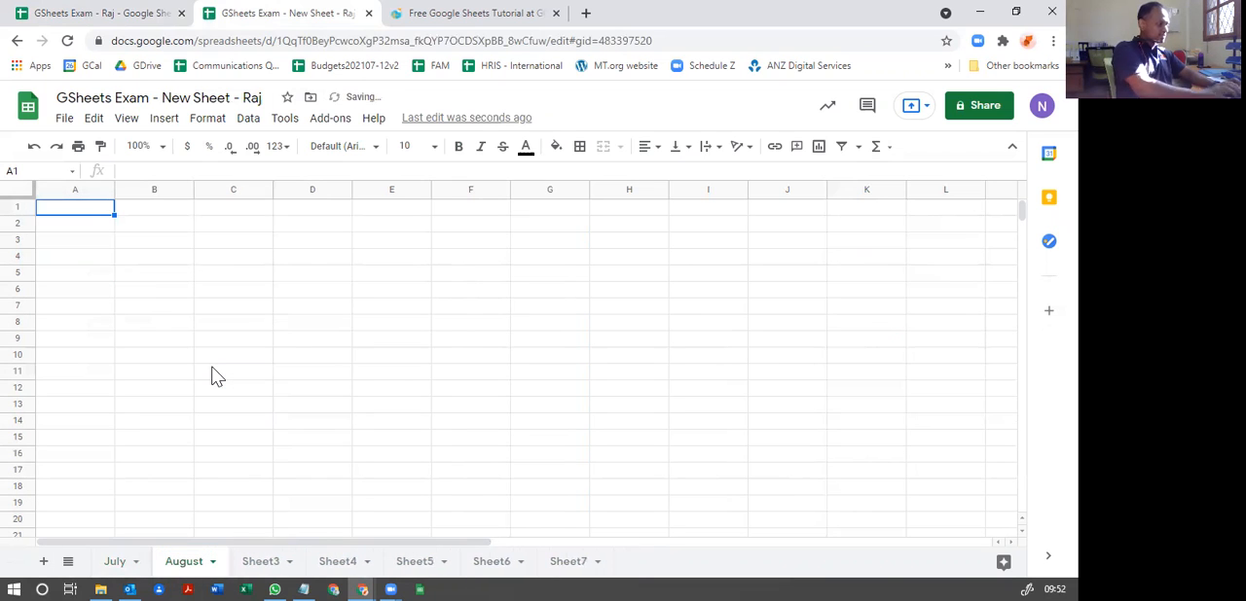
Step: Rename Sheet3 as September and Sheet4 as October
right_click(245, 562)
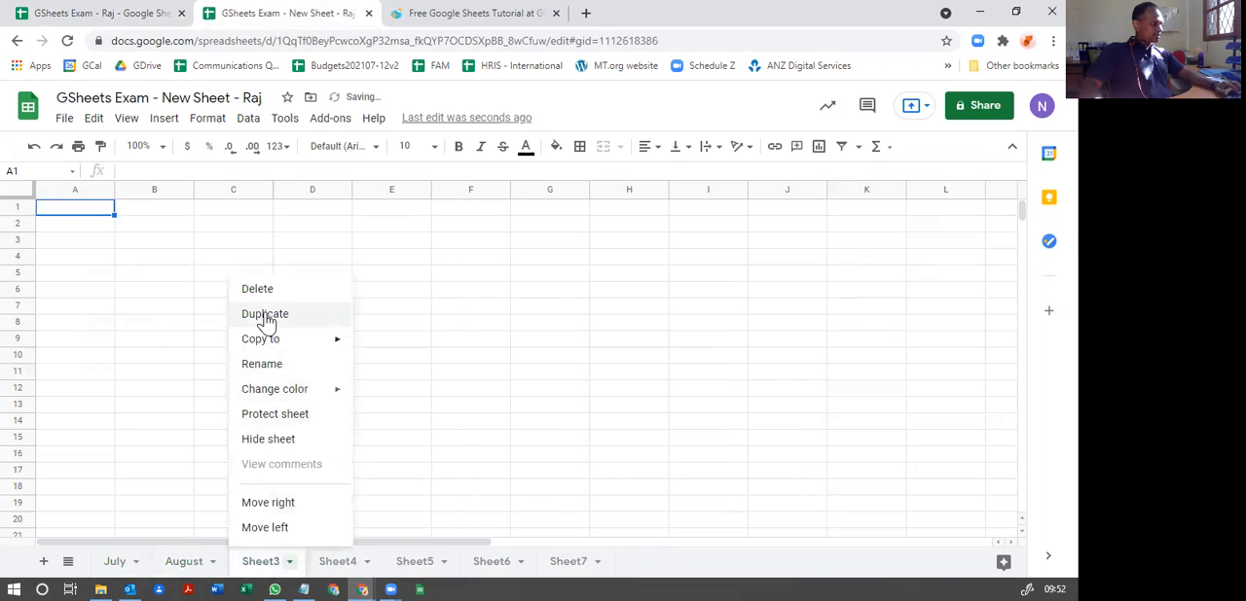
click(272, 363)
text(September)
key(Return)
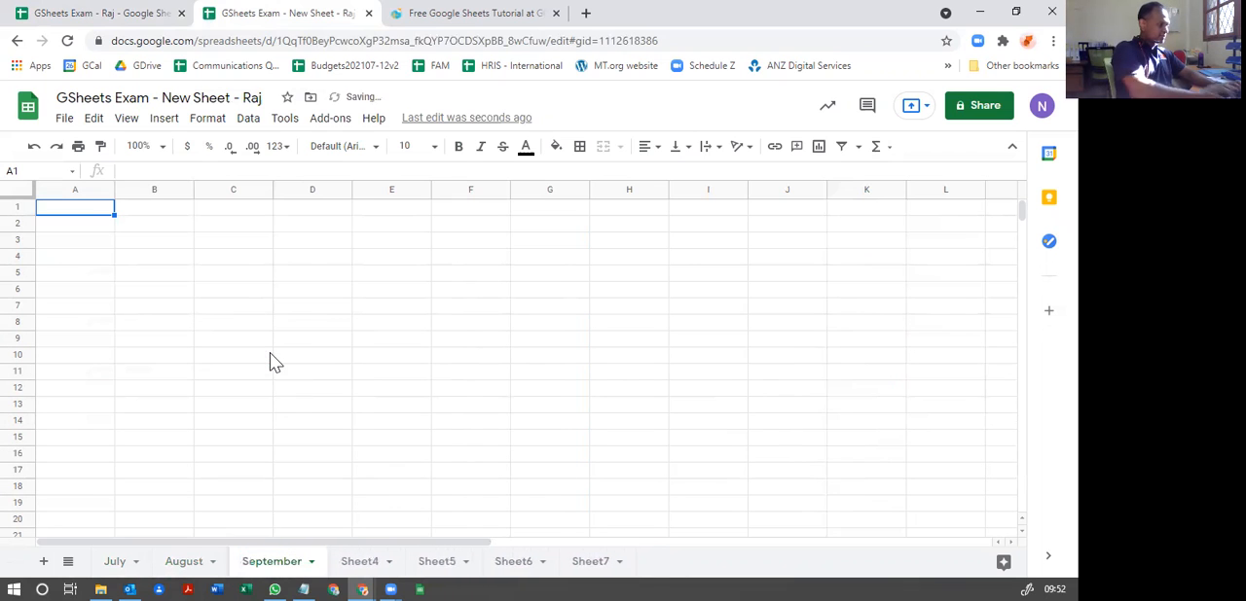
right_click(361, 565)
click(356, 365)
text(O)
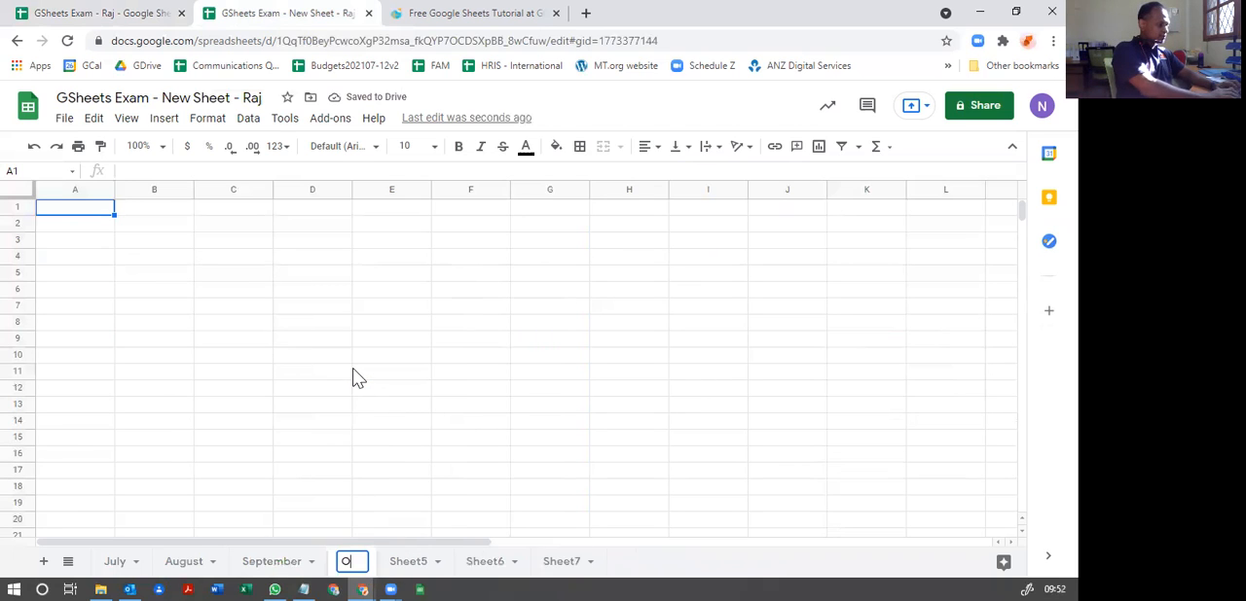
text(ctober)
key(Return)
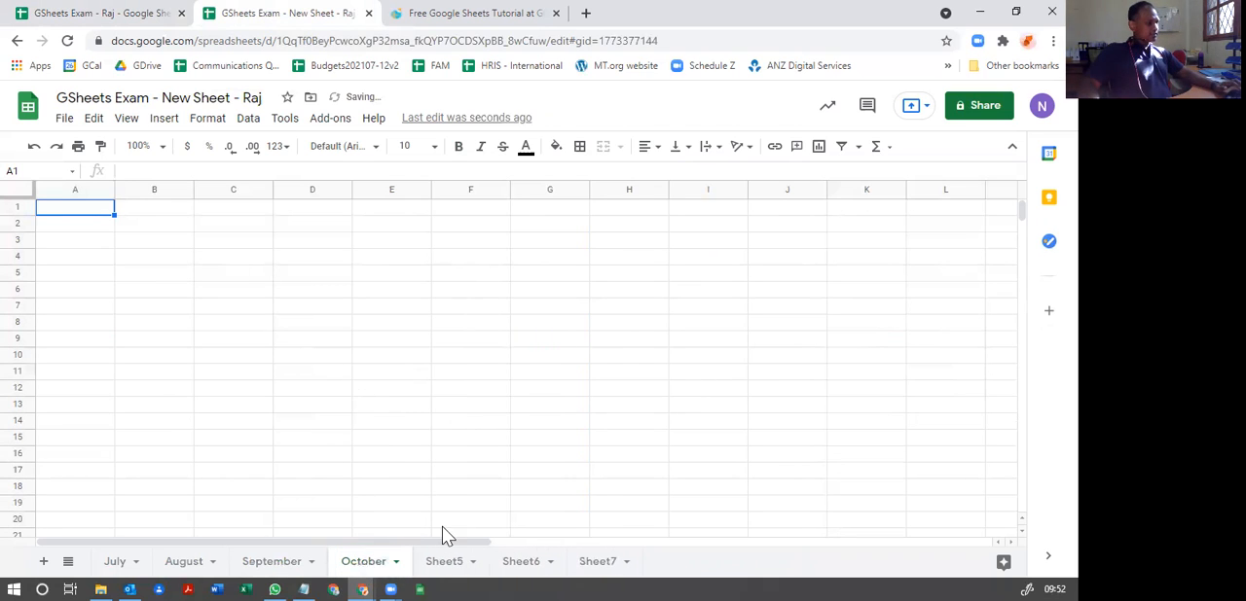
Step: Rename Sheet5 as November and Sheet6 as December
right_click(448, 567)
click(473, 374)
text(November)
key(Return)
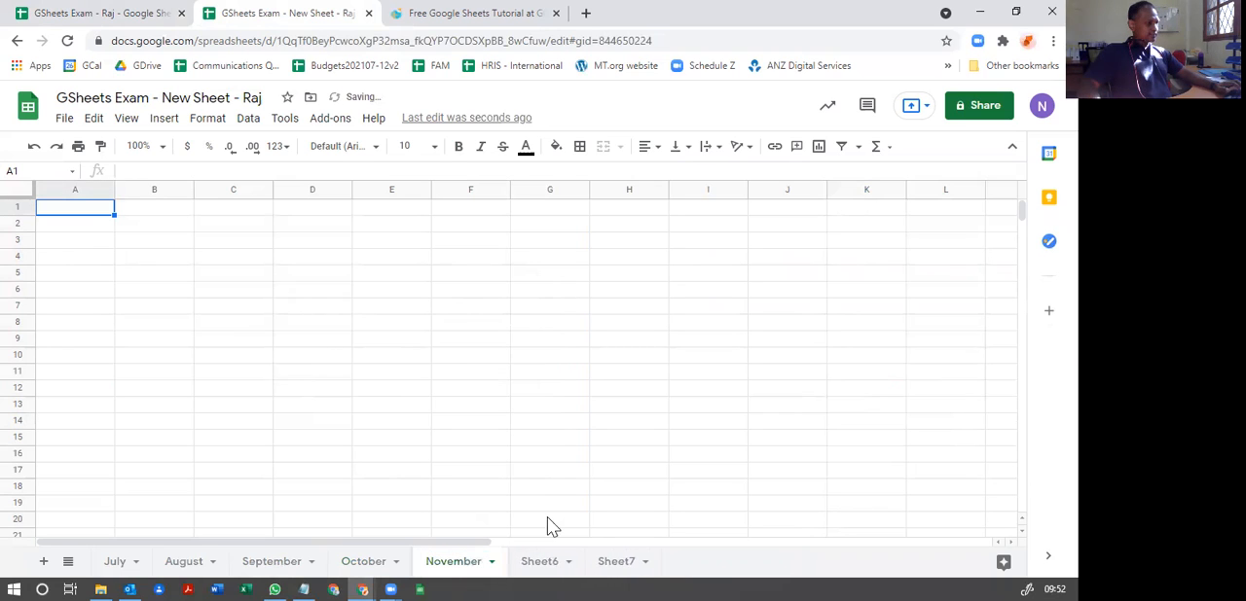
right_click(542, 564)
click(548, 368)
text(December)
key(Return)
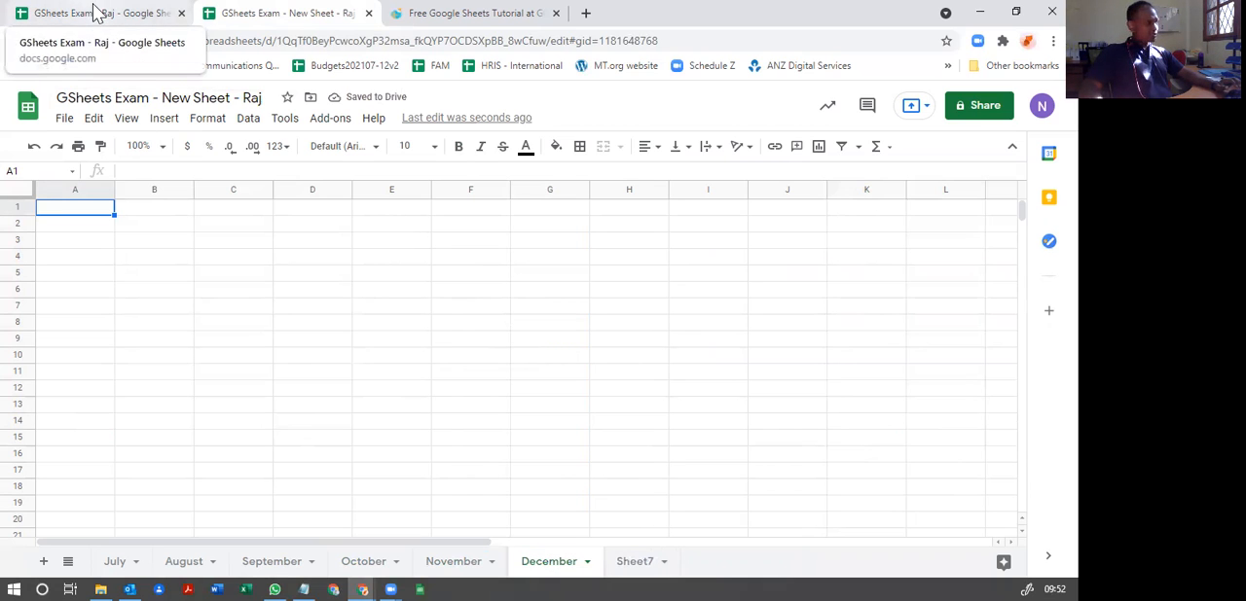
Step: Return to the main exam spreadsheet and select cell A9 above the staff table on the Creating Simple Formulas sheet
click(60, 14)
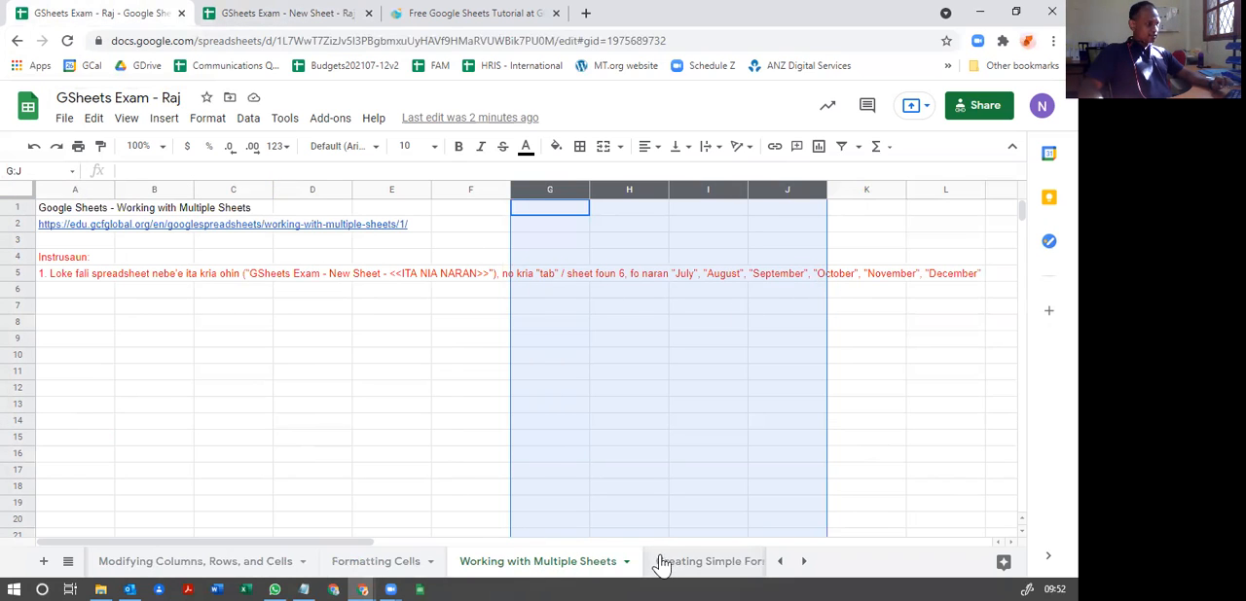
click(68, 563)
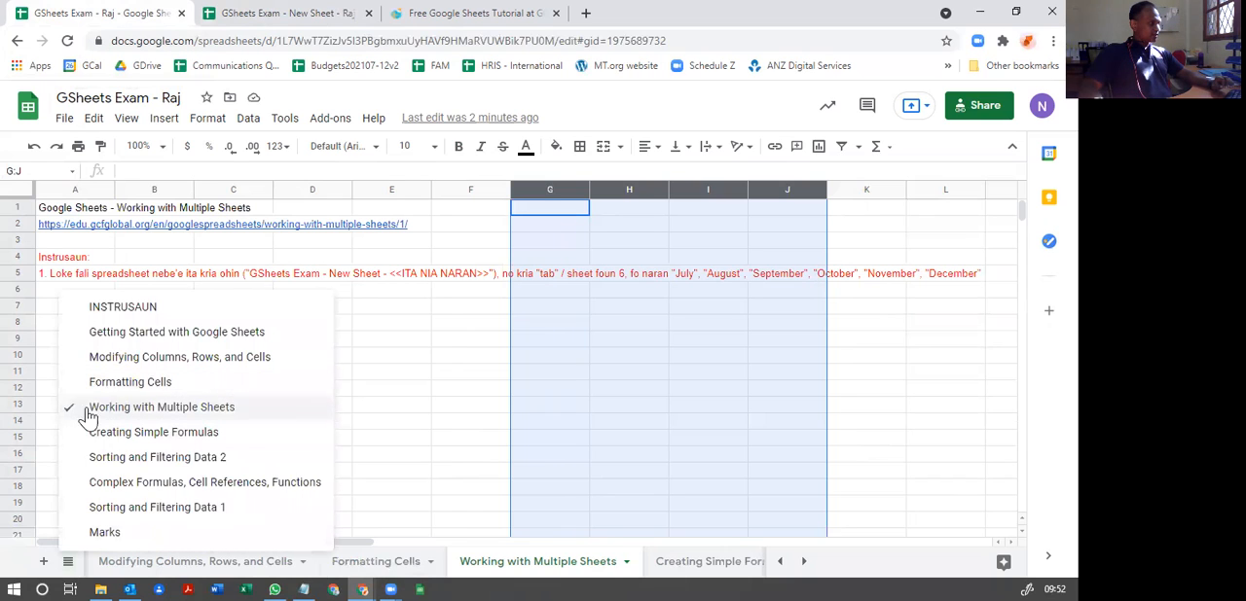
click(156, 438)
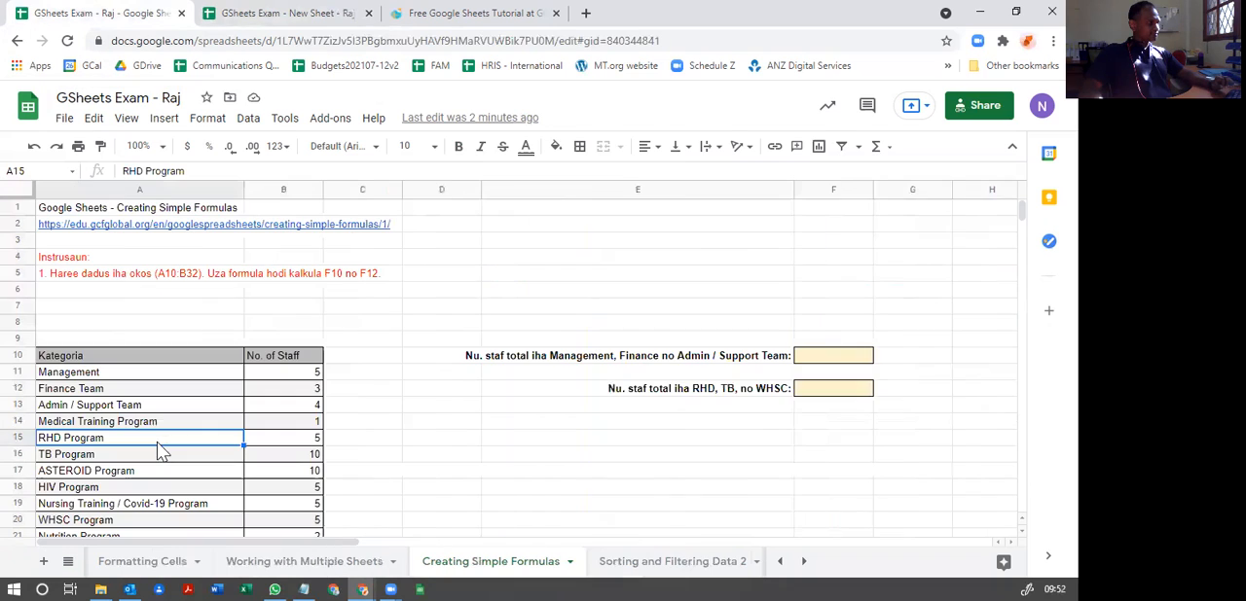
click(418, 344)
key(Left)
key(Left)
key(Left)
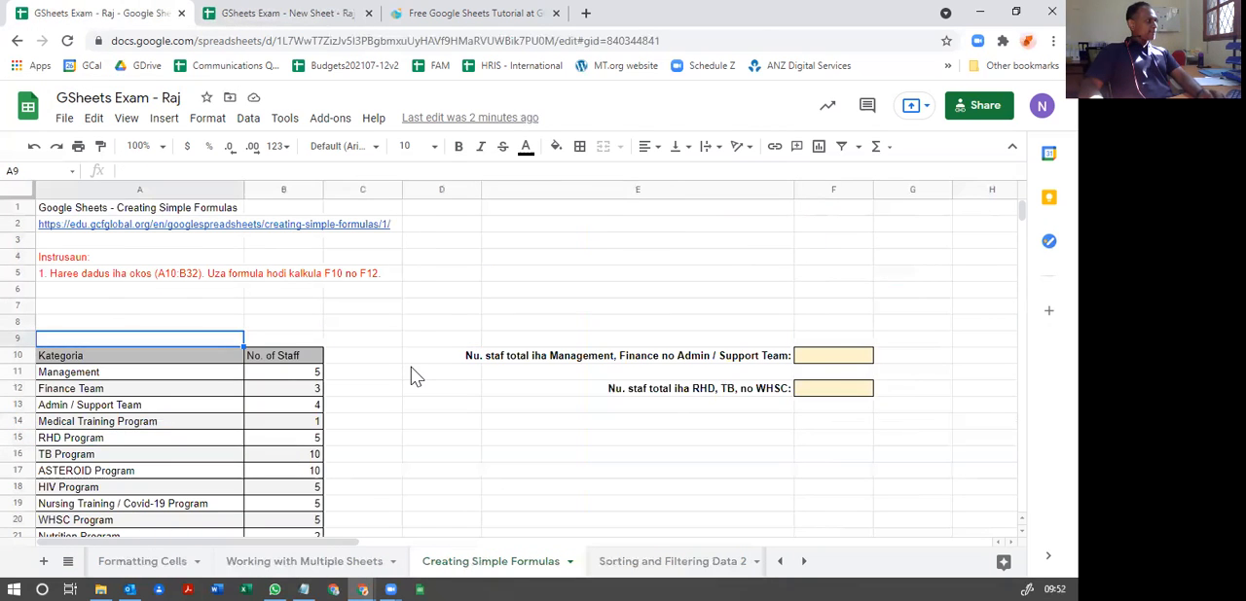
Step: Read the formula task's instruction and look through the full staff table from Management down to IT Team
scroll(394, 384, down, 5)
scroll(394, 385, up, 4)
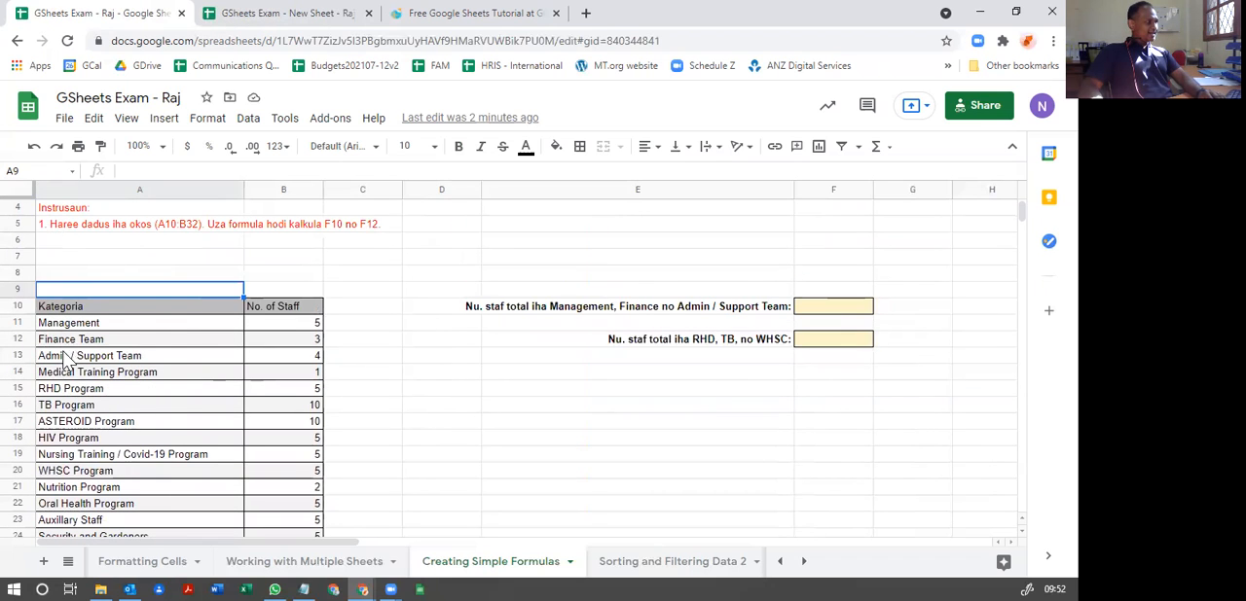
scroll(64, 360, down, 5)
scroll(54, 528, up, 4)
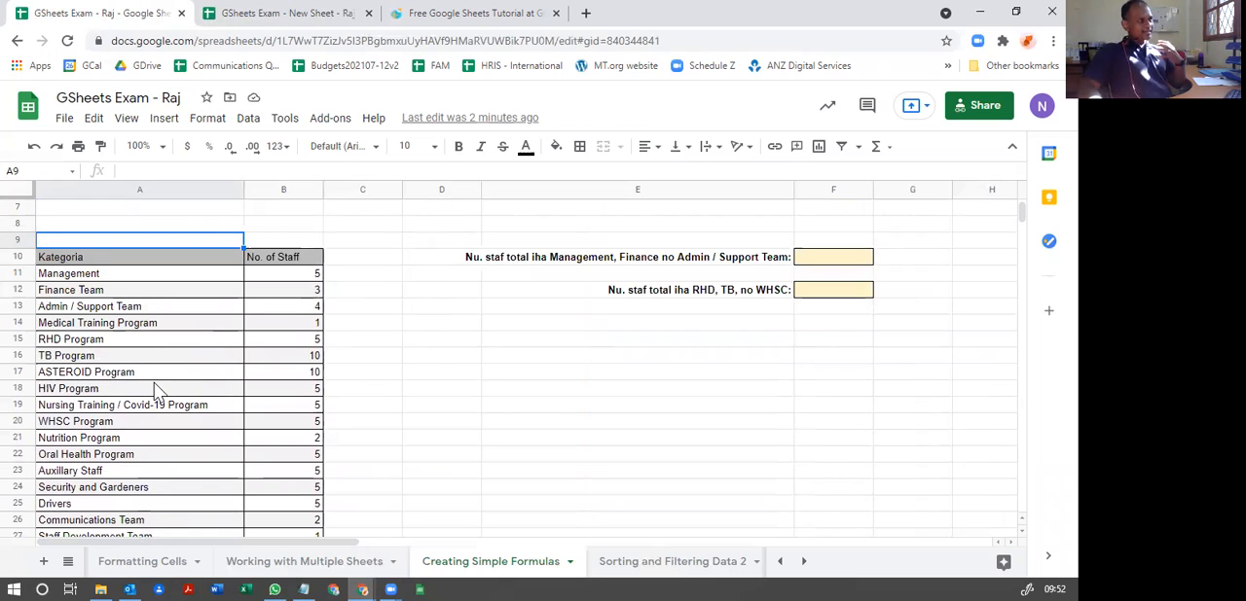
scroll(306, 362, up, 2)
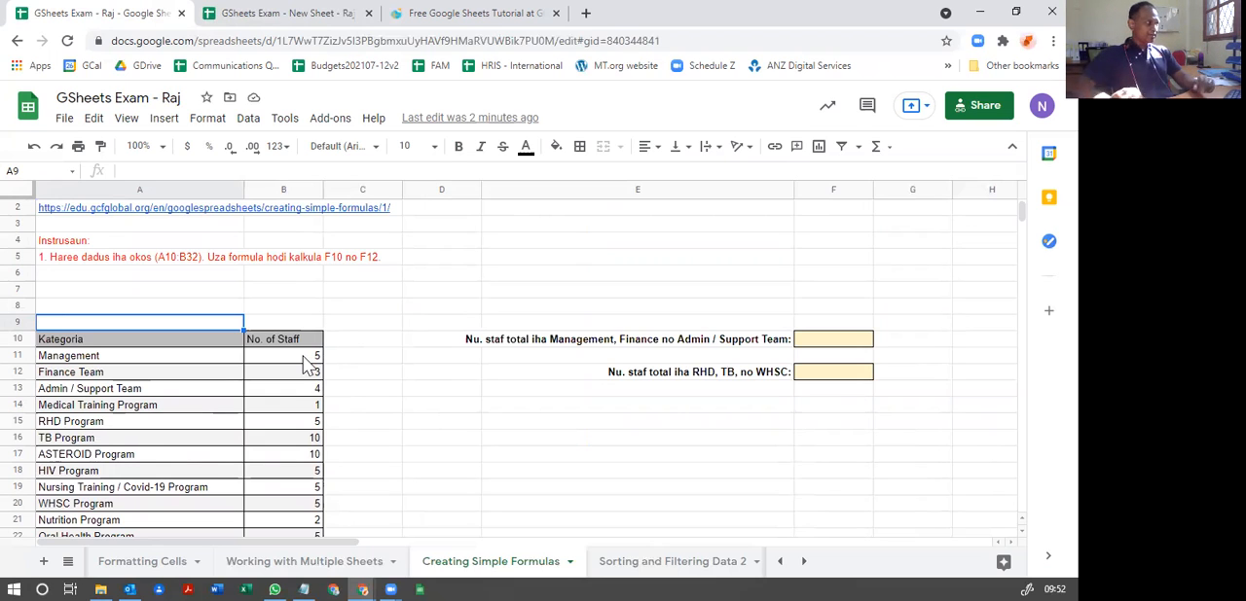
scroll(238, 389, down, 2)
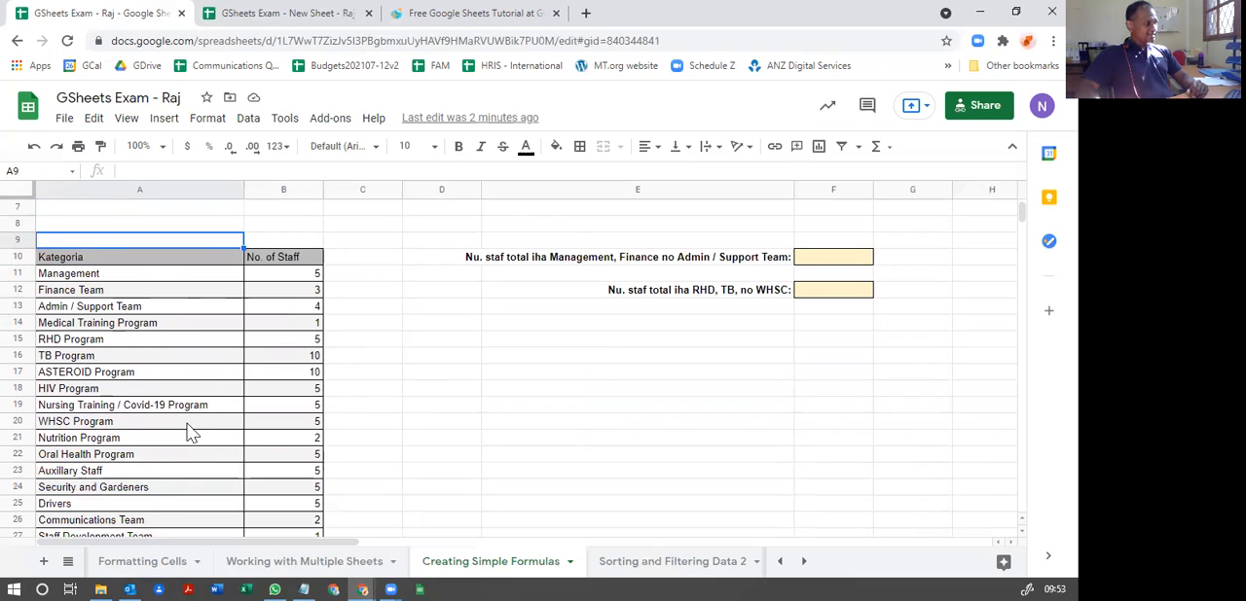
scroll(191, 433, down, 1)
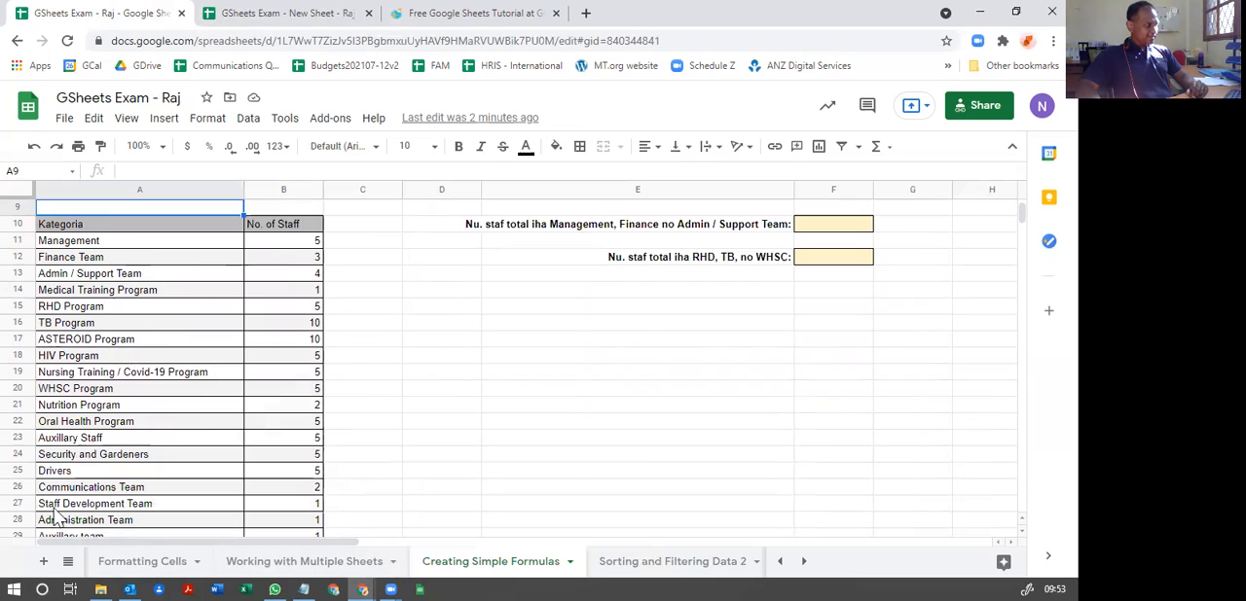
scroll(39, 458, down, 2)
scroll(195, 428, up, 4)
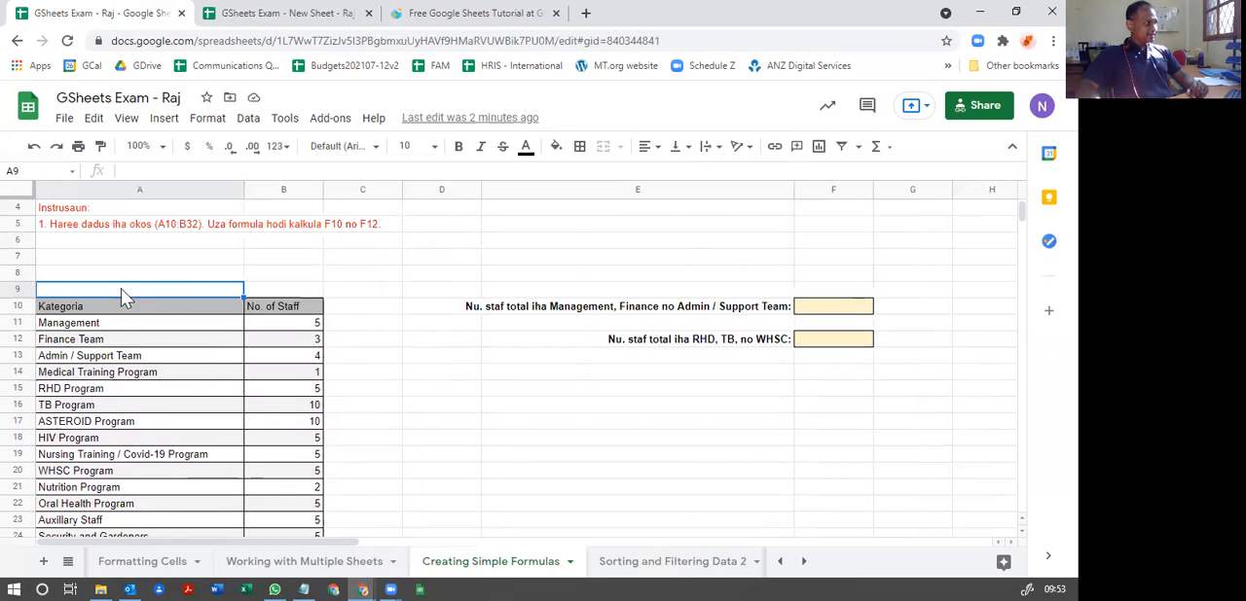
Step: Examine the table's two column headers and the first categories, from Management to Medical Training Program
click(54, 311)
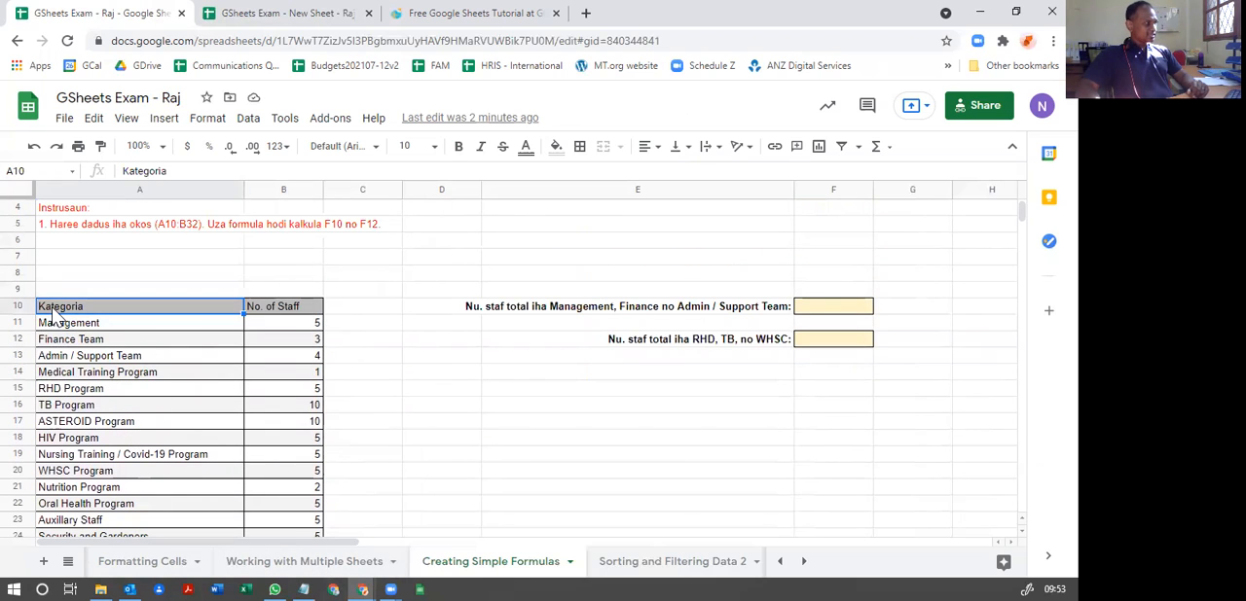
click(292, 309)
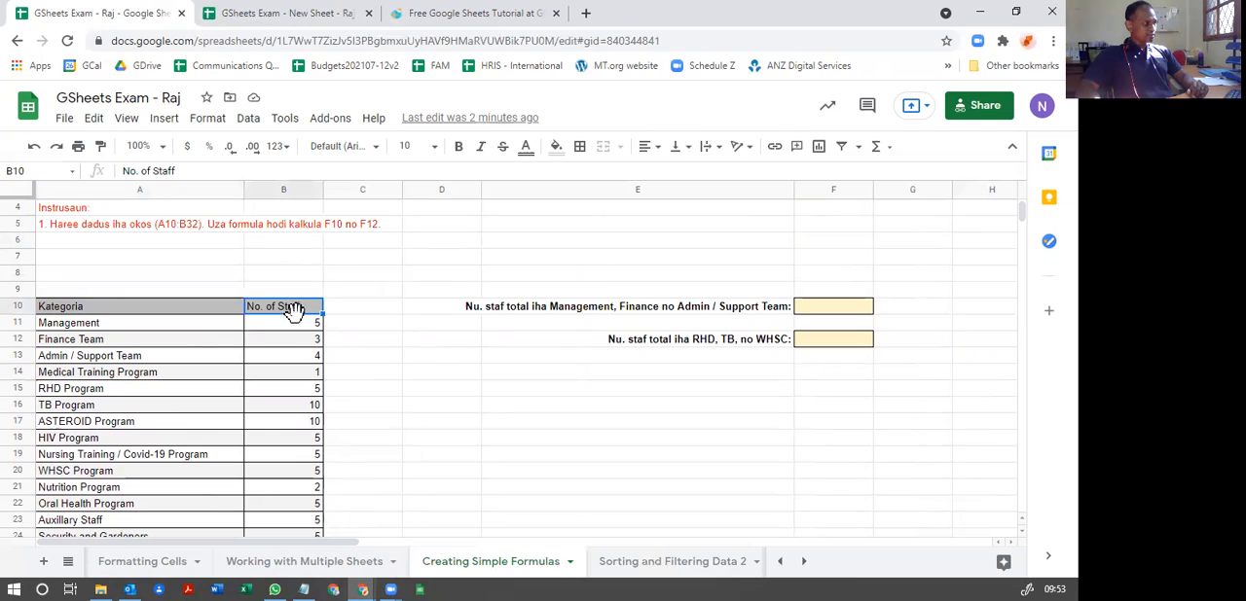
click(60, 312)
click(78, 327)
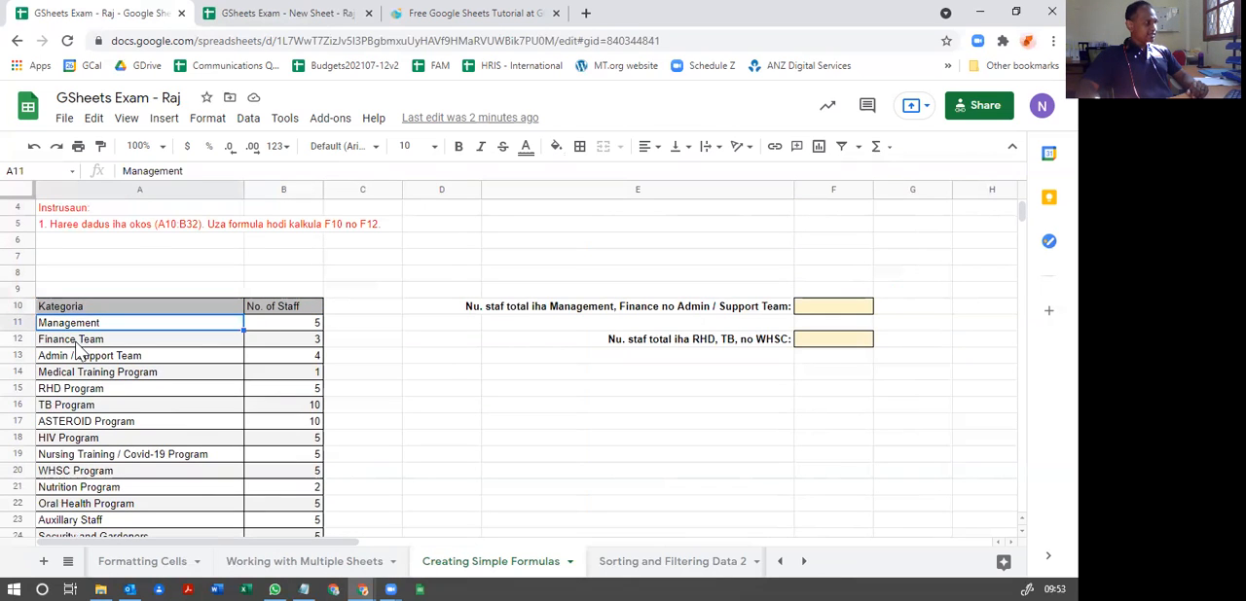
click(80, 341)
click(78, 357)
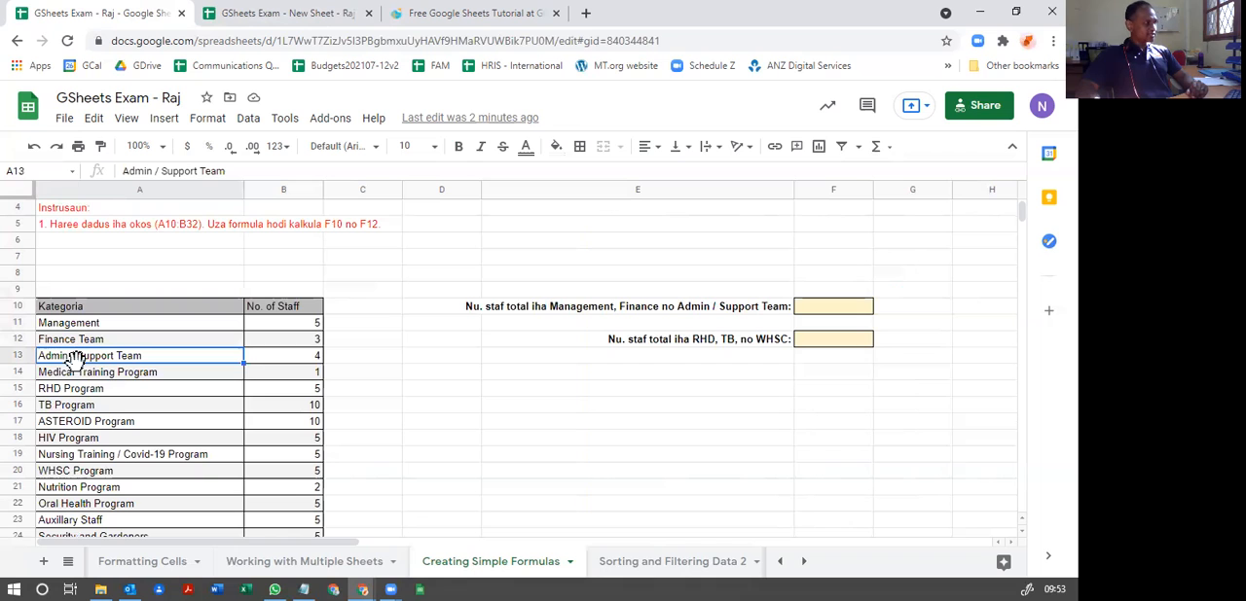
click(80, 373)
scroll(82, 418, down, 2)
scroll(90, 435, down, 2)
scroll(82, 506, up, 3)
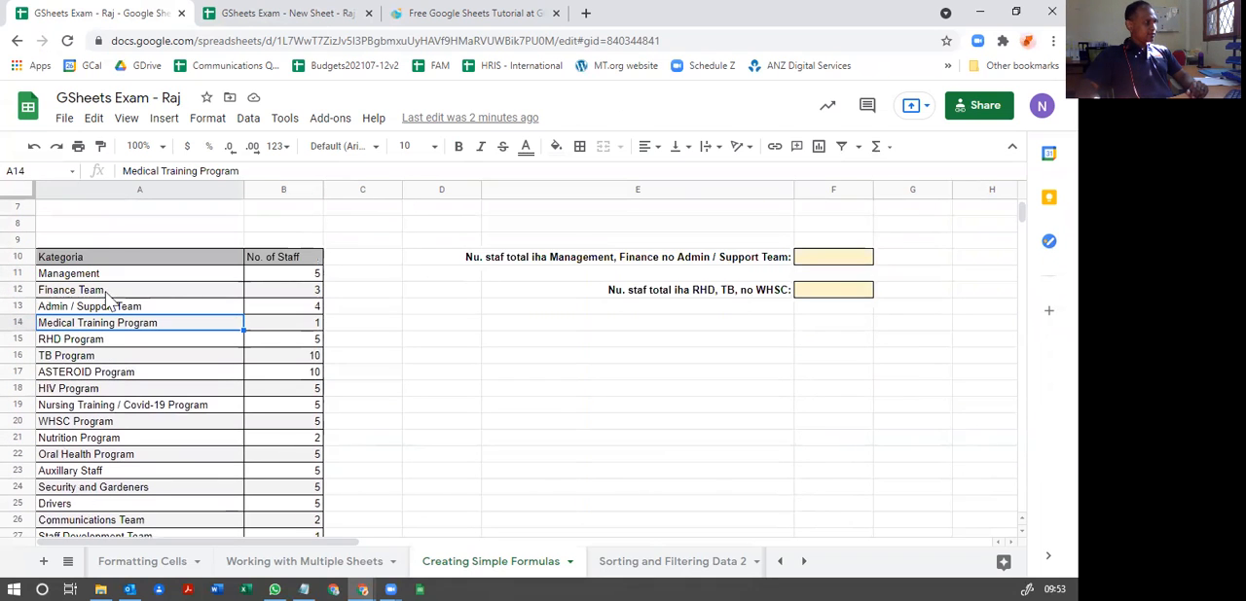
Step: Examine the No. of Staff column for the first three categories, along with the remaining rows of the table
click(288, 259)
click(299, 279)
click(291, 296)
click(292, 310)
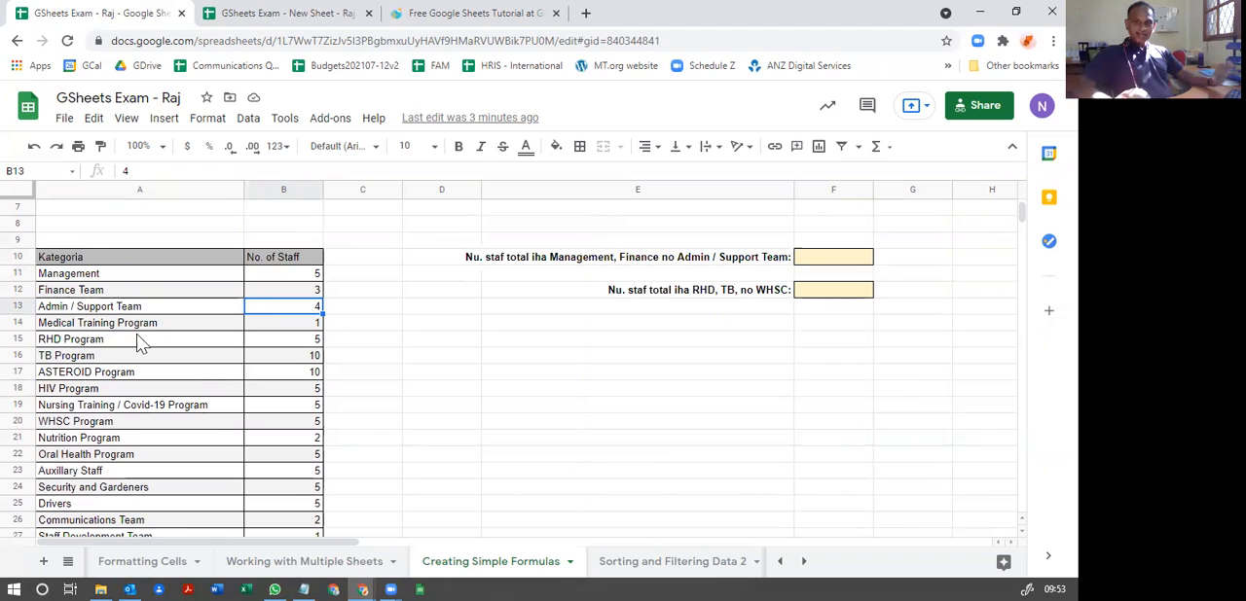
scroll(189, 433, down, 2)
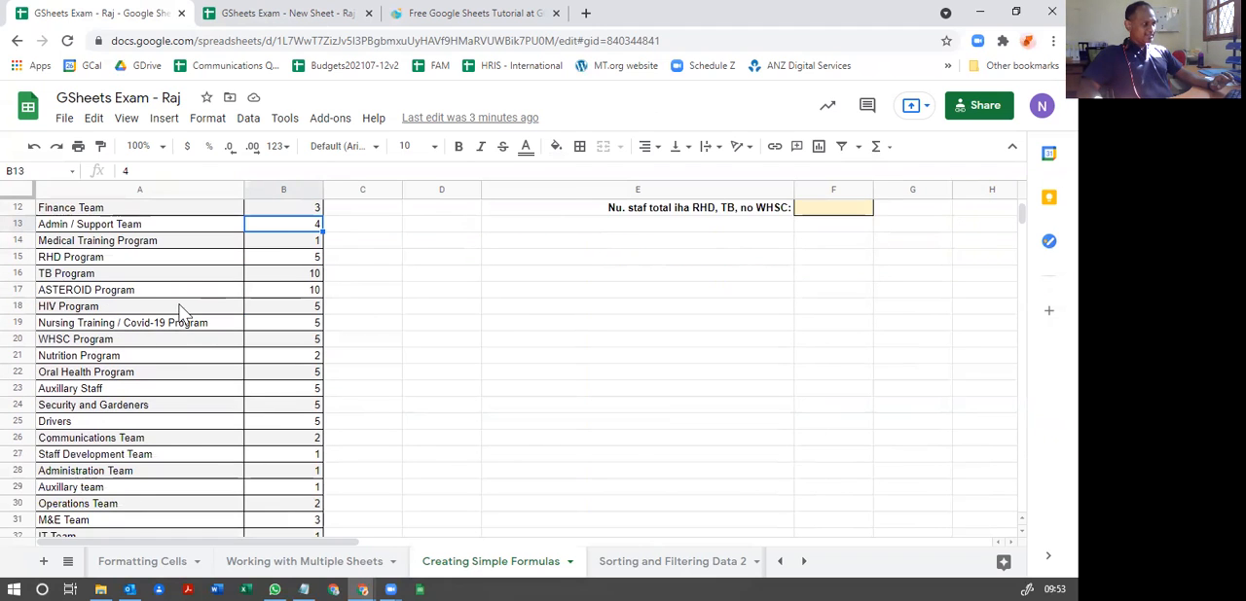
scroll(195, 409, down, 2)
scroll(162, 487, up, 2)
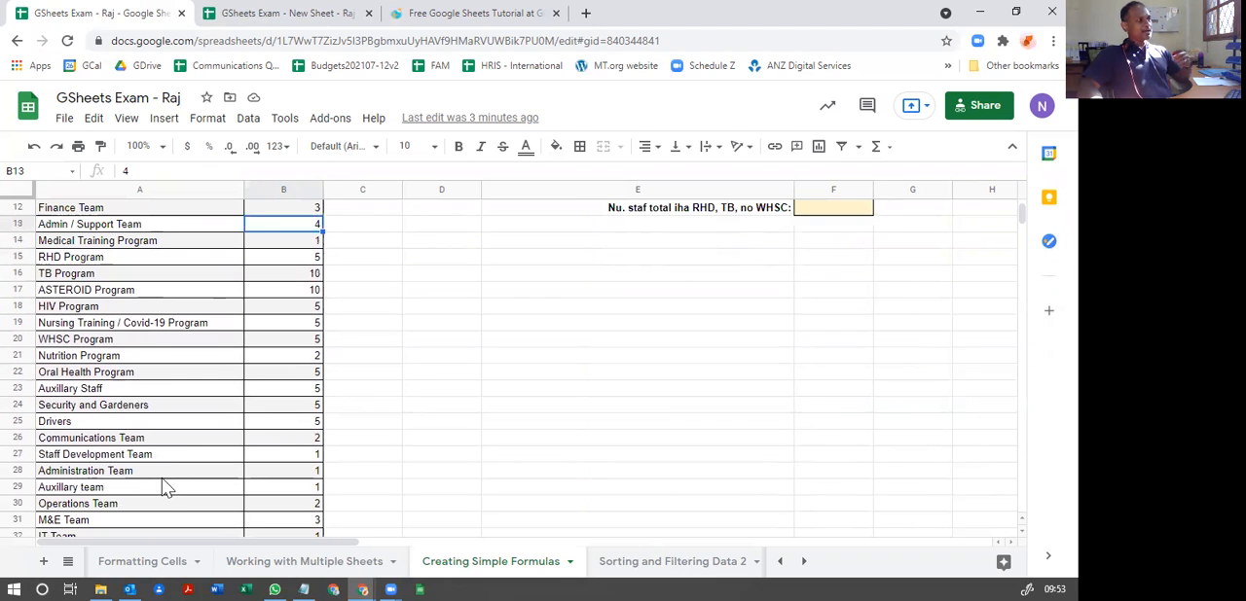
scroll(165, 488, up, 2)
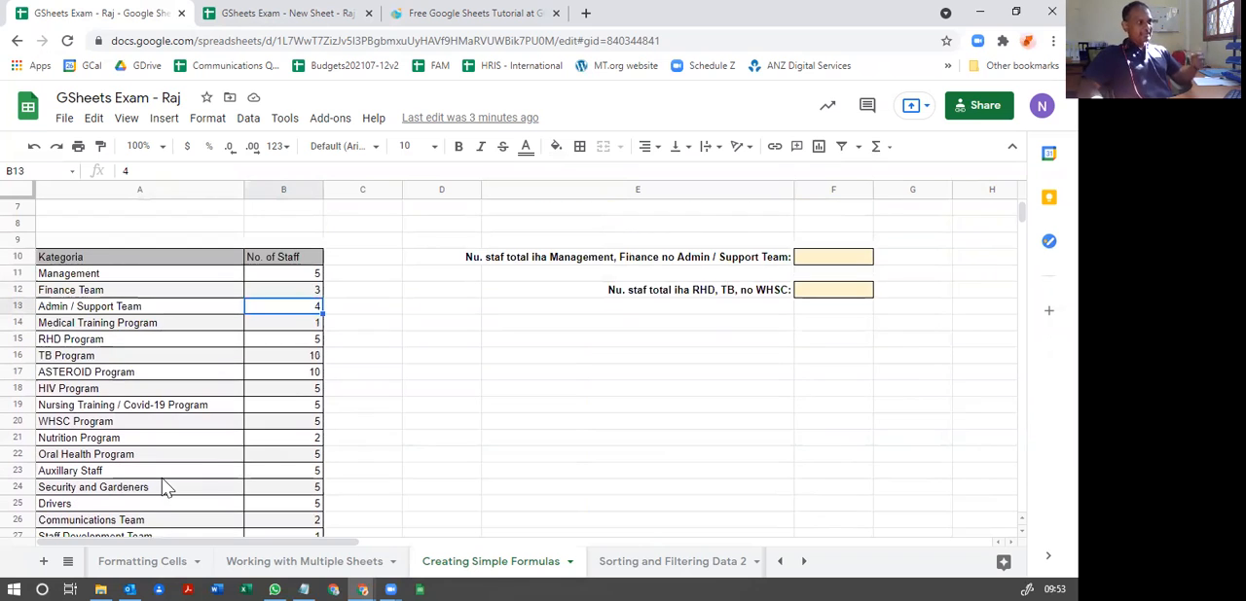
scroll(163, 487, up, 2)
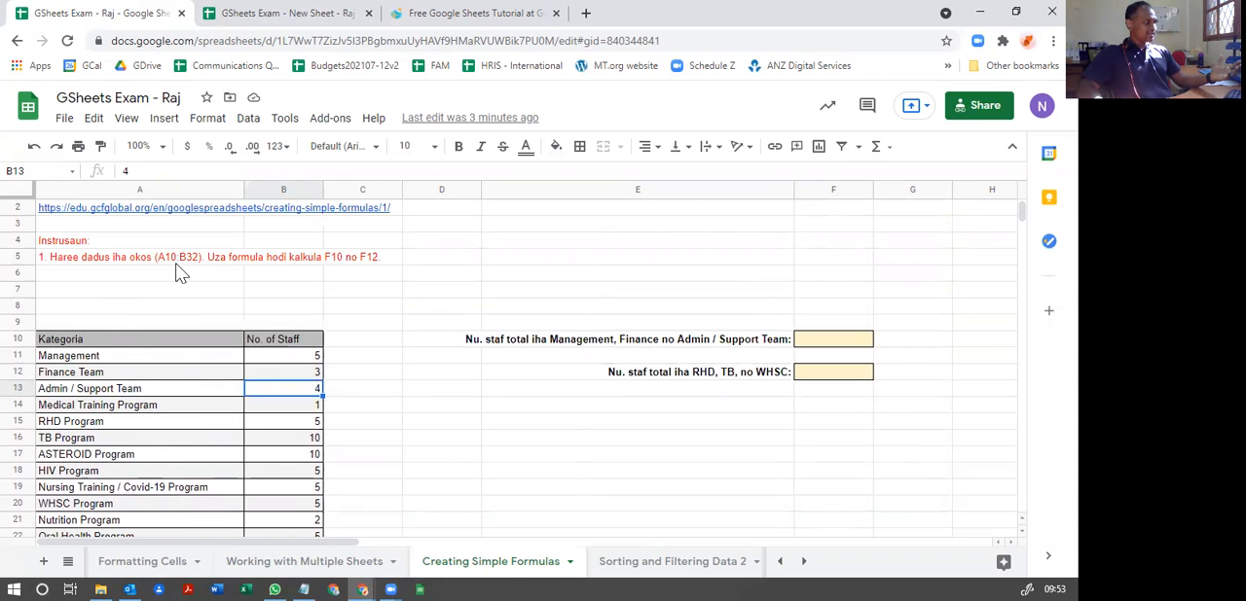
Step: Trace the data range A10:B32 given in the instruction by checking its corner cells and selecting the whole range
mouse_move(102, 207)
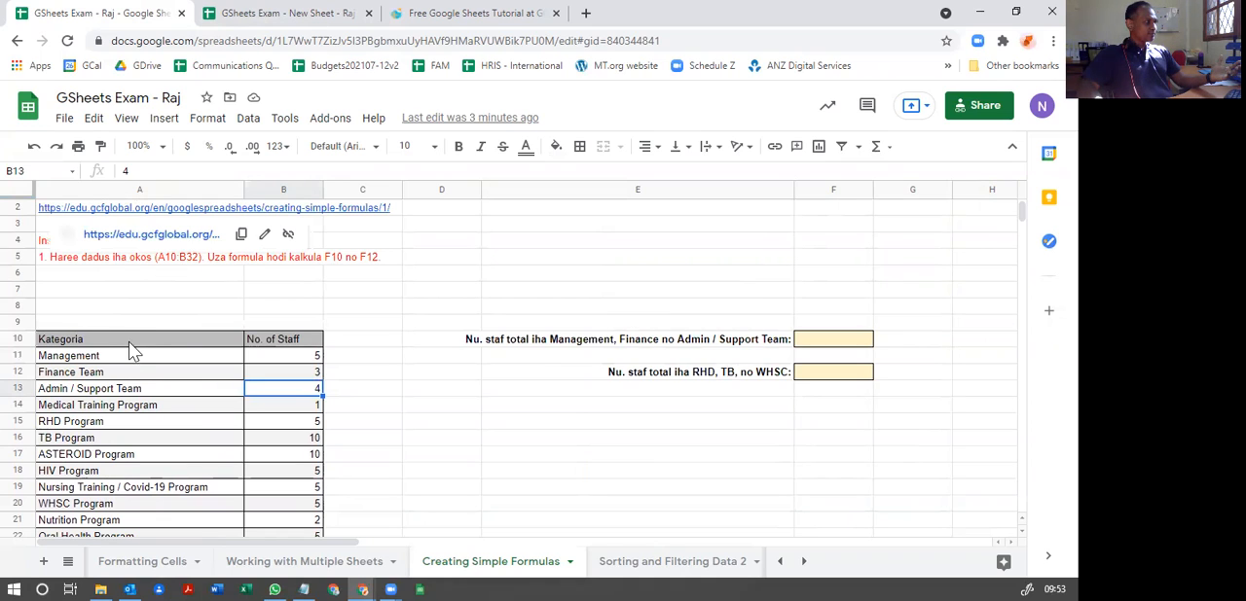
click(128, 341)
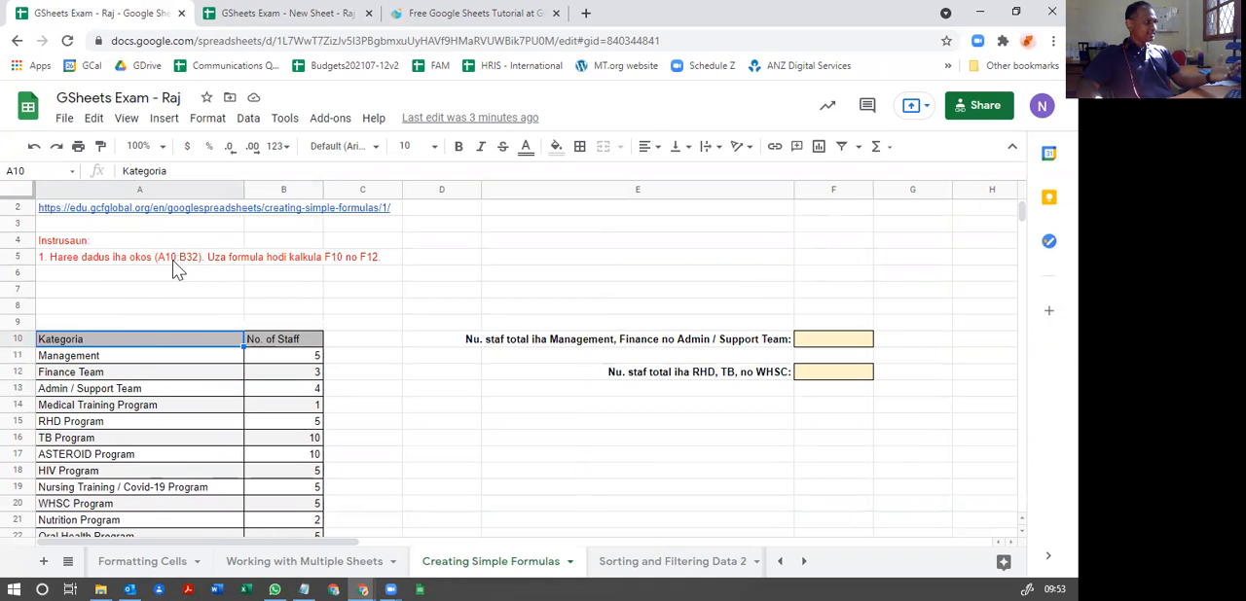
click(133, 189)
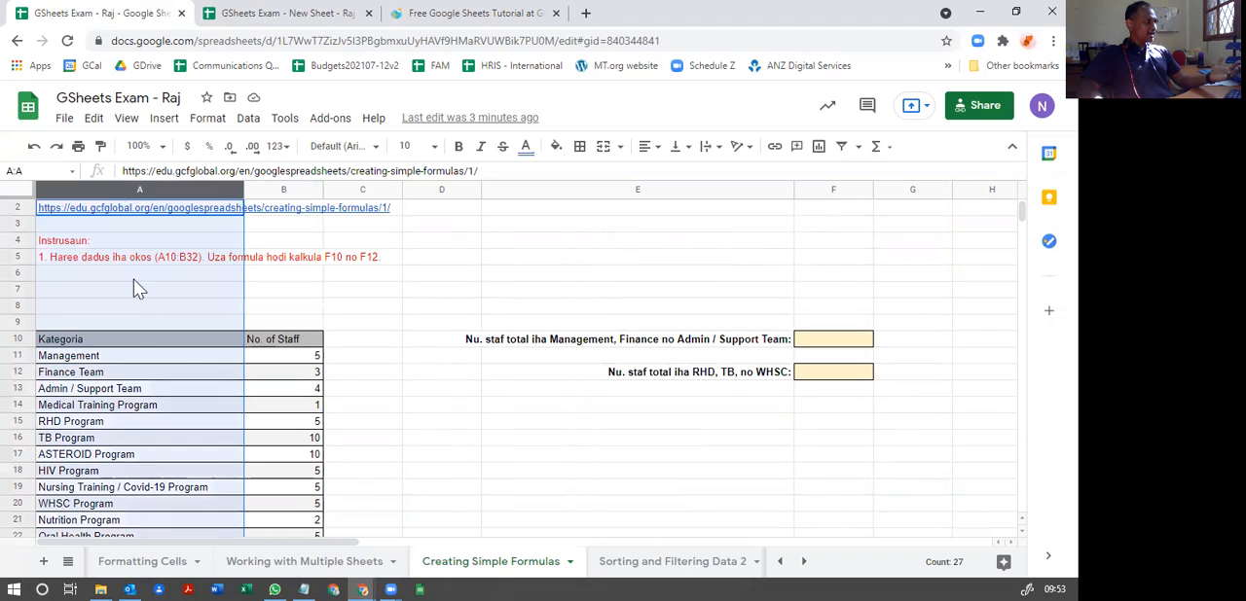
click(122, 340)
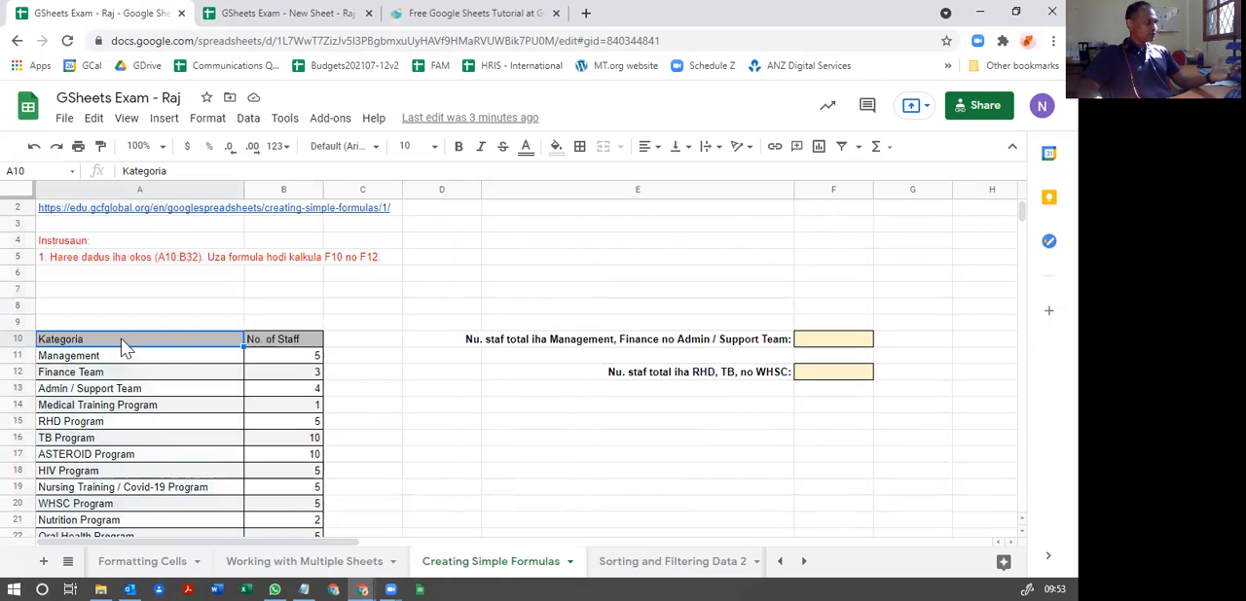
click(283, 189)
scroll(285, 380, down, 2)
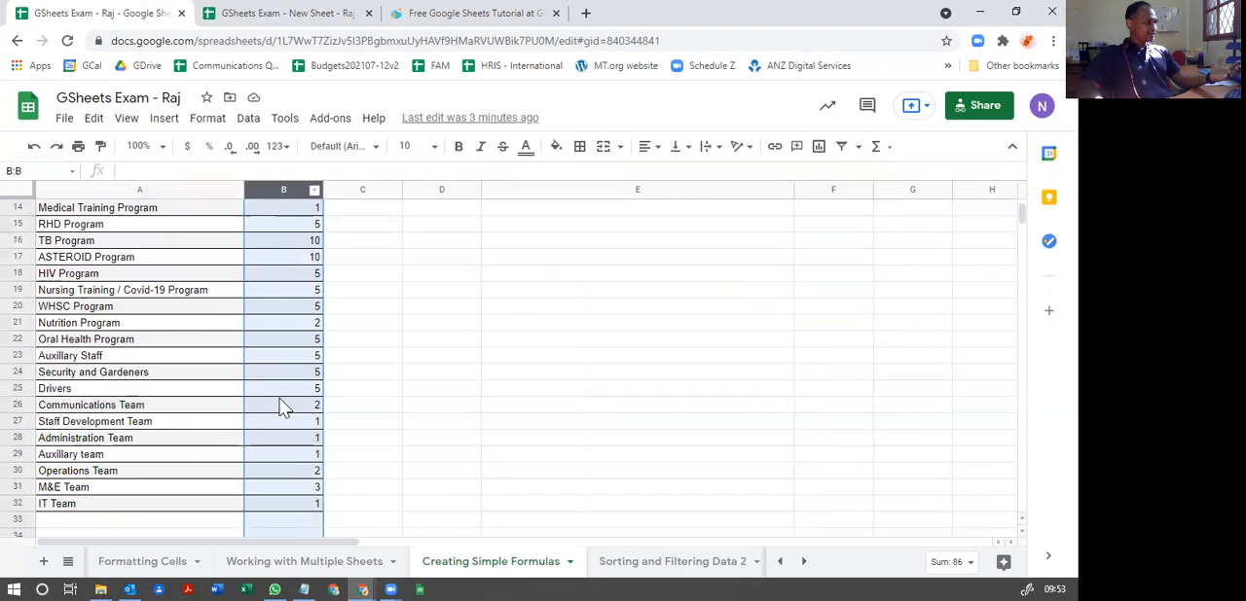
click(280, 506)
scroll(278, 511, up, 1)
drag(273, 535, 105, 240)
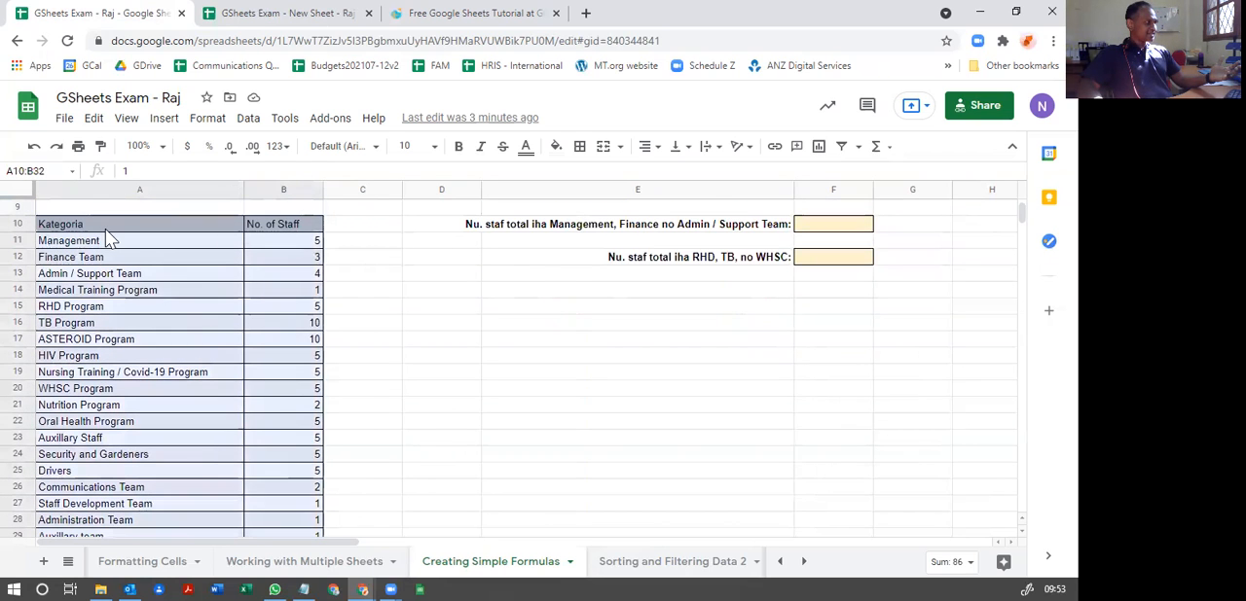
click(345, 339)
Step: Locate answer cells F10 and F12, and check the staff number cells for Management, Finance Team and Admin / Support Team
scroll(346, 351, up, 1)
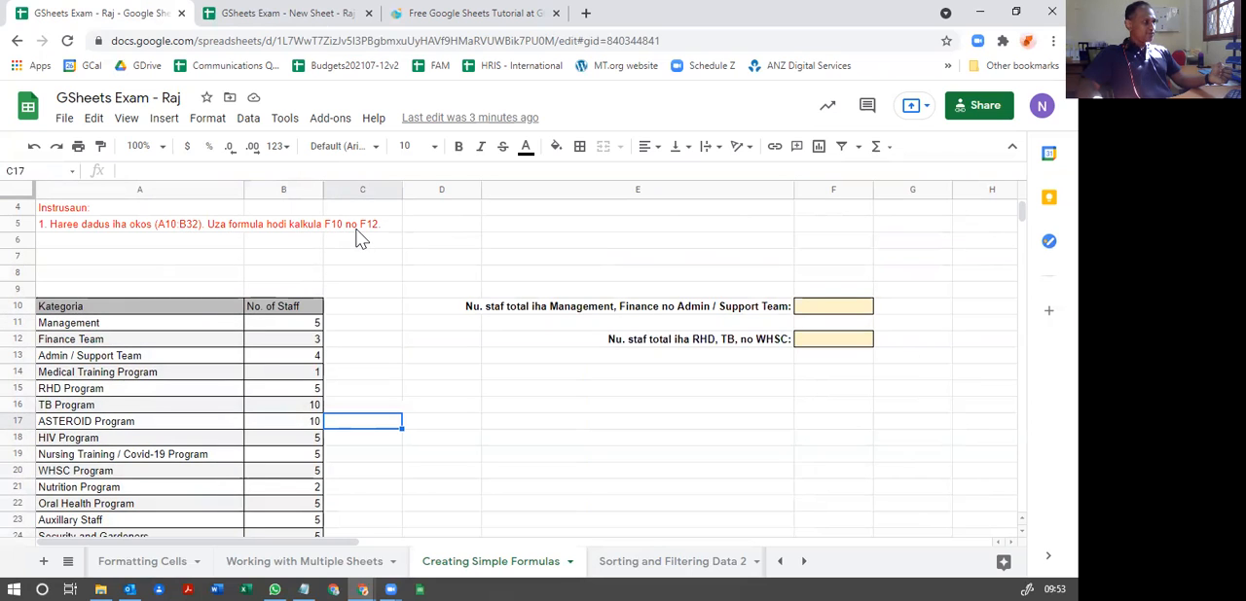
click(829, 185)
click(849, 311)
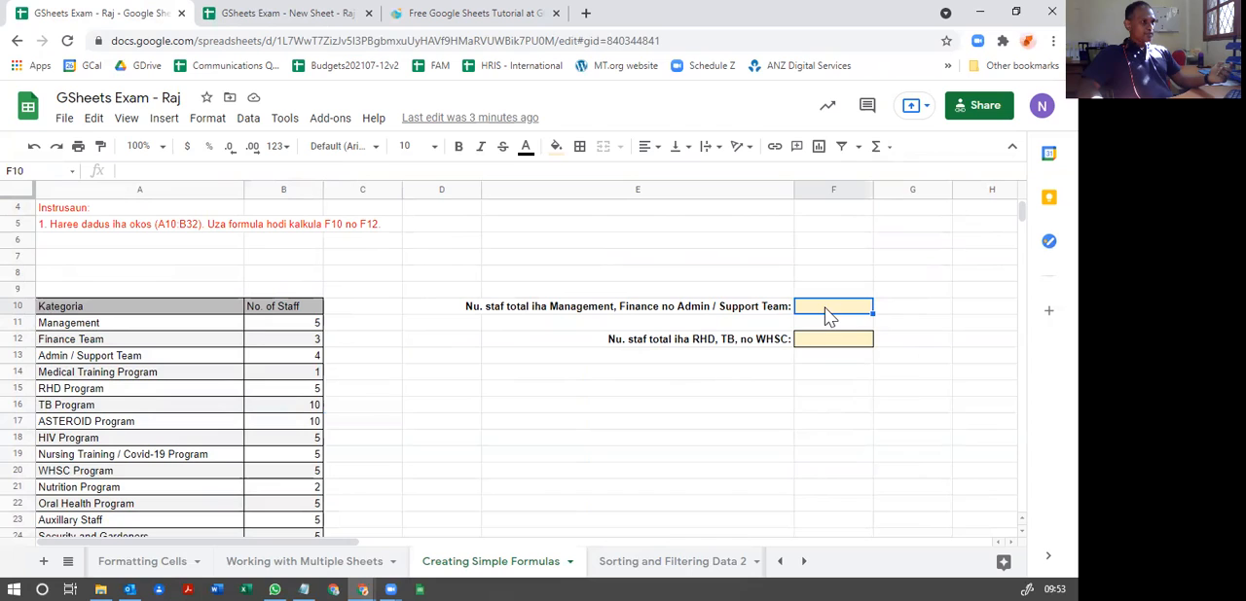
click(832, 190)
click(818, 343)
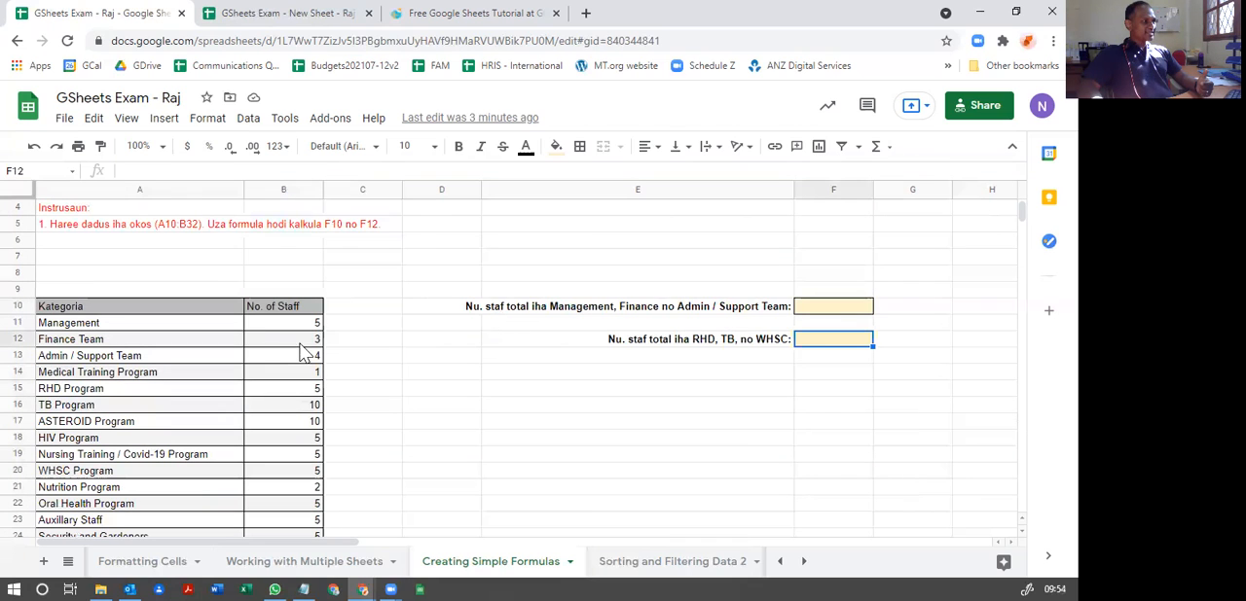
click(269, 323)
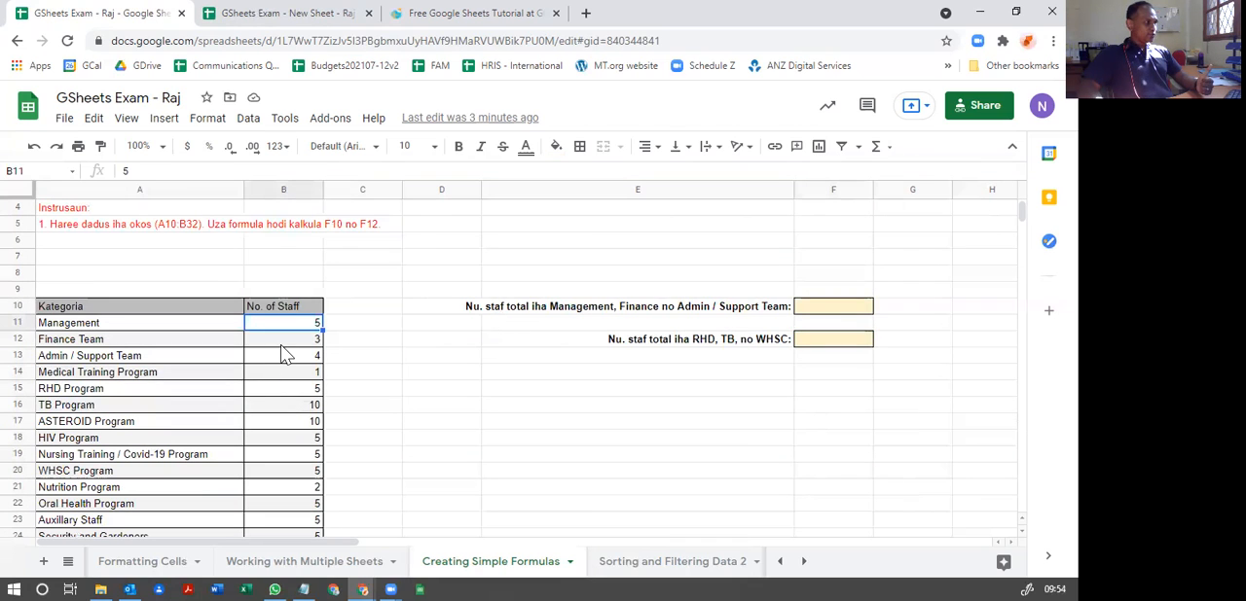
key(Down)
key(Down)
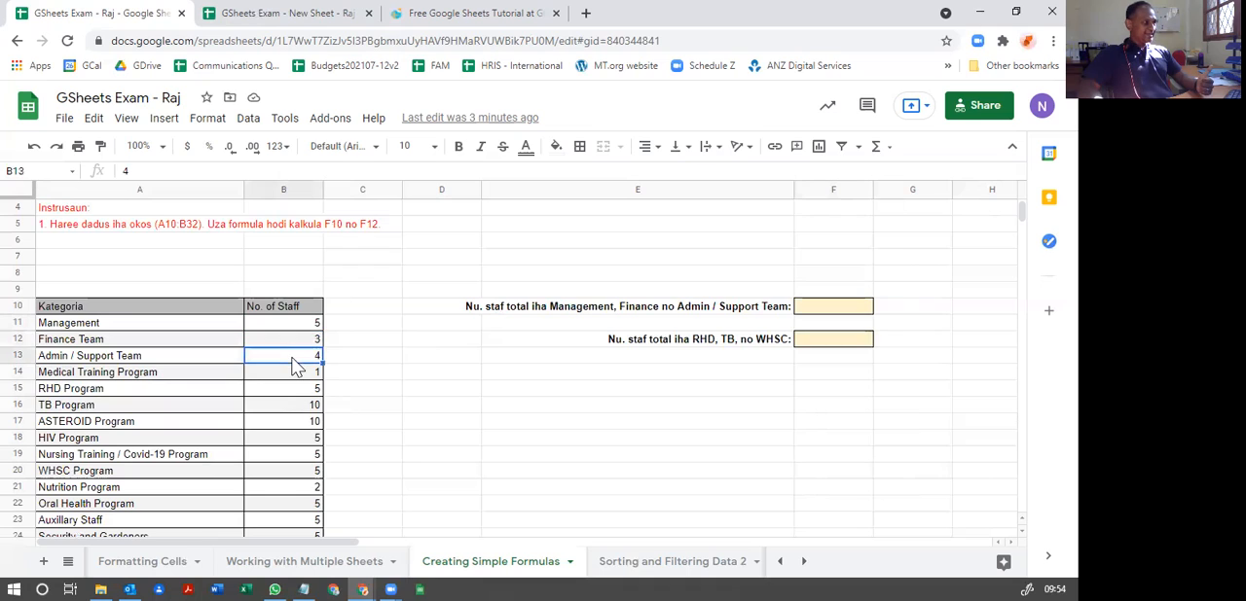
click(313, 328)
key(Down)
key(Down)
Step: Enter =B11+B12+B13 in F10 for the Management, Finance and Admin / Support Team total, then clear the cell
click(830, 308)
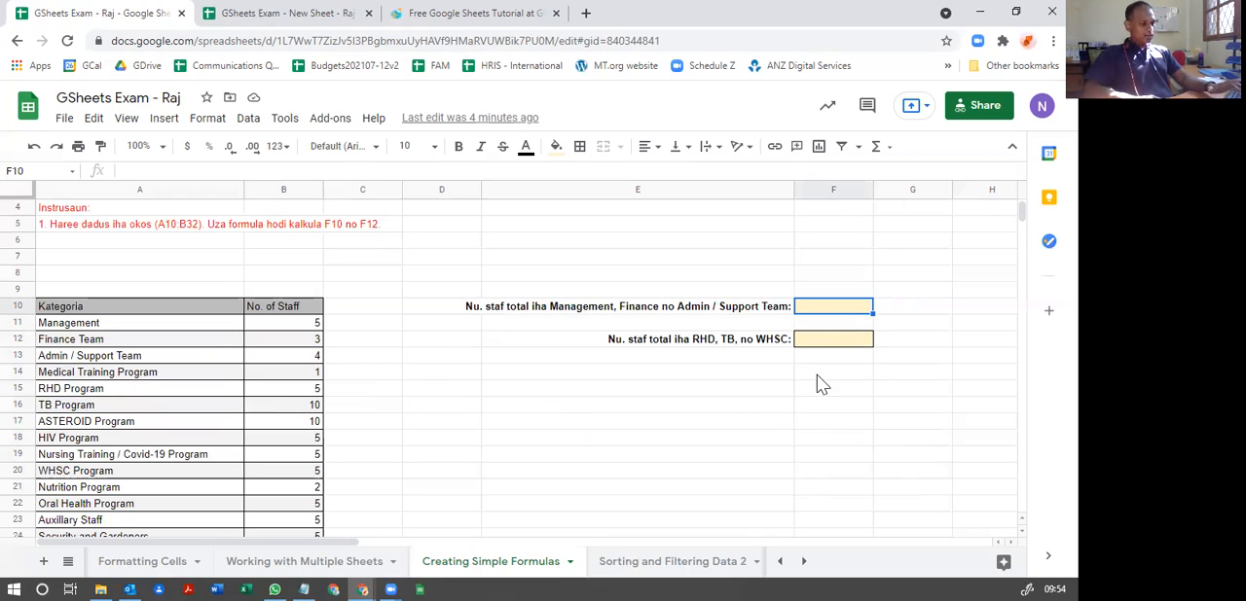
text(=)
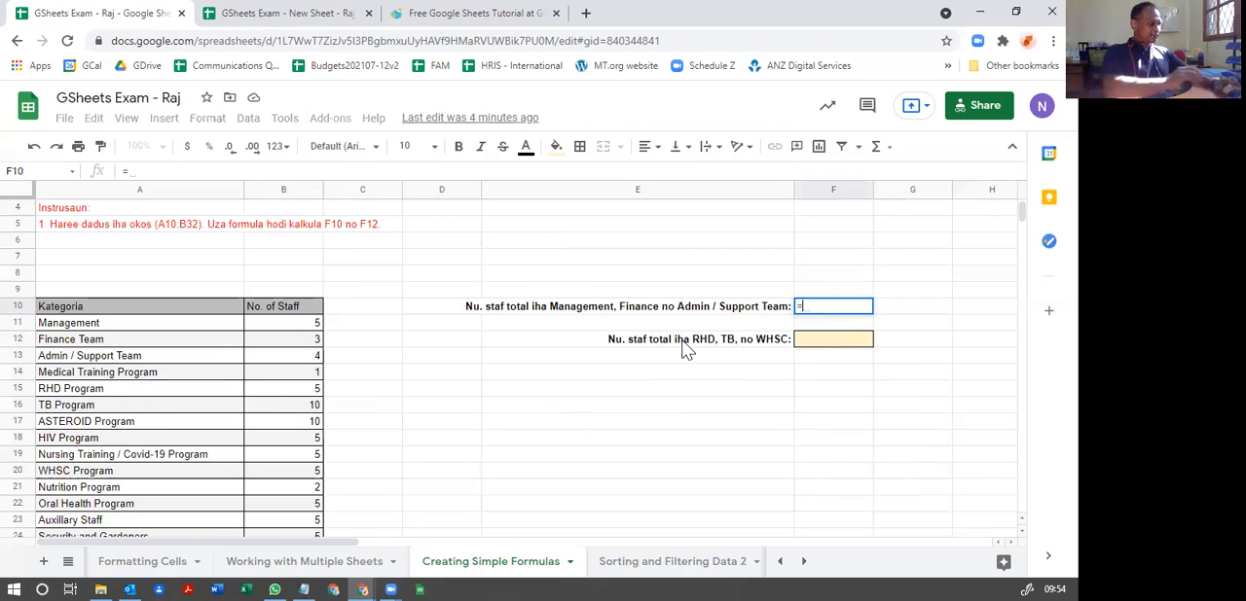
text(B)
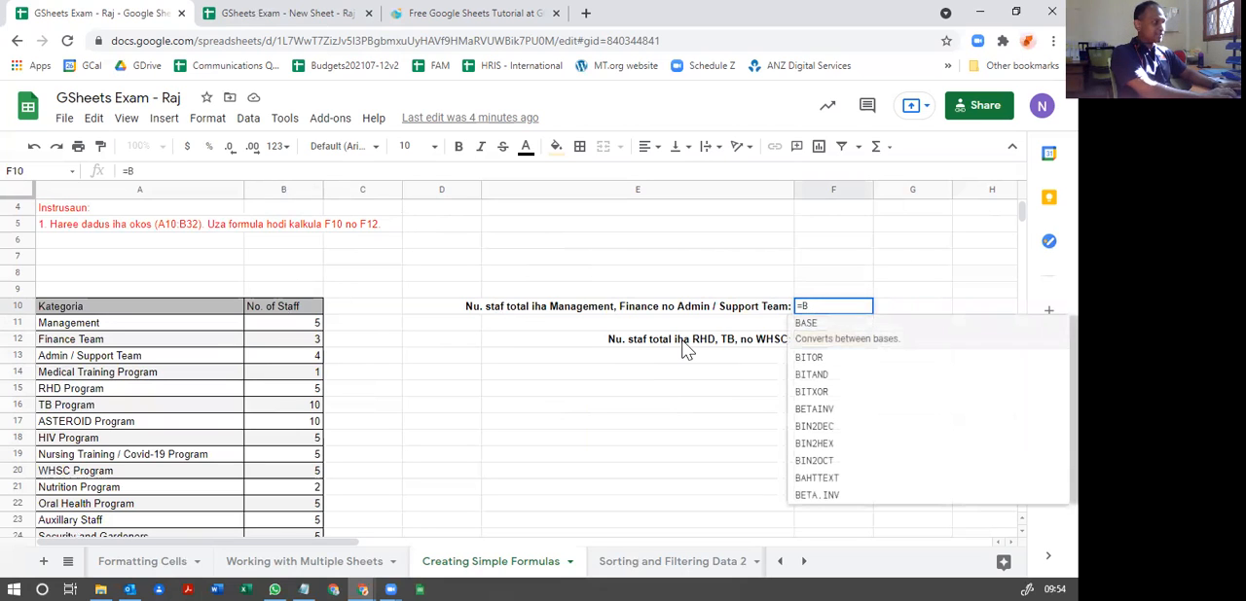
text(11)
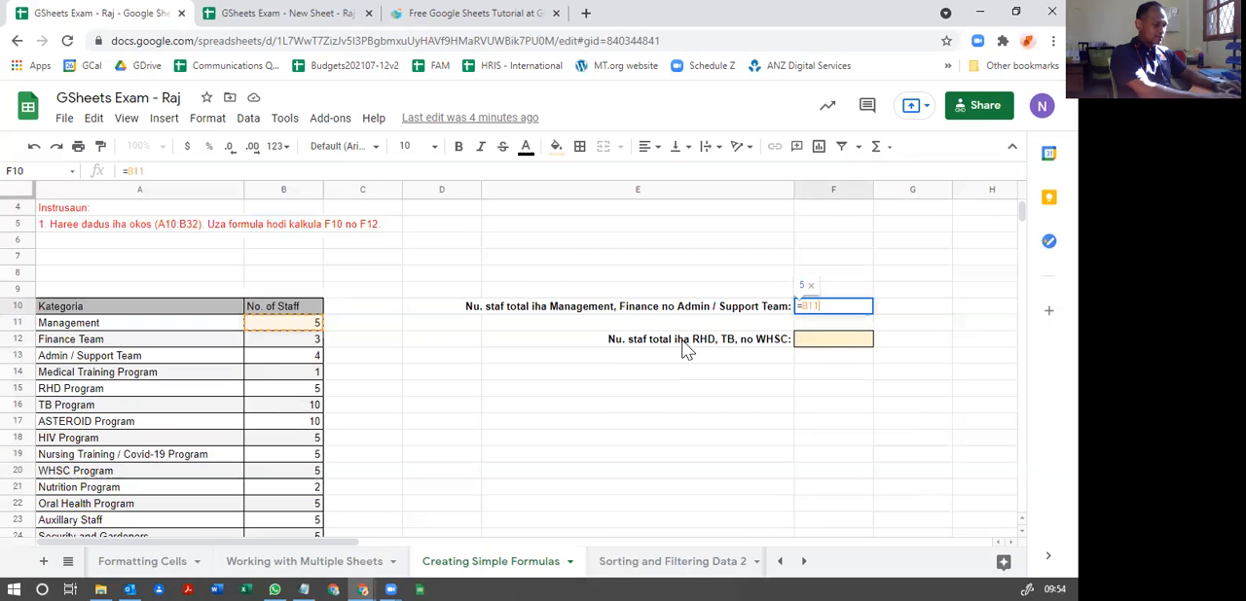
text(+)
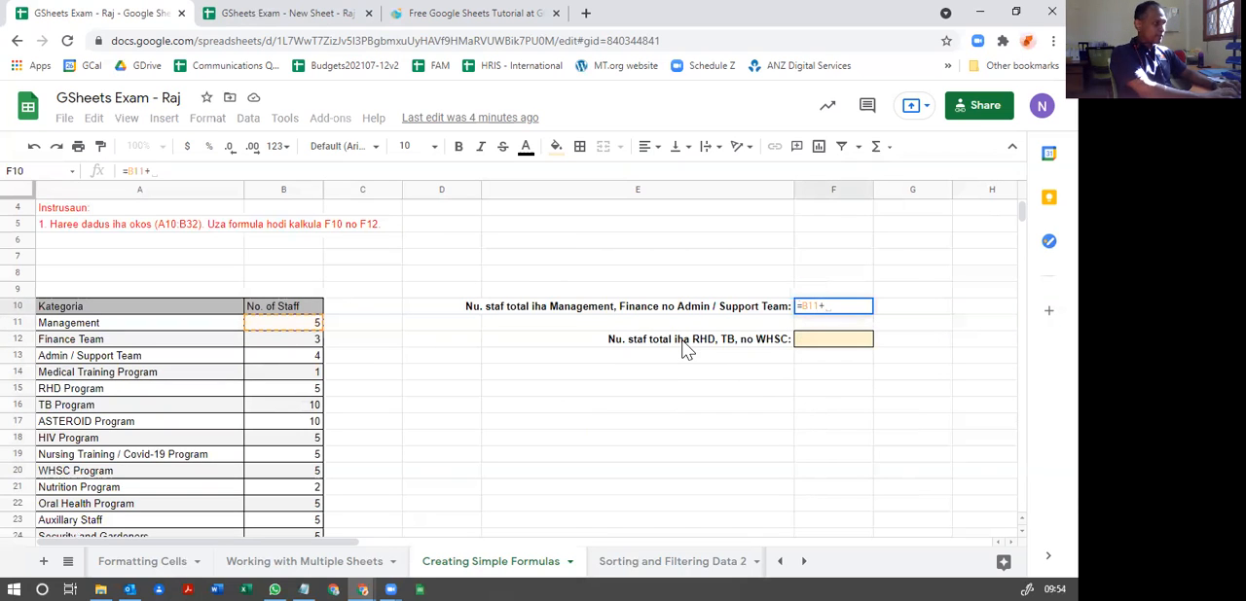
text(B)
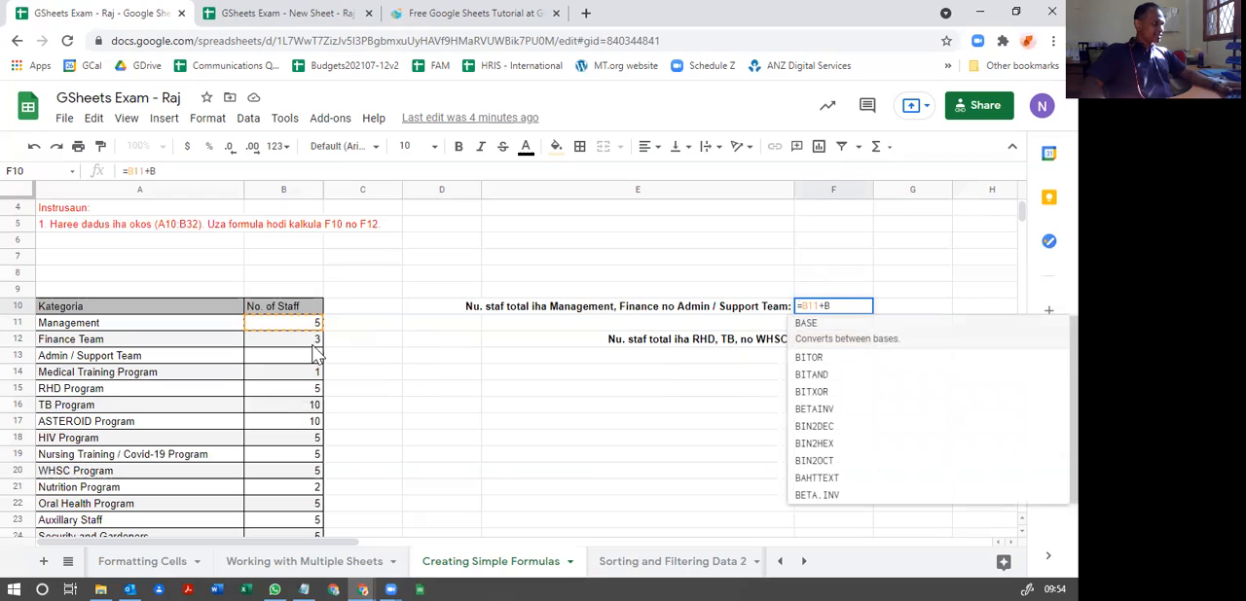
text(12+)
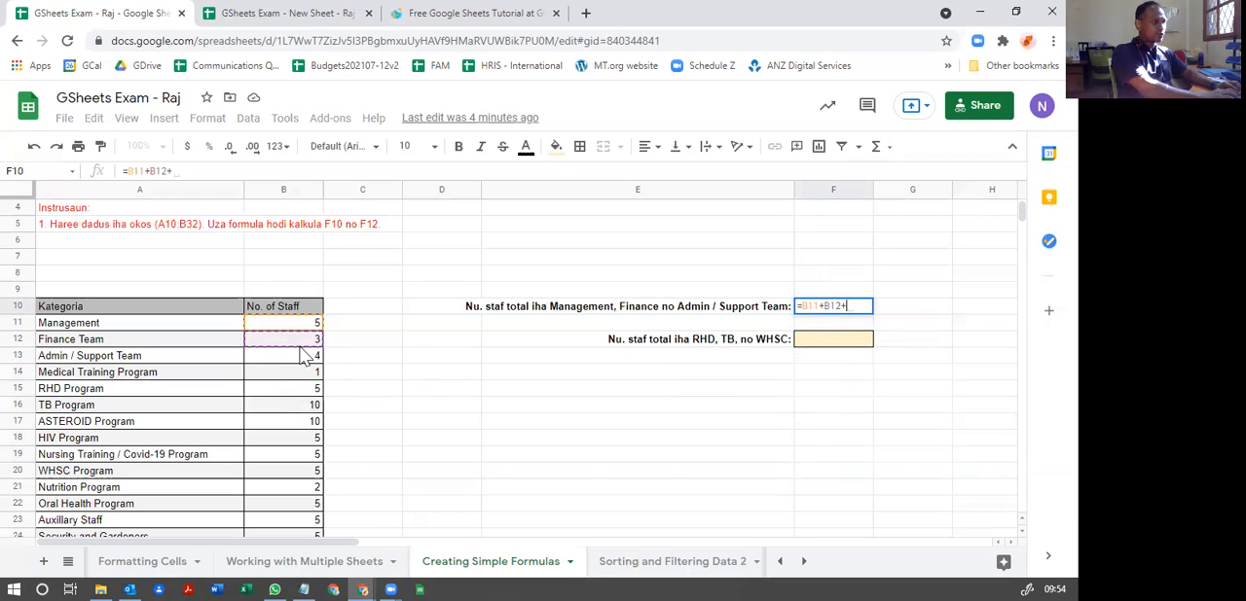
text(B13)
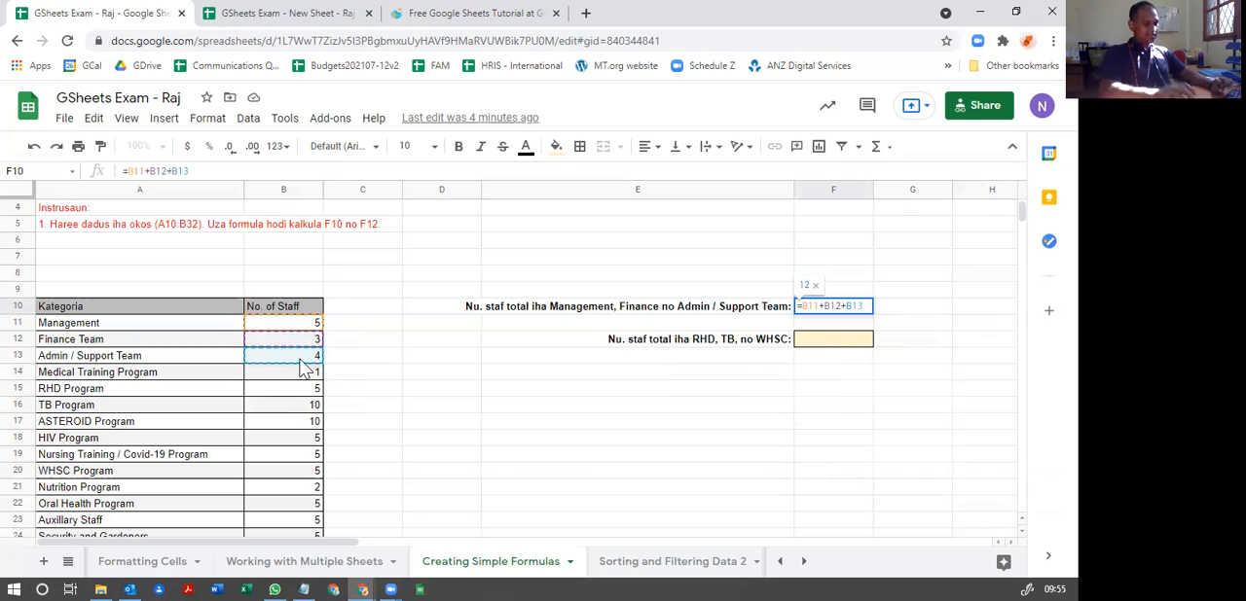
key(Return)
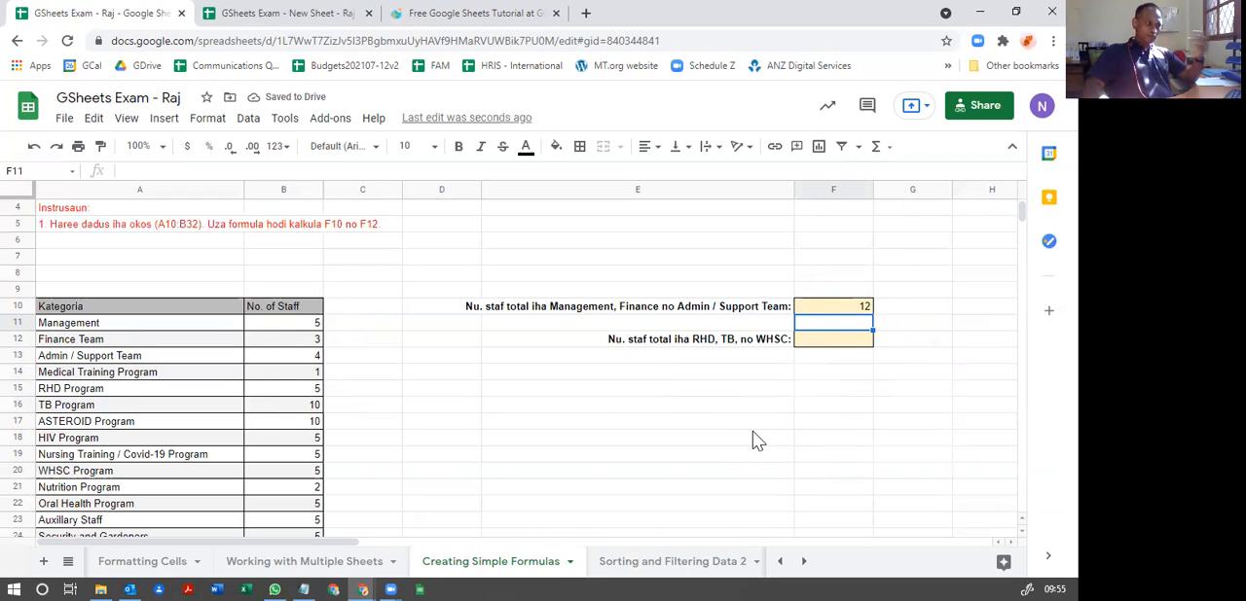
click(846, 311)
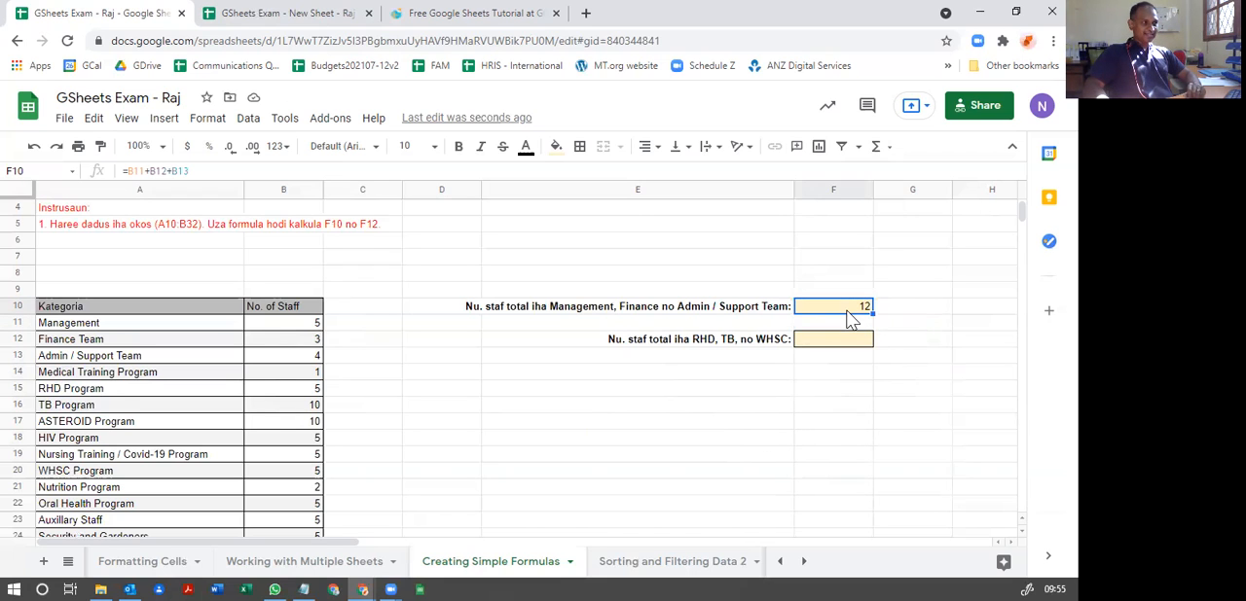
key(Delete)
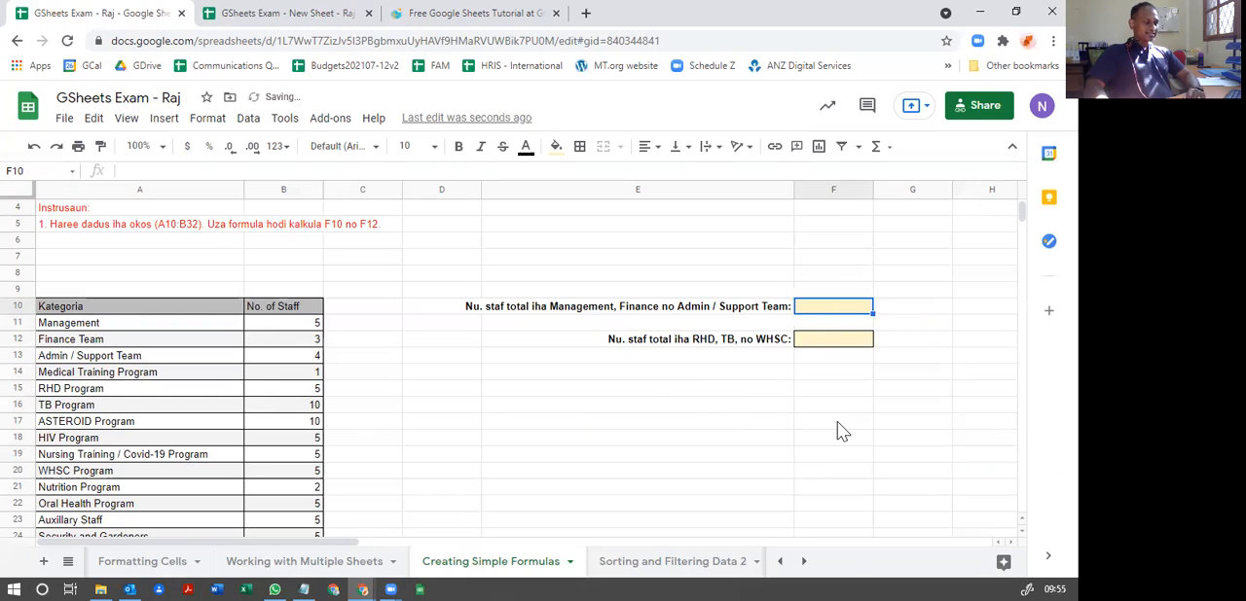
Step: Total the Management, Finance Team and Admin / Support Team staff in F10 with =B11+B12+B13, picking the cells as references
text(=)
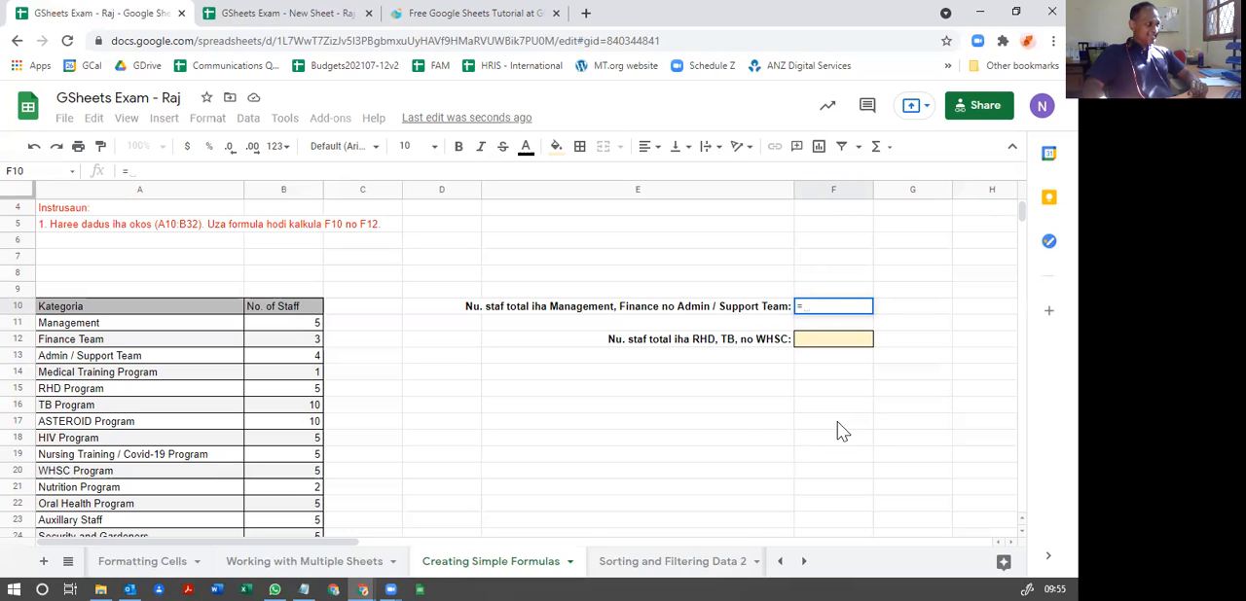
click(293, 325)
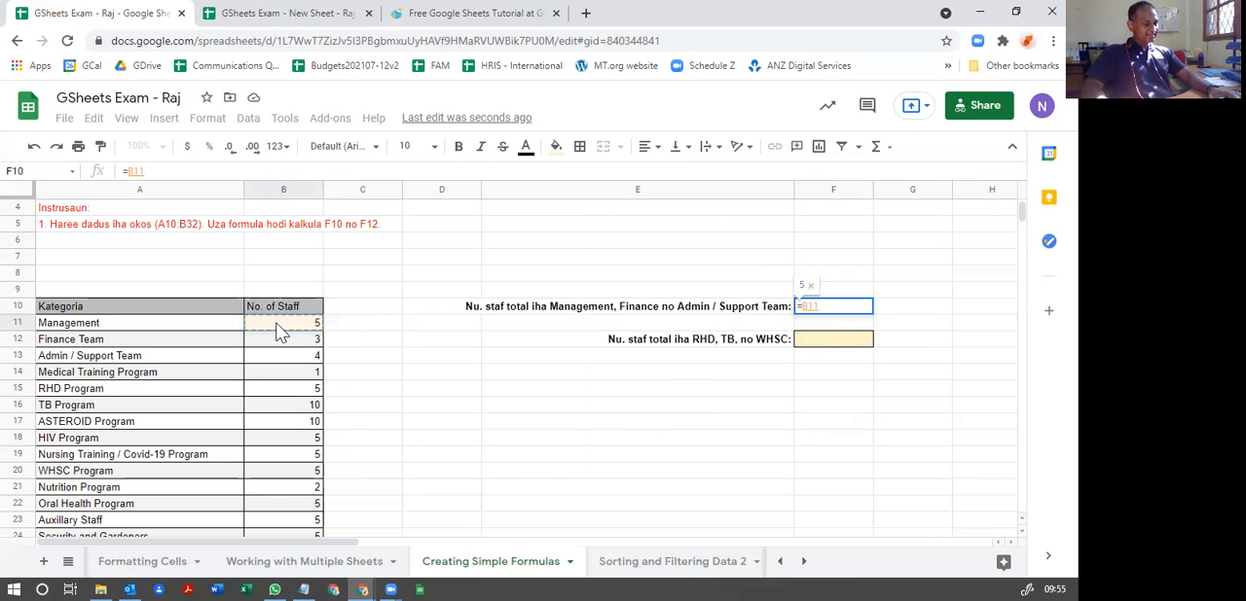
text(+)
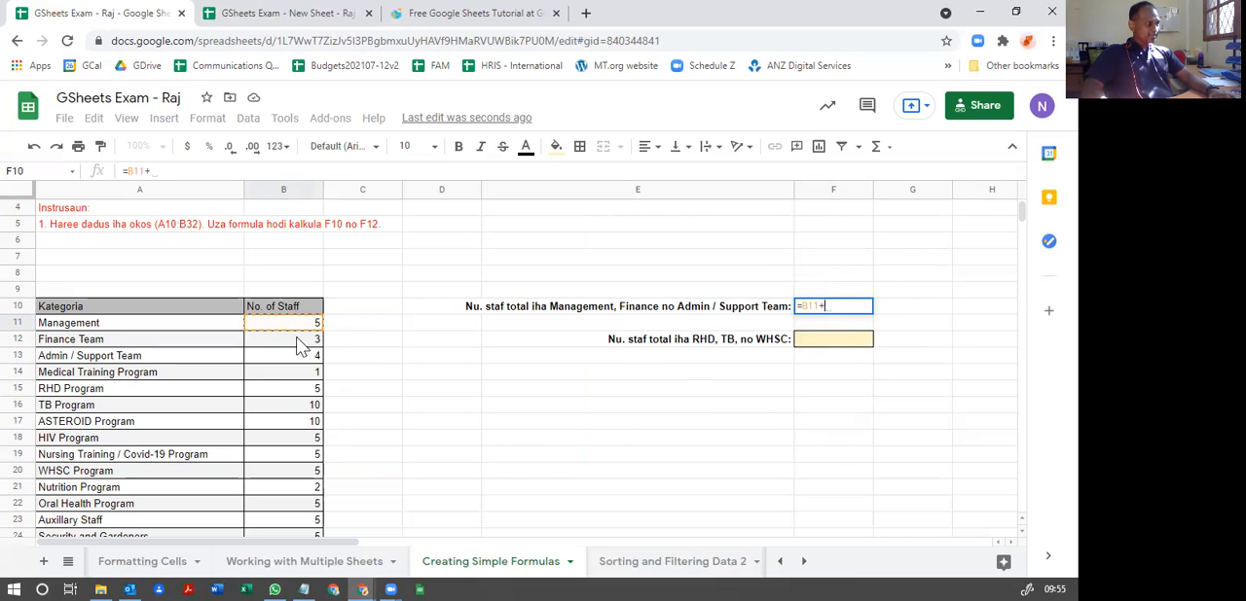
click(301, 347)
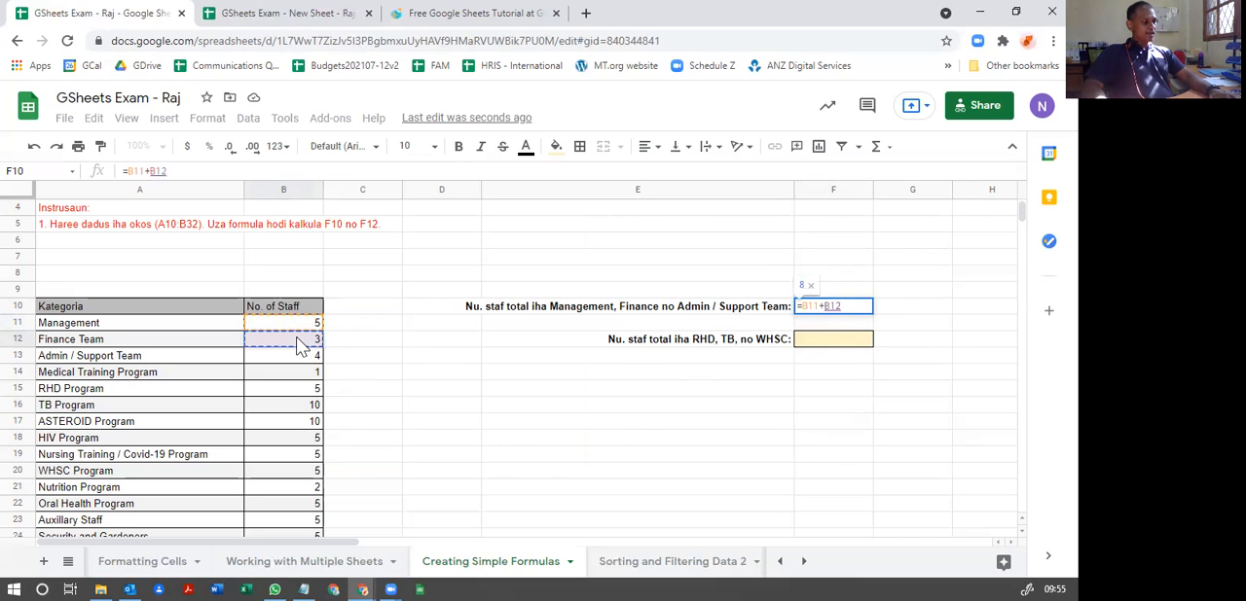
text(+)
click(306, 360)
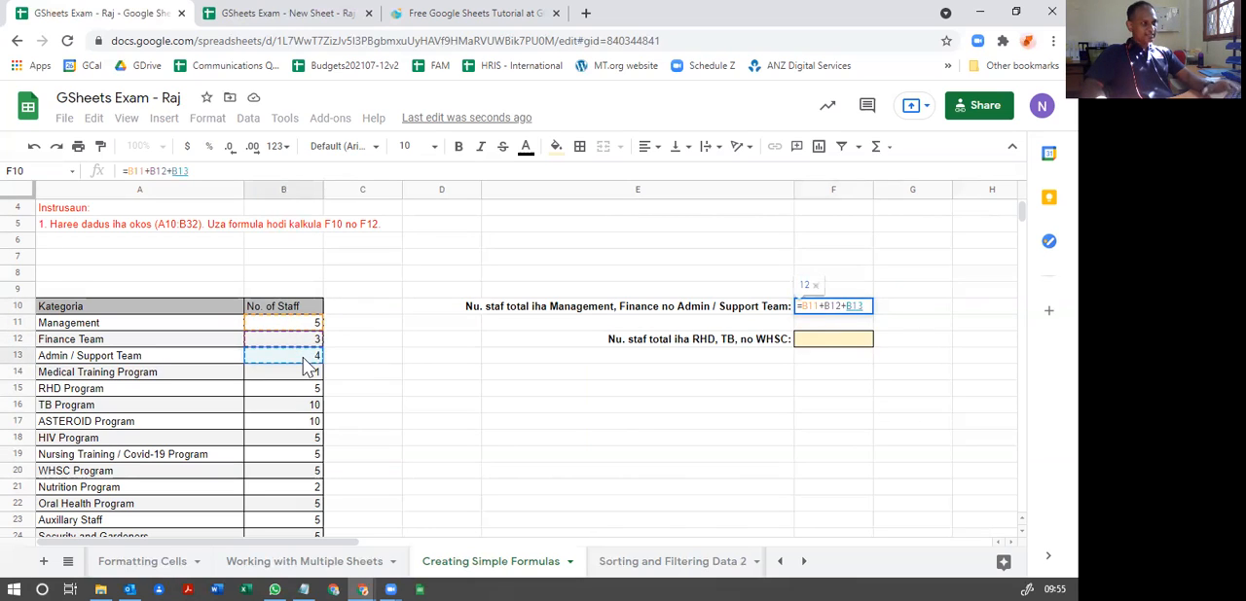
key(Return)
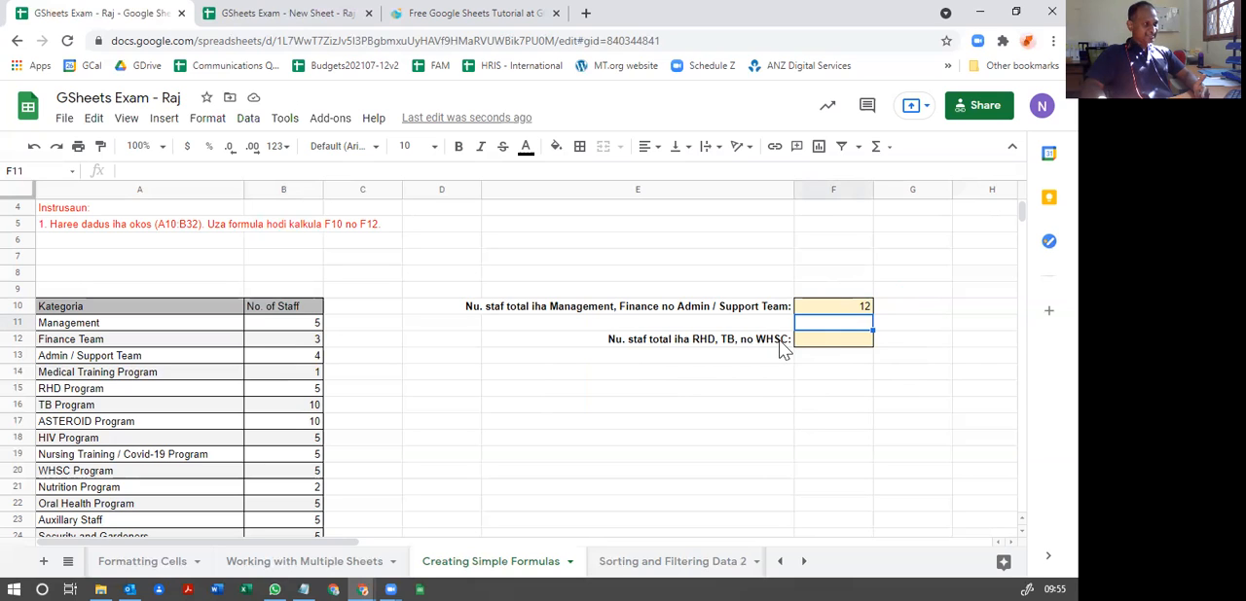
Step: Check the second total's label in E12 and locate the staff number cells for RHD, TB and WHSC Program
click(703, 344)
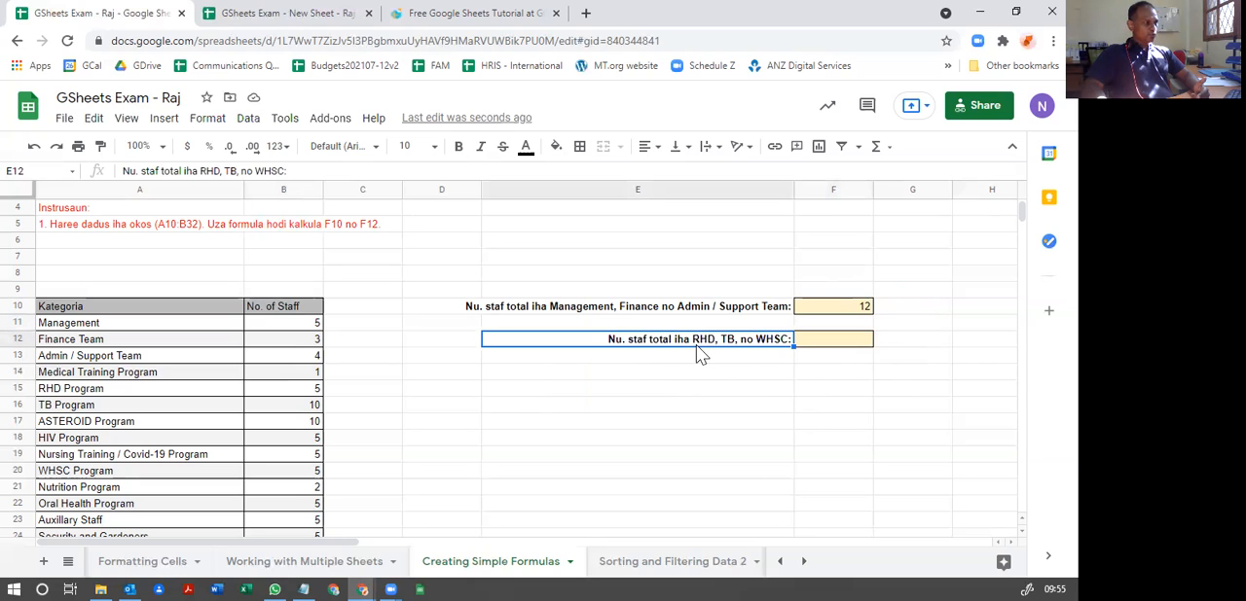
click(64, 392)
click(318, 392)
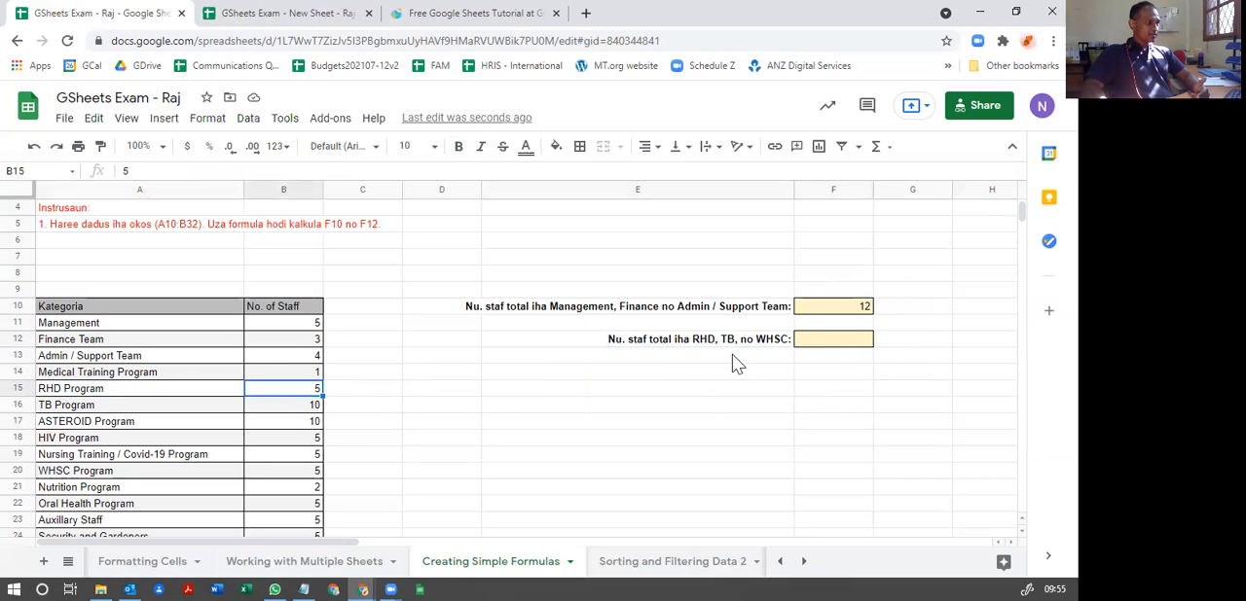
click(297, 409)
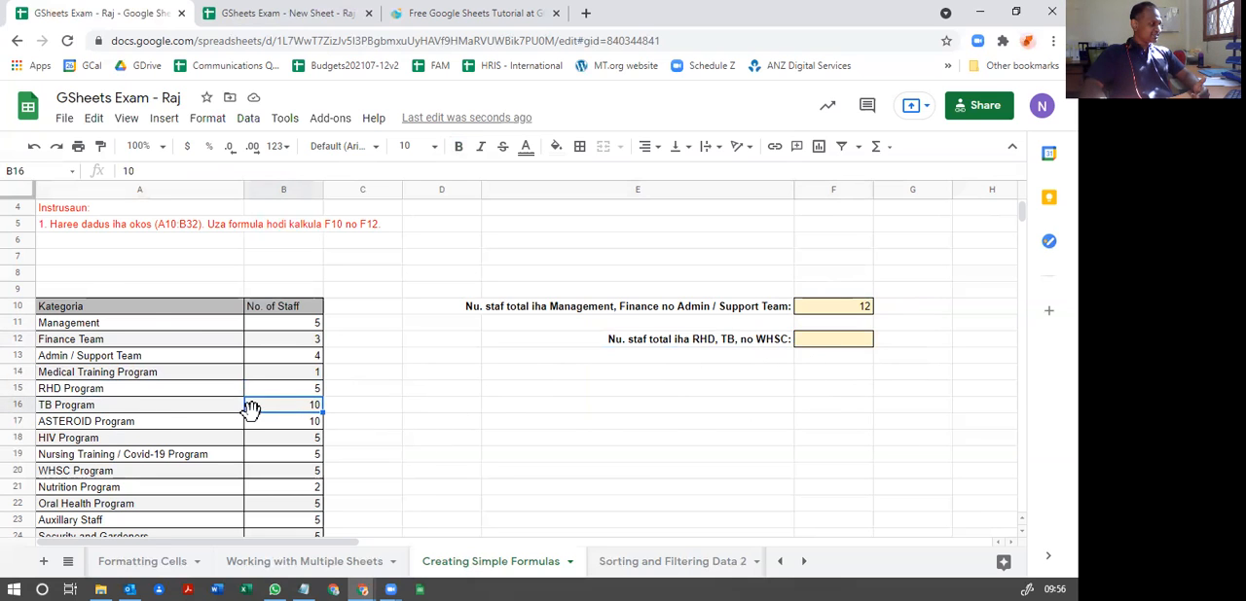
scroll(250, 406, down, 1)
click(317, 440)
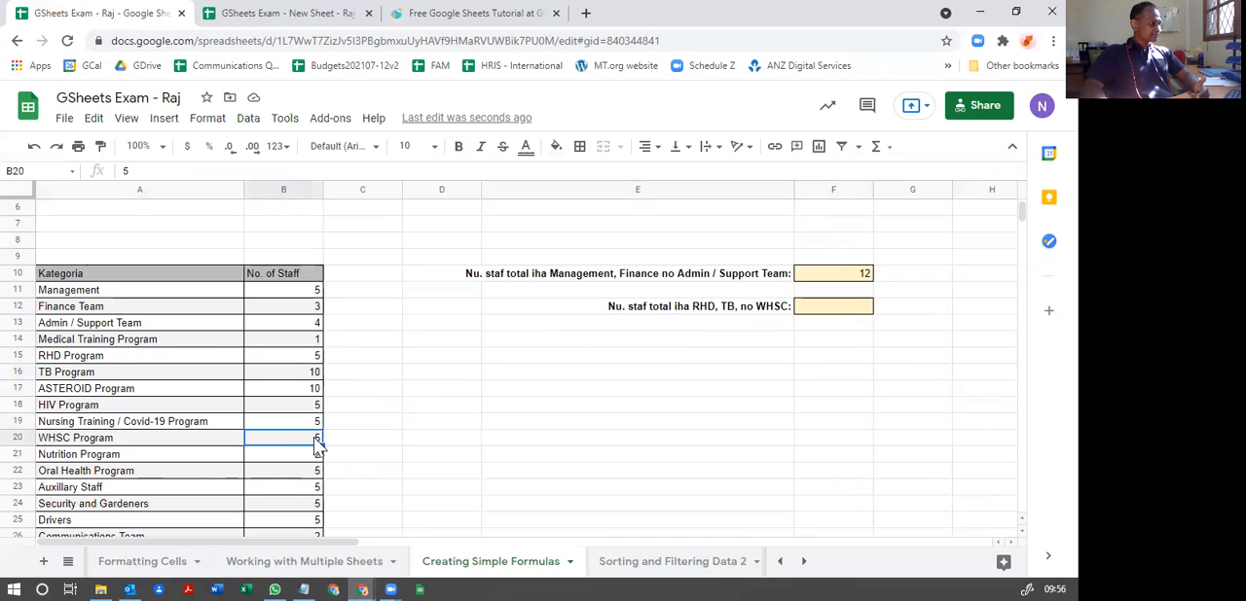
scroll(385, 443, up, 1)
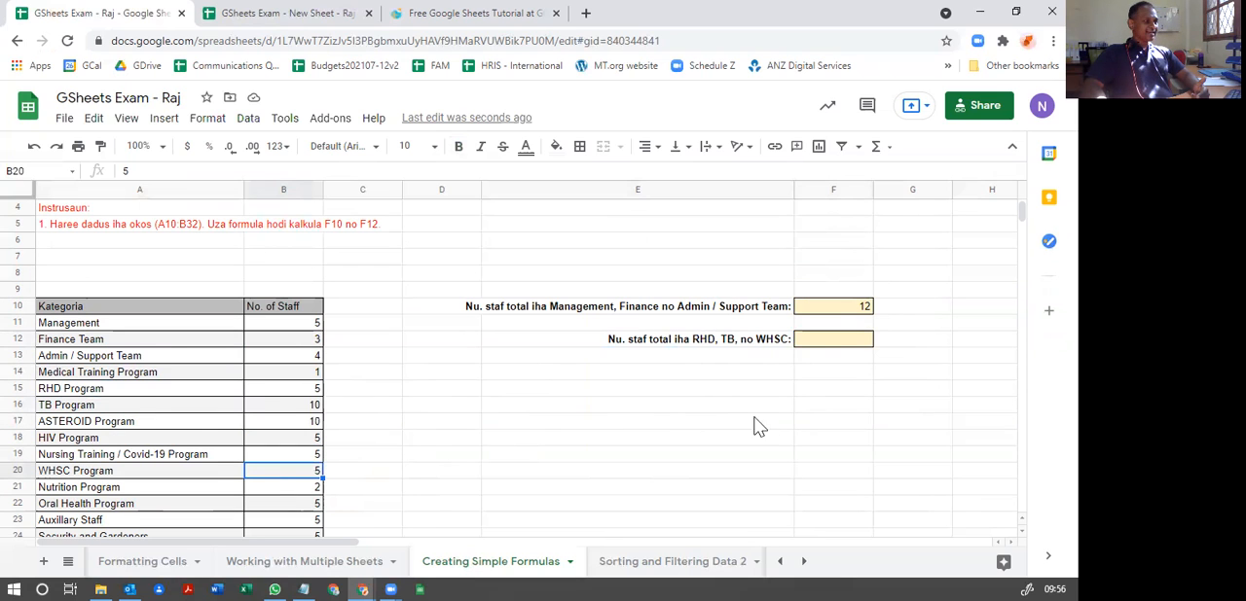
Step: Total the RHD, TB and WHSC Program staff in F12 with =B15+B16+B20, picking the cells as references
click(827, 346)
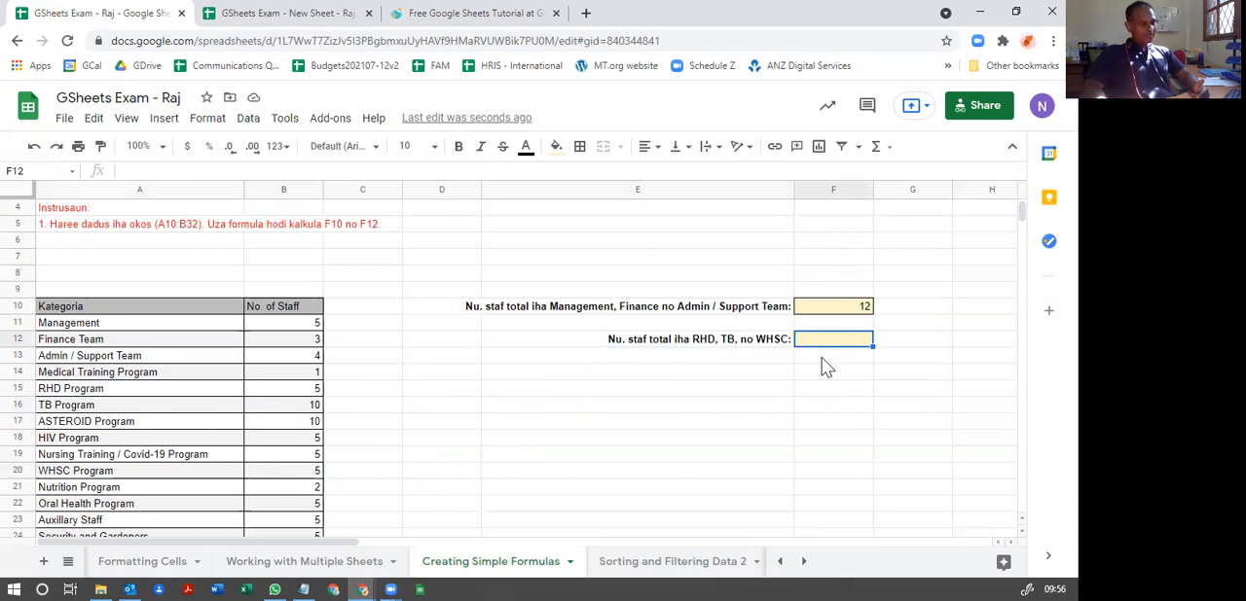
text(=)
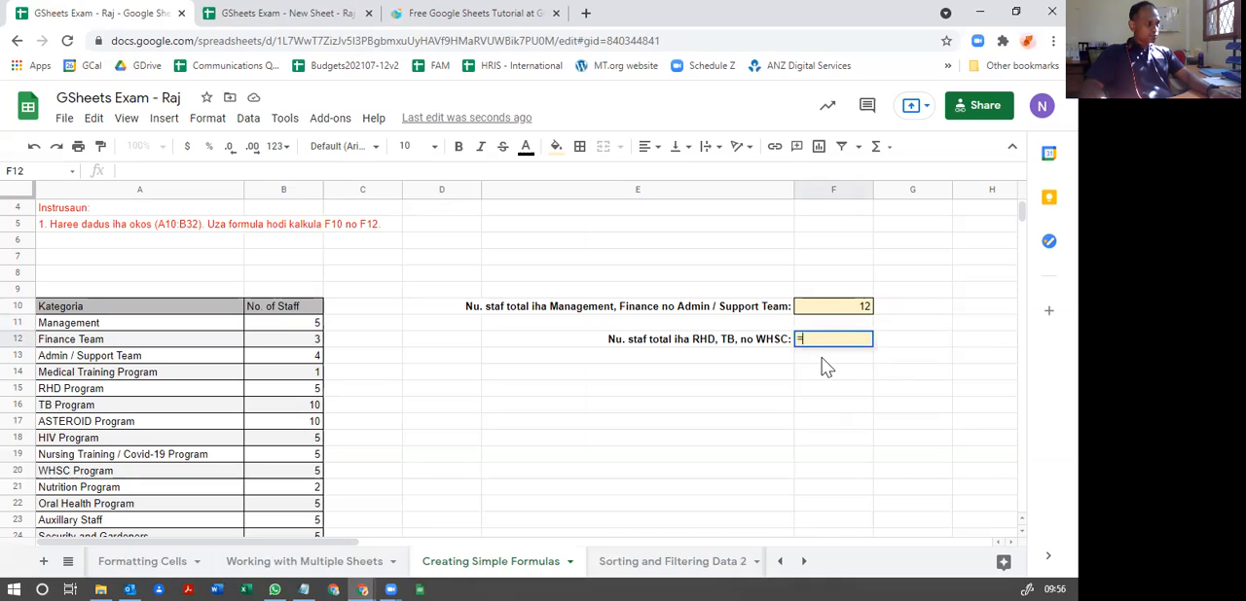
click(304, 387)
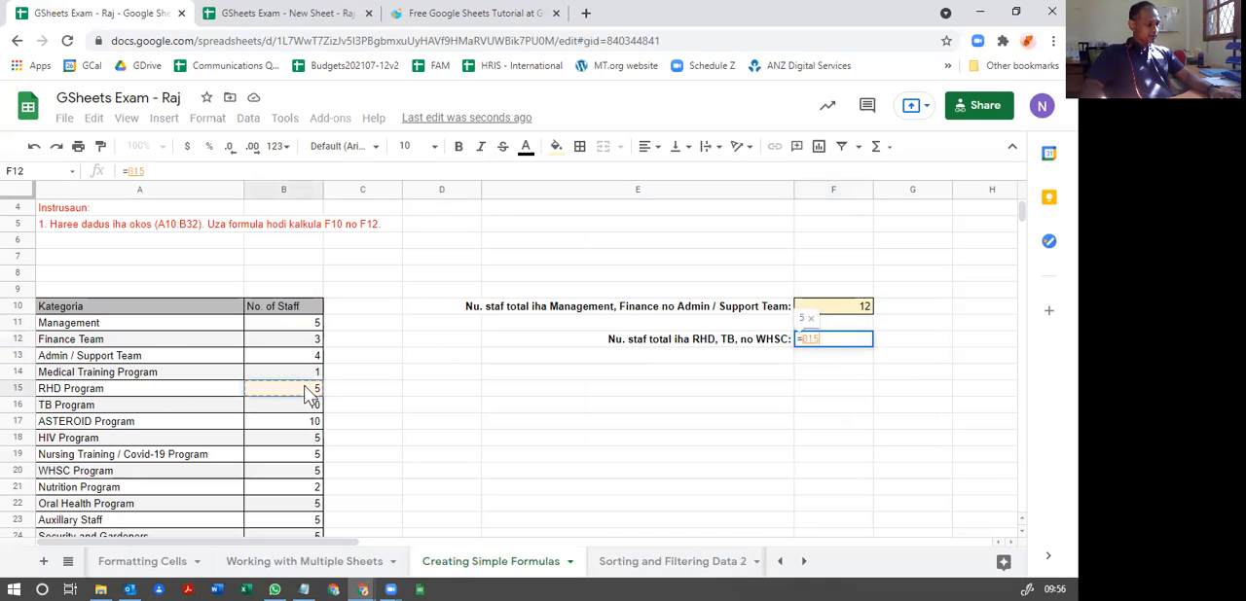
text(+)
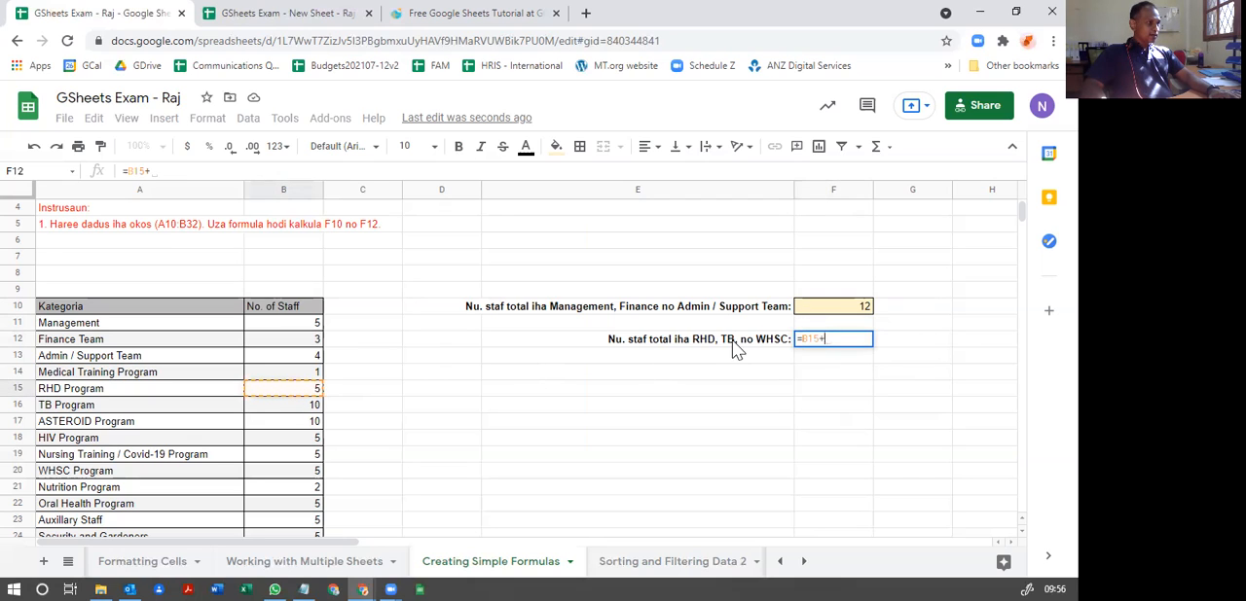
click(299, 407)
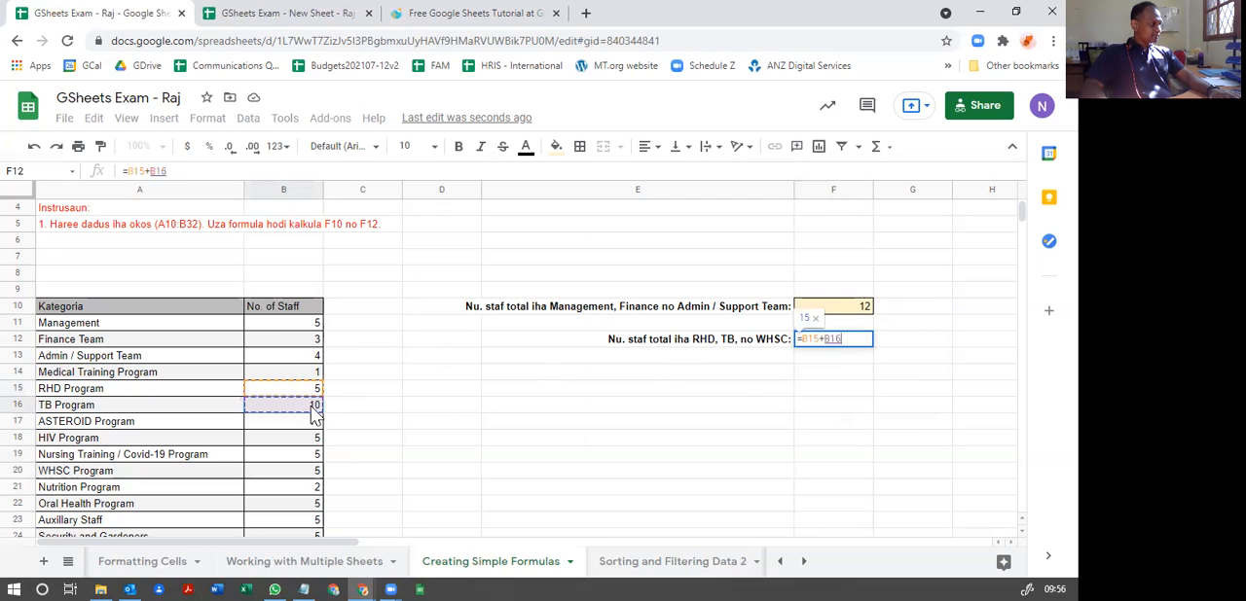
text(+)
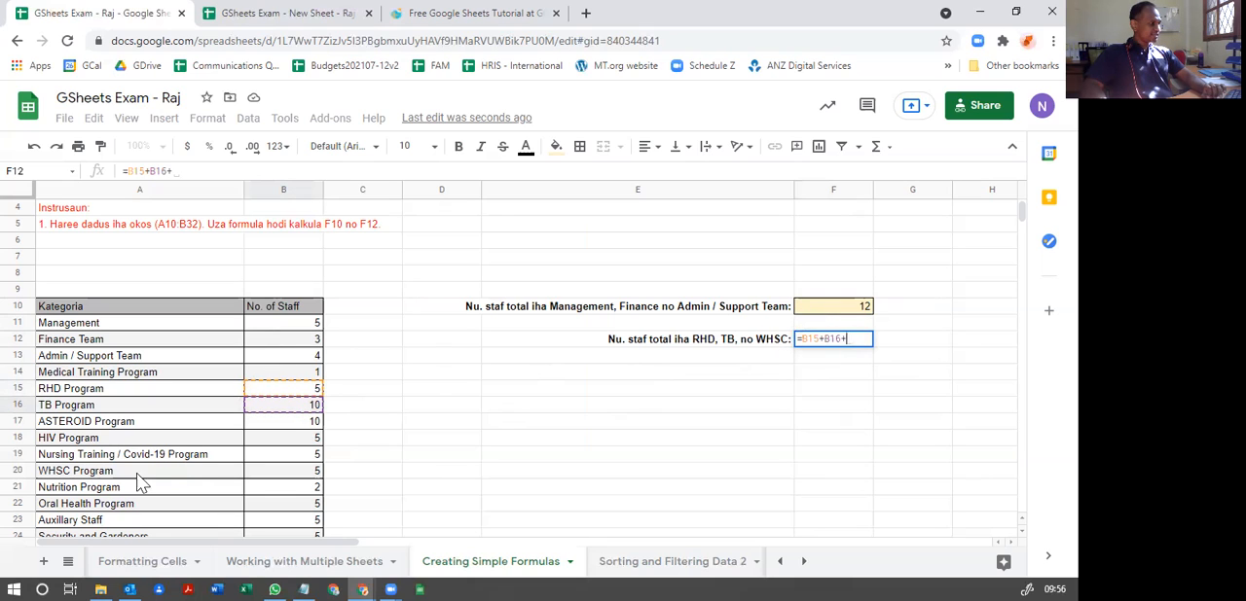
click(314, 475)
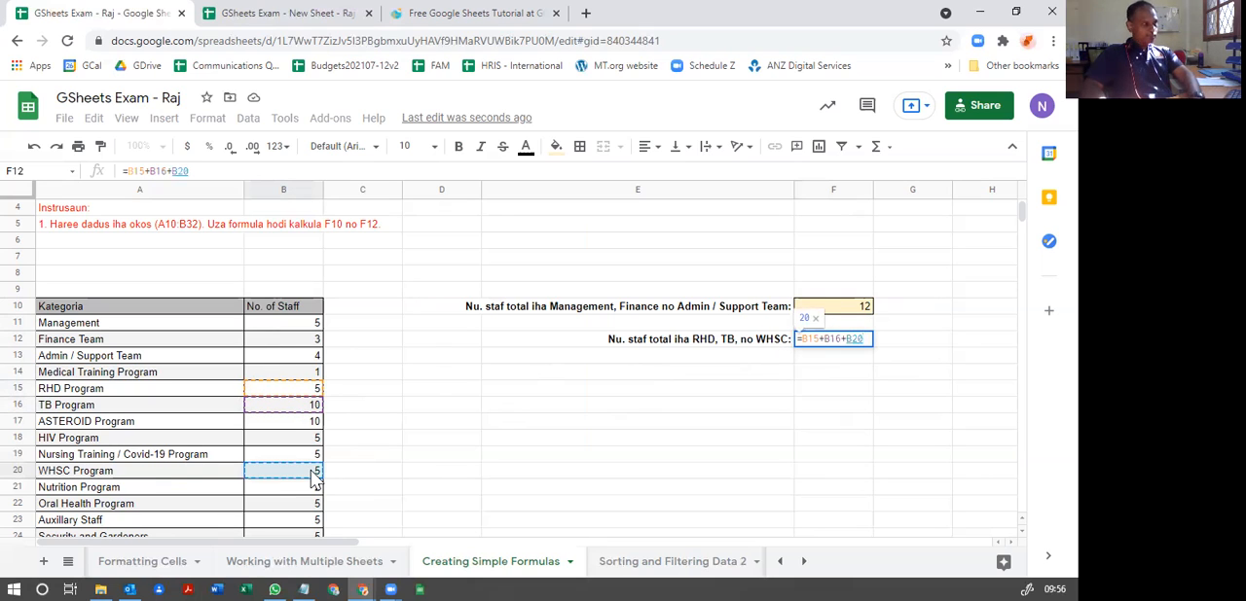
key(Return)
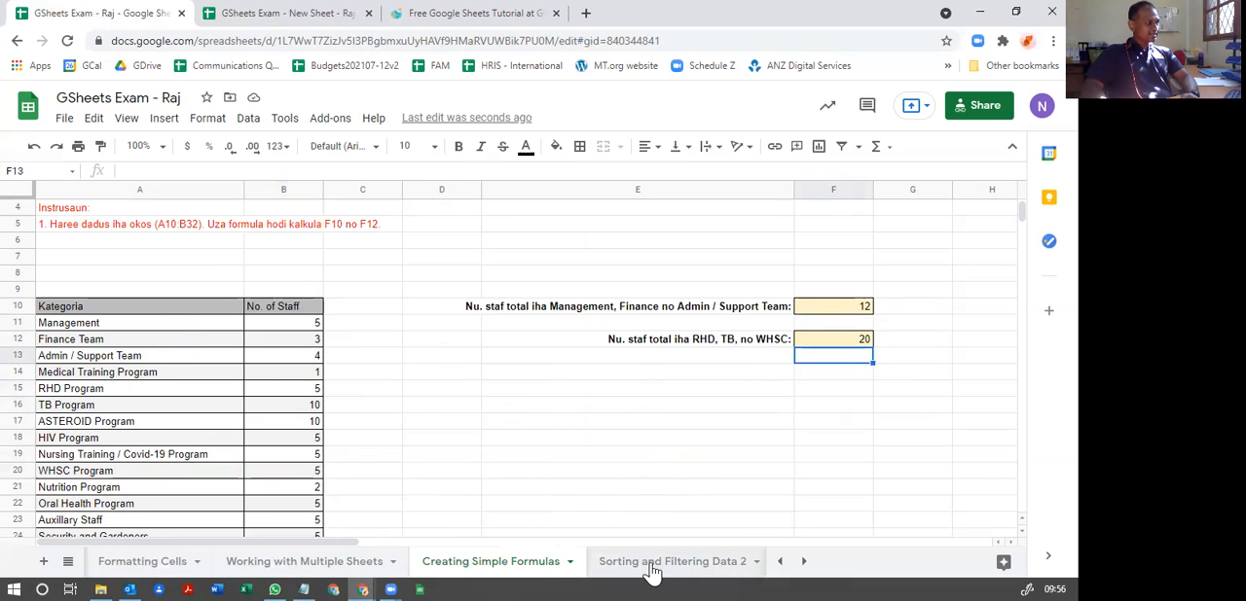
Step: Move the Complex Formulas, Cell References, Functions sheet directly after Creating Simple Formulas and open the list of all sheets
scroll(518, 527, down, 1)
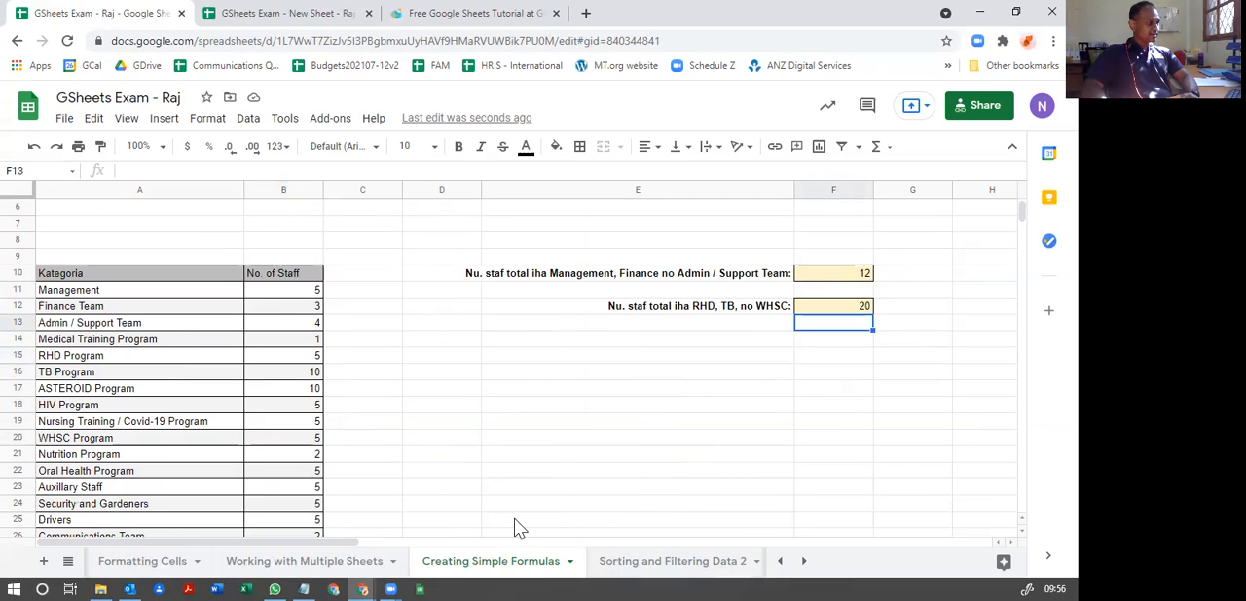
click(630, 573)
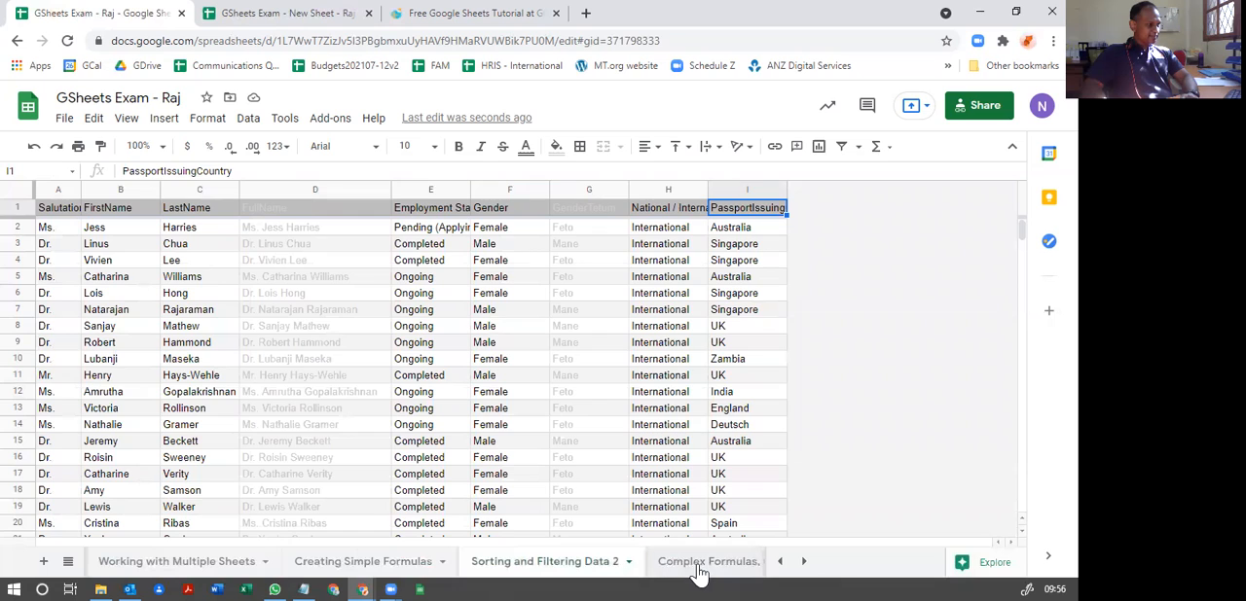
drag(695, 572, 438, 565)
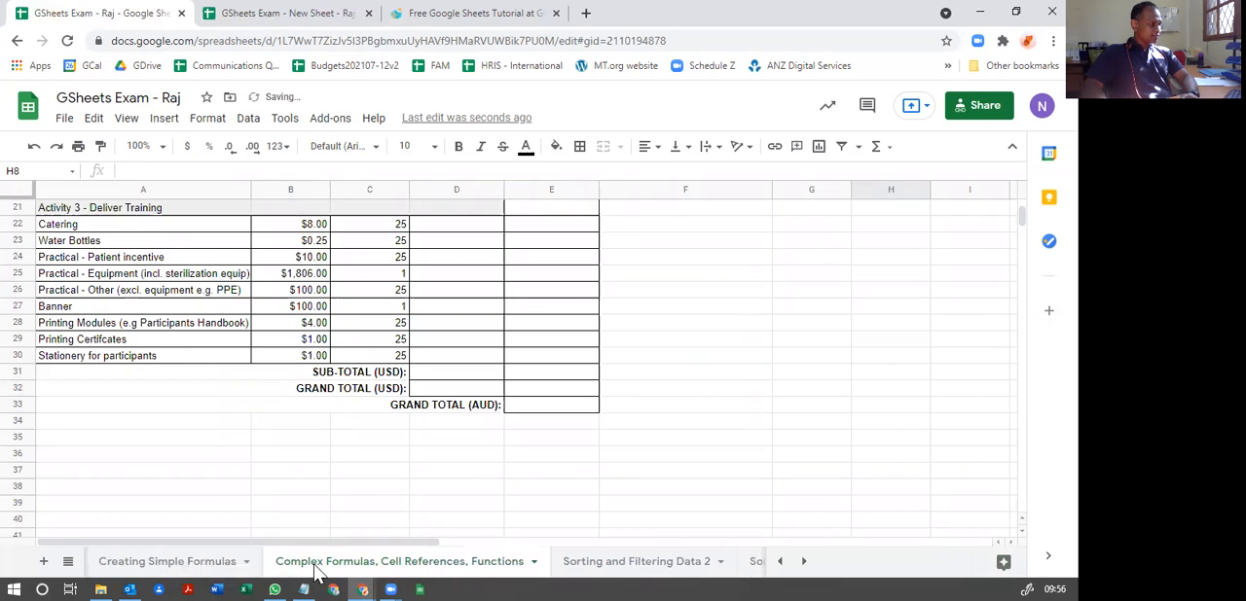
scroll(409, 510, up, 7)
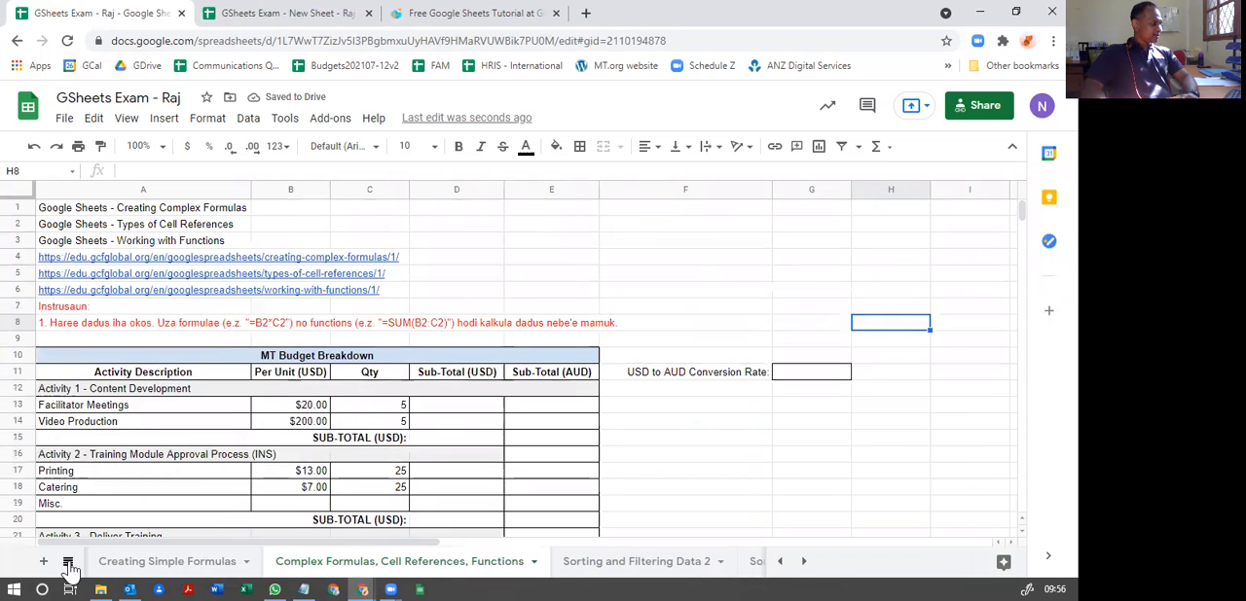
click(68, 562)
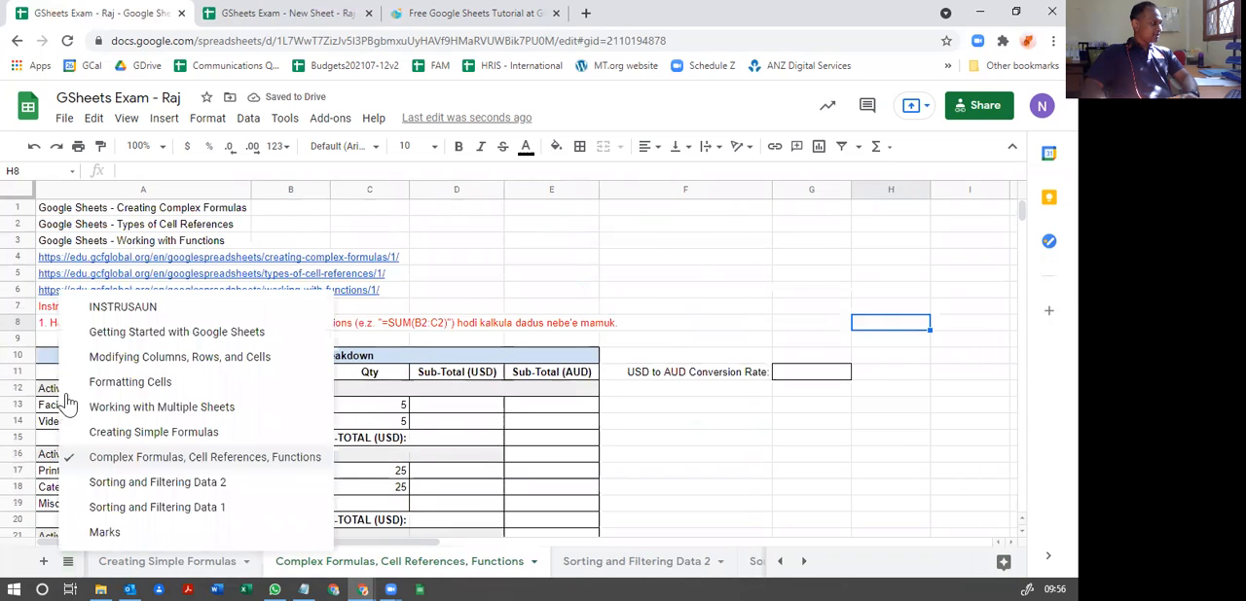
Step: Select the Complex Formulas, Cell References, Functions sheet from the sheet list and look over its MT Budget Breakdown table
click(147, 470)
click(675, 470)
key(Right)
key(Right)
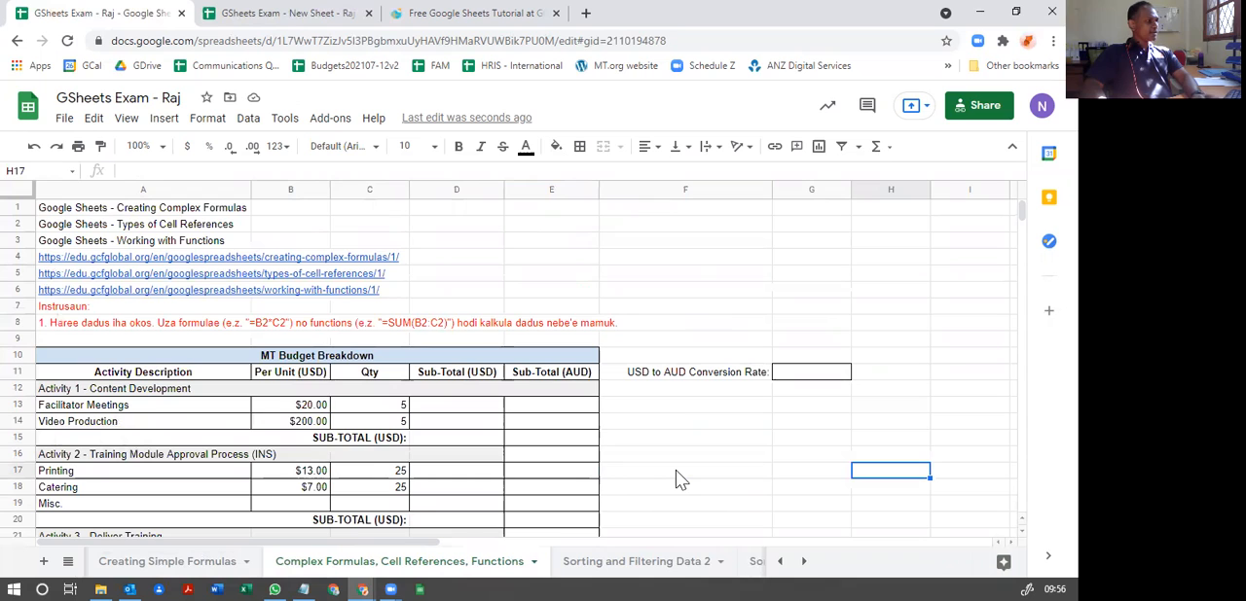
key(Left)
key(Left)
key(Left)
key(Left)
key(Left)
key(Left)
key(Left)
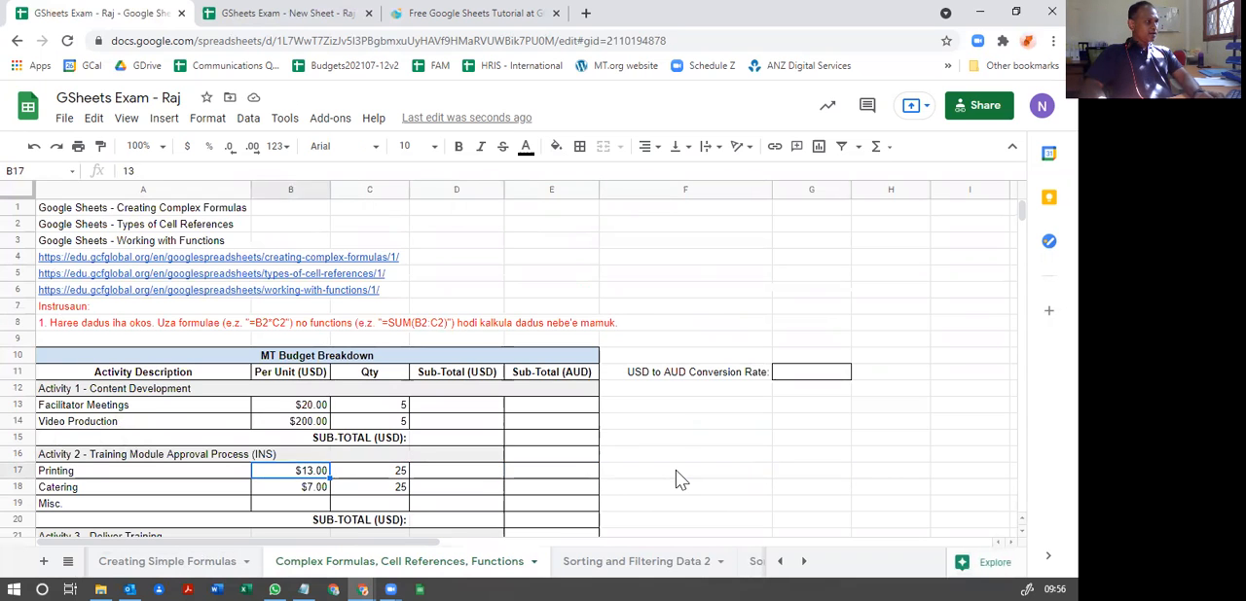
scroll(673, 421, down, 2)
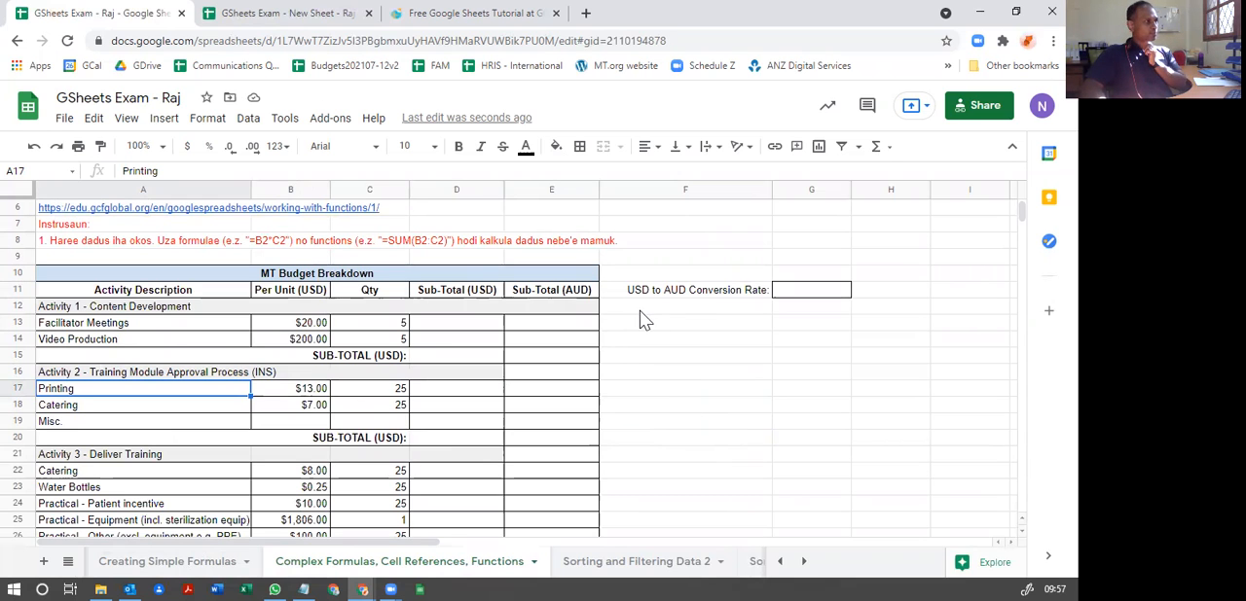
scroll(435, 379, up, 2)
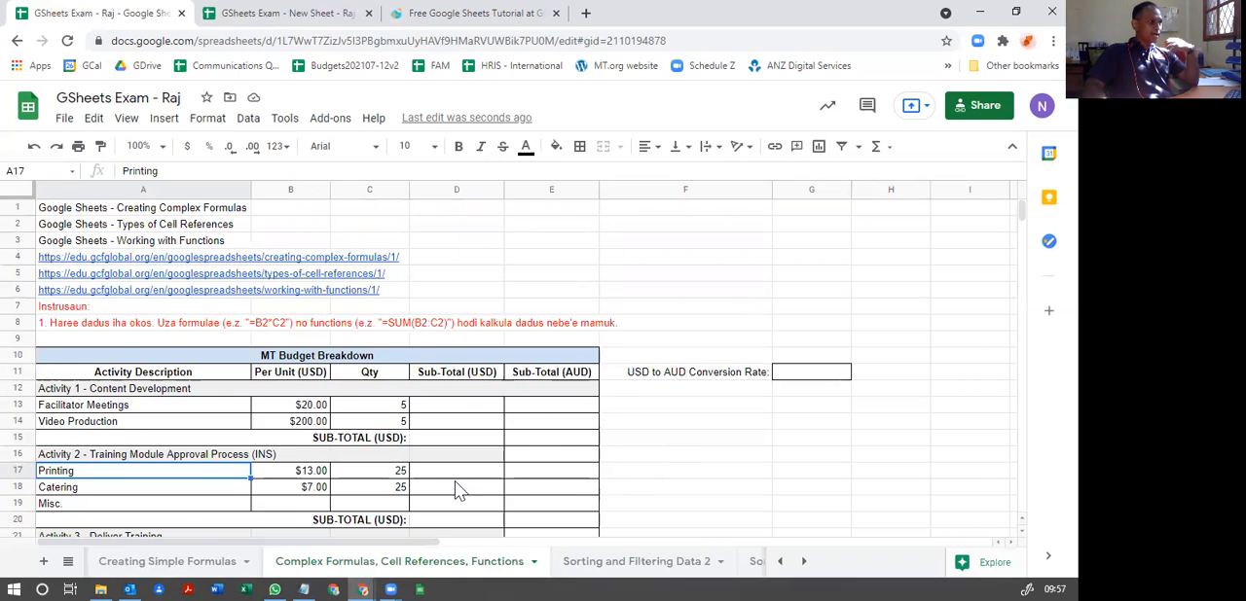
Step: Read the lesson titles, tutorial links and formula instruction above the budget table, and survey the rows they apply to
click(126, 208)
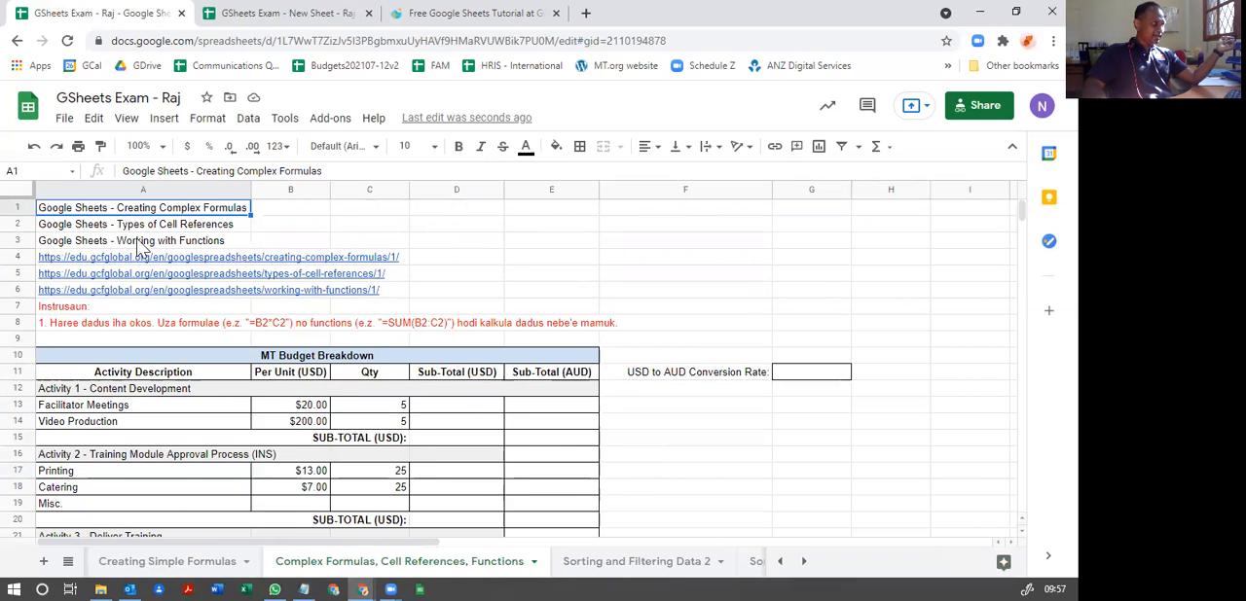
mouse_move(122, 275)
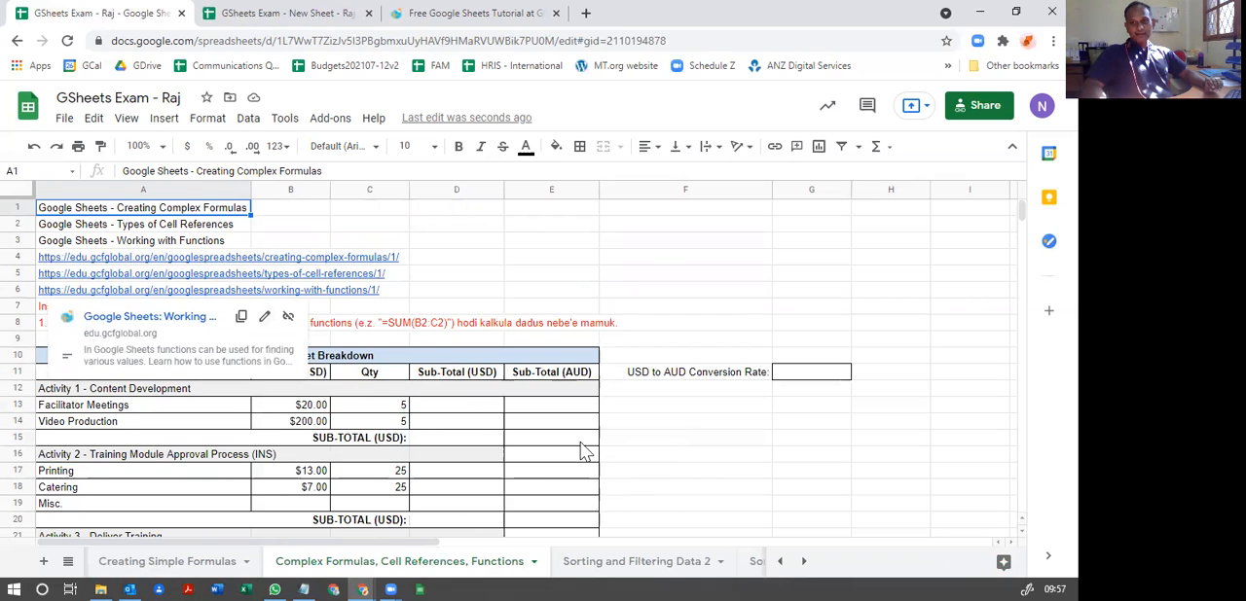
click(468, 295)
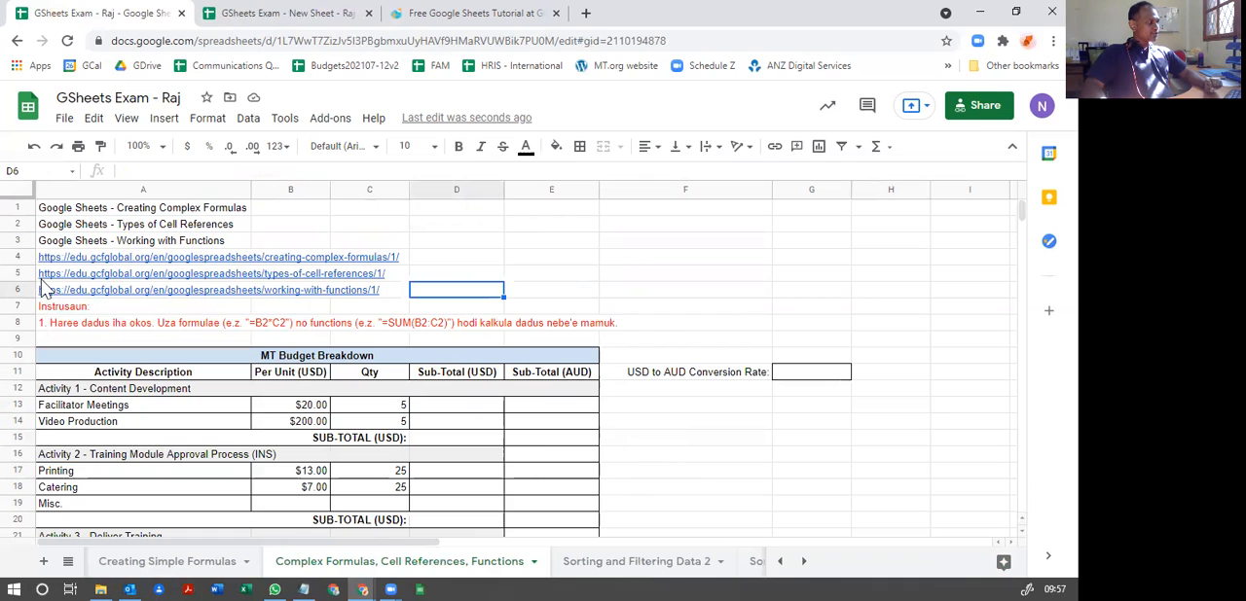
click(54, 310)
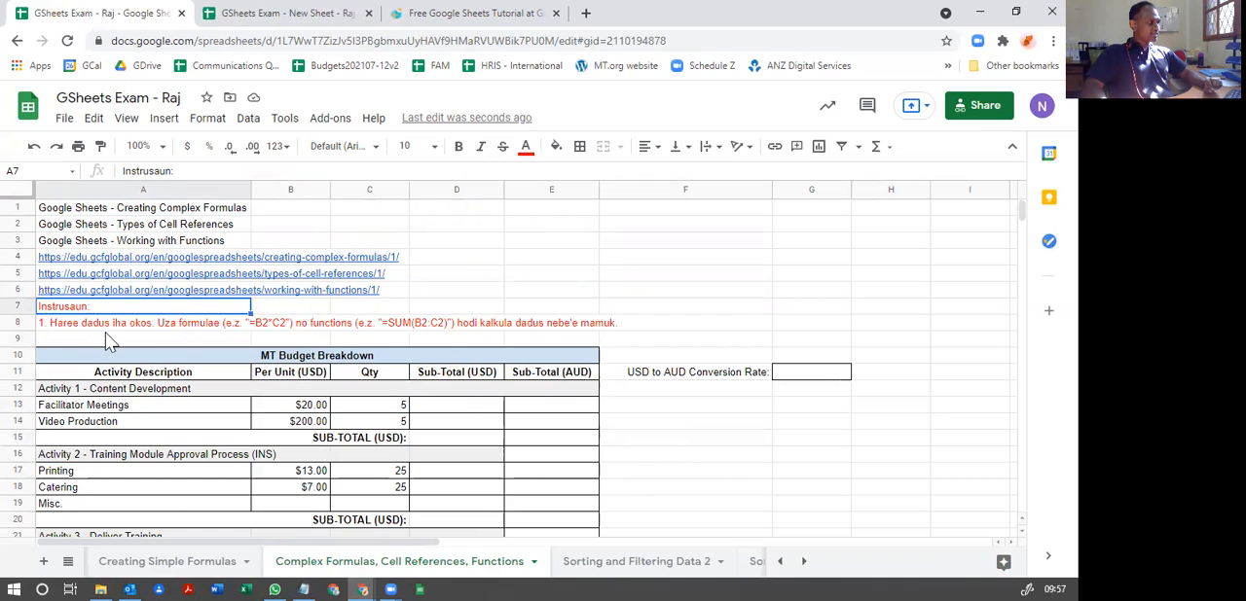
scroll(116, 385, down, 5)
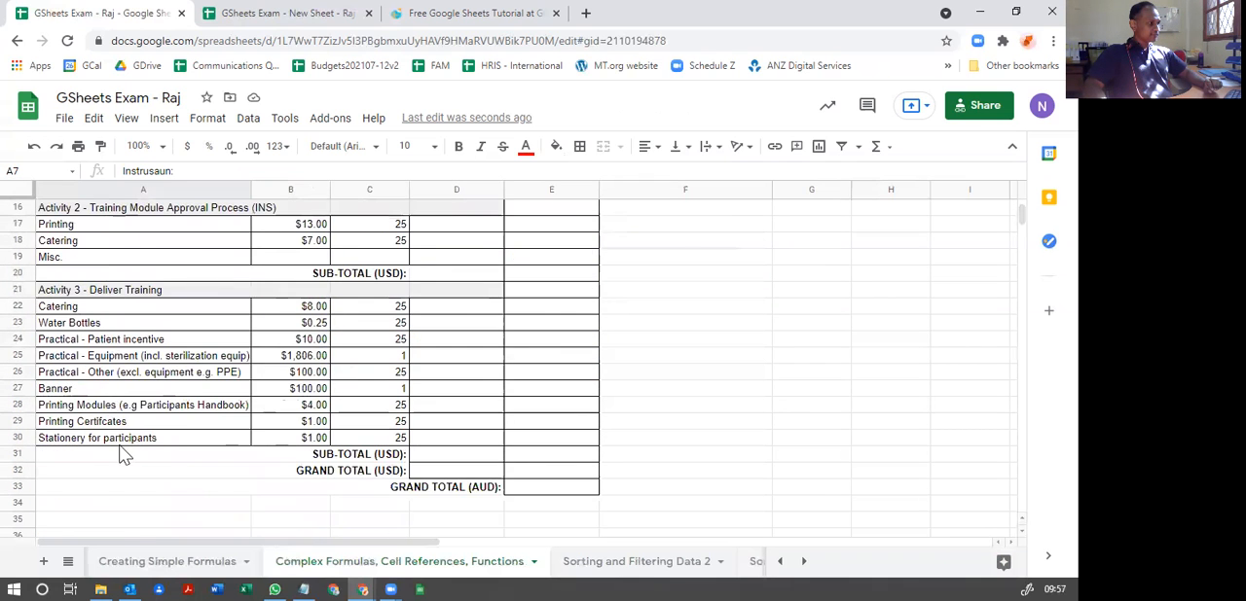
scroll(121, 456, up, 3)
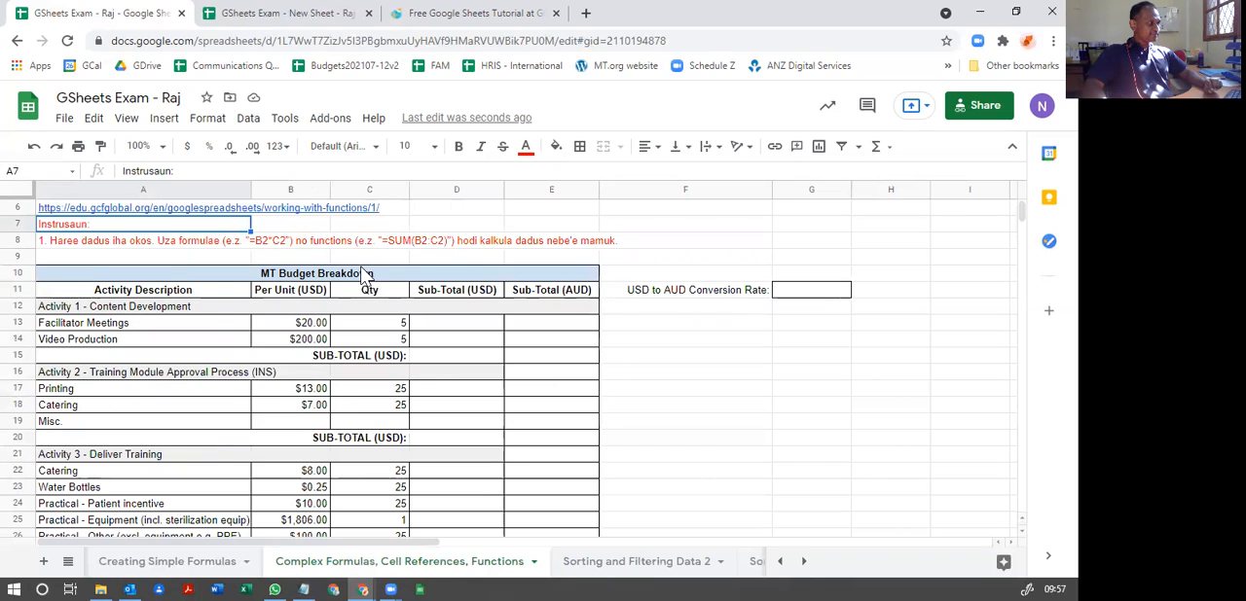
Step: Examine the Activity Description column, going through the line items under Activity 1, Activity 2 and Activity 3
click(189, 295)
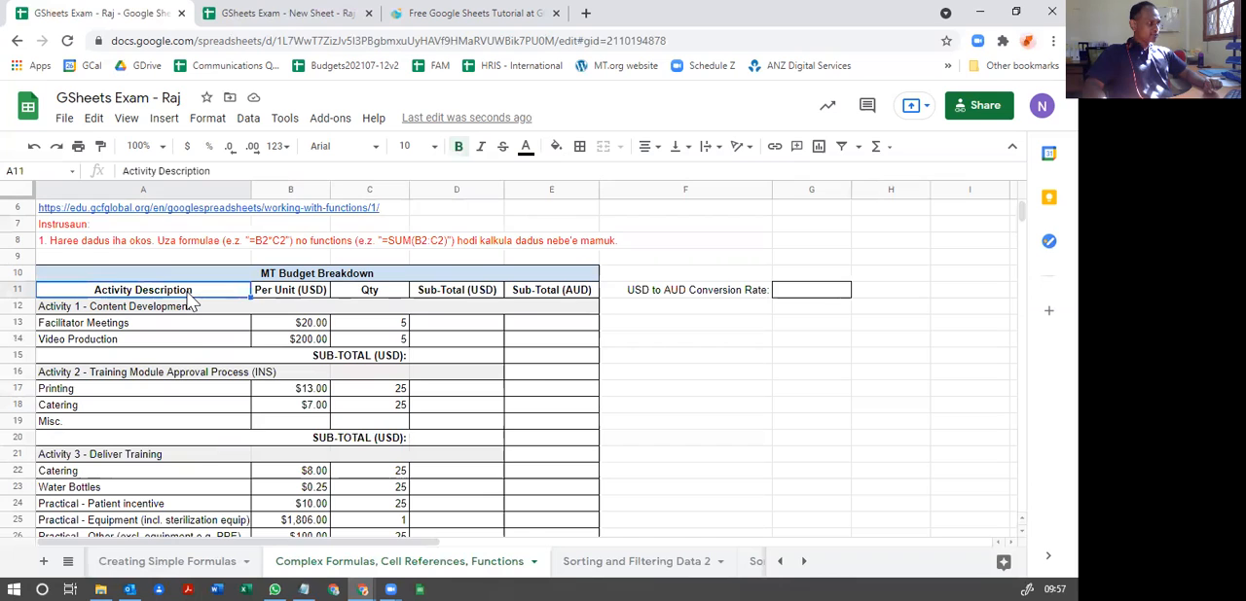
click(85, 329)
click(88, 342)
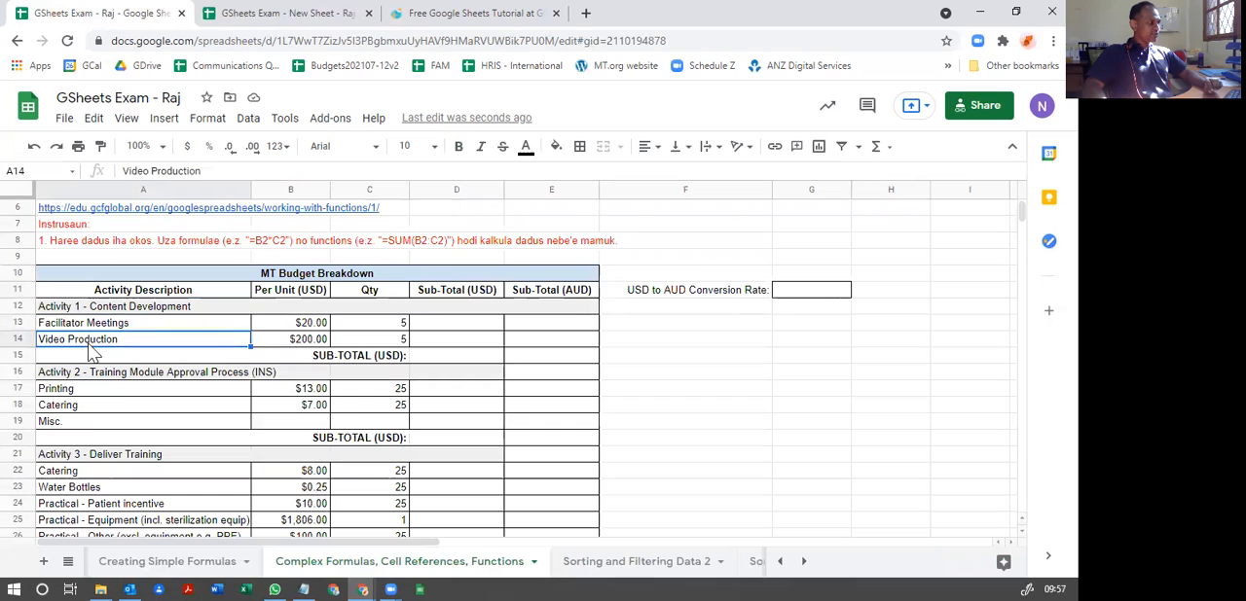
scroll(85, 394, down, 1)
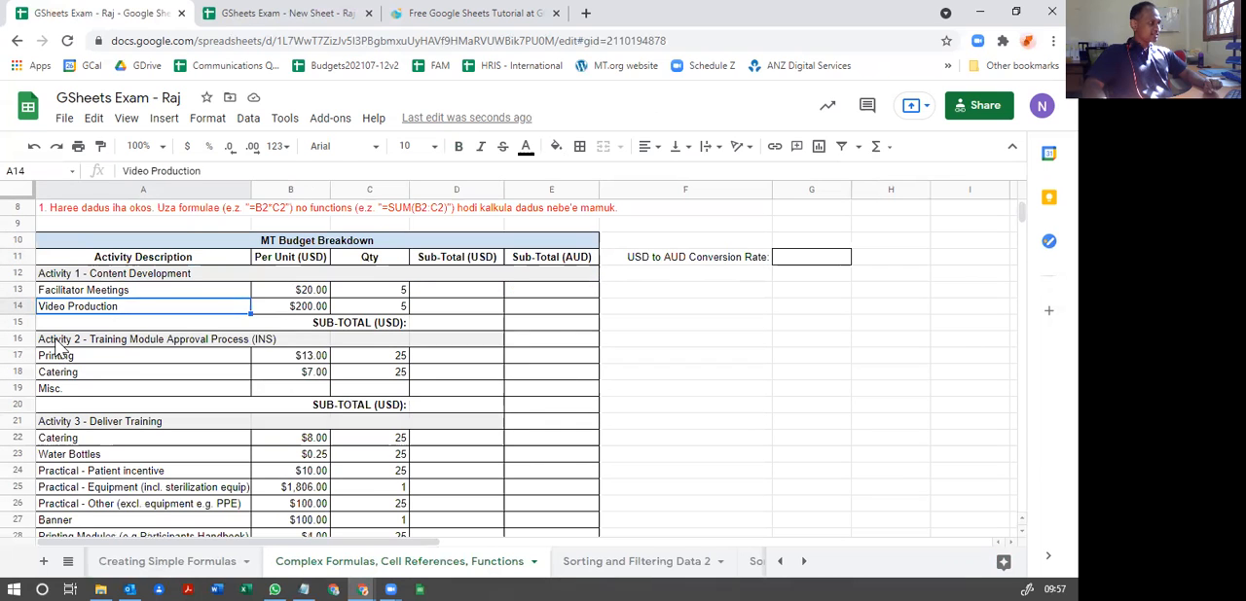
click(68, 340)
scroll(81, 389, down, 1)
click(81, 391)
scroll(82, 389, down, 3)
scroll(82, 370, up, 5)
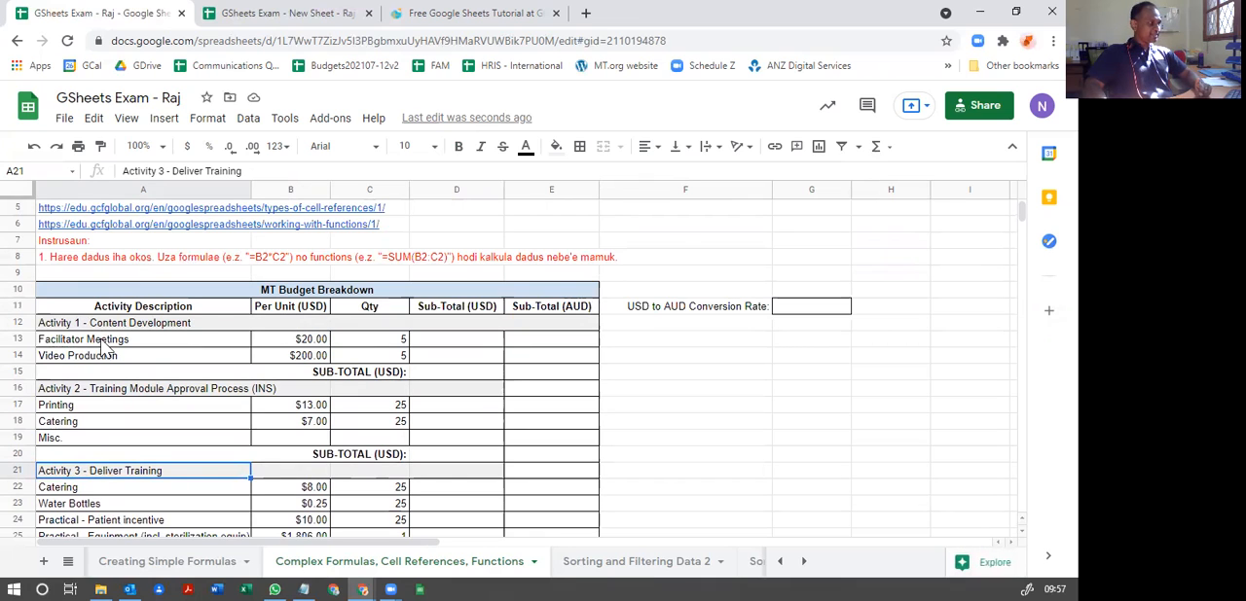
Step: Check the per-unit costs of Facilitator Meetings and Video Production and the quantity for Facilitator Meetings
click(309, 339)
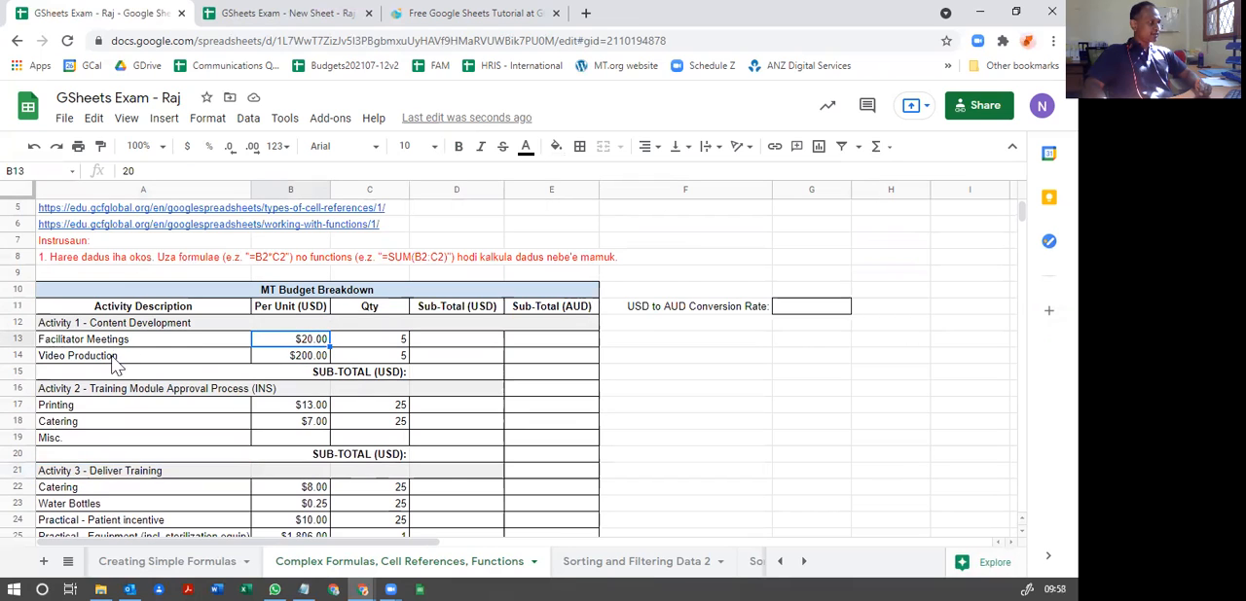
click(319, 359)
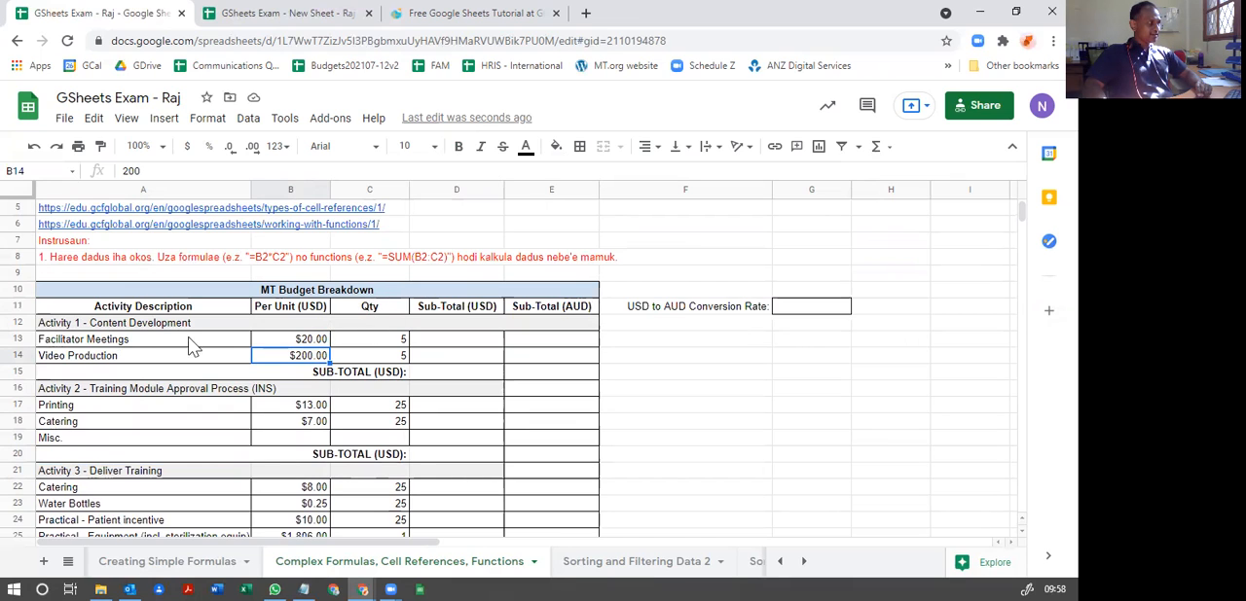
click(104, 342)
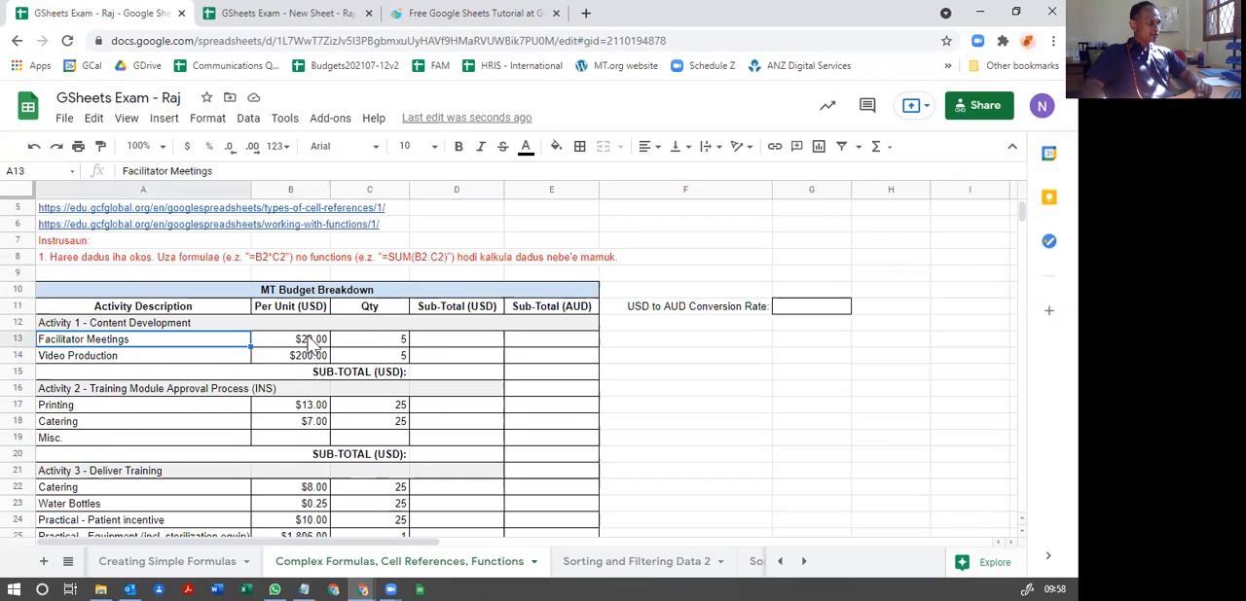
click(310, 342)
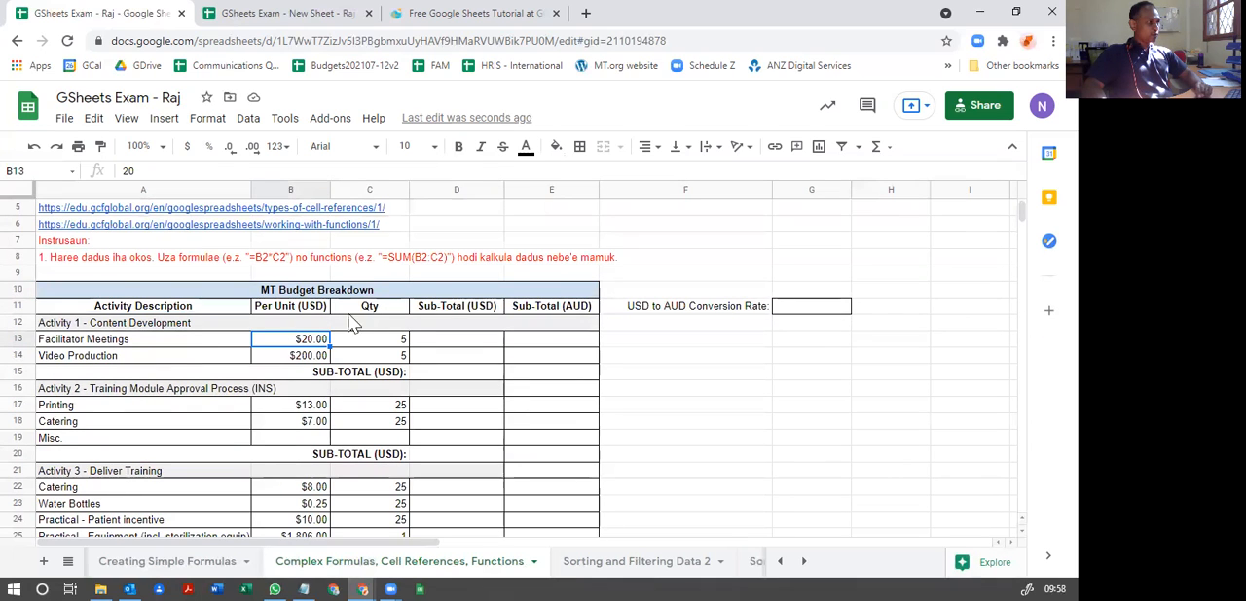
click(398, 347)
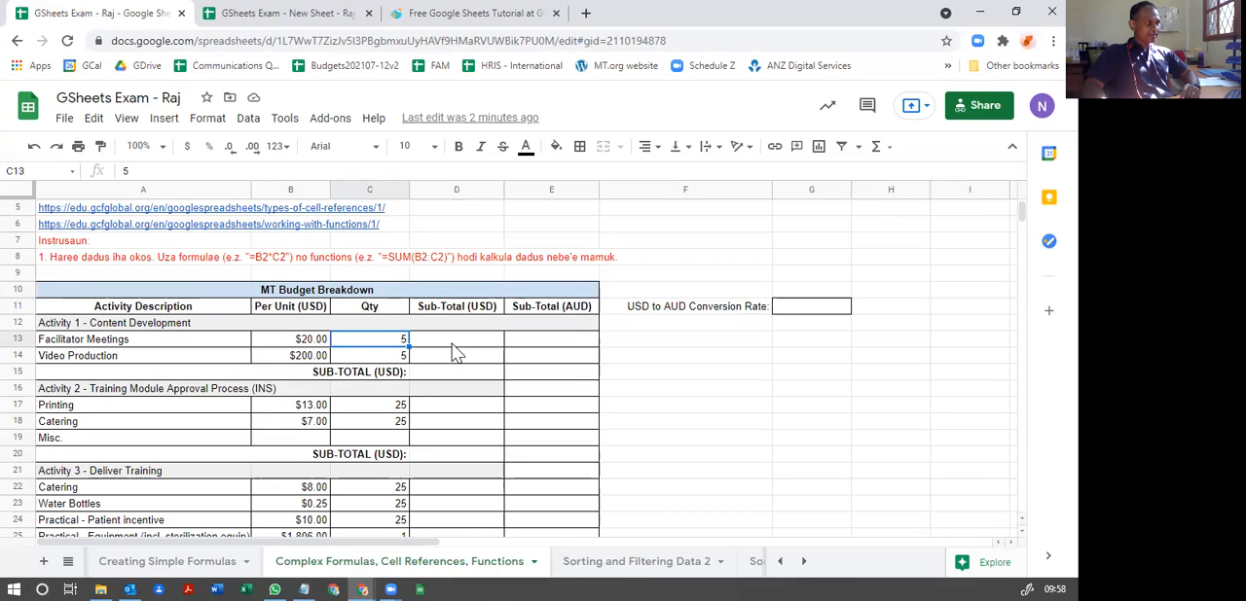
Step: Look through the Sub-Total (USD) and Sub-Total (AUD) columns to identify the cells that need formulas
scroll(457, 533, down, 3)
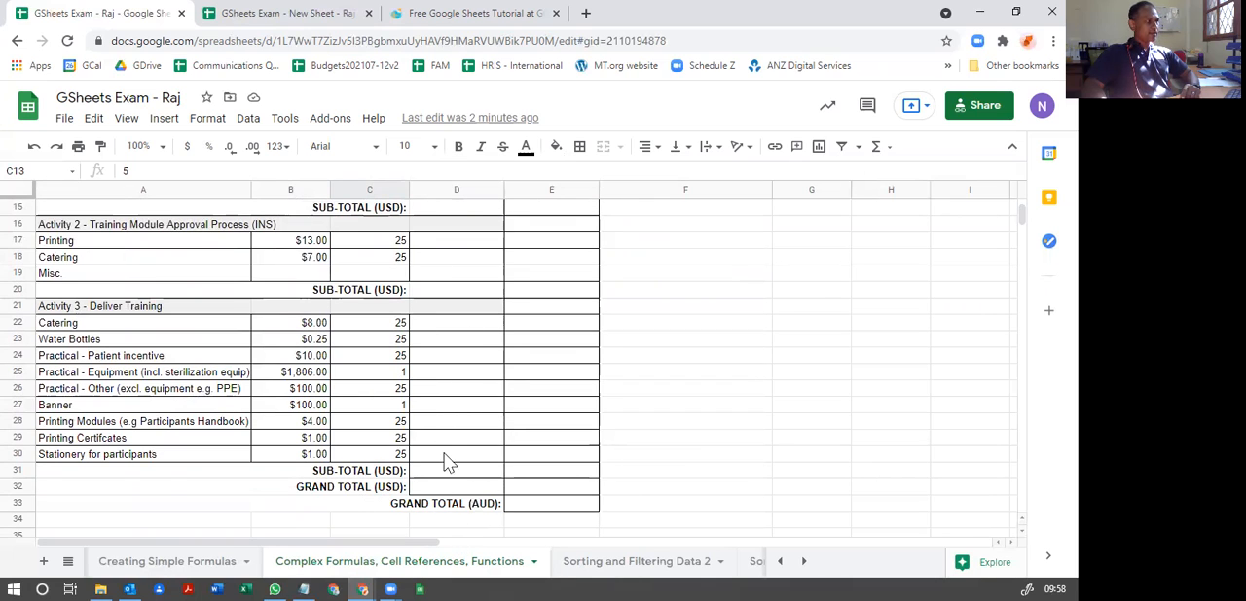
scroll(355, 328, up, 3)
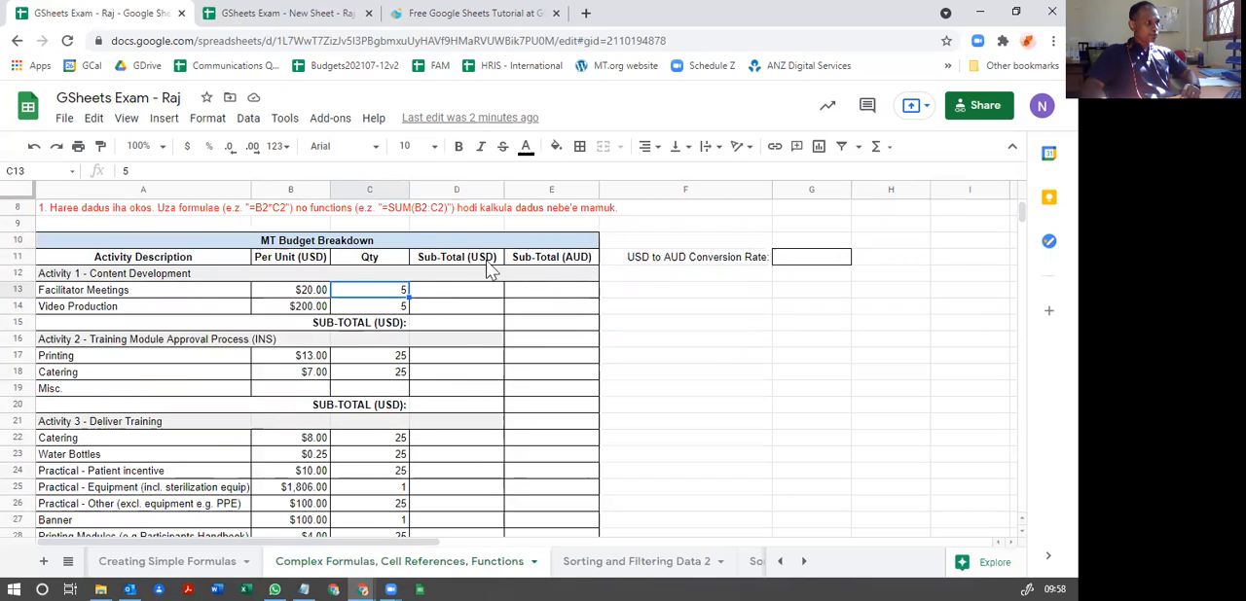
scroll(571, 328, down, 1)
scroll(467, 431, up, 1)
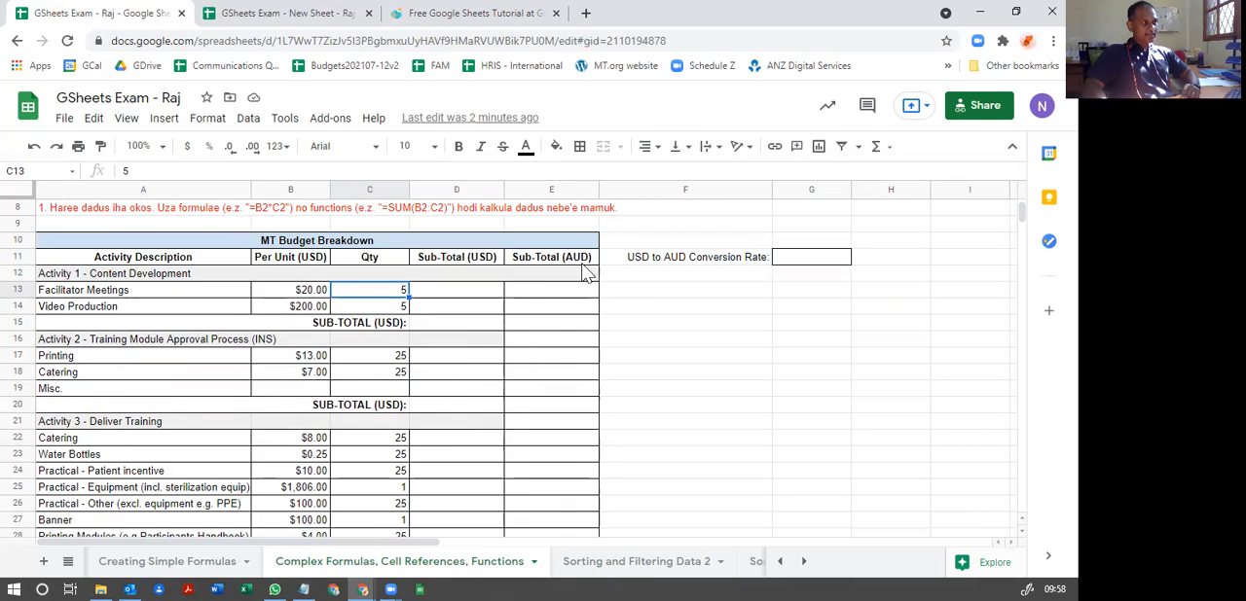
scroll(559, 367, down, 3)
scroll(560, 367, up, 3)
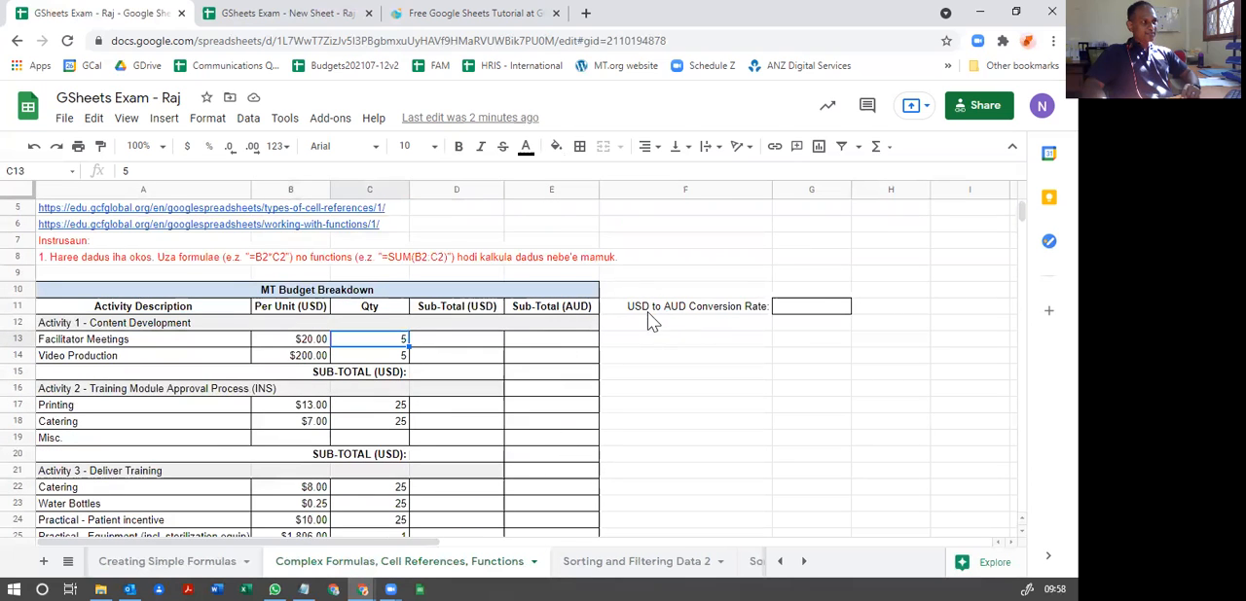
Step: Locate the USD to AUD conversion rate cell G11 and the grand total rows, and review the formula instruction again
click(815, 314)
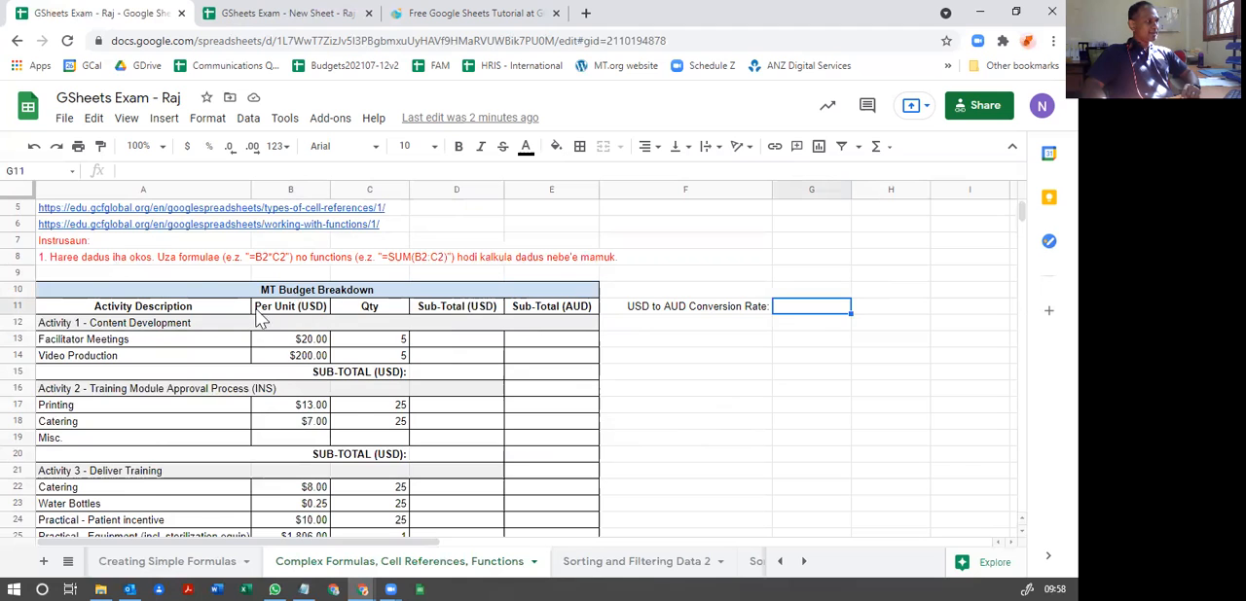
scroll(261, 321, down, 5)
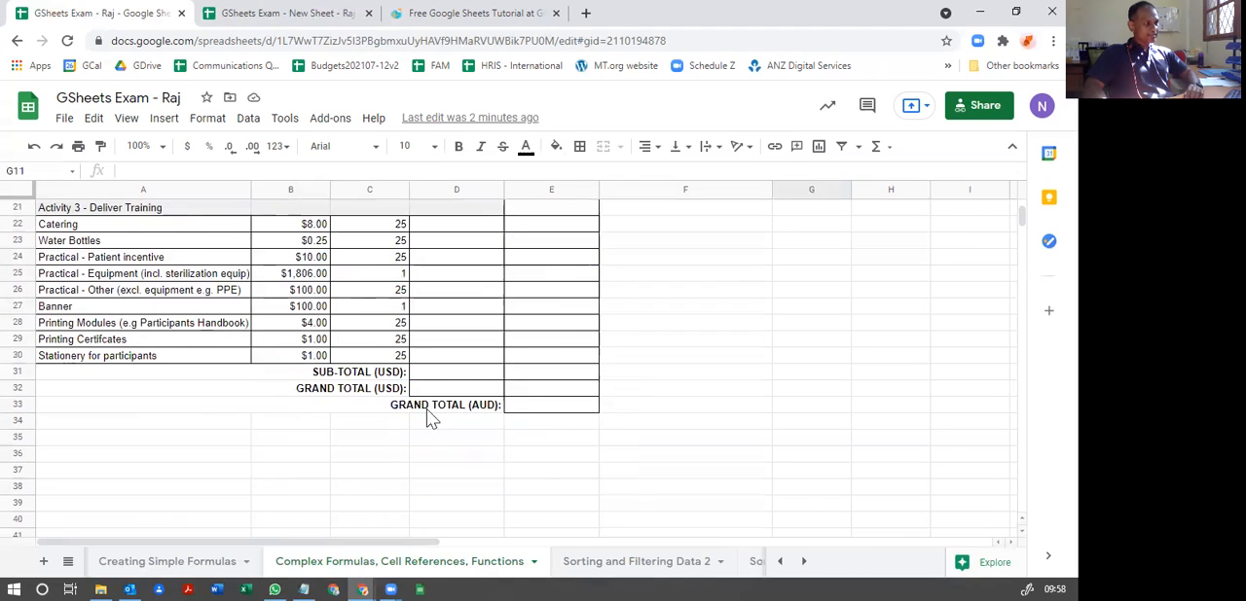
scroll(418, 414, up, 4)
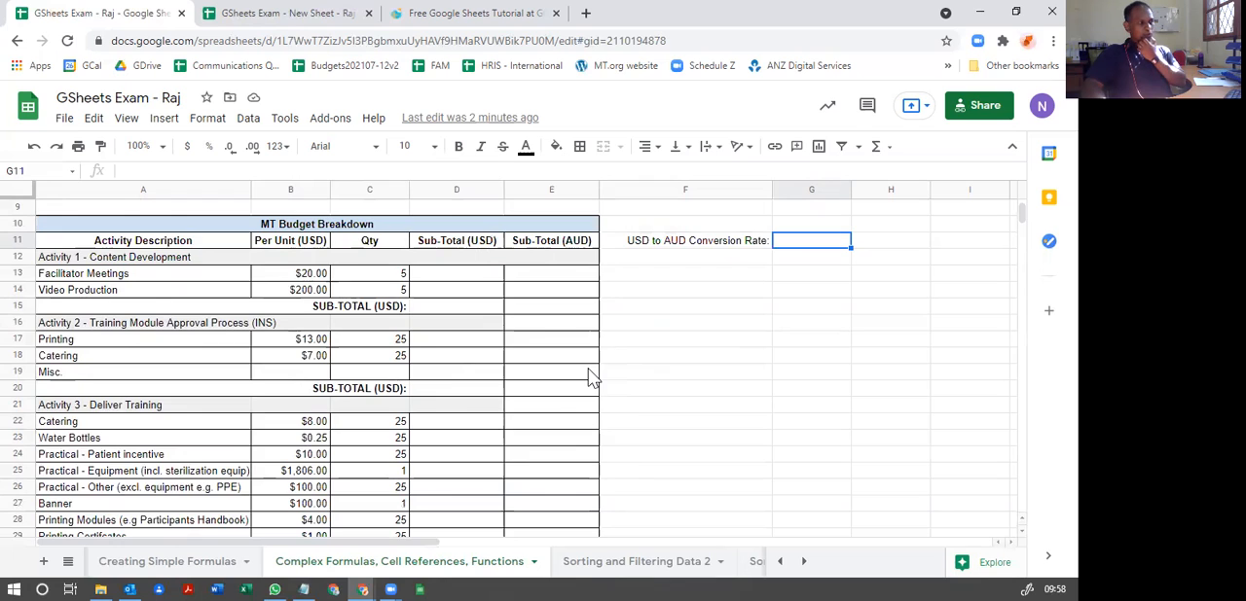
scroll(584, 374, up, 1)
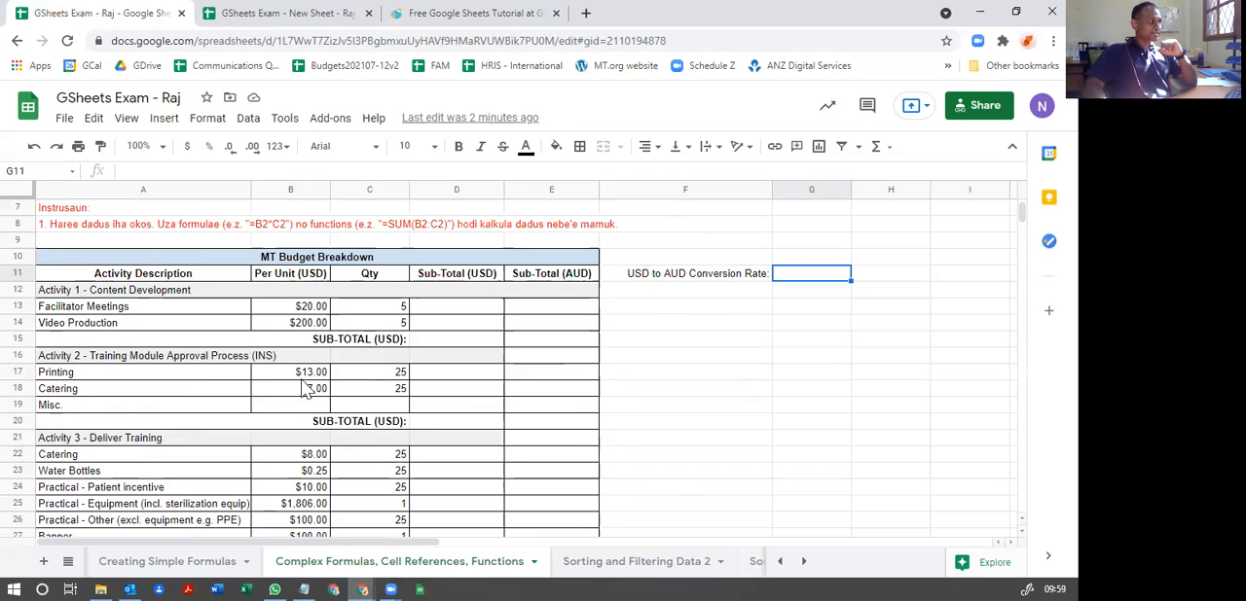
scroll(303, 389, up, 2)
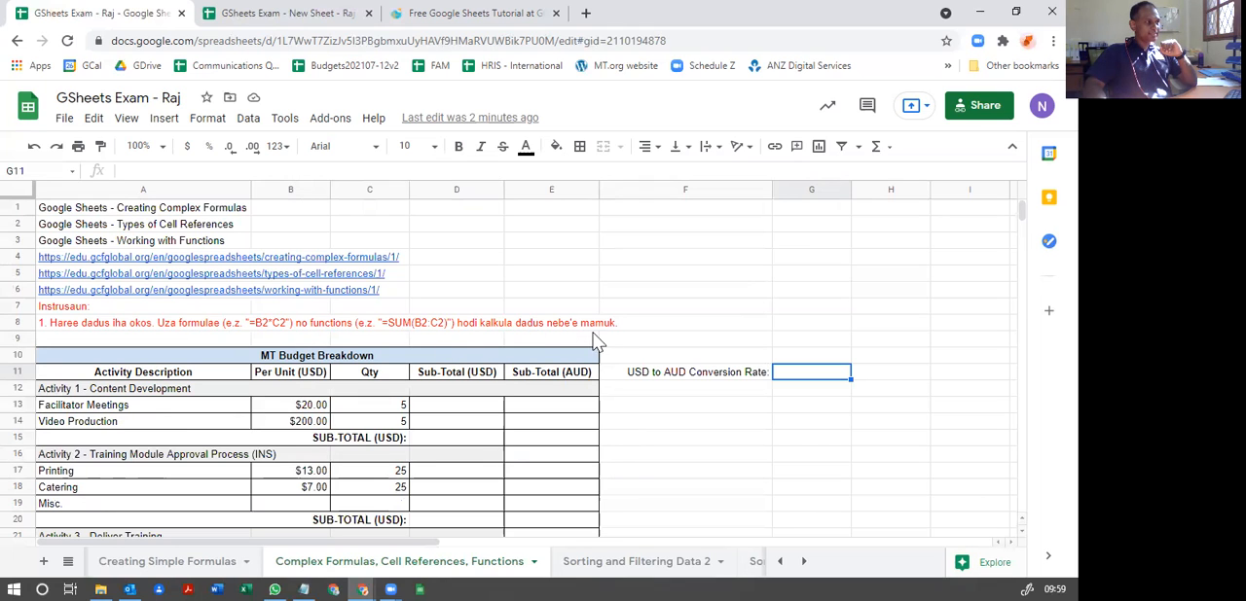
scroll(462, 347, down, 3)
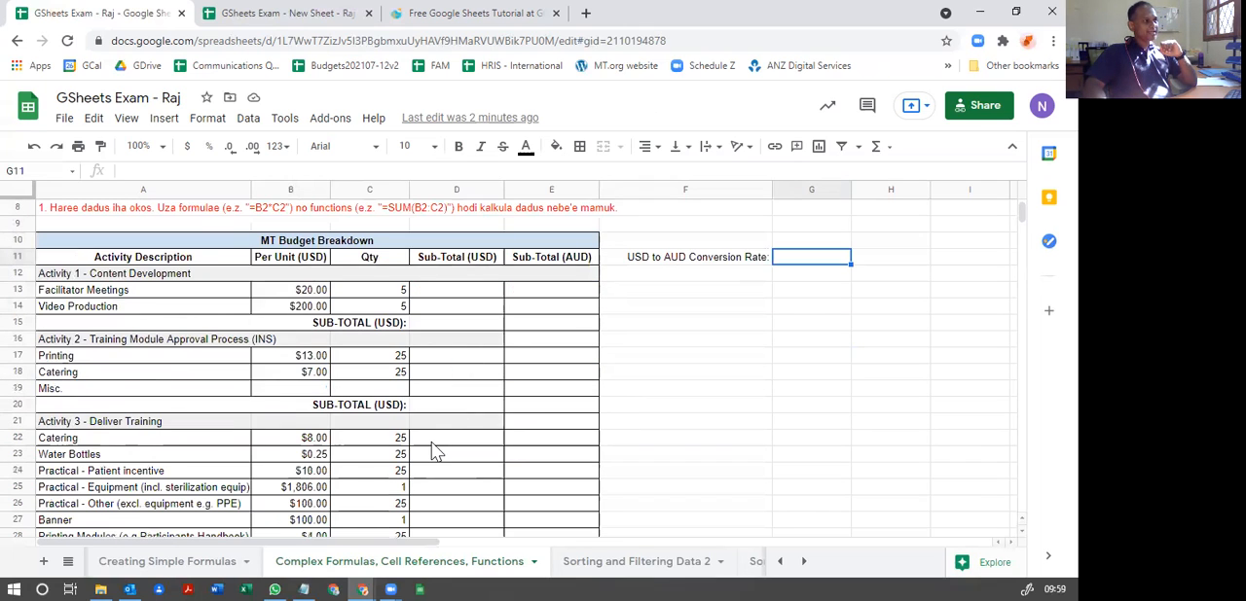
scroll(516, 379, down, 3)
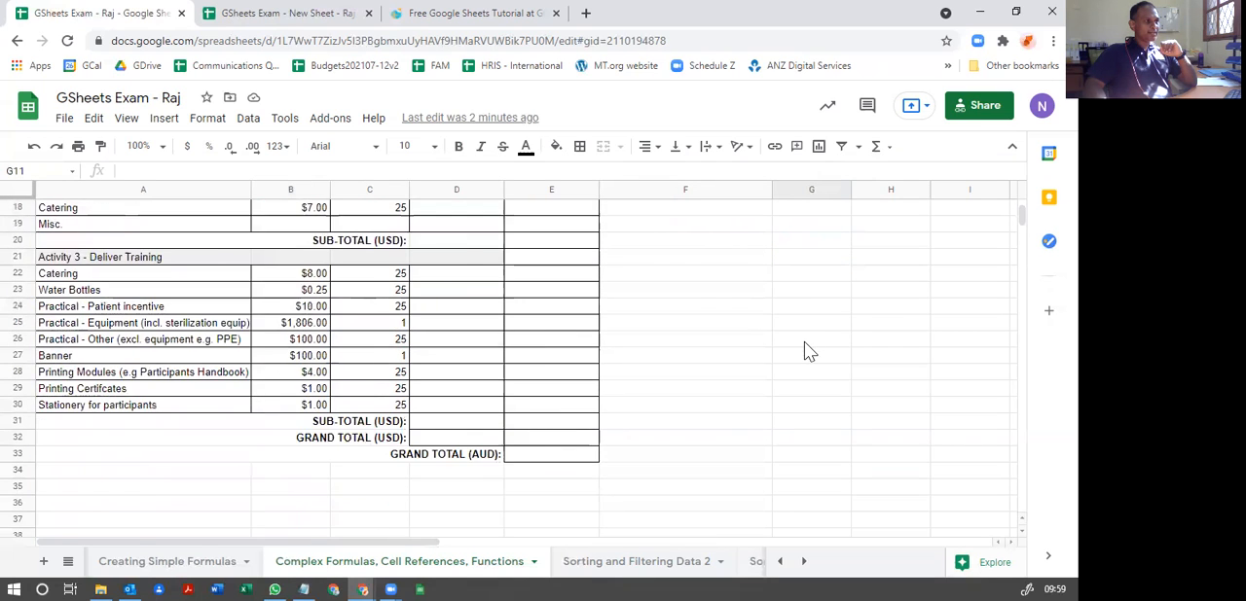
scroll(808, 321, up, 3)
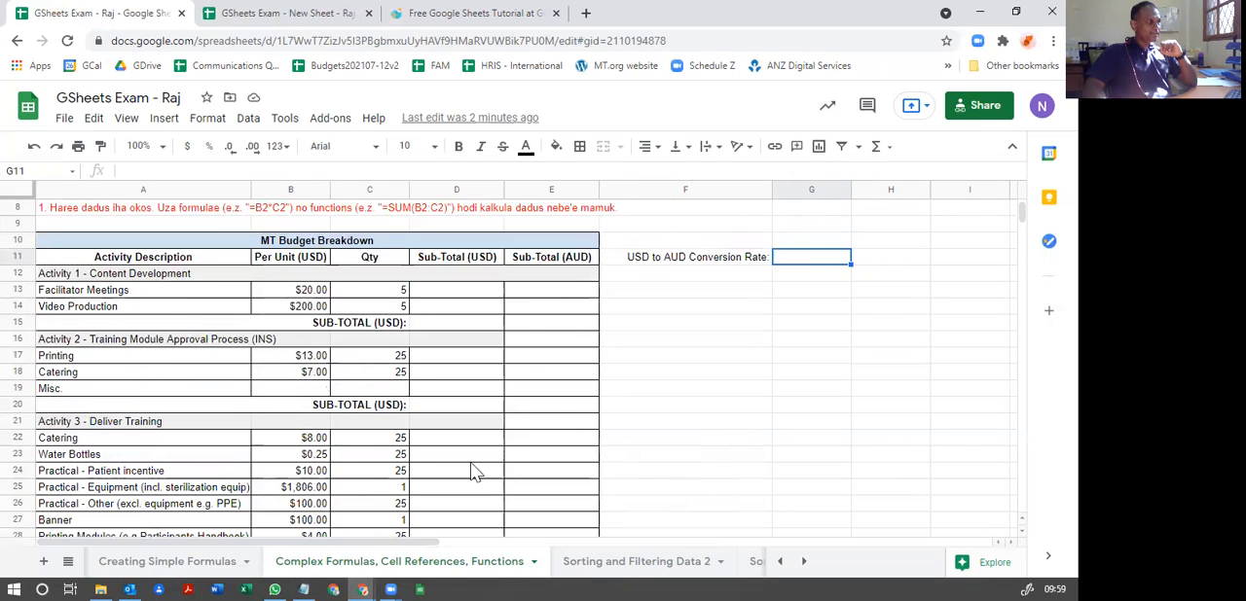
Step: Calculate the Facilitator Meetings sub-total in D13 by multiplying its per-unit cost by its quantity with =B13*C13
click(443, 292)
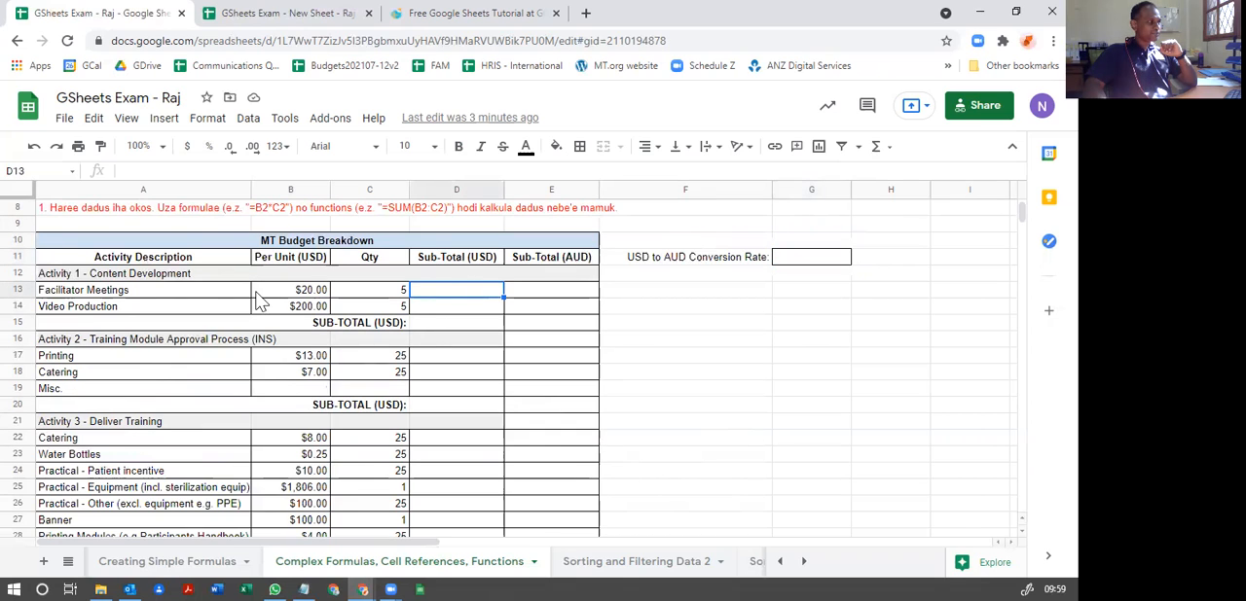
click(302, 296)
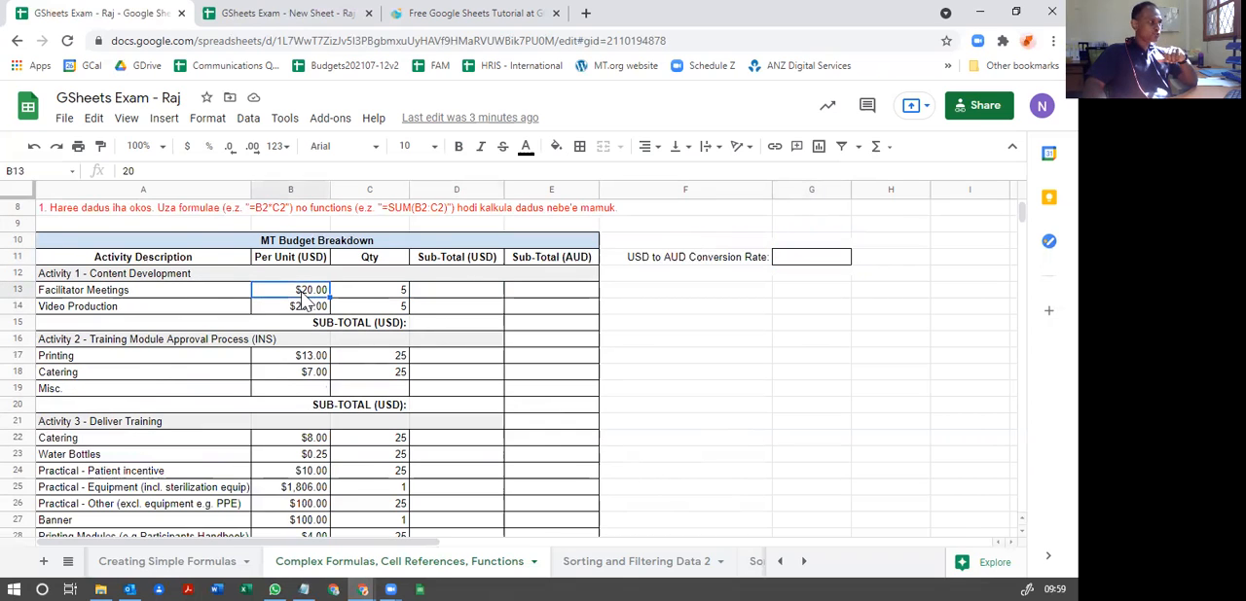
click(382, 294)
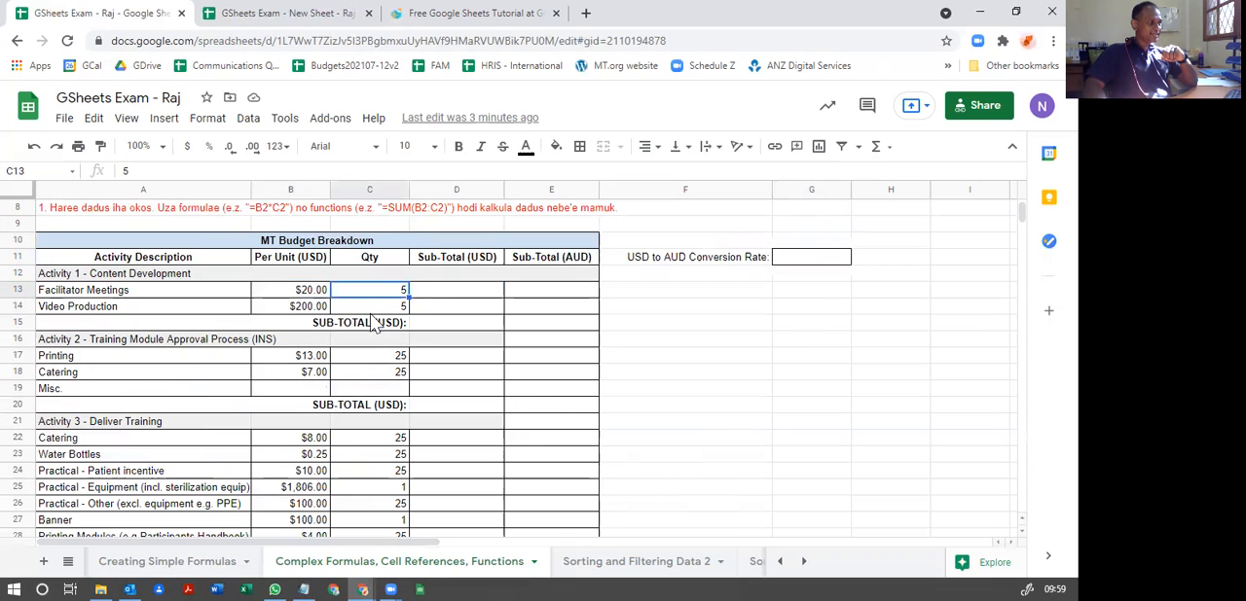
click(448, 294)
text(=)
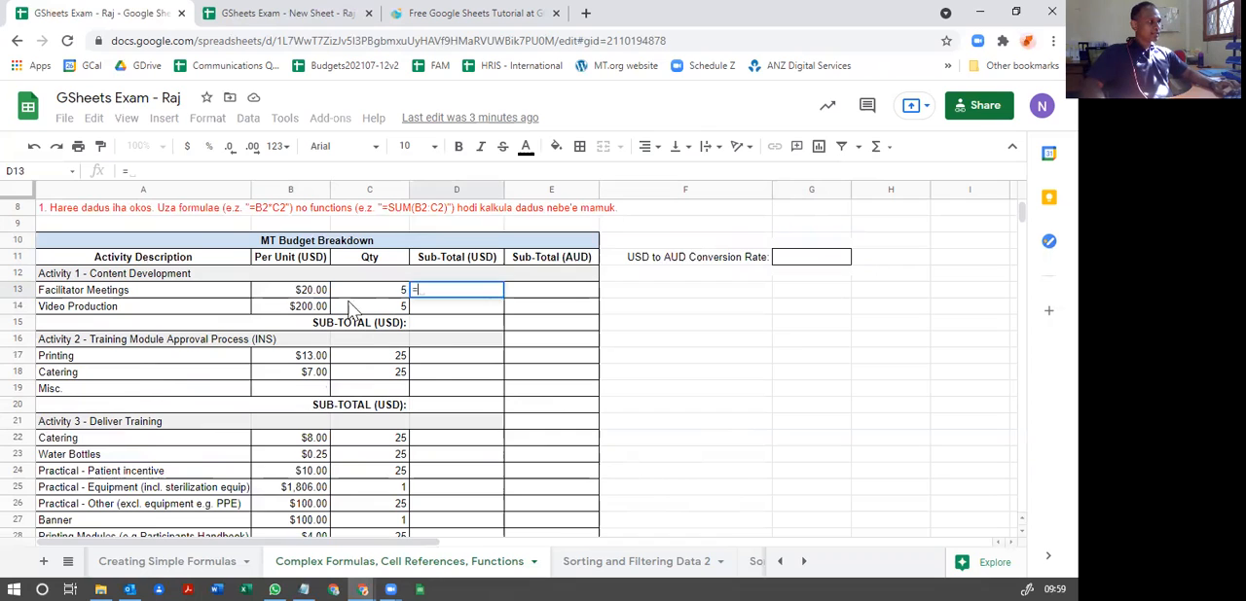
click(303, 293)
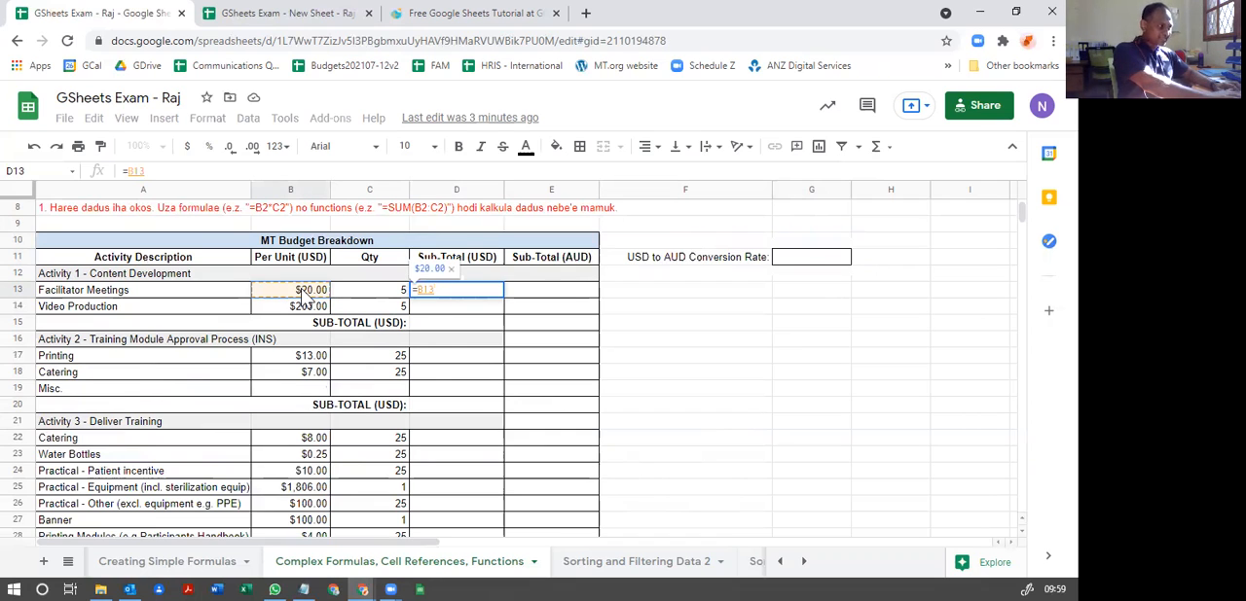
text(*)
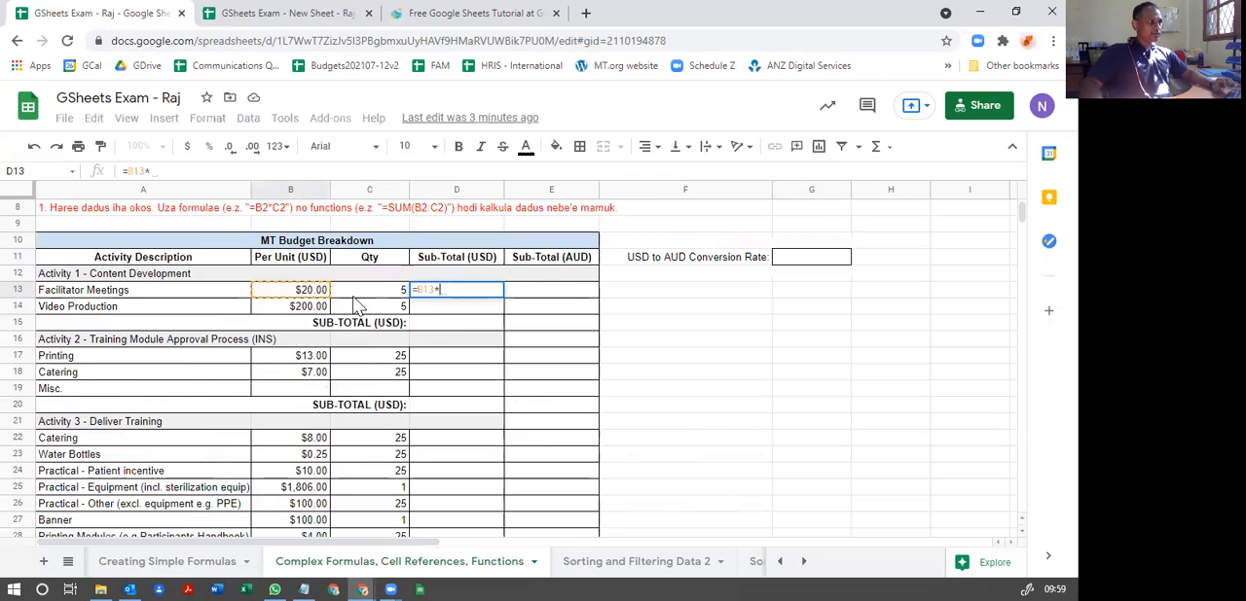
click(356, 300)
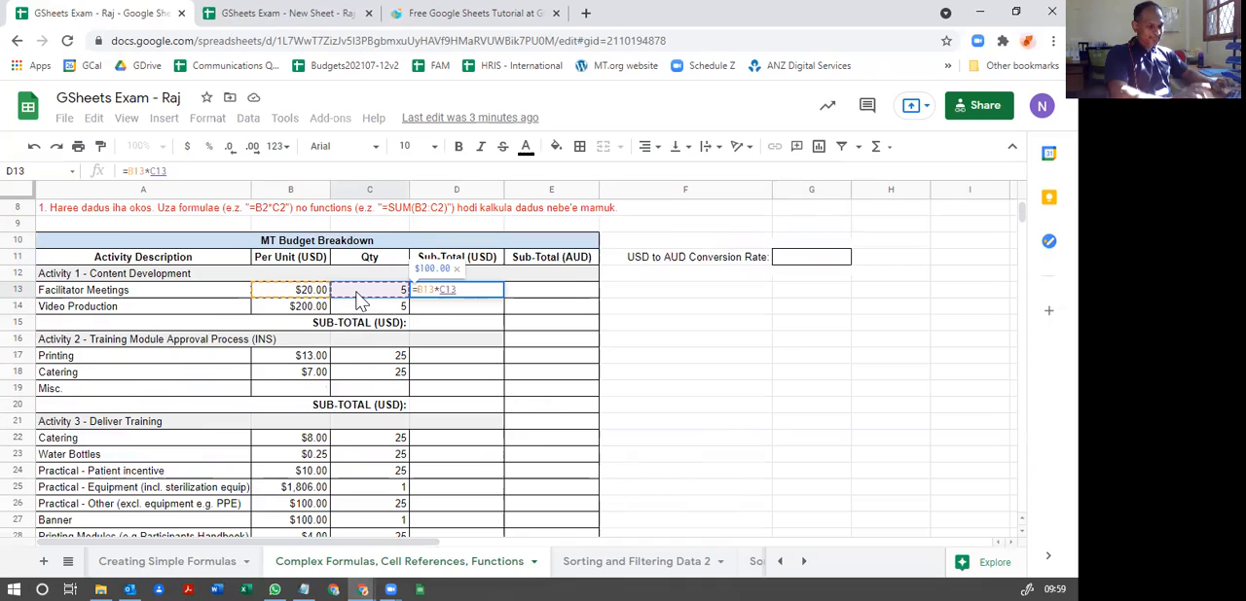
key(Return)
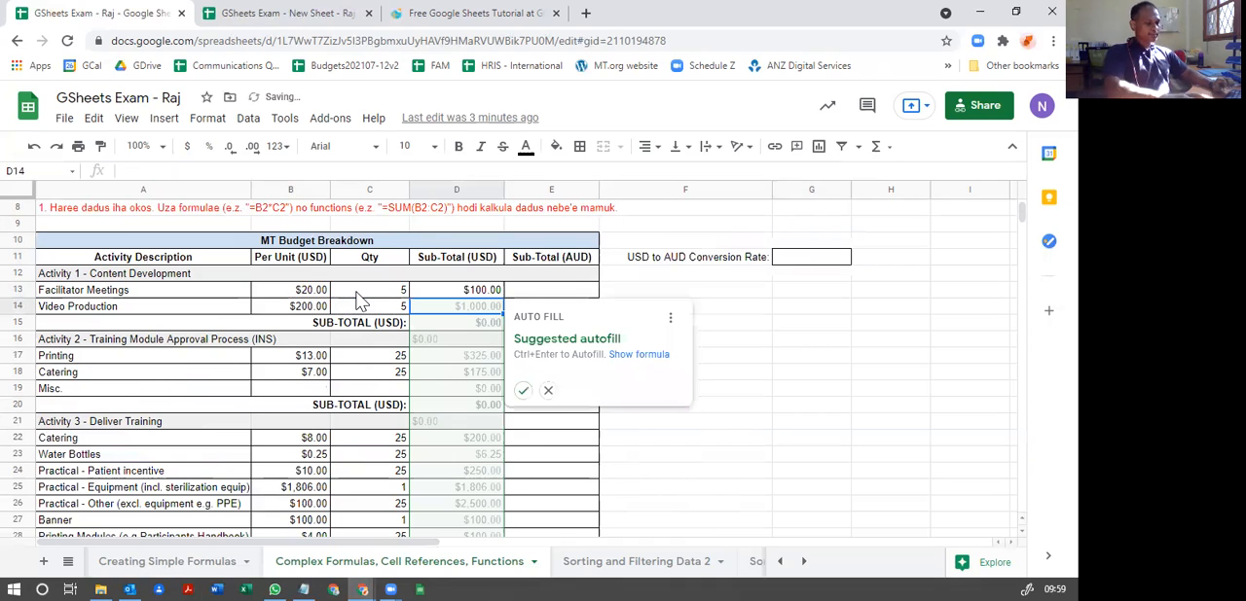
Step: Check the D13 formula against its cost and quantity cells, and look over the empty line-item sub-totals under Activities 2 and 3
click(473, 292)
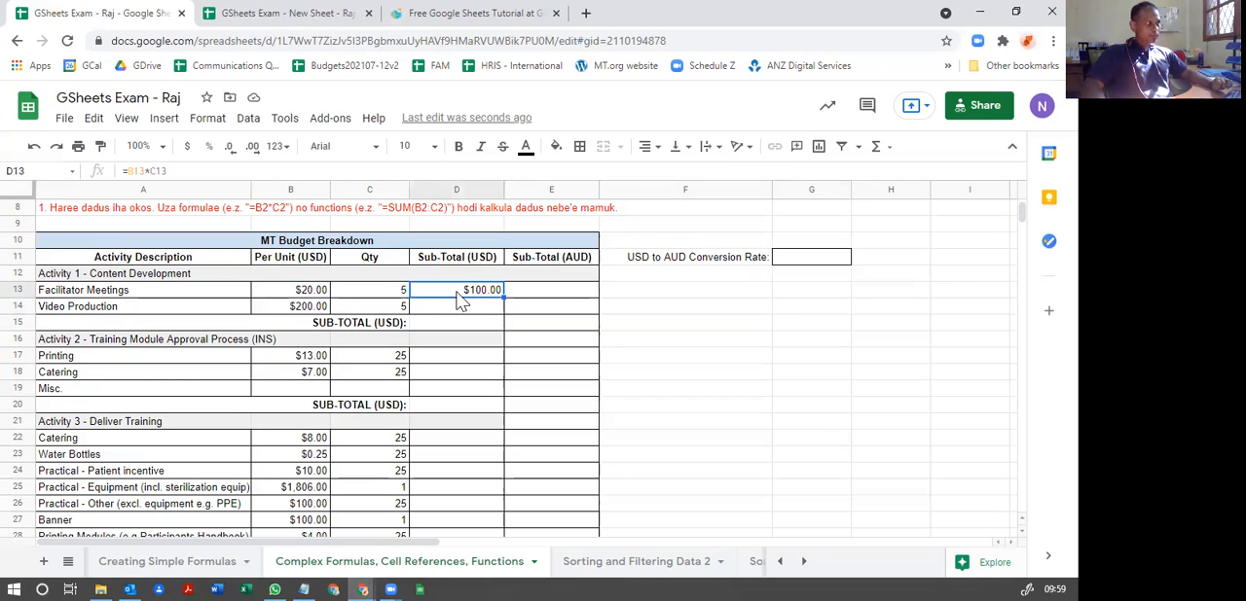
click(309, 292)
click(399, 292)
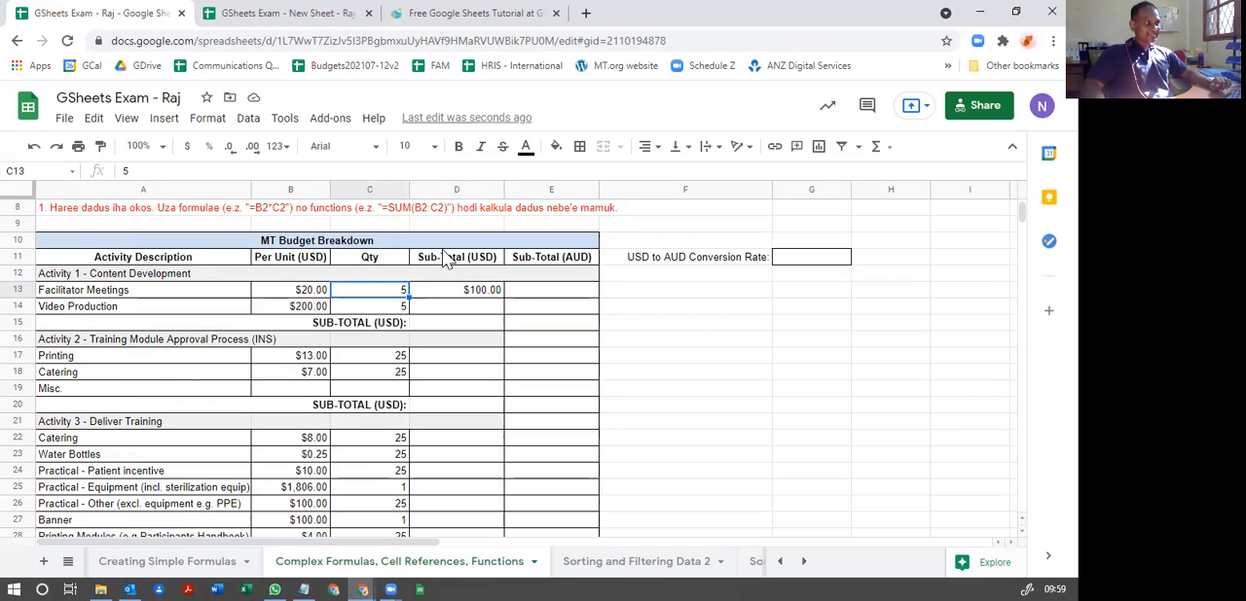
click(475, 297)
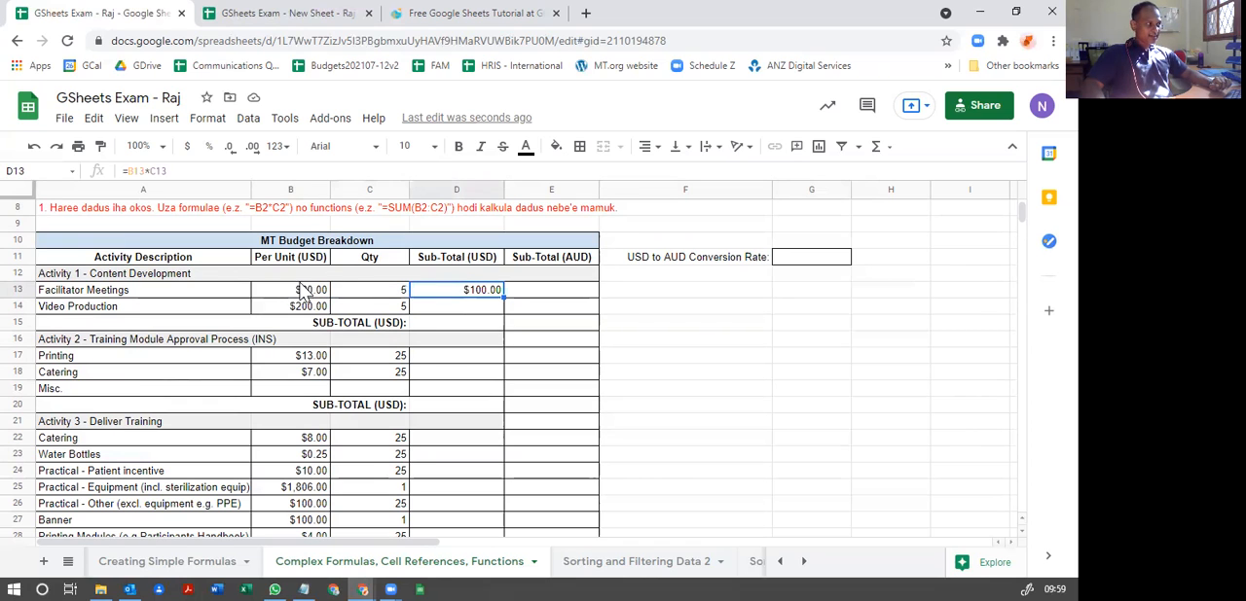
click(396, 292)
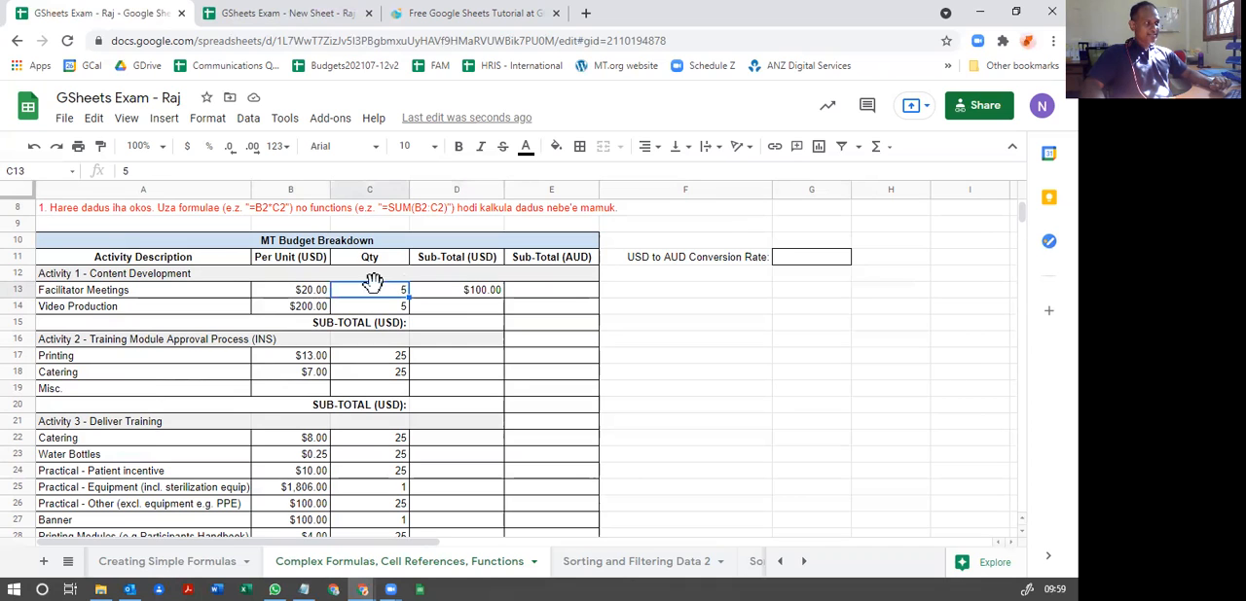
click(462, 295)
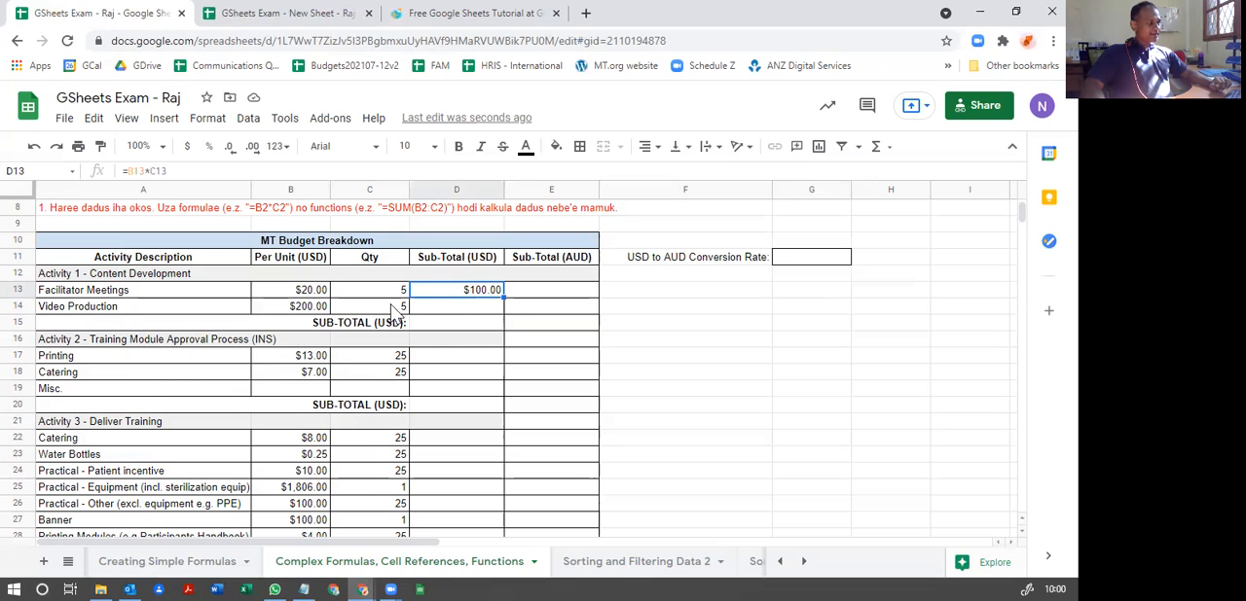
click(459, 358)
click(465, 376)
click(455, 440)
click(459, 454)
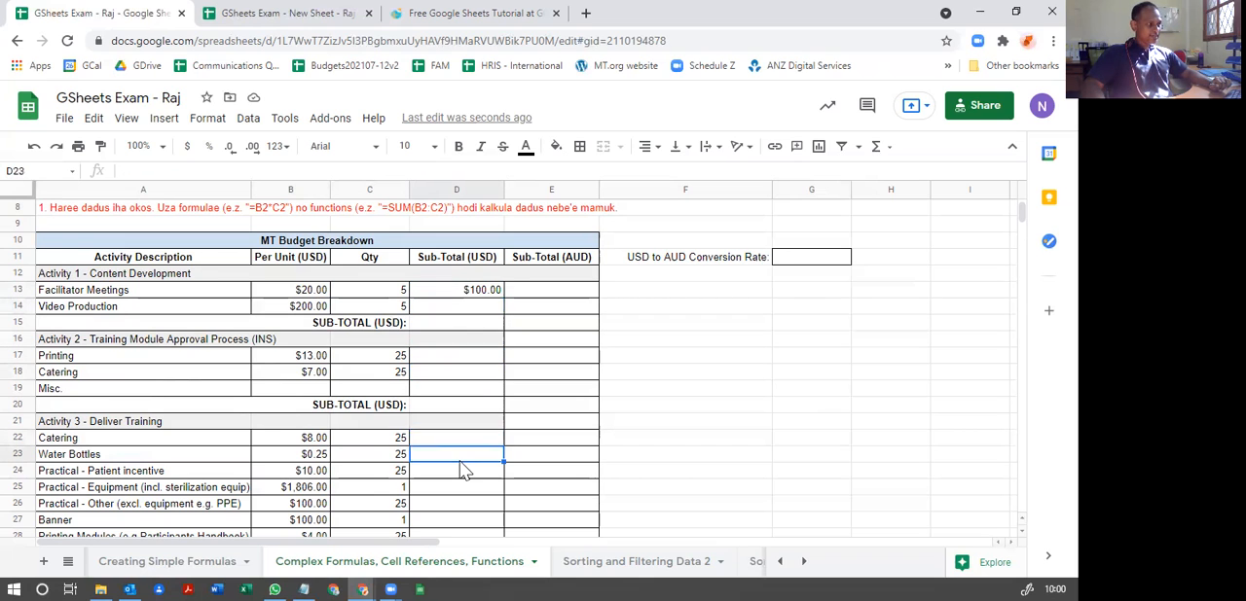
scroll(457, 457, down, 2)
scroll(453, 403, up, 2)
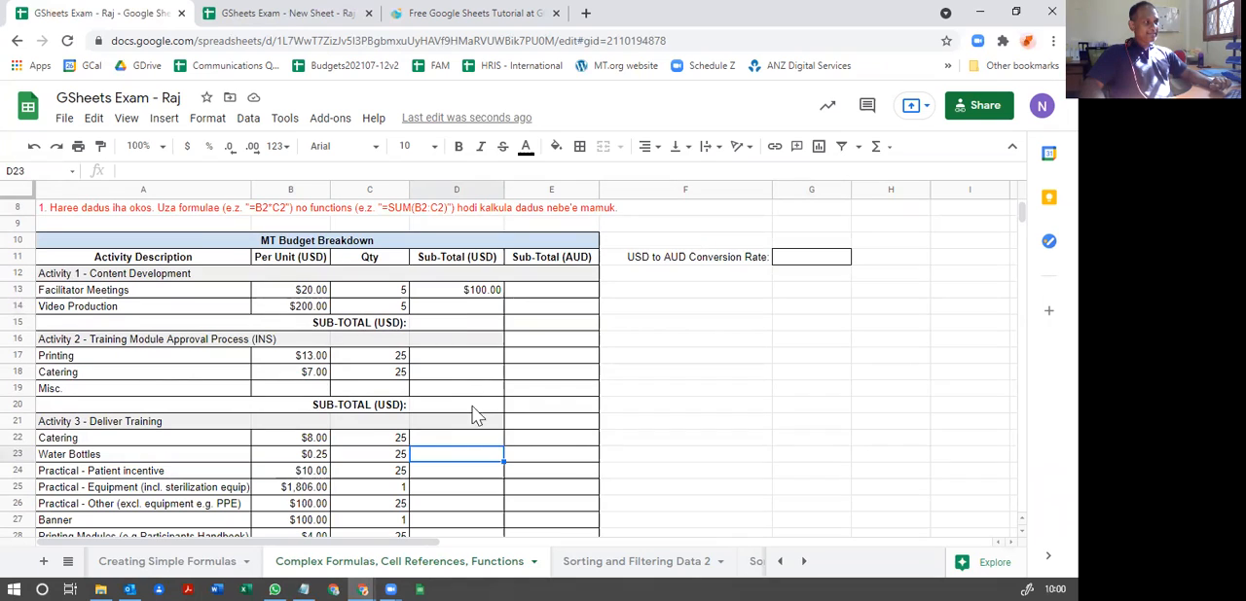
Step: Calculate the Video Production sub-total in D14 with the formula =B14*C14
click(473, 309)
text(=)
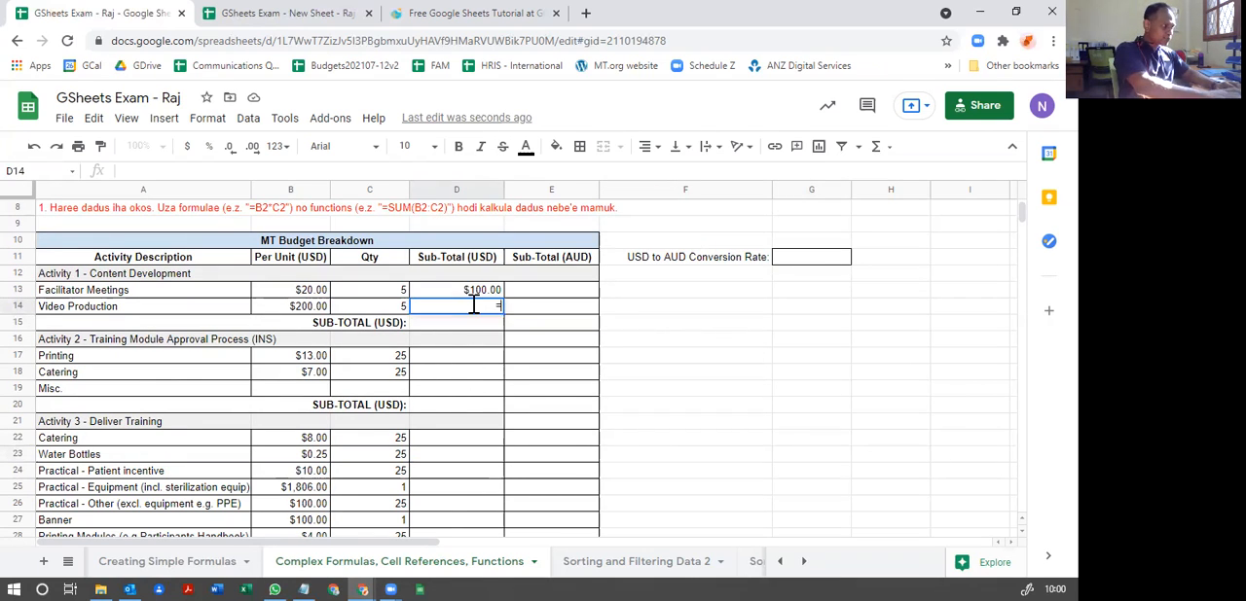
click(302, 310)
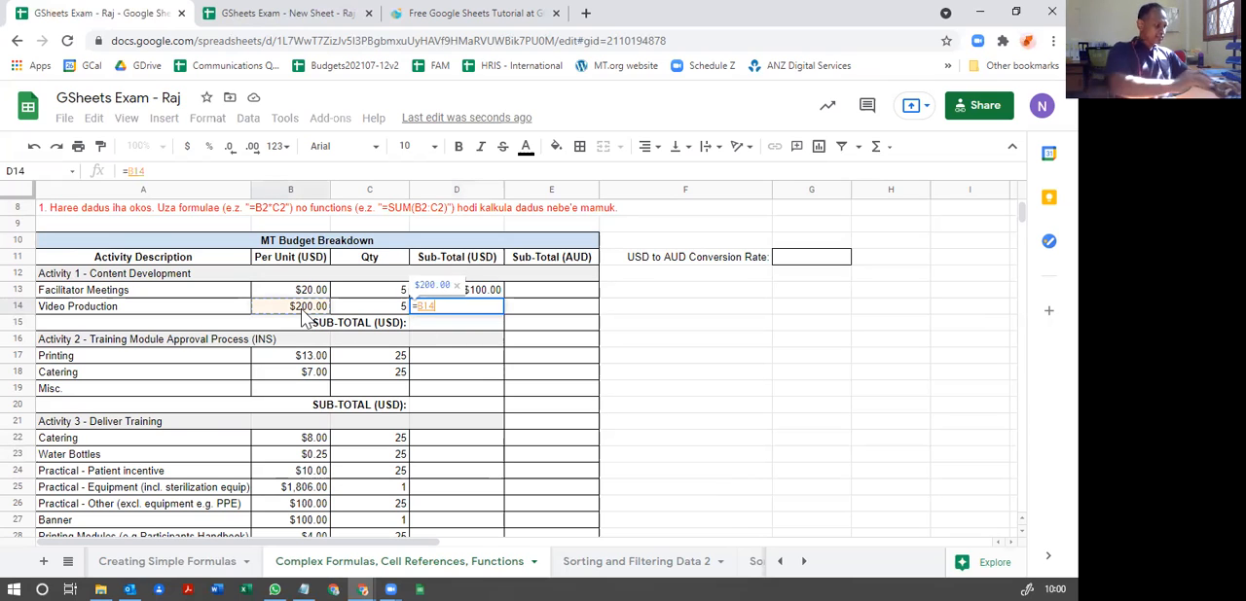
text(*)
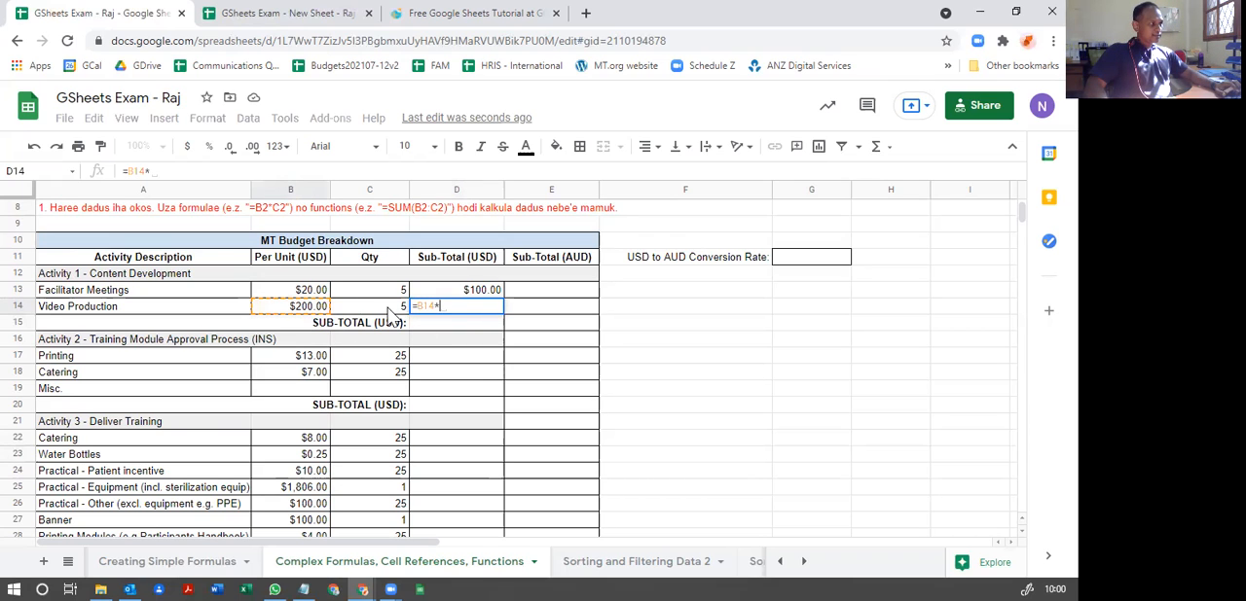
click(392, 310)
key(Return)
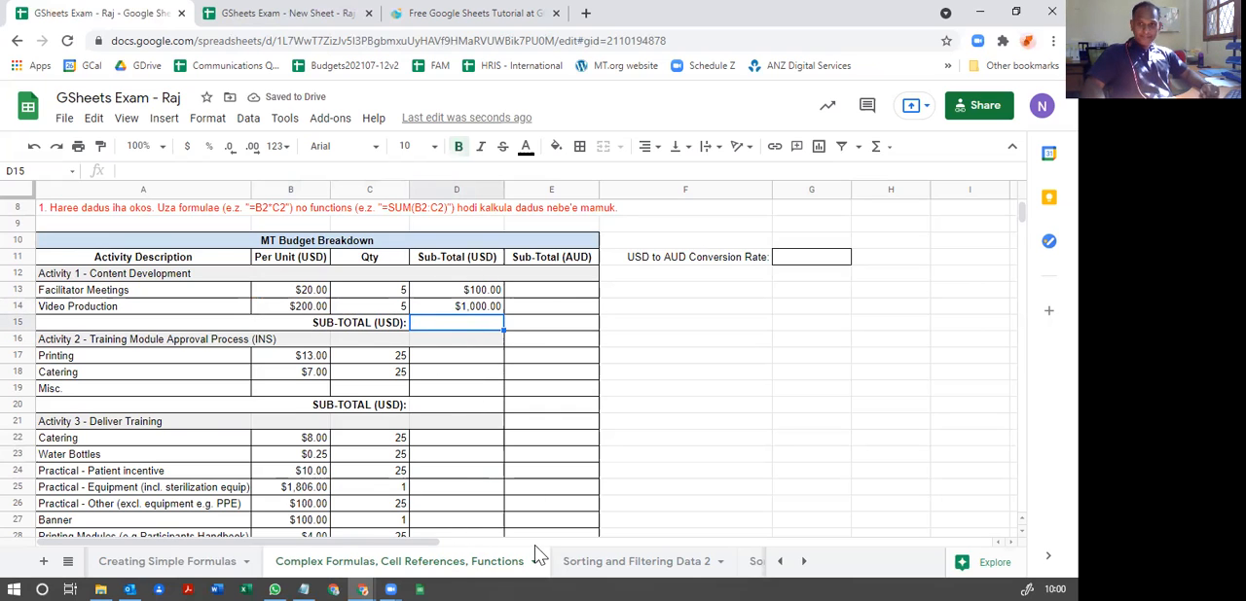
Step: Copy the D13 formula into D17 and D18 for the Activity 2 Printing and Catering sub-totals
click(487, 292)
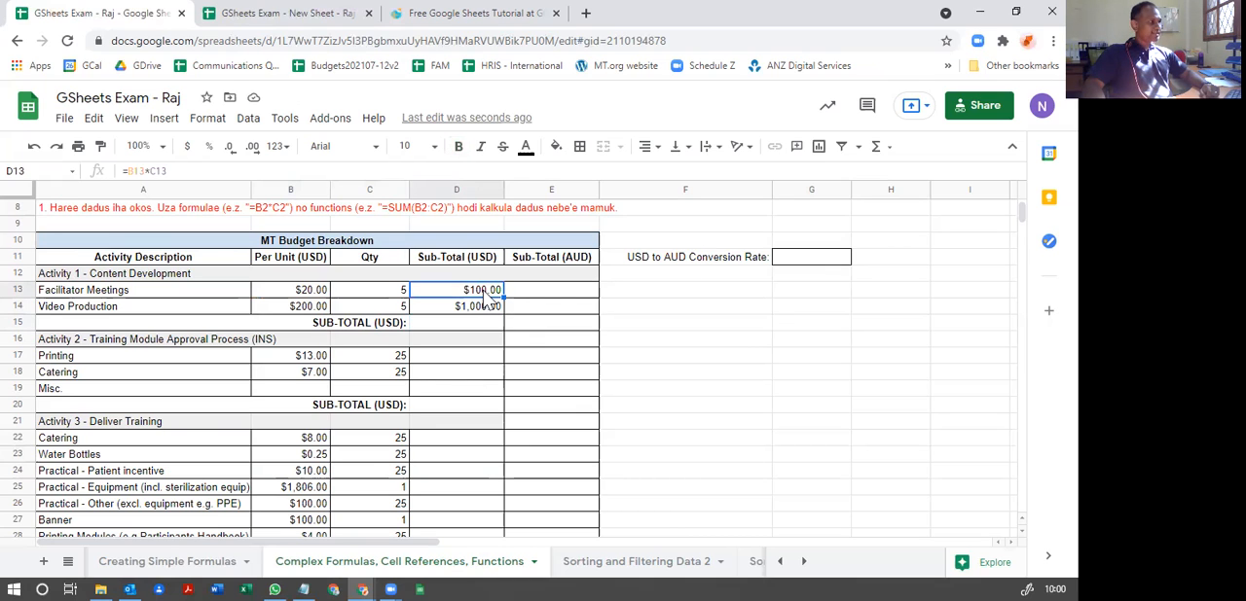
right_click(487, 299)
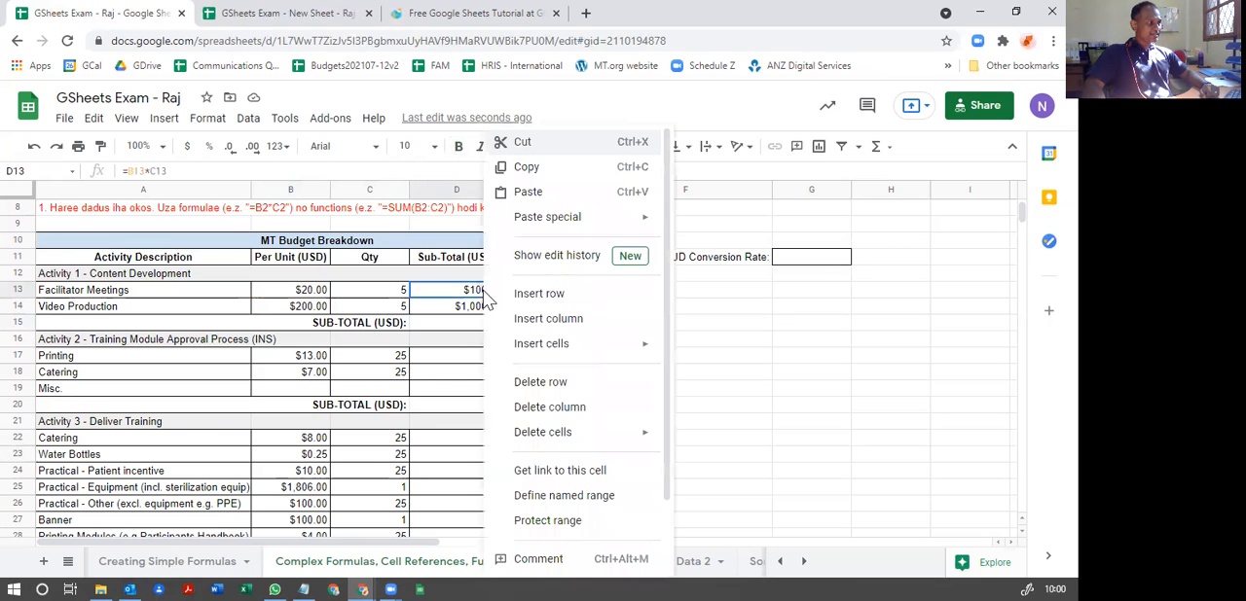
click(526, 166)
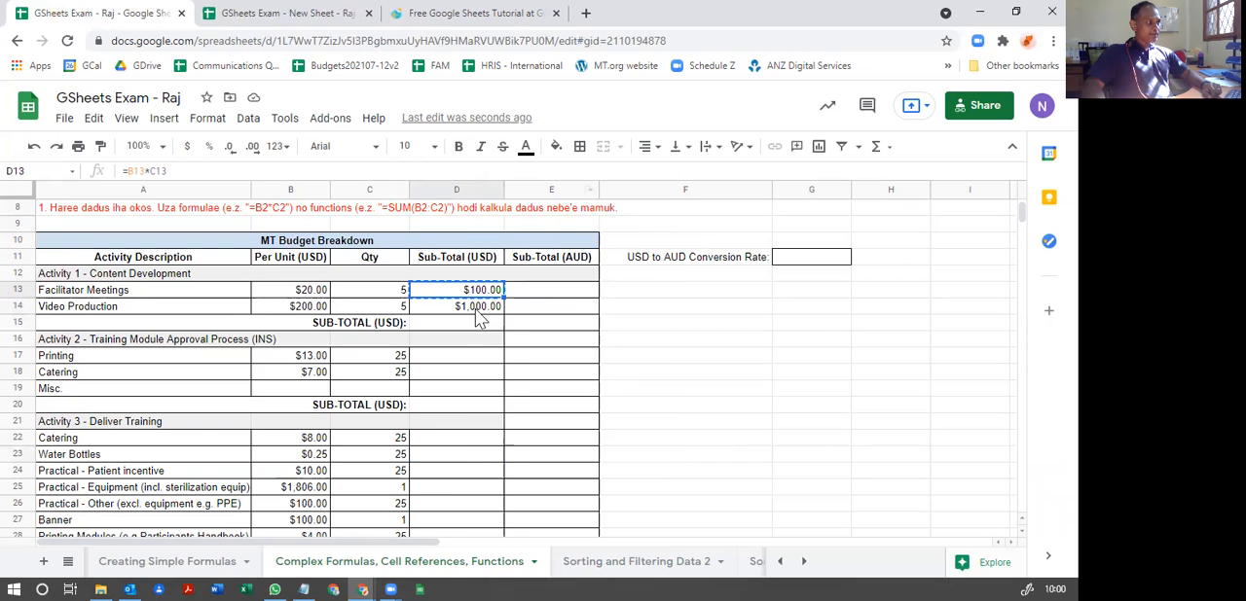
right_click(468, 363)
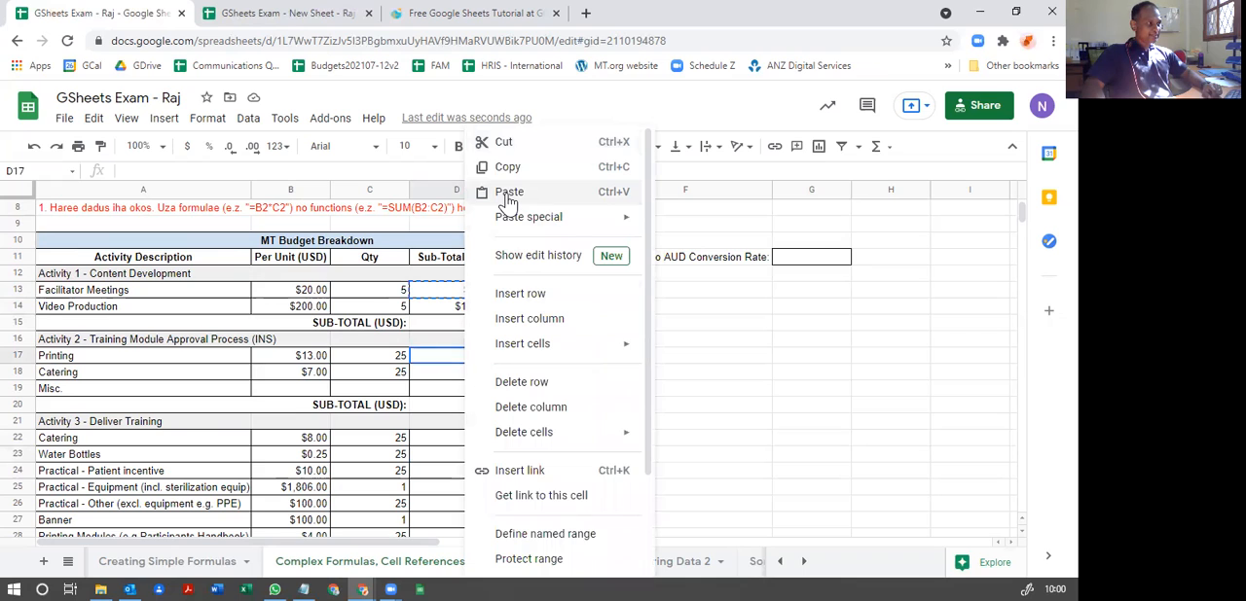
click(507, 199)
click(465, 383)
right_click(464, 383)
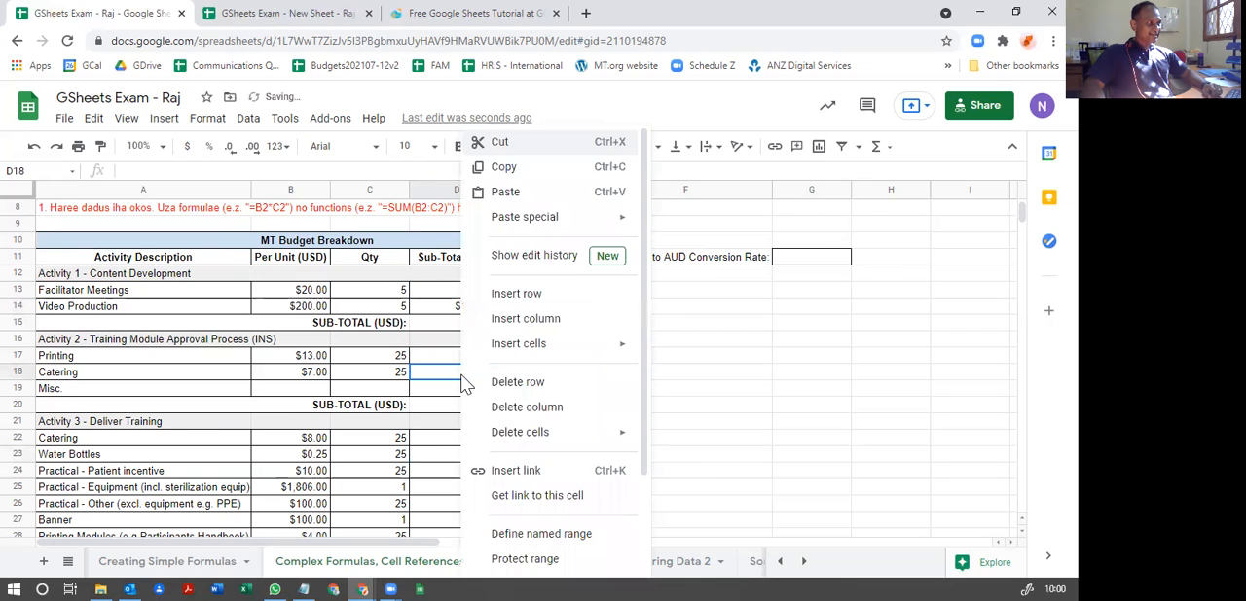
click(513, 192)
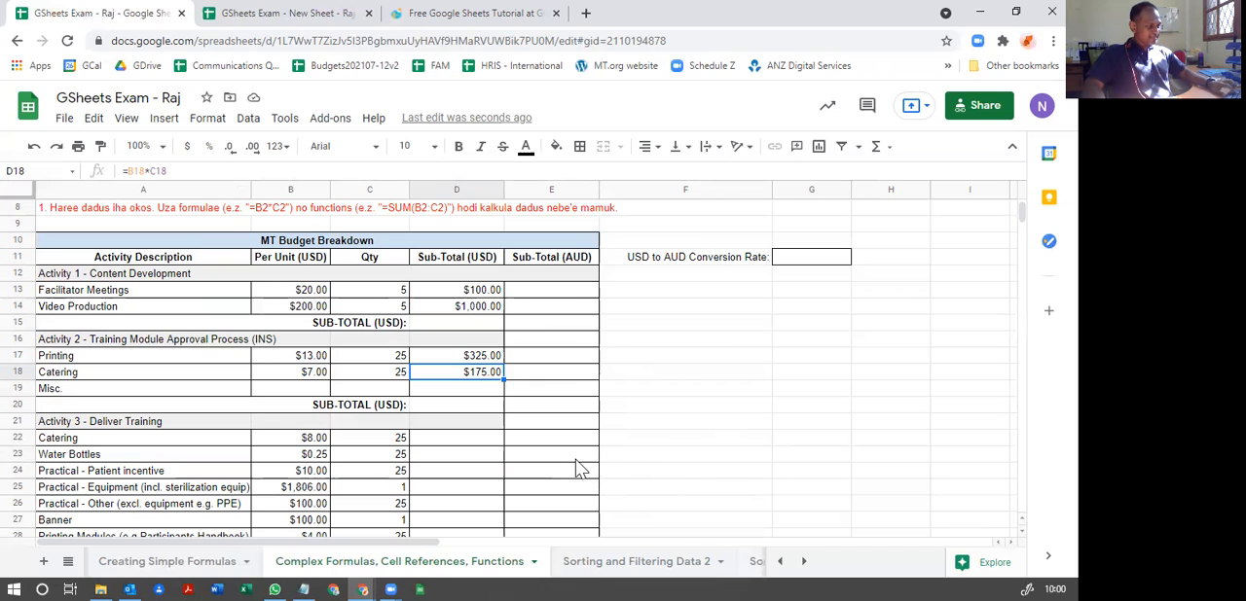
Step: Copy the D18 formula into D22:D30 to calculate all the Activity 3 line-item sub-totals
key(ctrl+c)
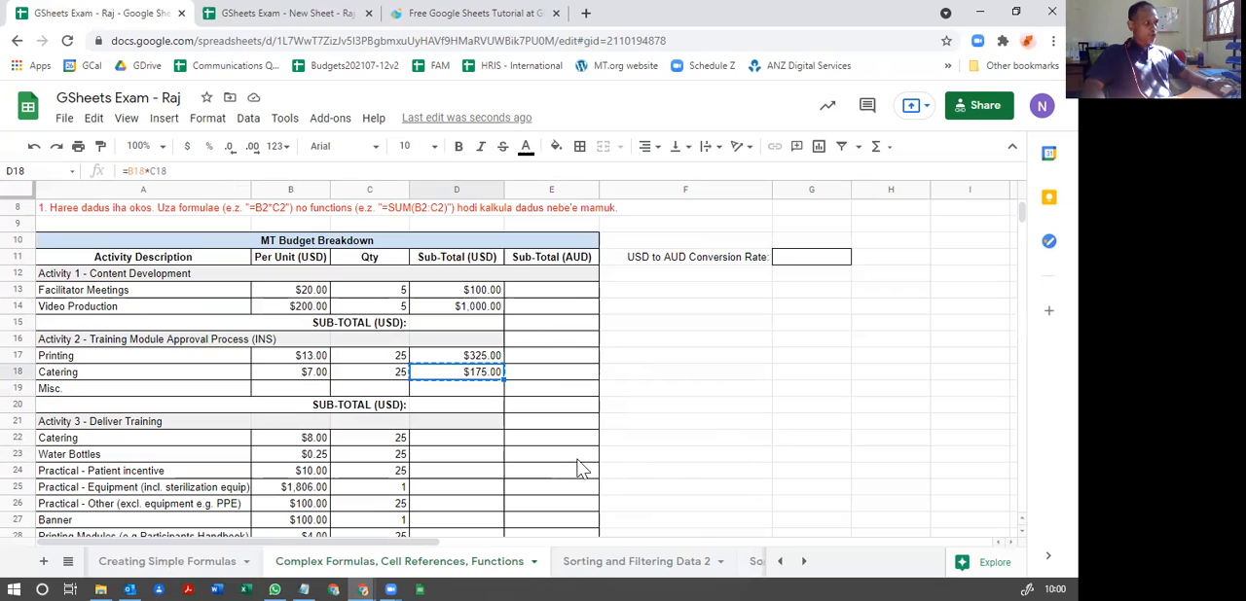
scroll(580, 468, down, 3)
click(437, 330)
drag(437, 330, 447, 457)
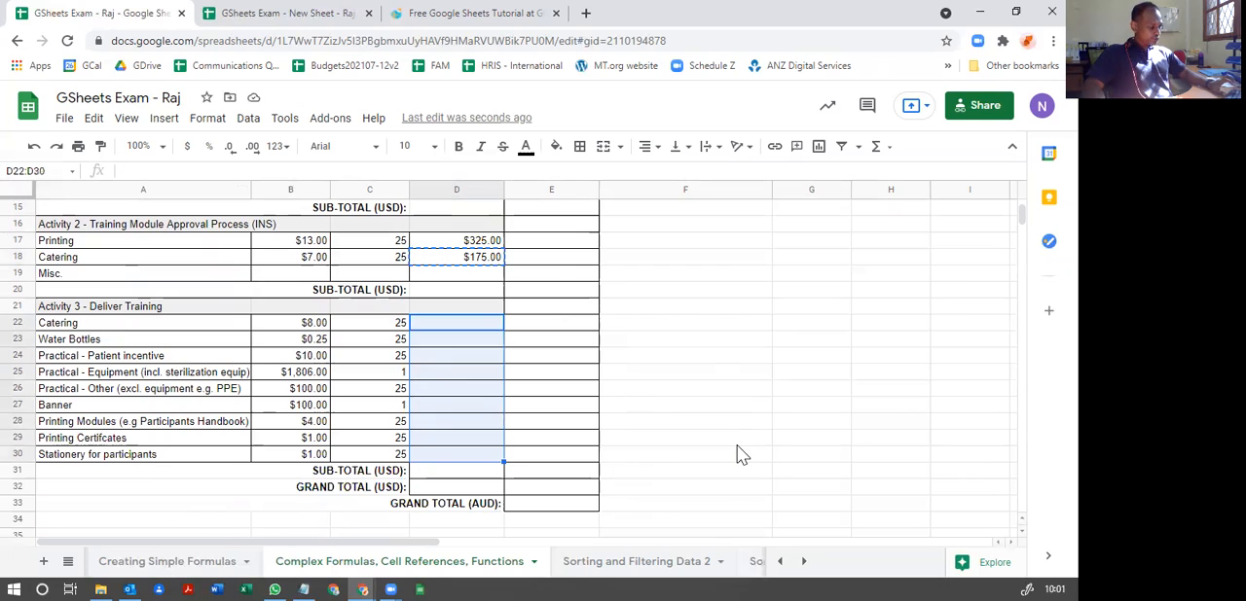
key(ctrl+v)
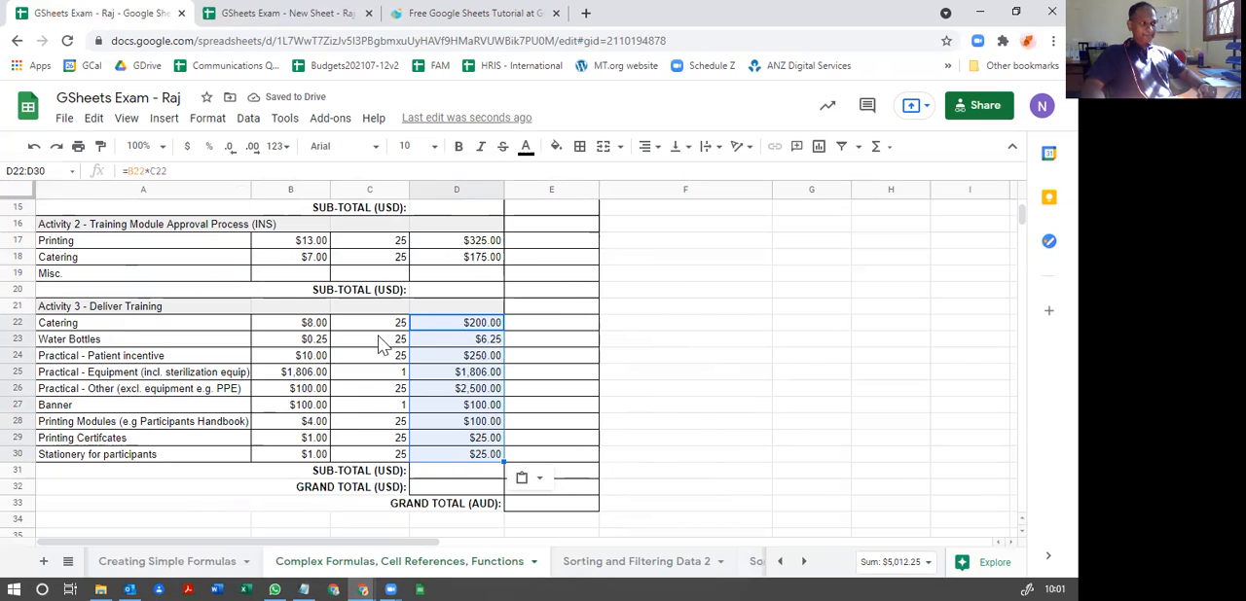
Step: Copy the Activity 2 Catering formula from D18 into D19 for the Misc. sub-total
scroll(481, 407, up, 3)
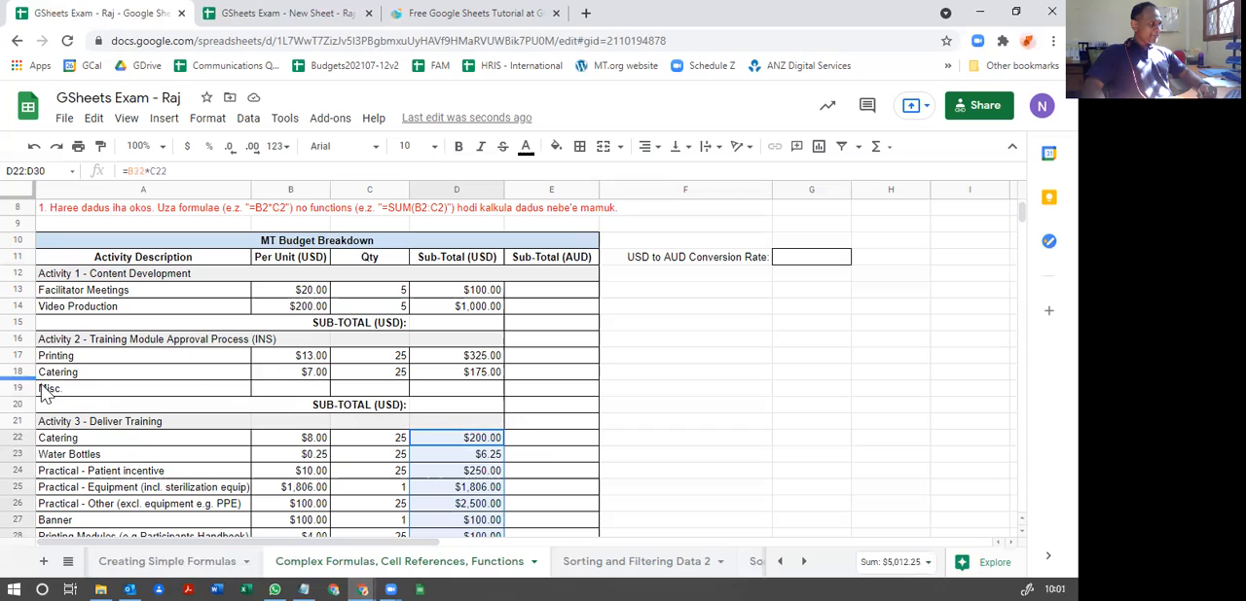
click(366, 391)
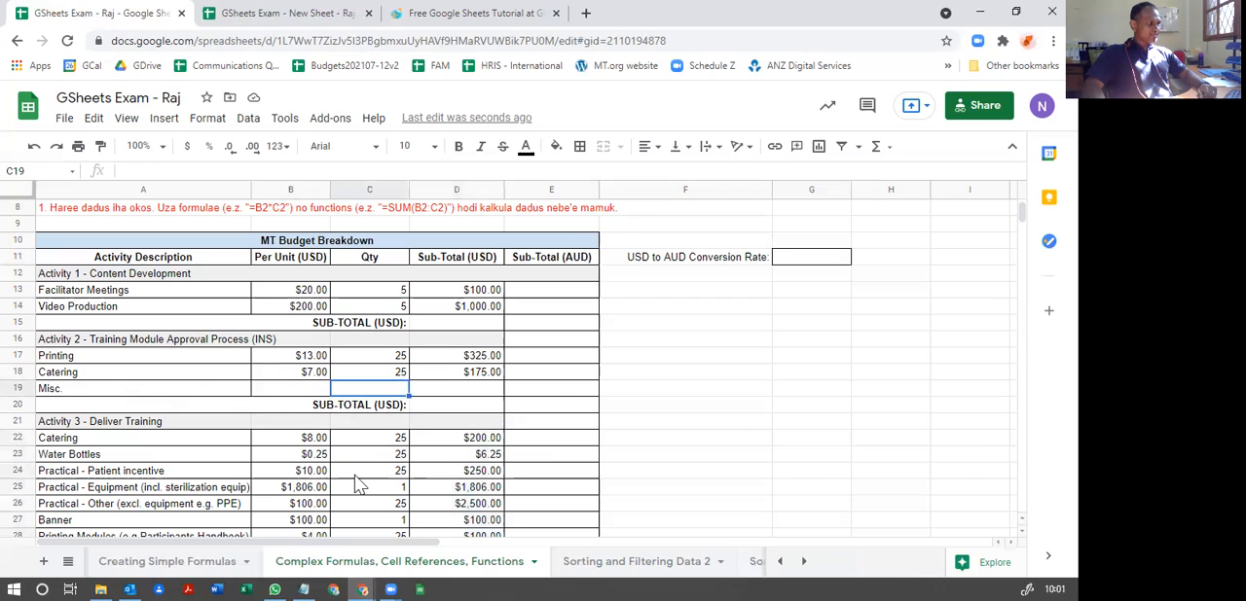
click(492, 376)
click(479, 396)
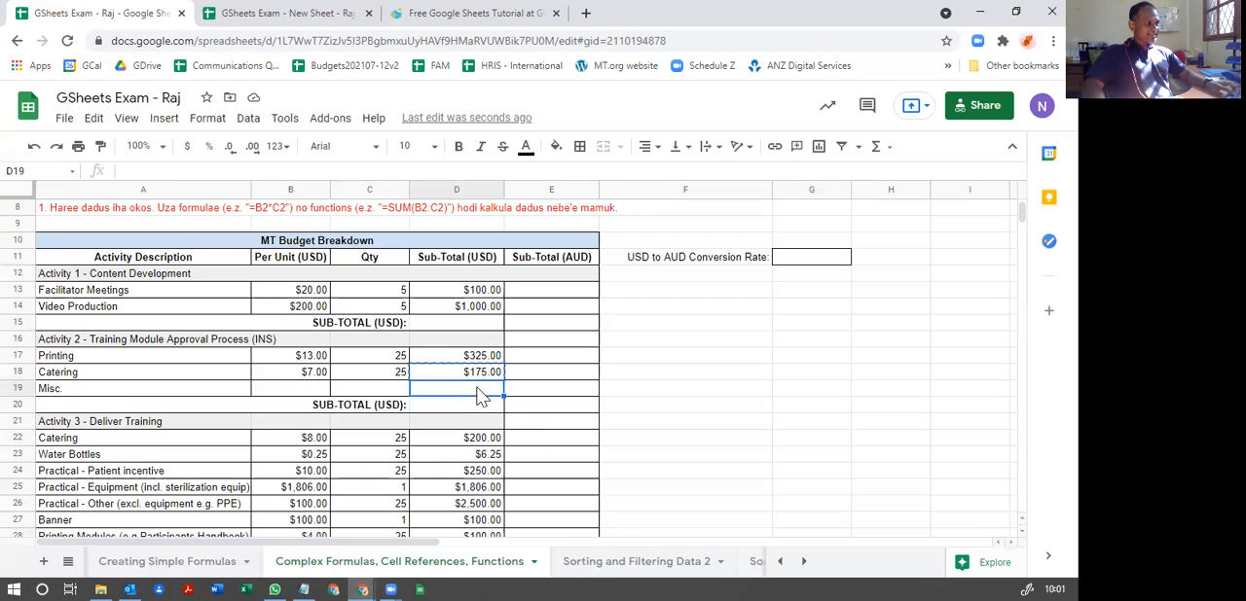
key(ctrl+v)
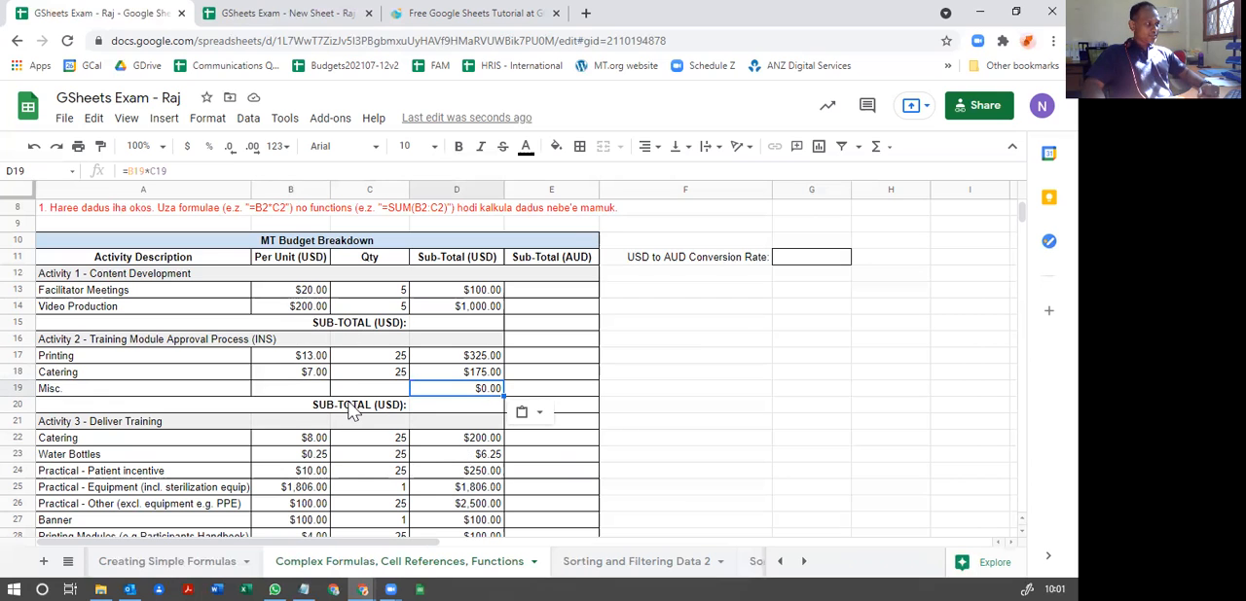
Step: Try the suggested SUM(D12:D14) function for the Activity 1 sub-total in D15, and undo it
scroll(348, 420, down, 1)
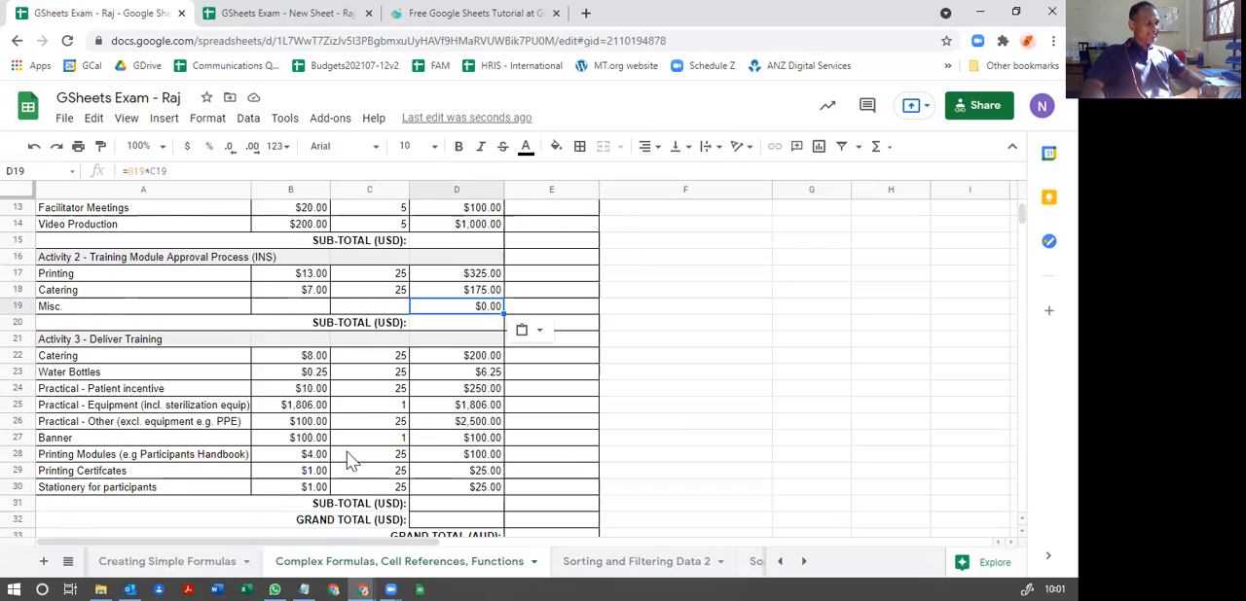
scroll(350, 458, up, 2)
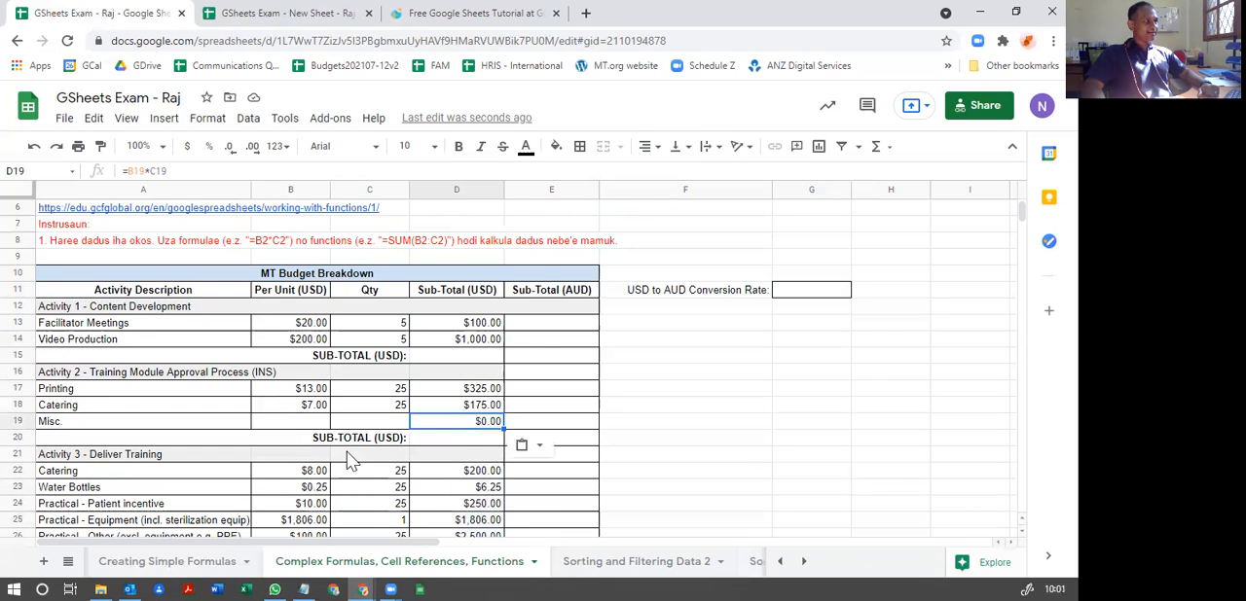
click(484, 363)
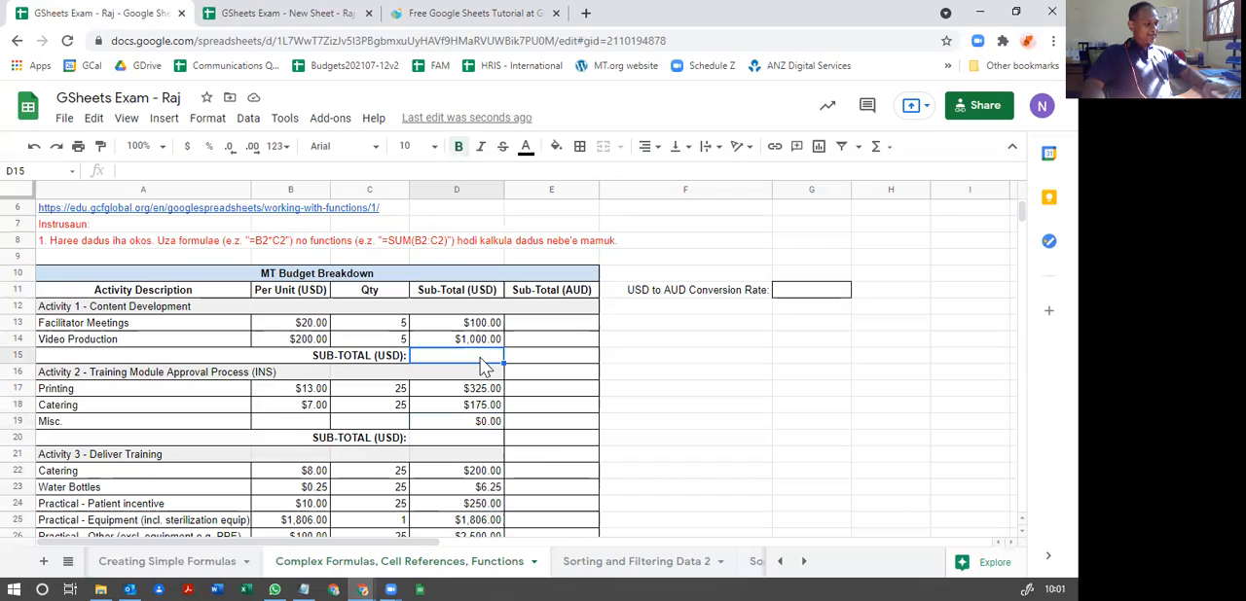
text(=)
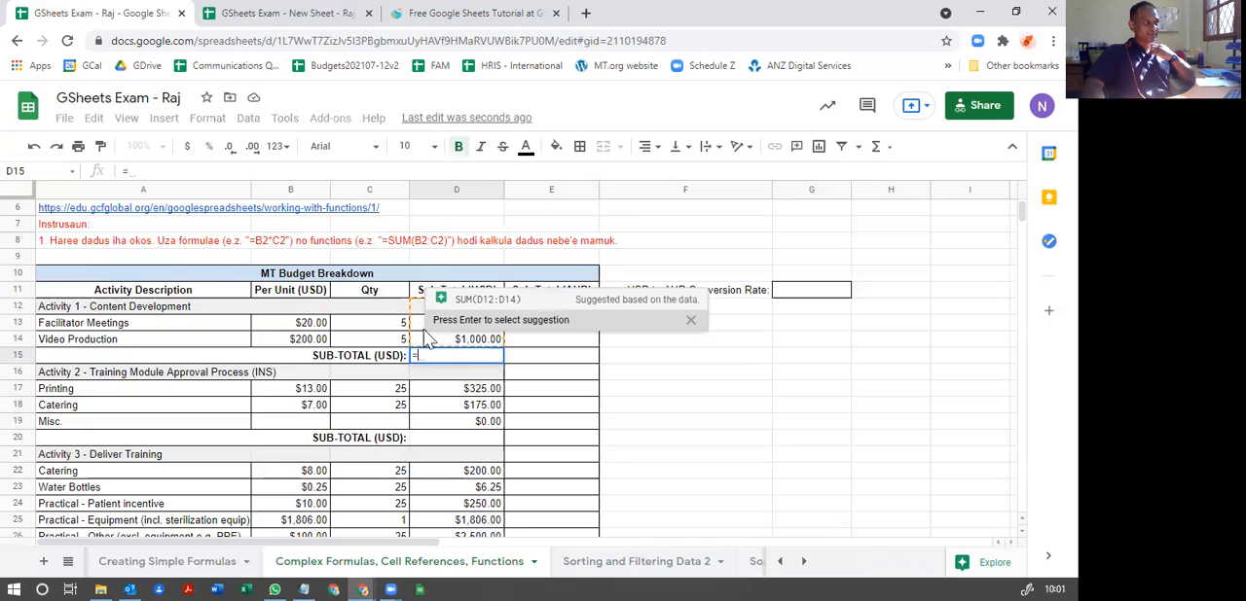
click(462, 305)
key(Return)
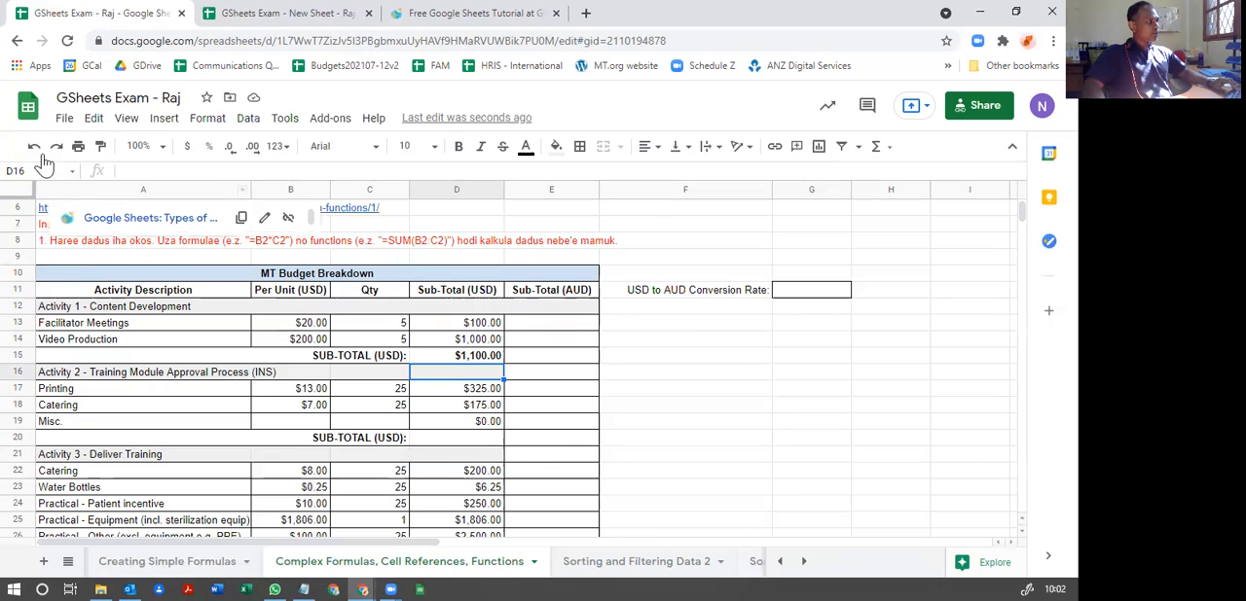
click(32, 147)
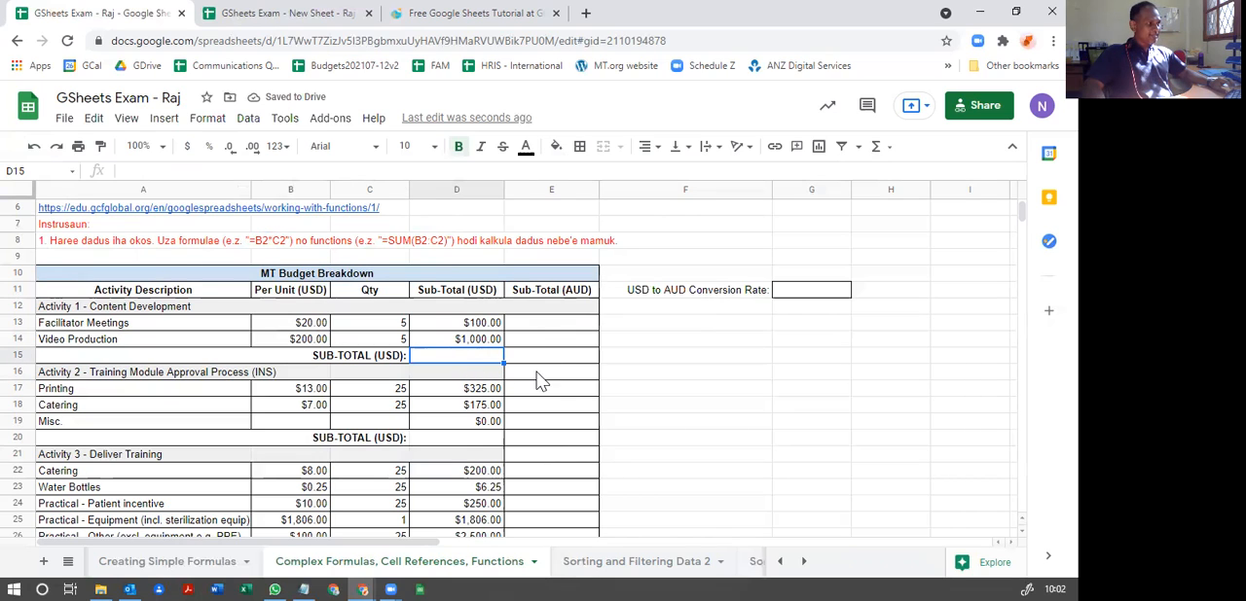
Step: Calculate the Activity 1 sub-total in D15 with the function =SUM(D13:D14)
click(474, 322)
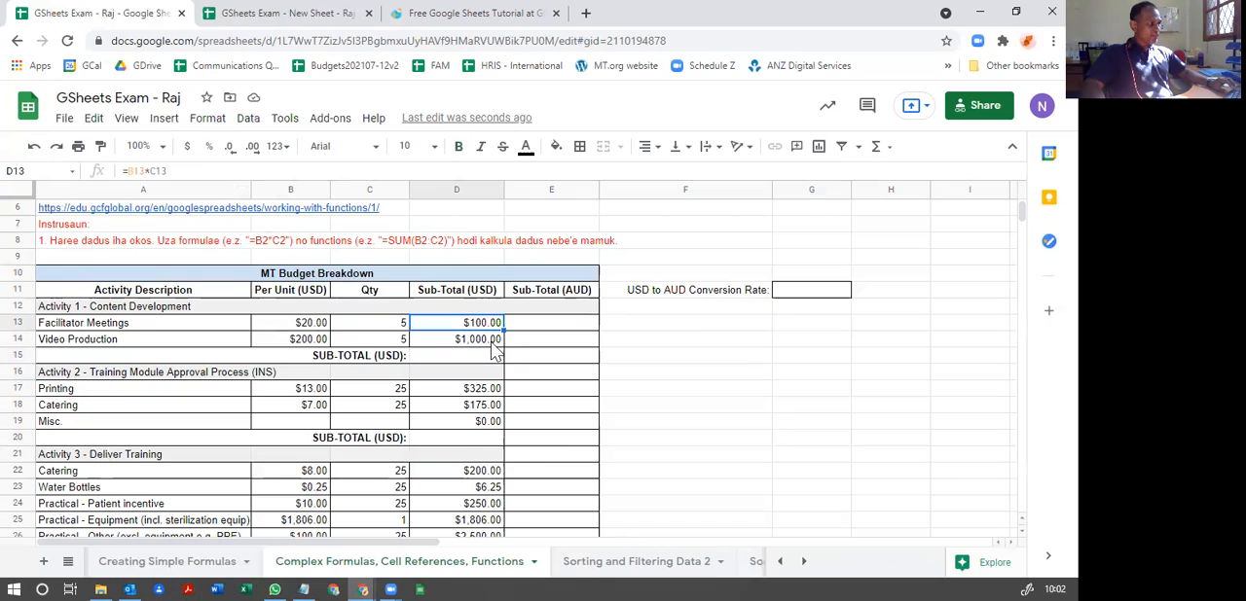
click(488, 342)
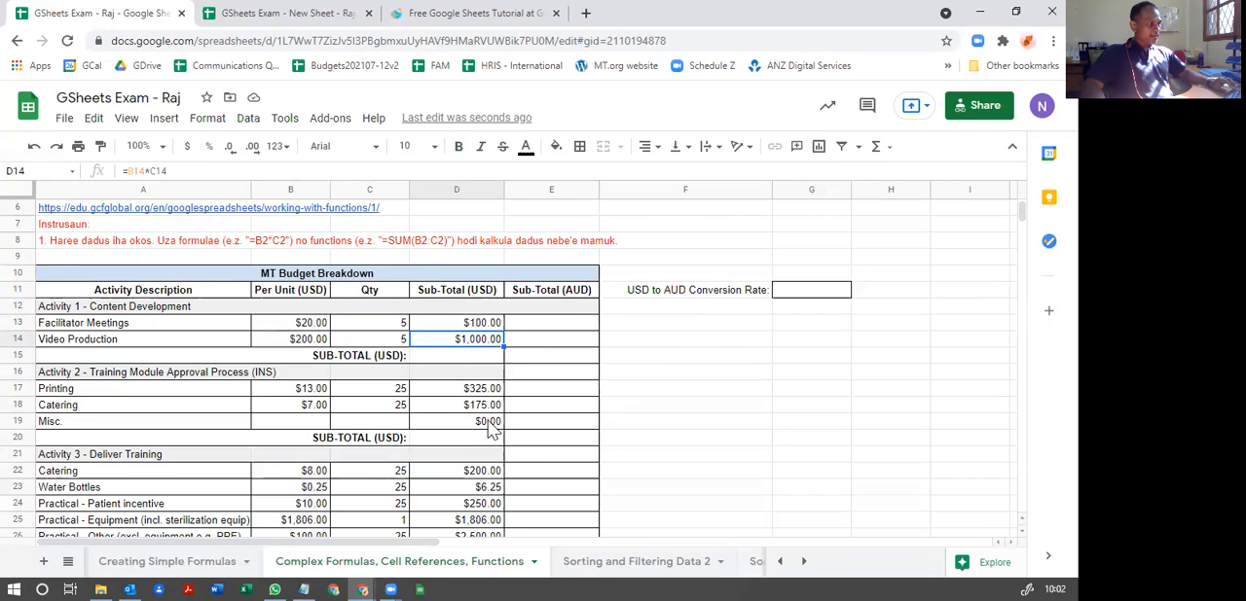
click(455, 358)
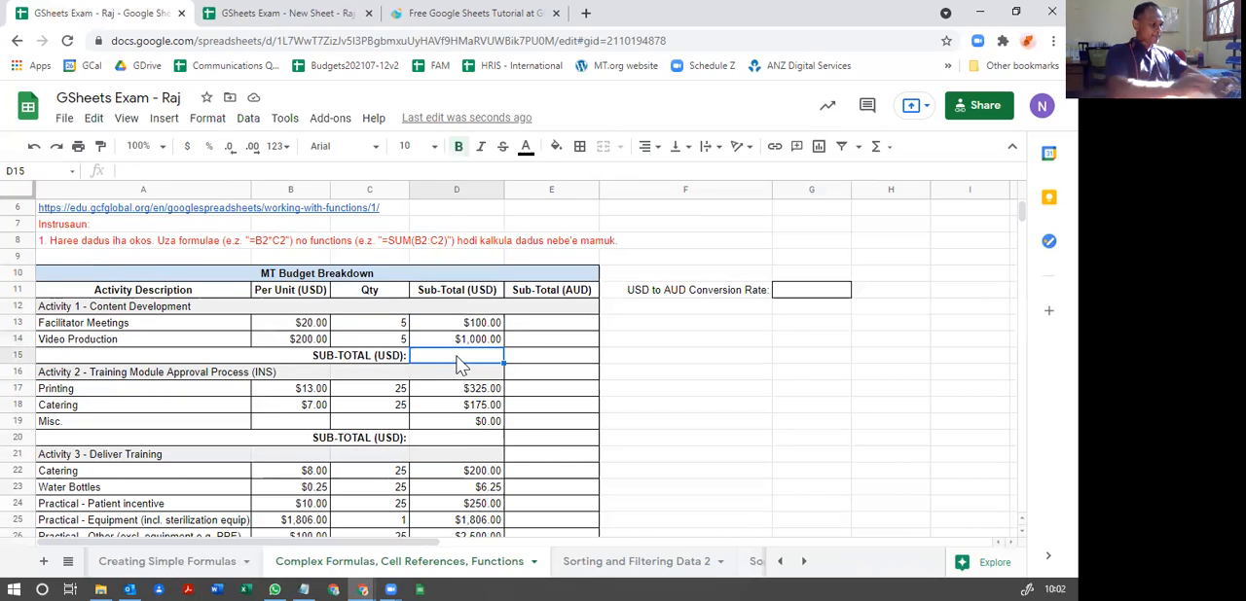
text(=sum)
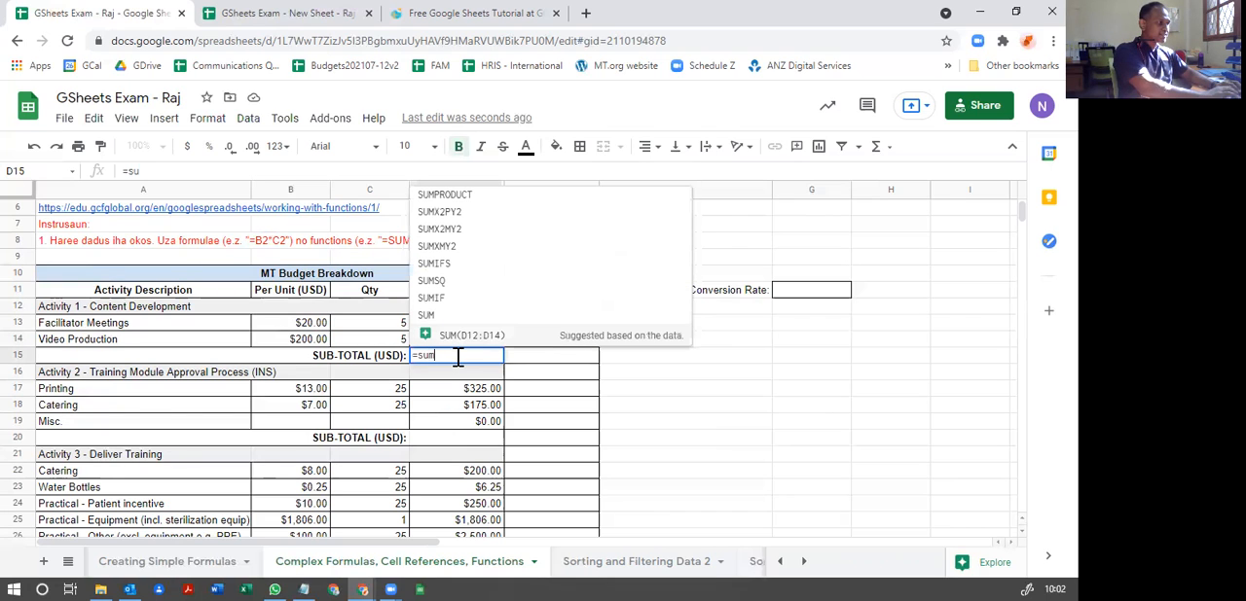
text(()
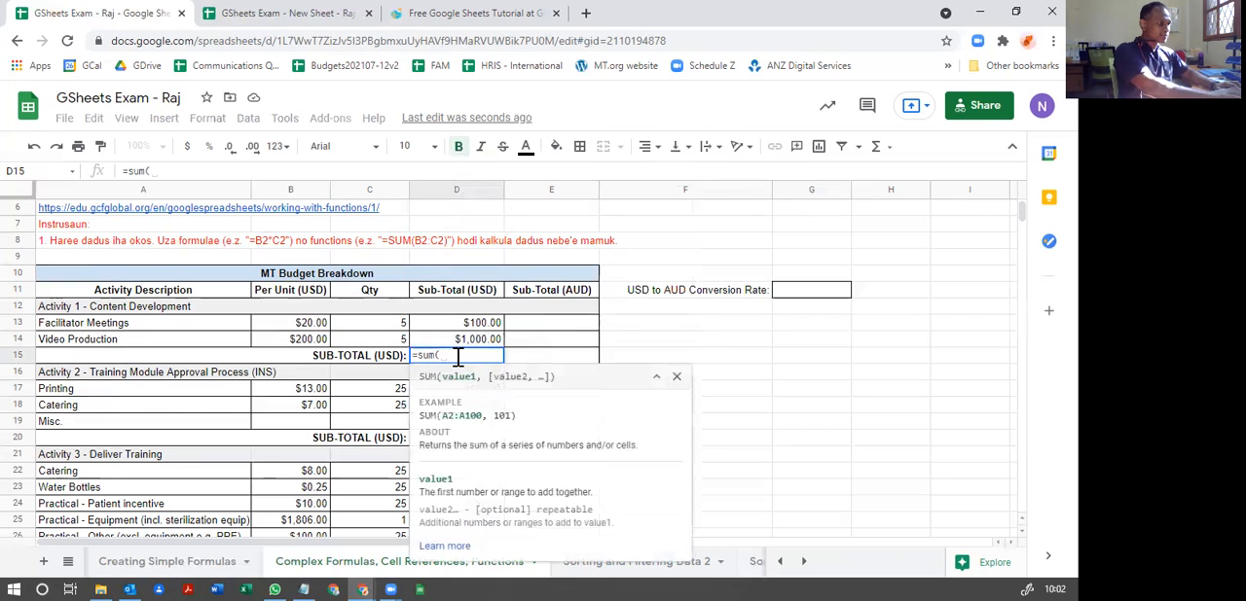
text())
key(Left)
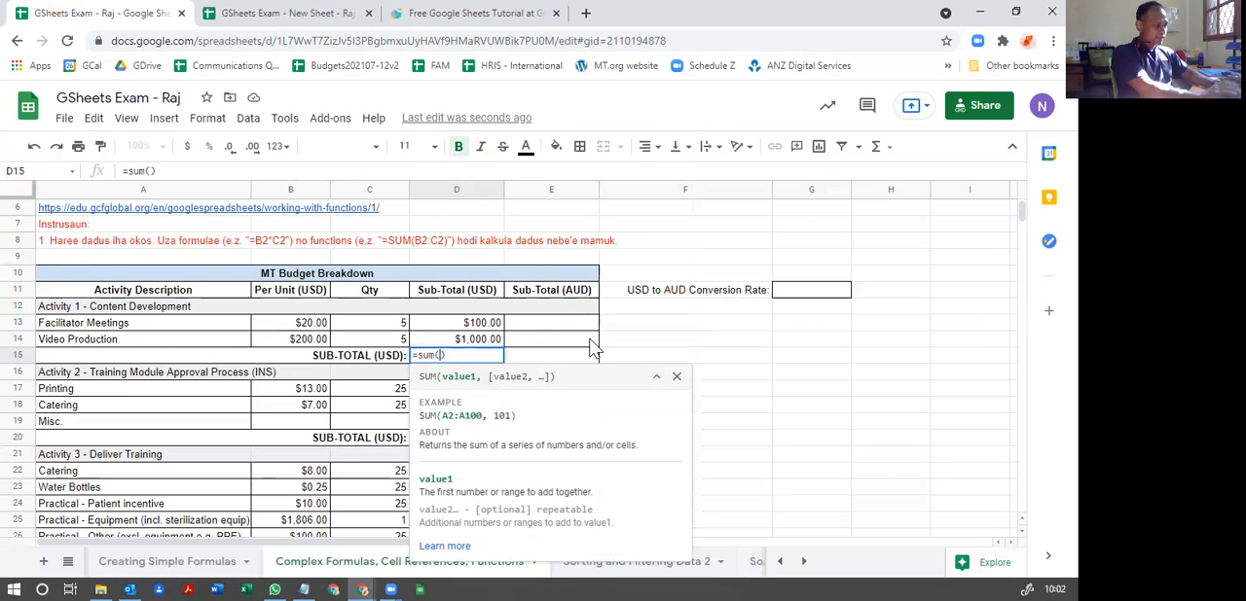
text(D13)
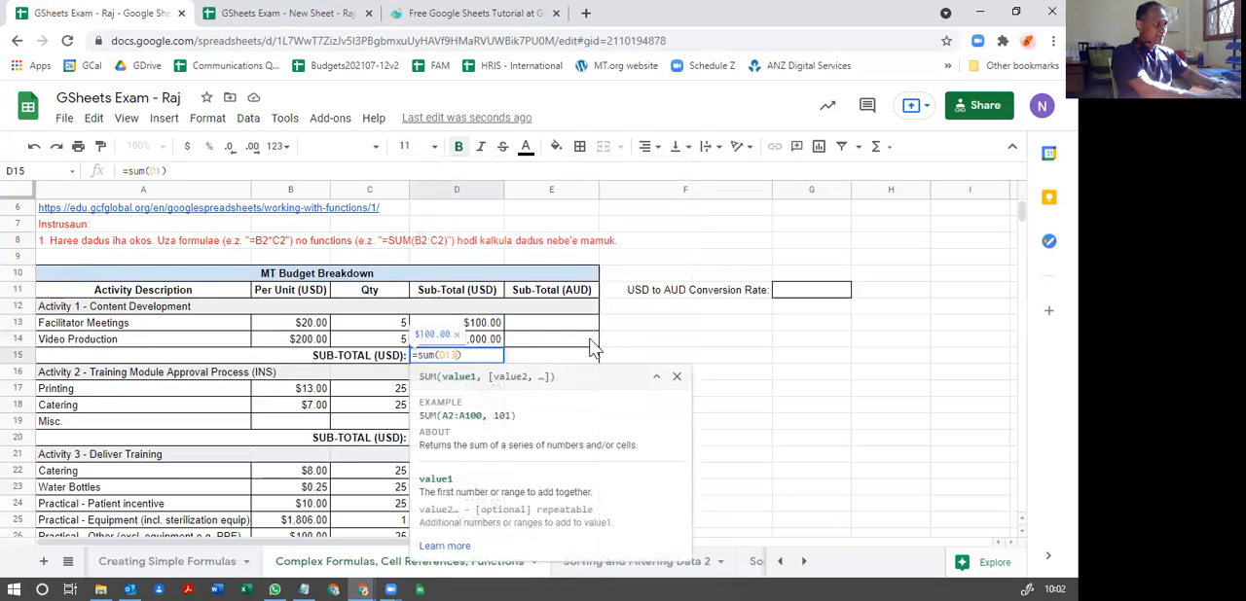
text(:)
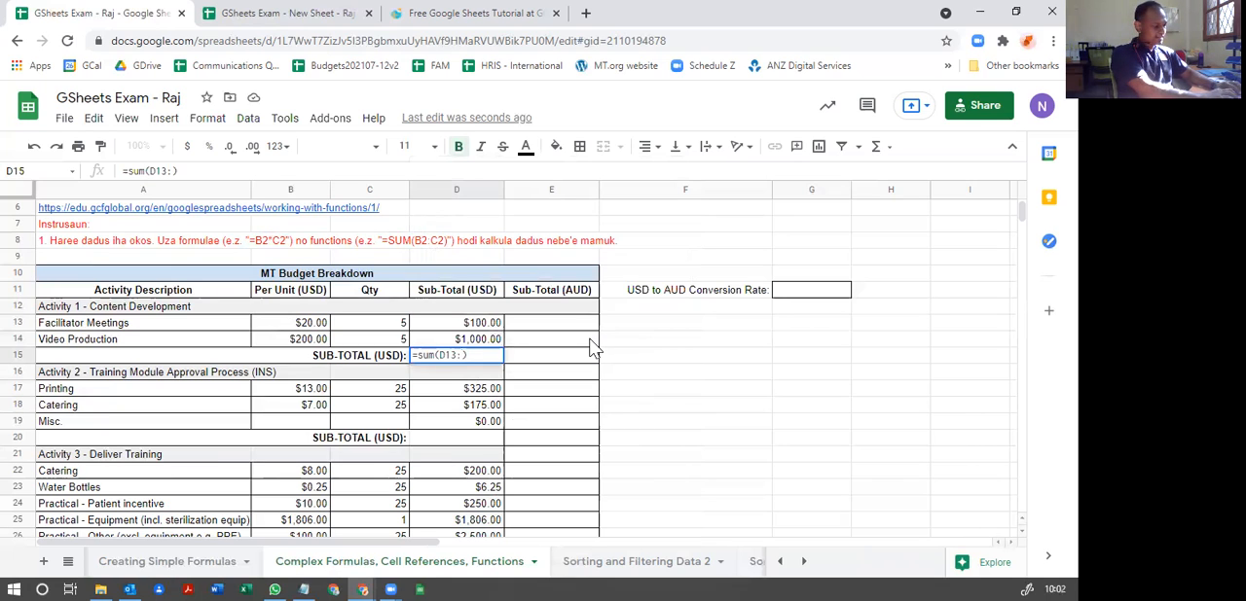
text(D14)
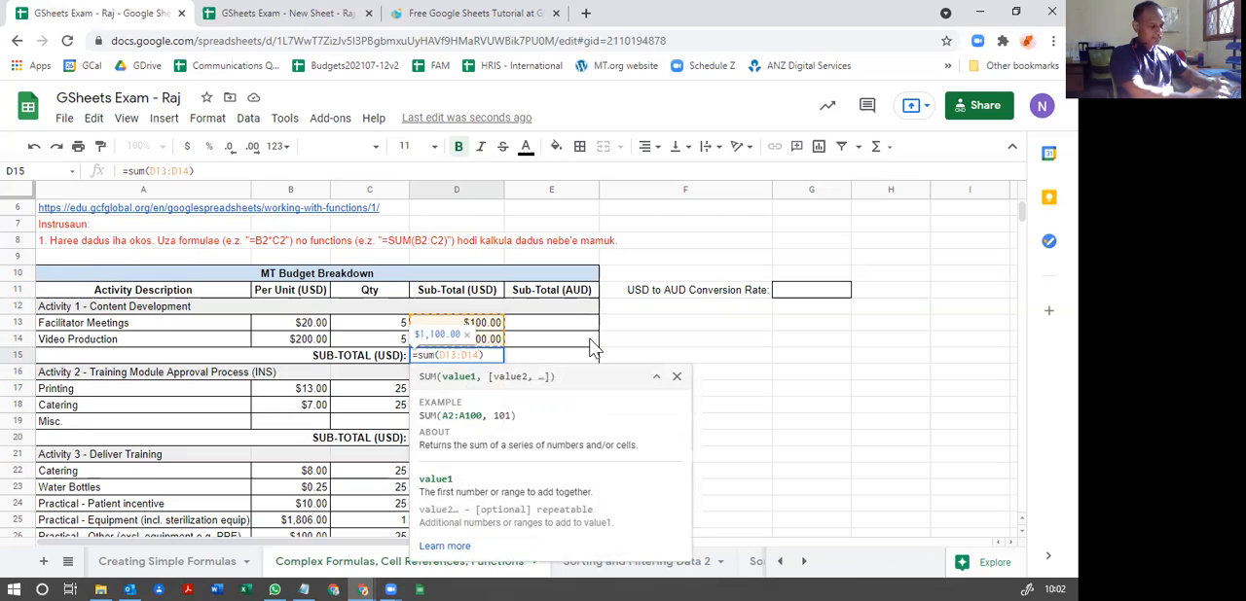
key(Return)
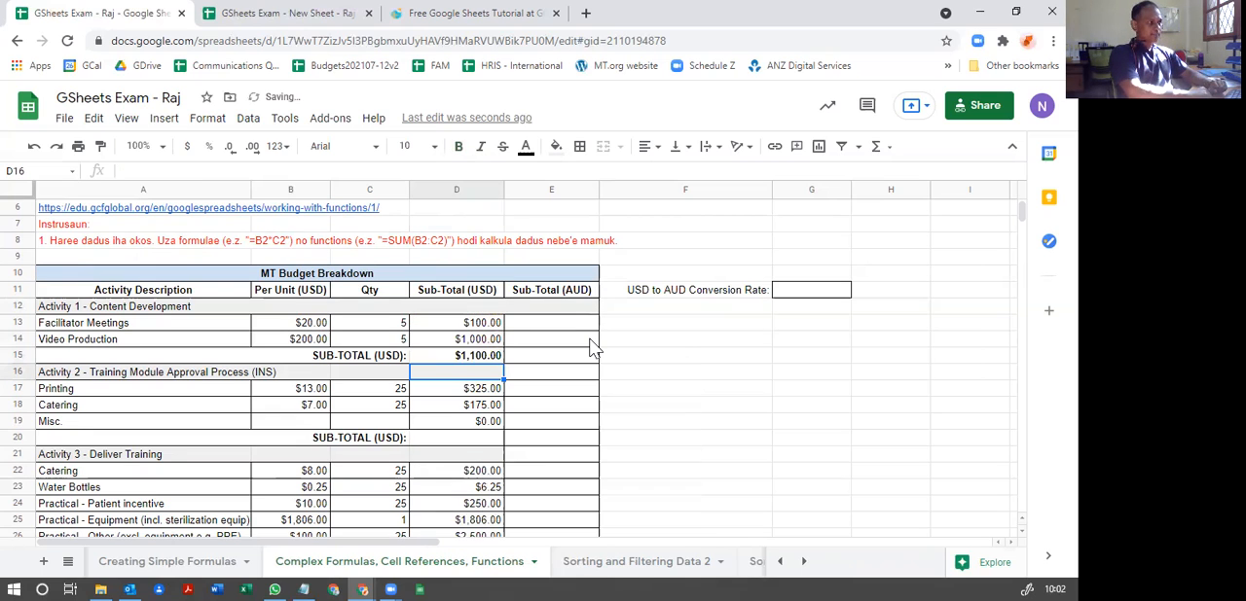
Step: Calculate the Activity 2 sub-total in D20 with the function =SUM(D17:D19)
key(Down)
key(Down)
key(Down)
key(Down)
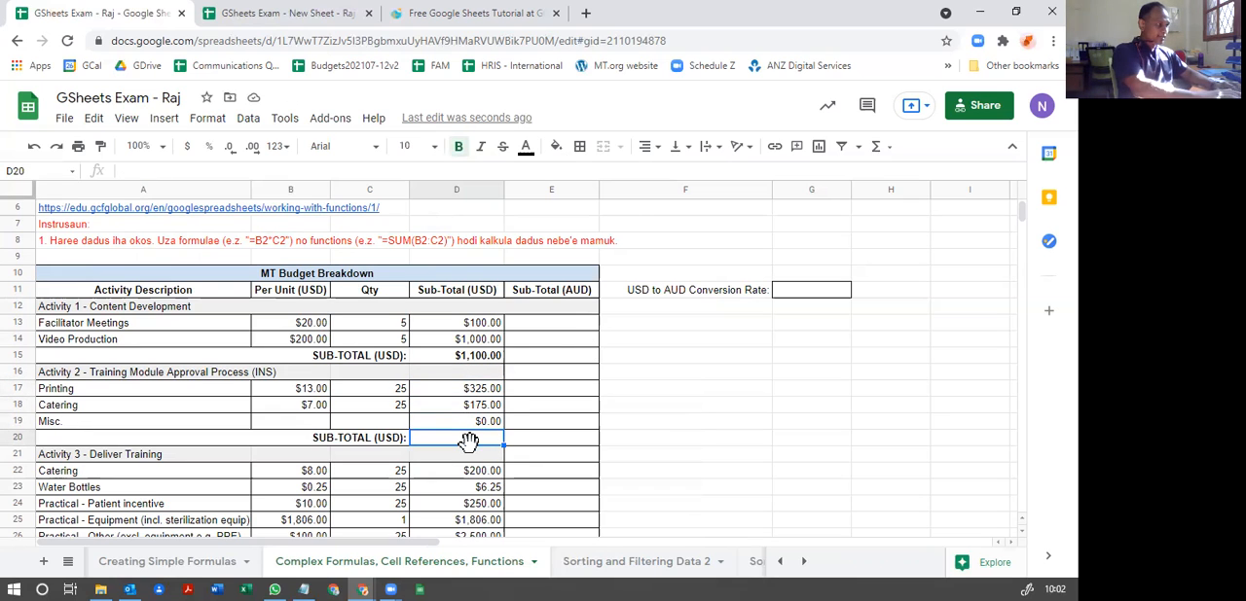
text(=)
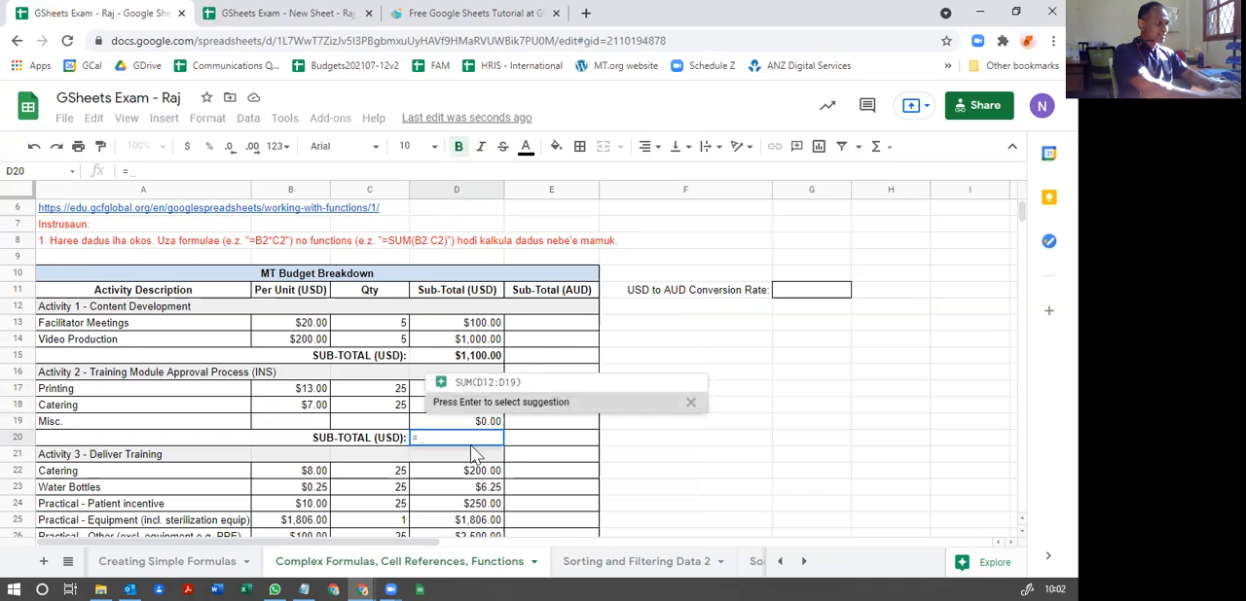
text(sum())
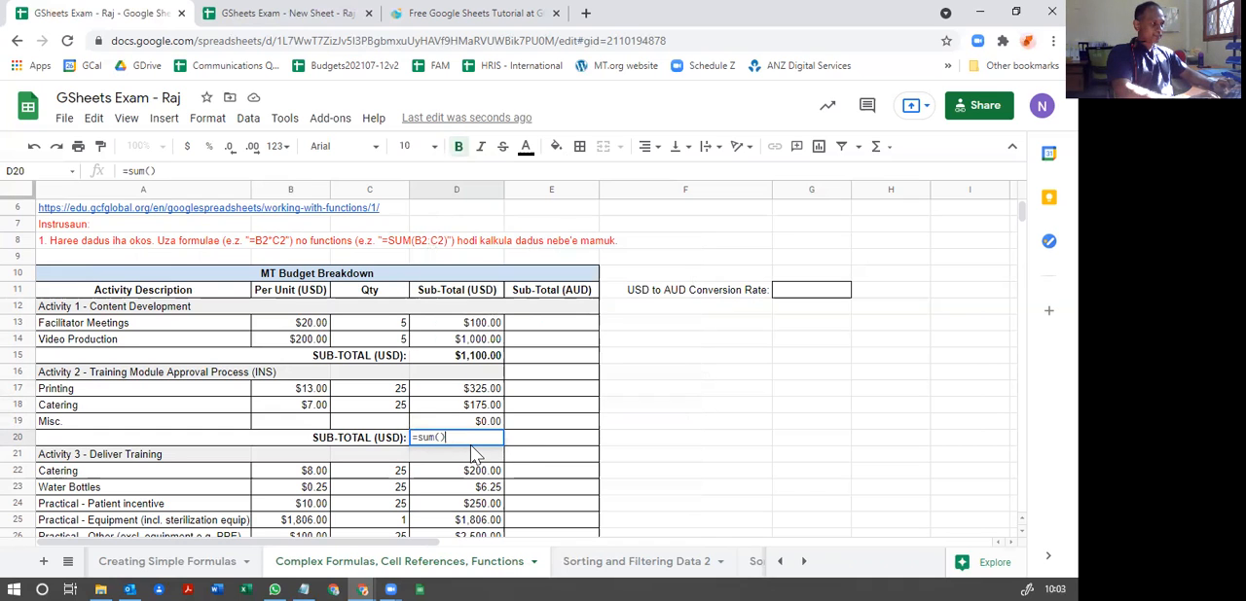
key(Left)
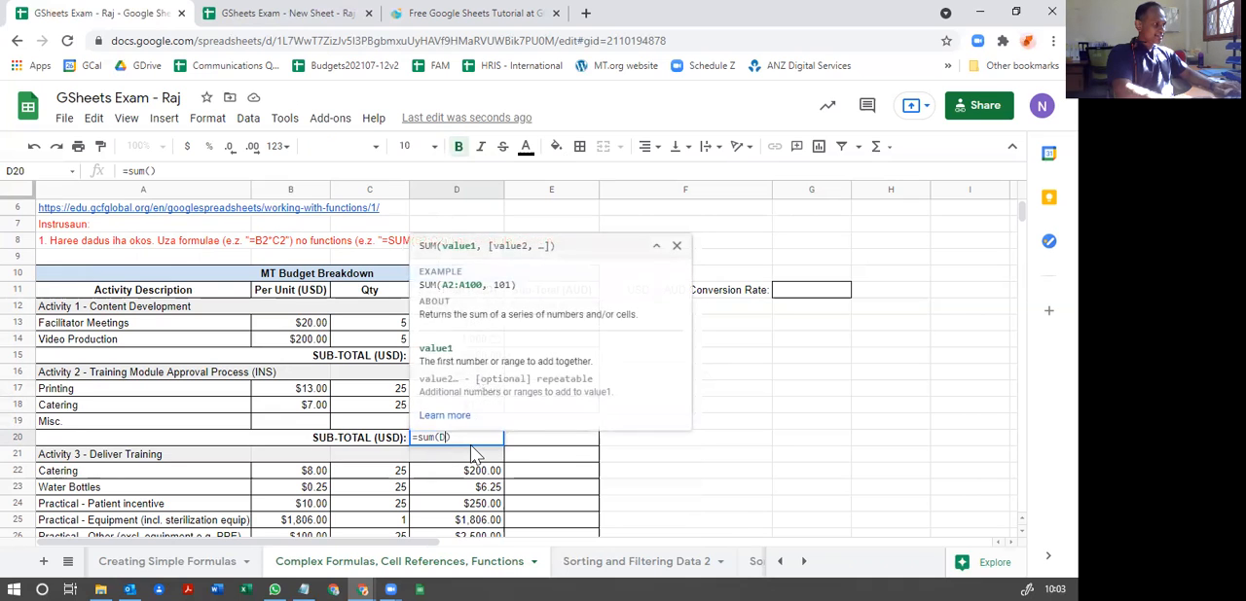
text(D)
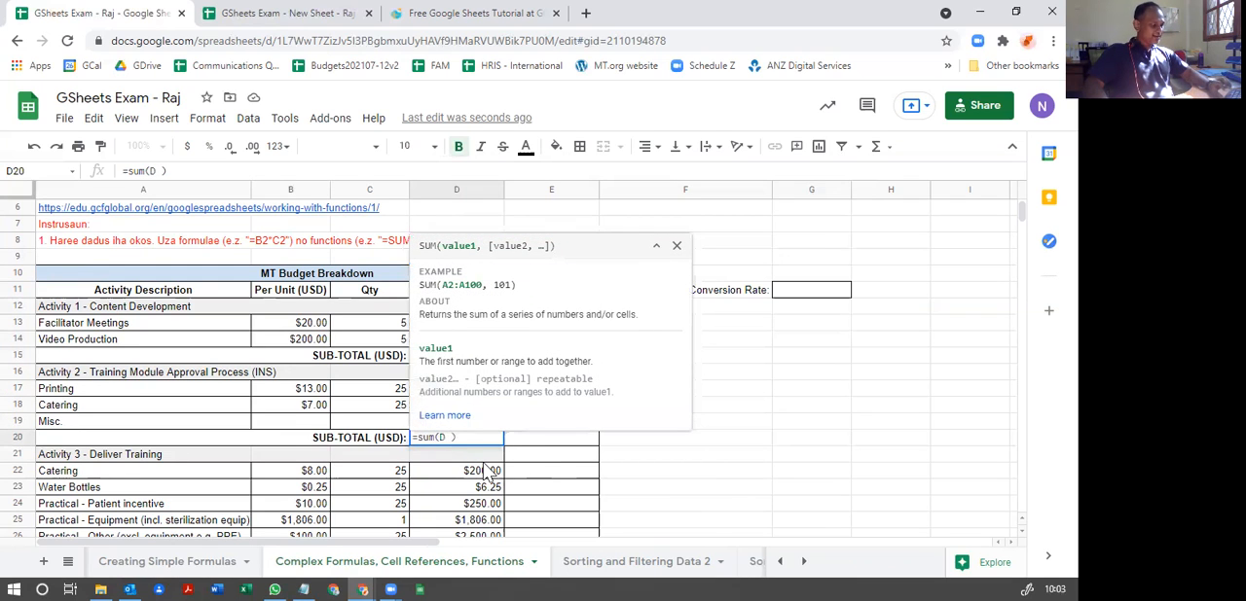
click(677, 246)
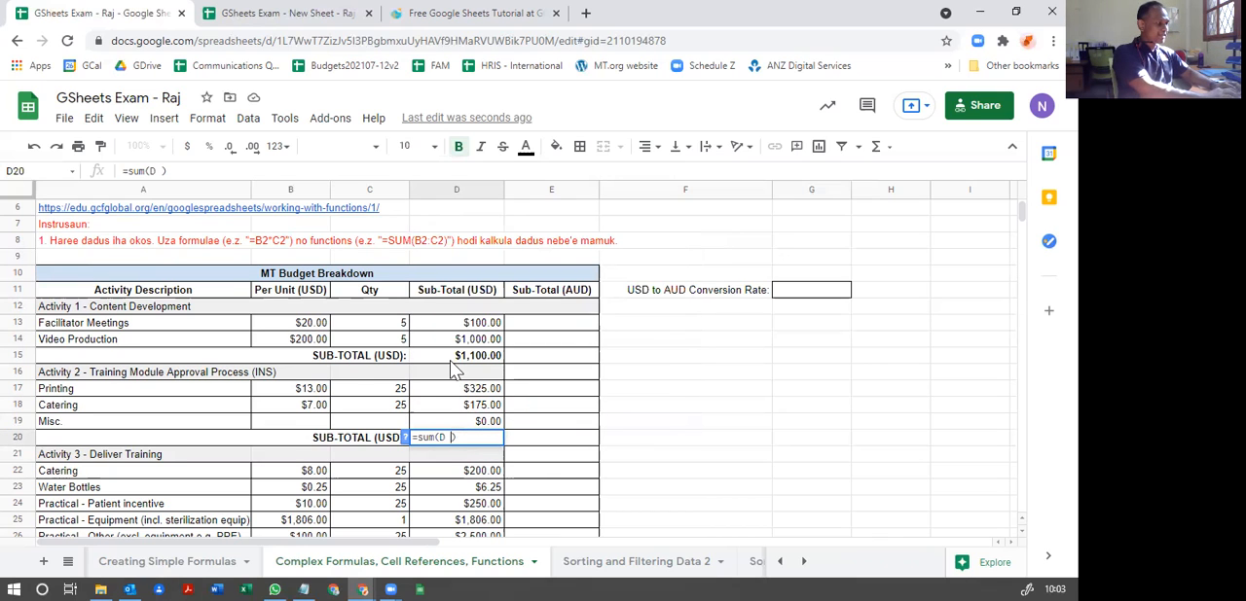
text(D1)
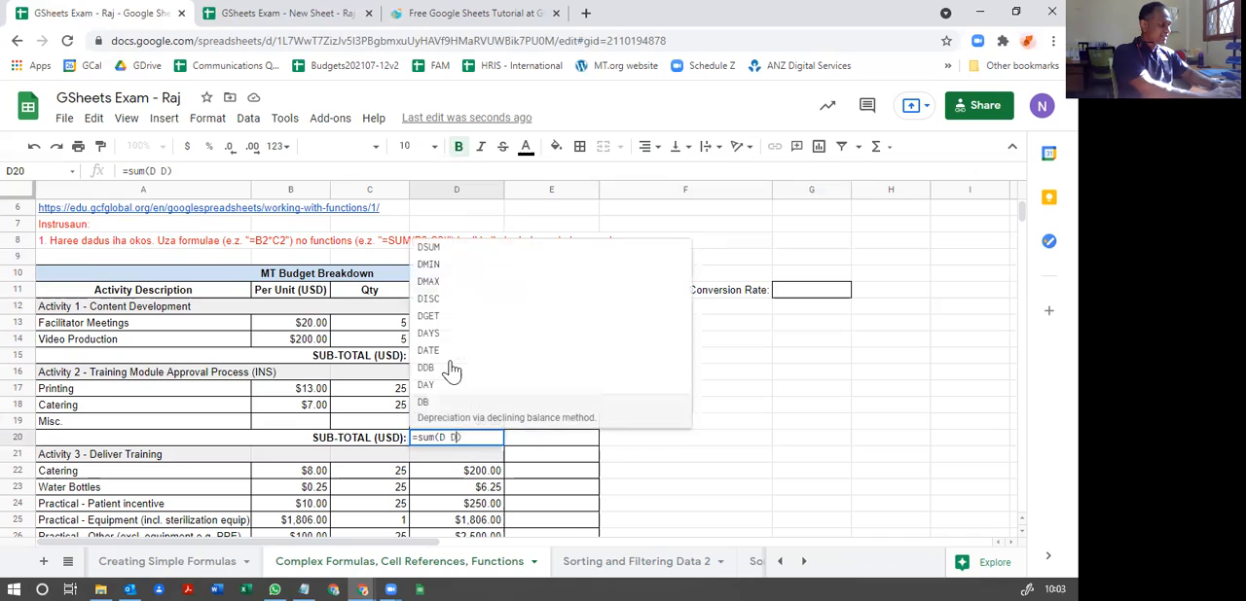
text(7)
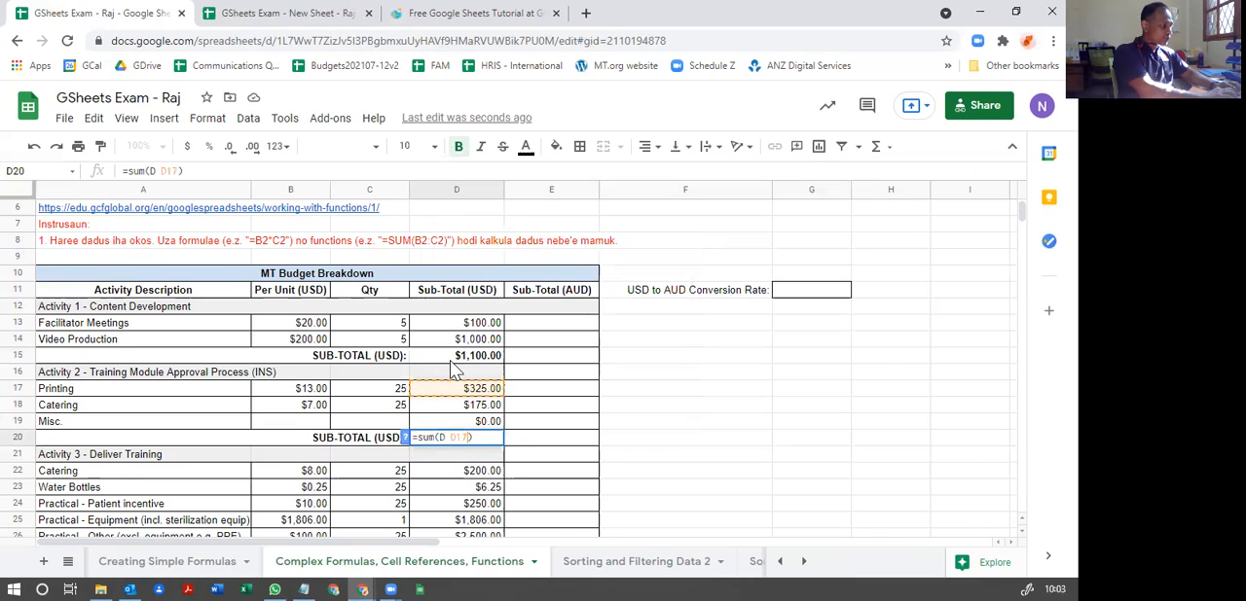
text(:D19)
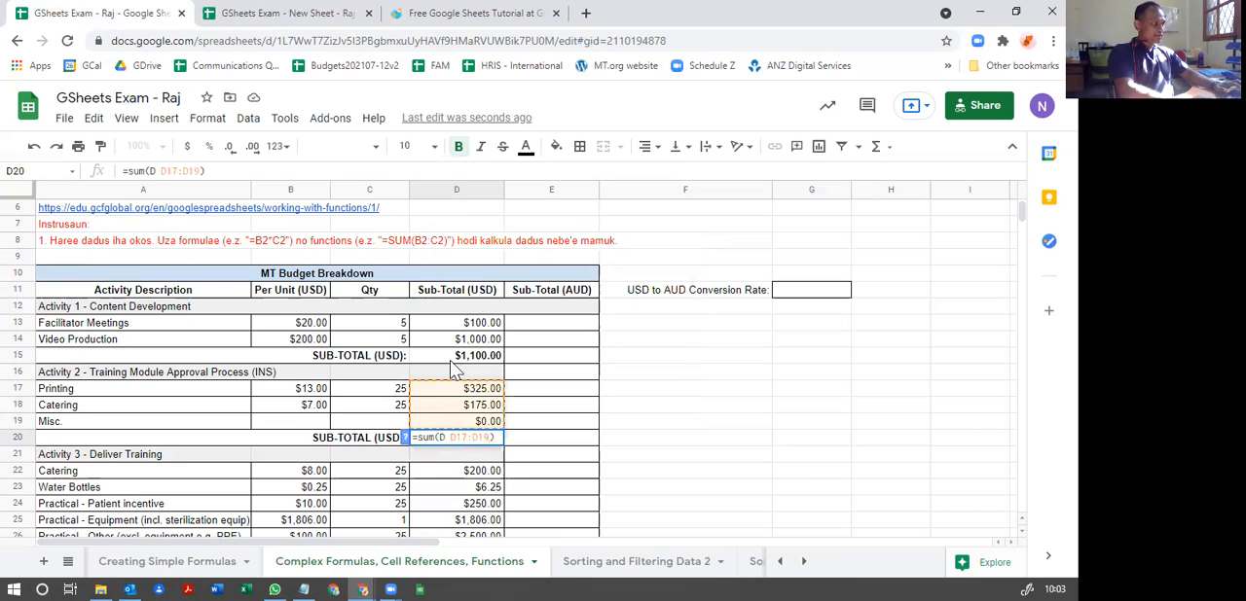
key(Left)
key(Left)
key(Left)
key(Left)
key(Left)
key(Left)
key(Left)
key(Left)
key(BackSpace)
key(BackSpace)
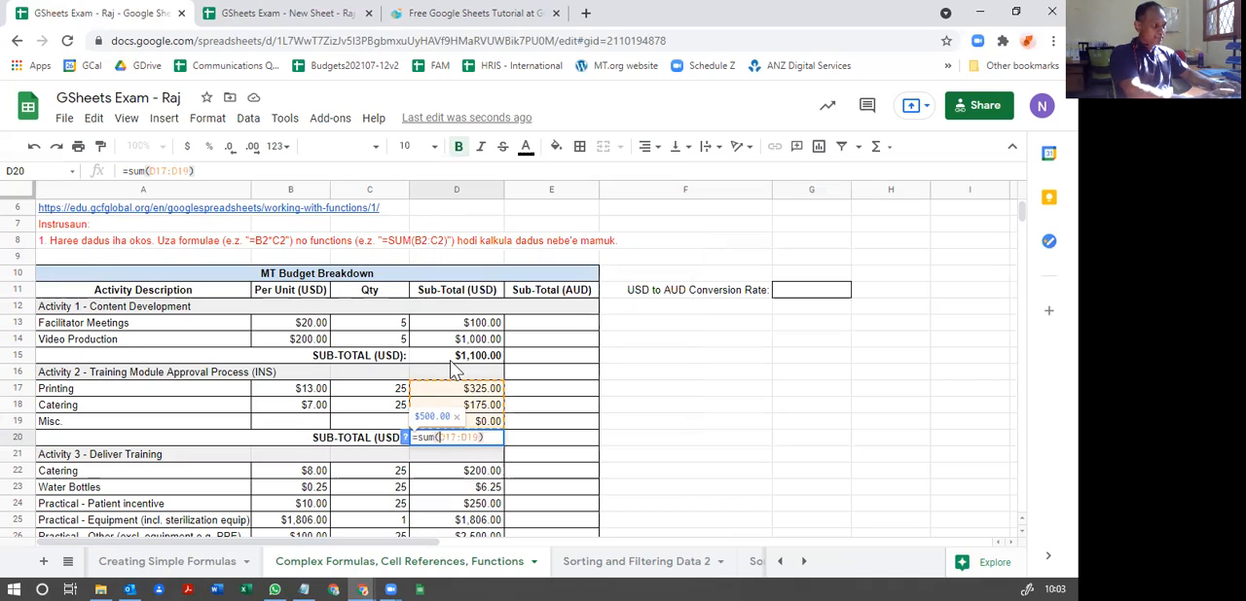
key(Return)
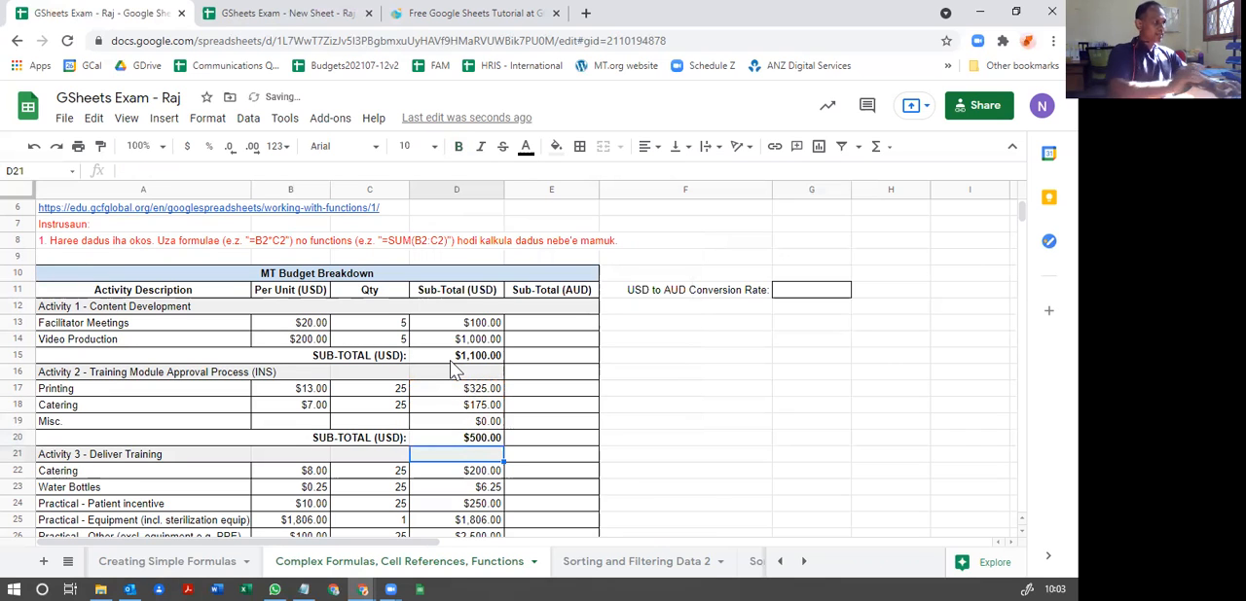
Step: Check the range of Activity 3 item amounts needed for the sub-total by selecting D22:D30
scroll(471, 446, down, 5)
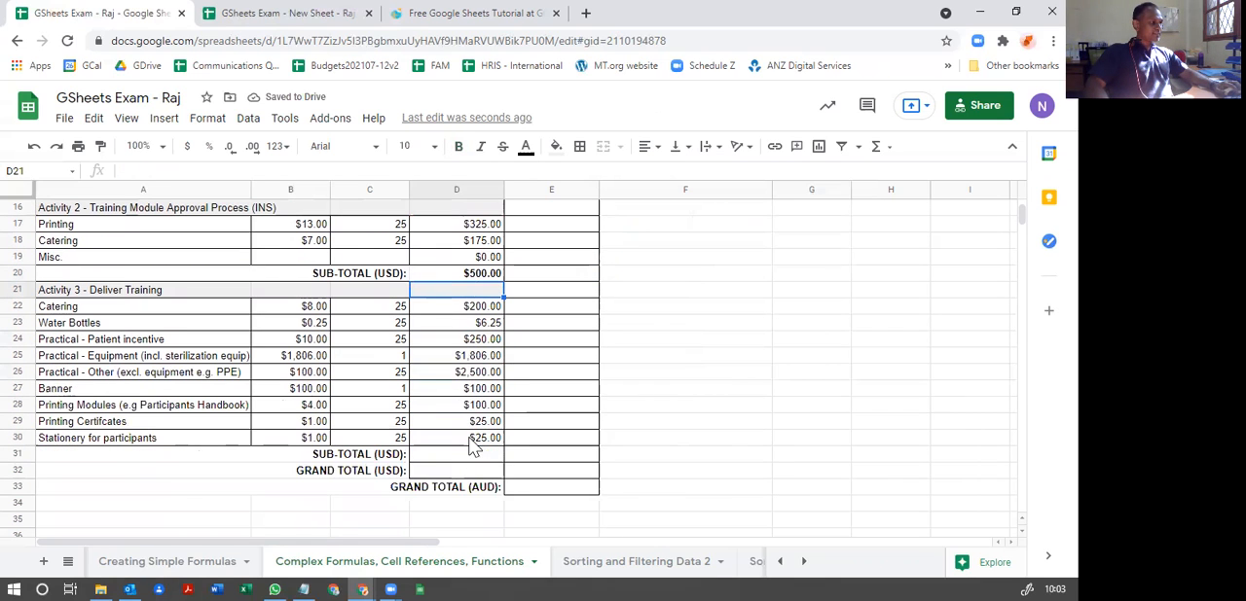
click(443, 455)
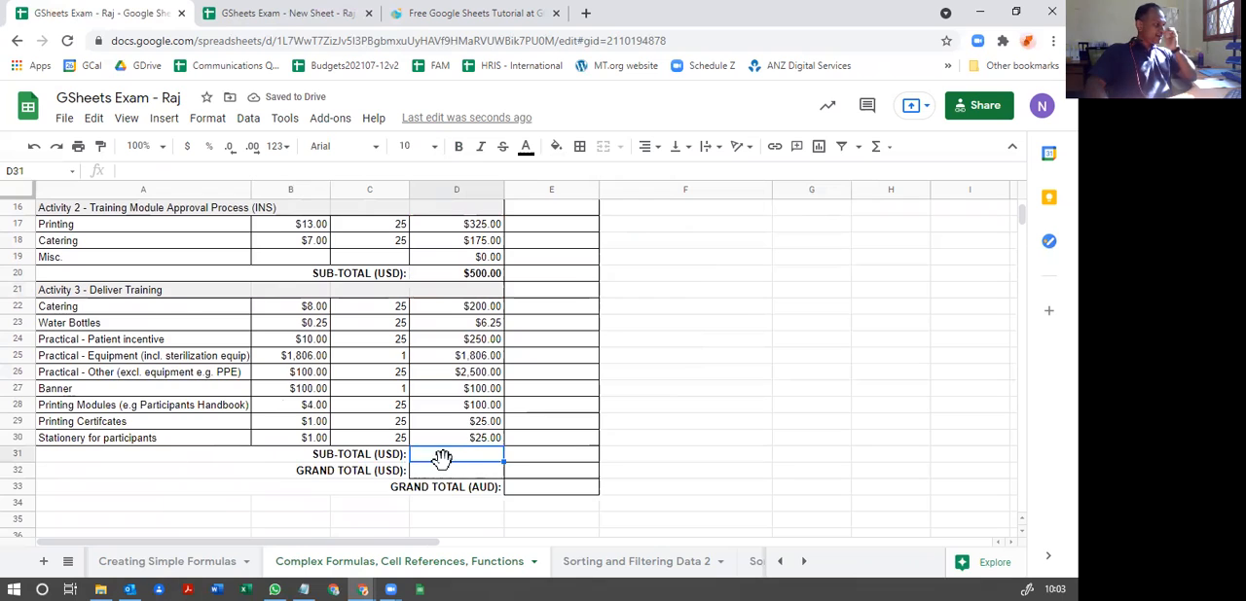
scroll(443, 458, up, 2)
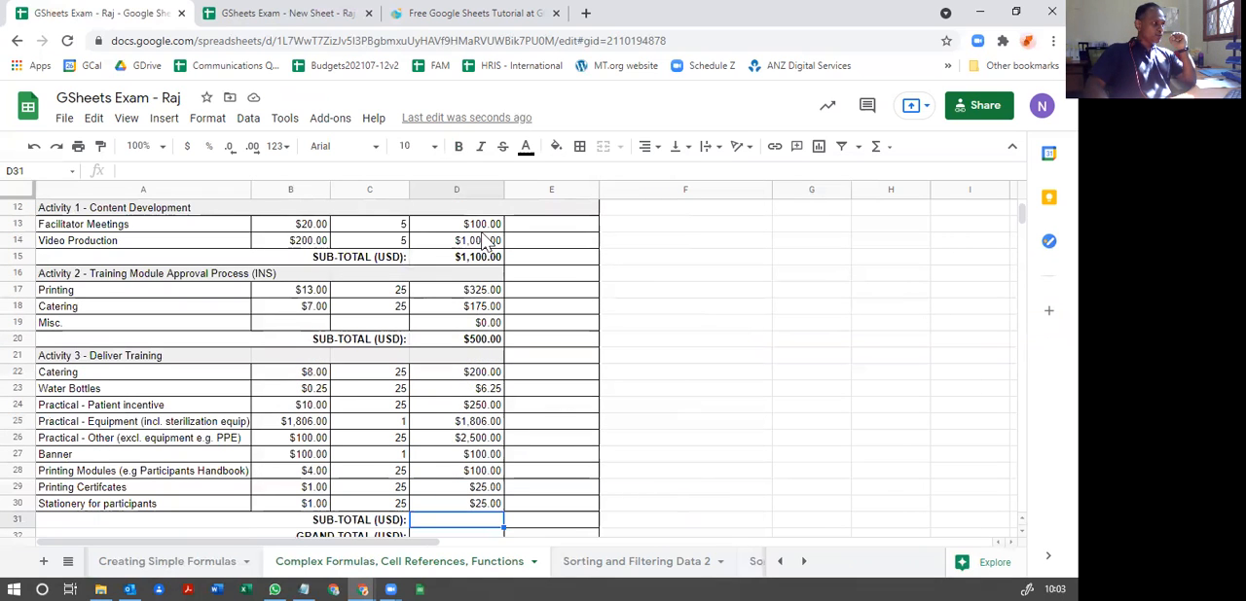
drag(484, 241, 472, 487)
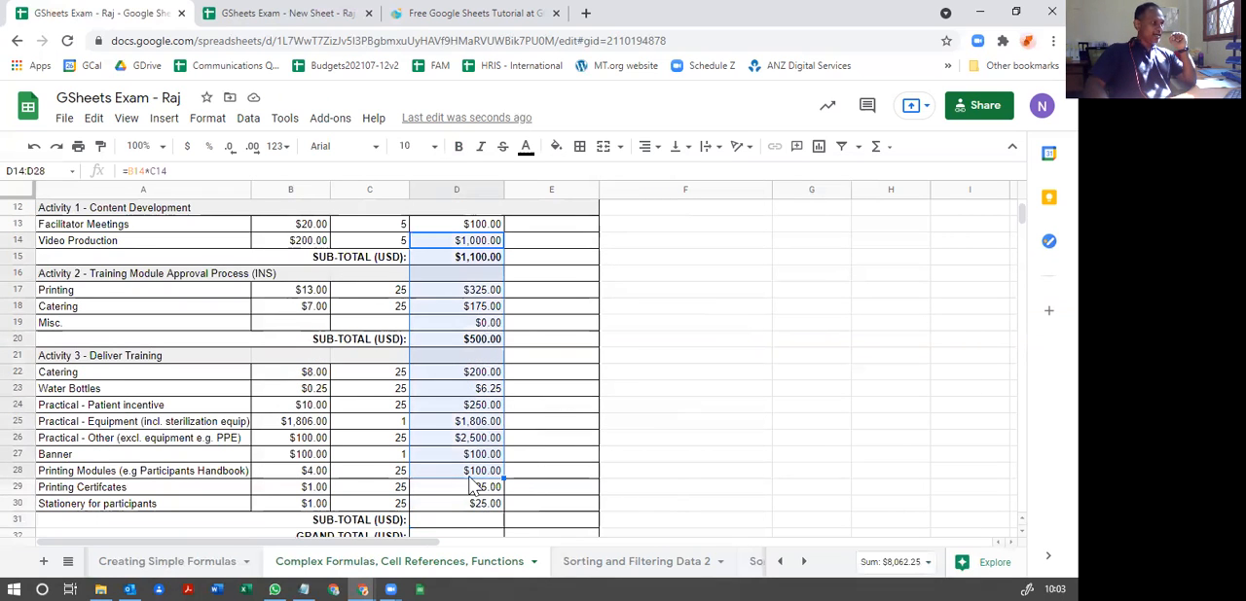
click(434, 502)
drag(474, 378, 486, 516)
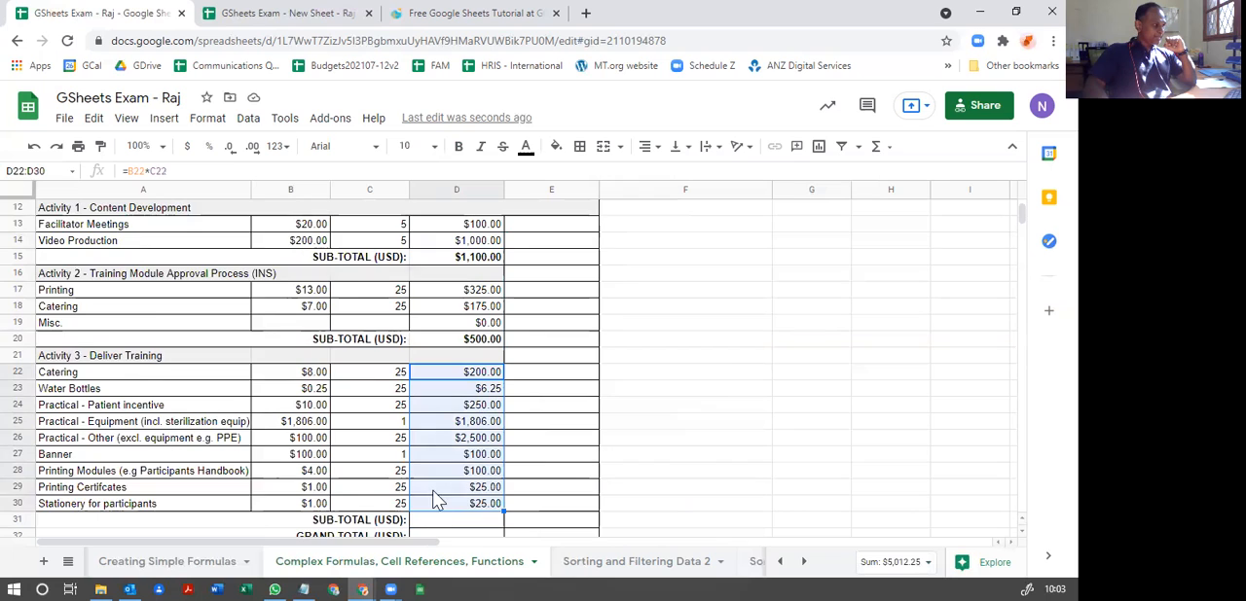
Step: Calculate the Activity 3 sub-total in D31 with the function =SUM(D22:D30)
scroll(440, 500, down, 1)
click(436, 491)
text(=sum)
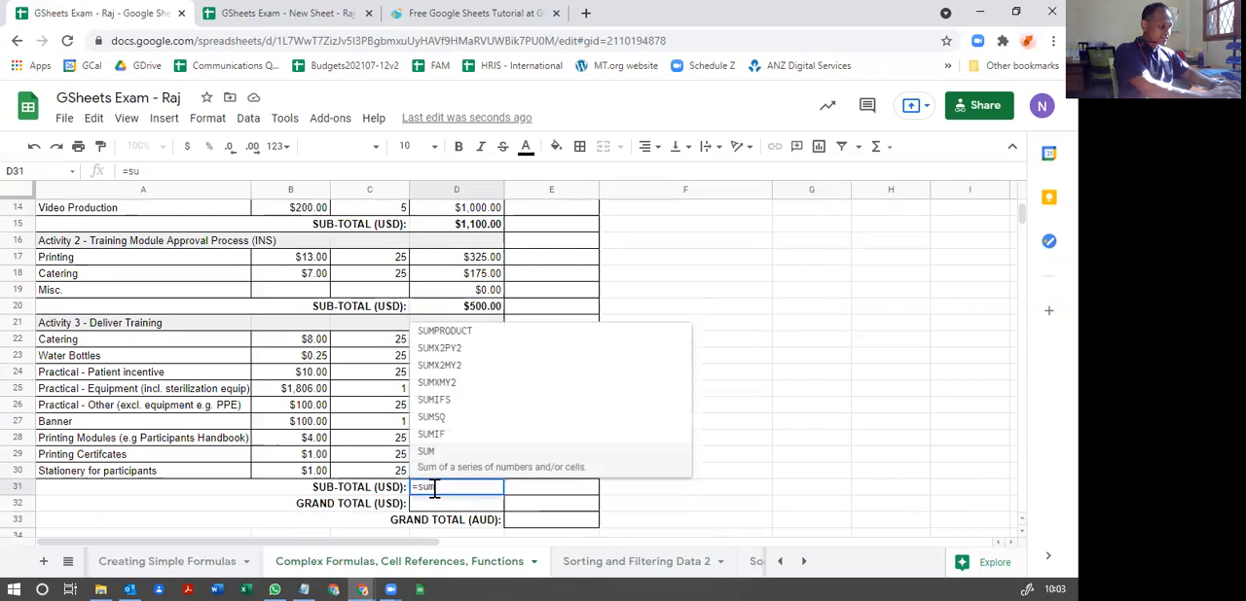
text(()
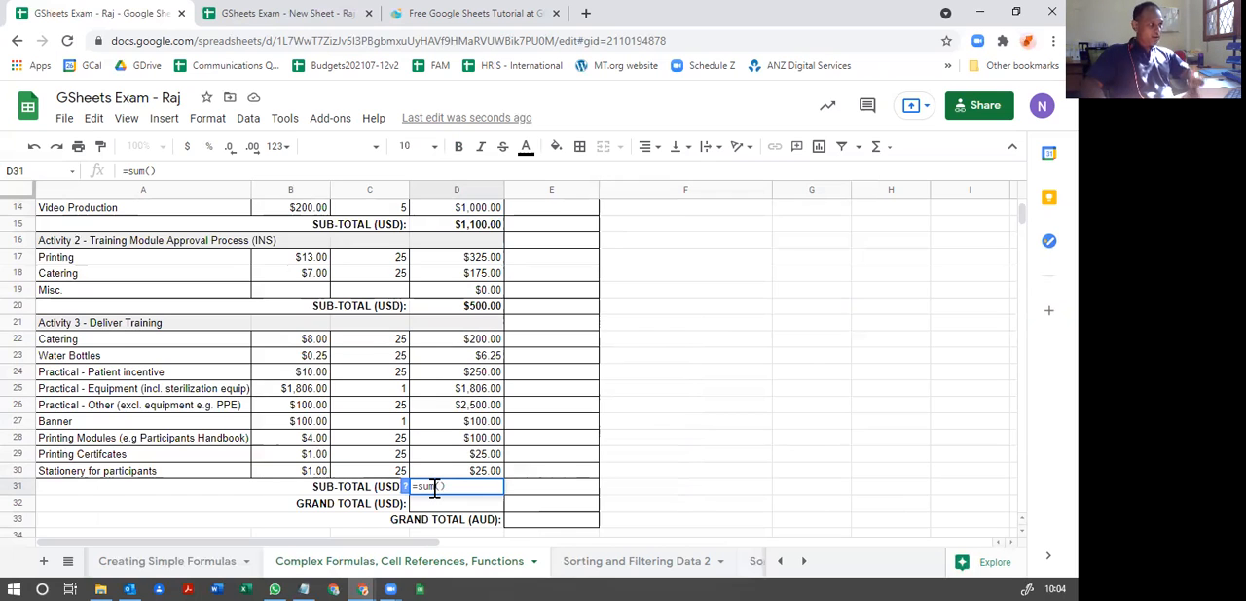
click(466, 347)
drag(469, 347, 490, 476)
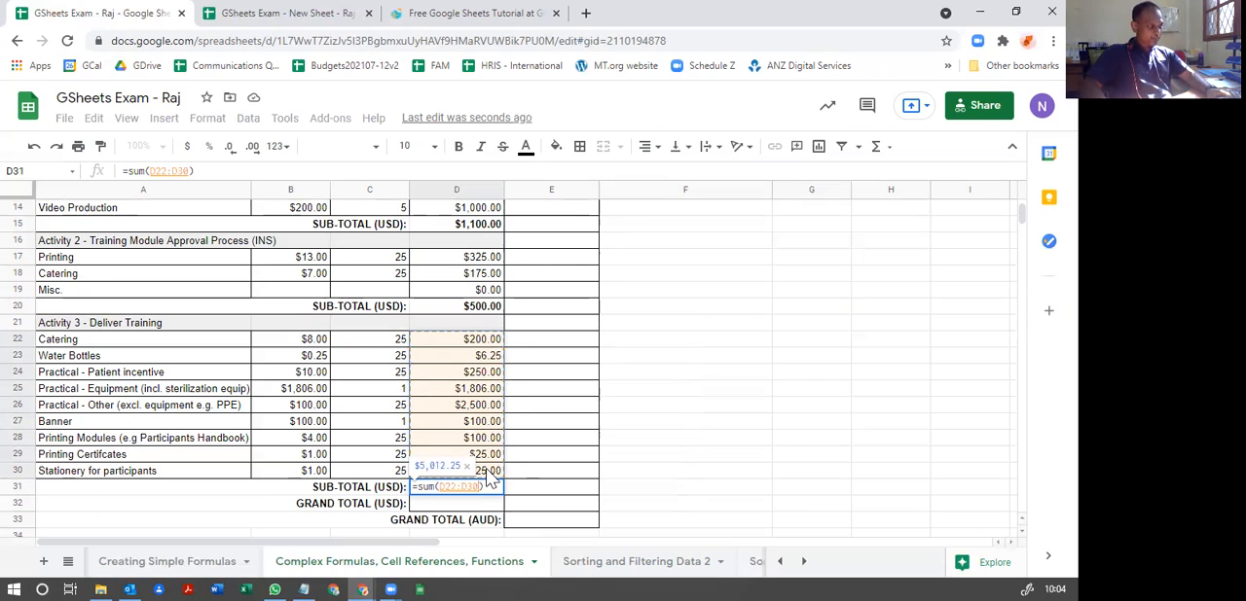
key(Return)
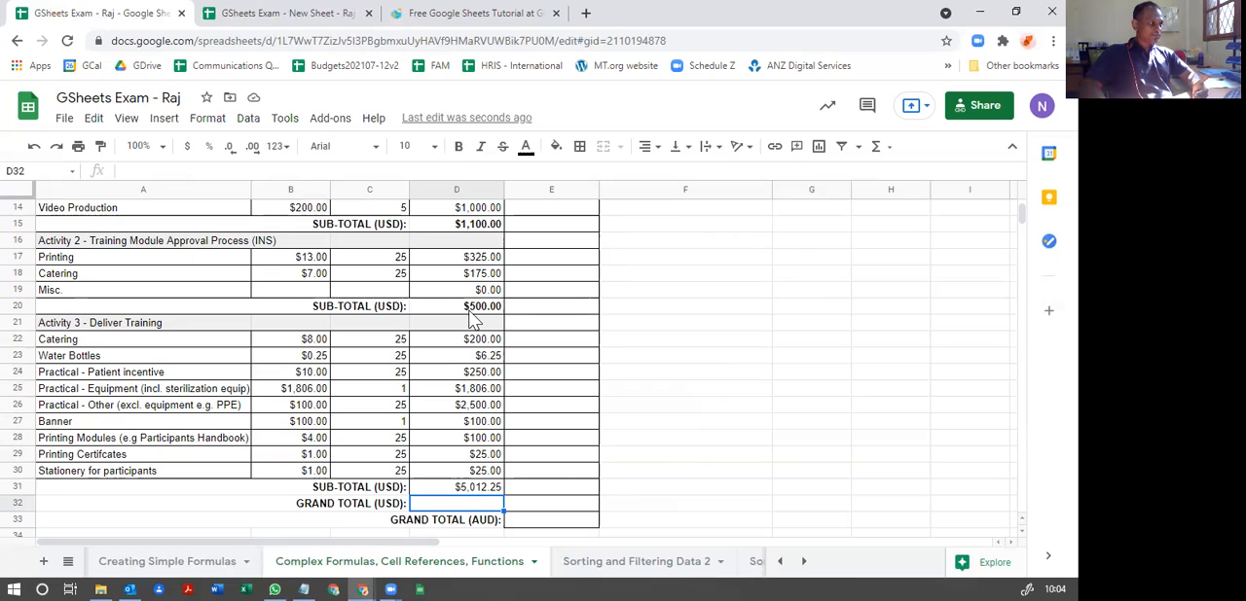
click(473, 488)
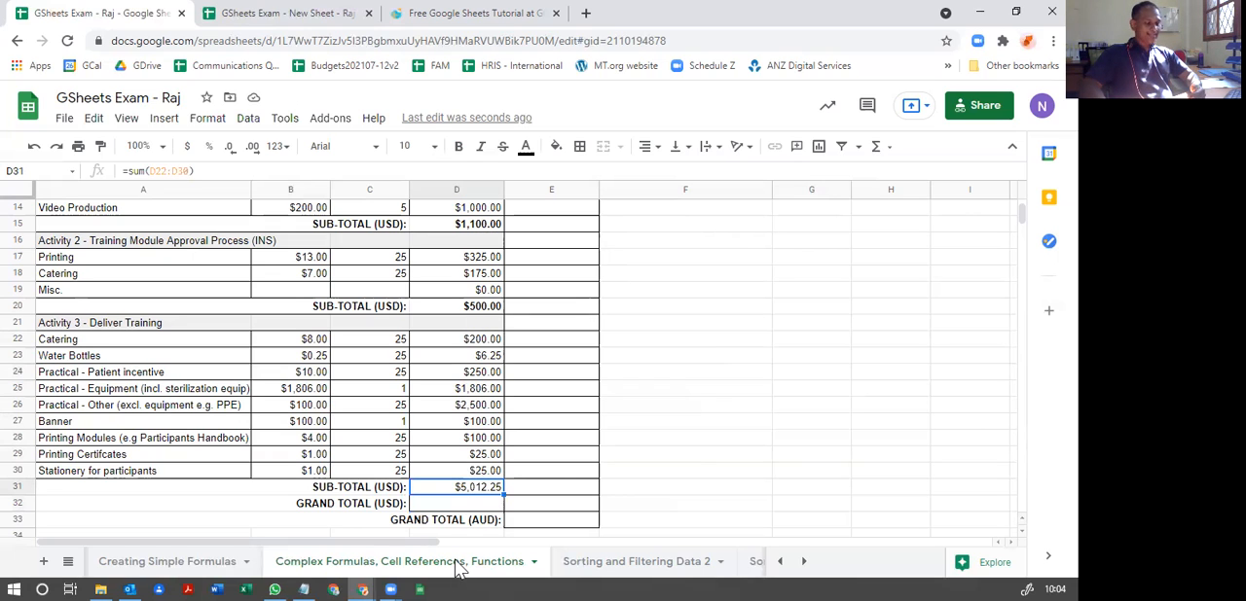
Step: Calculate the USD grand total in D32 by adding the three activity sub-totals with the formula =D15+D20+D31
click(461, 504)
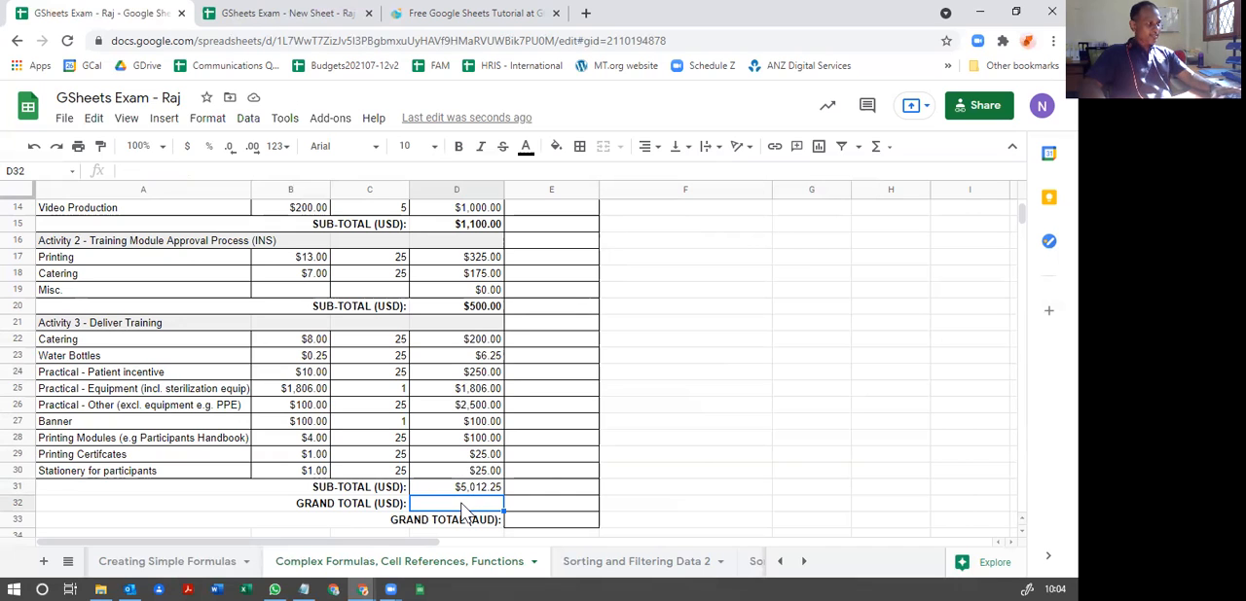
text(=)
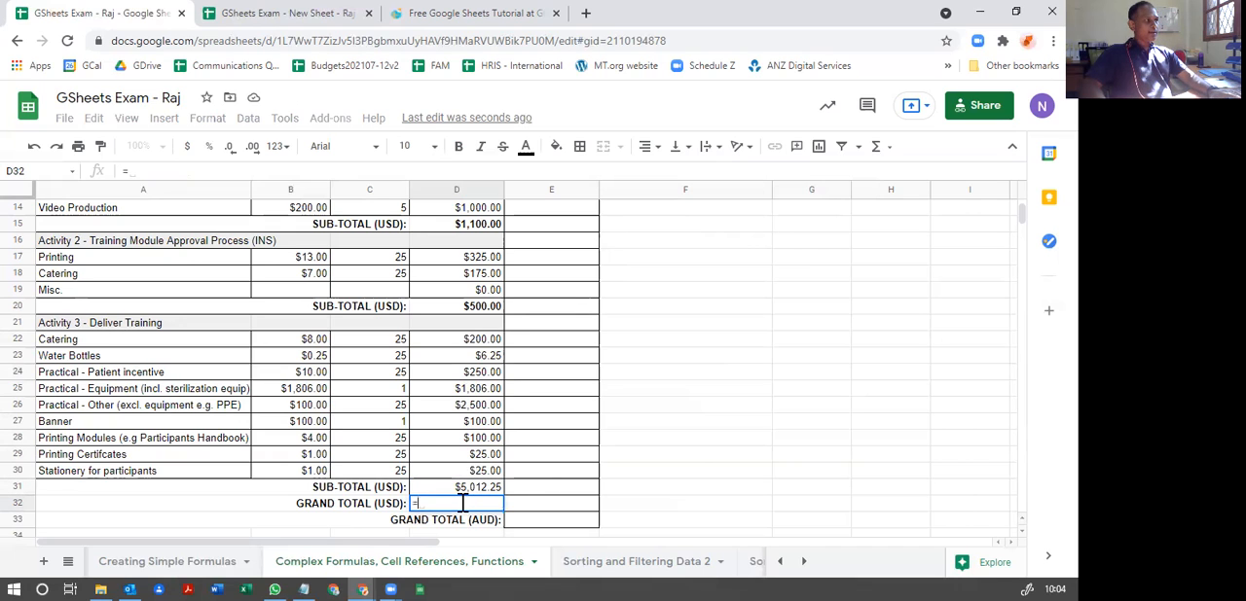
click(475, 227)
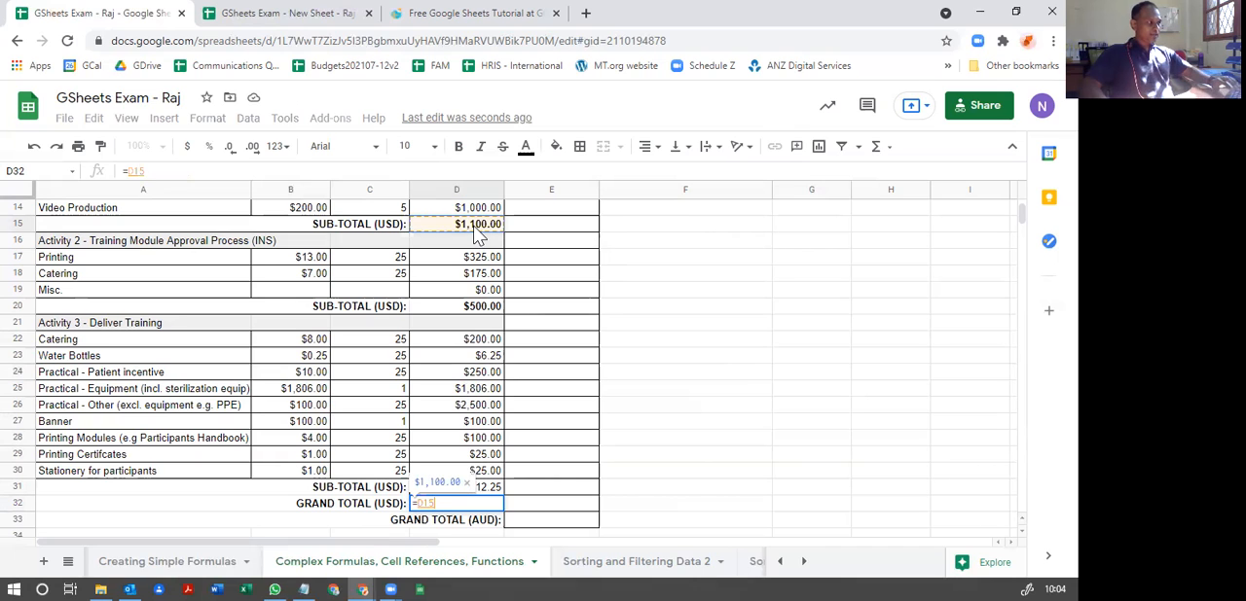
text(+)
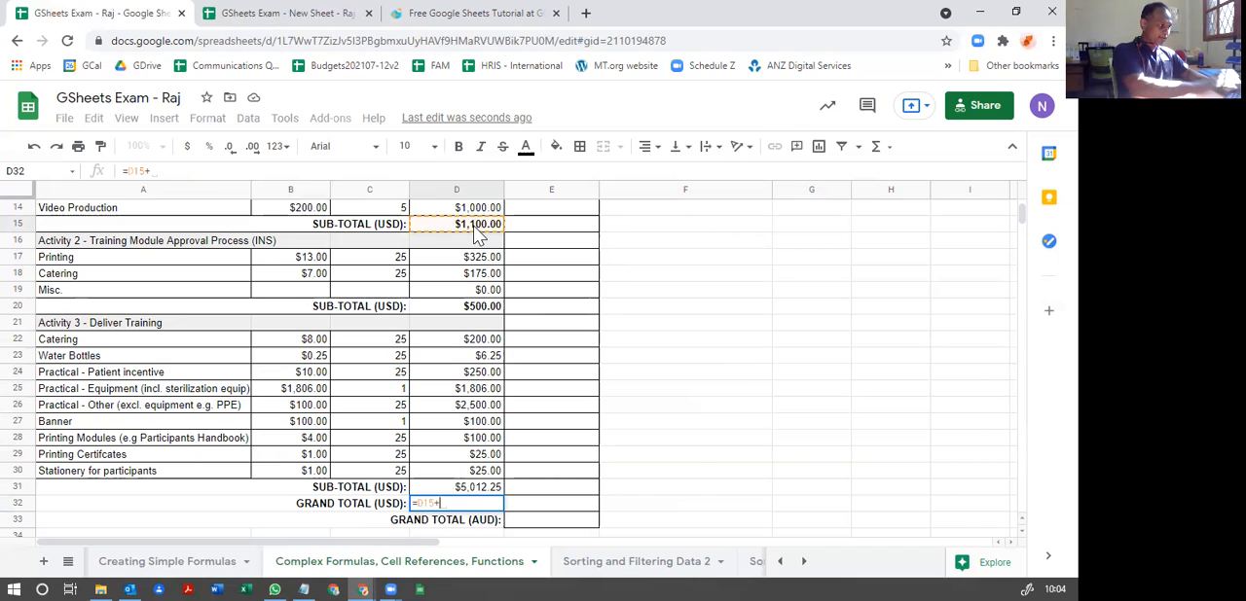
click(487, 310)
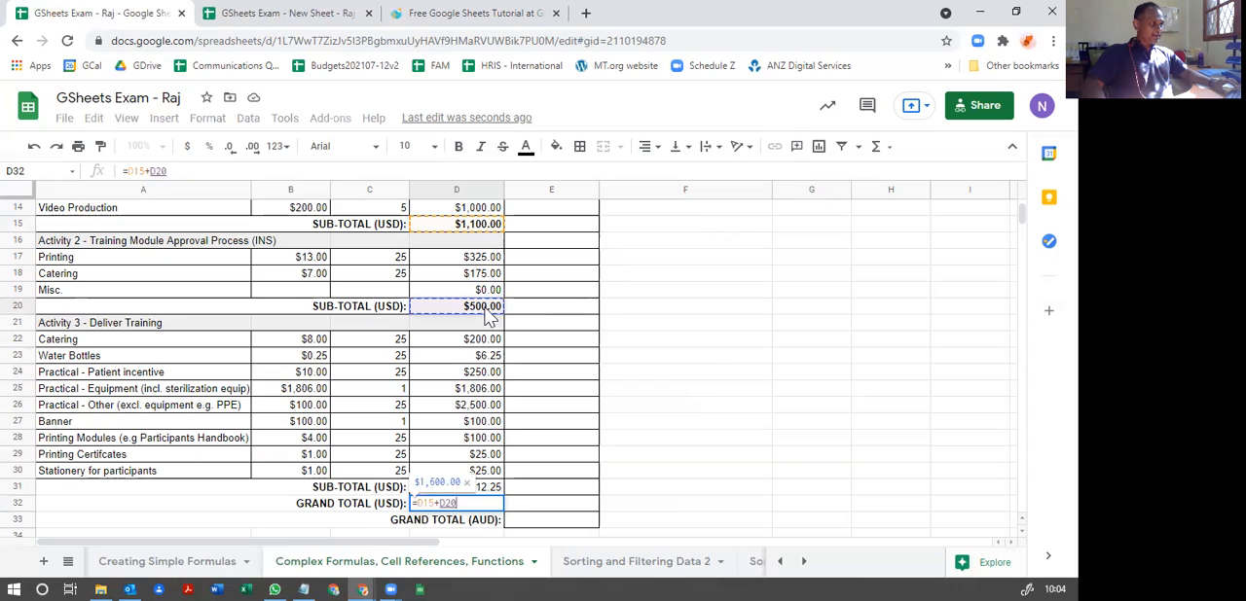
text(+)
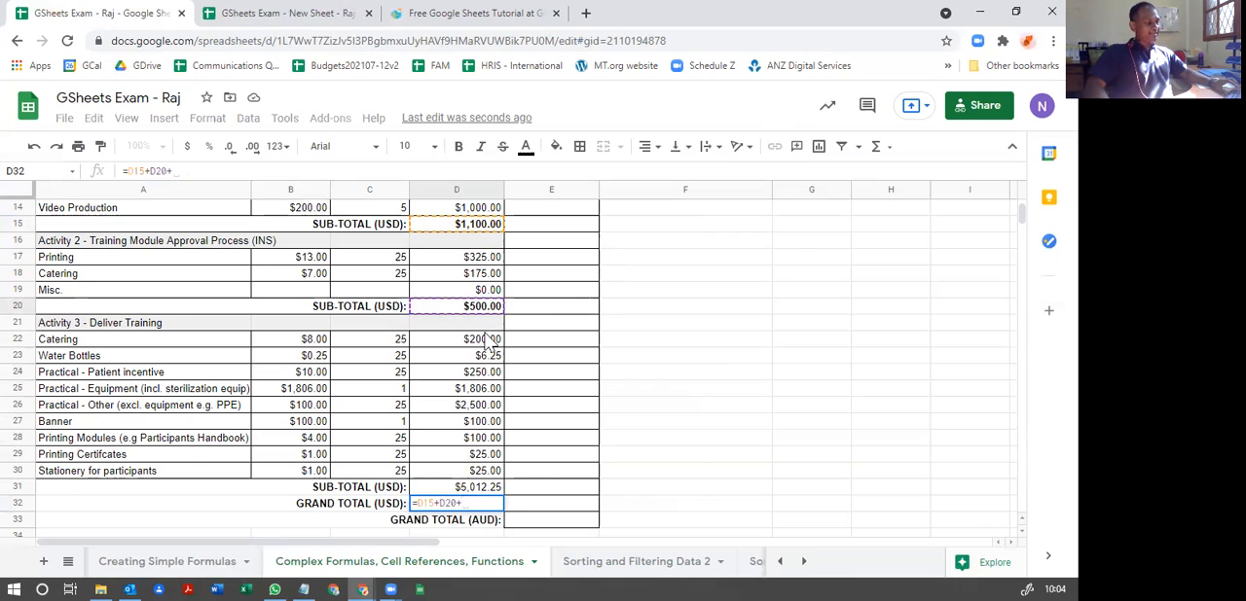
click(481, 490)
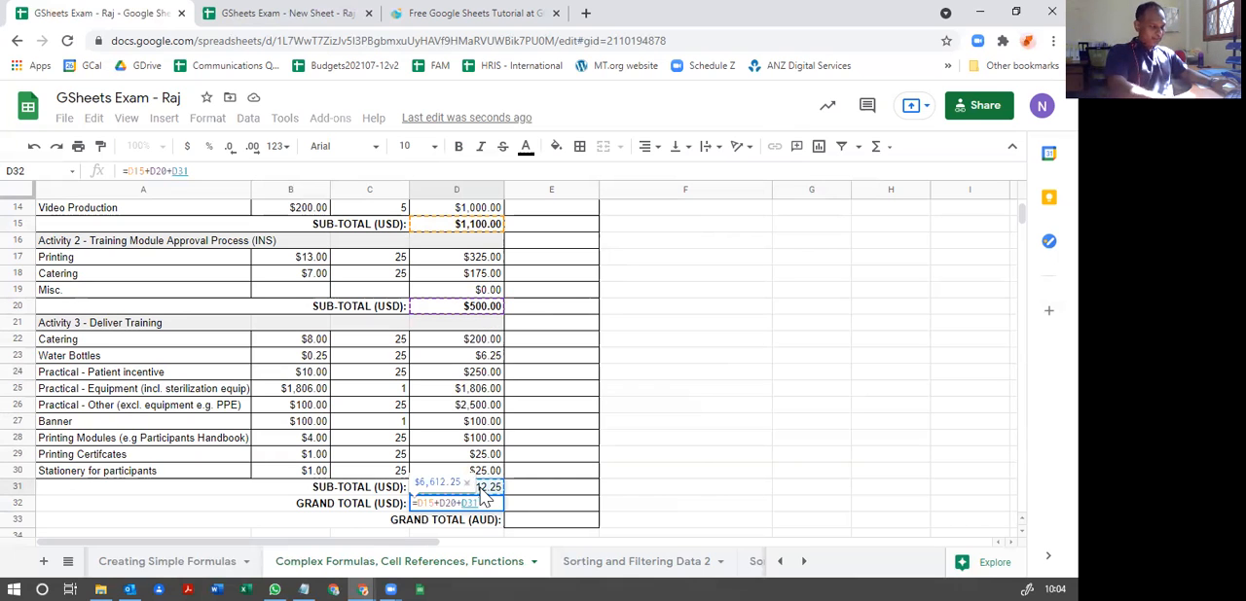
key(Return)
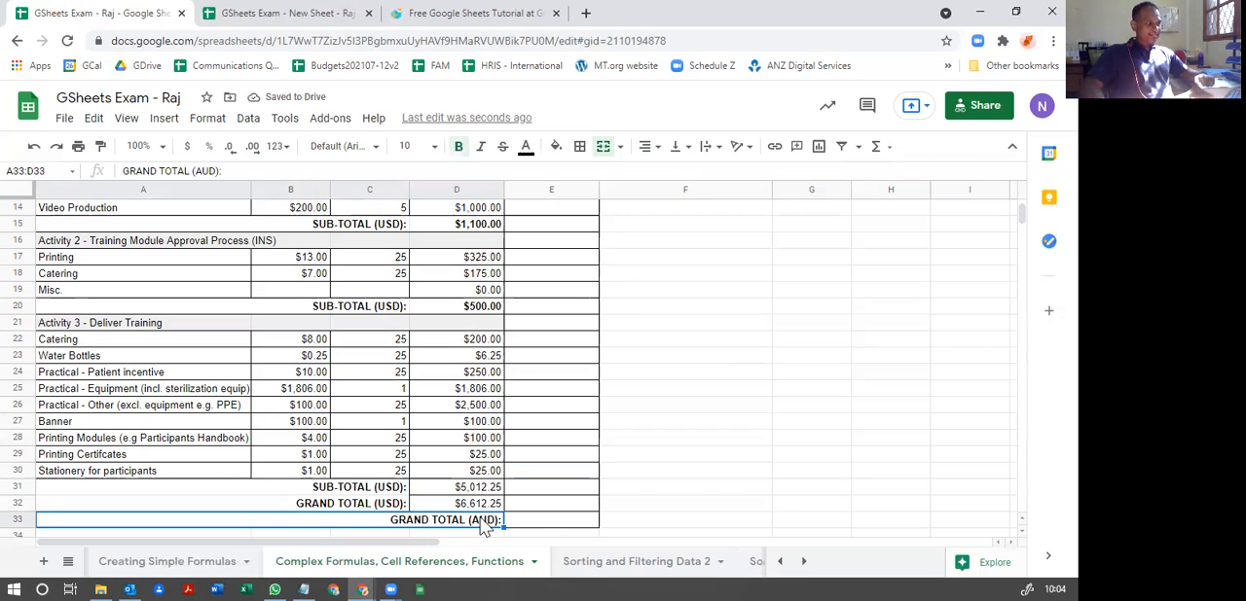
Step: Review the completed USD amounts and select the AUD sub-total cell E13 for Facilitator Meetings
scroll(475, 409, up, 3)
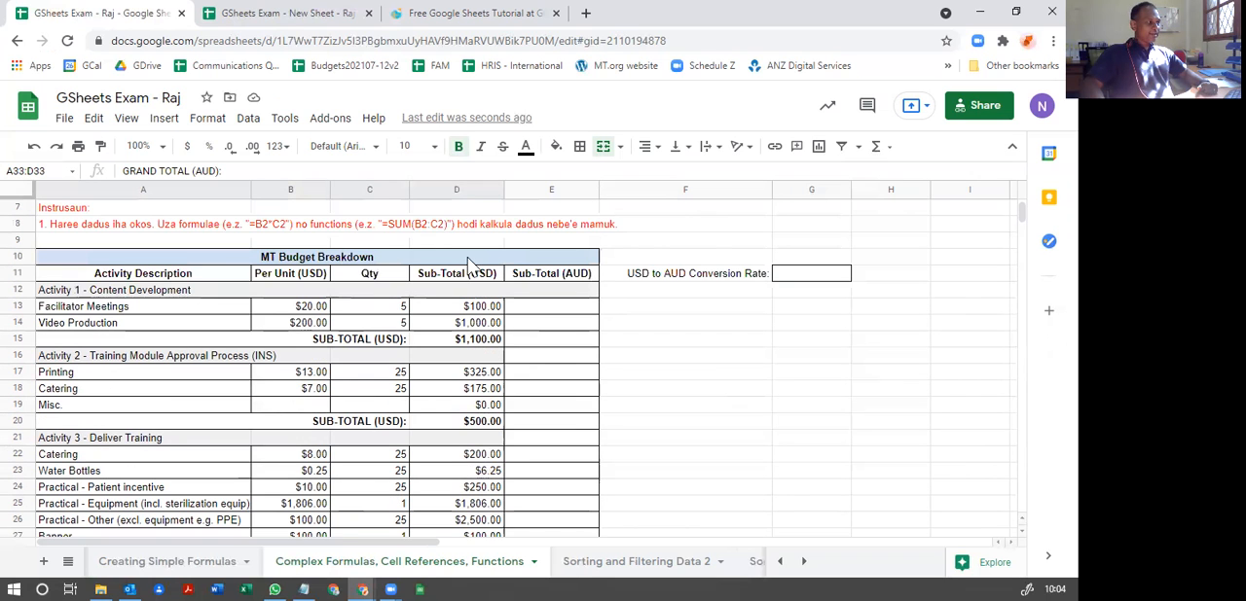
scroll(477, 390, down, 4)
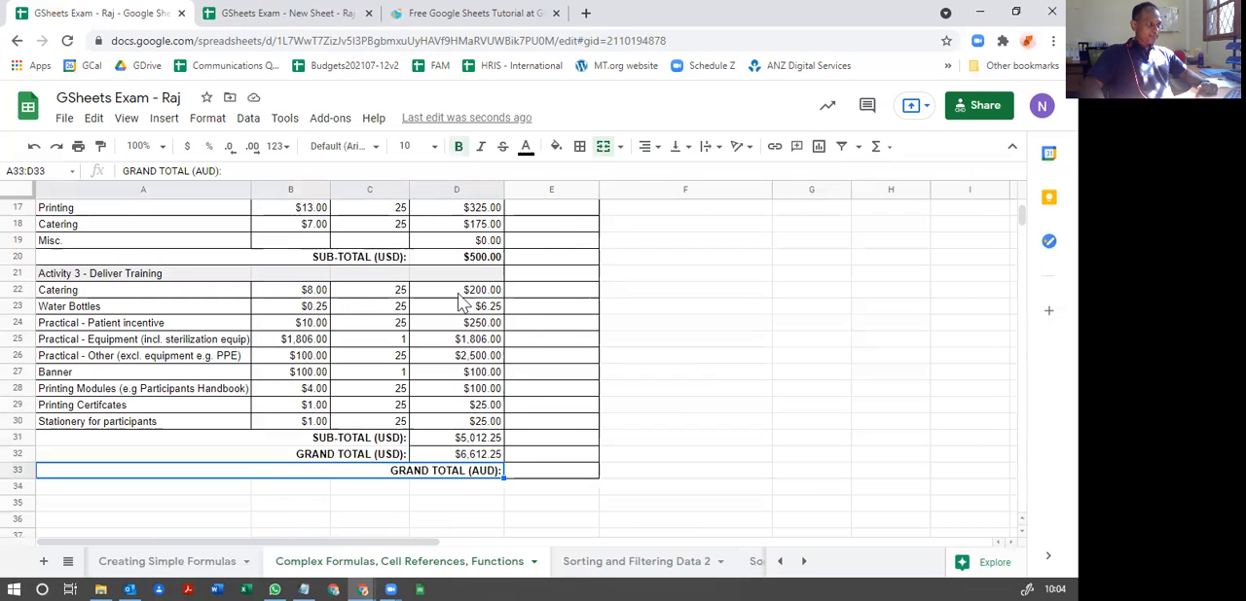
scroll(465, 447, up, 6)
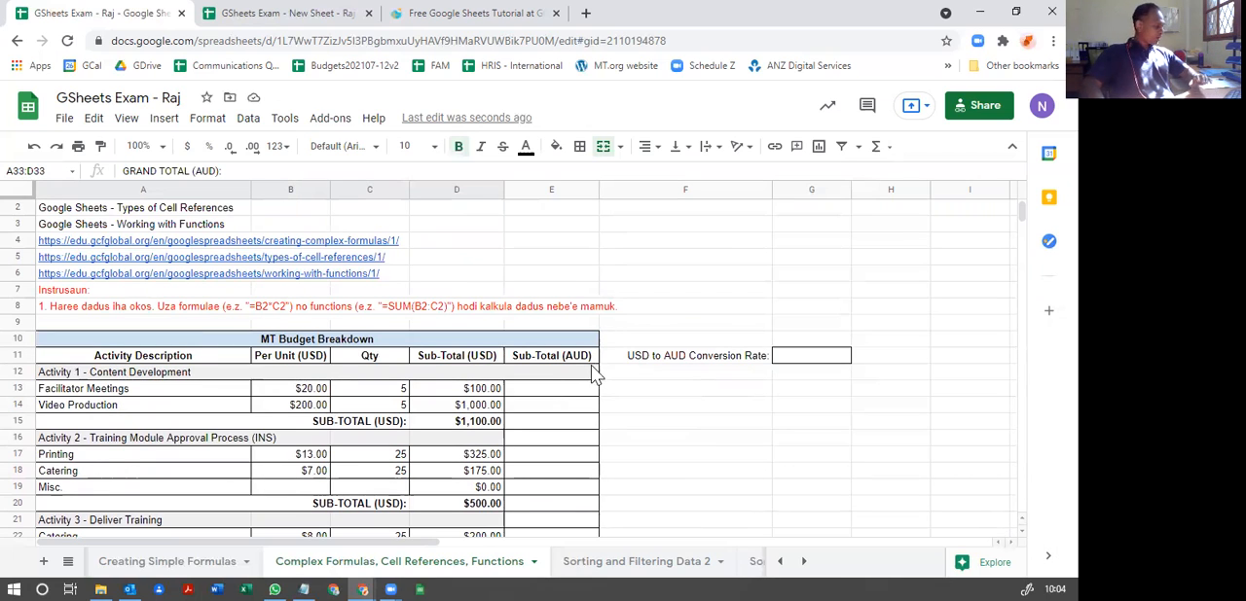
click(553, 393)
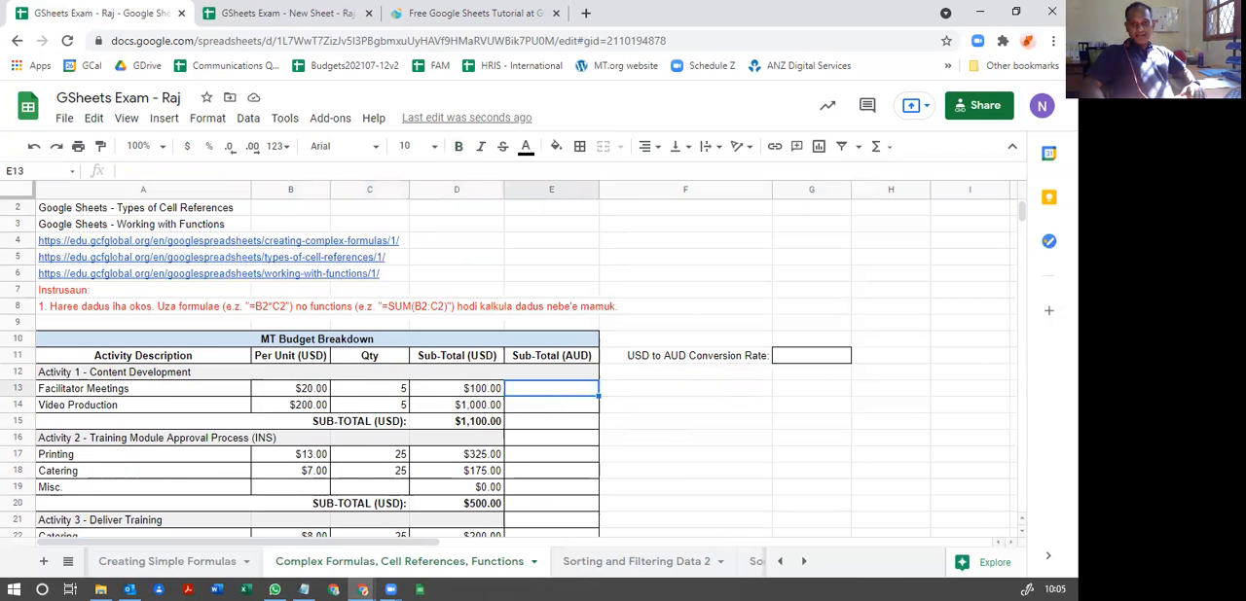